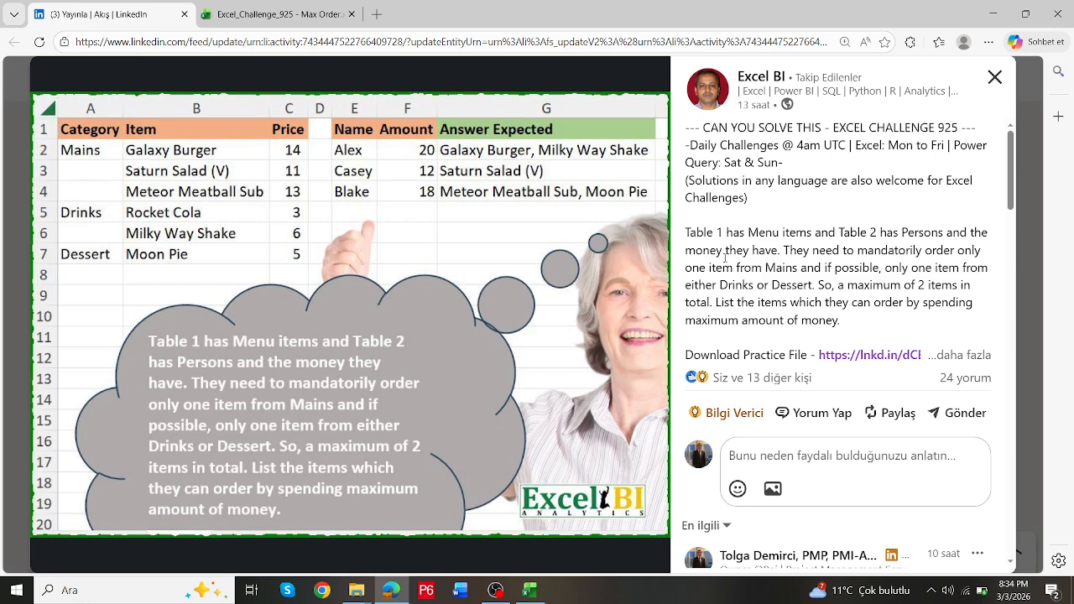
Step: Copy the range A1:G7 from the Excel_Challenge_925 workbook in the browser and paste it at A1 in the desktop Excel worksheet
click(293, 15)
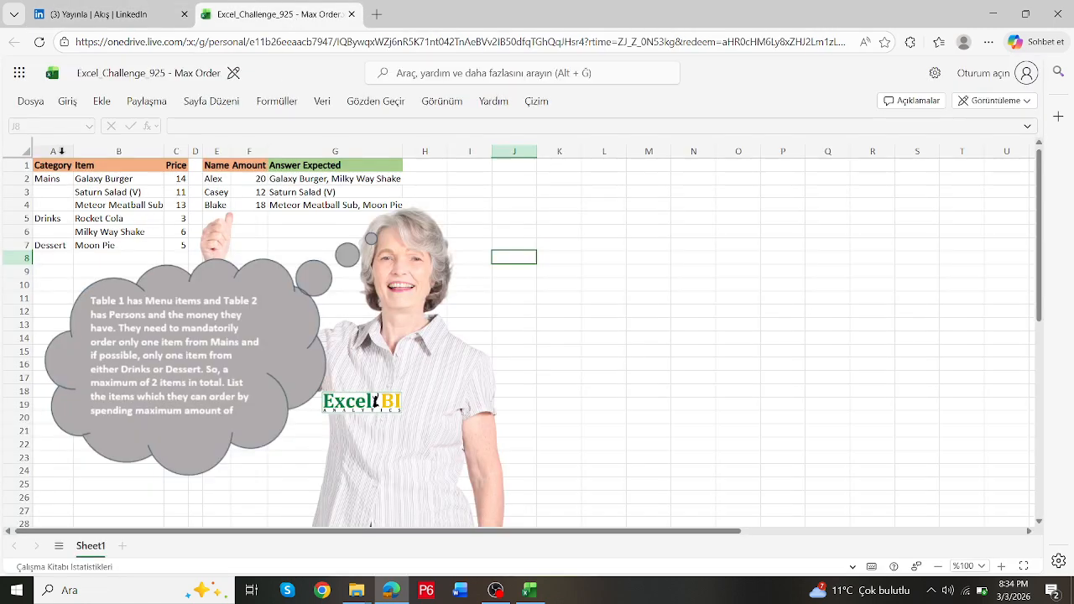
drag(50, 165, 387, 241)
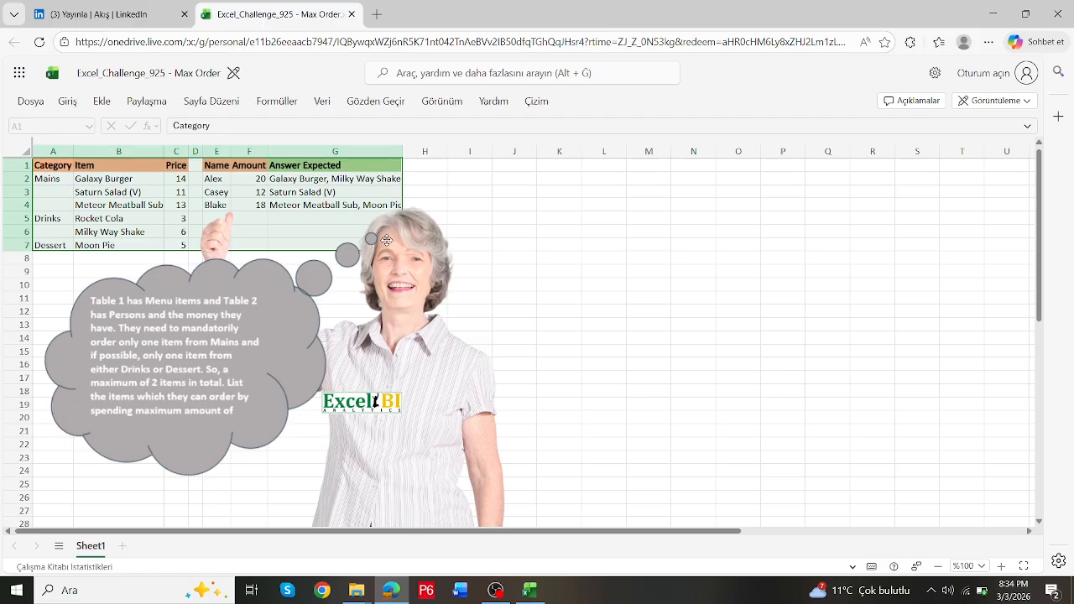
key(ctrl+c)
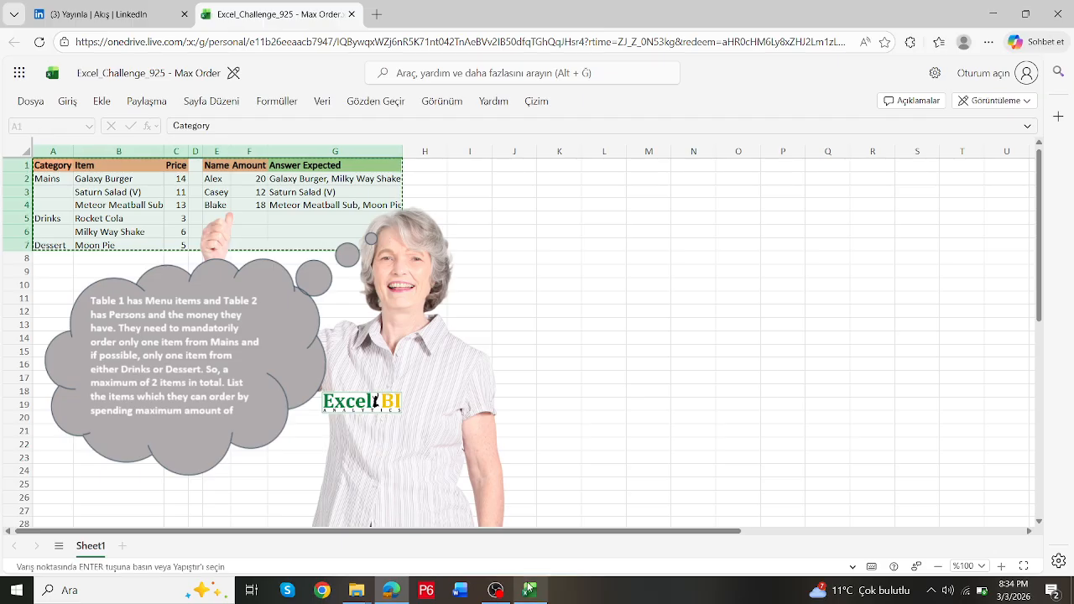
click(528, 590)
click(40, 236)
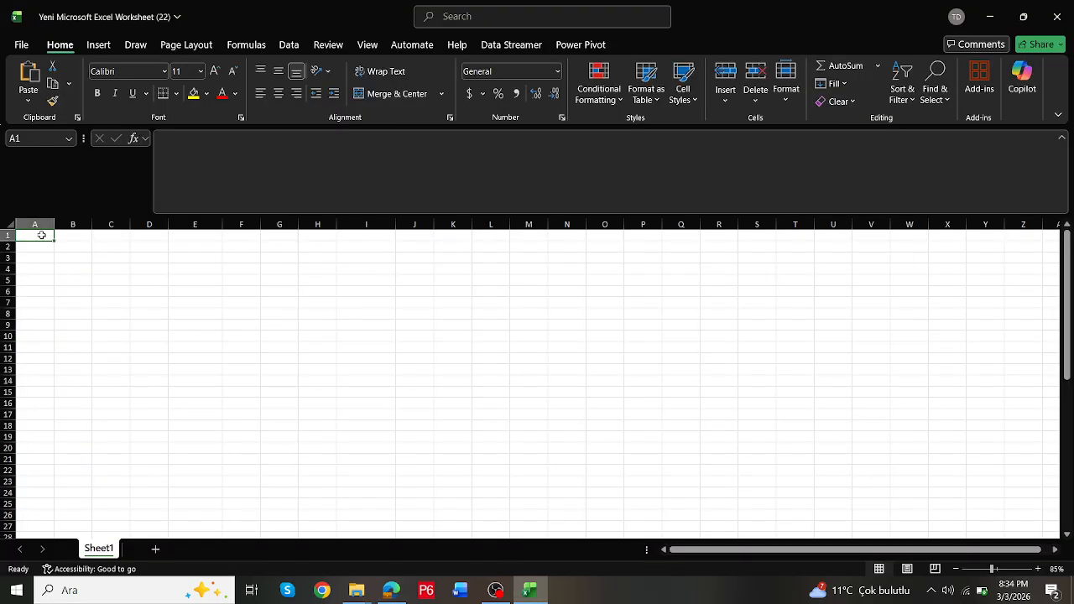
key(ctrl+v)
click(263, 347)
click(216, 283)
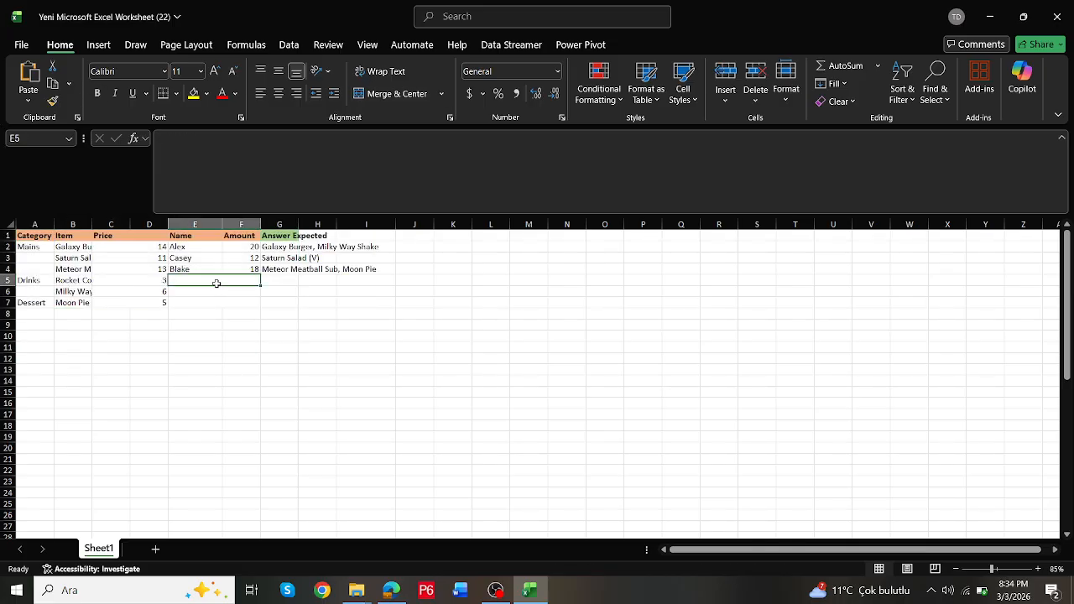
drag(217, 289, 216, 303)
Step: Unmerge the Price header and the price cells in rows 2 to 7 across columns C and D
click(144, 250)
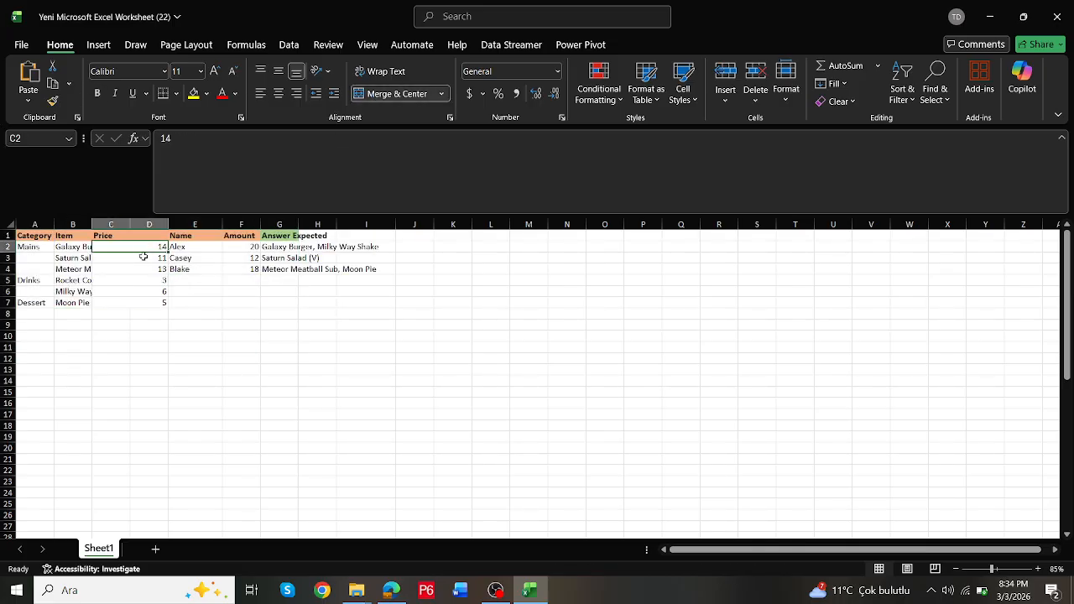
ctrl+click(143, 261)
ctrl+click(144, 270)
ctrl+click(143, 282)
ctrl+click(144, 291)
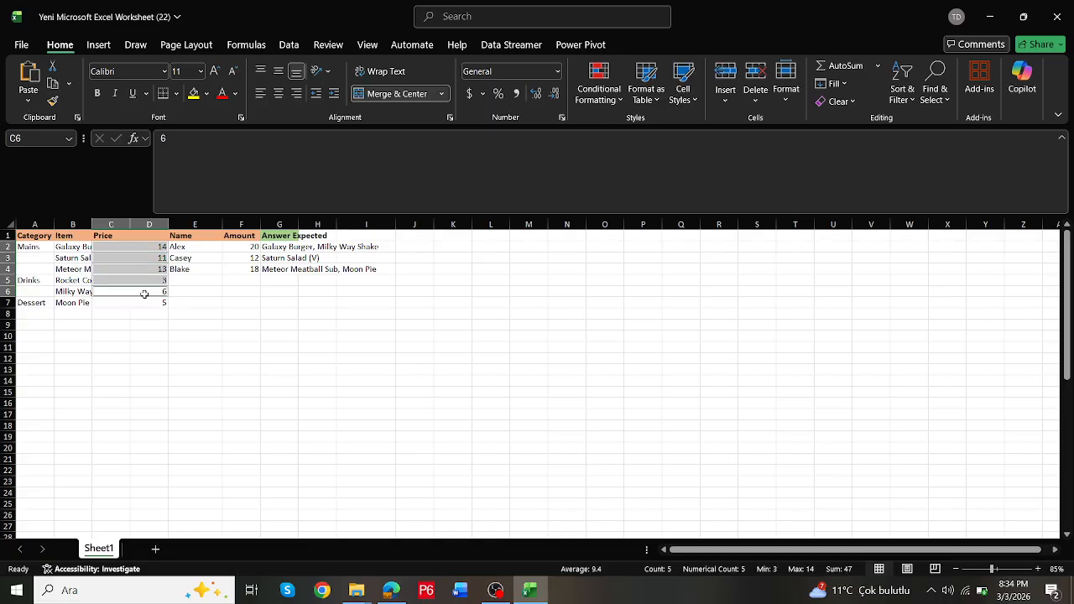
ctrl+click(144, 302)
click(395, 94)
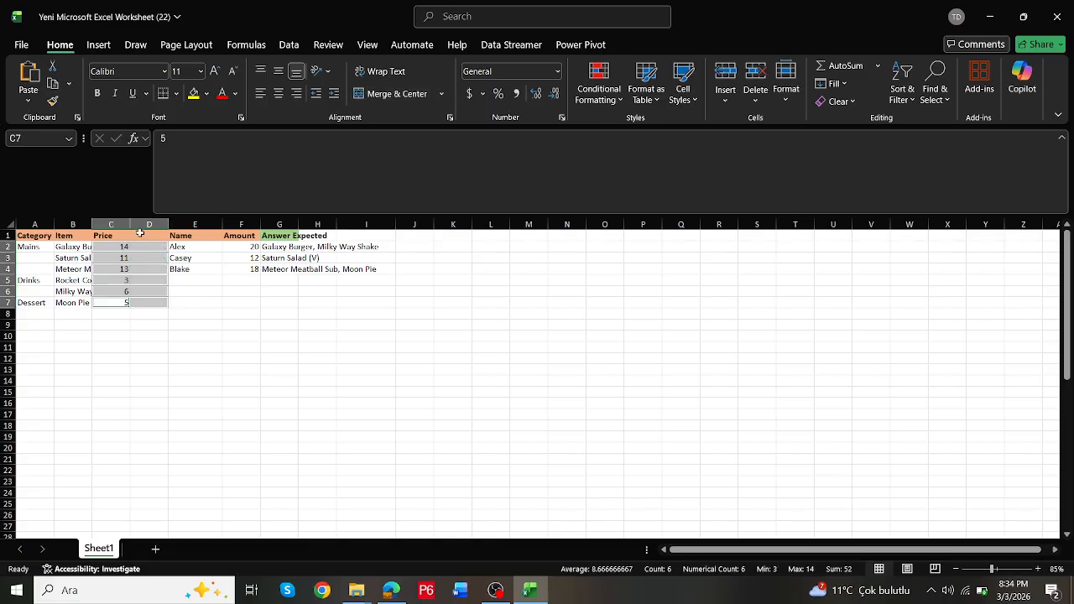
click(140, 235)
click(367, 96)
click(294, 208)
click(241, 257)
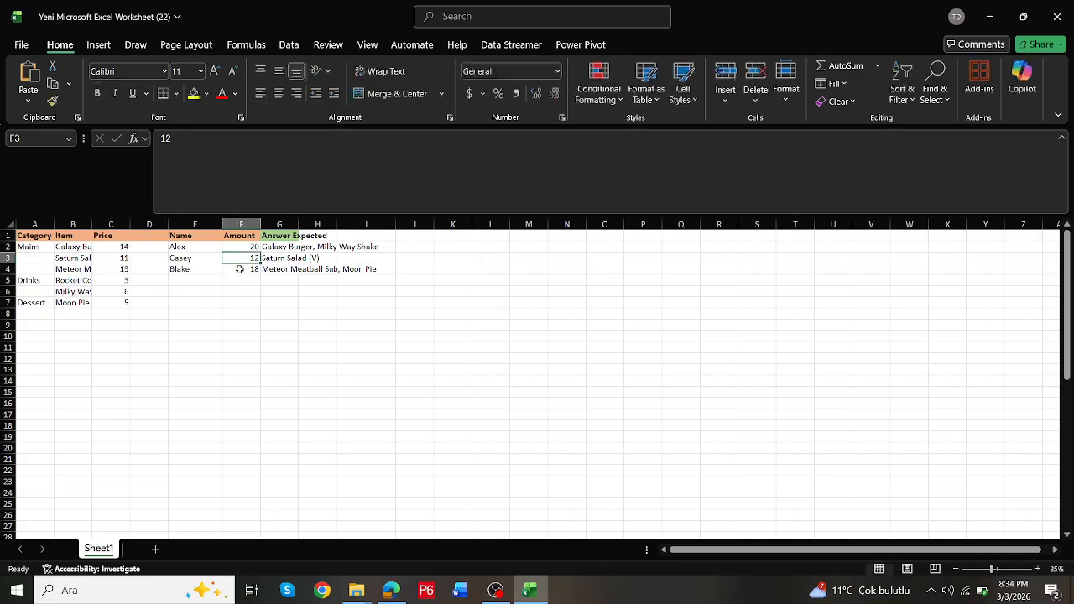
click(280, 302)
Step: Shrink the formula bar to a single line and widen the Item column so the full item names fit
drag(261, 216, 270, 144)
click(263, 250)
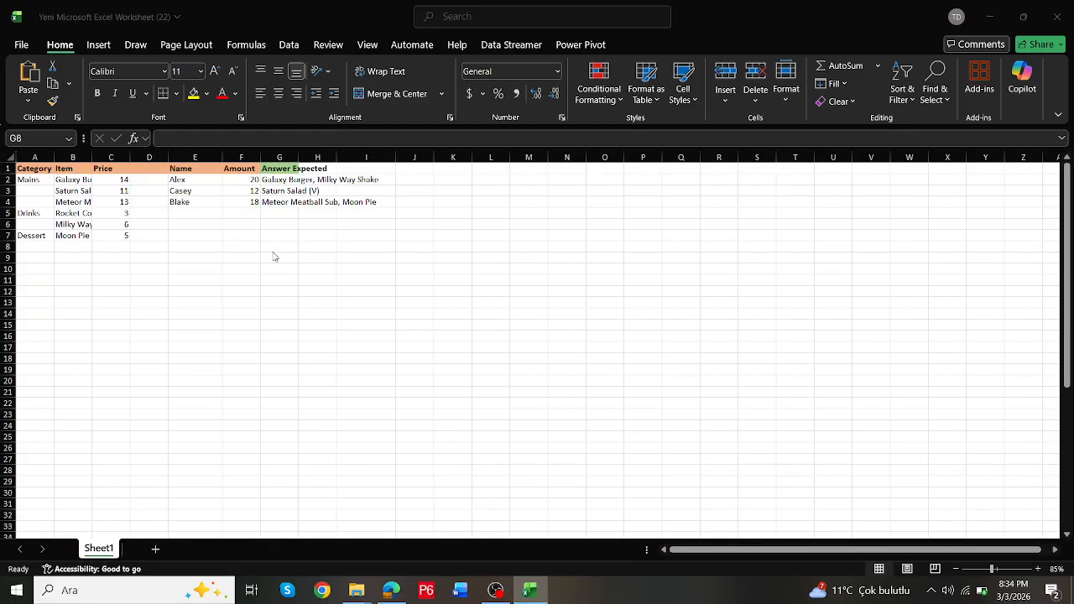
key(alt+Tab)
key(alt+Tab)
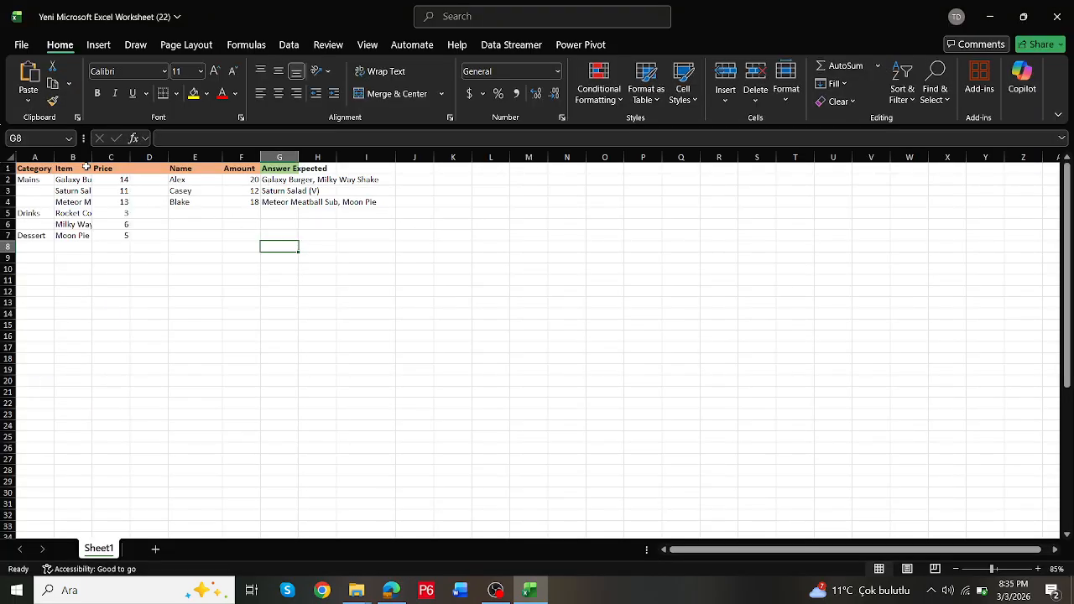
drag(92, 157, 177, 157)
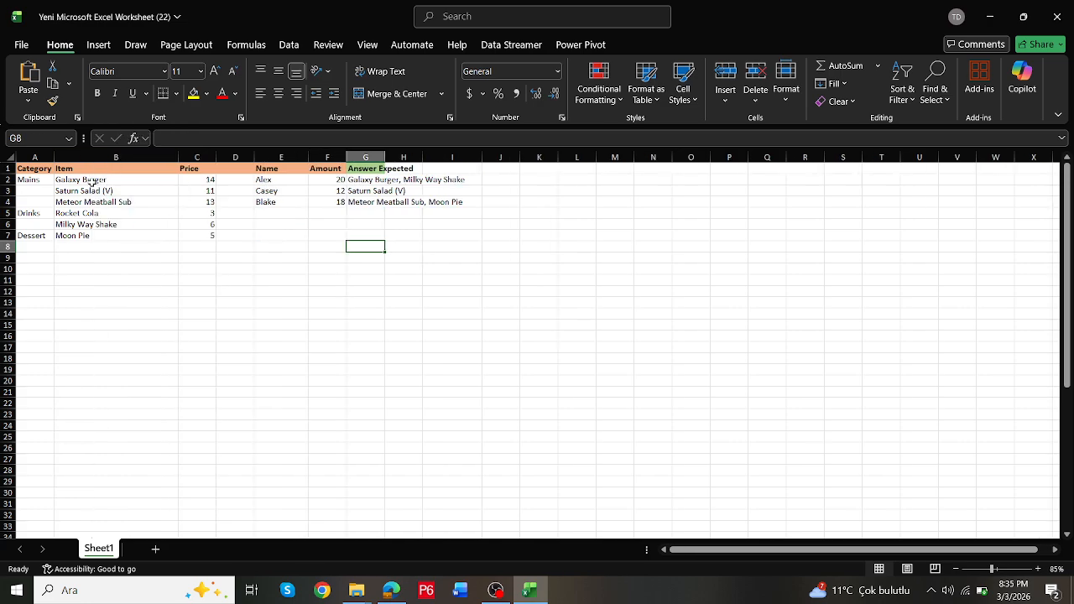
click(97, 233)
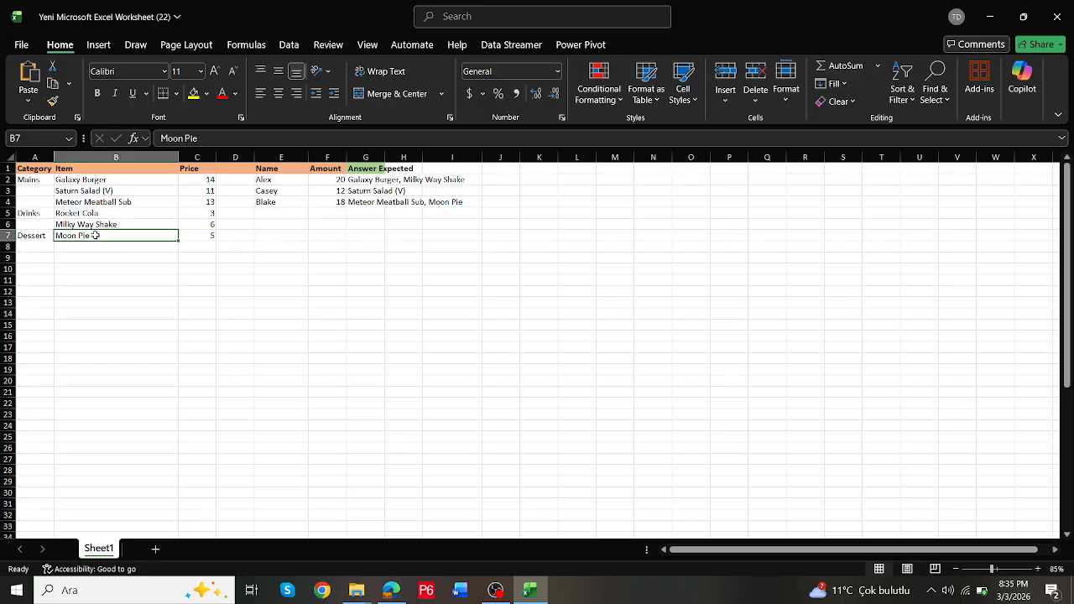
Step: Enter the formula =B2:B7 in F8 to list the menu items down the column
click(324, 246)
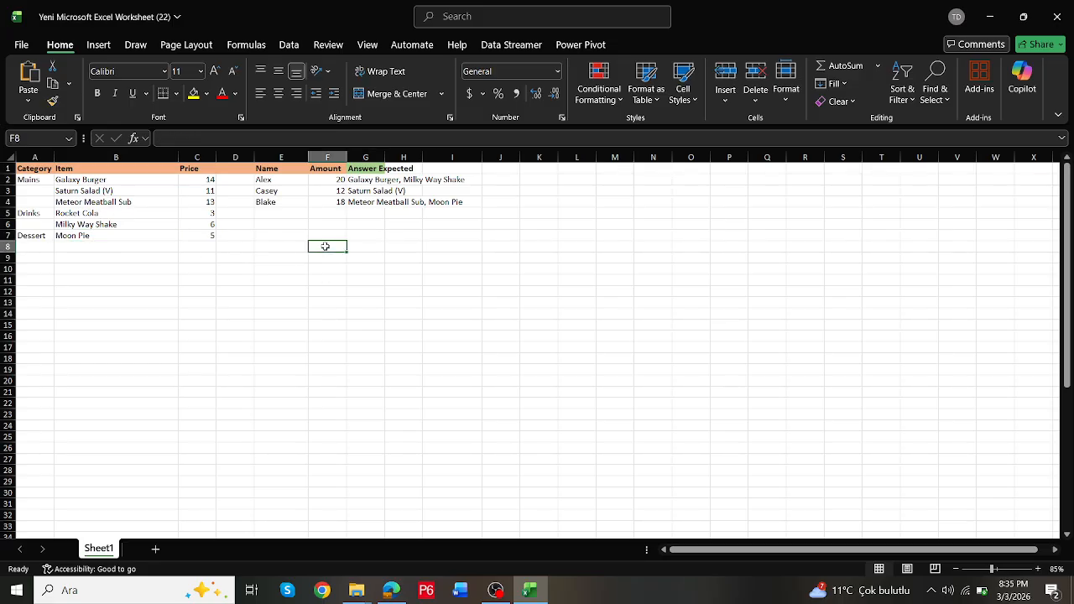
text(=)
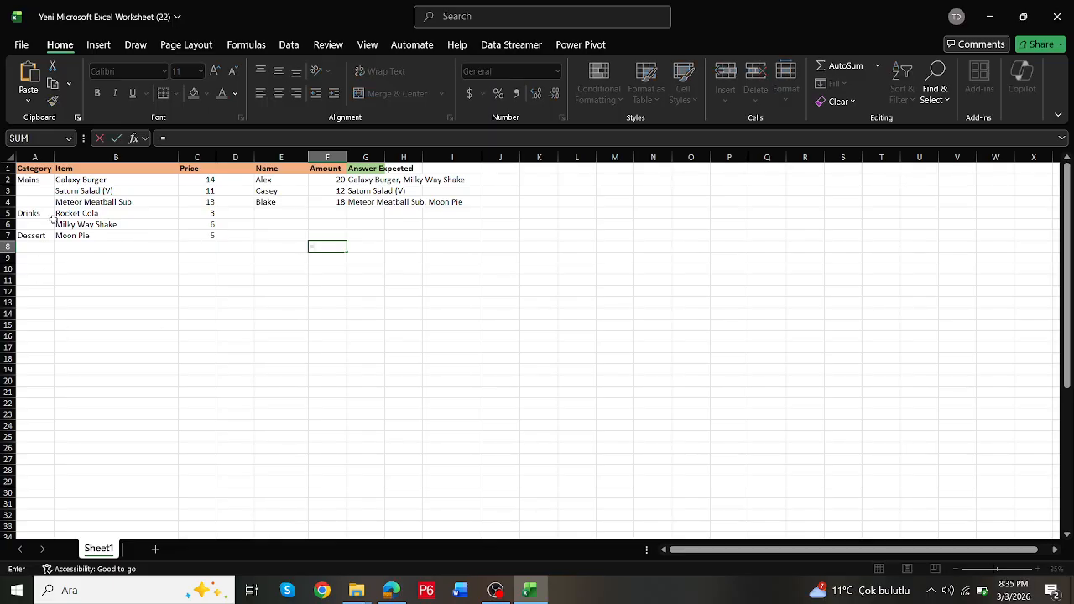
drag(75, 181, 85, 237)
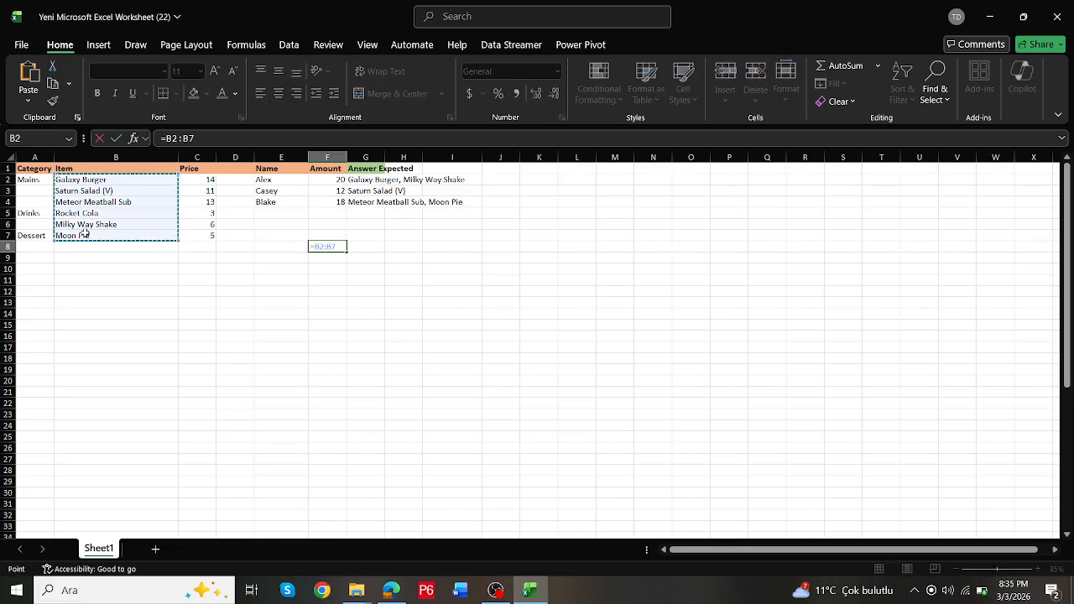
key(ctrl+Return)
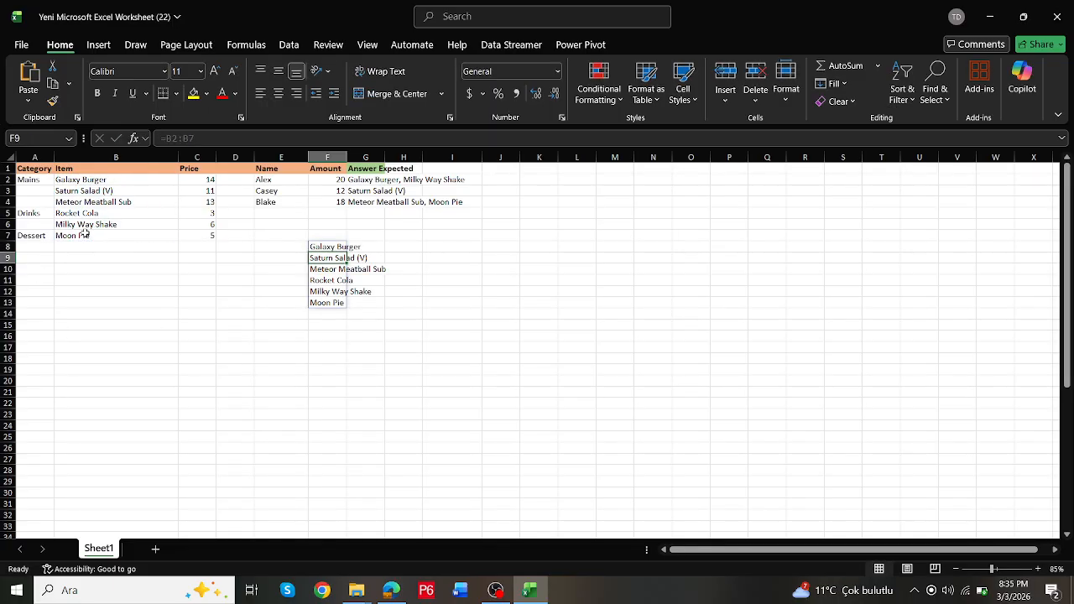
Step: Enter =TOROW(B2:B7) in G7 to lay the items out across the row, and widen column F
key(Up)
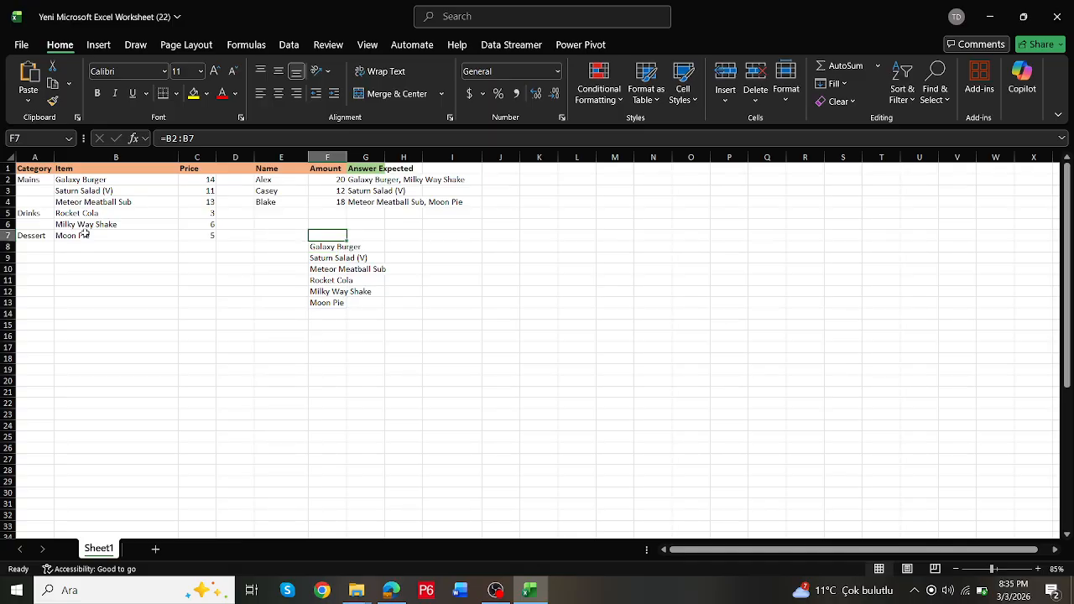
key(Right)
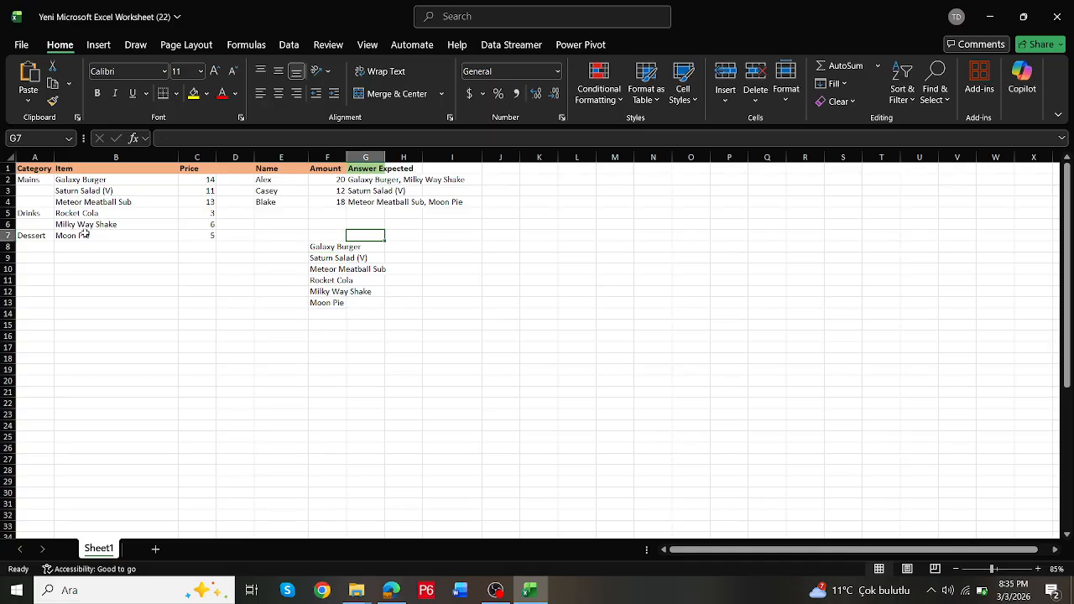
text(=toro)
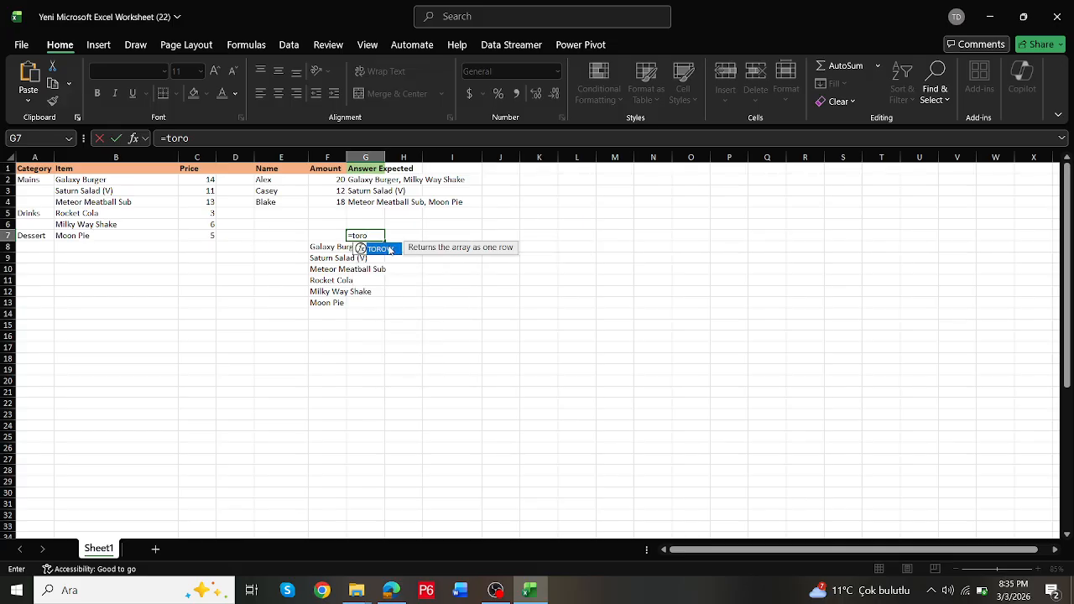
double_click(390, 249)
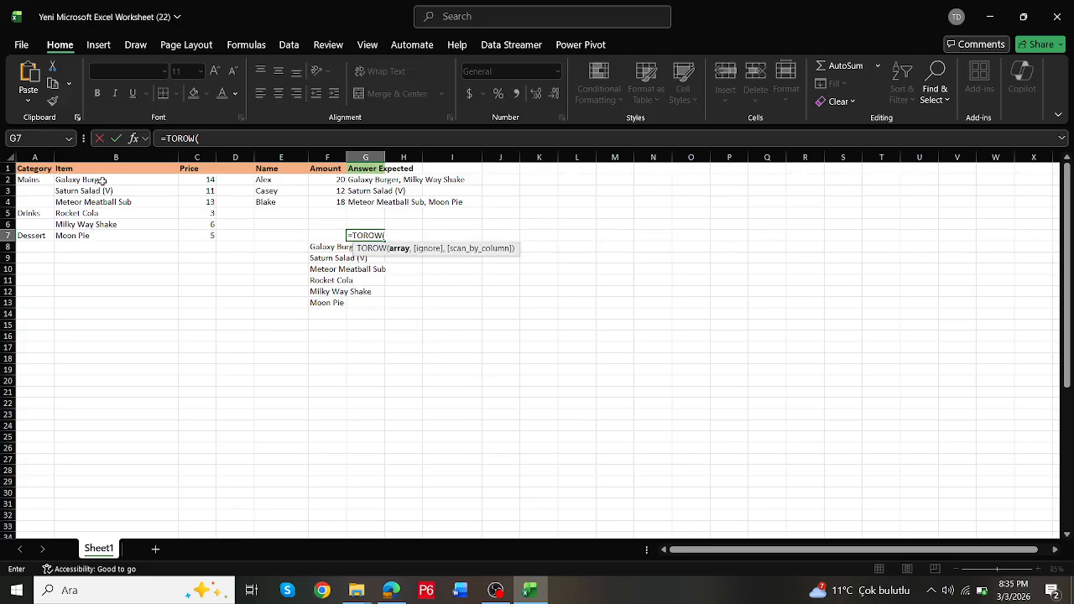
drag(103, 179, 120, 234)
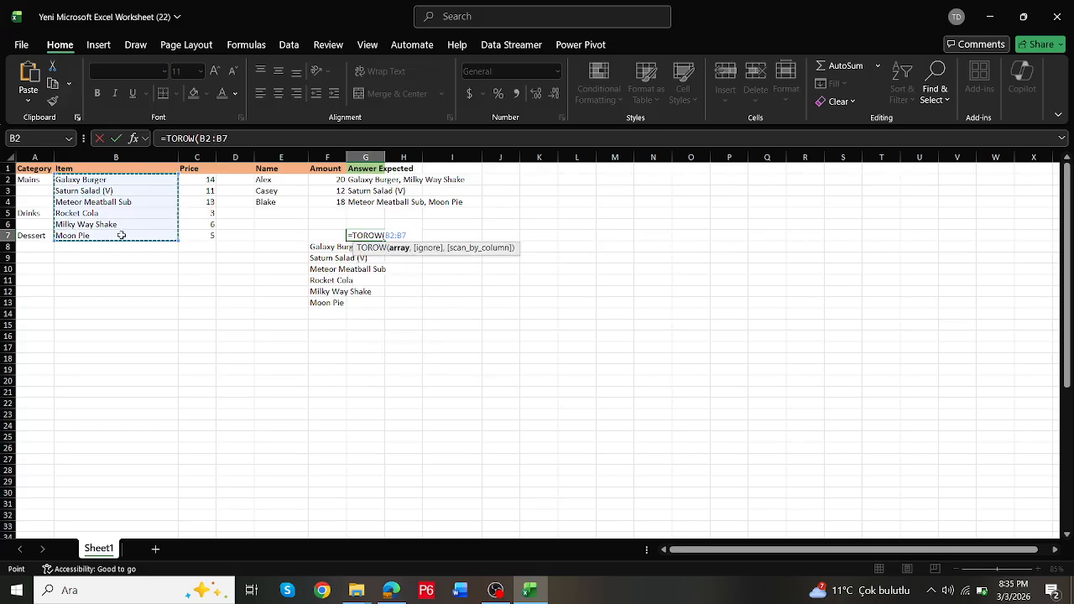
key(Return)
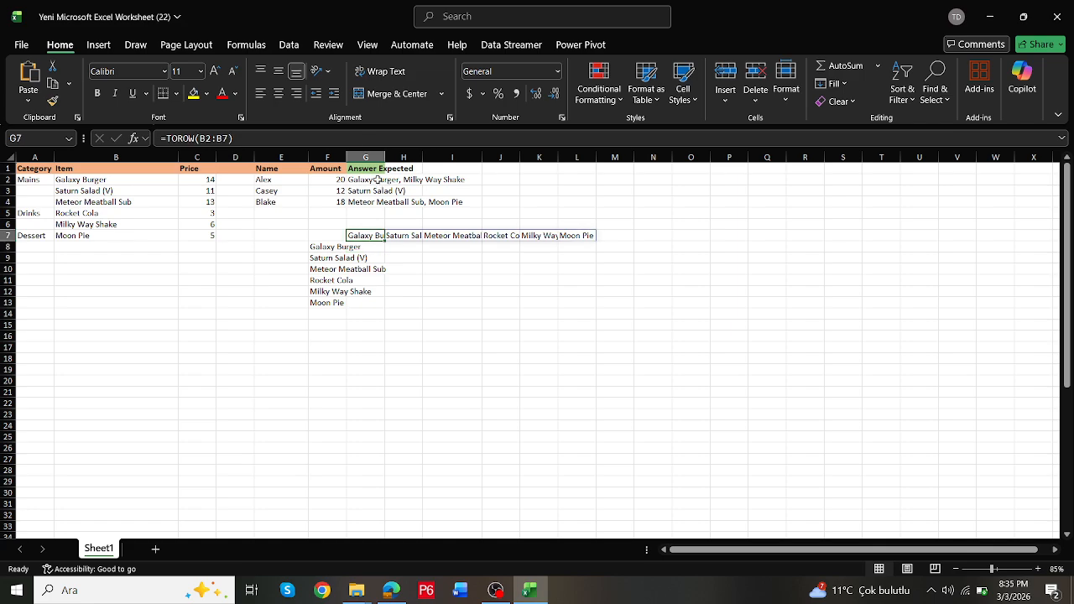
drag(347, 157, 369, 157)
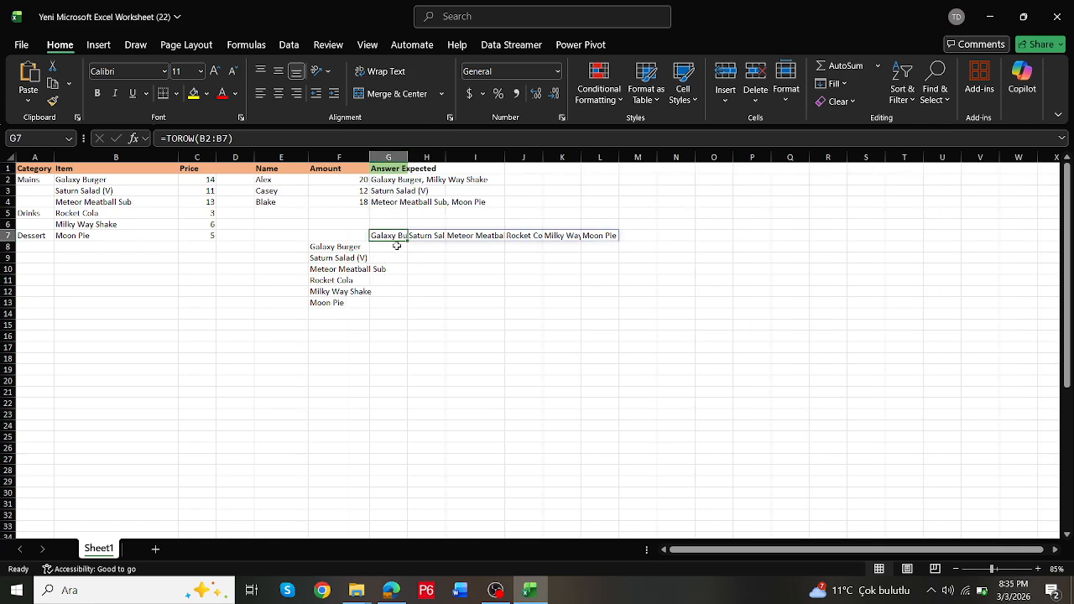
Step: Enter =F8#&G7# in G8 to build the grid of item pairs, and widen column G
click(395, 244)
text(=)
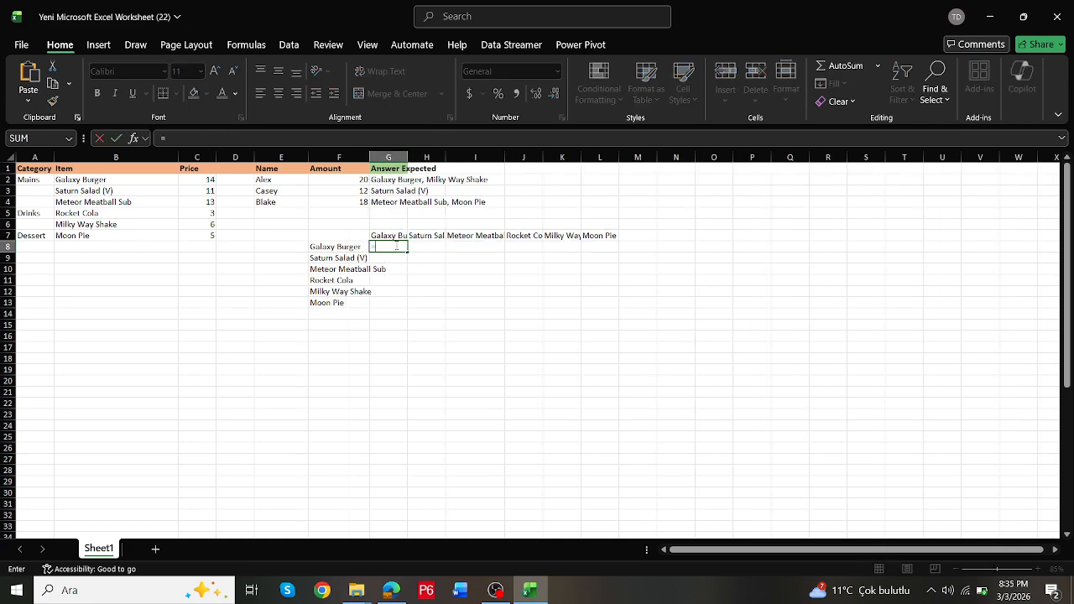
drag(332, 247, 338, 302)
text(&)
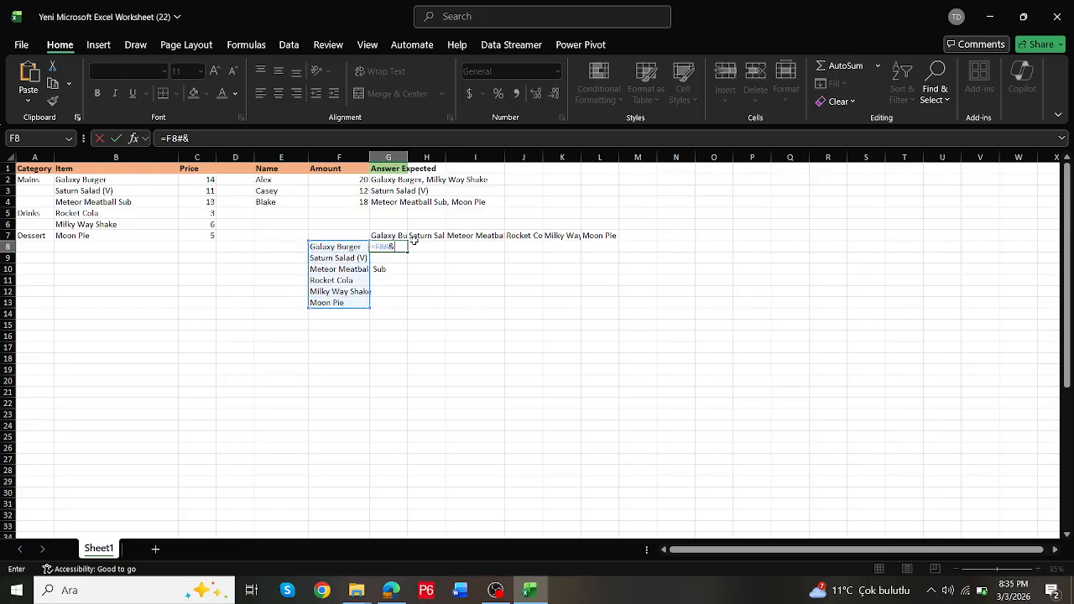
drag(396, 236, 583, 244)
key(ctrl+Return)
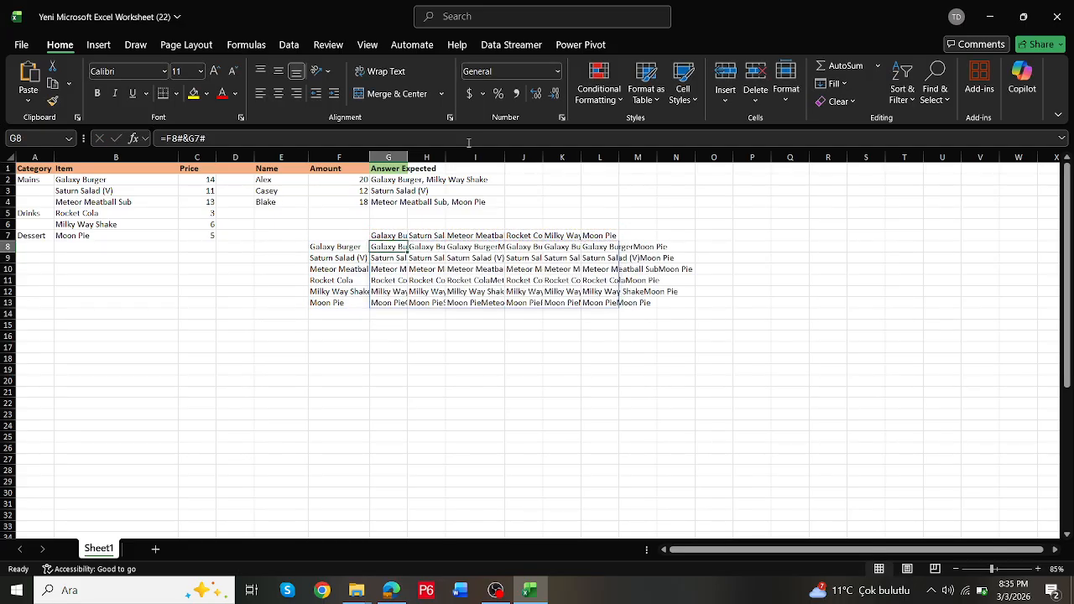
drag(409, 157, 483, 157)
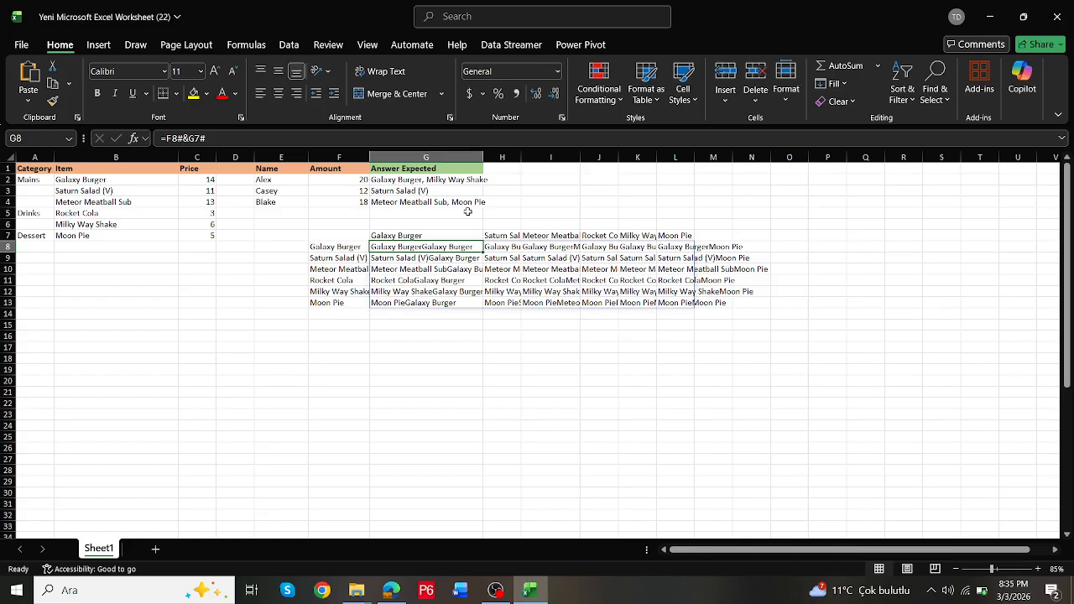
Step: Add a comma separator between the paired items by changing the G8 formula to =F8#&","&G7#
click(458, 280)
click(458, 291)
click(462, 246)
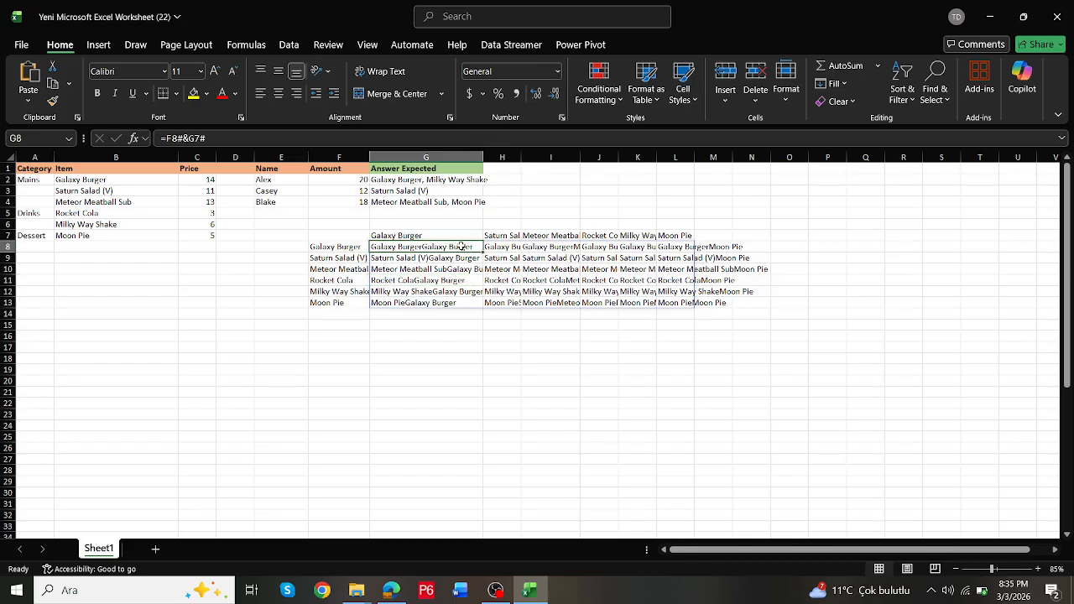
click(191, 138)
text(&)
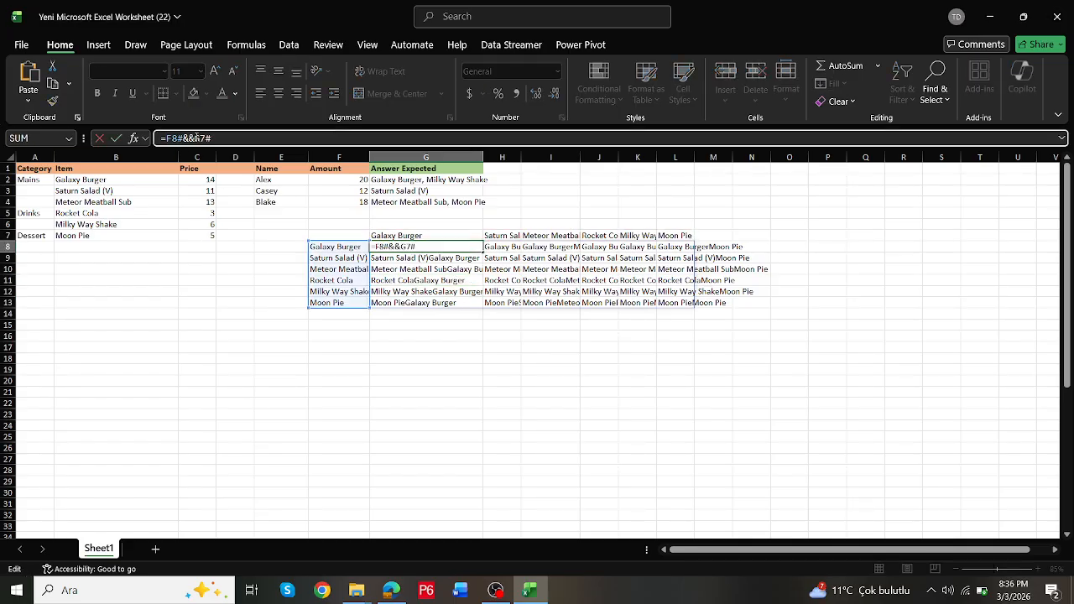
text(",")
key(Return)
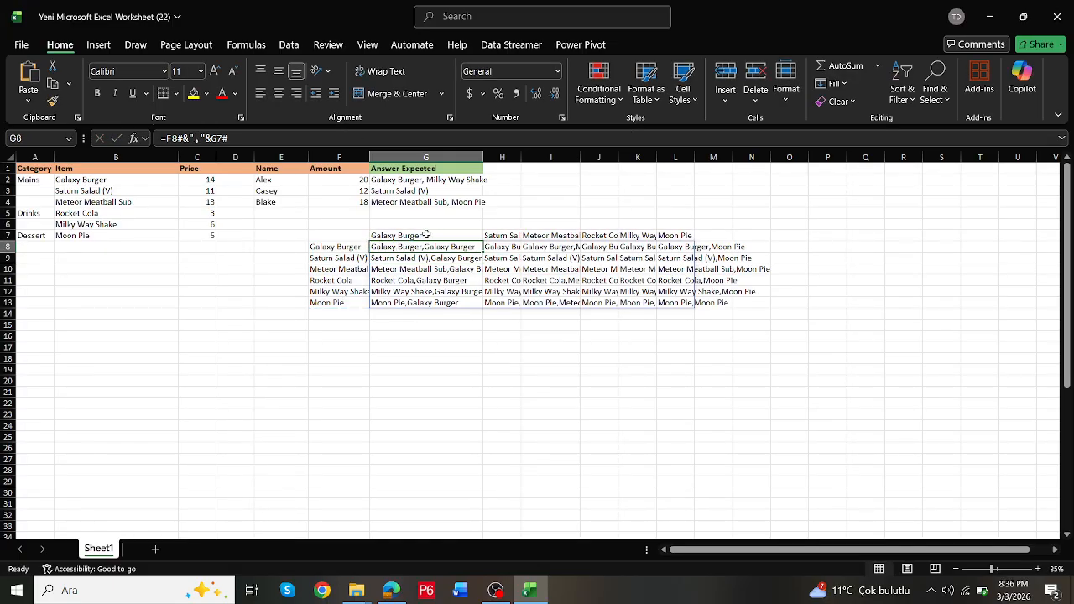
Step: Widen columns H and I to show more of the item pairs, and reselect the pair formula in G8
drag(479, 156, 571, 163)
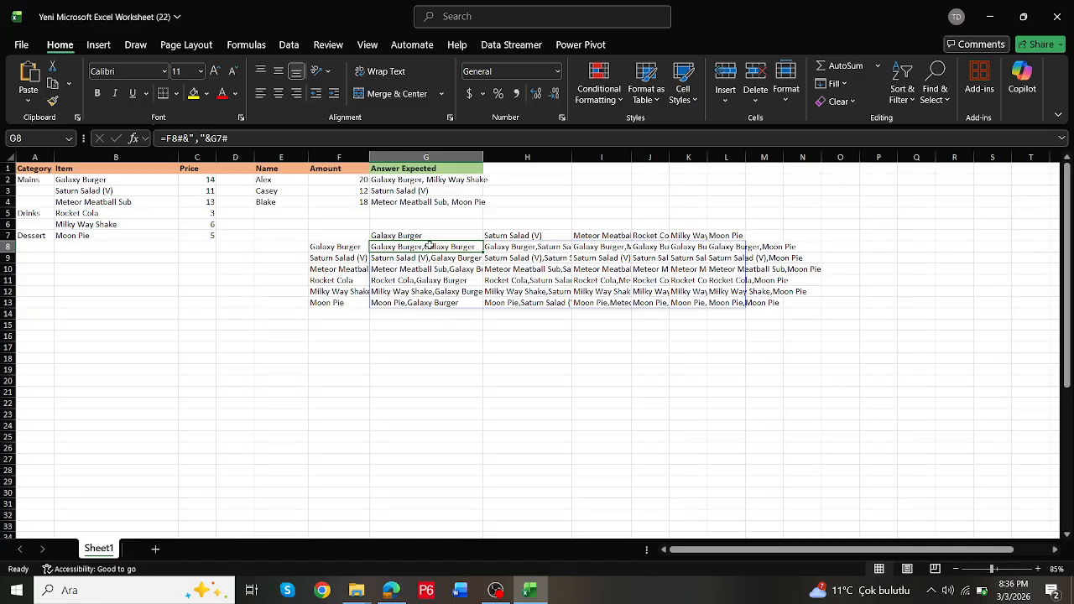
click(530, 248)
click(597, 246)
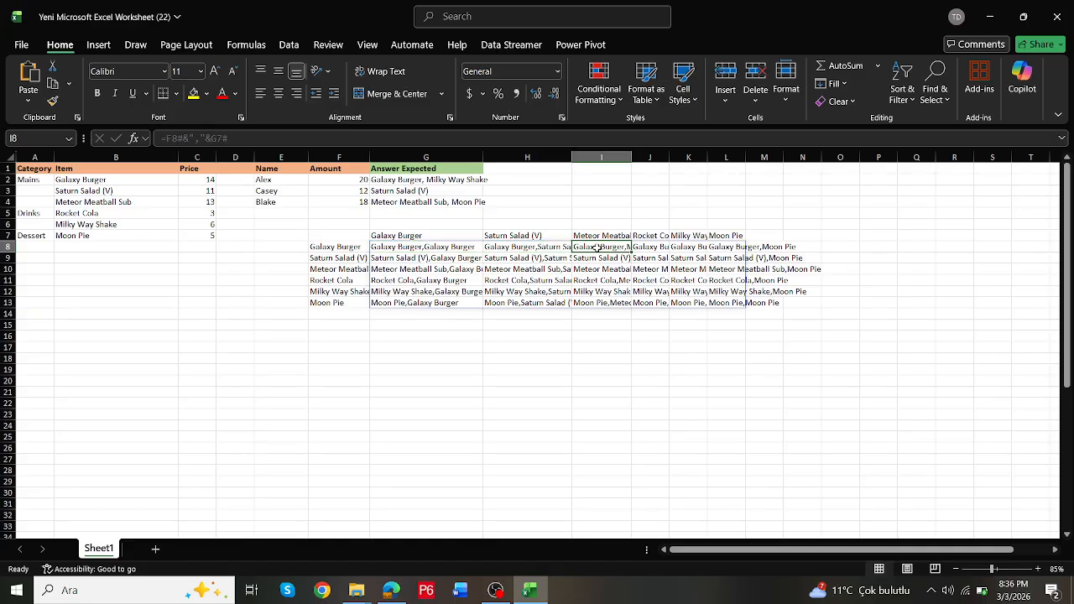
drag(634, 156, 663, 157)
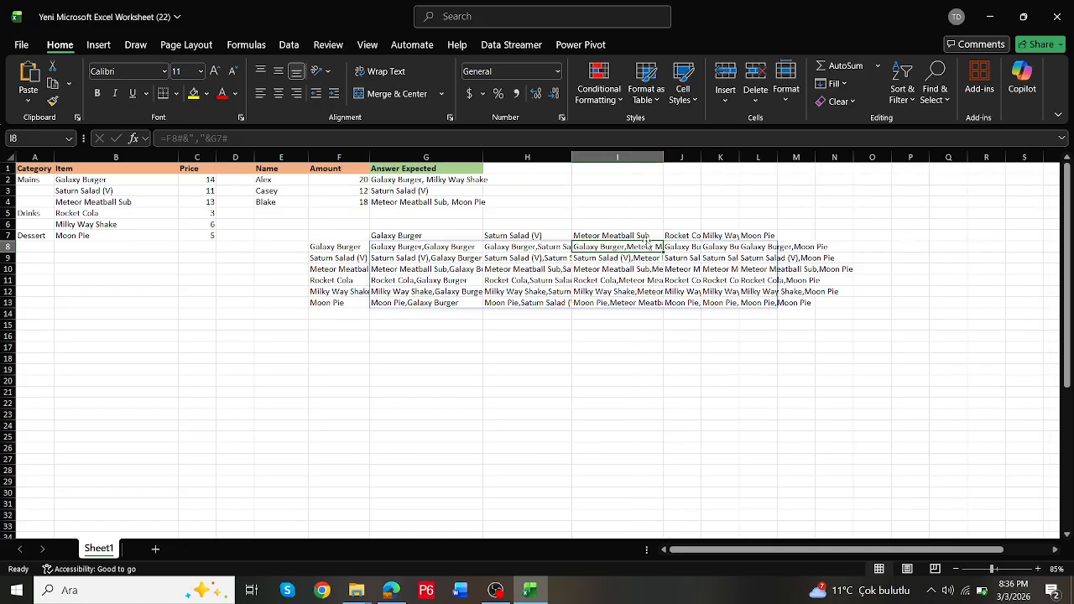
click(411, 249)
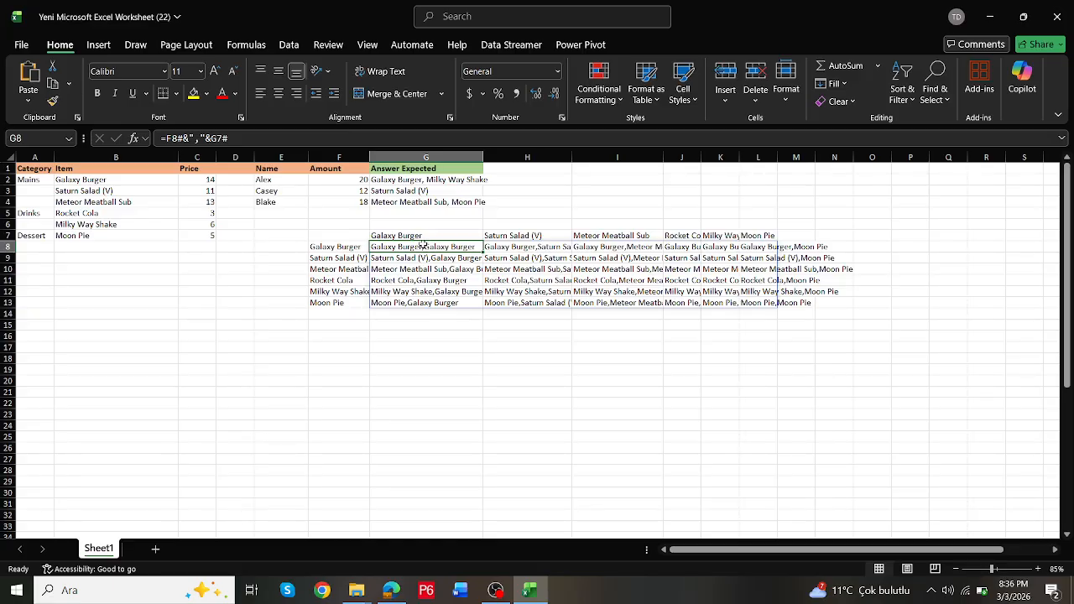
Step: Change the pair formula in G8 to =IF(F8#=G7#,F8#,F8#&","&G7#) so identical items are listed only once
click(166, 137)
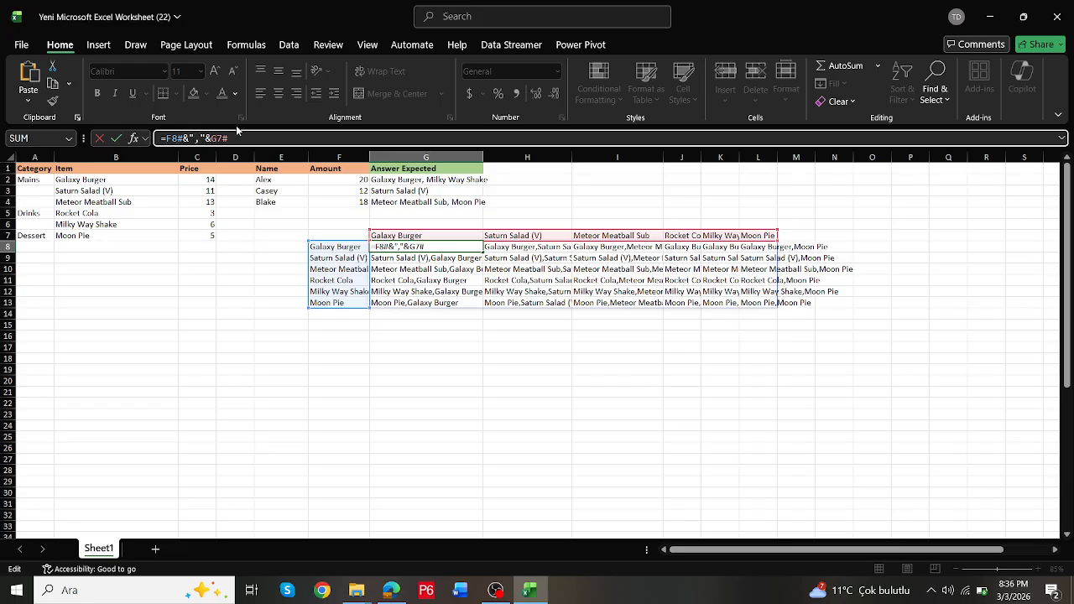
text(if()
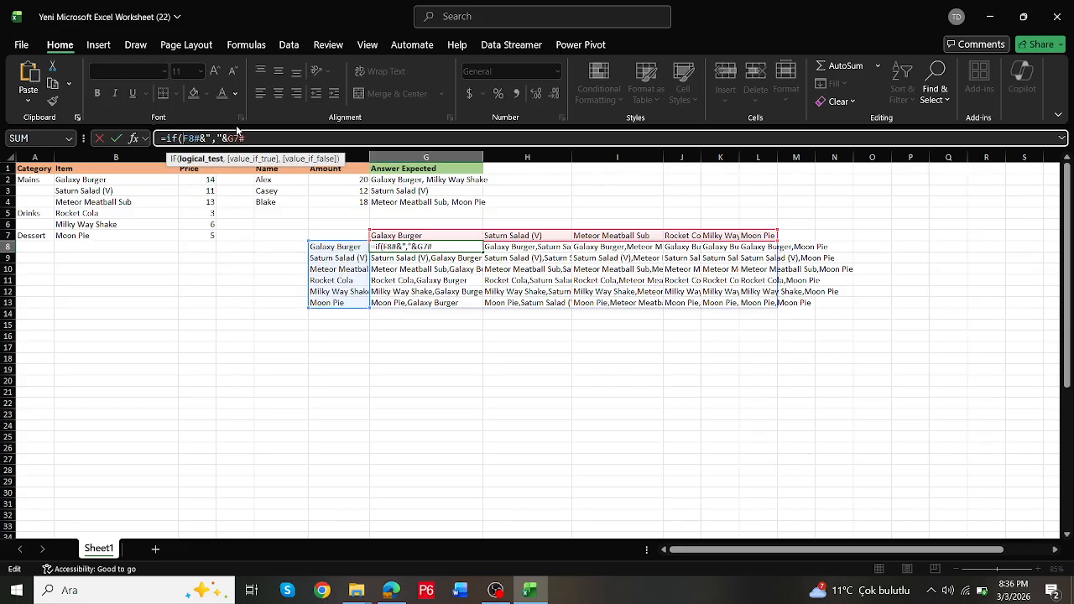
drag(345, 246, 344, 303)
text(=)
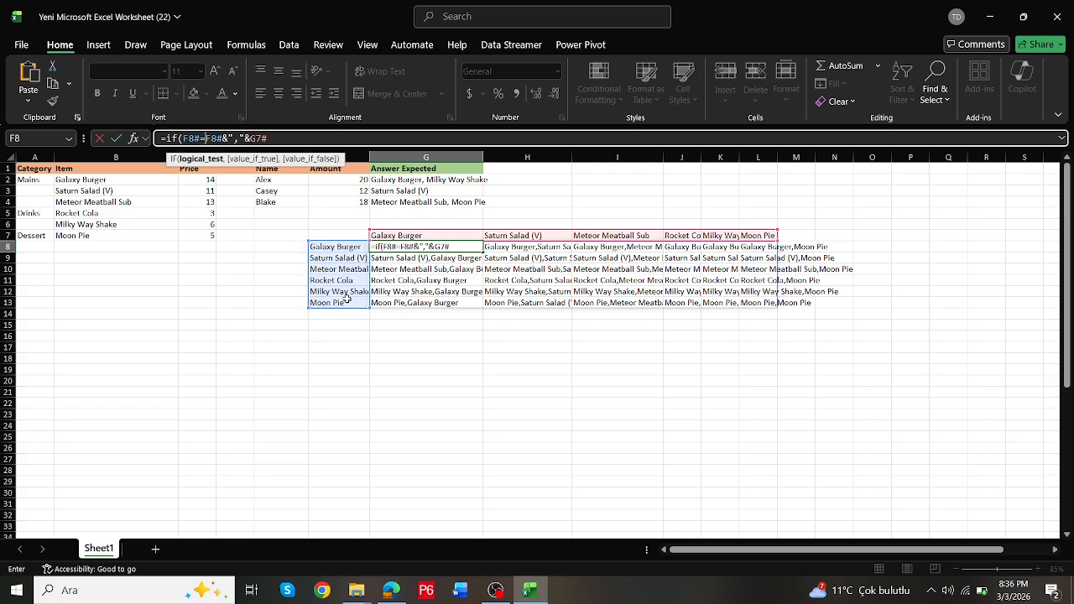
drag(426, 236, 757, 232)
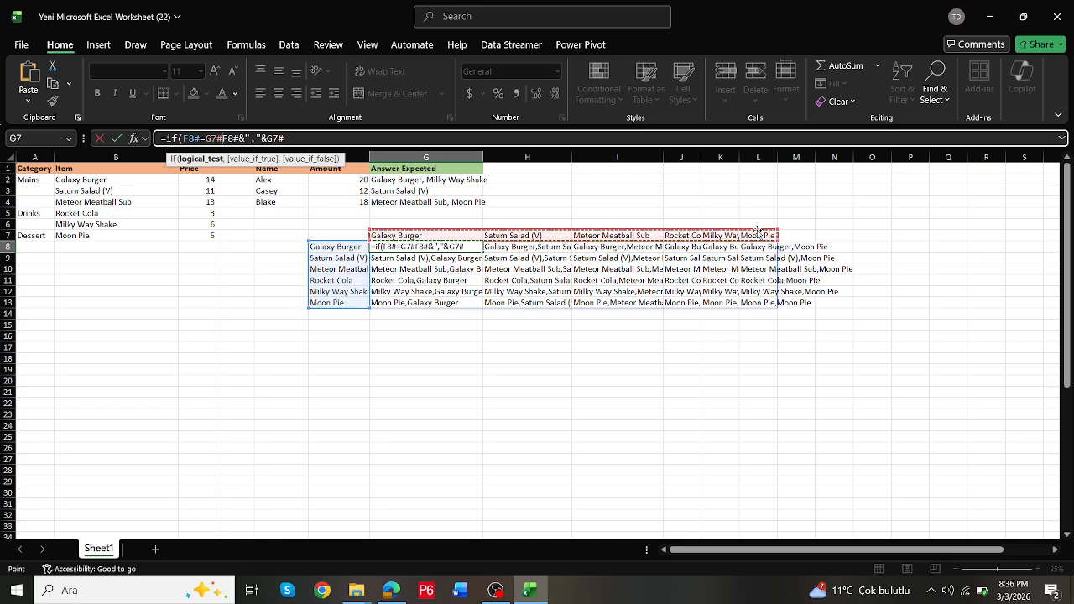
text(,)
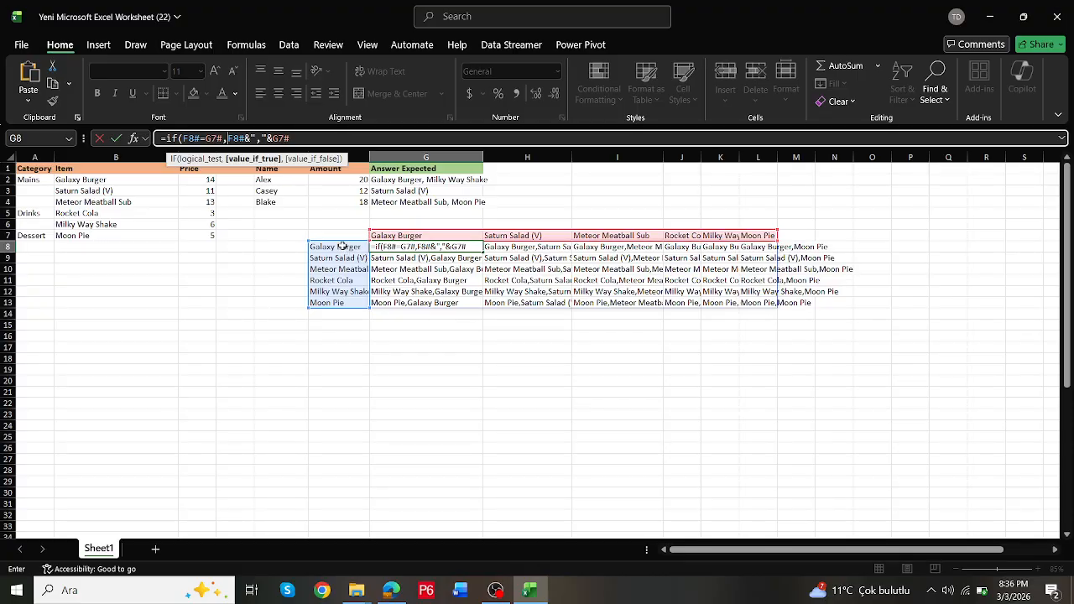
drag(340, 246, 351, 309)
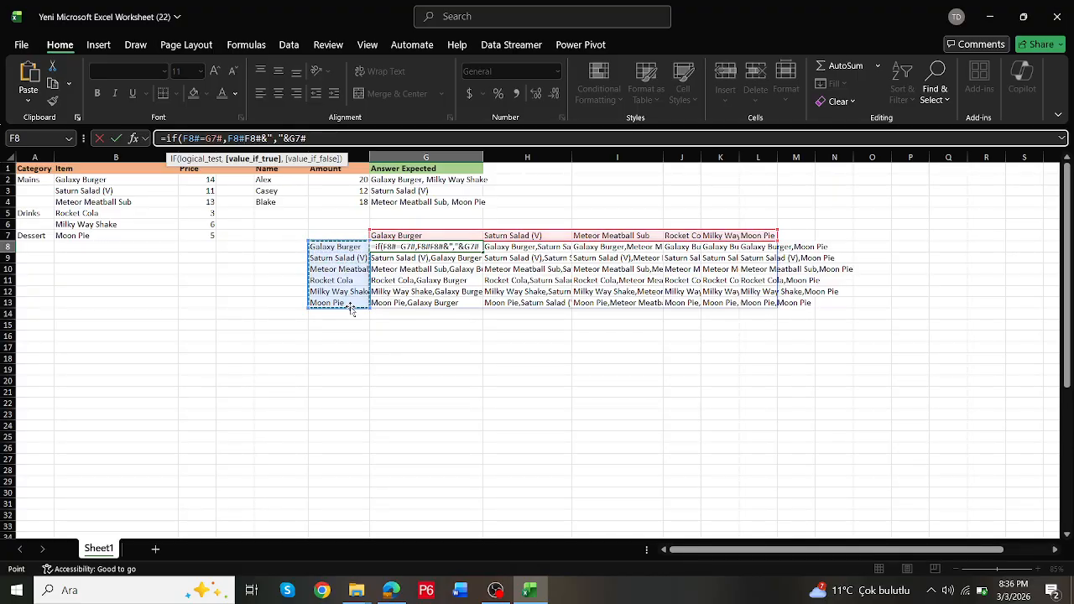
text(,)
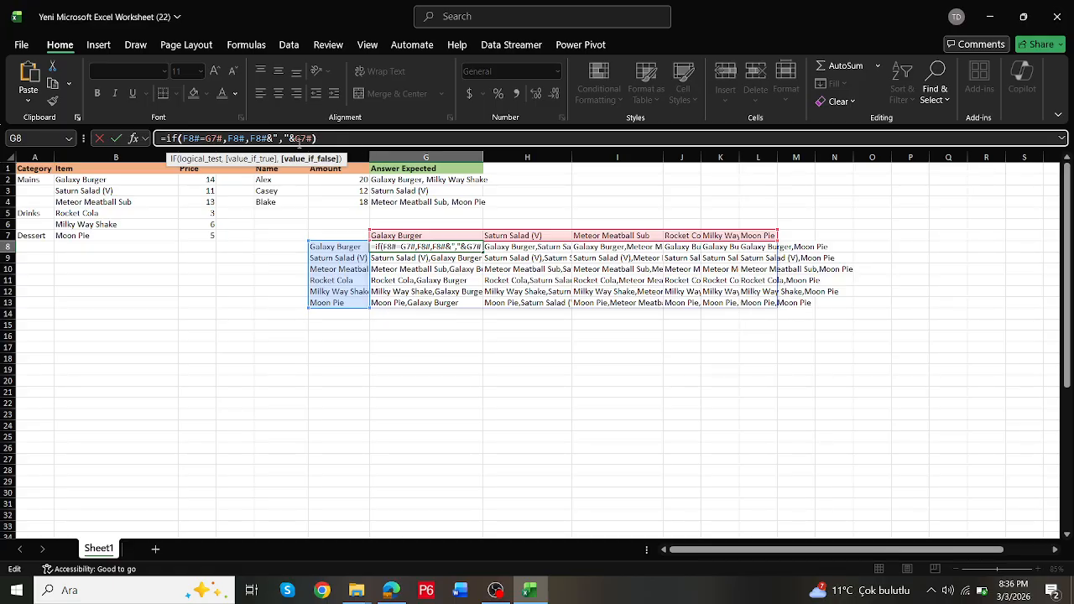
click(288, 139)
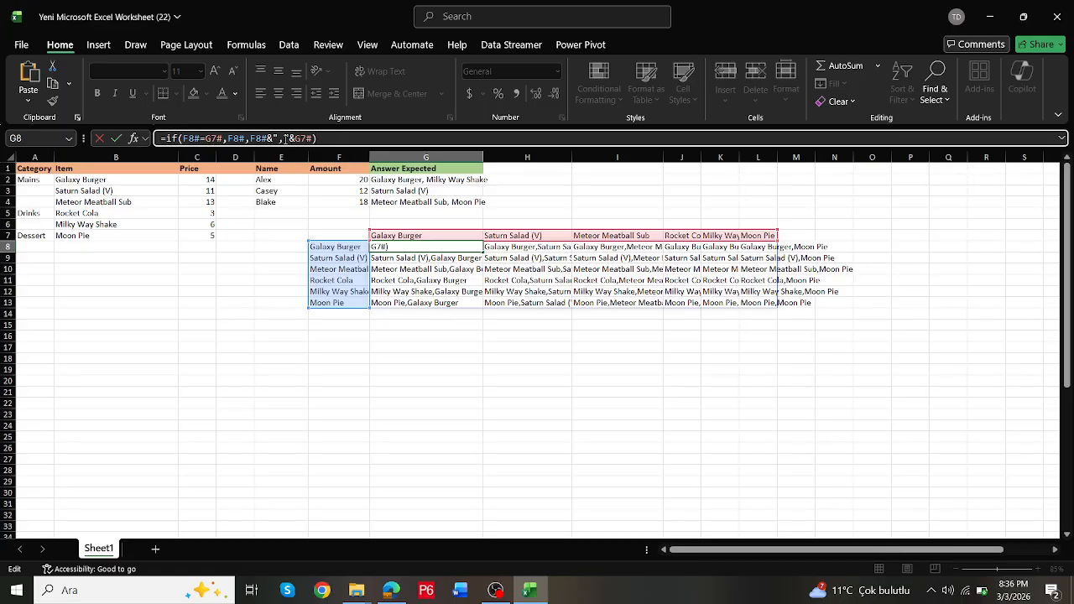
key(ctrl+Return)
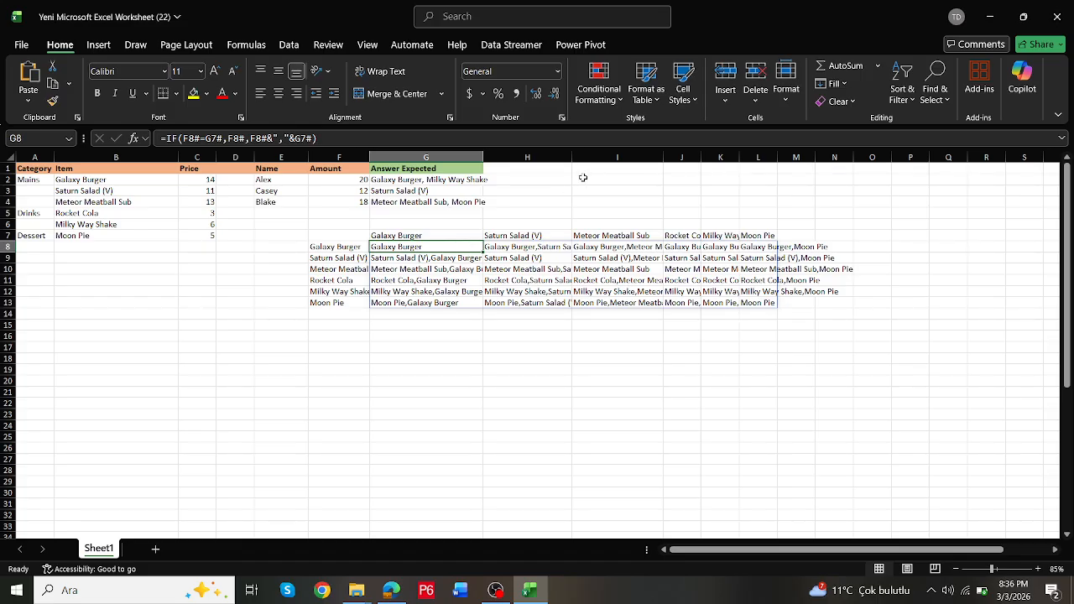
Step: Widen columns H and I further for the longer pair names, and select the pair grid G8:L13
drag(573, 157, 594, 157)
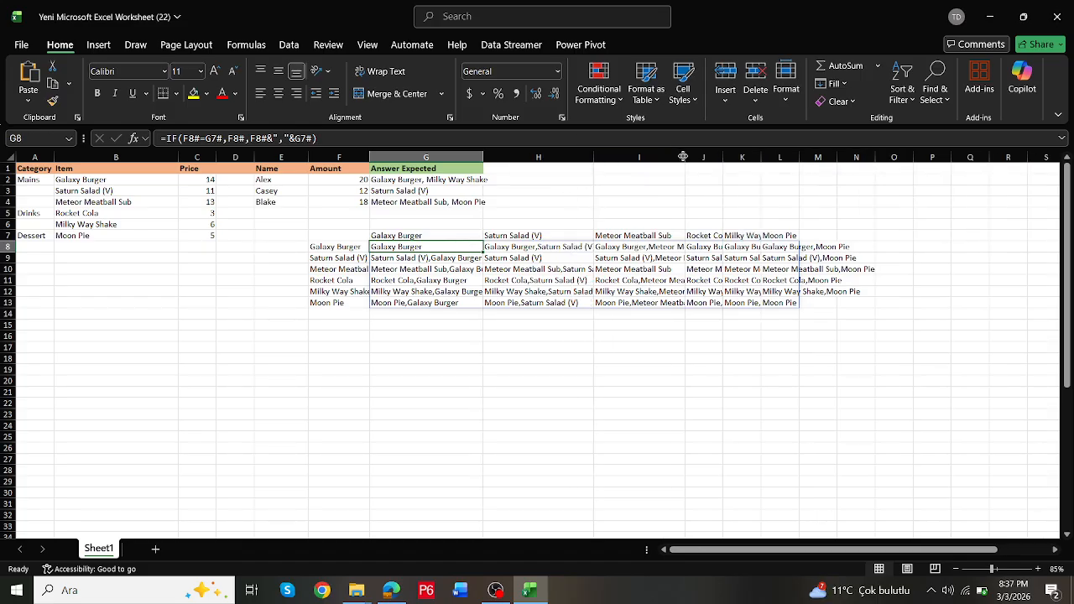
drag(685, 157, 709, 157)
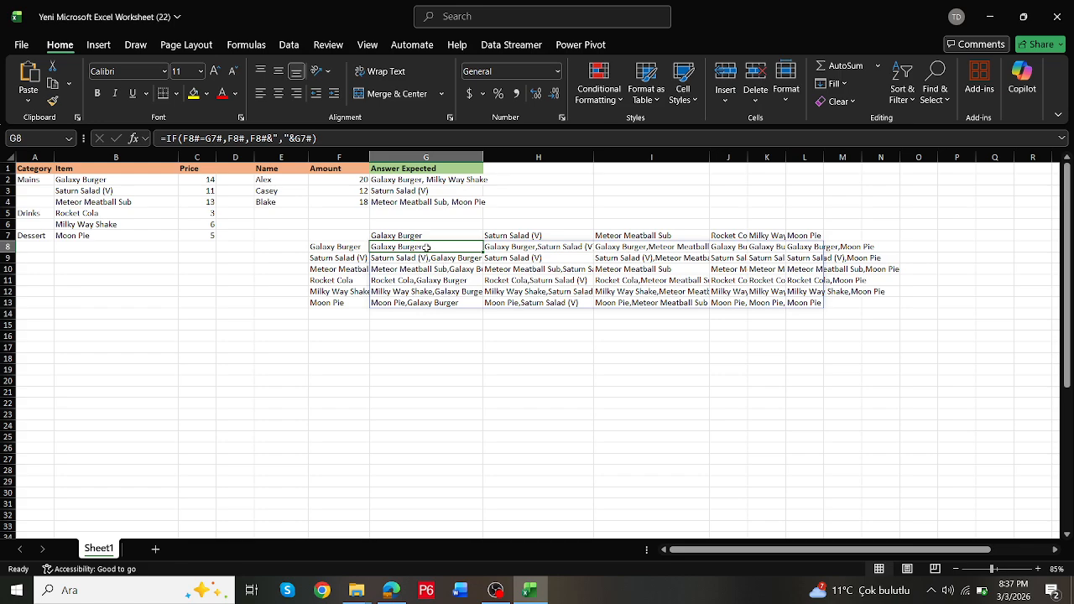
drag(426, 245, 820, 307)
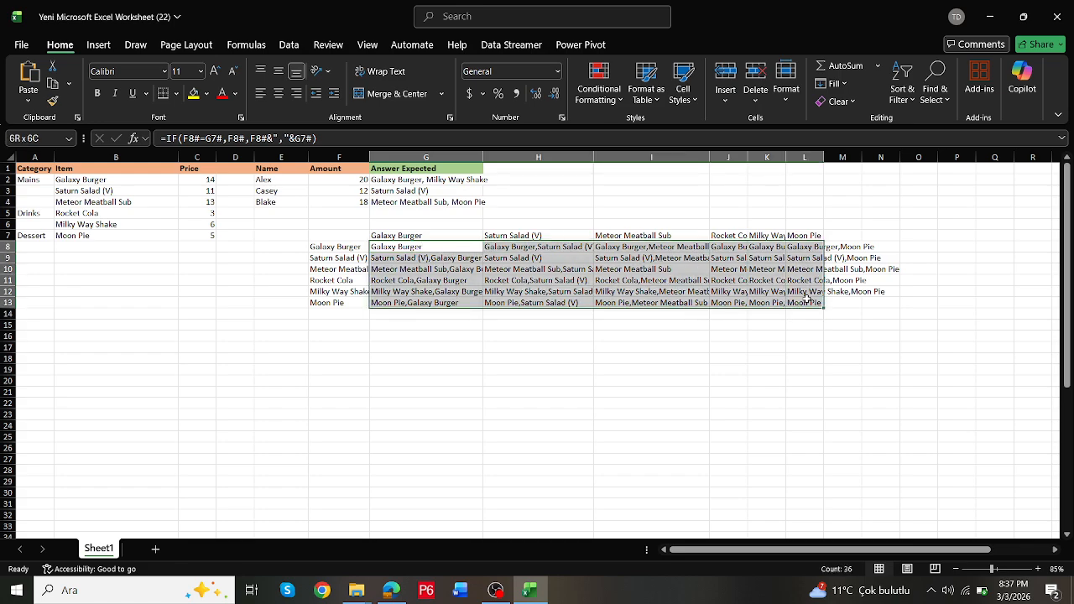
click(449, 258)
click(431, 290)
click(434, 313)
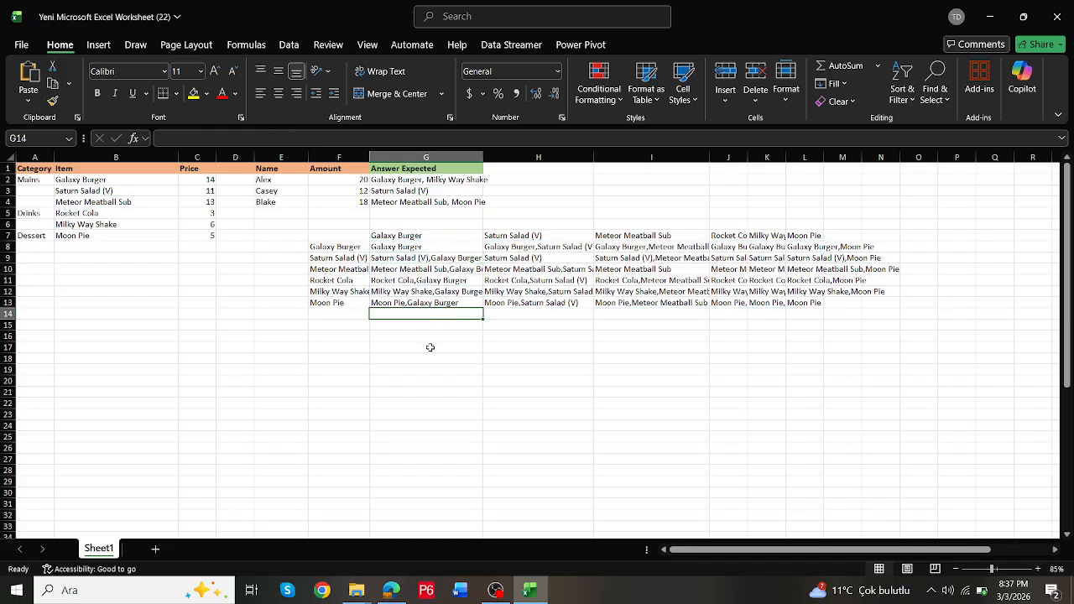
click(430, 347)
click(420, 291)
click(416, 247)
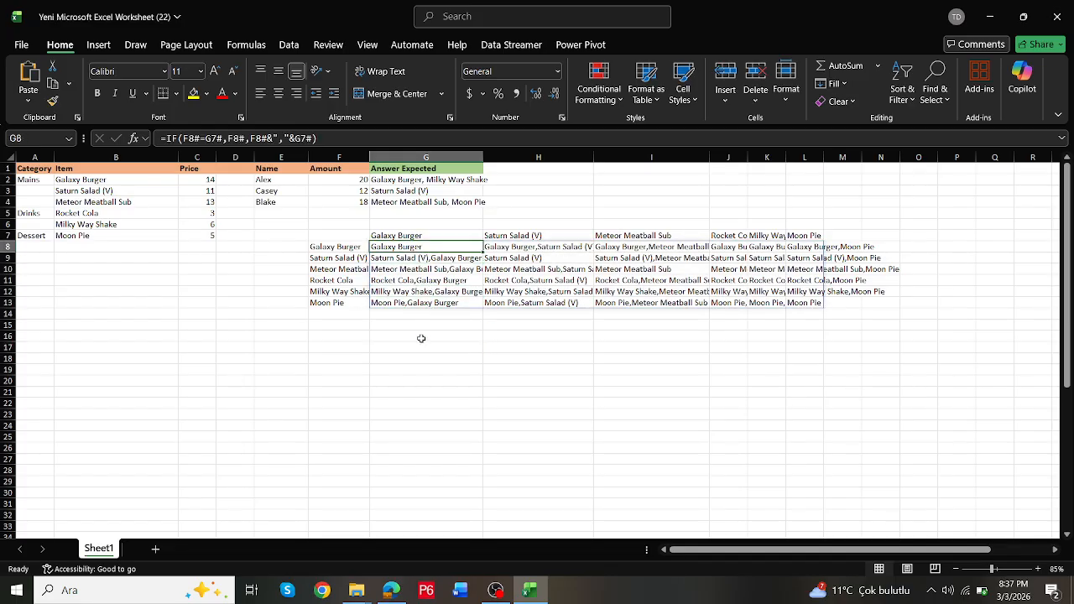
Step: Try comparing the item in B2 with the pair grid using =B2=G8# in G16, and clear that formula
click(422, 335)
text(=)
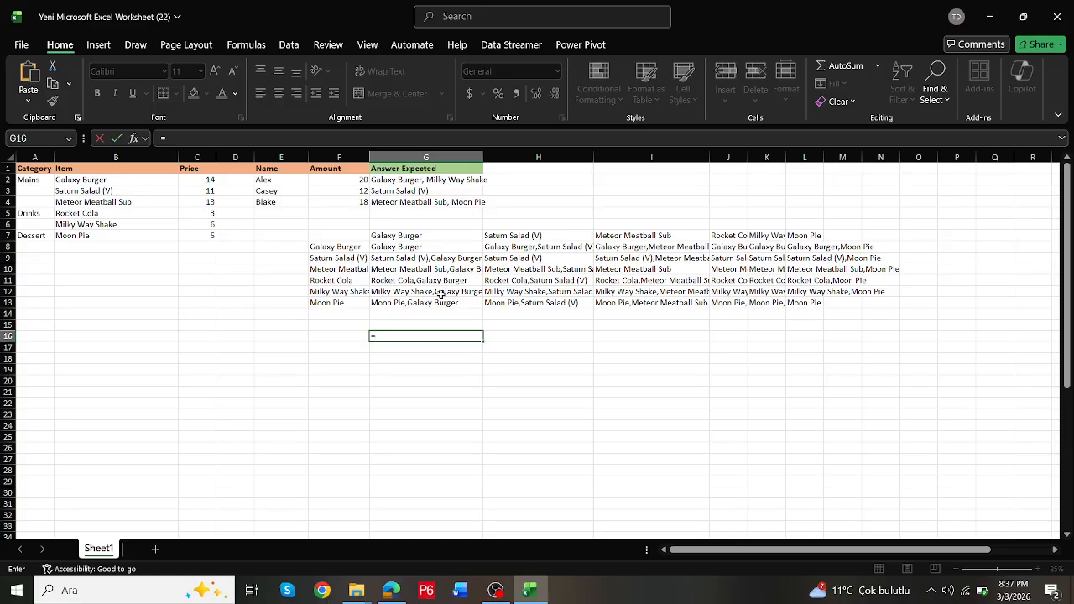
click(102, 179)
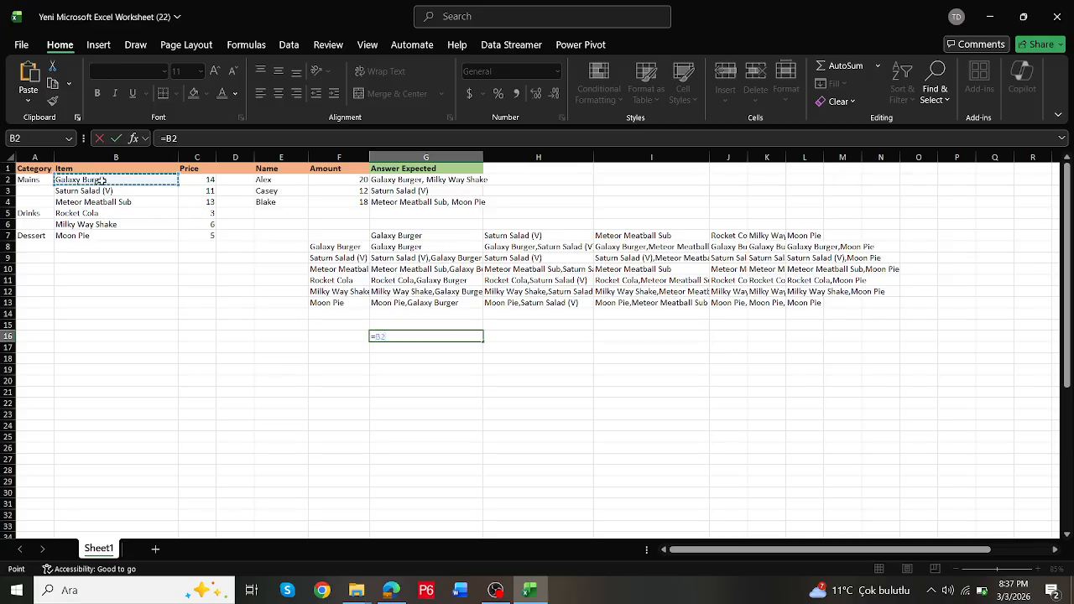
text(=)
drag(391, 248, 804, 297)
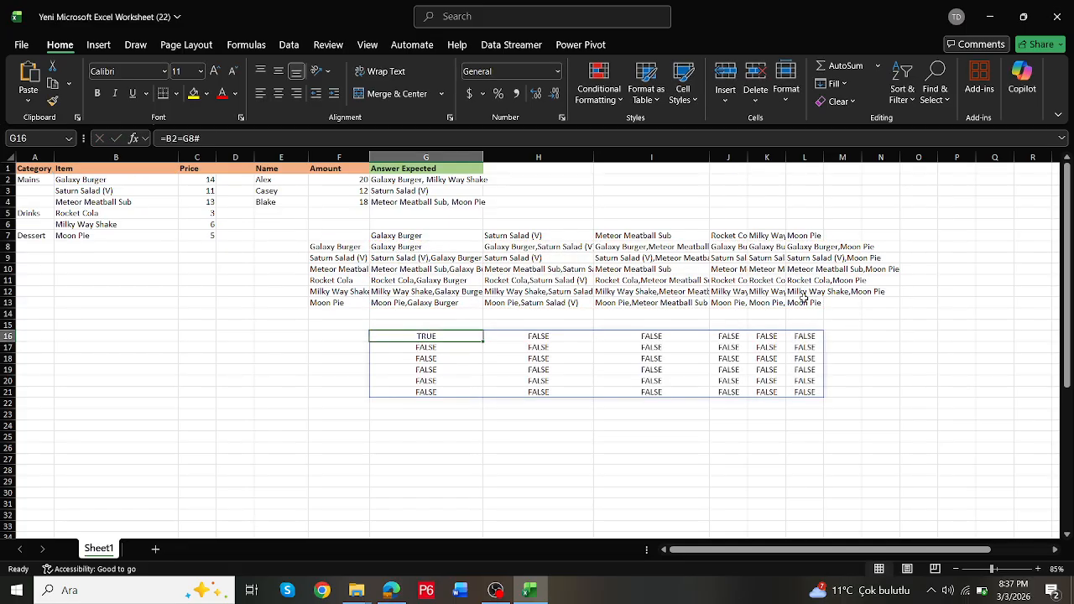
click(477, 338)
key(Delete)
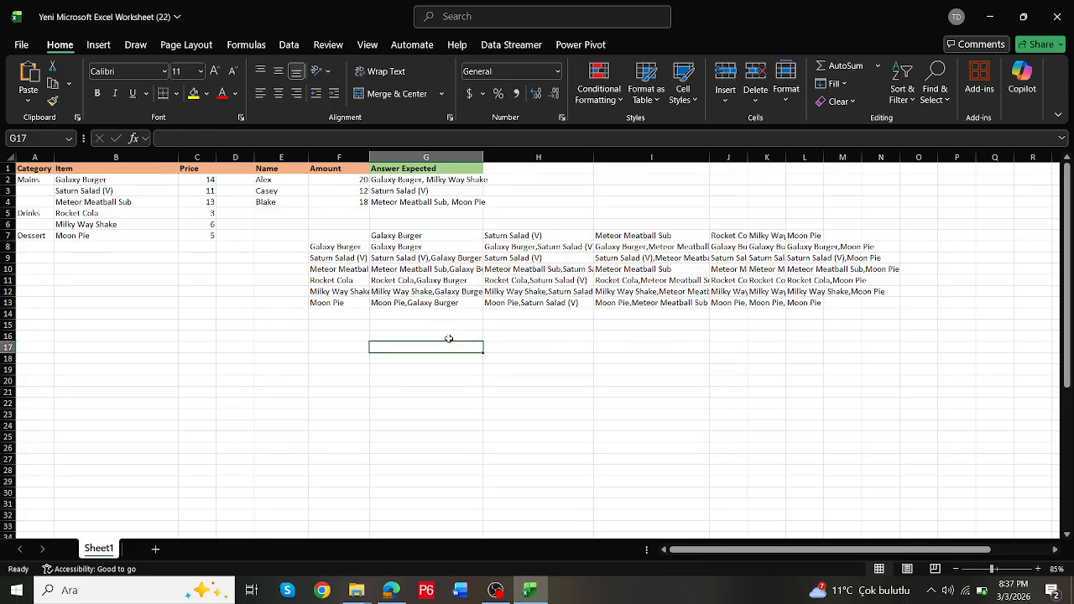
Step: Enter =SEARCH(B2,G8#,1) in G16 to look for the first menu item within every pair
text(=se)
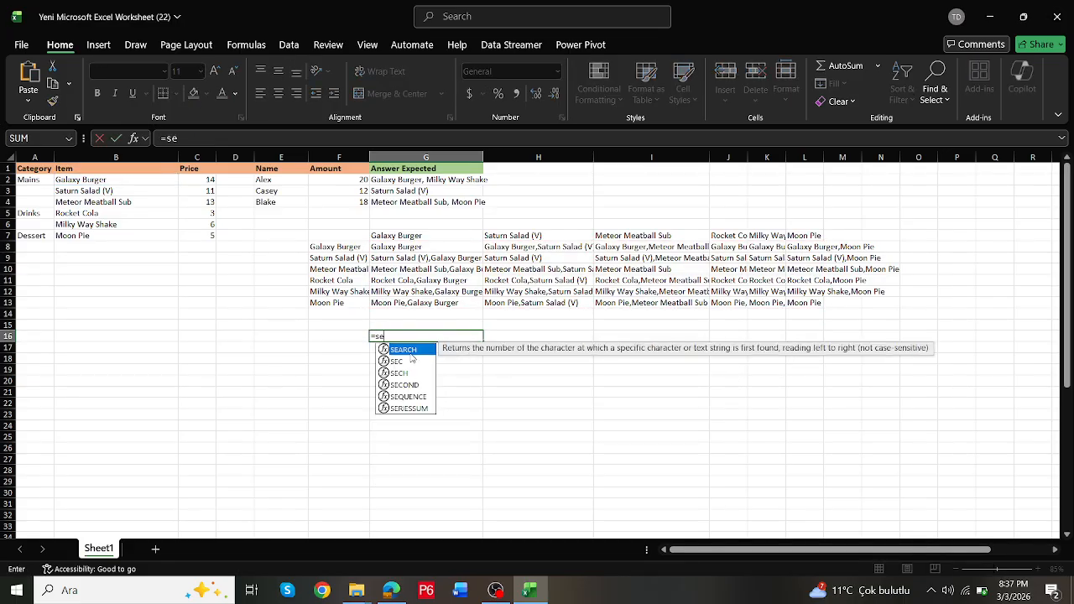
double_click(411, 349)
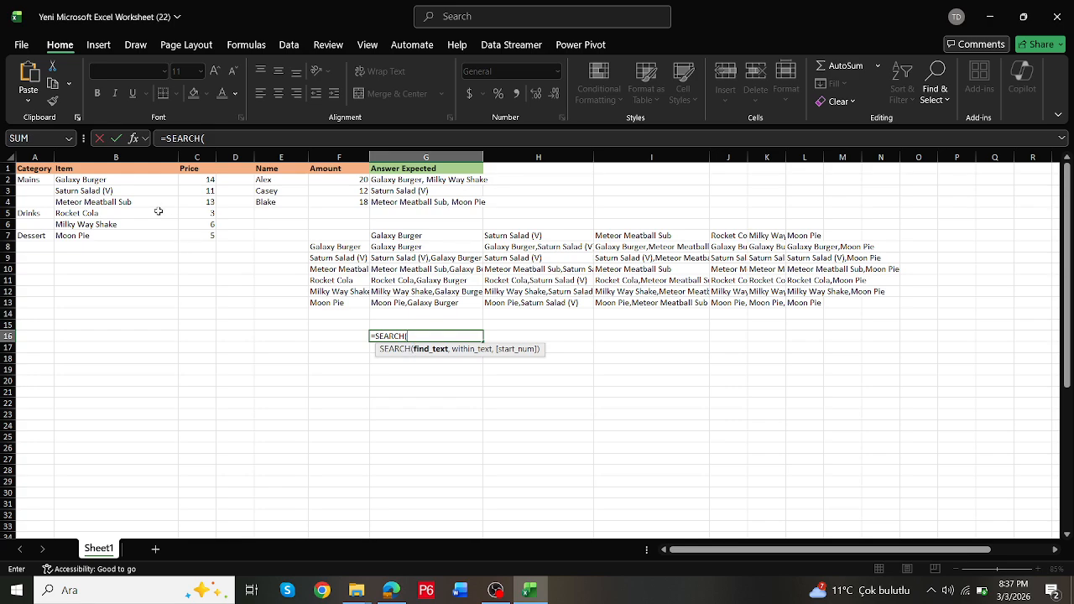
click(101, 180)
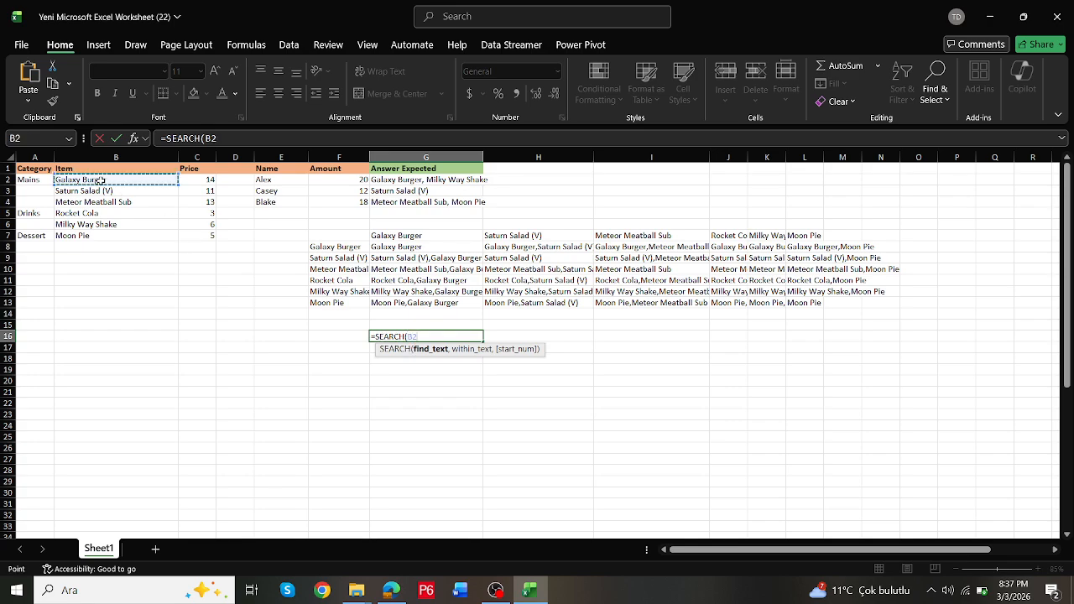
text(,)
drag(382, 250, 806, 301)
text(,1)
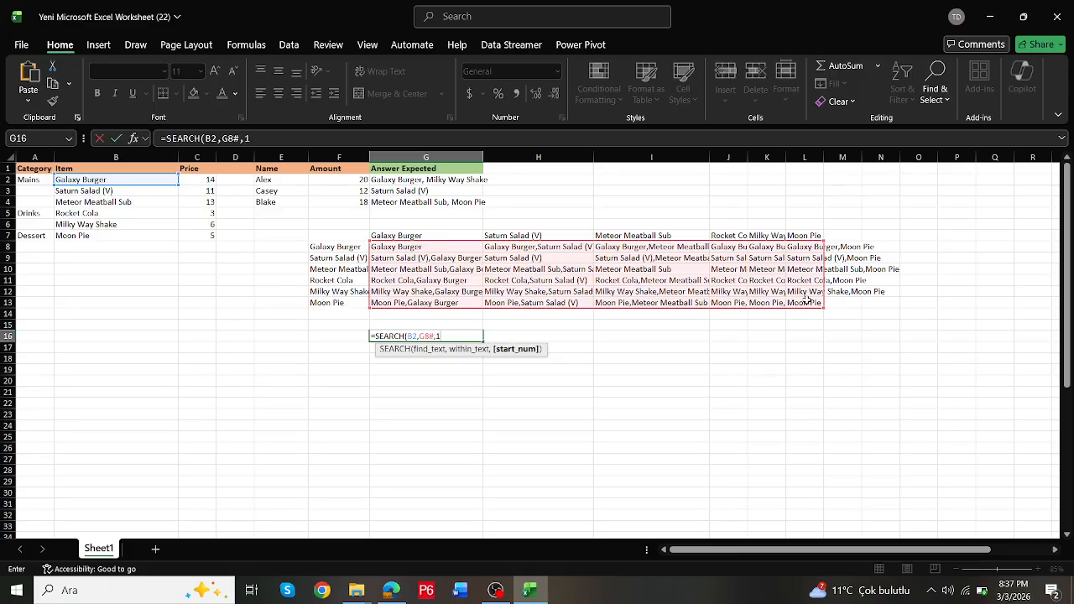
key(ctrl+Return)
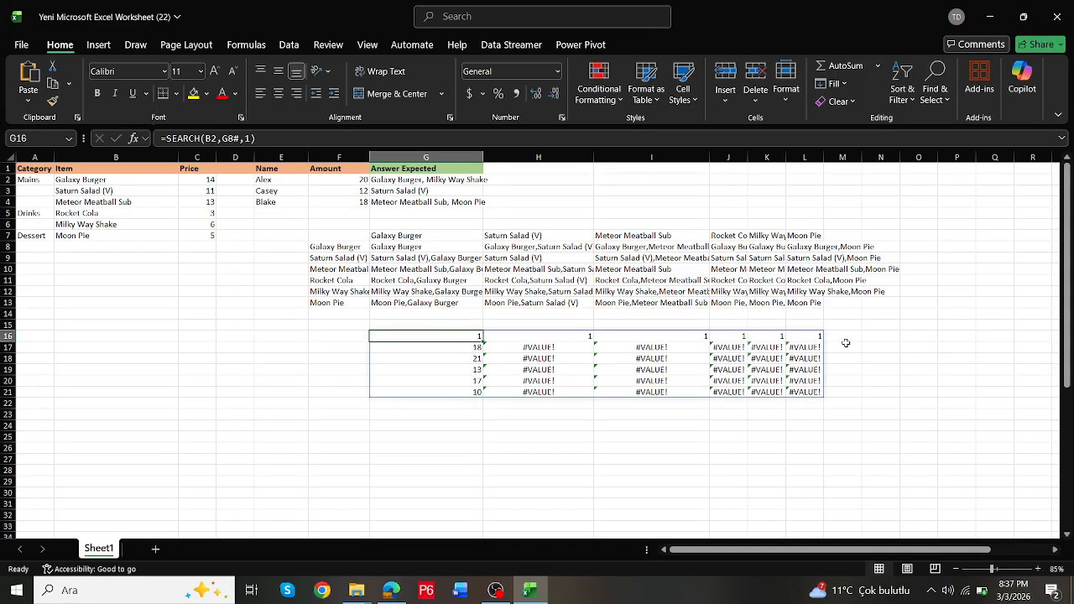
Step: Wrap the G16 search in ISNUMBER, making the formula =ISNUMBER(SEARCH(B2,G8#,1))
click(165, 137)
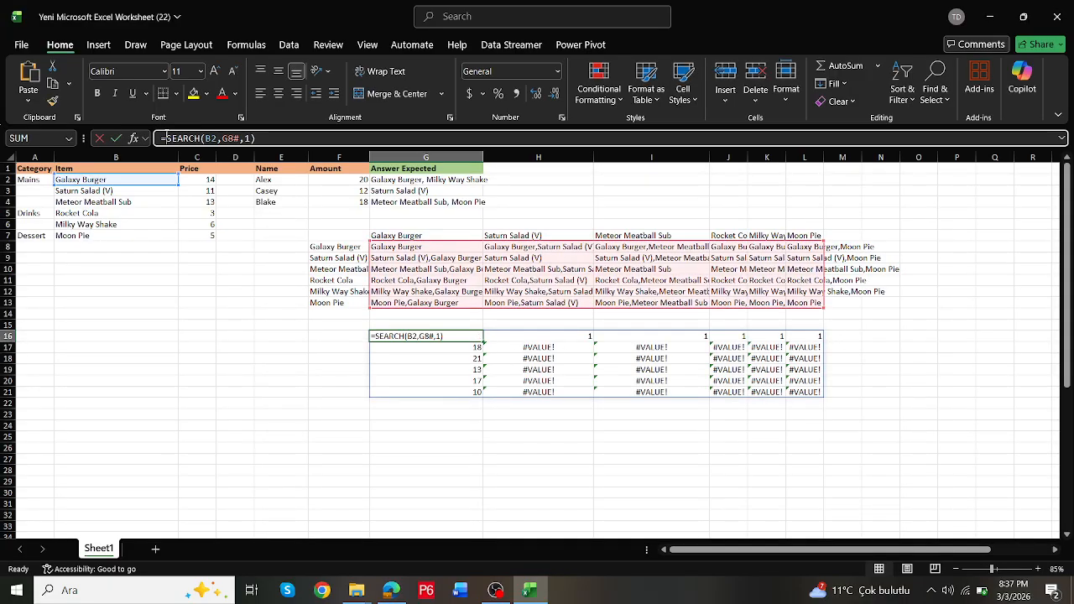
text(isnum)
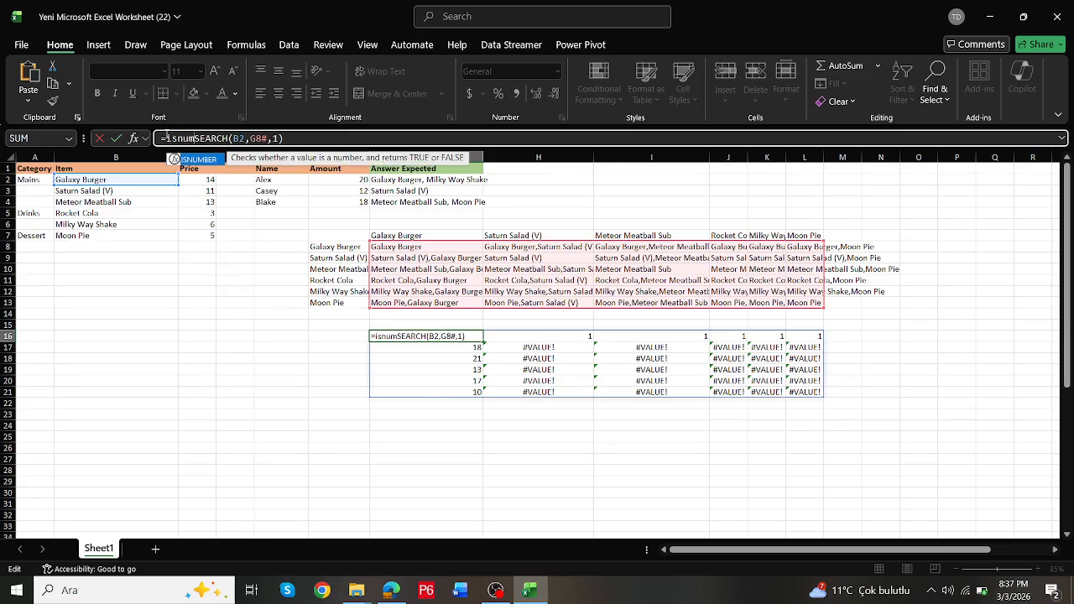
key(Tab)
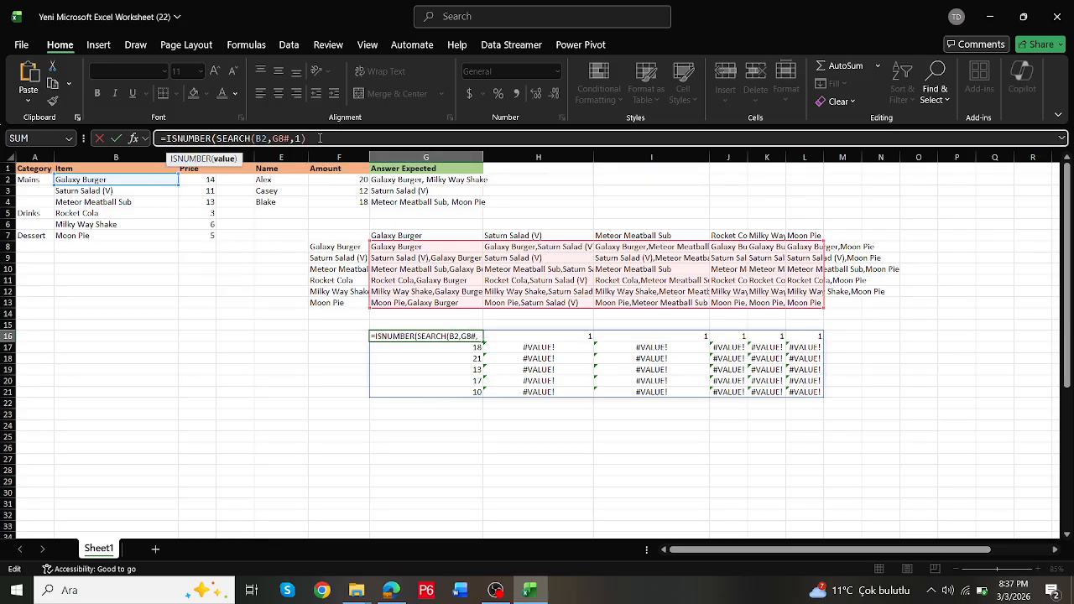
click(320, 138)
text())
key(ctrl+Return)
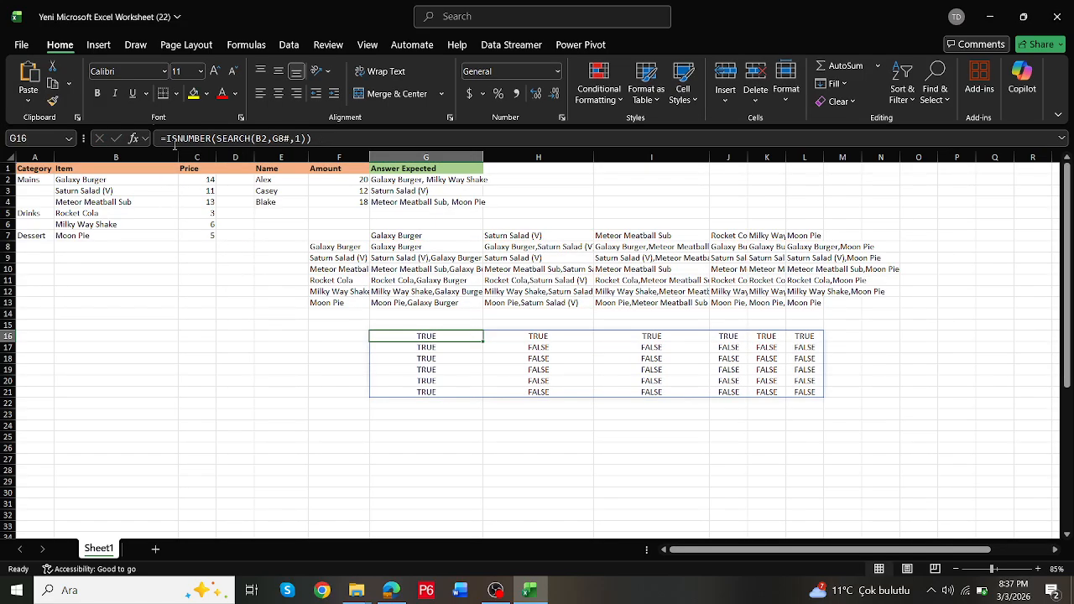
Step: Make G16 return the item's price for matching pairs and 0 otherwise with =IF(ISNUMBER(SEARCH(B2,G8#,1)),C2,0)
click(167, 138)
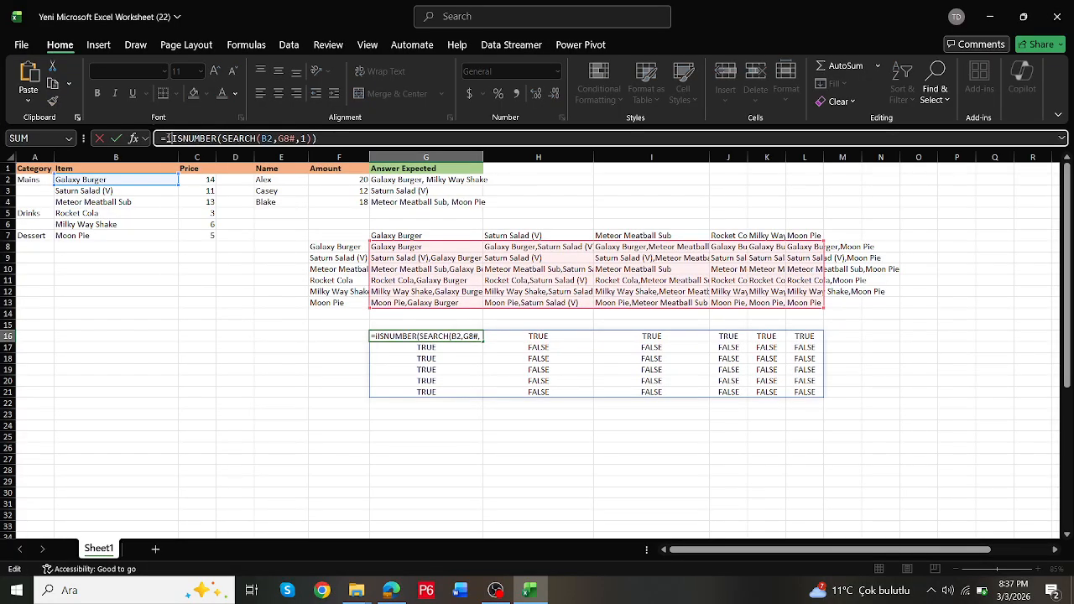
text(if()
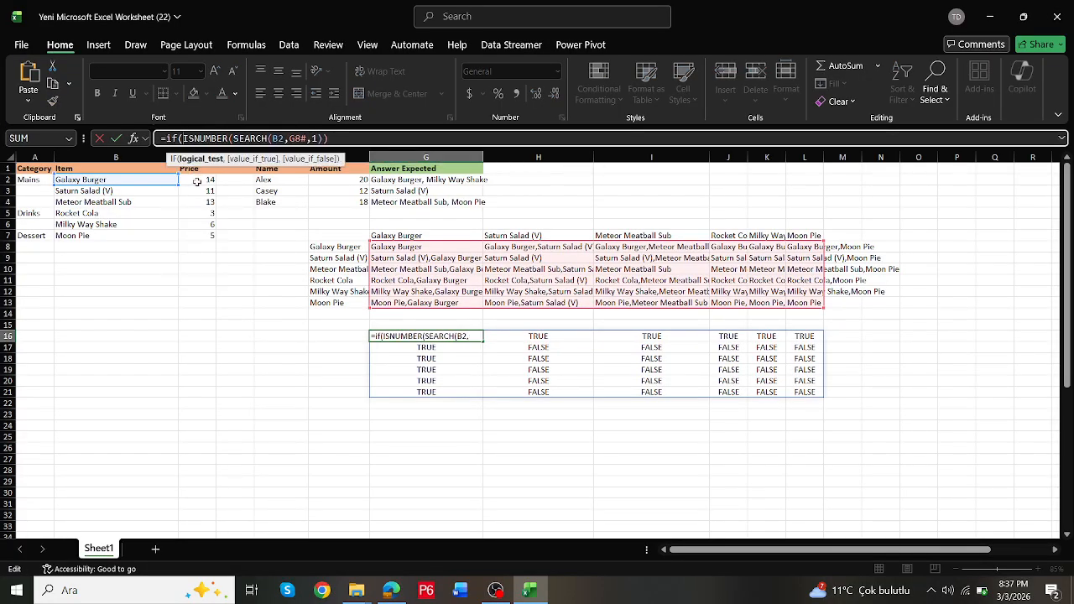
click(348, 138)
text(,)
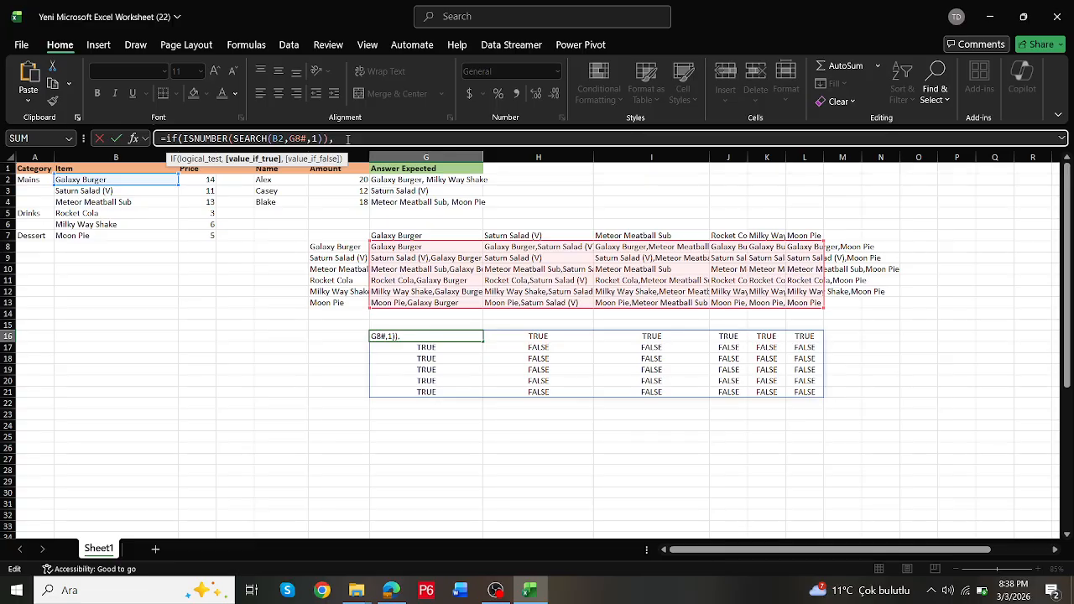
click(199, 179)
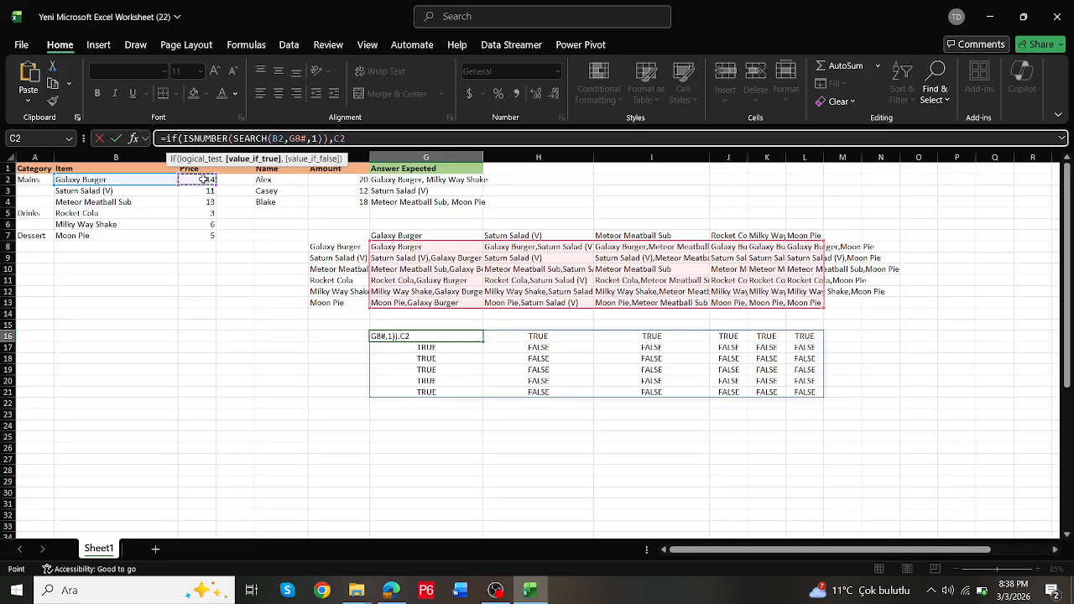
text(,)
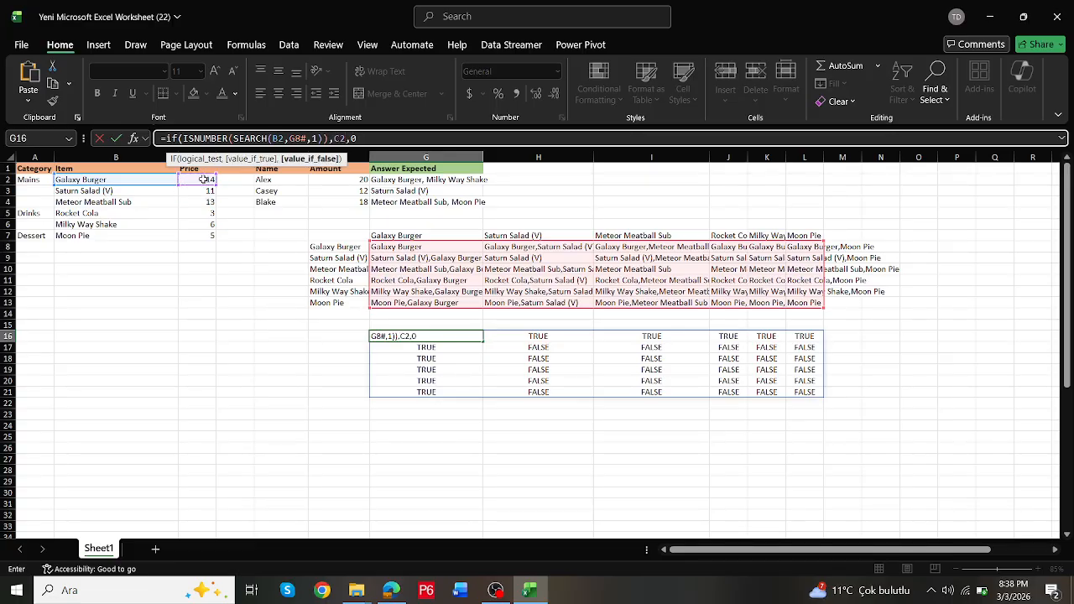
text(0))
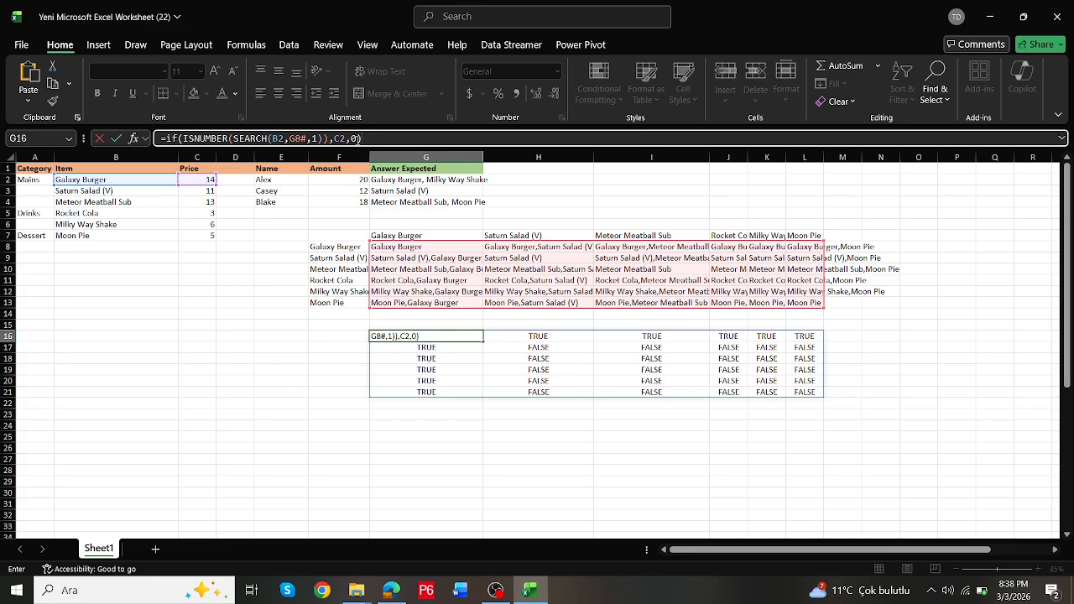
key(ctrl+Return)
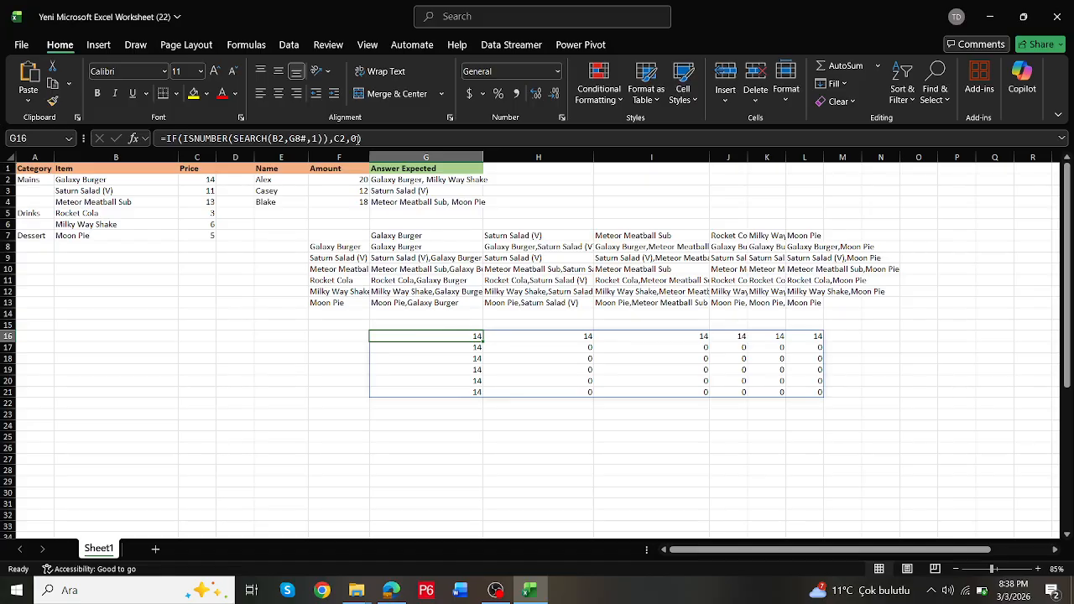
click(417, 247)
click(477, 337)
click(541, 249)
click(580, 337)
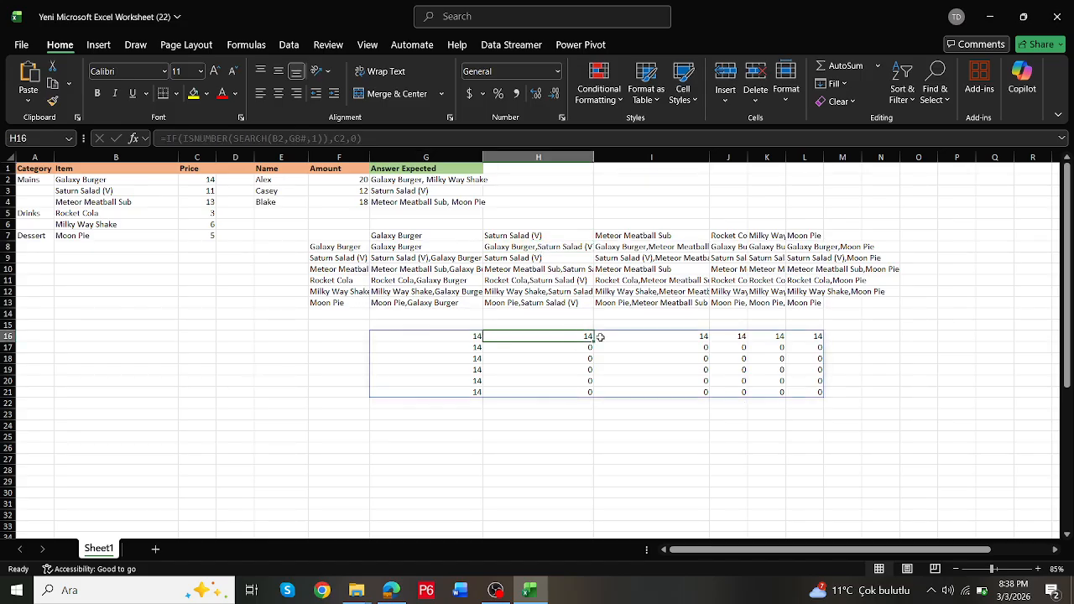
Step: Compare the price results in G16:L21 with the matching pairs in G8:L13 and inspect the G16 formula
click(649, 335)
click(649, 249)
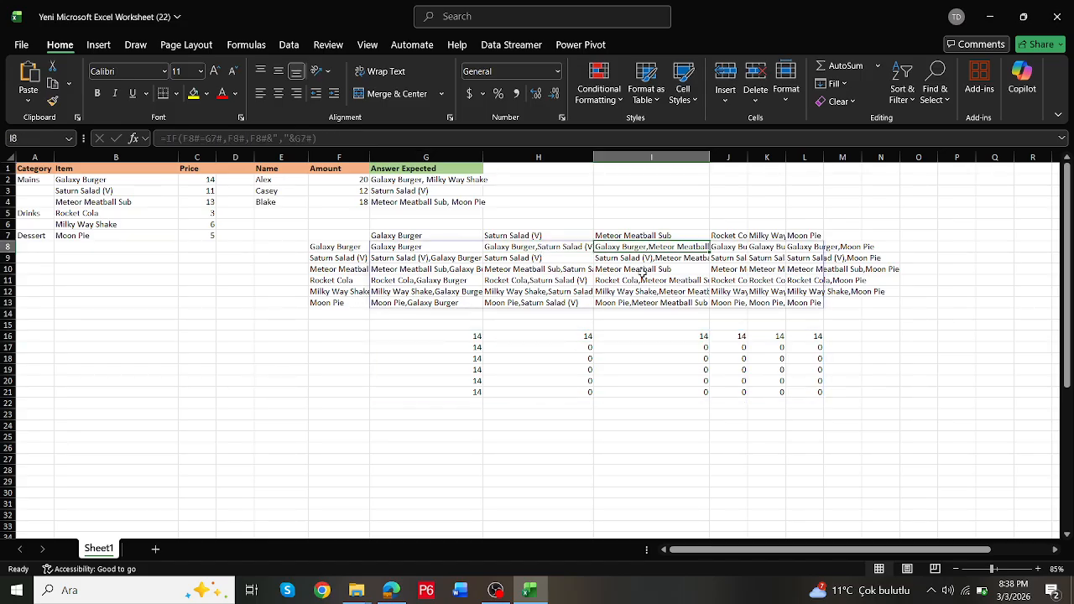
click(659, 347)
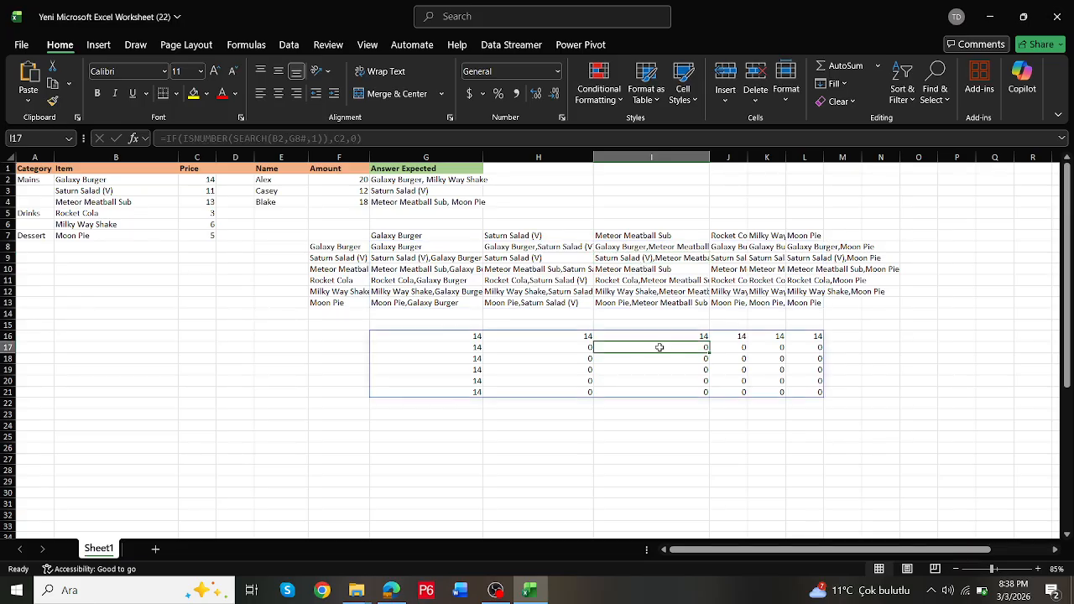
click(622, 270)
click(655, 358)
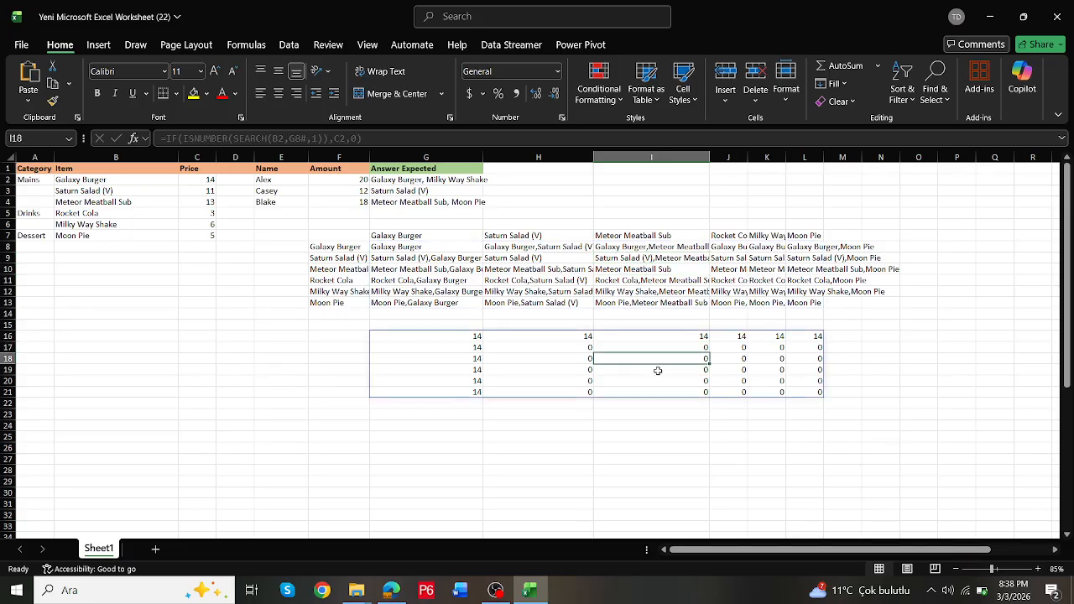
click(658, 370)
click(651, 336)
click(505, 280)
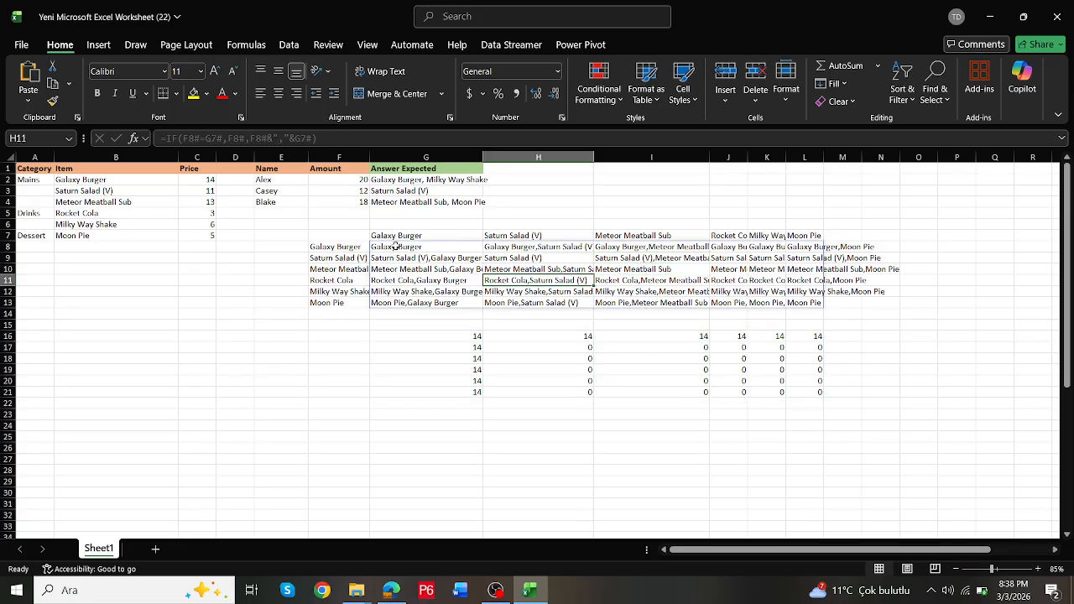
click(395, 246)
double_click(434, 335)
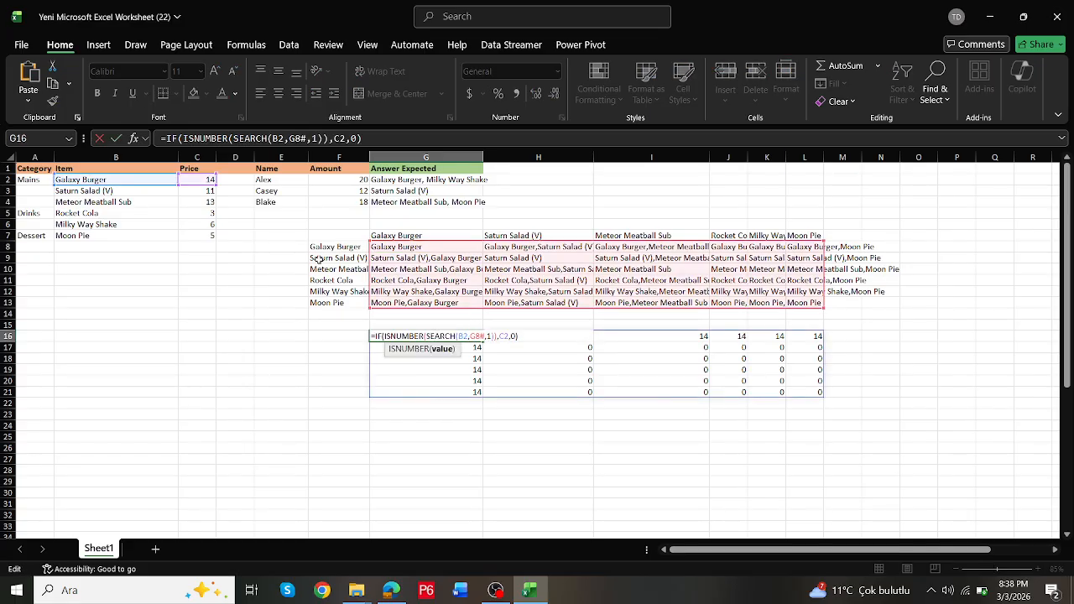
key(Escape)
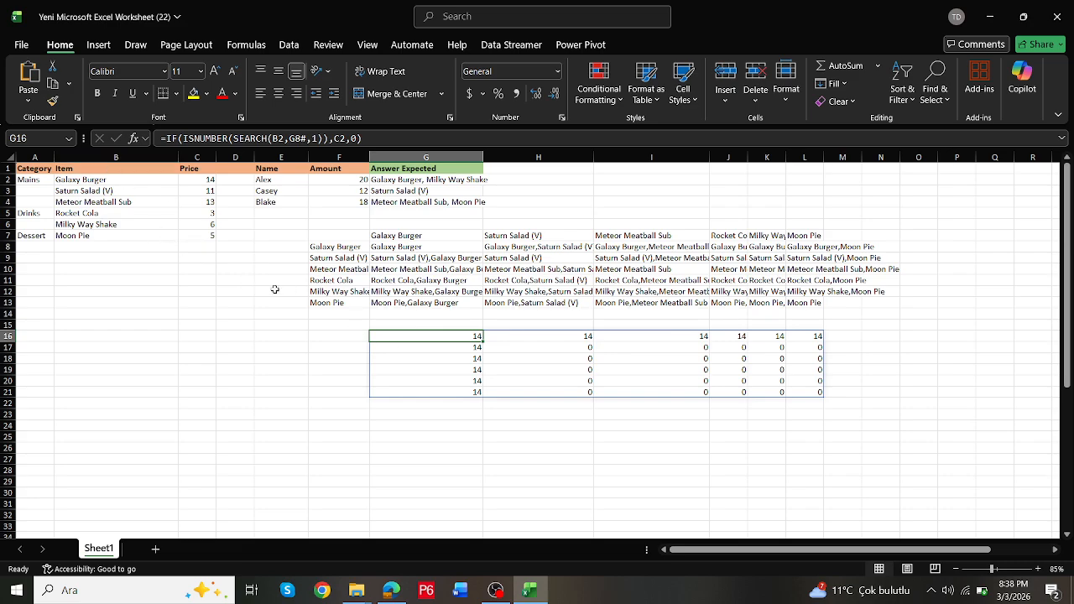
Step: Shift the G16 formula's item and price references to B3 and C3 to test Saturn Salad (V)
double_click(391, 335)
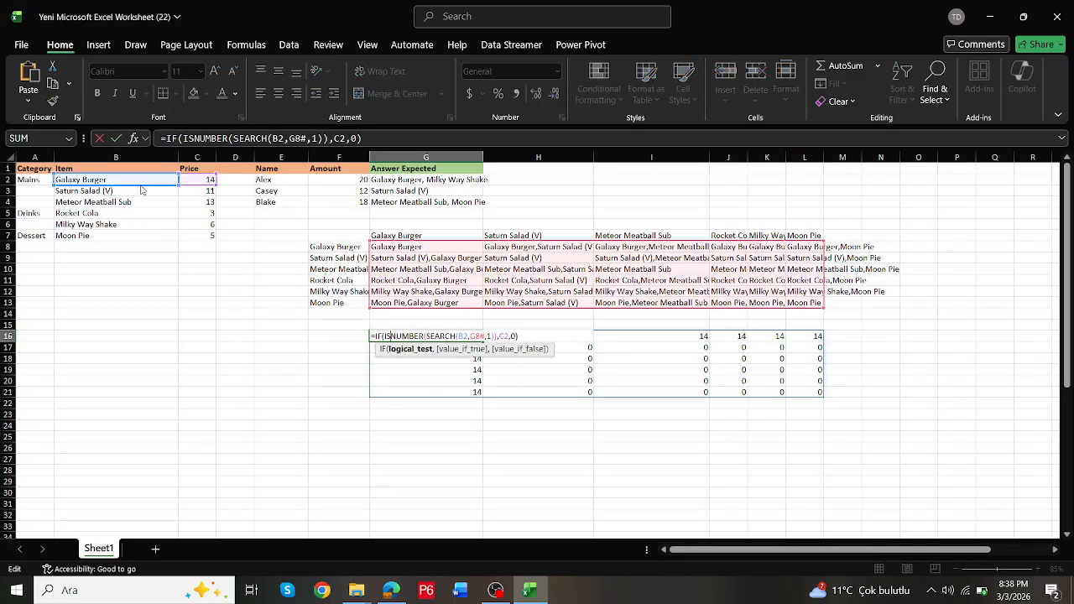
drag(141, 186, 199, 191)
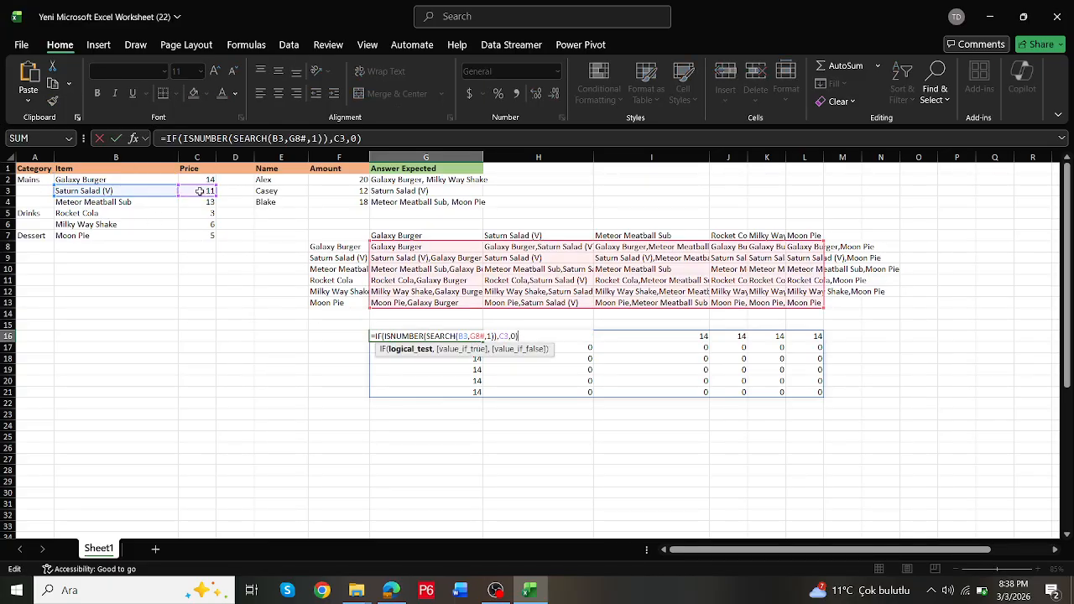
key(Return)
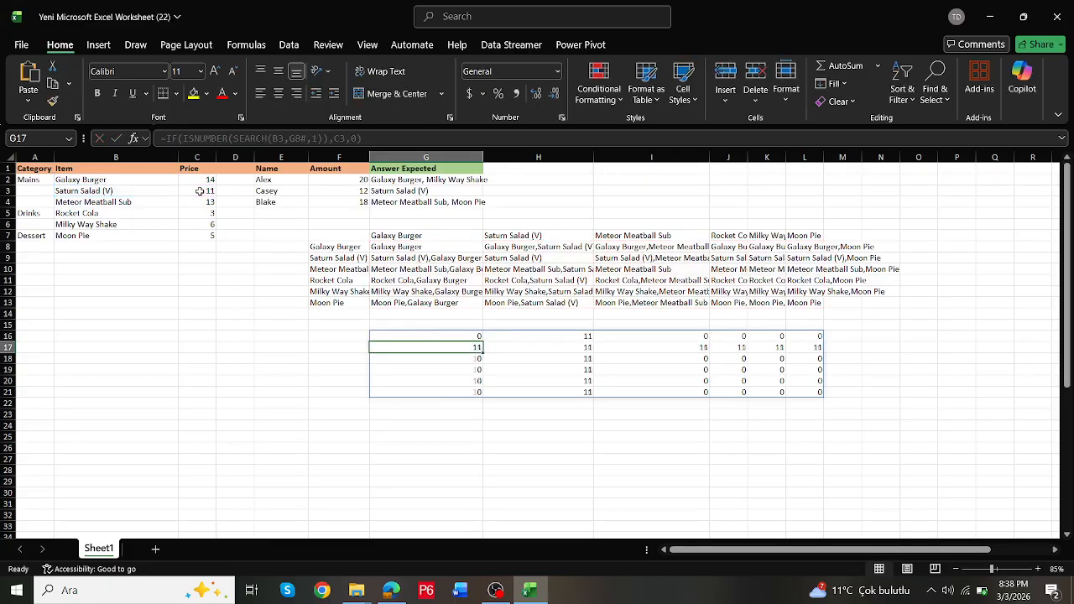
Step: Shift the G16 formula's item and price references to B4 and C4 to test Meteor Meatball Sub
double_click(434, 337)
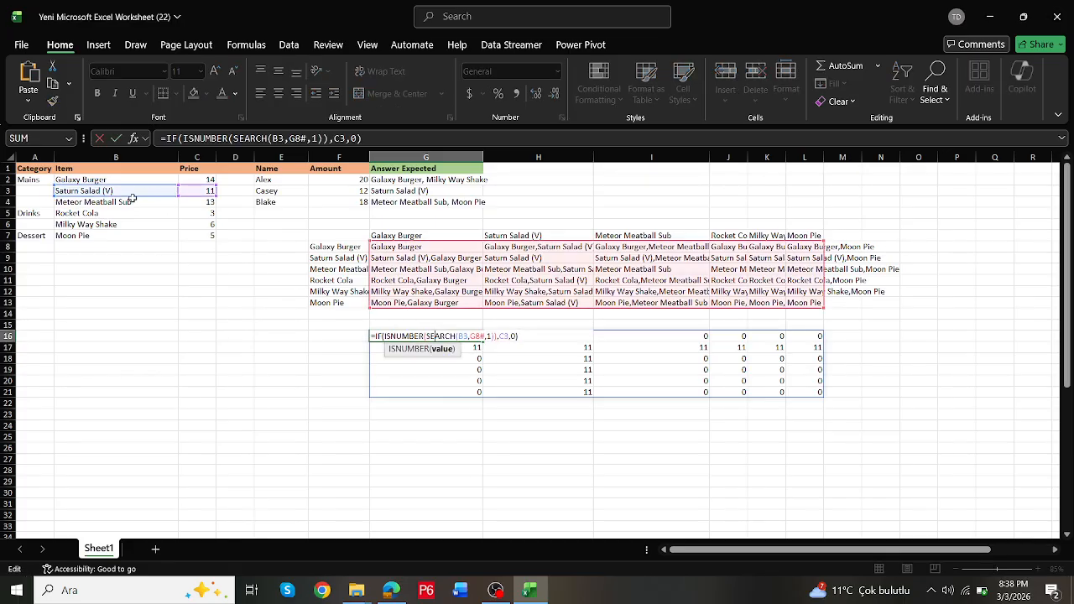
drag(136, 198, 194, 207)
key(Return)
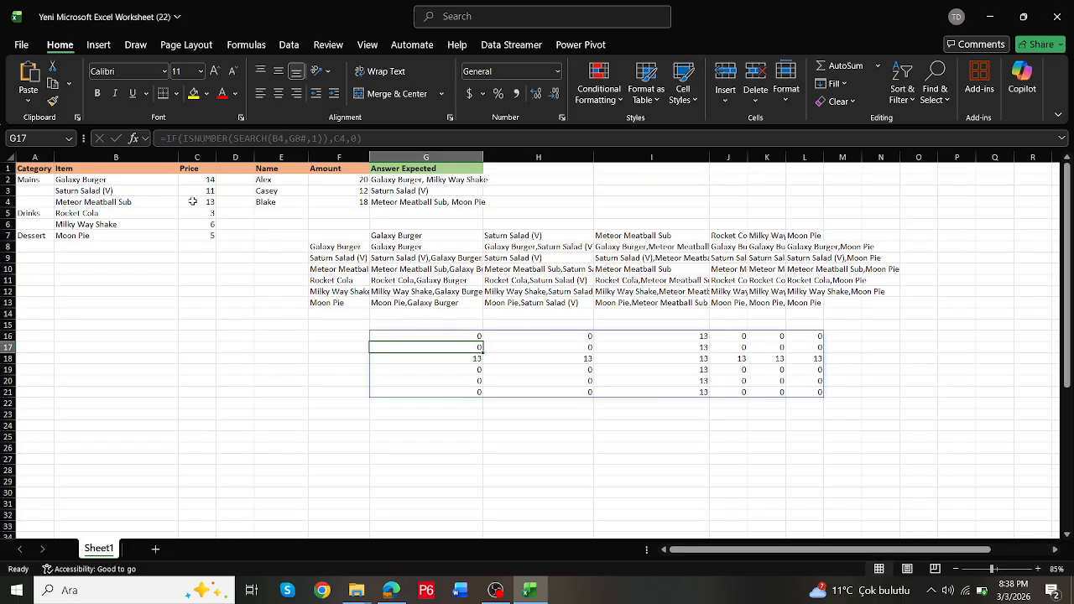
Step: Undo the last two reference changes in the G16 formula
key(ctrl+z)
key(ctrl+z)
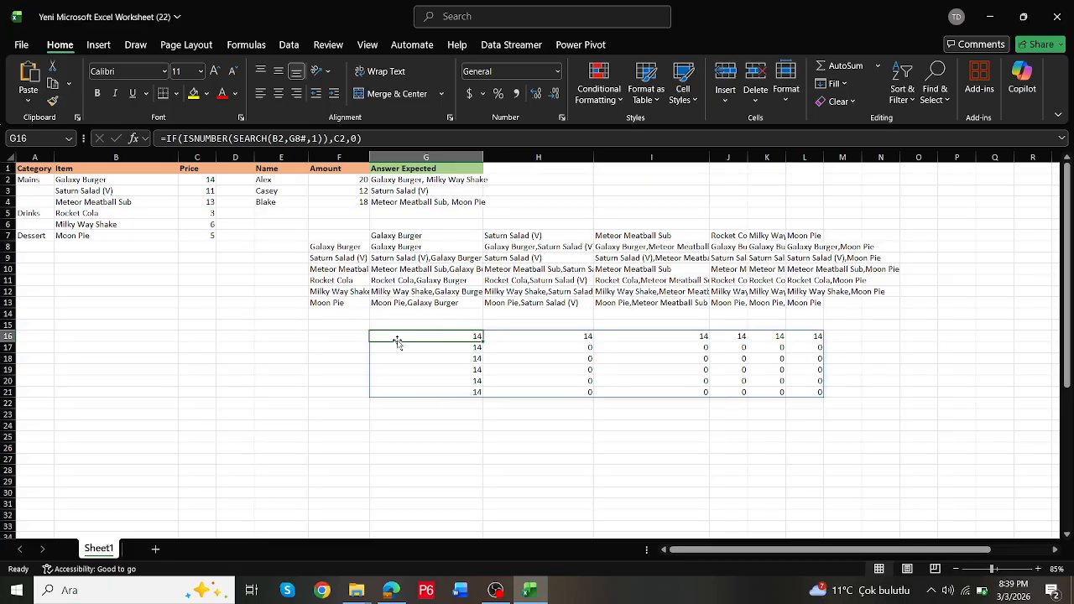
click(169, 138)
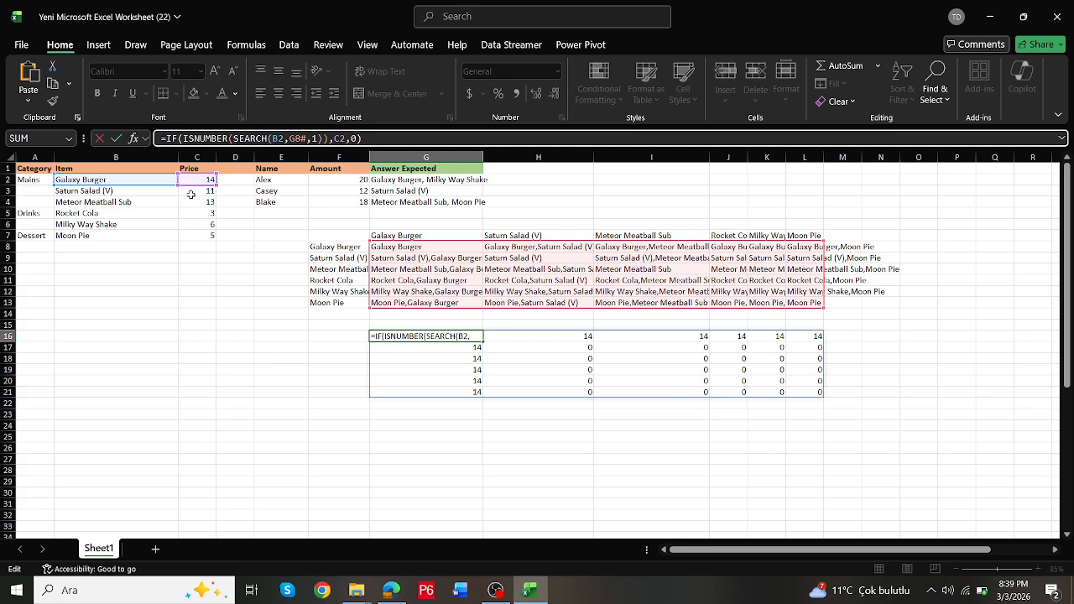
key(Escape)
Step: Enter =C2 in B9 to reference the first item's price directly
click(135, 259)
text(=)
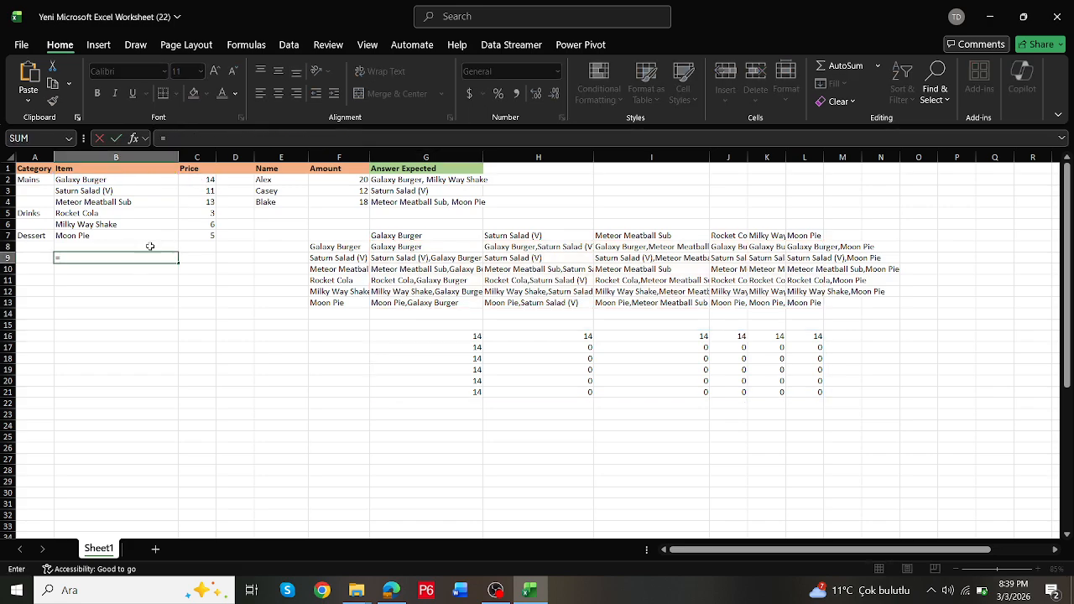
click(196, 183)
key(Return)
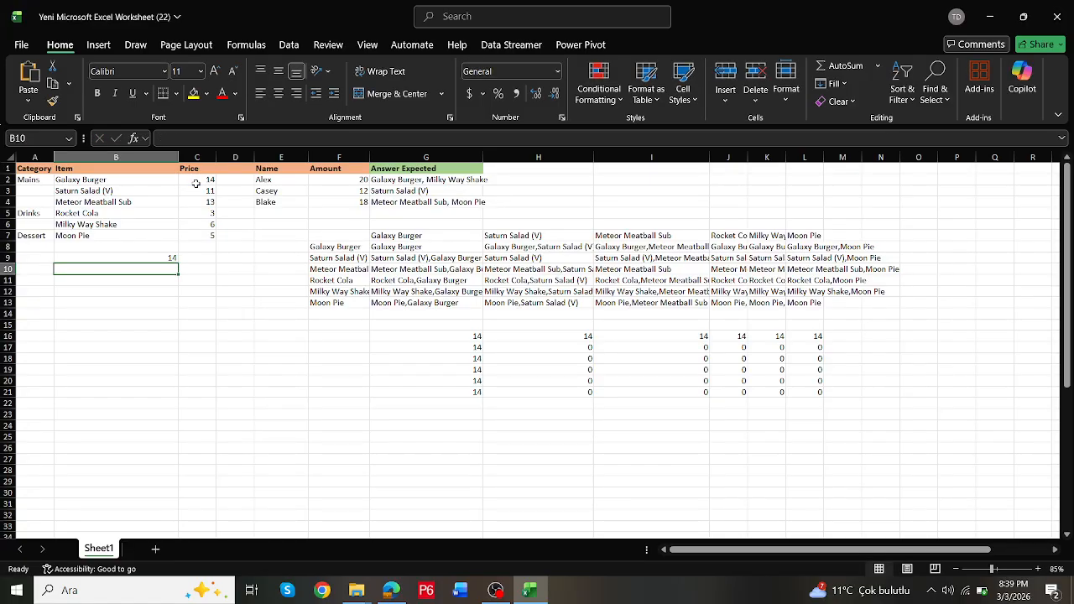
Step: Enter =OFFSET(B2,,1) in B10 to get the price from the column beside the first item
text(=off)
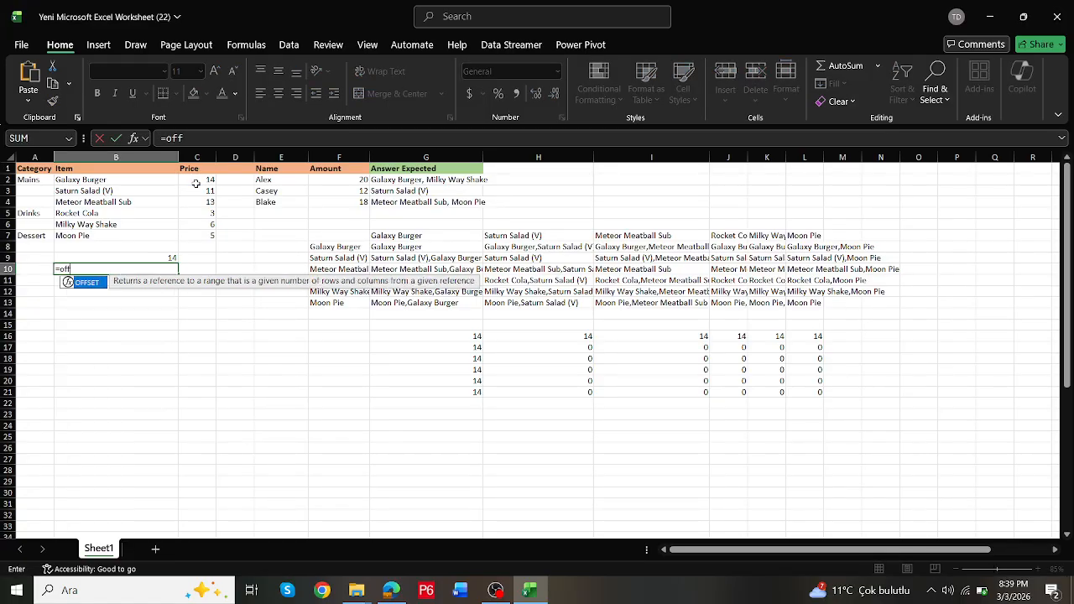
key(Tab)
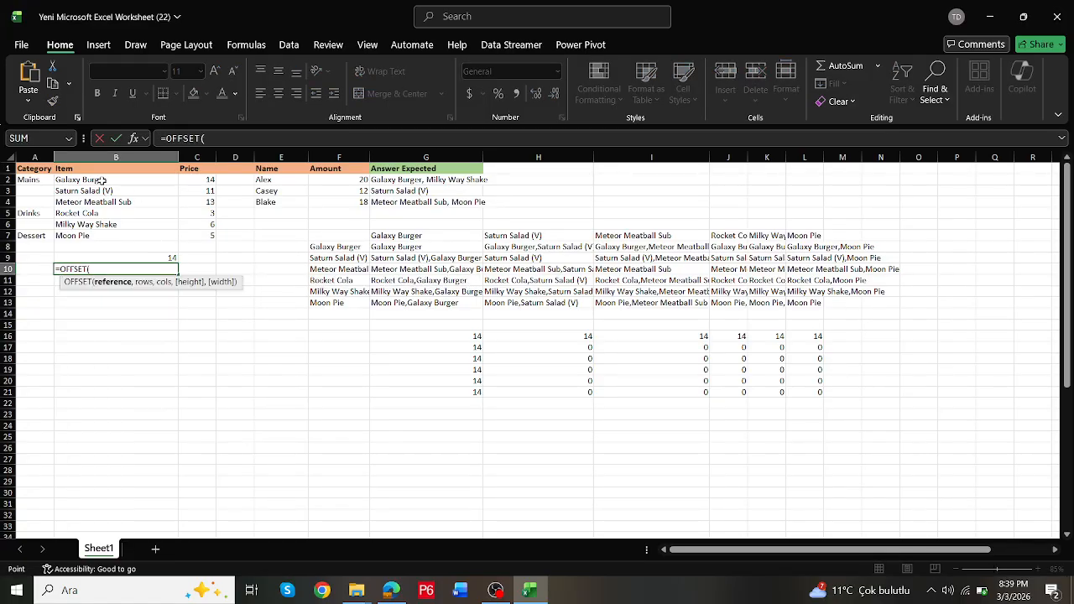
click(101, 180)
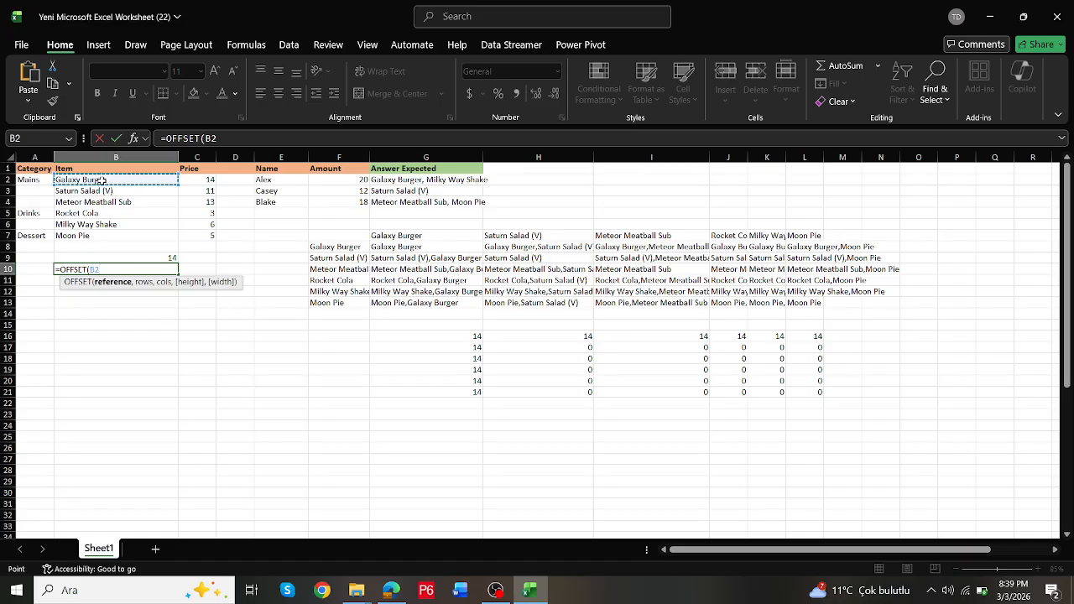
text(,,)
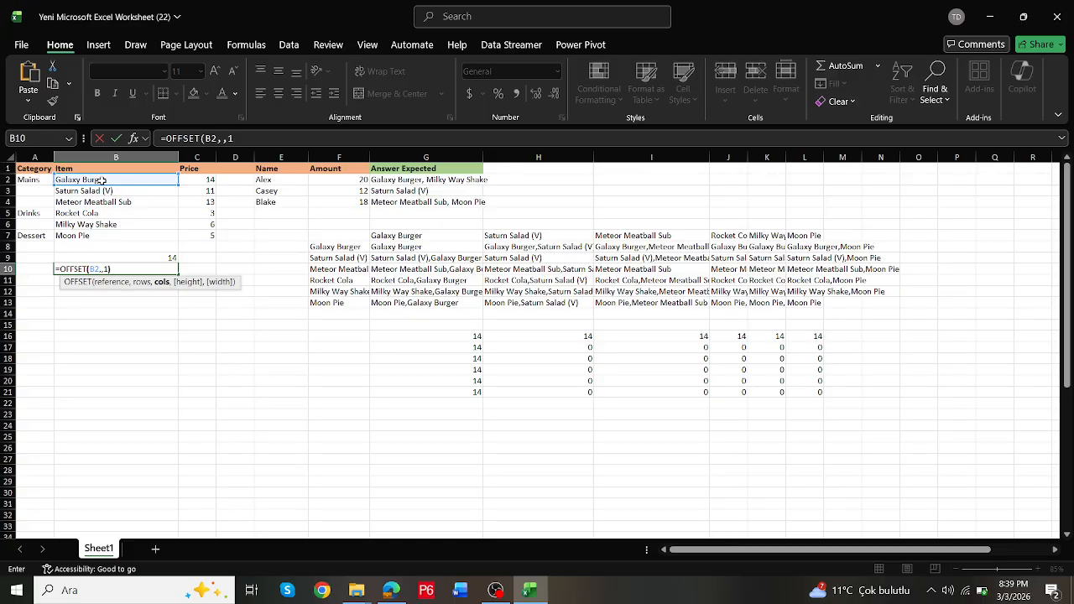
text(1))
key(ctrl+Return)
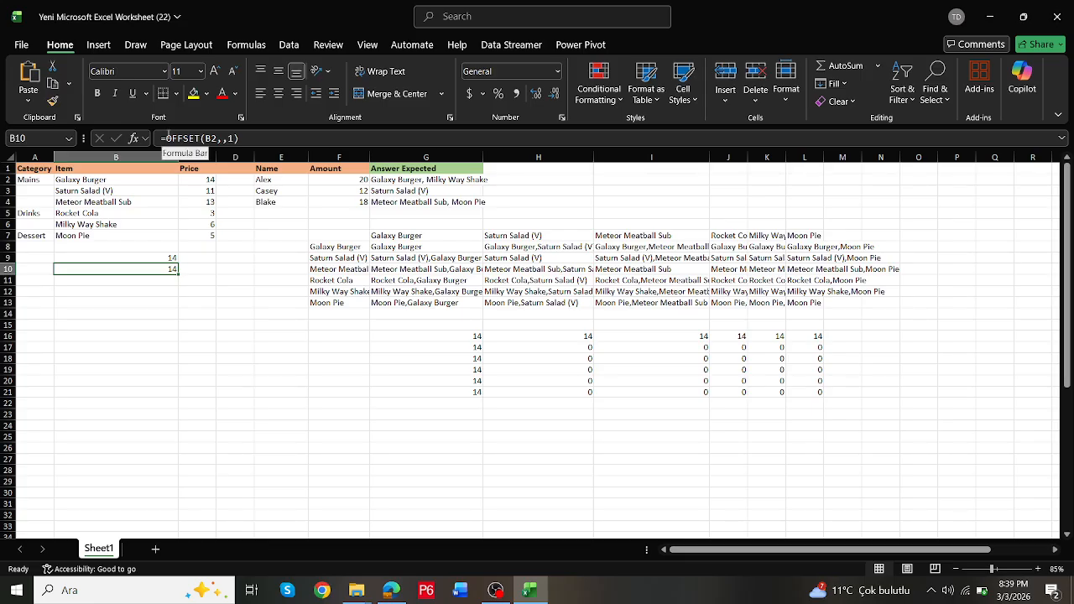
Step: Copy OFFSET(B2,,1) from B10 and use it to replace C2 in the G16 formula
drag(169, 138, 272, 138)
key(BackSpace)
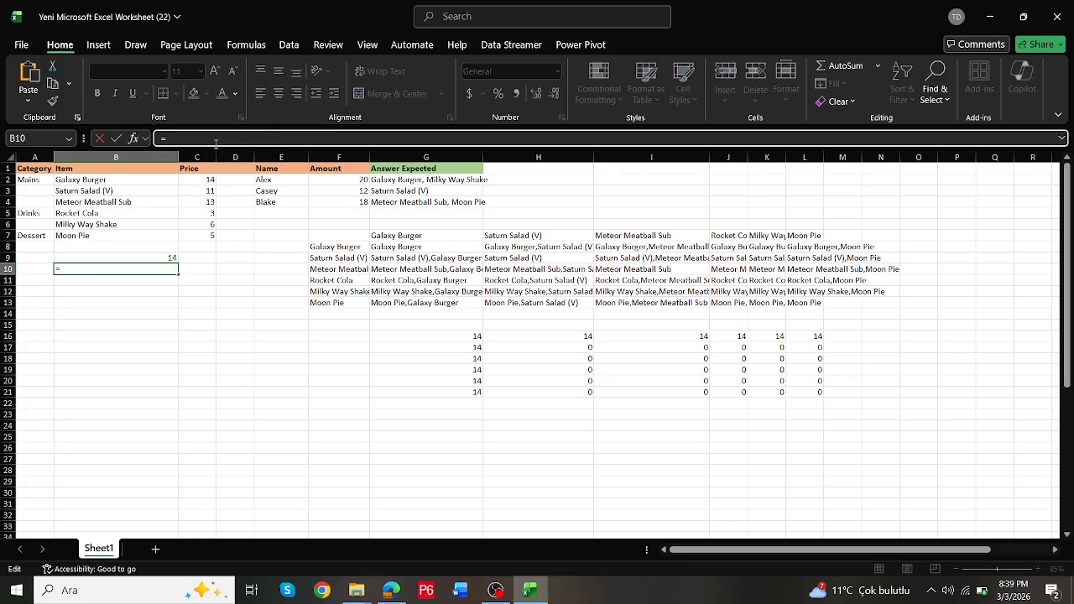
key(ctrl+z)
key(ctrl+c)
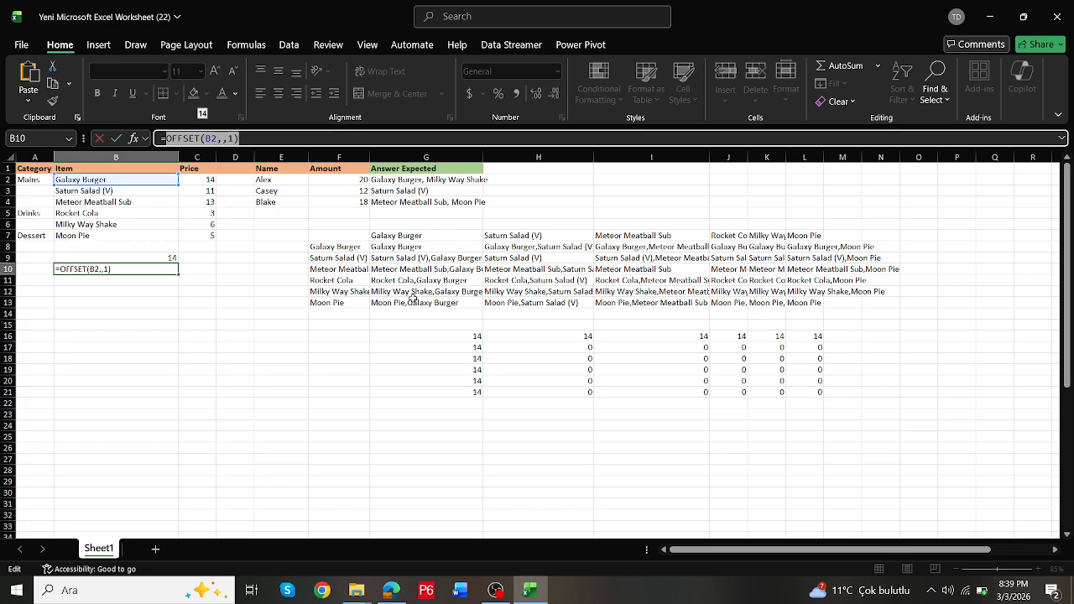
key(Return)
click(432, 335)
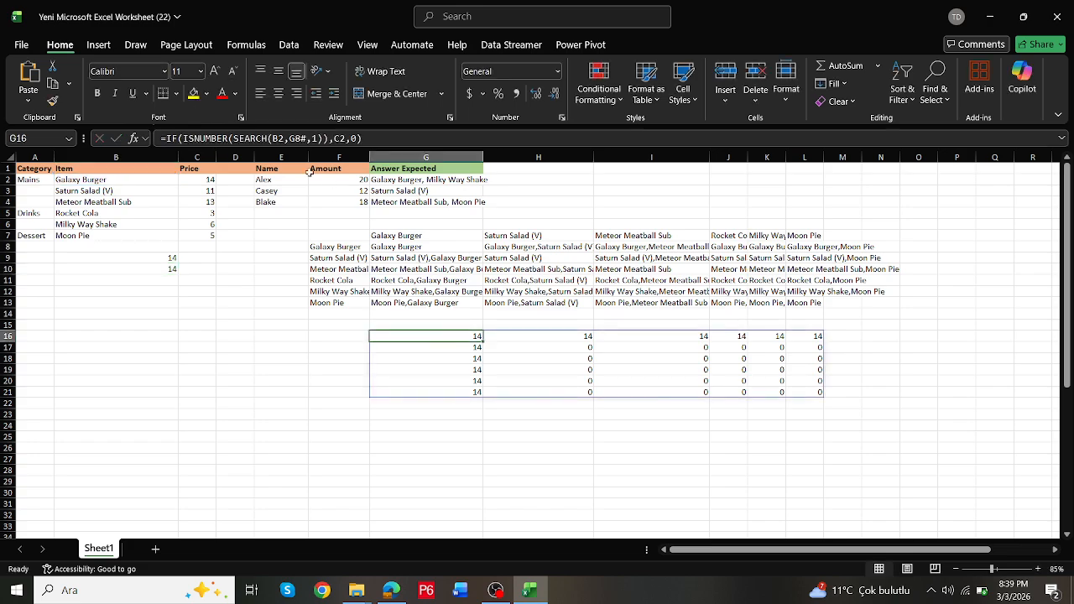
click(339, 138)
double_click(339, 138)
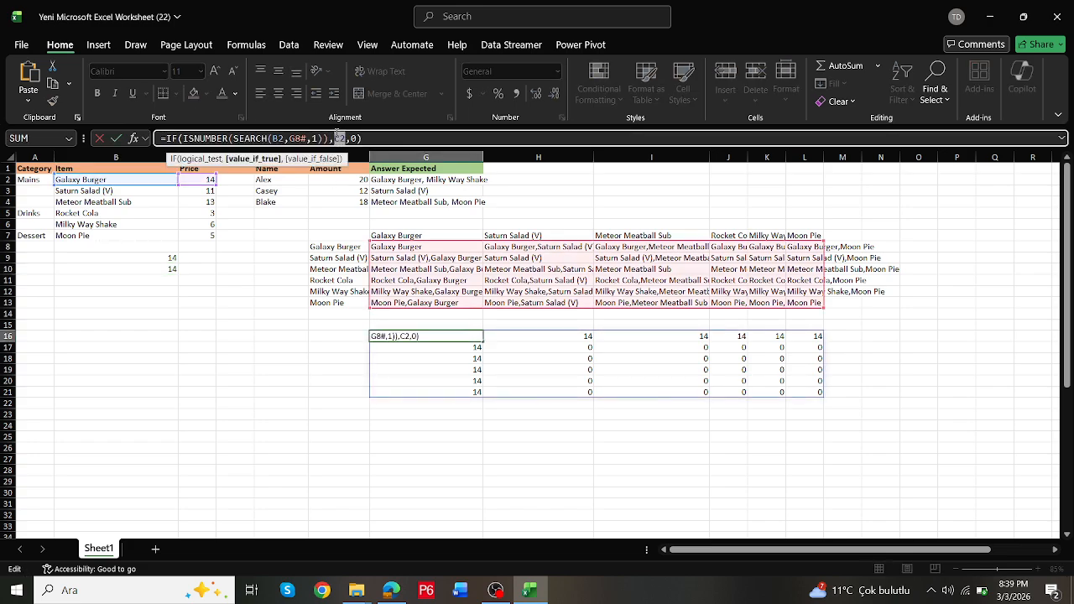
key(ctrl+v)
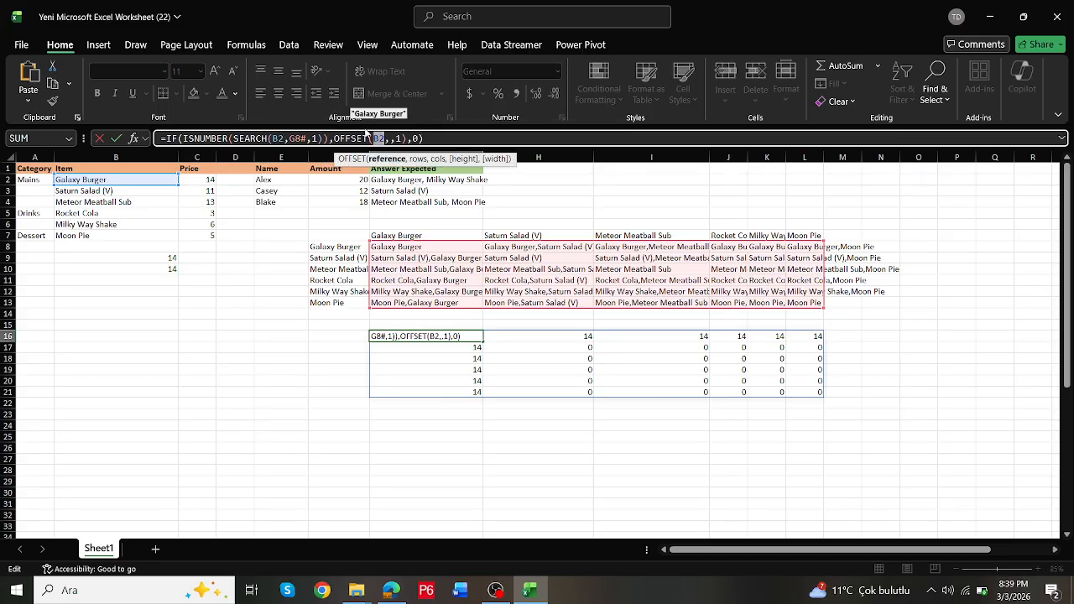
key(Return)
key(Up)
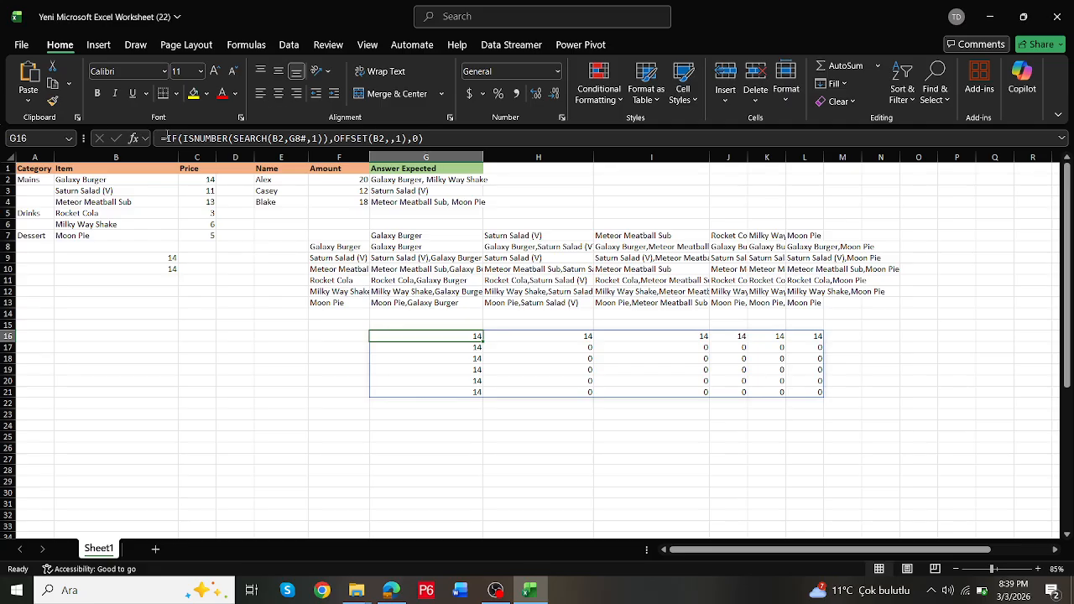
Step: Wrap the G16 formula in LET with a defined as B2, giving =LET(a,B2,IF(ISNUMBER(SEARCH(a,G8#,1)),OFFSET(a,,1),0))
click(167, 138)
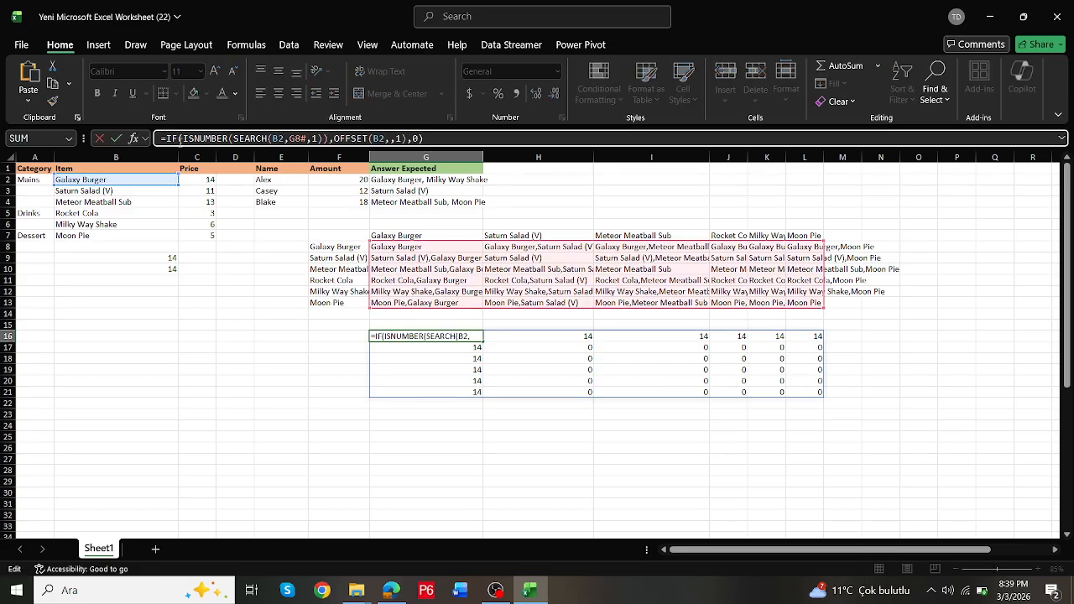
text(let()
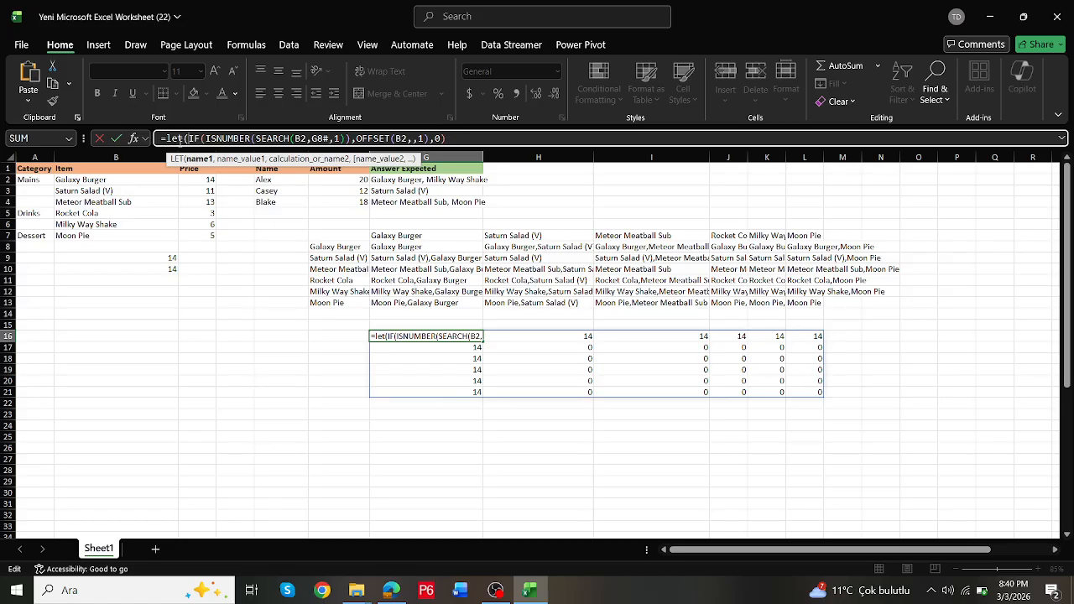
text(a,)
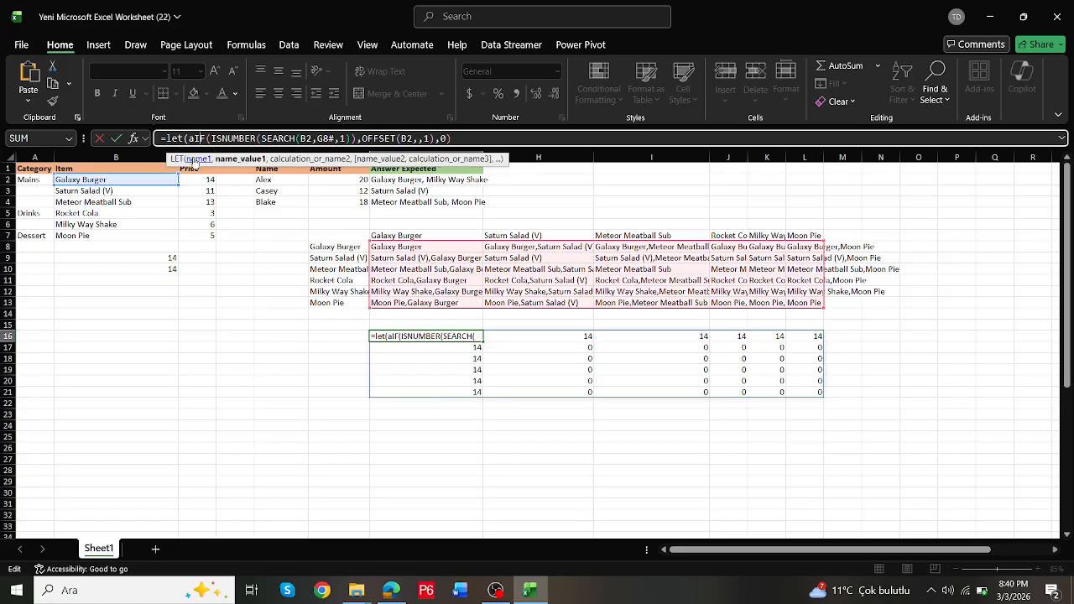
text(b2,)
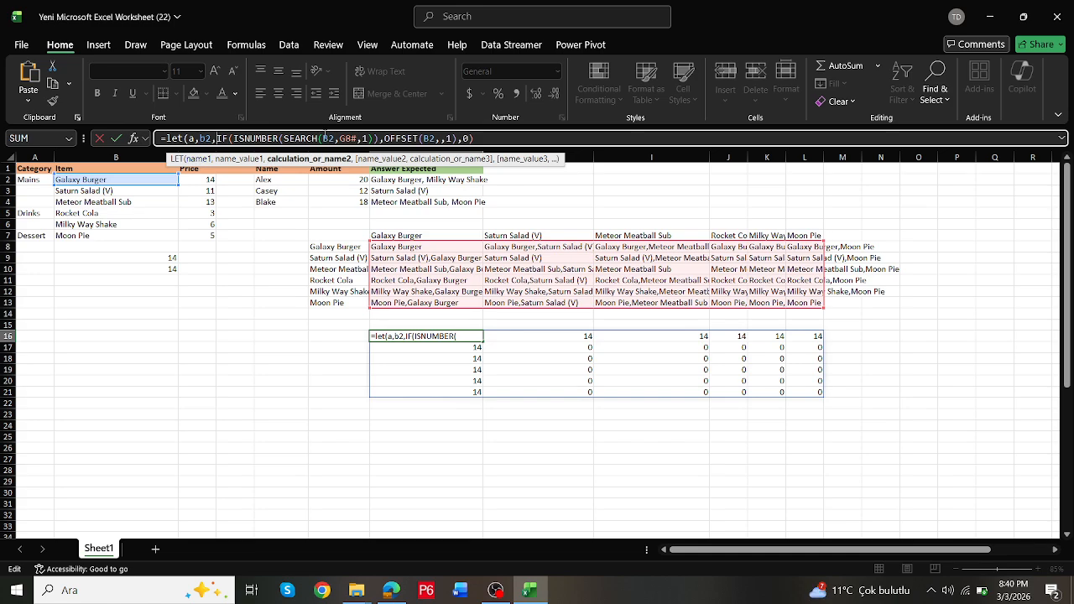
double_click(329, 138)
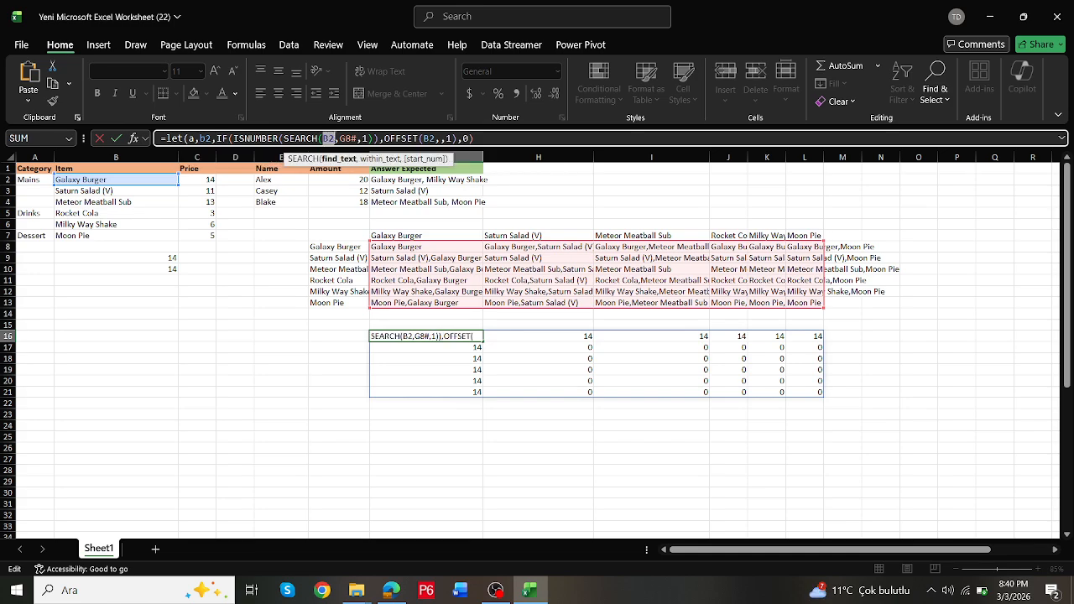
text(a)
double_click(422, 139)
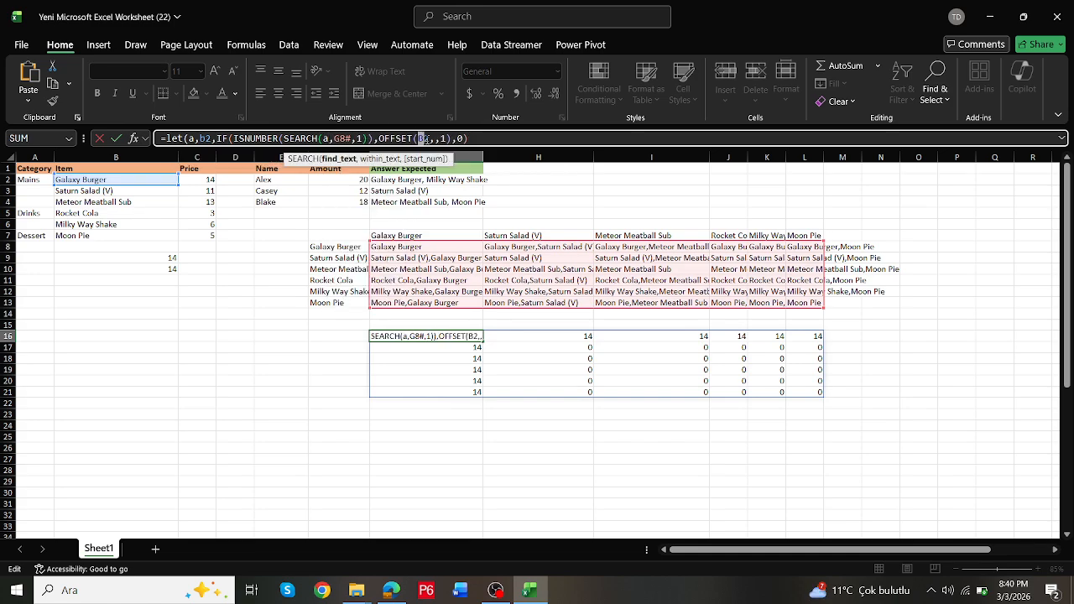
text(a)
click(467, 139)
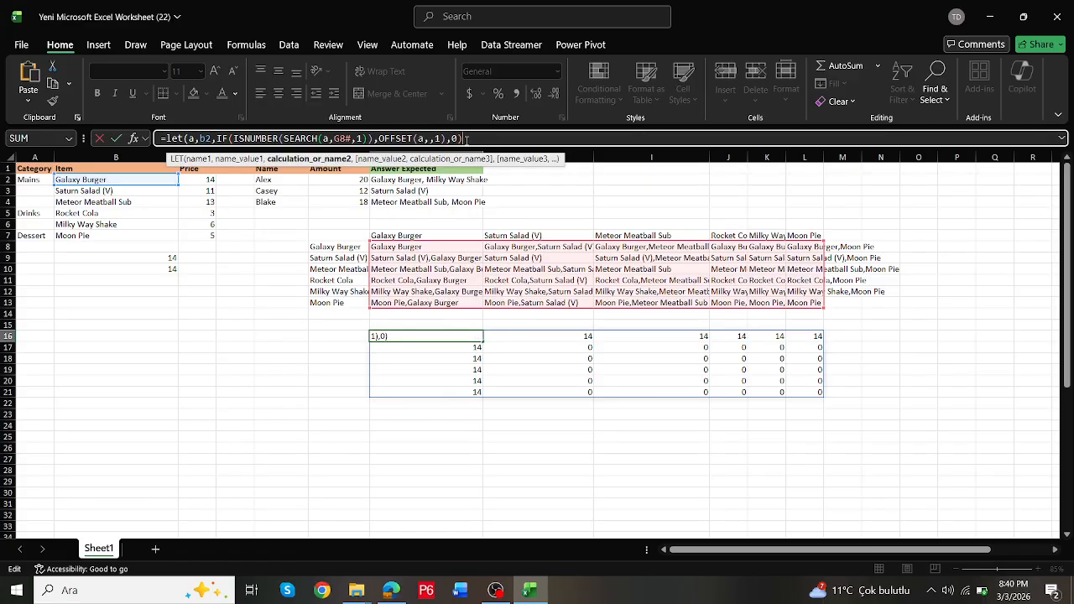
text())
key(ctrl+Return)
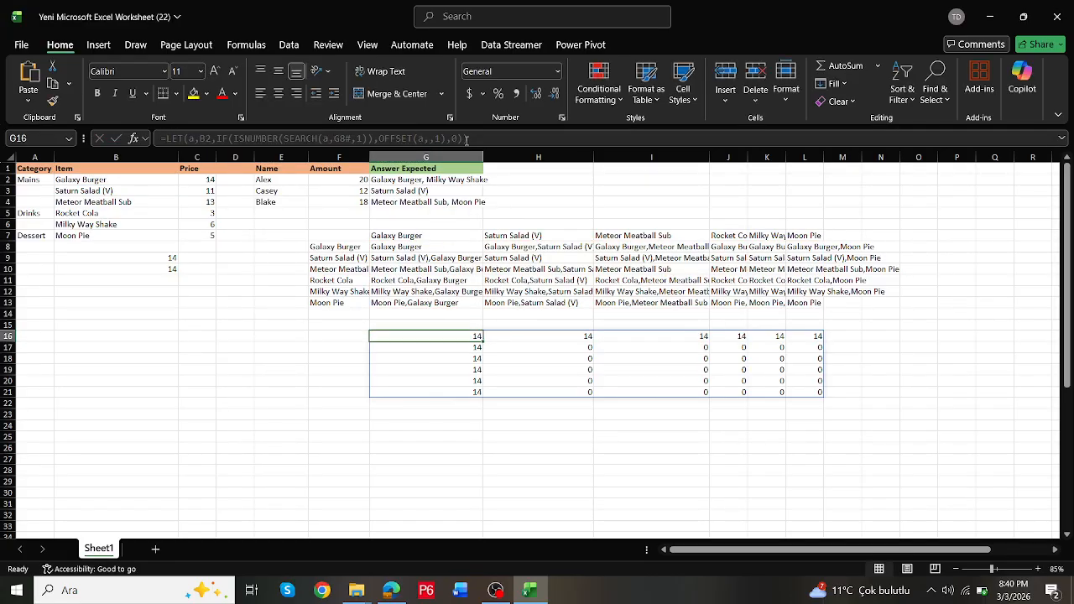
Step: Wrap the G16 LET formula in REDUCE with initial value "", array B2:B7 and a LAMBDA with parameters b and c
click(166, 138)
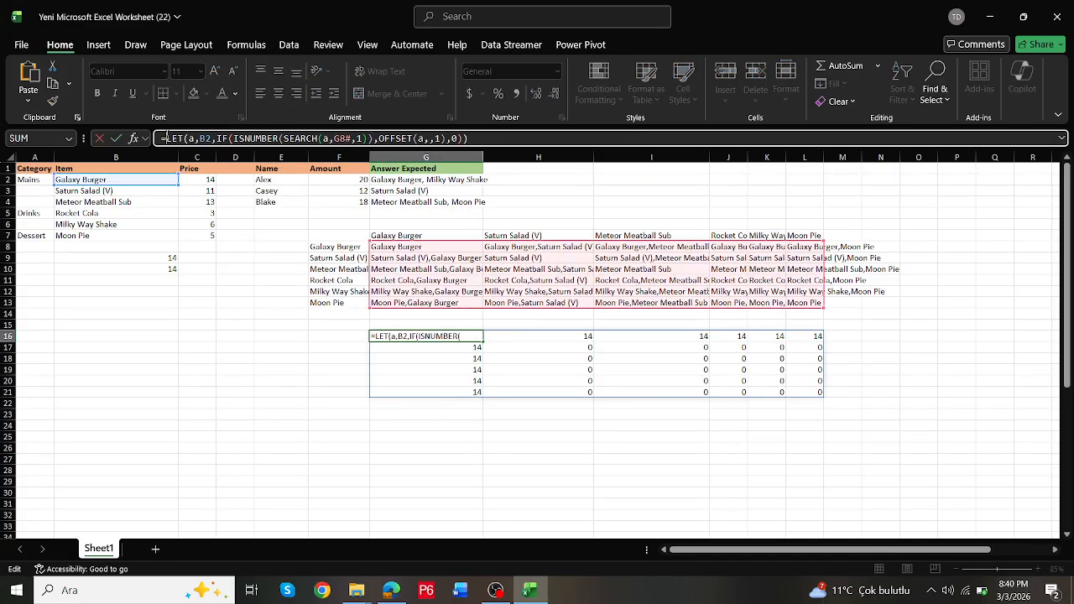
text(REDUCE()
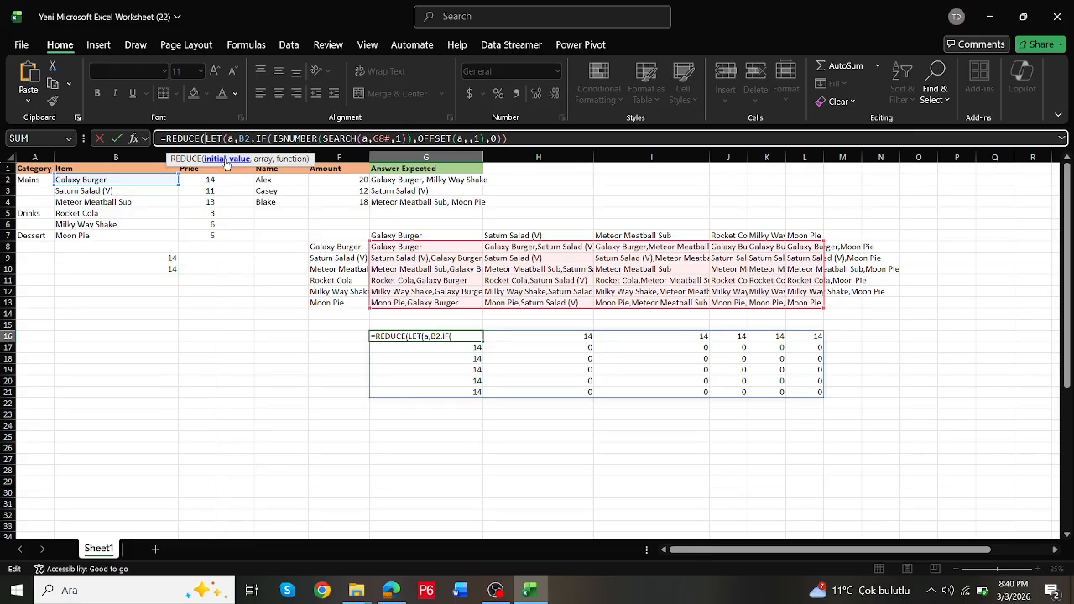
text("",)
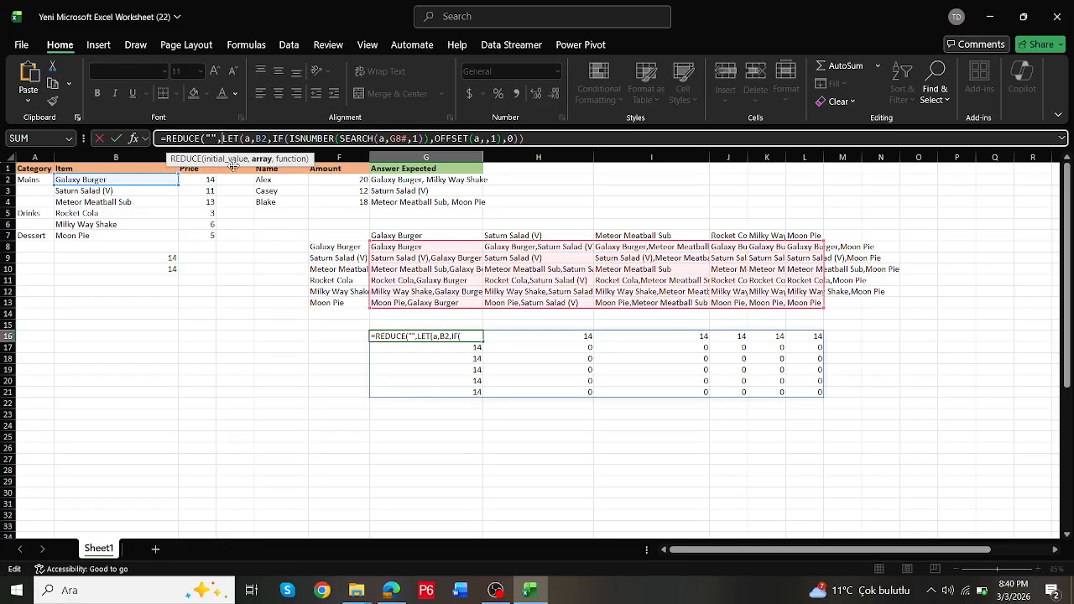
drag(139, 181, 137, 234)
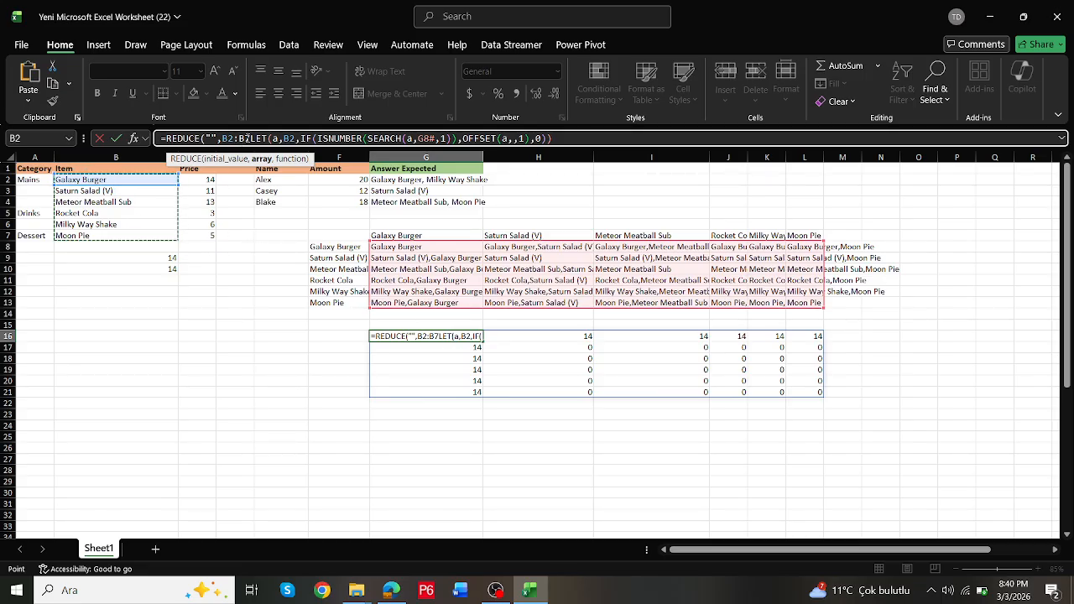
text(,)
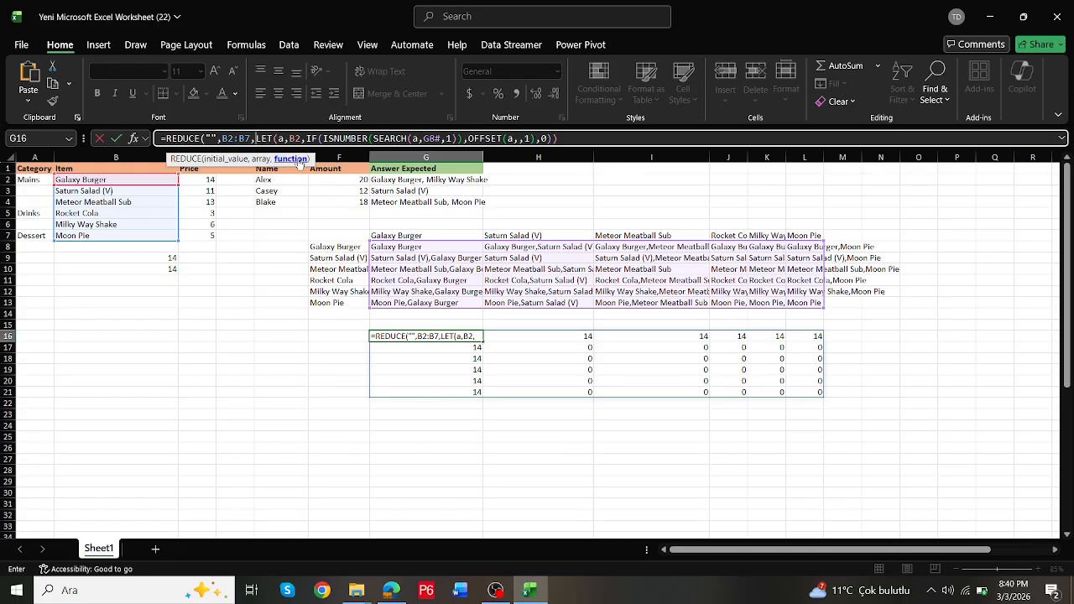
text(lambda()
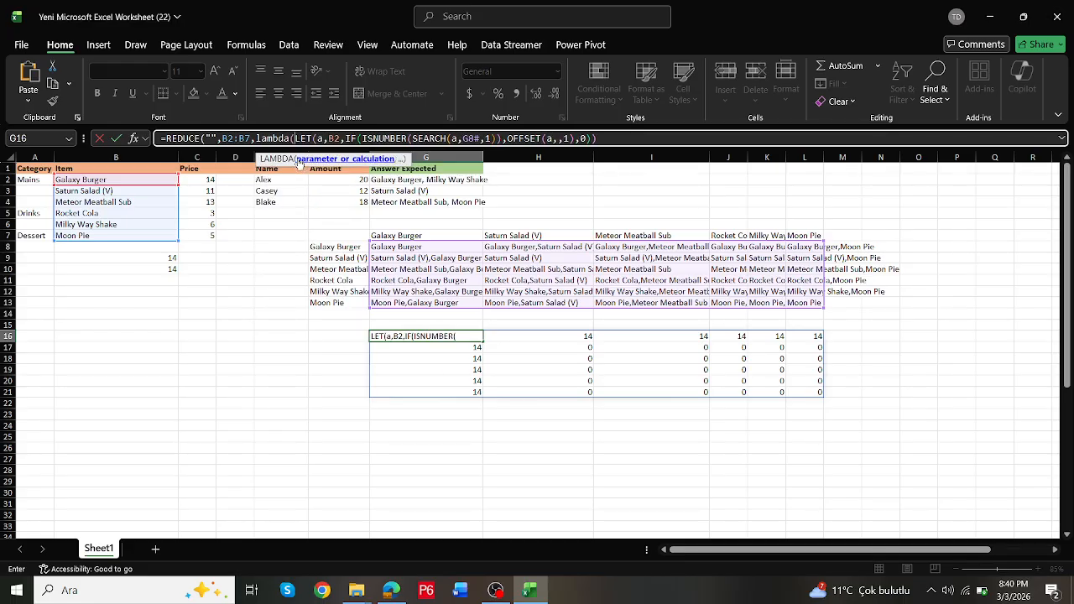
text(b,c,)
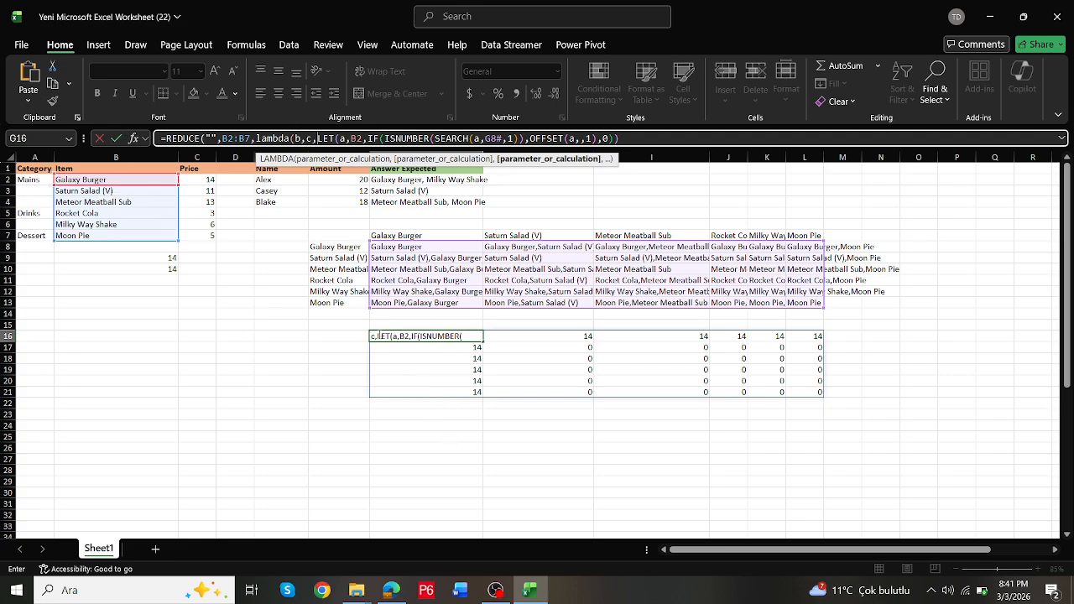
Step: Nest the LET expression in VSTACK inside the LAMBDA, with b as the first stacked array
text(vs)
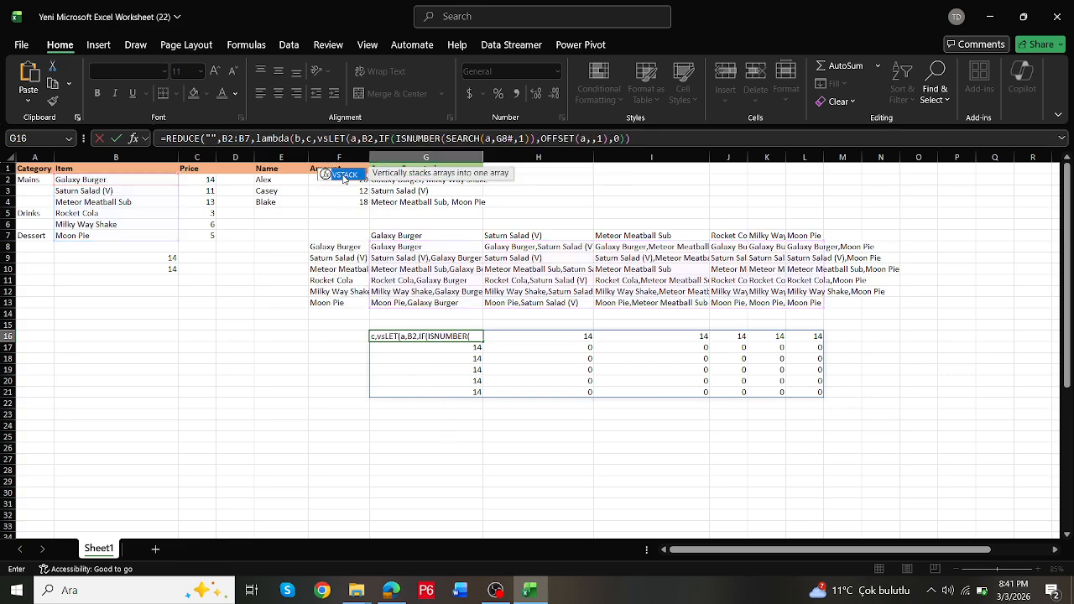
double_click(343, 174)
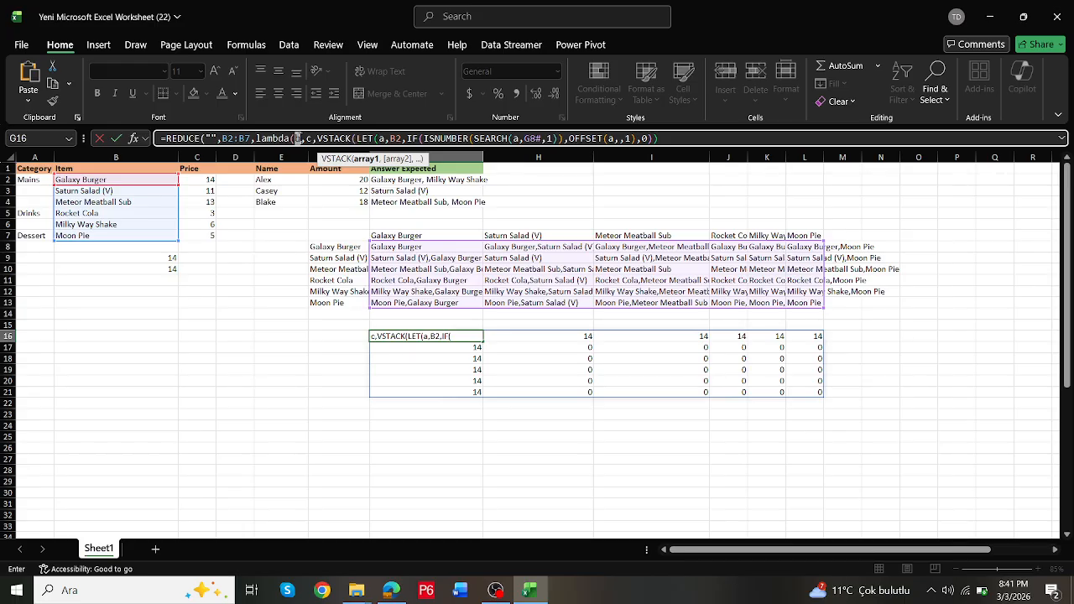
click(353, 138)
click(359, 139)
text(b,)
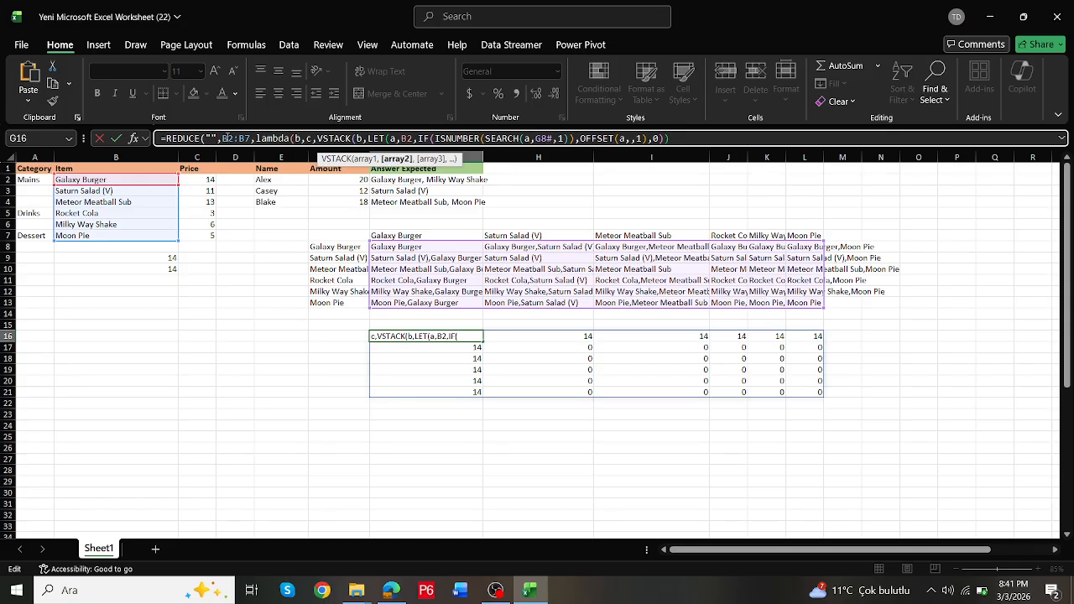
Step: Replace B2 with c as the value of a in the LET, close all open parentheses and commit the G16 formula
drag(223, 138, 249, 137)
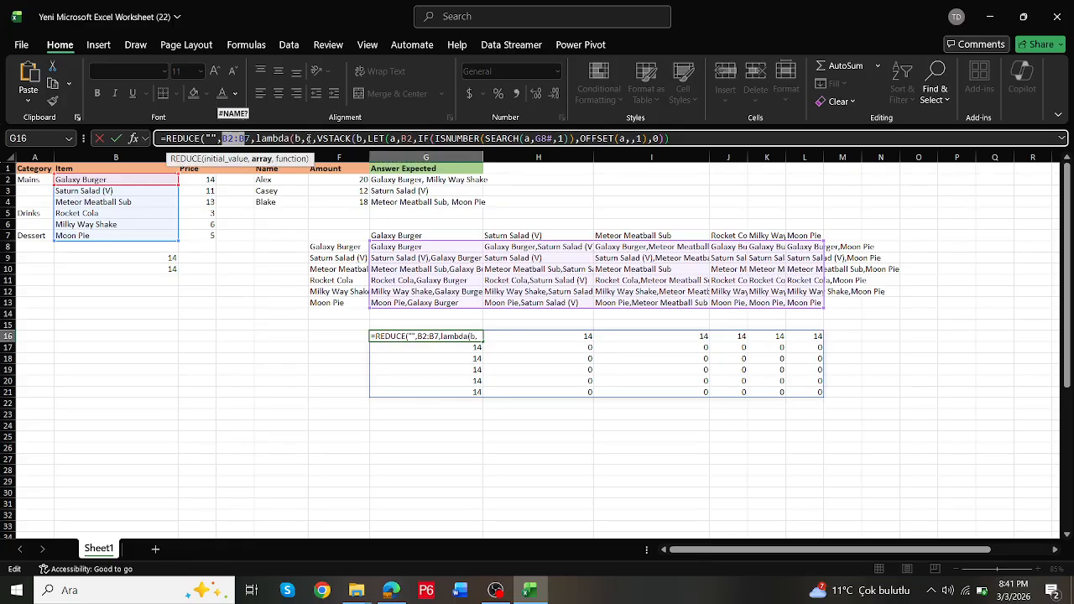
double_click(308, 137)
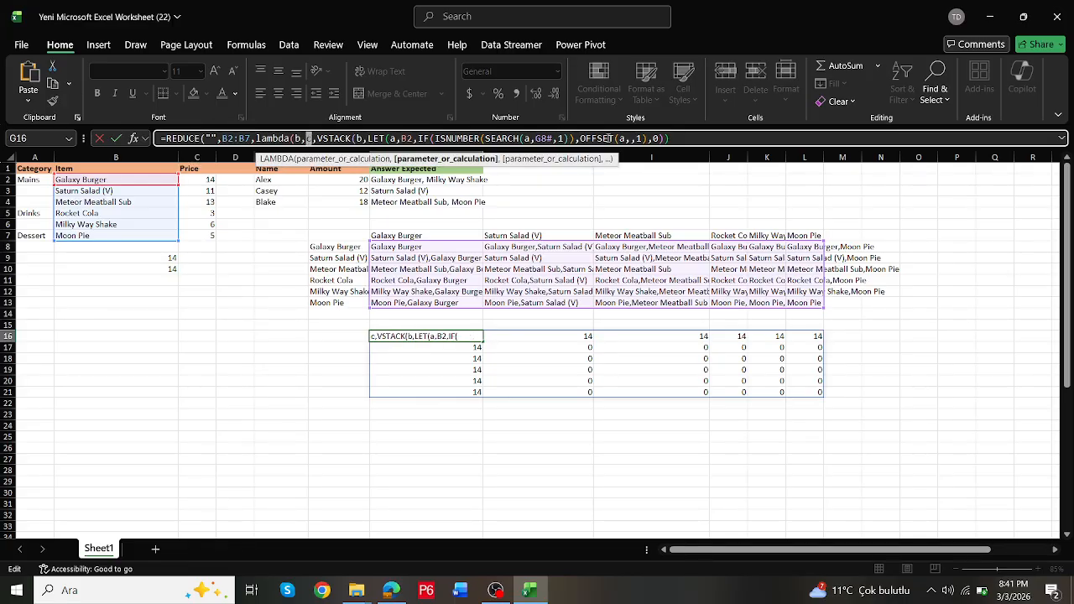
double_click(406, 139)
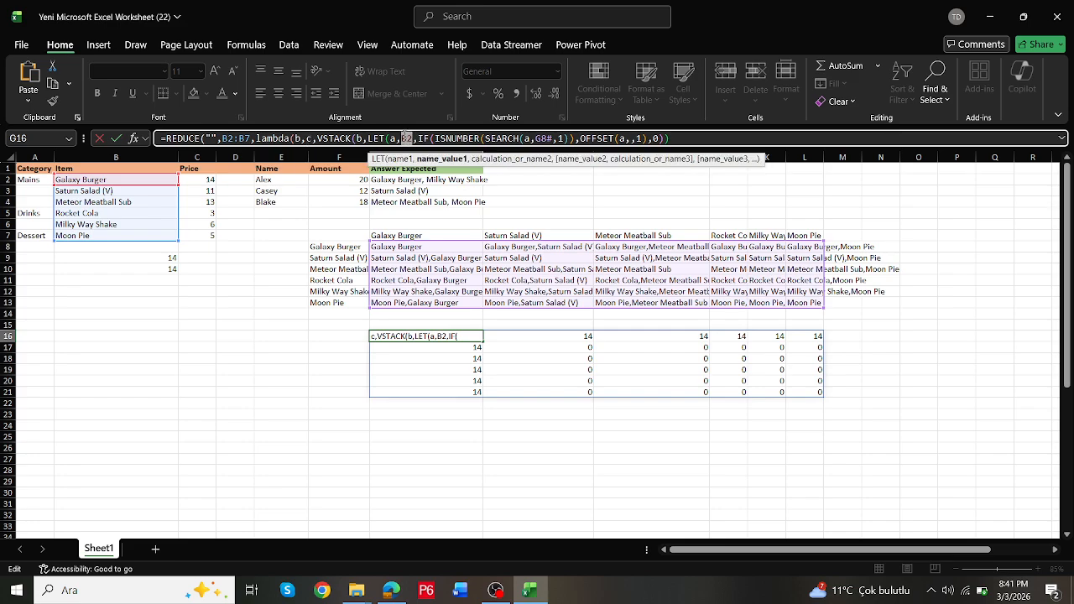
text(c)
click(725, 139)
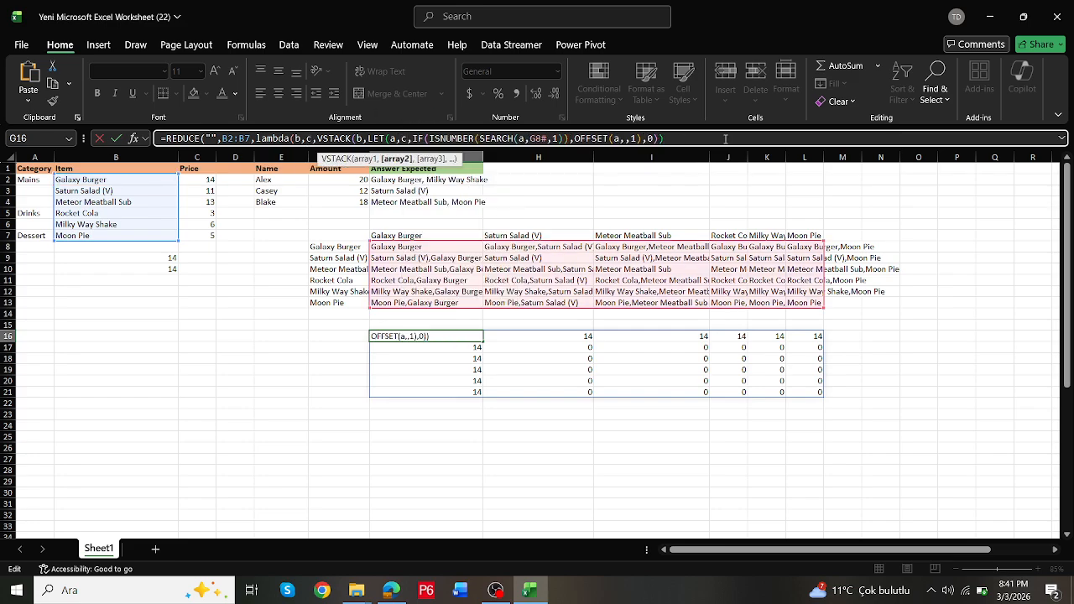
text())
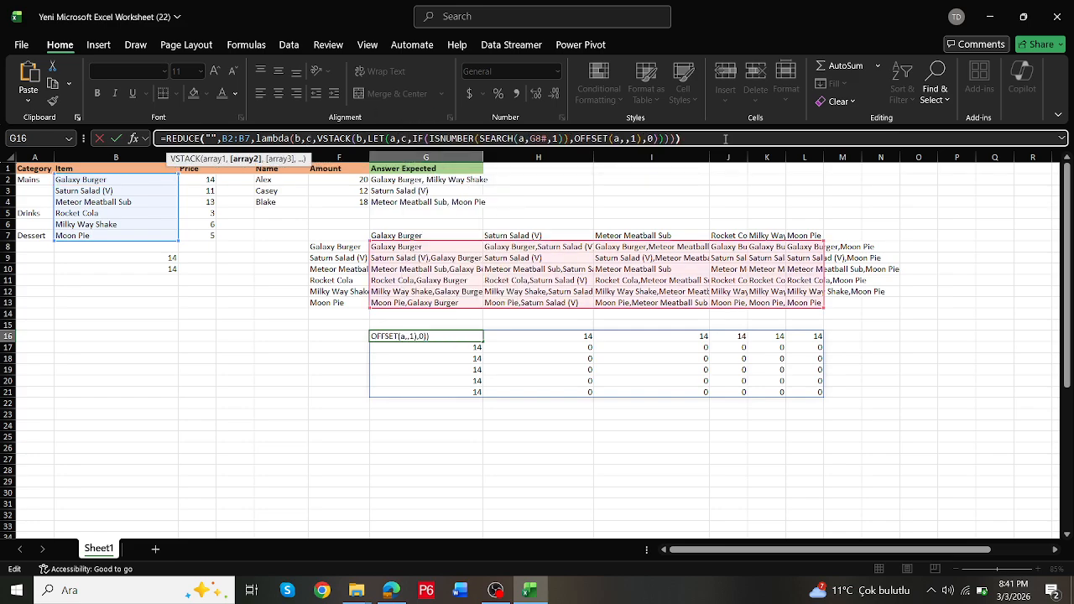
key(ctrl+Return)
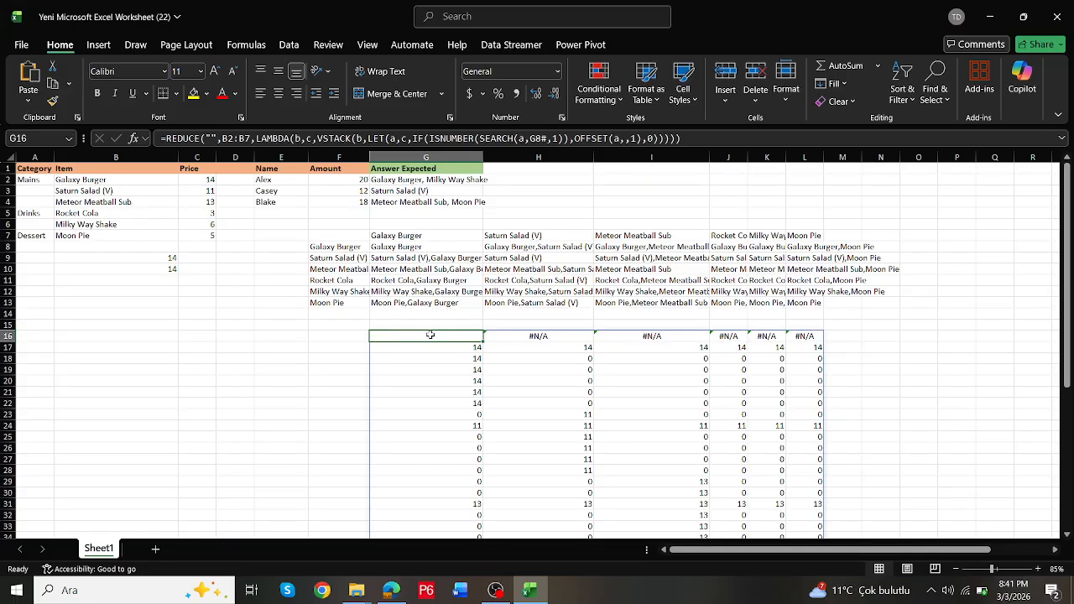
Step: Wrap the G16 REDUCE formula in DROP(...,1) to remove the first row of the stacked result
click(166, 138)
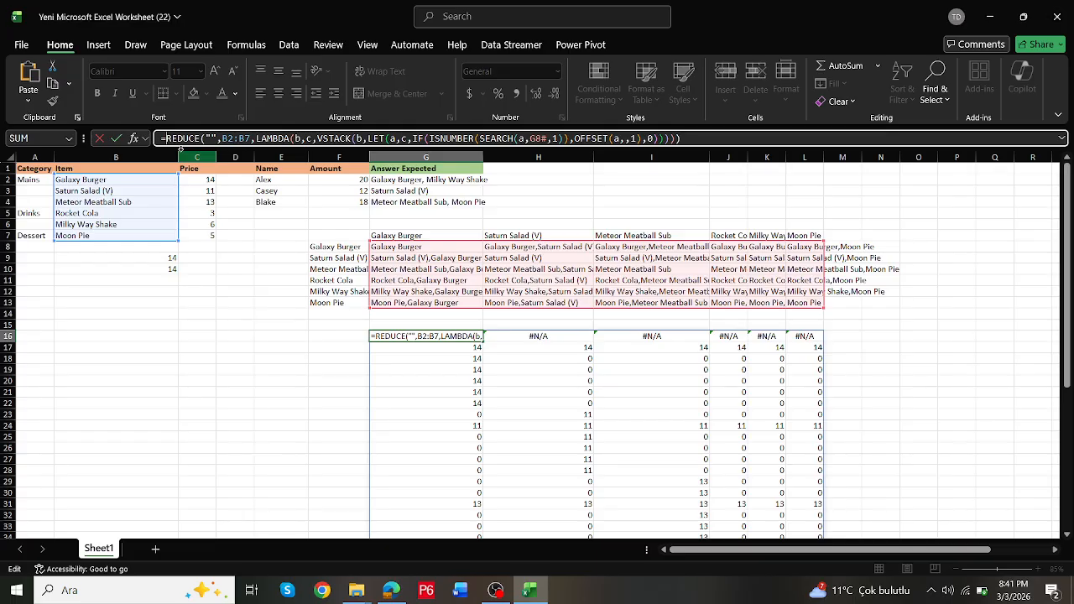
text(dr)
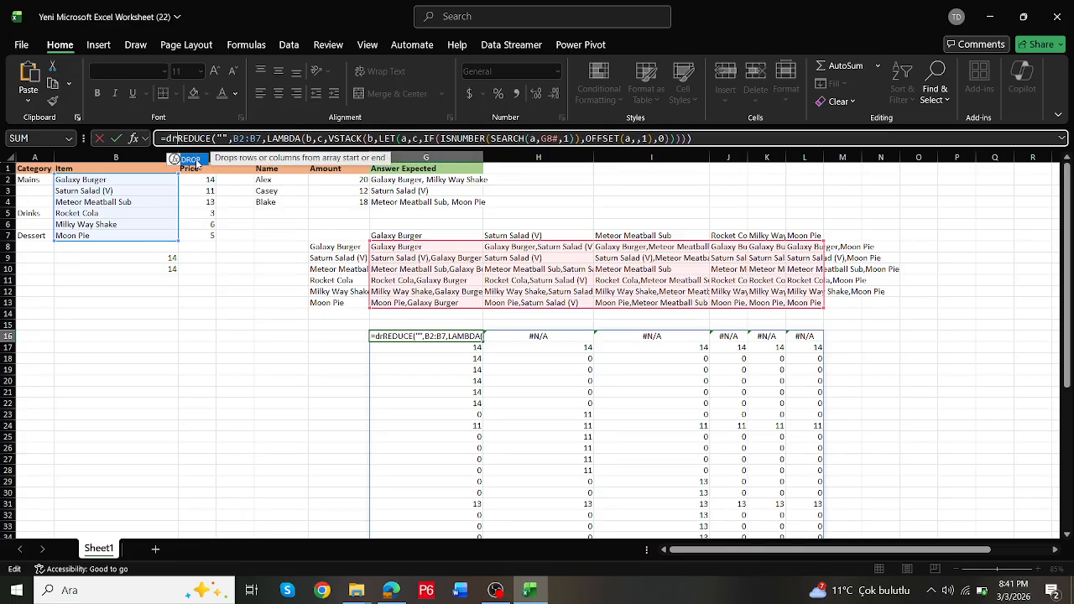
double_click(193, 159)
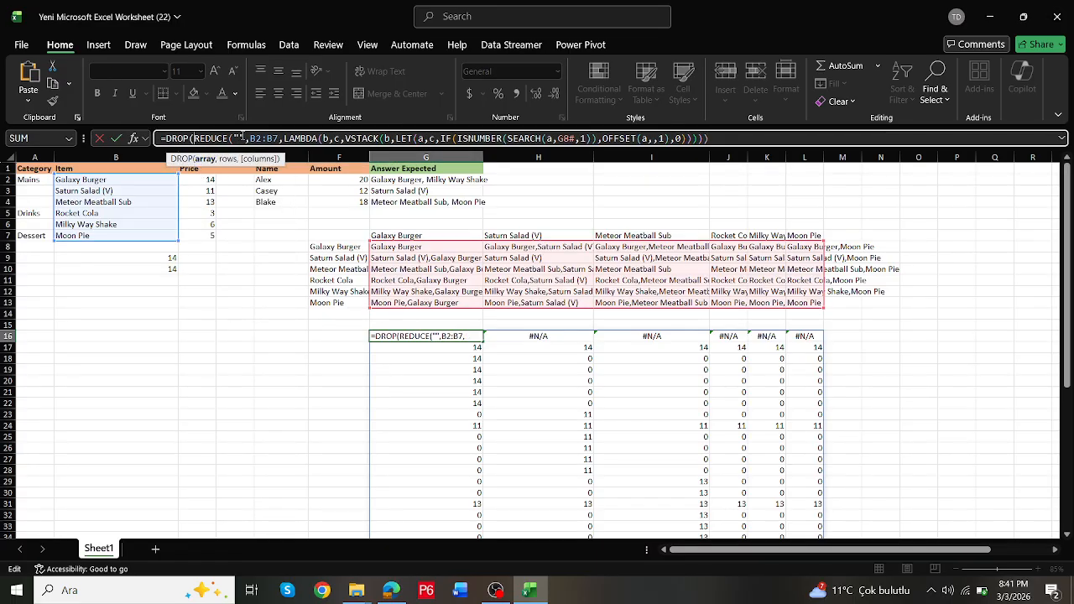
double_click(237, 137)
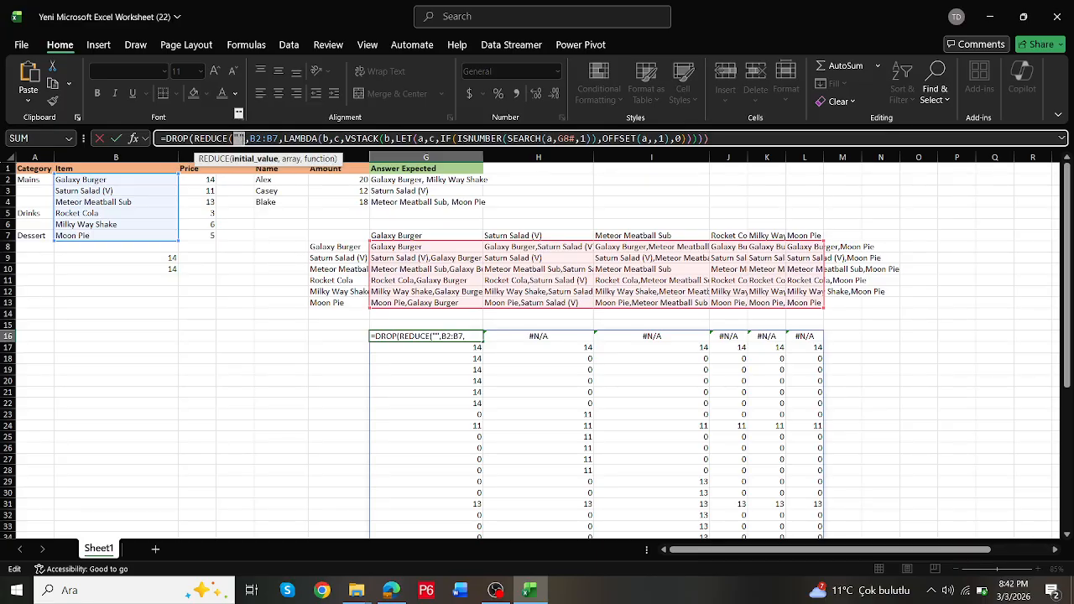
click(727, 138)
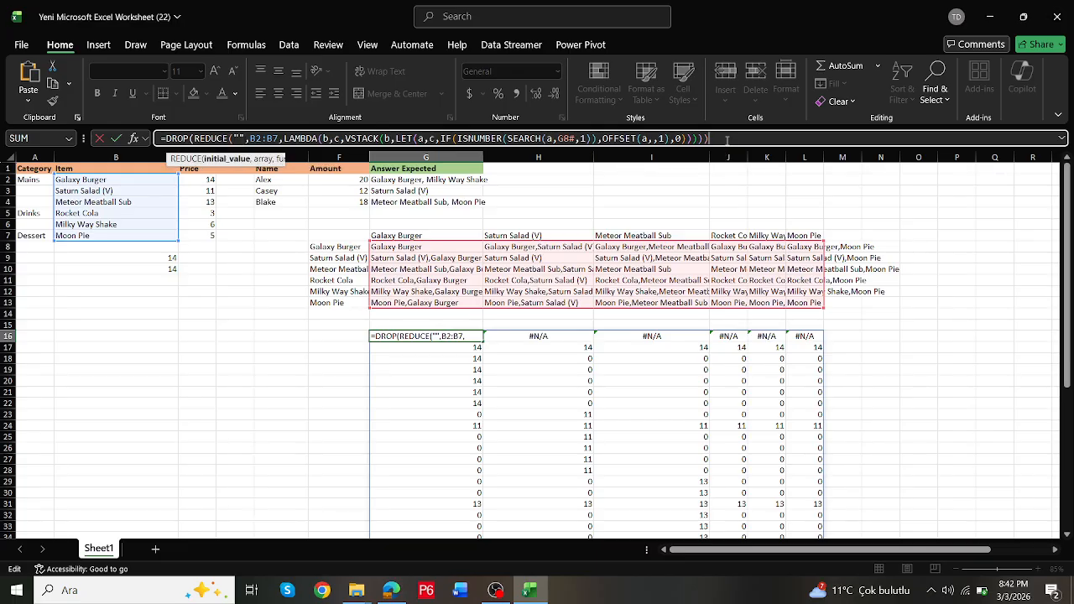
text(,)
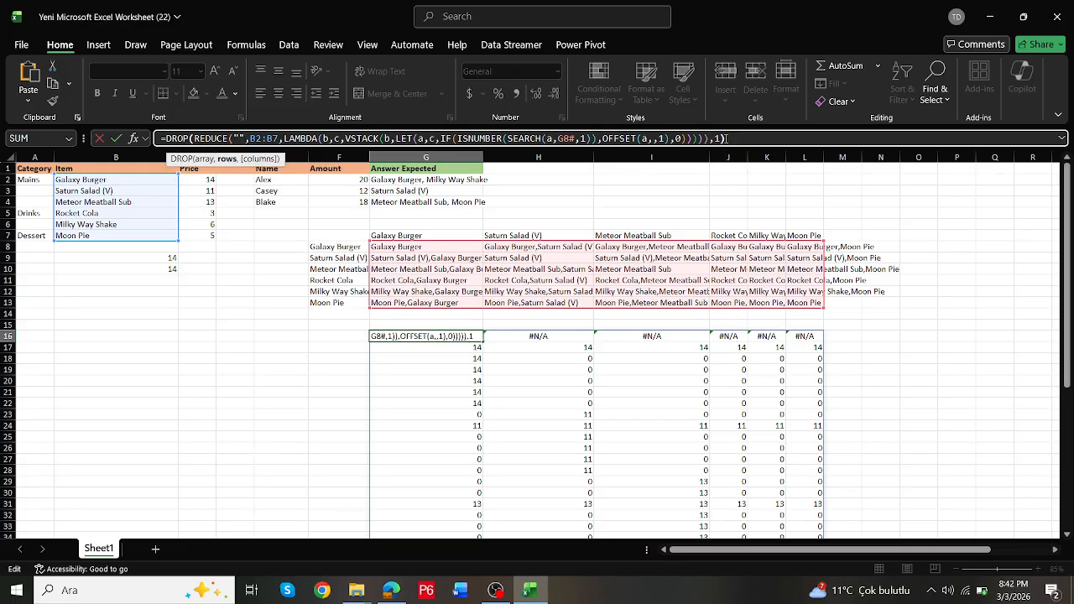
text(1))
key(Return)
Step: Examine the stacked price blocks spilled from G16 and compare them with the items in B2:B7
click(463, 337)
scroll(471, 340, down, 6)
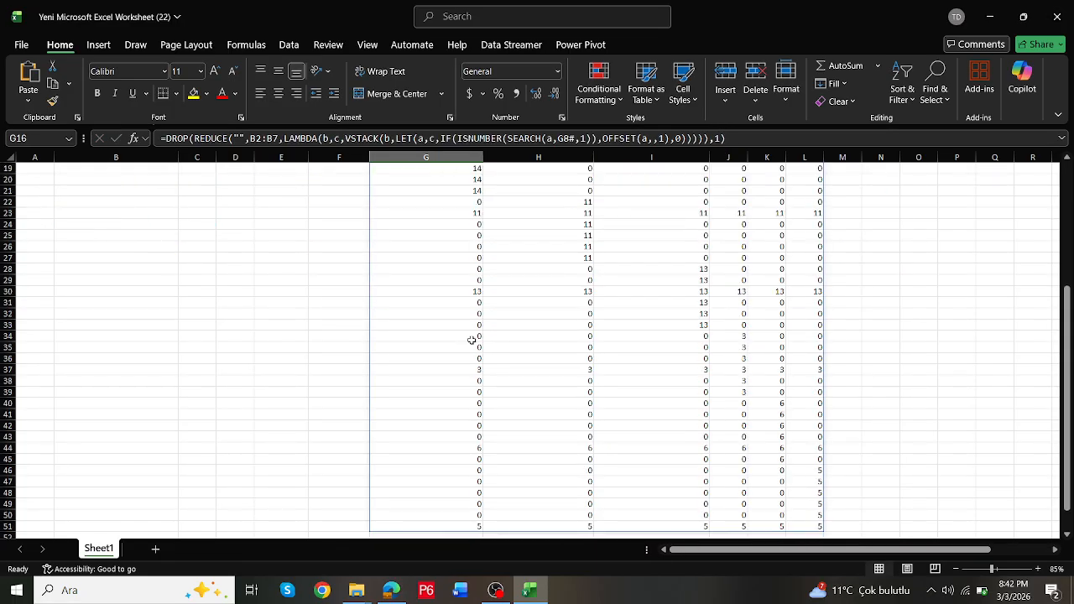
scroll(472, 340, up, 5)
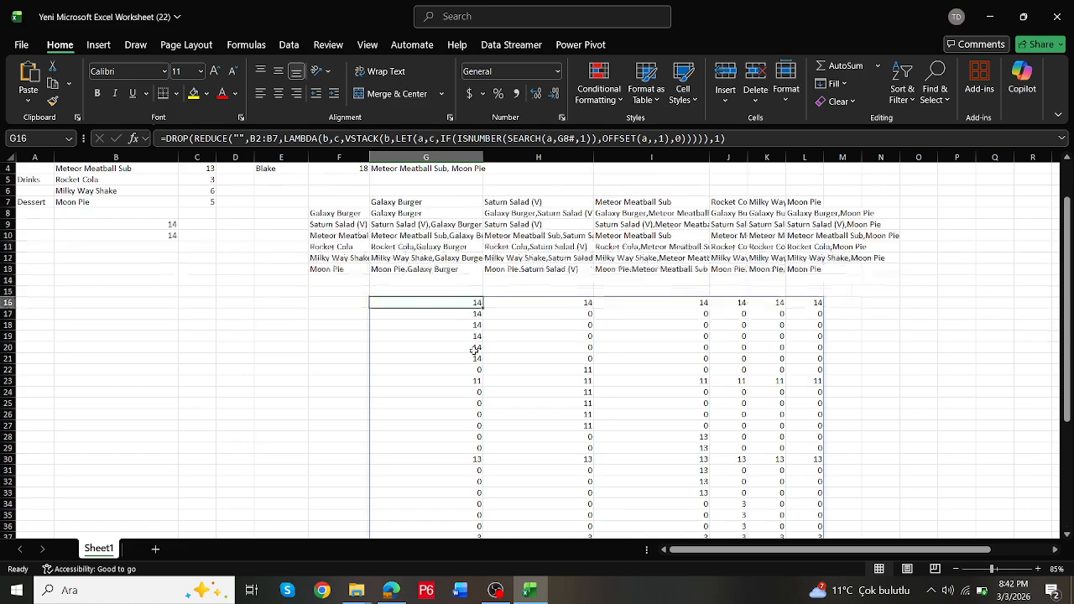
scroll(475, 344, up, 1)
click(356, 335)
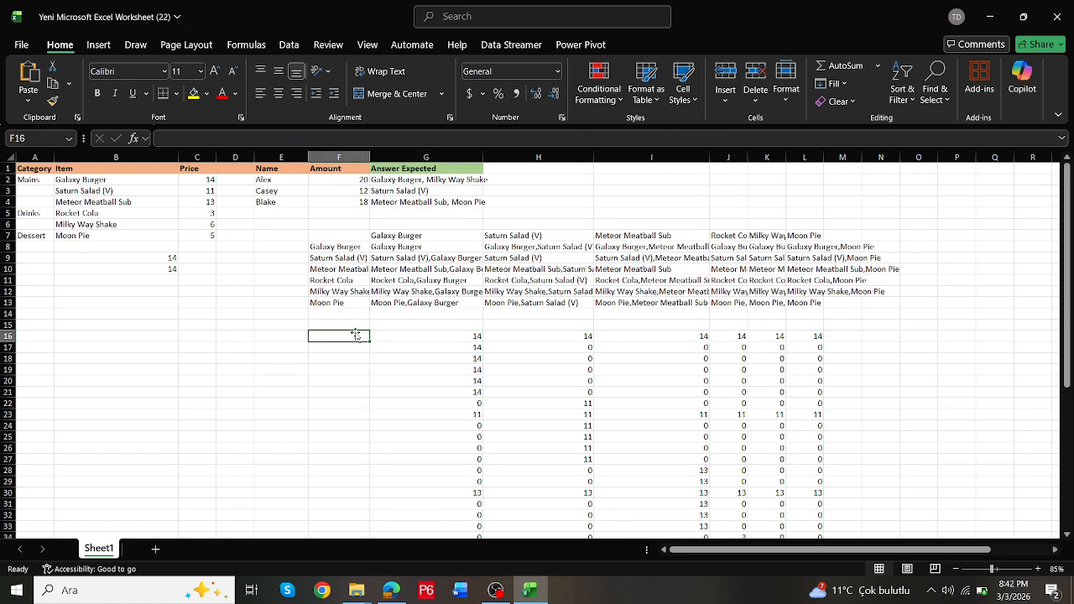
drag(99, 183, 112, 236)
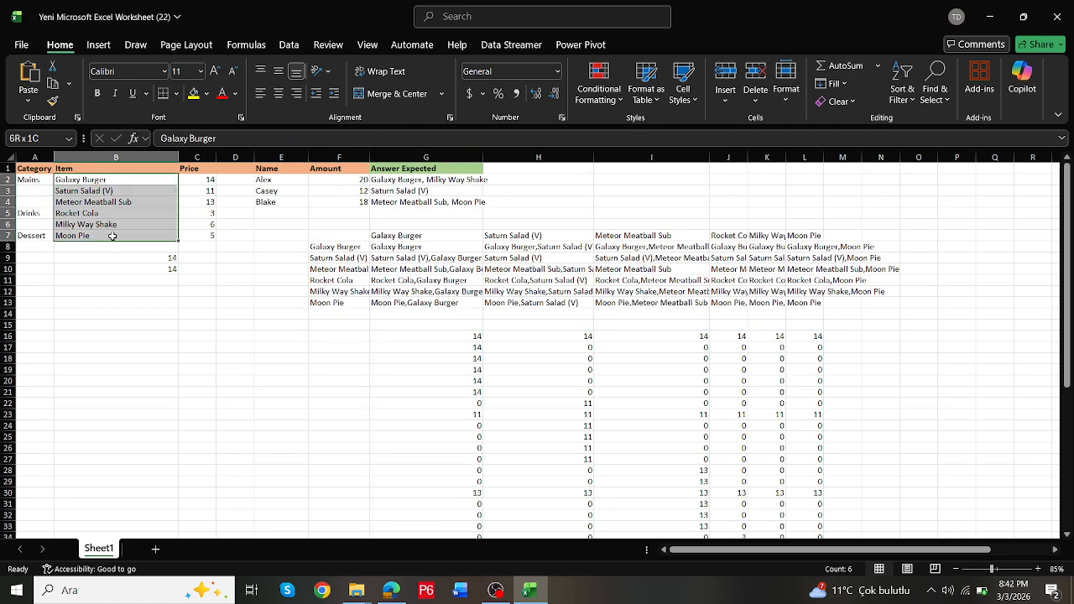
click(109, 191)
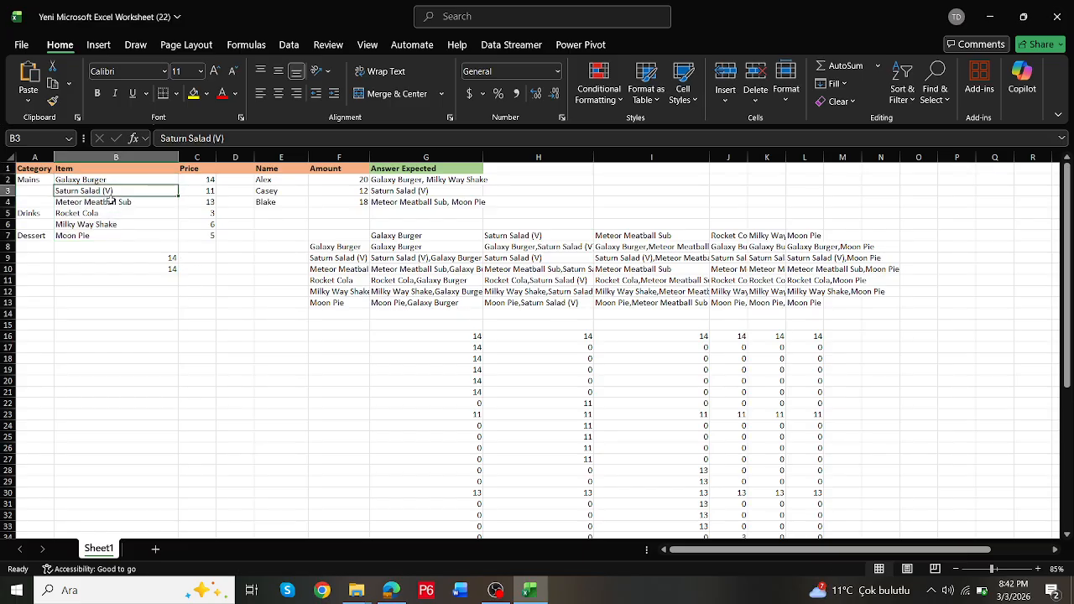
key(Down)
key(Down)
key(Down)
key(Down)
key(Down)
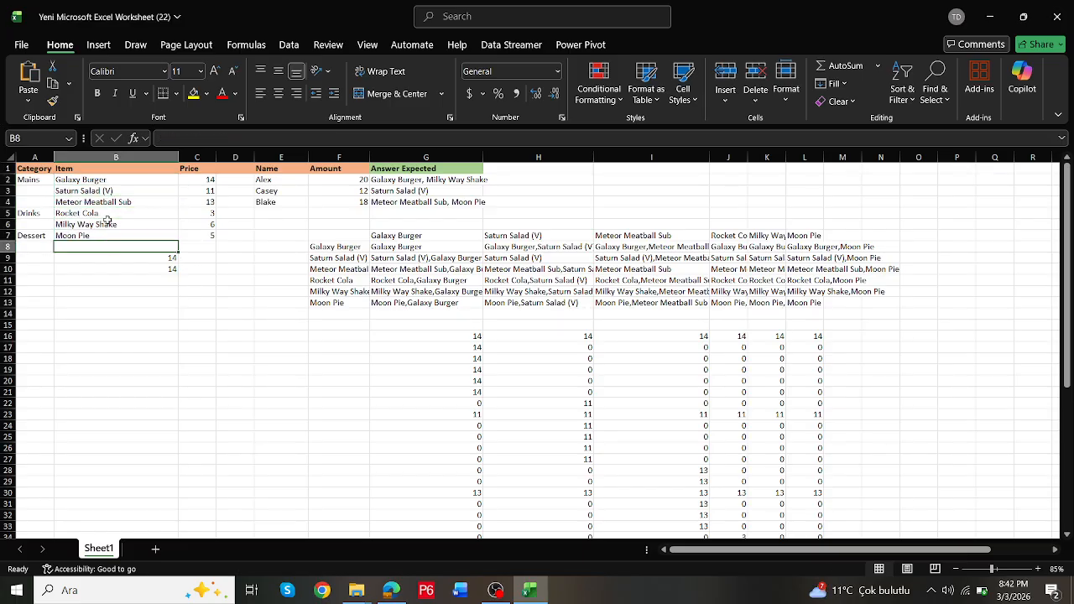
click(98, 182)
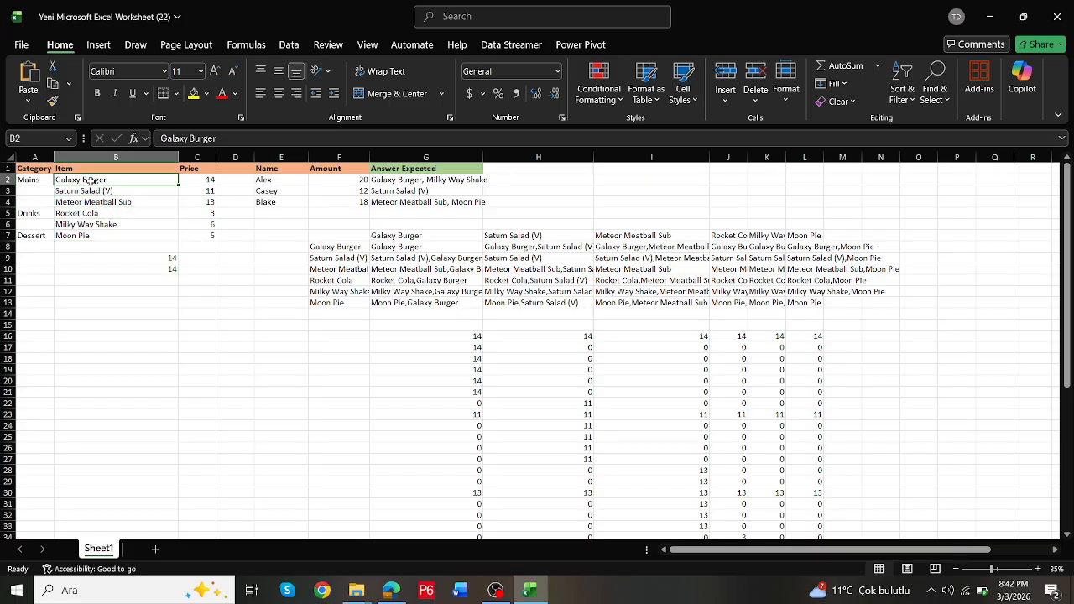
Step: Number the first block of stacked prices by entering 1 through 6 in cells F16 to F21
click(336, 336)
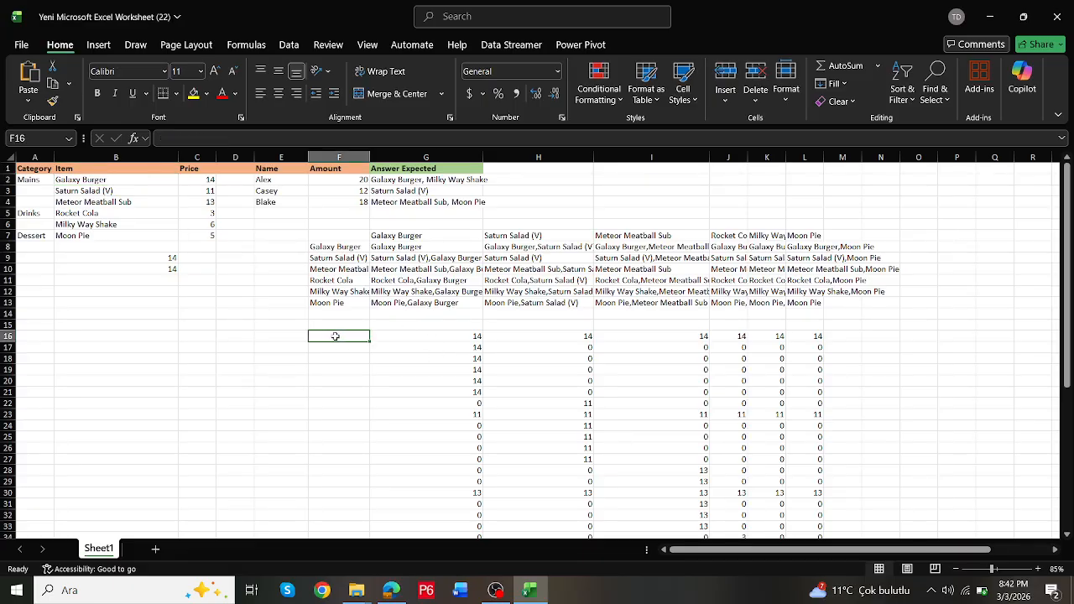
text(1)
key(Return)
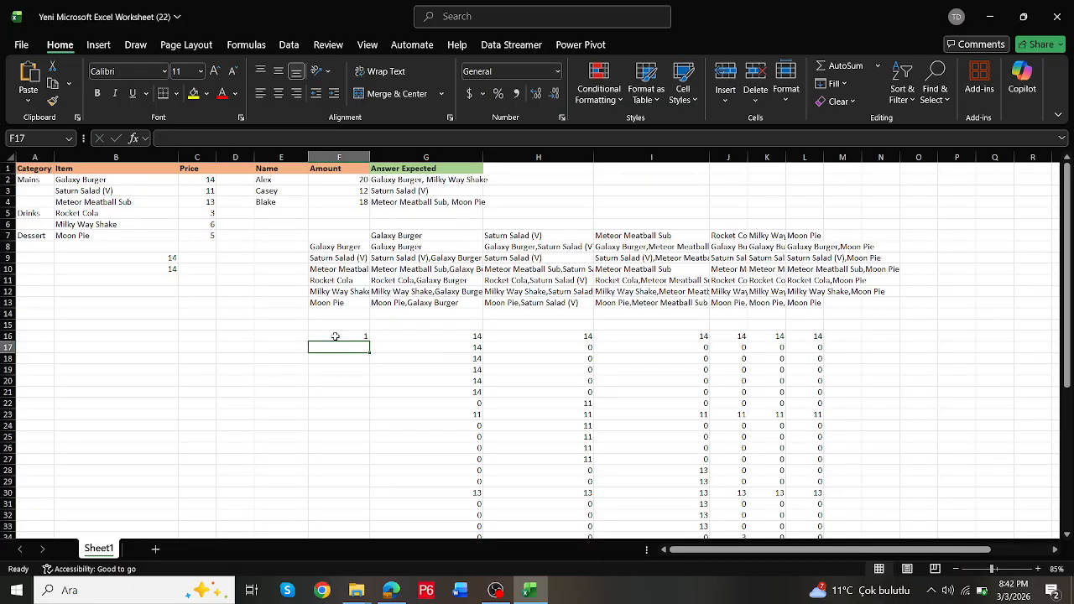
text(2)
key(Return)
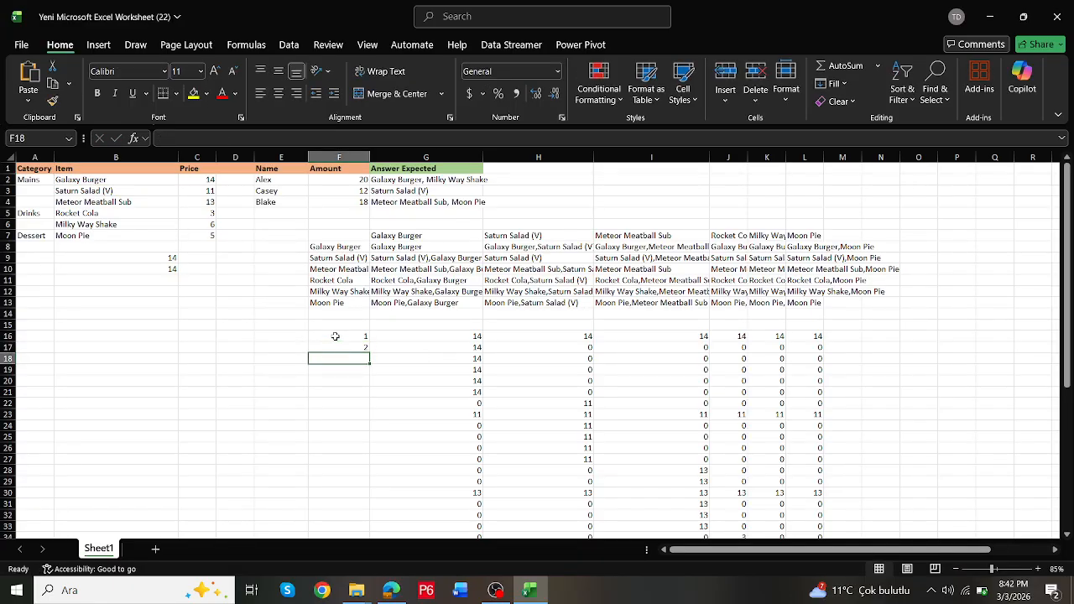
text(3)
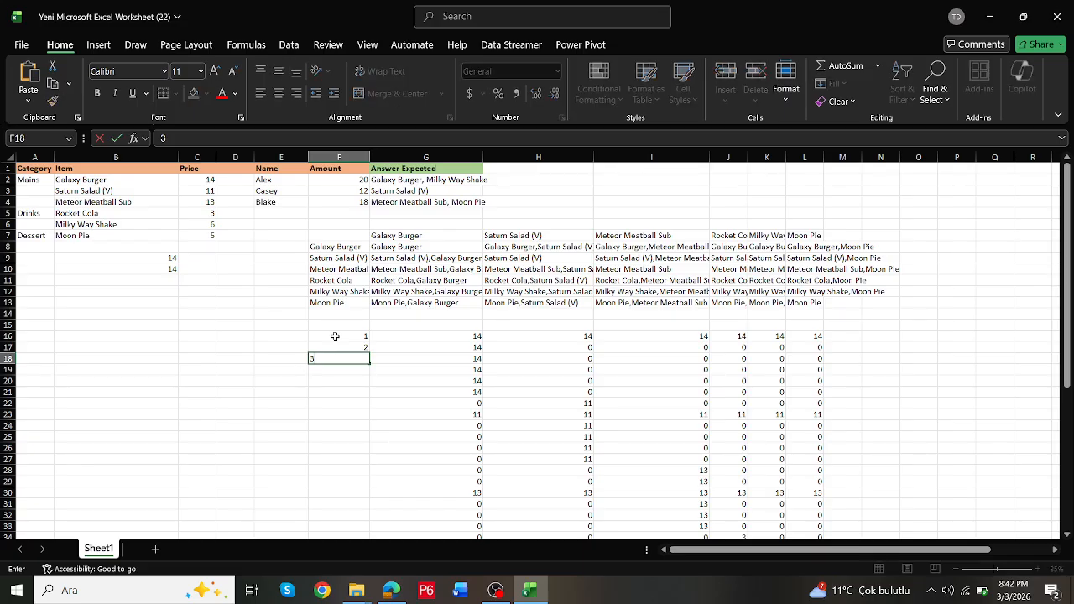
key(Return)
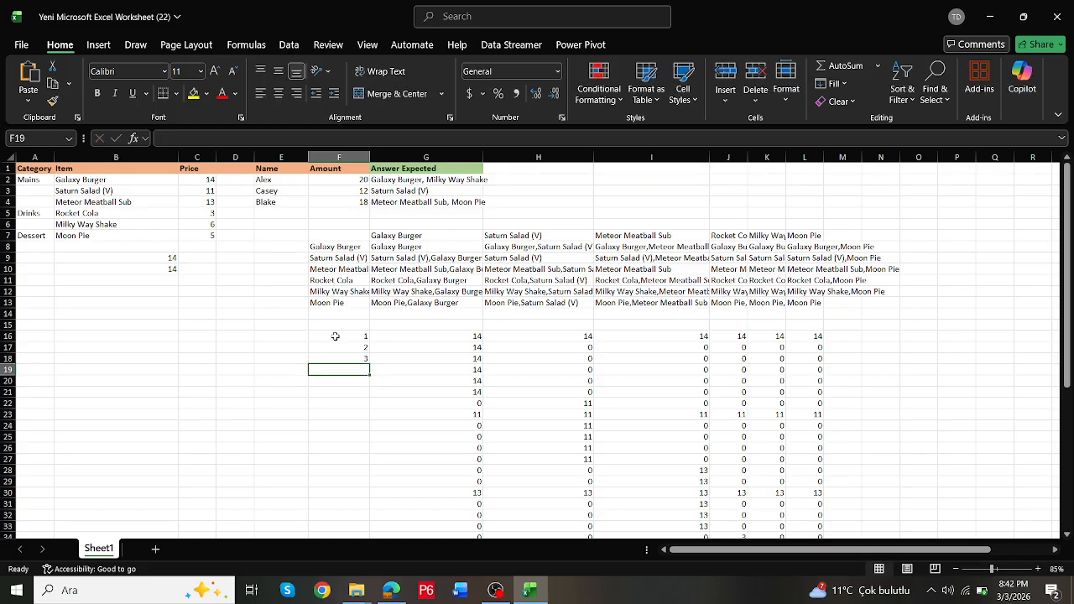
text(4)
key(Return)
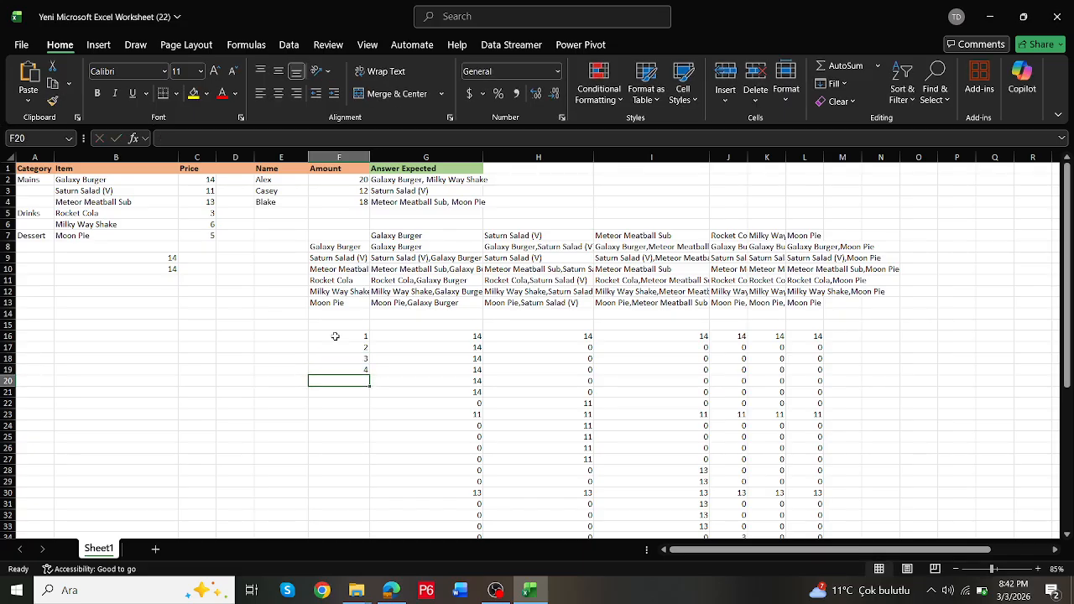
text(5)
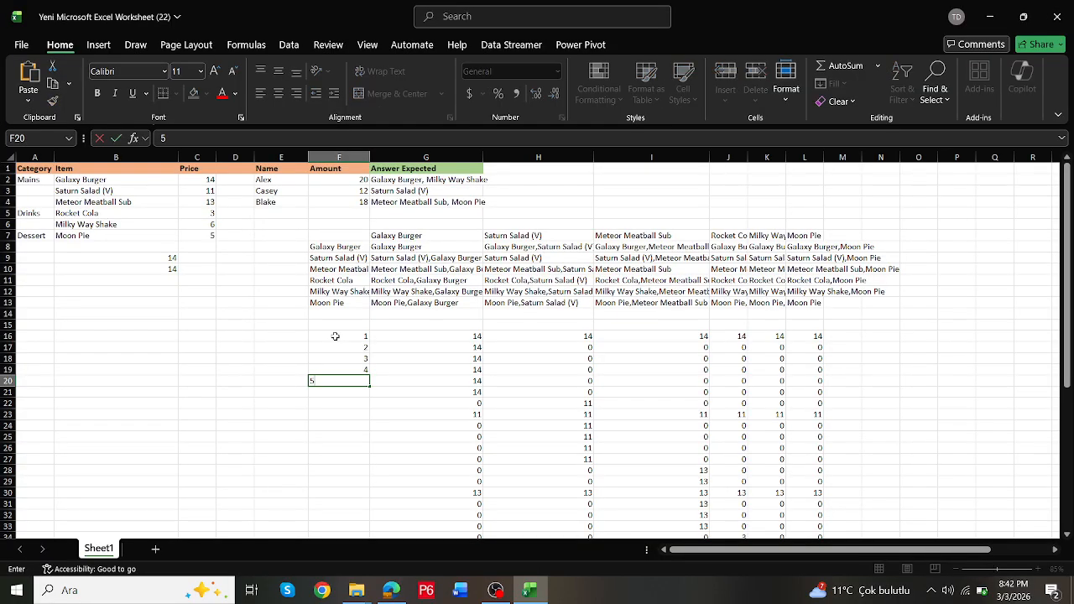
key(Return)
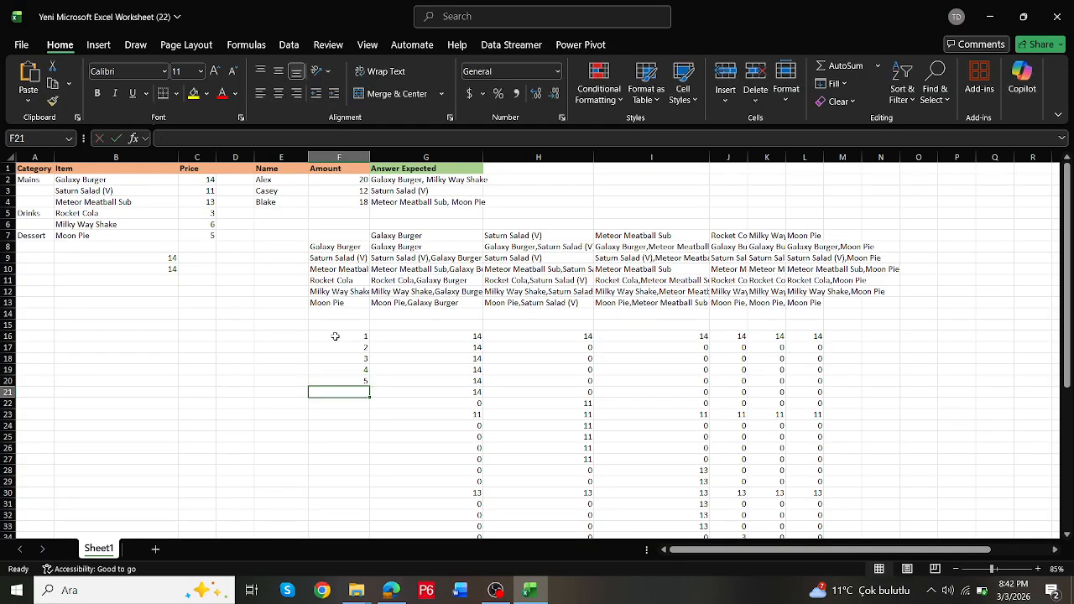
text(6)
key(Return)
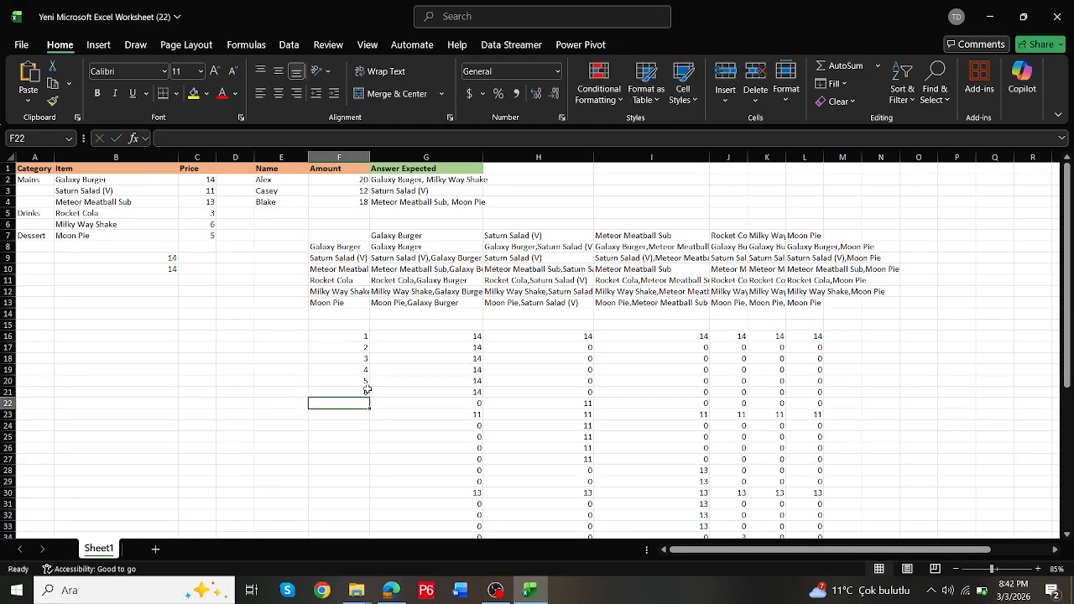
Step: Examine the successive six-row price blocks in columns G to L against the items in B2:B7
click(360, 392)
drag(428, 341, 798, 393)
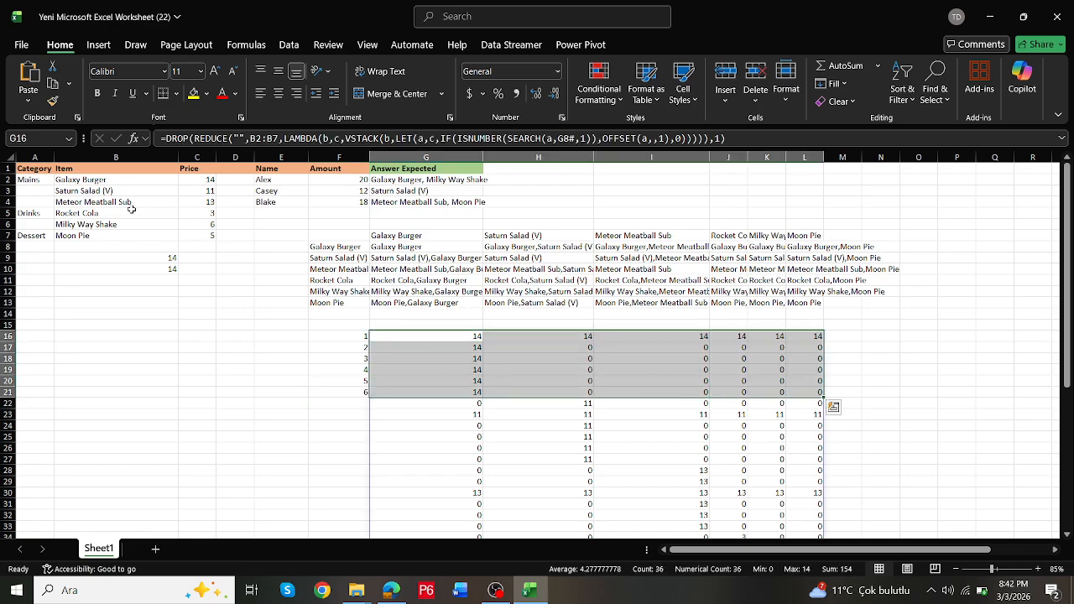
drag(413, 403, 807, 456)
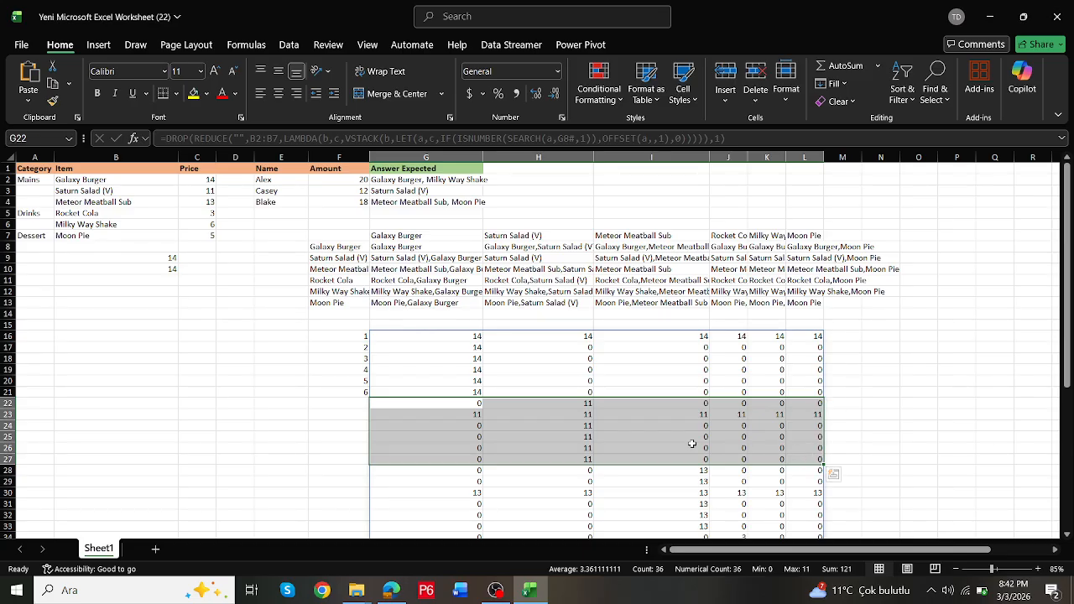
drag(463, 469, 818, 530)
scroll(504, 473, down, 4)
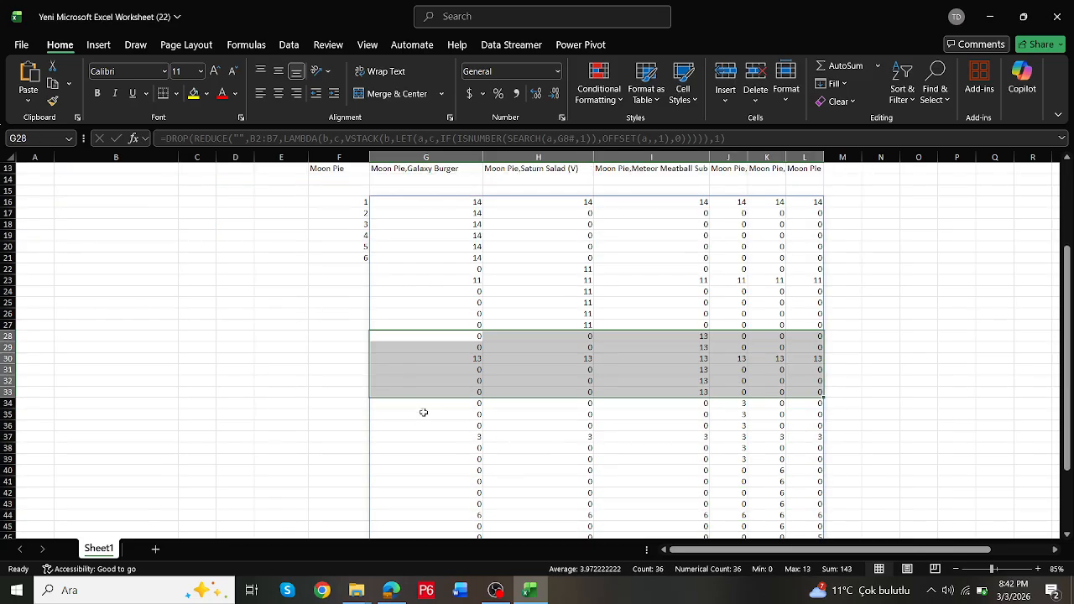
drag(422, 407, 704, 515)
Step: Copy the numbers 1 to 6 from F16:F21 beside the next three price blocks, starting at F22, F28 and F34
click(360, 269)
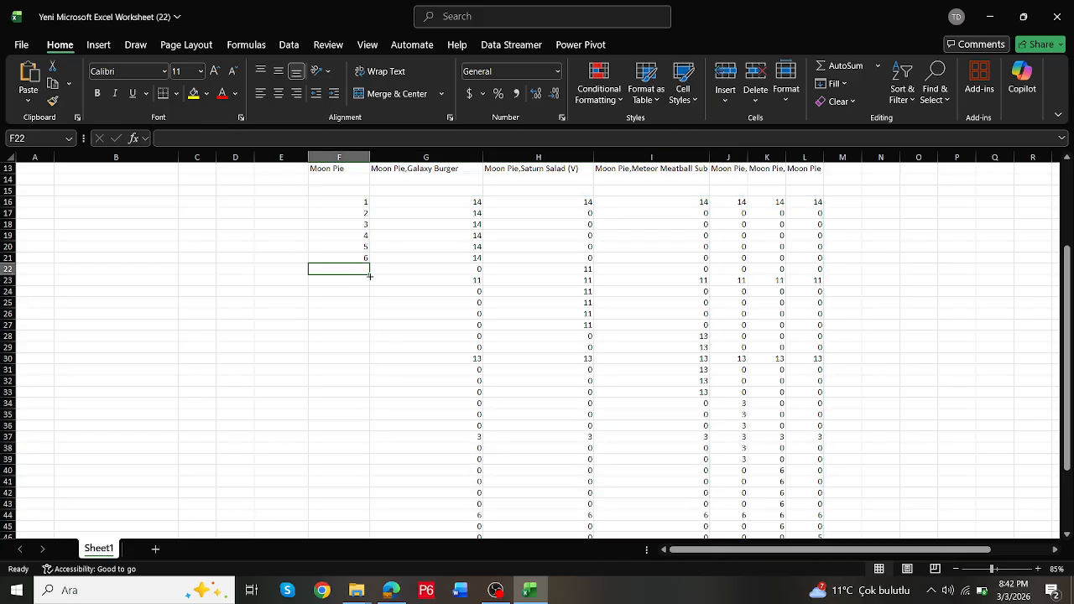
scroll(360, 273, up, 3)
click(361, 302)
drag(358, 320, 361, 358)
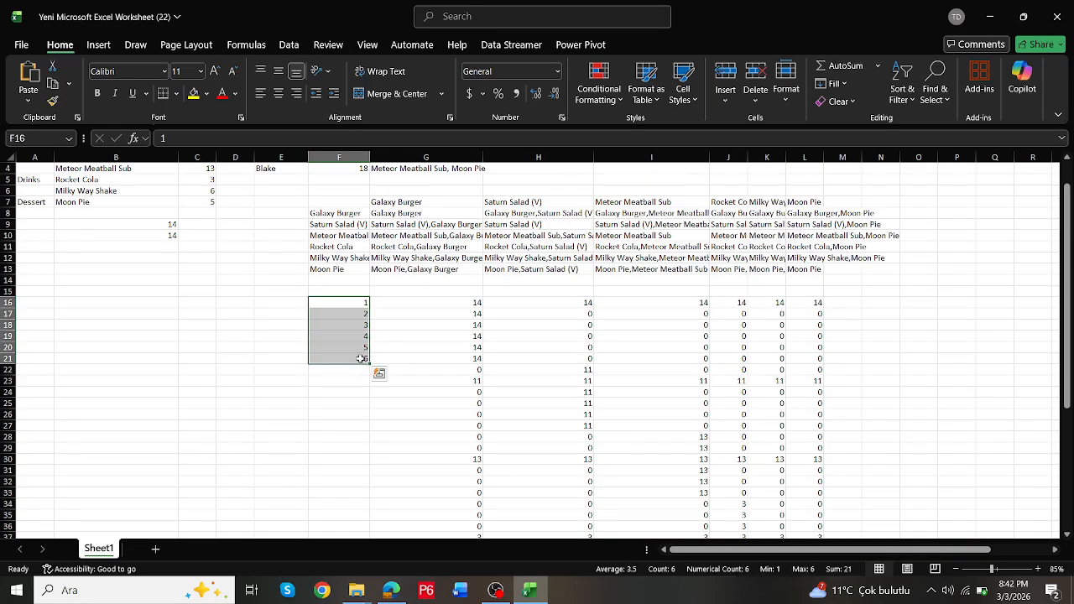
key(ctrl+c)
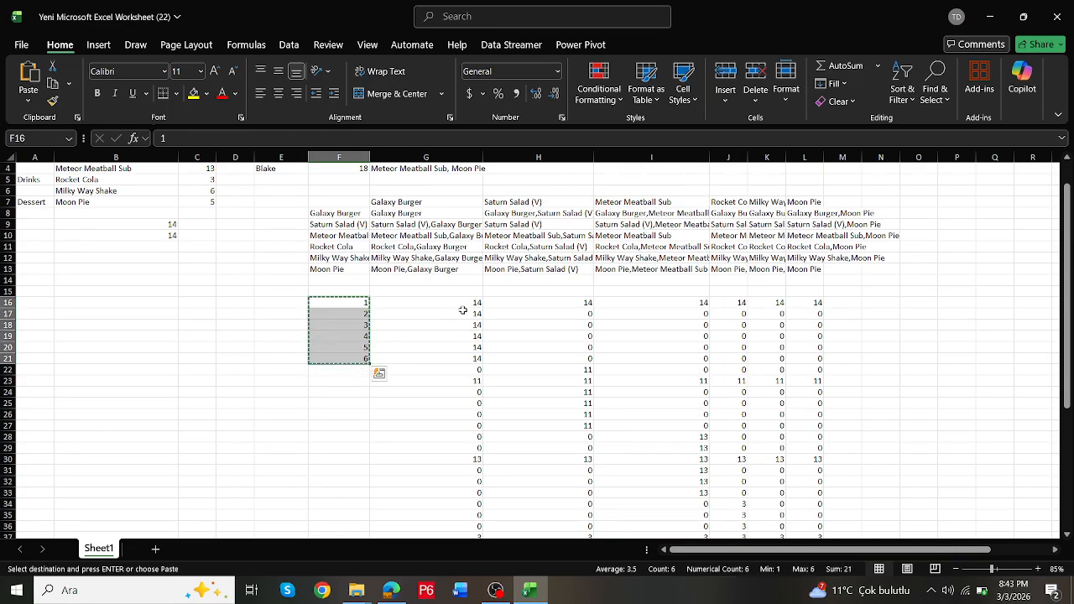
scroll(433, 327, up, 1)
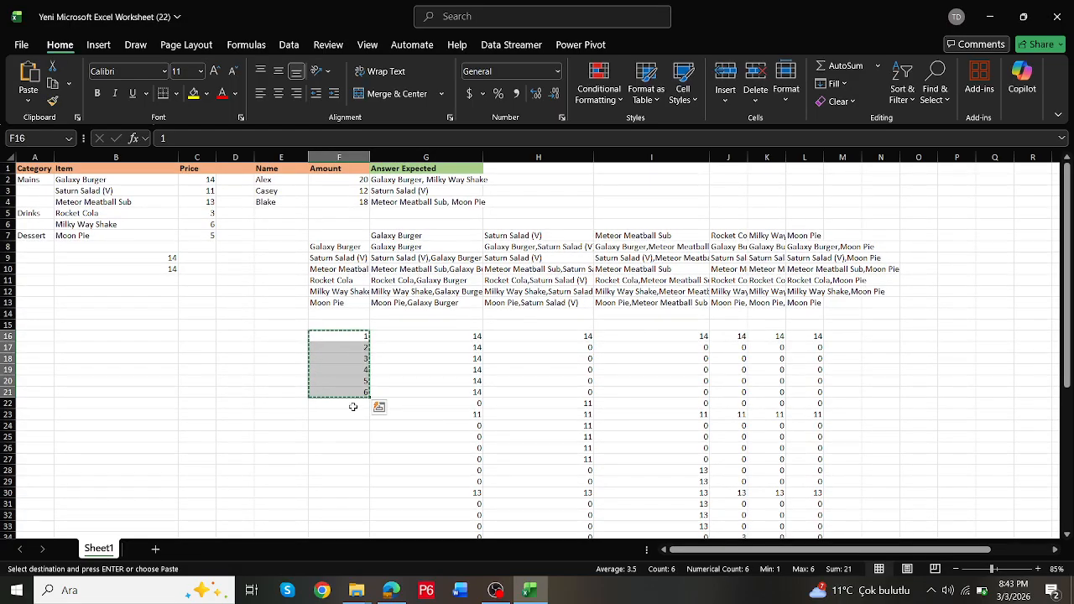
click(354, 405)
key(ctrl+v)
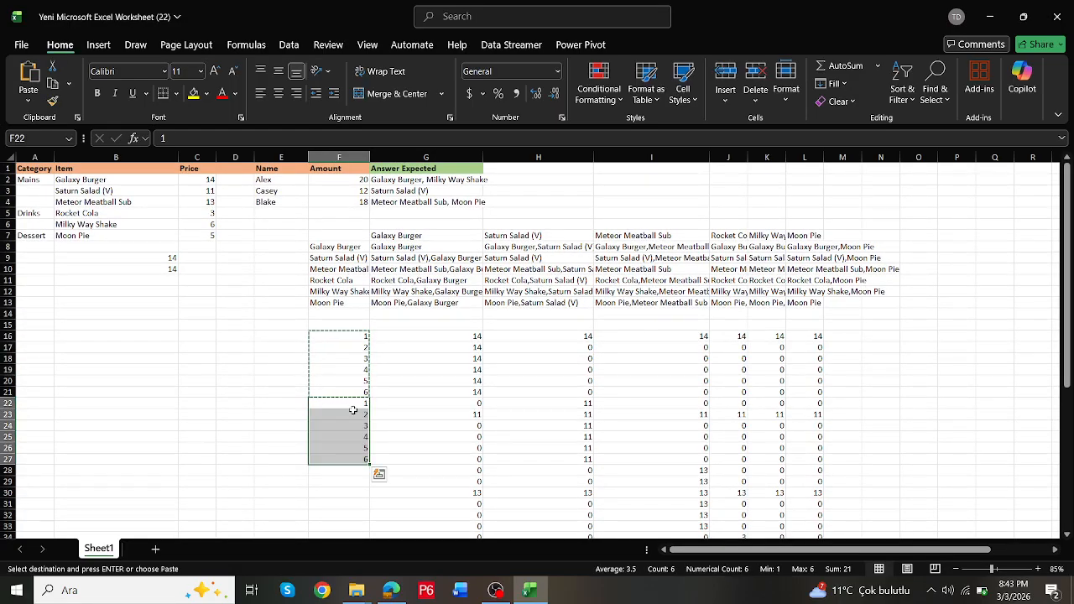
click(355, 472)
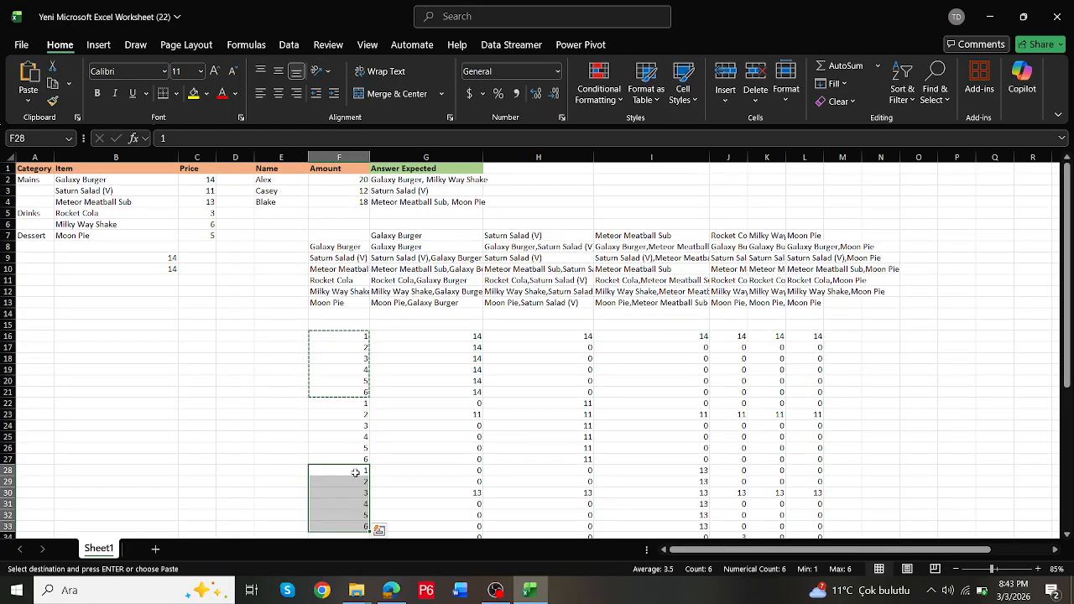
key(ctrl+v)
scroll(367, 458, down, 3)
click(360, 437)
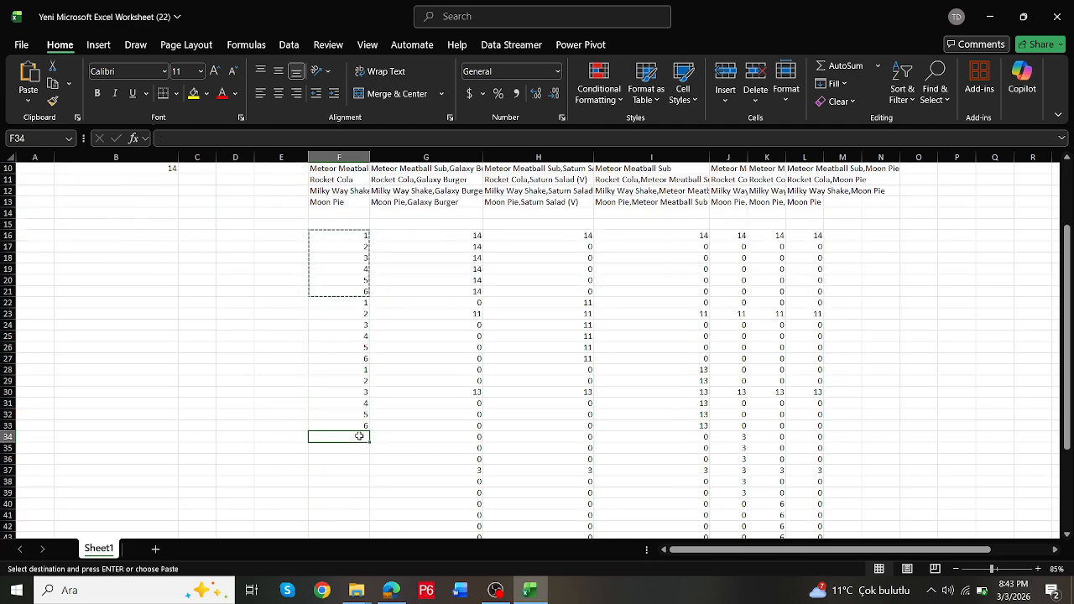
key(ctrl+v)
key(Escape)
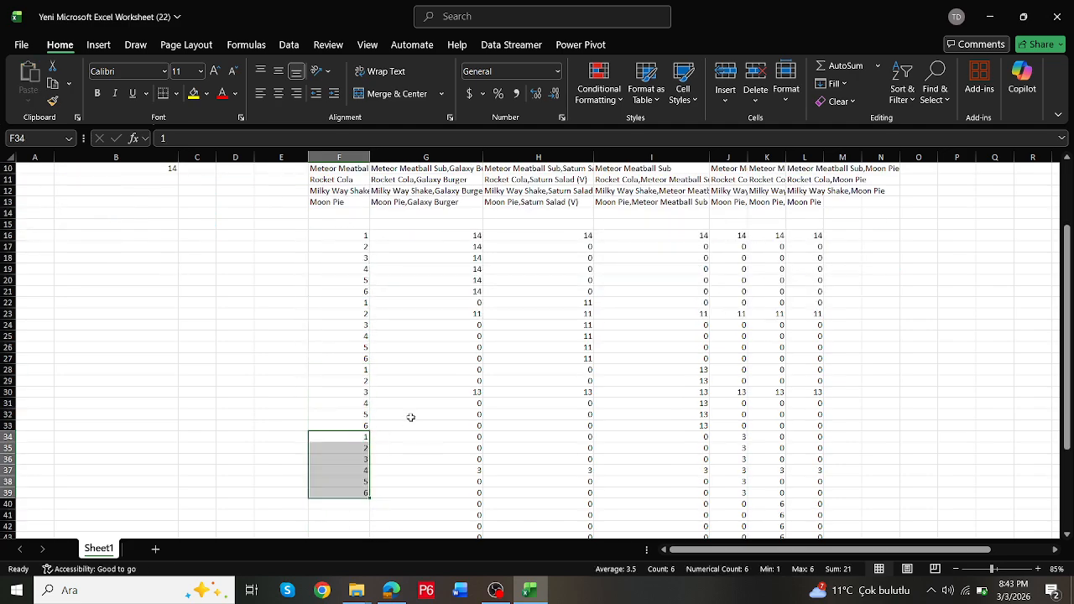
drag(356, 235, 363, 499)
Step: Count the items in B14 with the formula =COUNTA(B2:B7)
scroll(363, 498, up, 3)
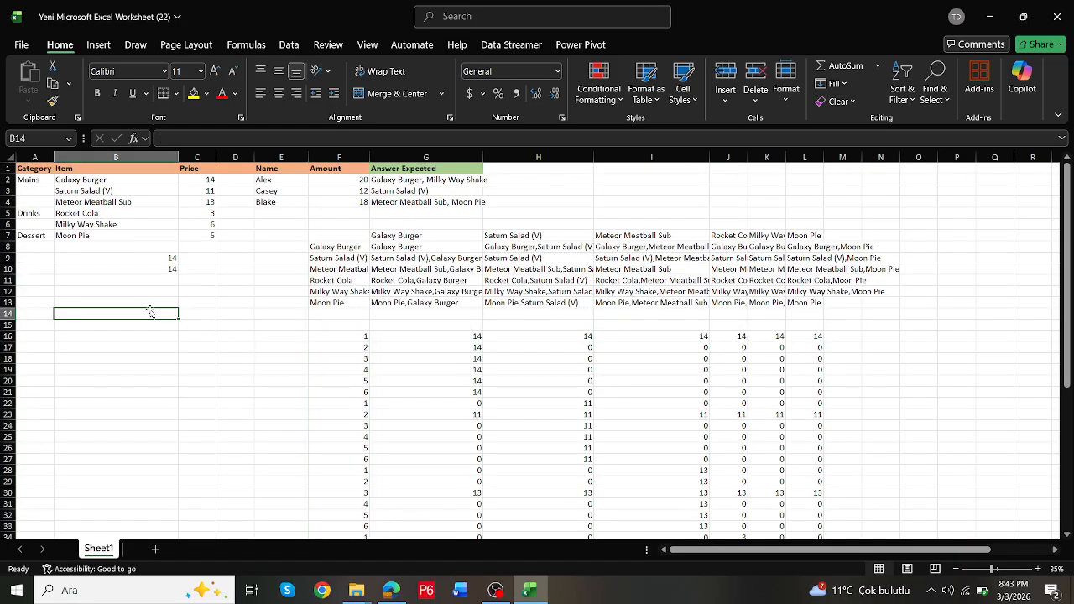
click(151, 312)
text(=coun)
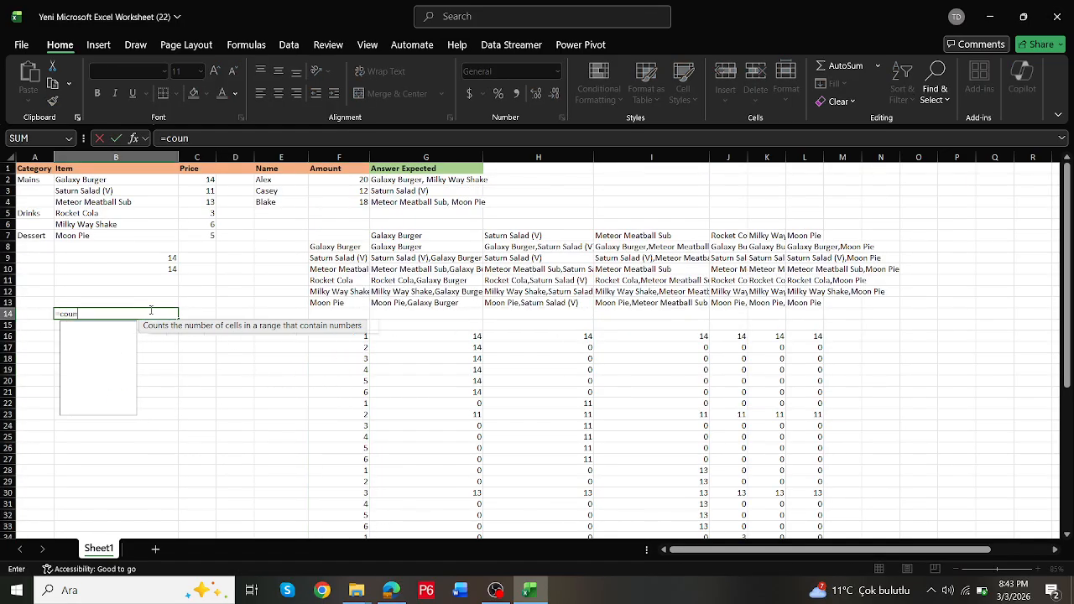
double_click(94, 339)
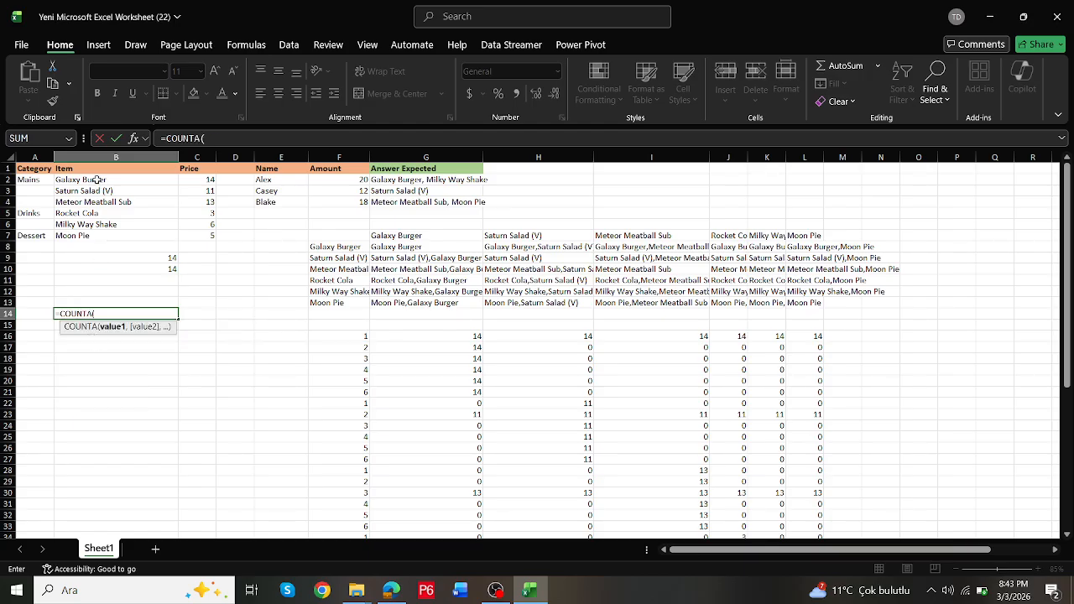
drag(98, 180, 98, 235)
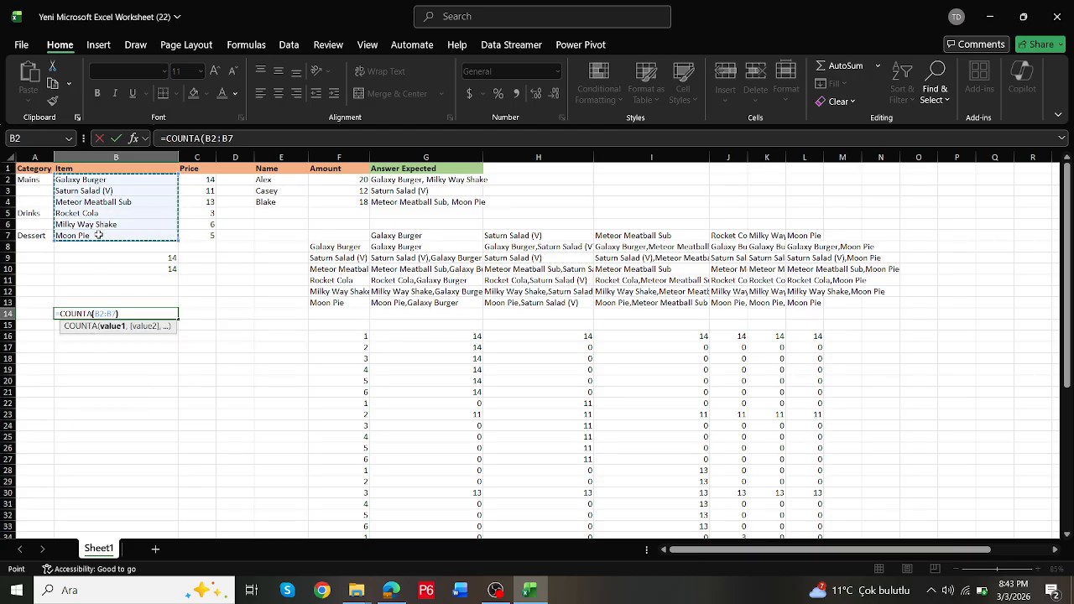
key(Return)
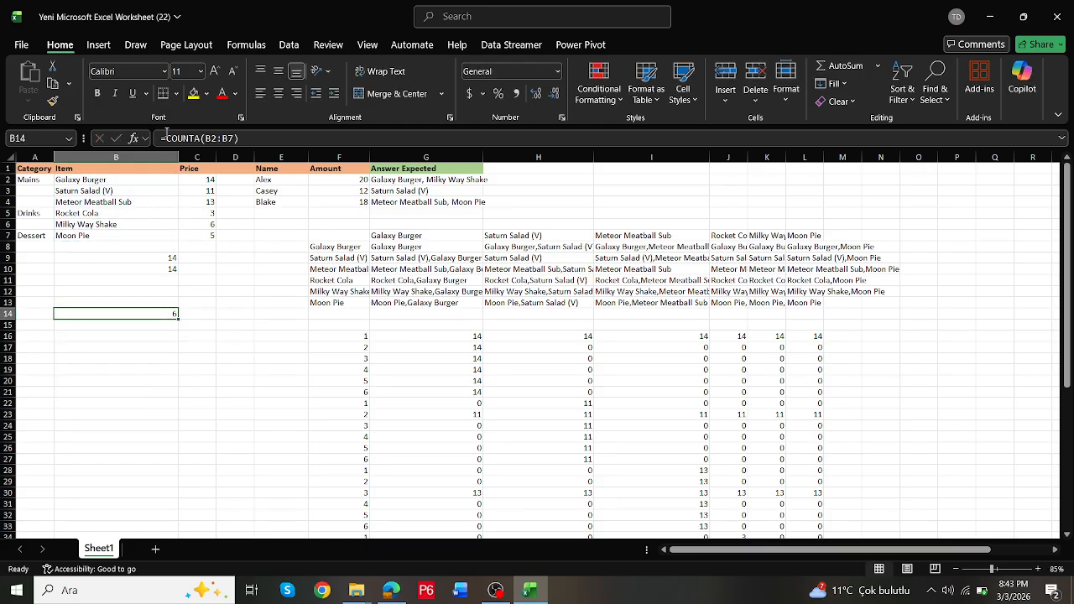
Step: Wrap the B14 COUNTA formula in SEQUENCE to list one row number per item
click(165, 138)
text(se)
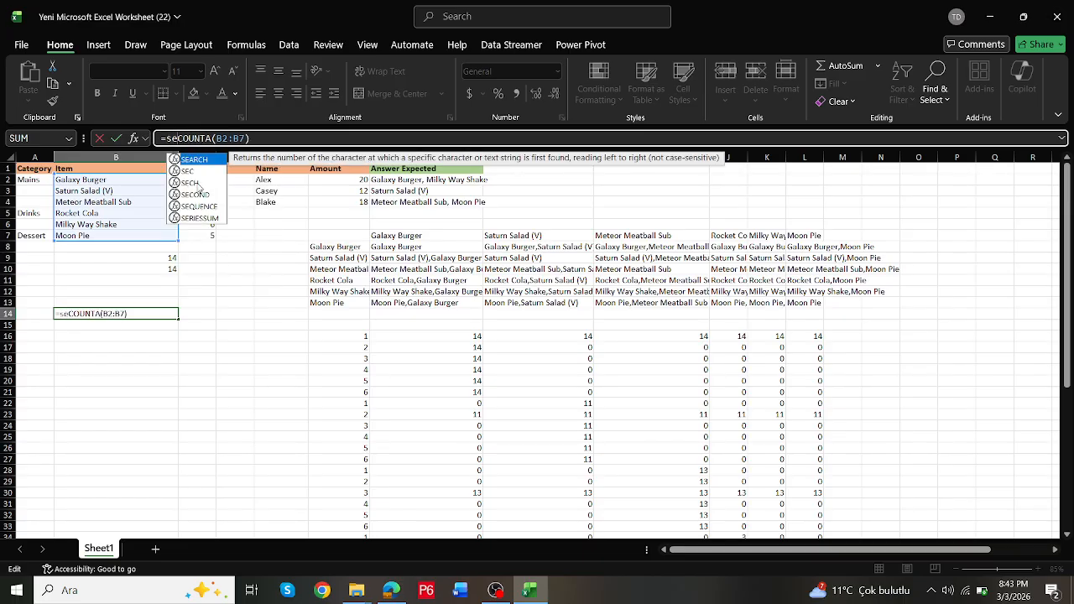
double_click(199, 206)
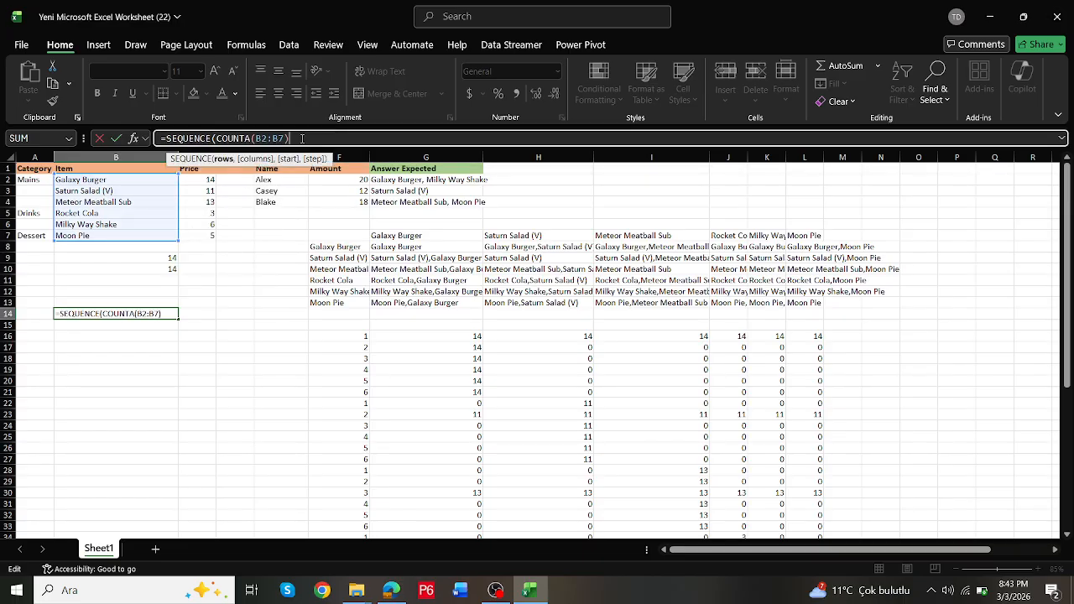
key(Return)
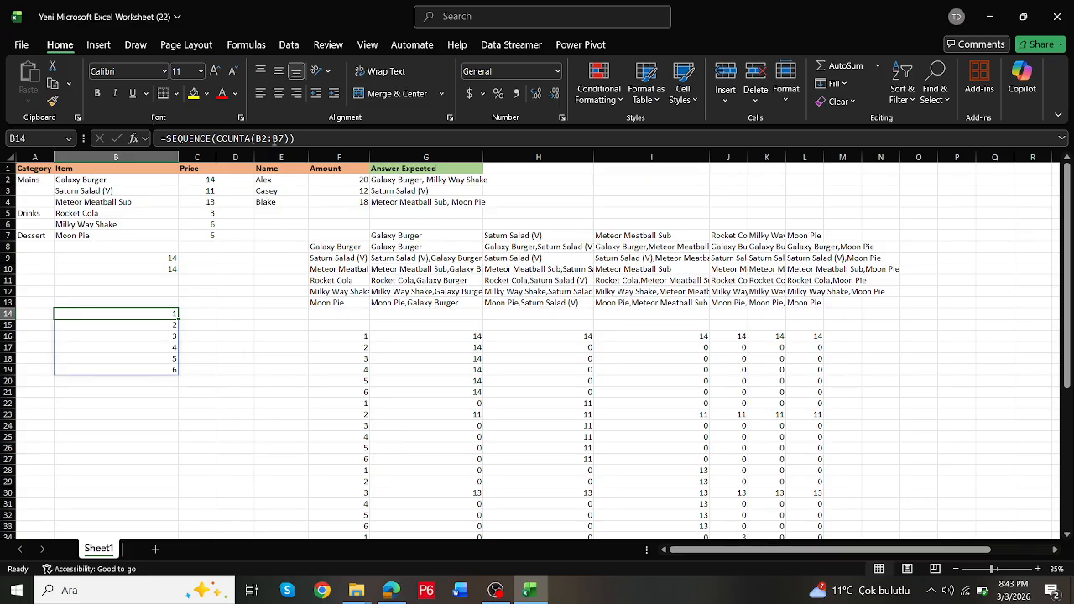
click(299, 138)
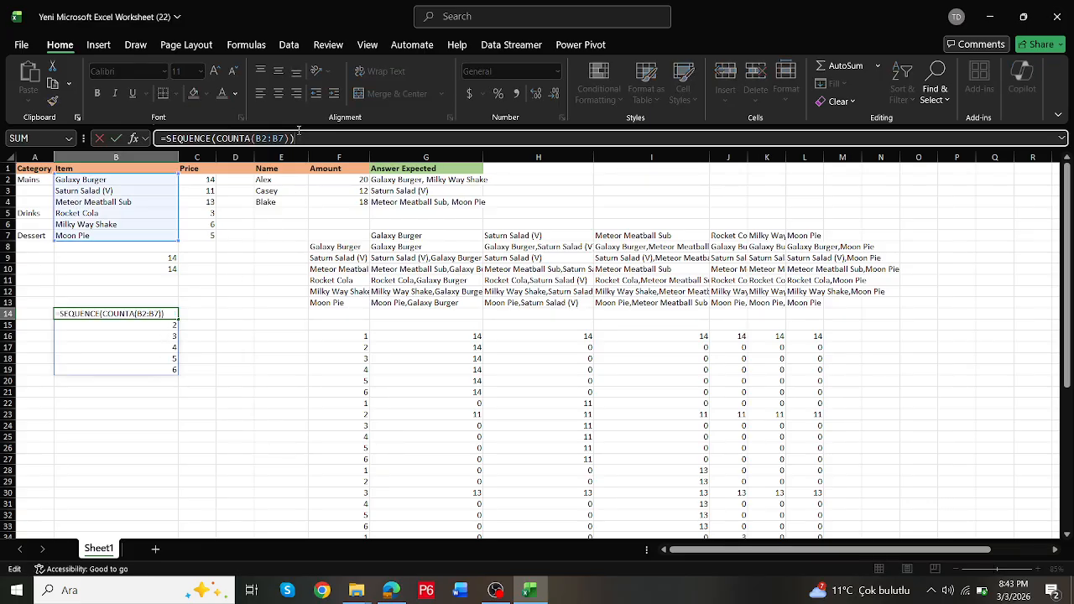
text(&",")
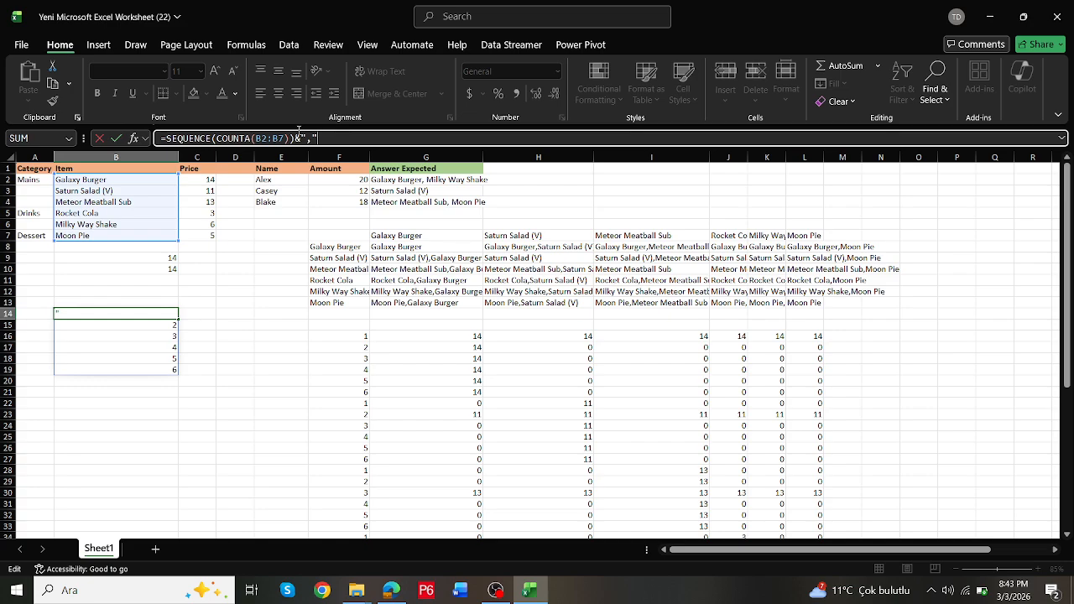
key(Escape)
Step: Wrap the B14 SEQUENCE formula in TEXTJOIN with a comma delimiter and an omitted ignore_empty argument, keeping B14 selected
click(168, 138)
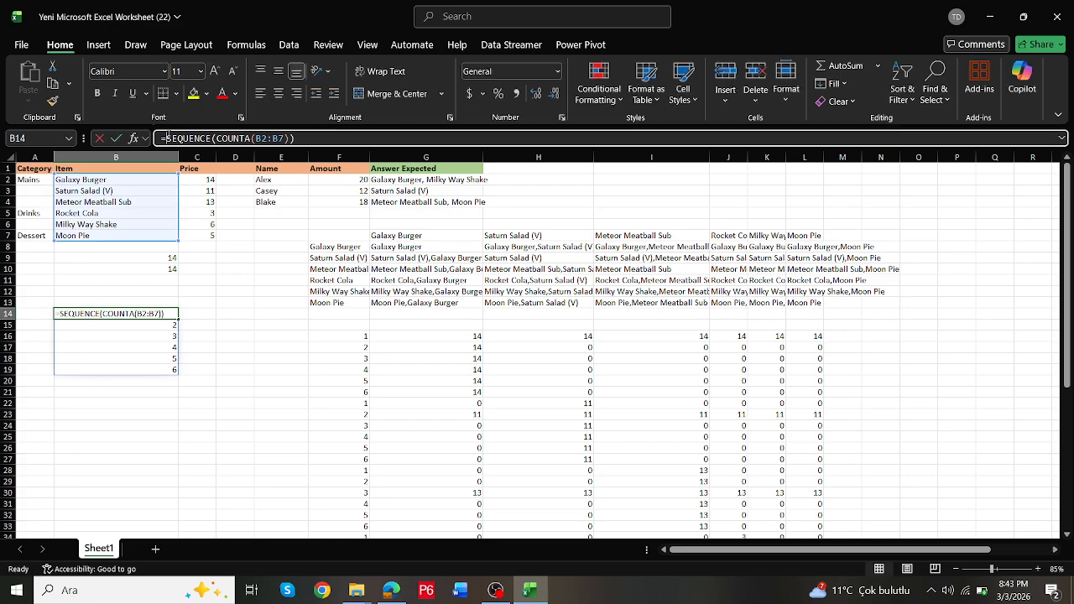
text(TEXT)
double_click(198, 192)
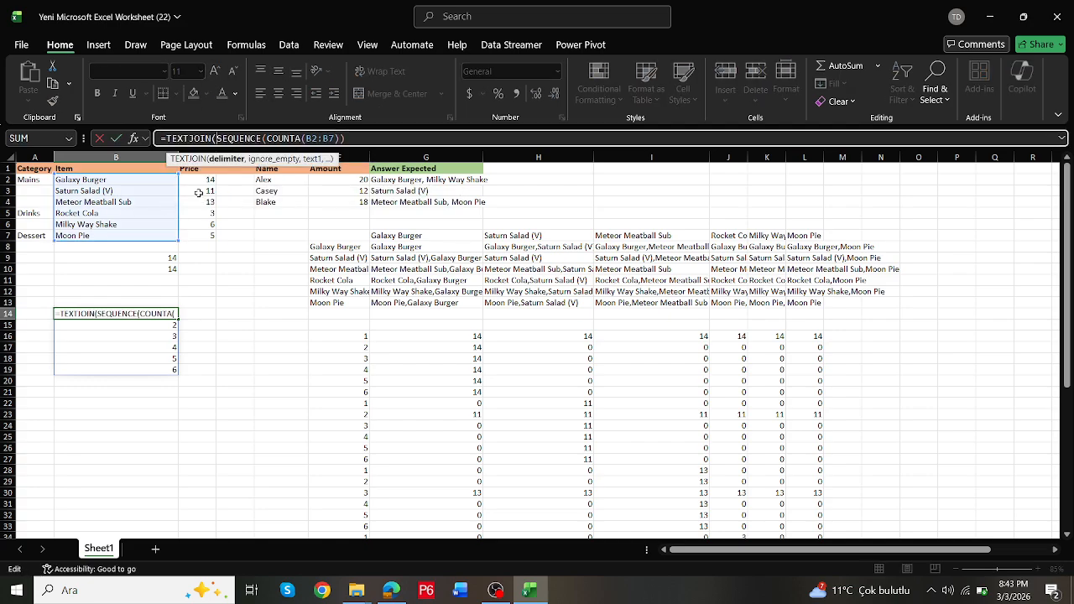
text(",",,)
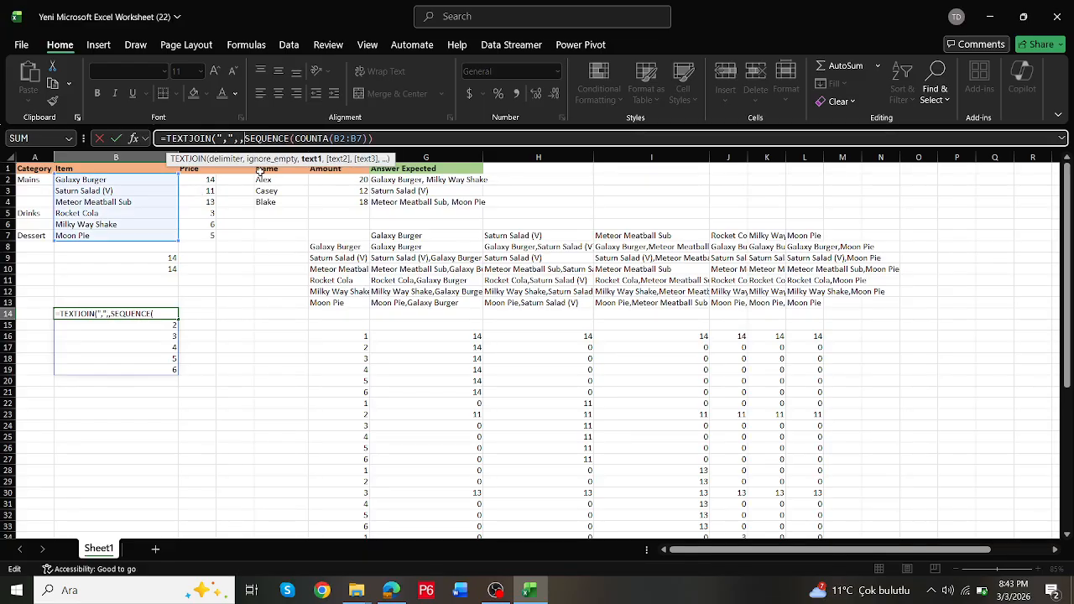
click(379, 139)
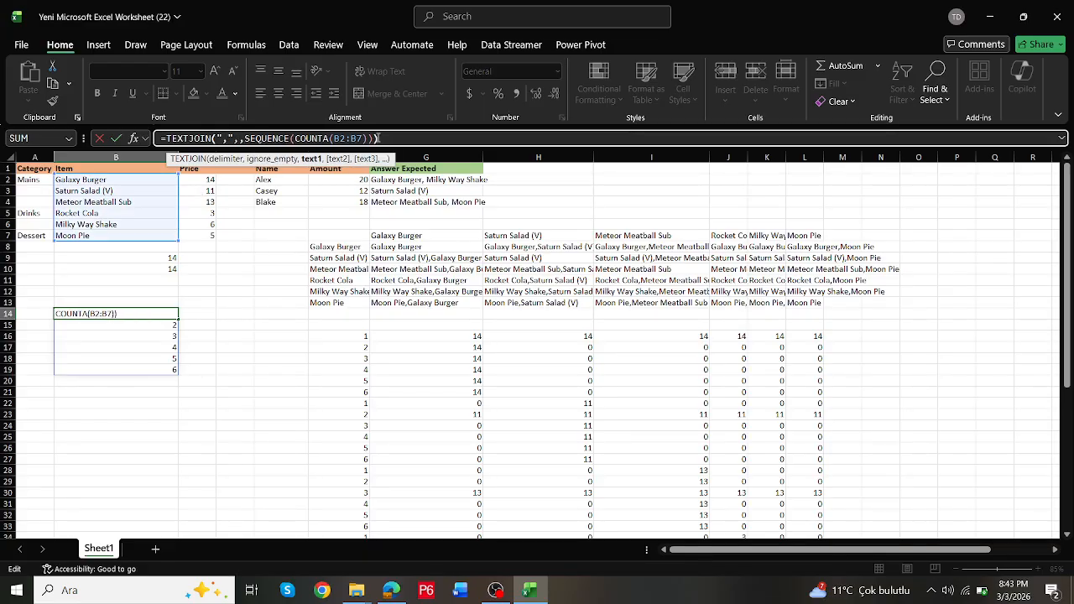
key(ctrl+Return)
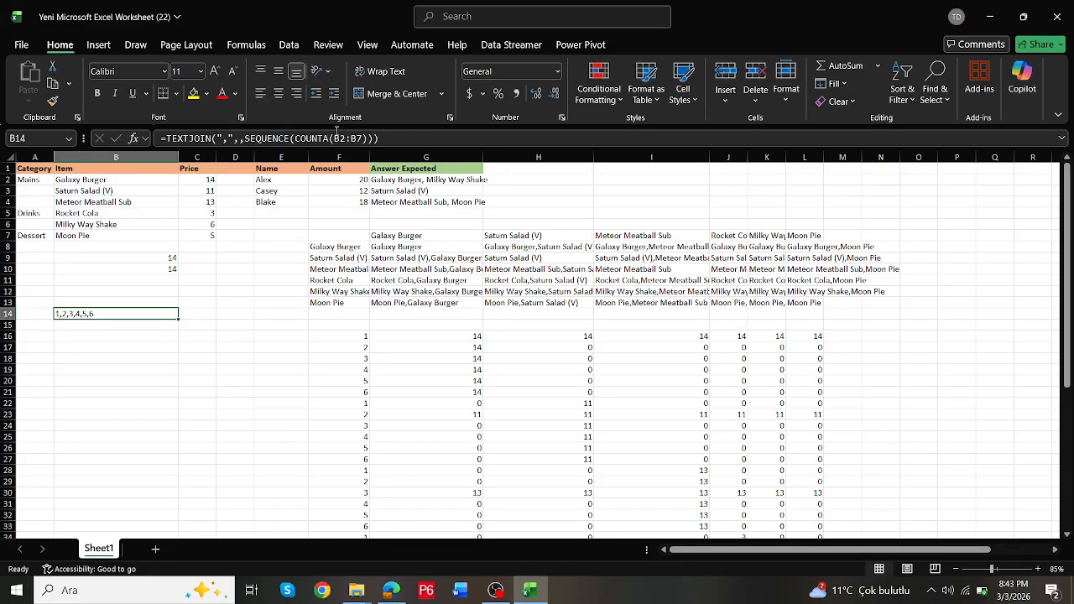
Step: Append a trailing comma to the B14 TEXTJOIN result by adding &"," at the end of the formula
click(382, 138)
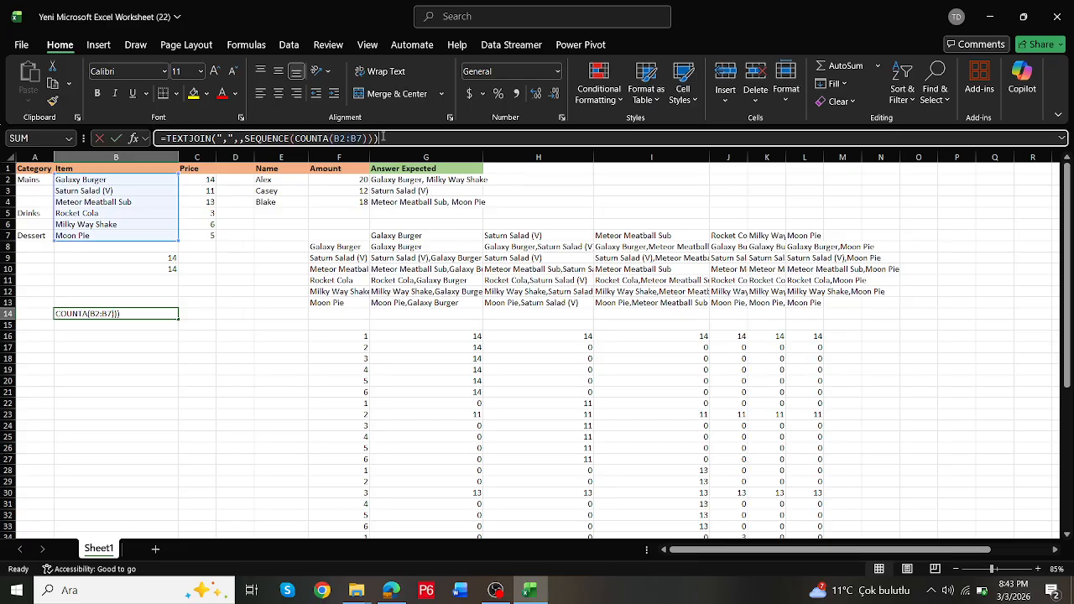
key(ctrl+Return)
click(397, 138)
text(&",)
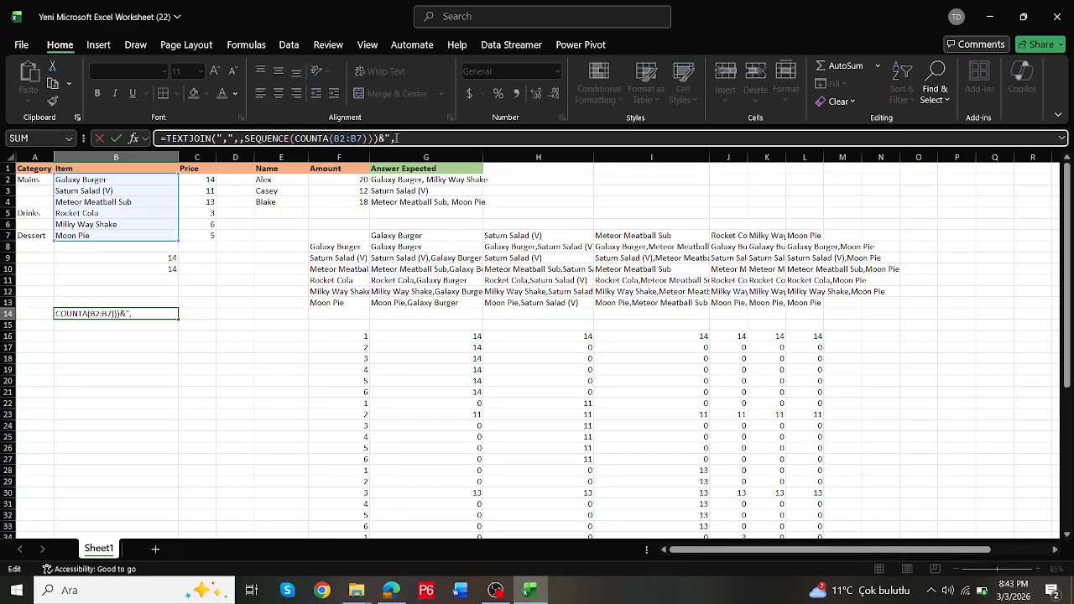
text(")
key(ctrl+Return)
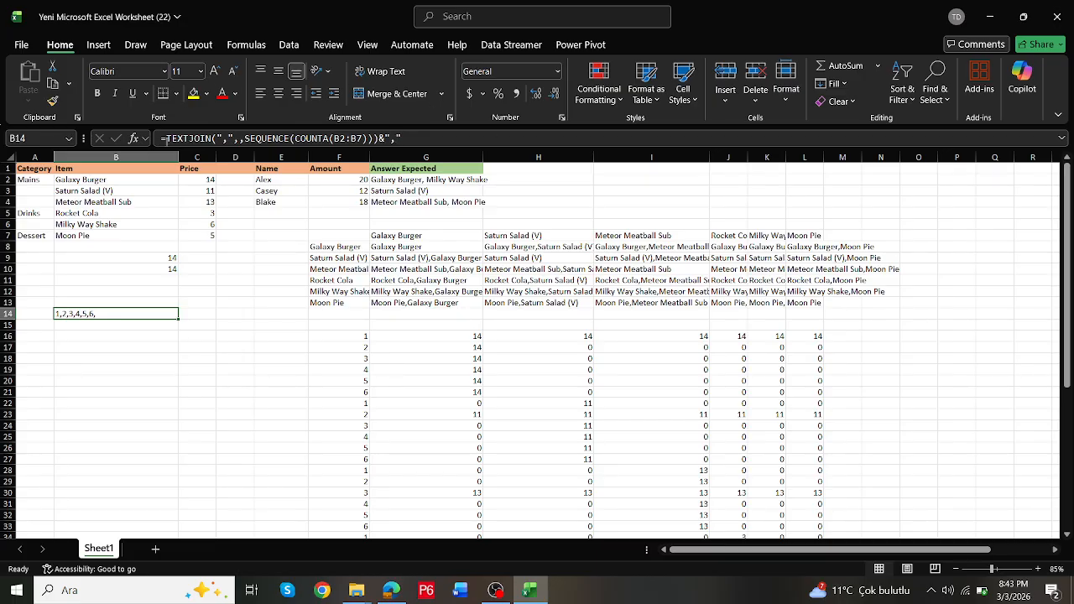
Step: Wrap the B14 formula in REPT, repeating the comma-joined numbers COUNTA(B2:B7) times
click(166, 139)
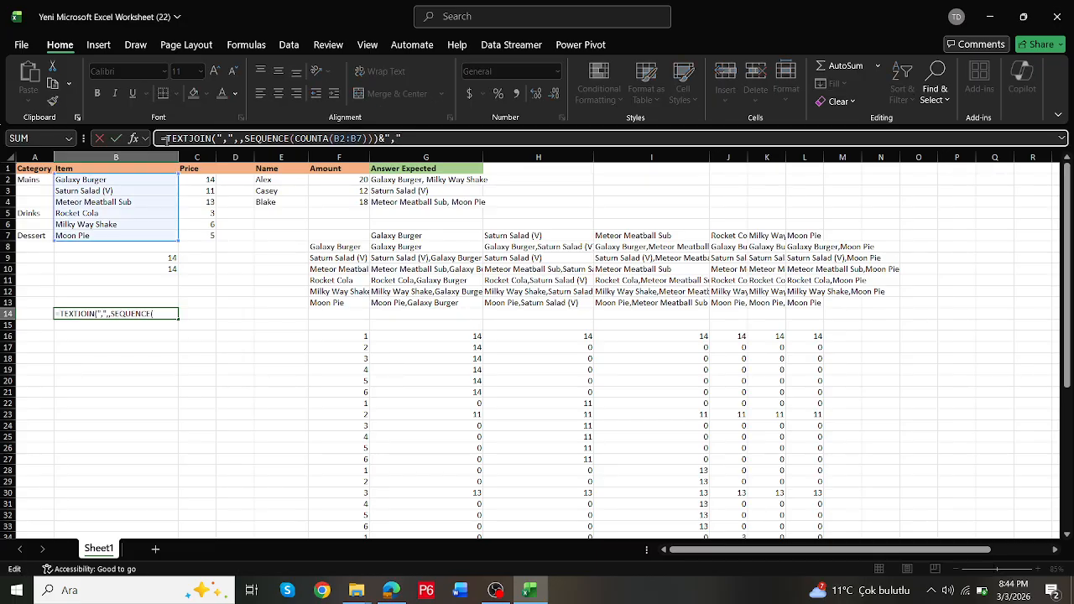
text(re)
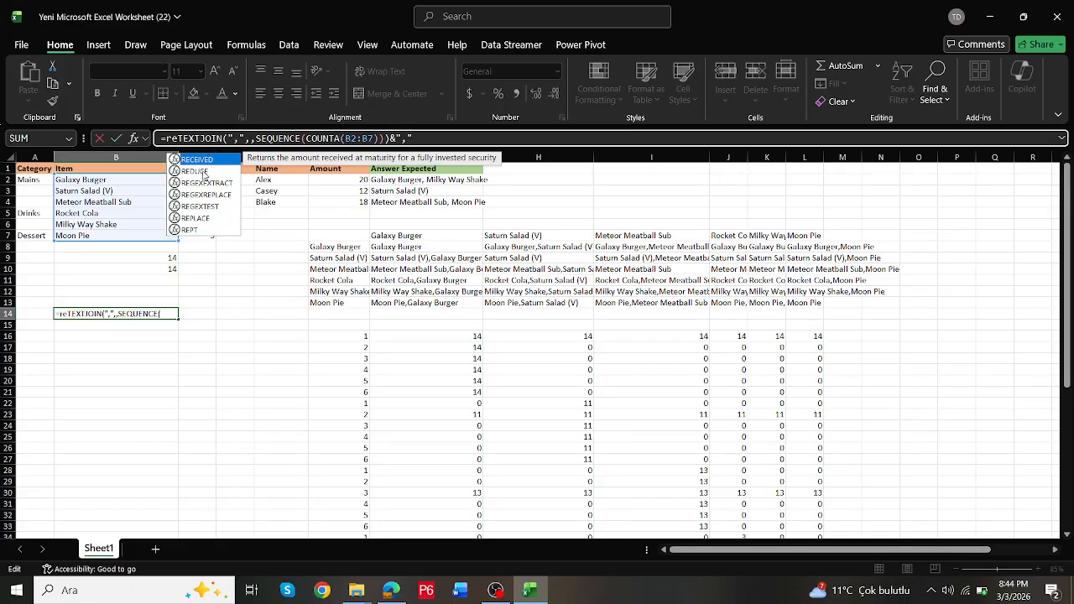
double_click(203, 231)
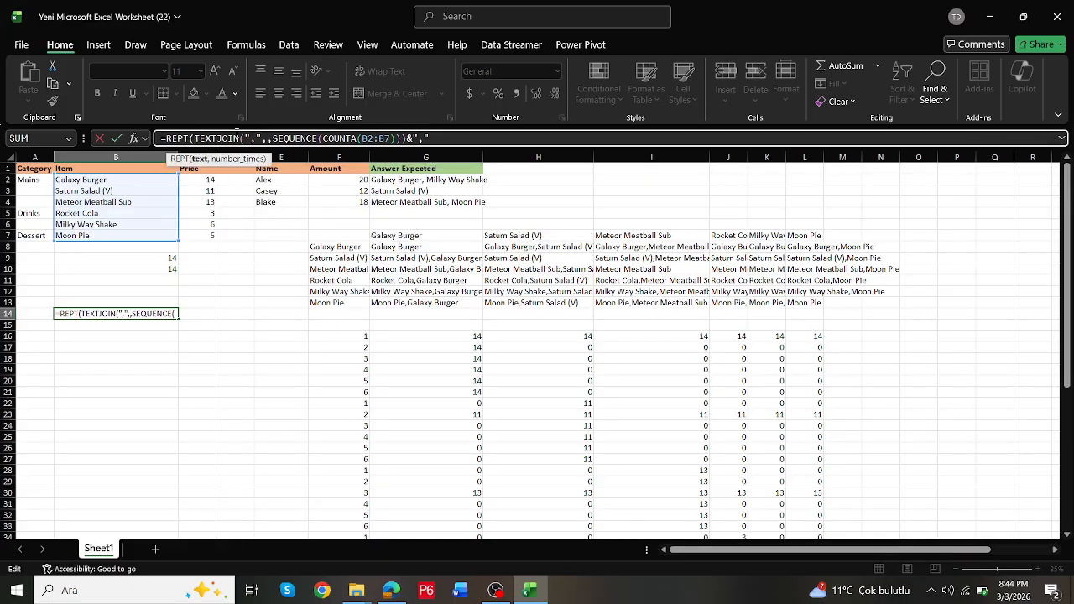
text(,)
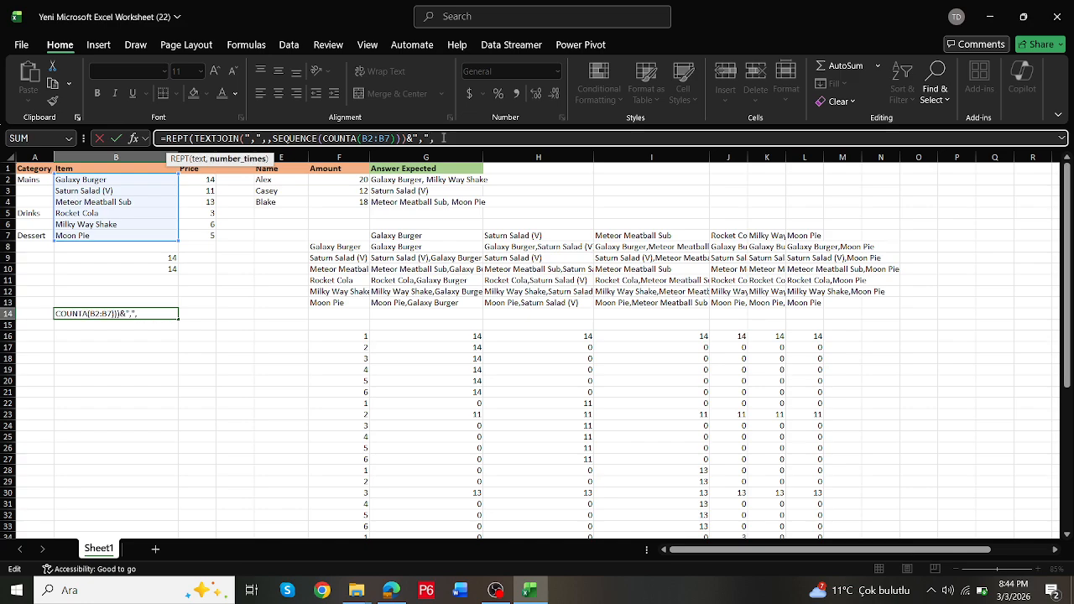
text(coun)
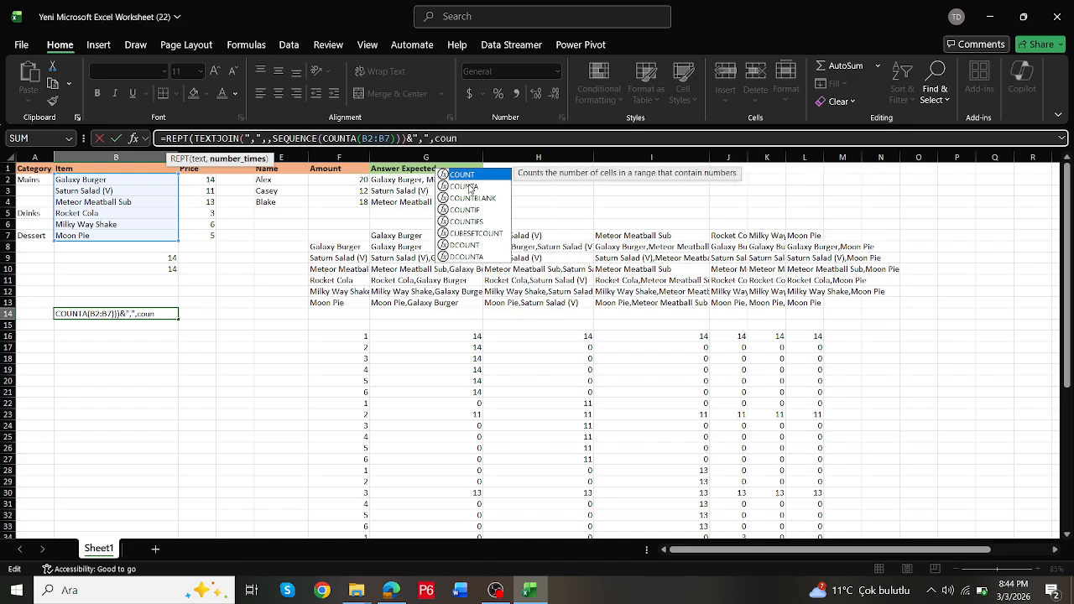
double_click(472, 186)
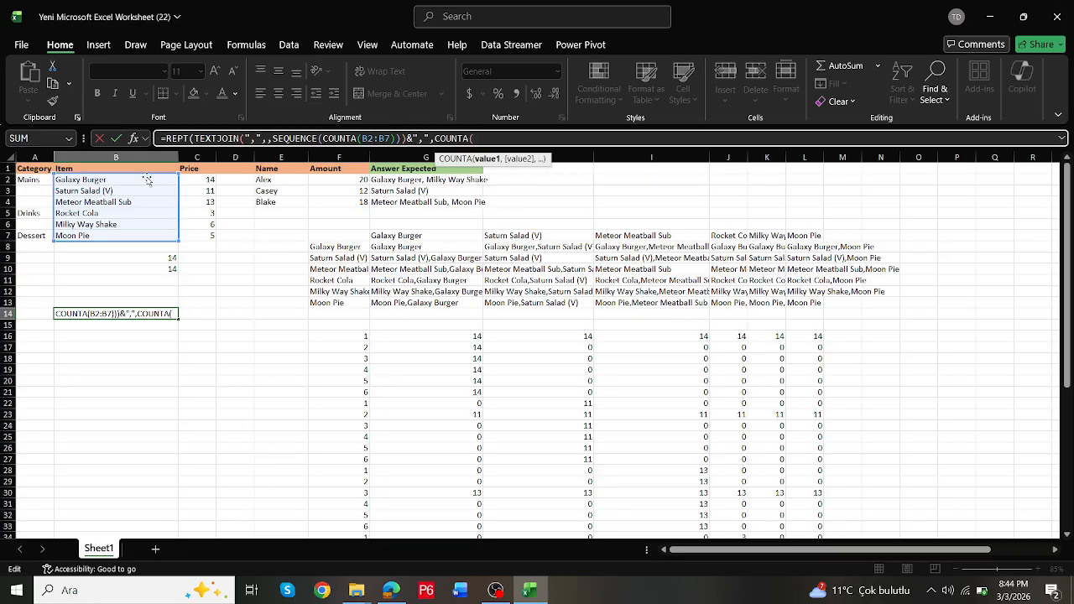
drag(146, 178, 159, 232)
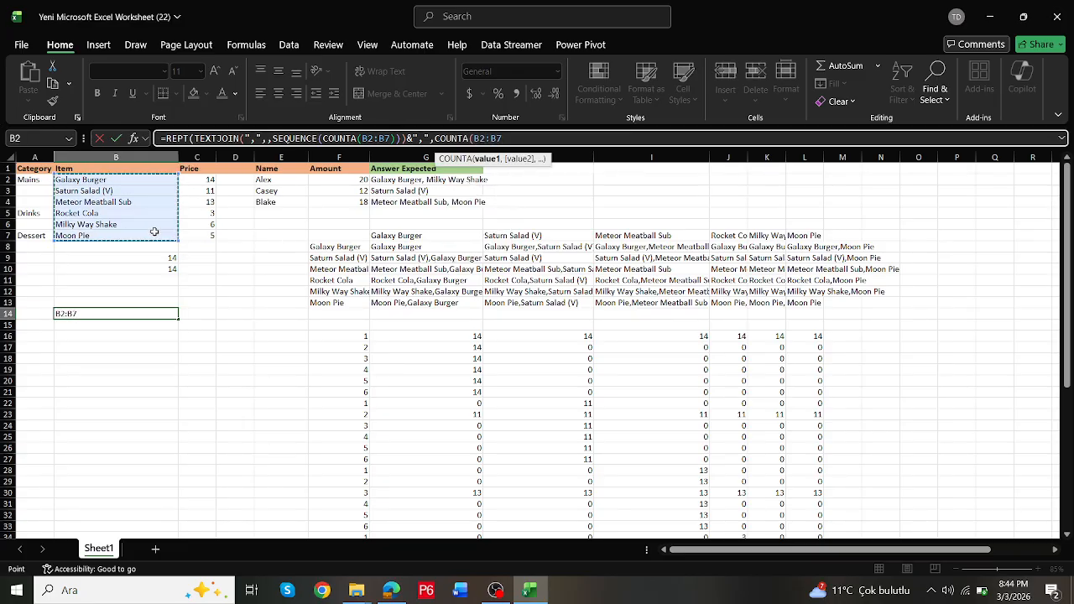
text())
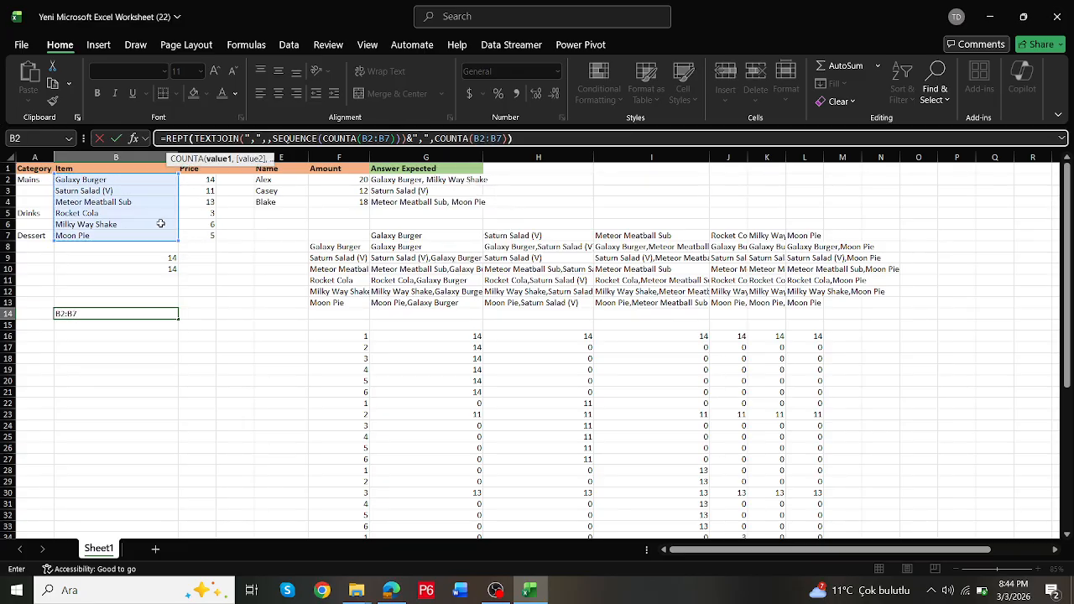
key(Return)
key(Up)
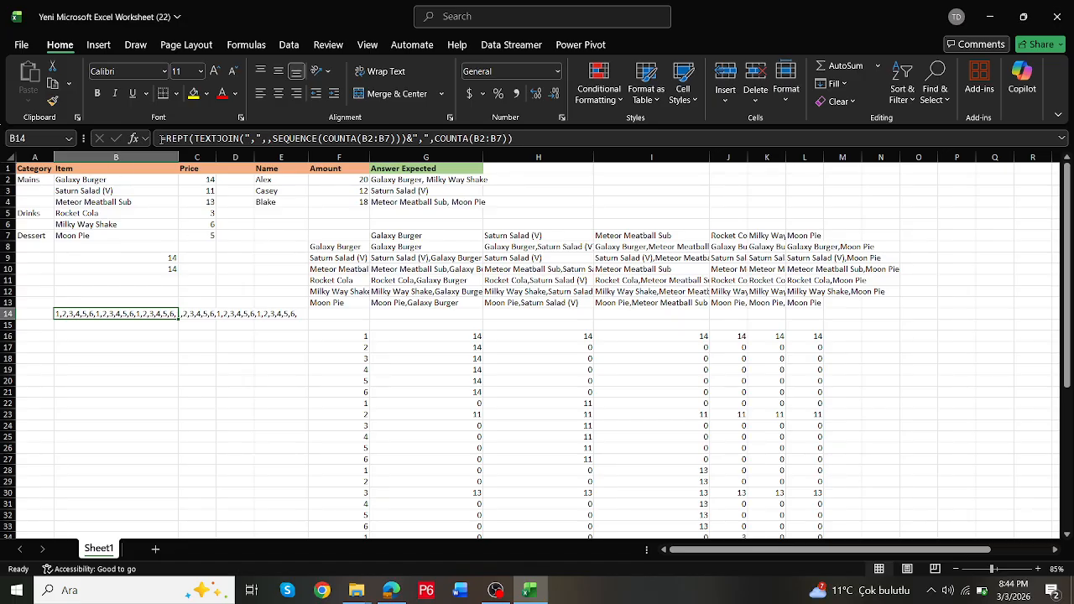
Step: Wrap the B14 REPT formula in TEXTSPLIT with no column delimiter, a comma row delimiter and ignore_empty set to TRUE
click(164, 138)
text(te)
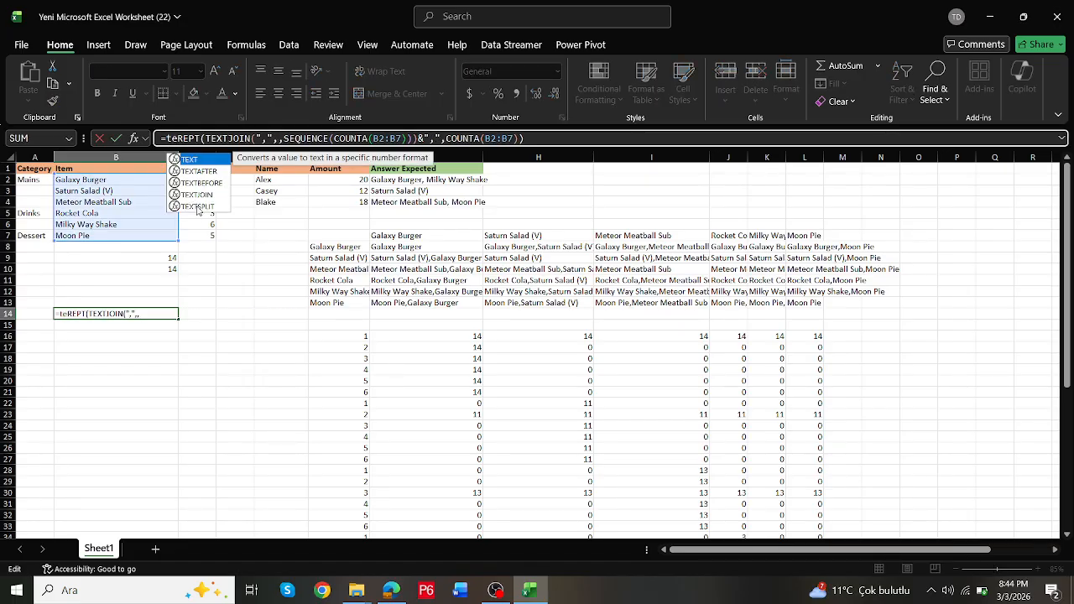
double_click(198, 207)
click(577, 139)
text())
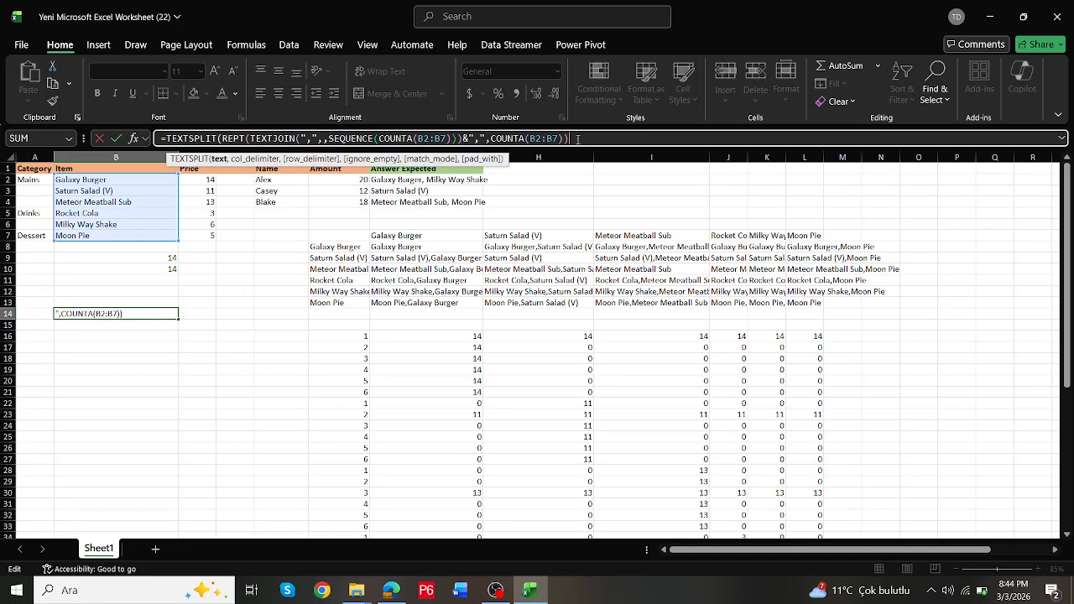
text(,,)
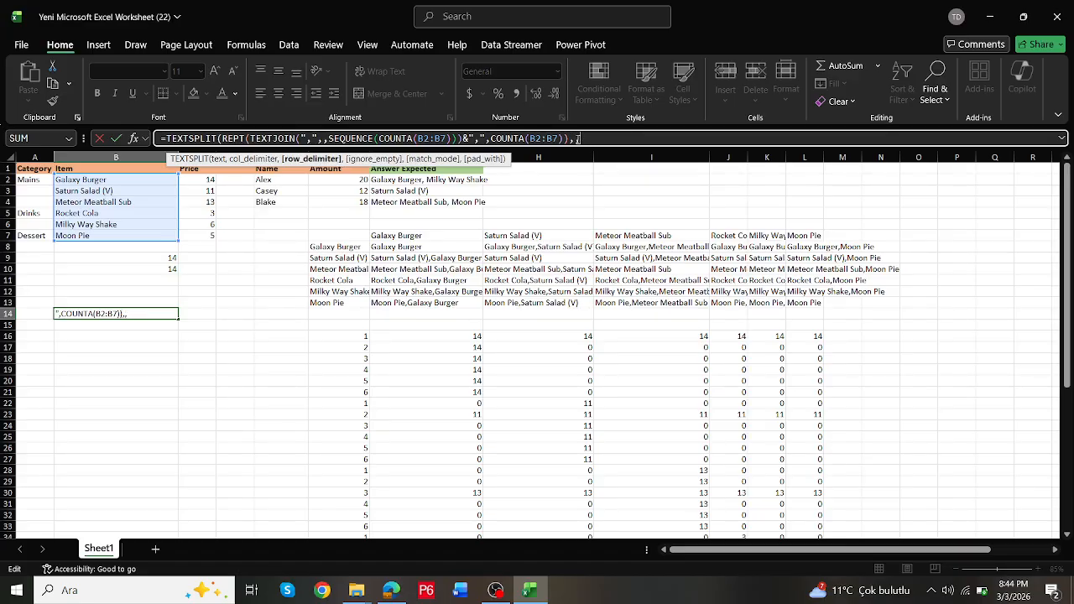
text(",",)
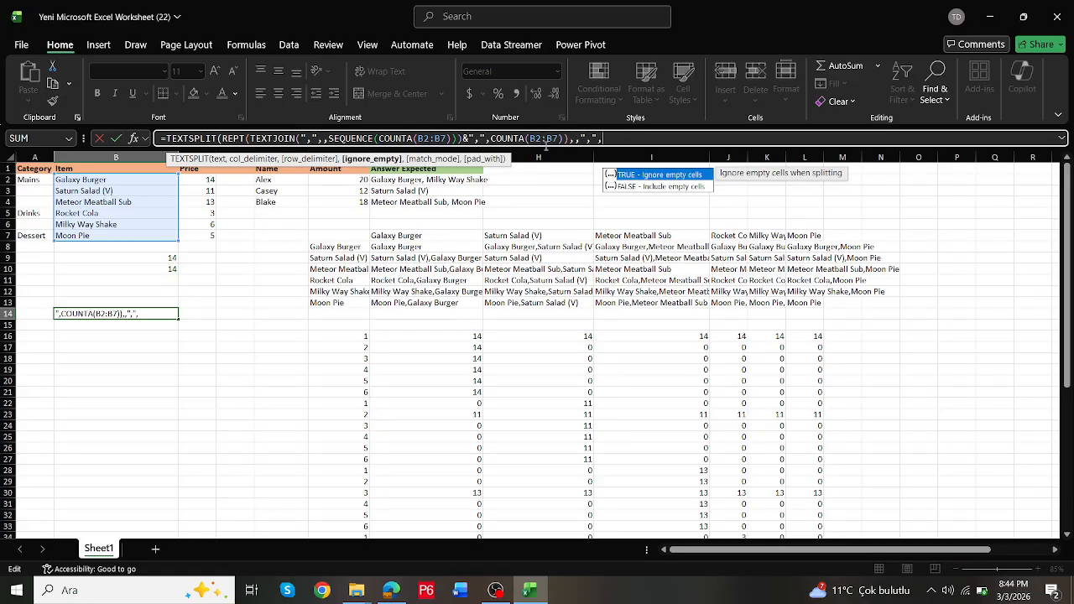
double_click(679, 175)
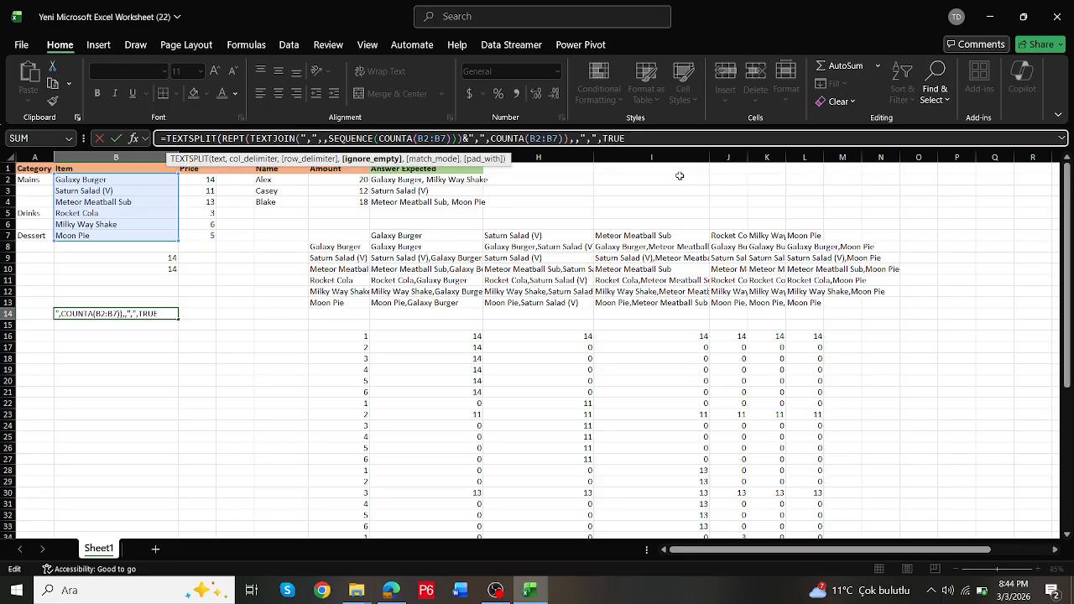
key(Return)
key(Up)
Step: Move the spilled TEXTSPLIT formula from B14 to E16 and check its length against the stacked price rows
scroll(401, 396, down, 4)
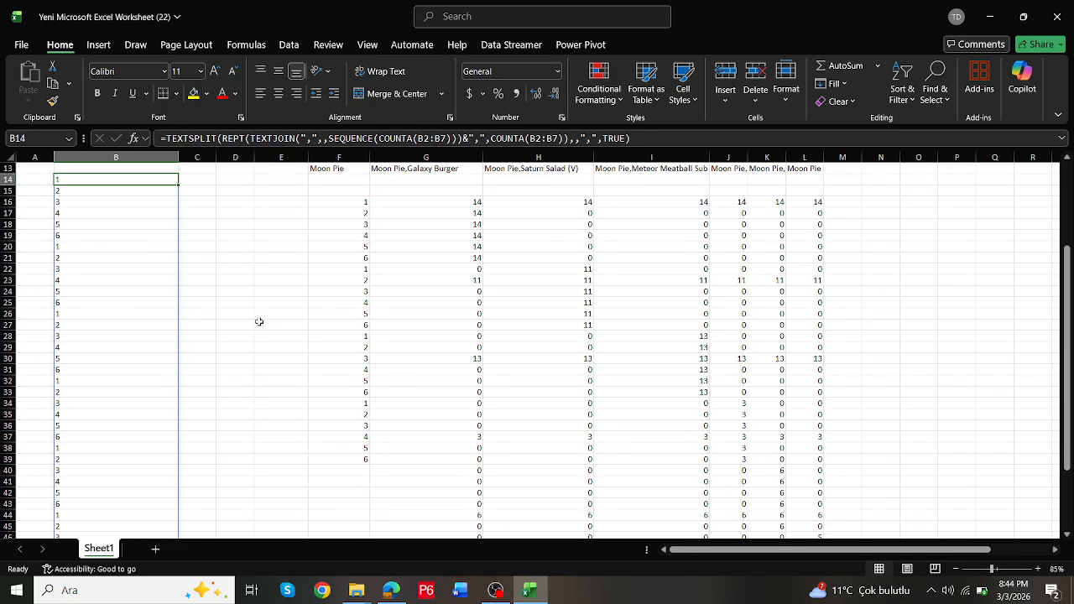
drag(98, 179, 299, 201)
scroll(333, 372, down, 9)
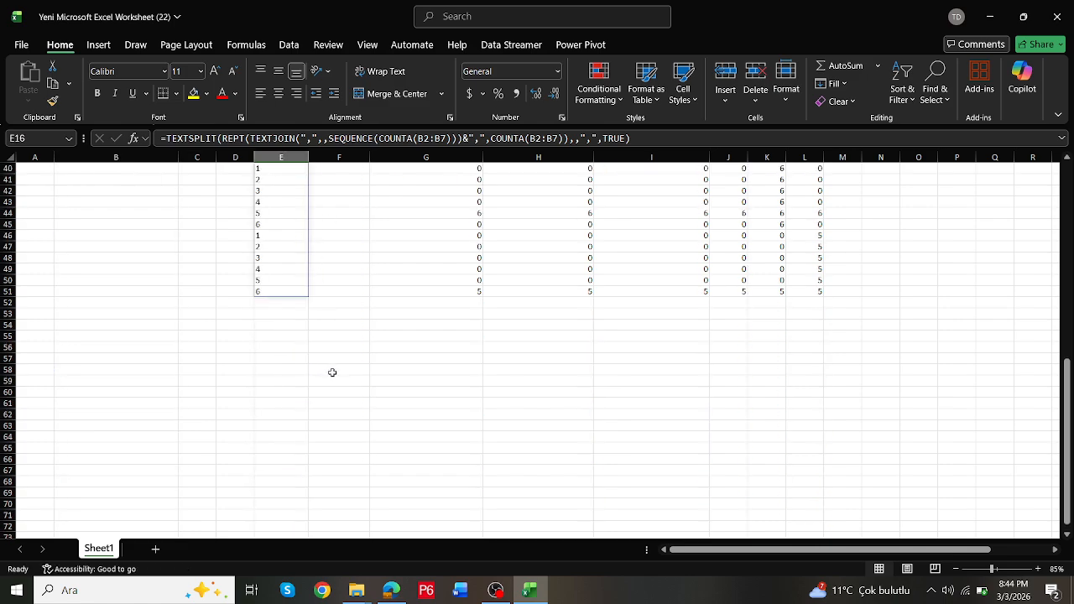
scroll(328, 364, up, 10)
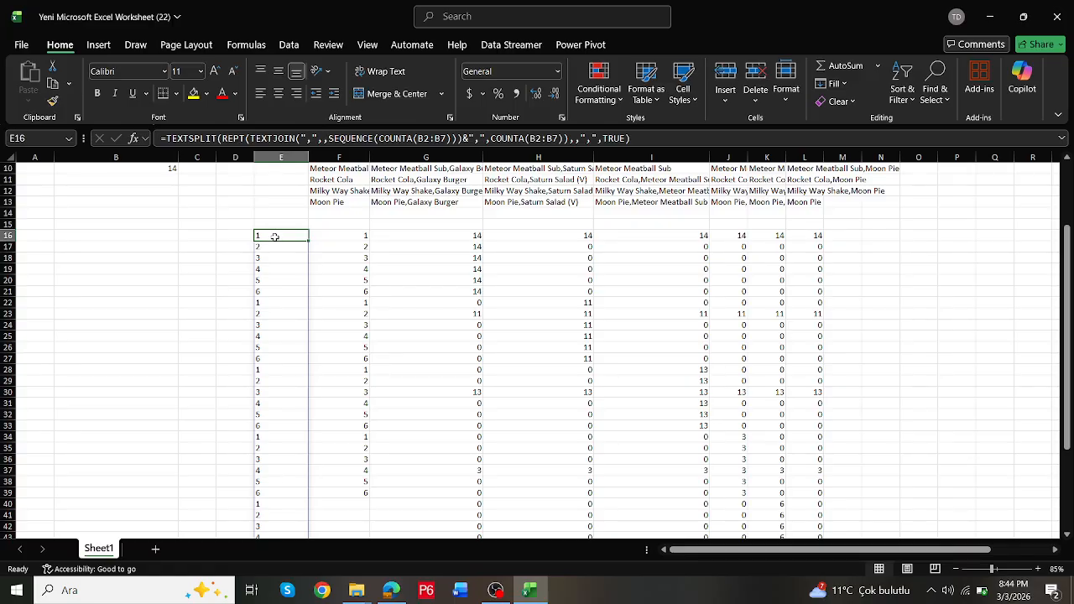
Step: Wrap the E16 TEXTSPLIT formula in VALUE to convert the split text into numbers
click(164, 139)
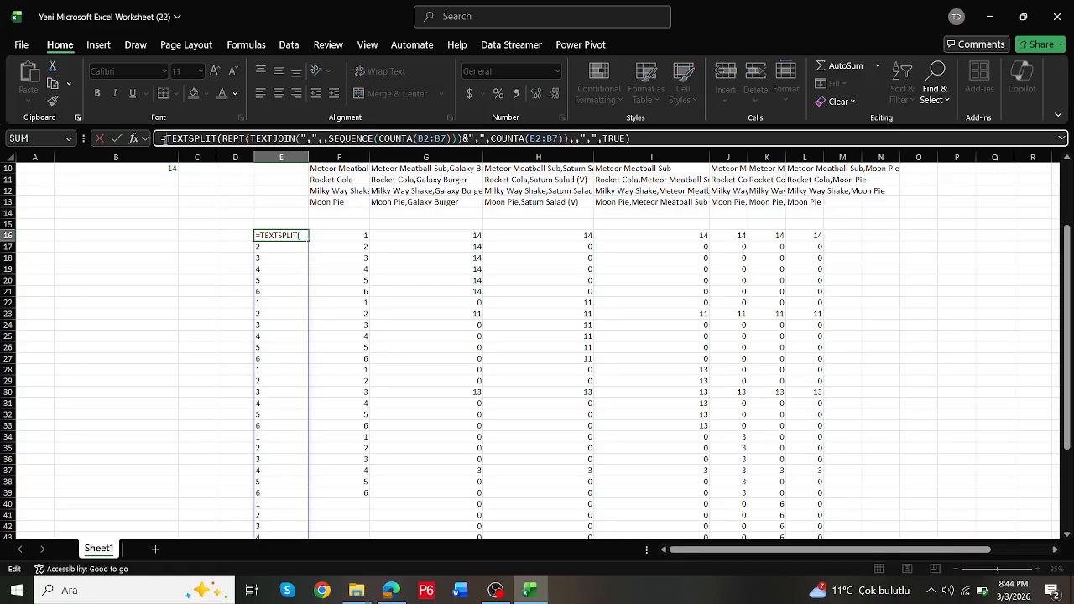
text(VALUE()
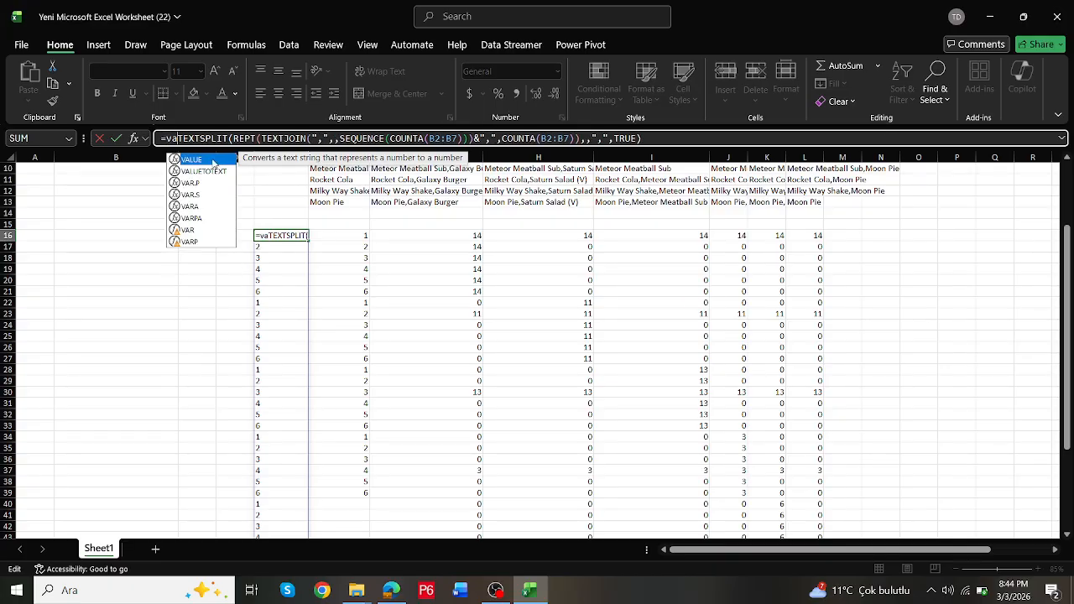
click(702, 137)
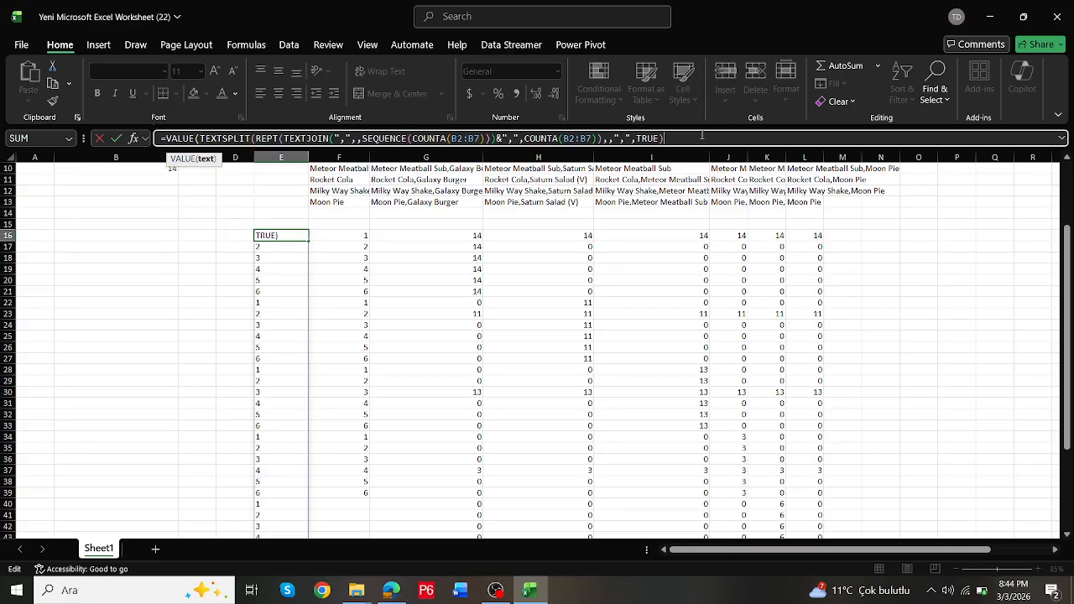
text())
key(ctrl+Return)
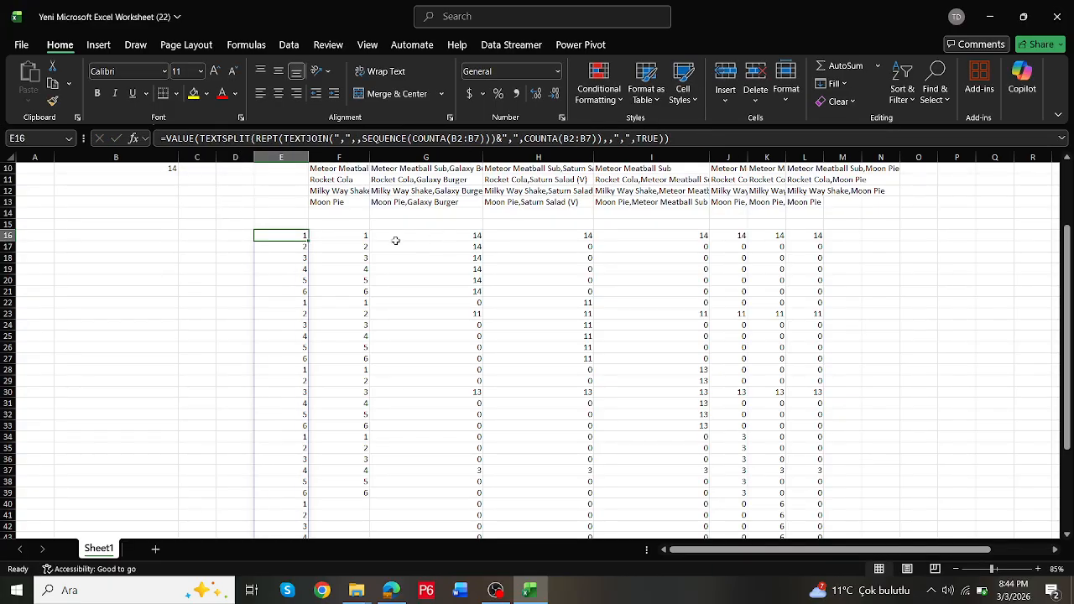
Step: Delete the manually entered numbers in F16:F39 and move the VALUE formula from E16 to F16
drag(354, 236, 368, 496)
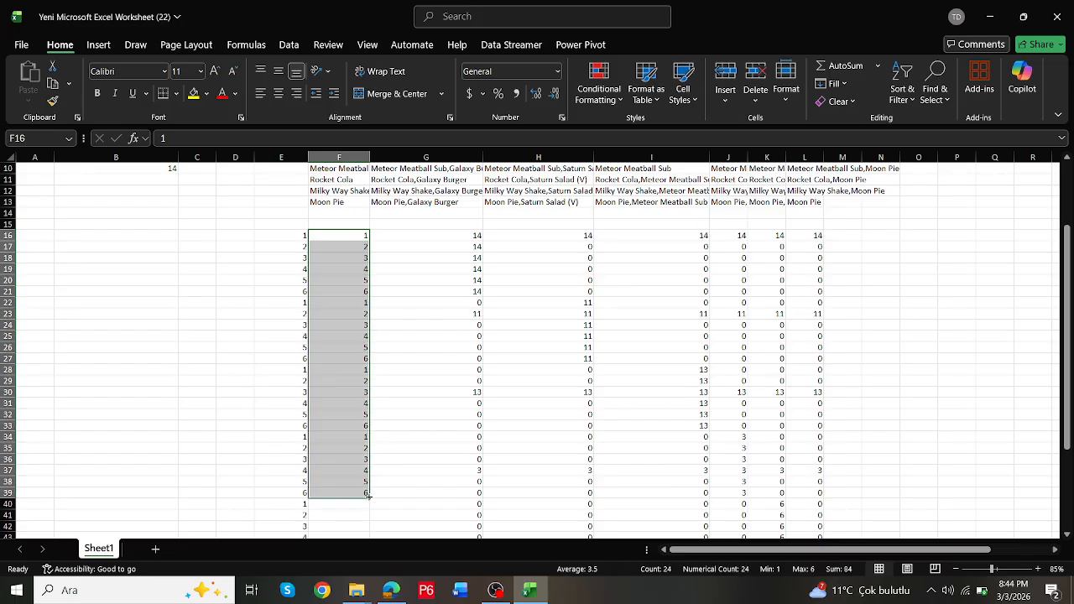
key(Delete)
click(291, 260)
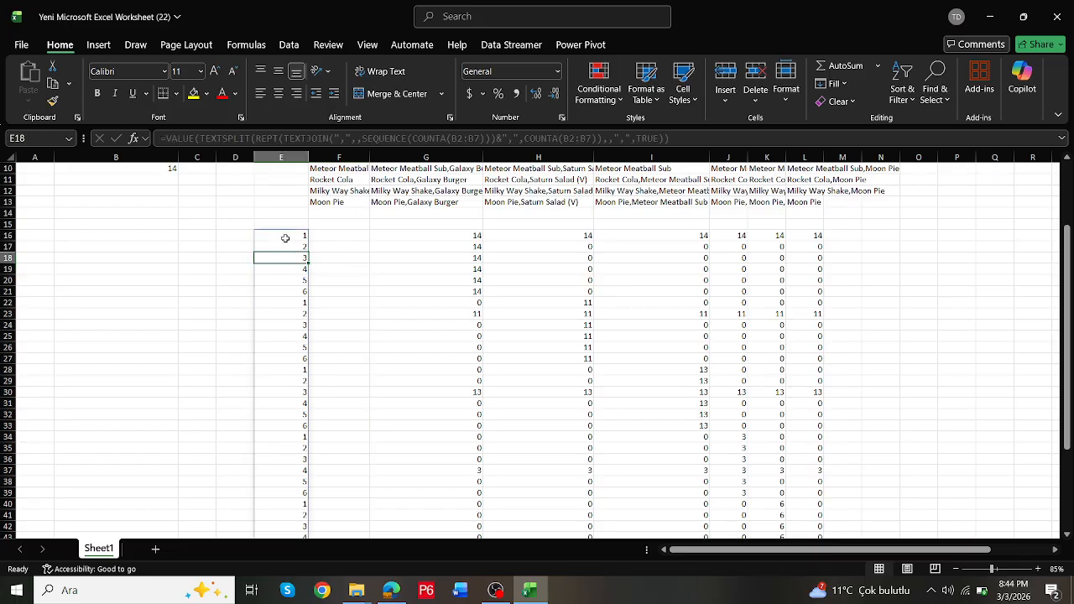
click(285, 239)
drag(289, 231, 339, 233)
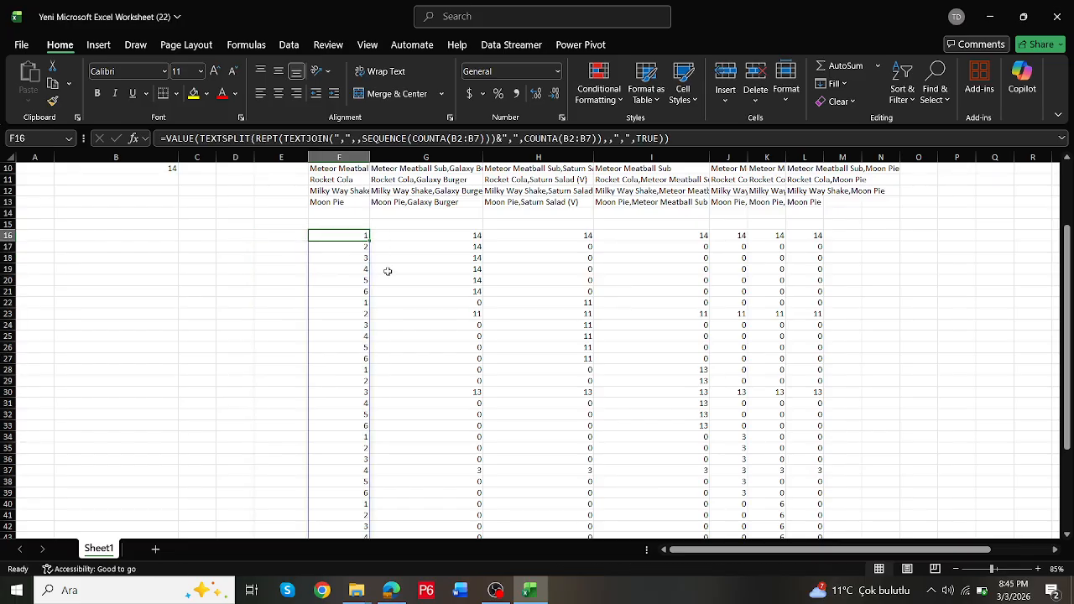
Step: Compare the first stacked price block, G16:L21, with the item-pair grid in G8:L13, row by row
click(426, 235)
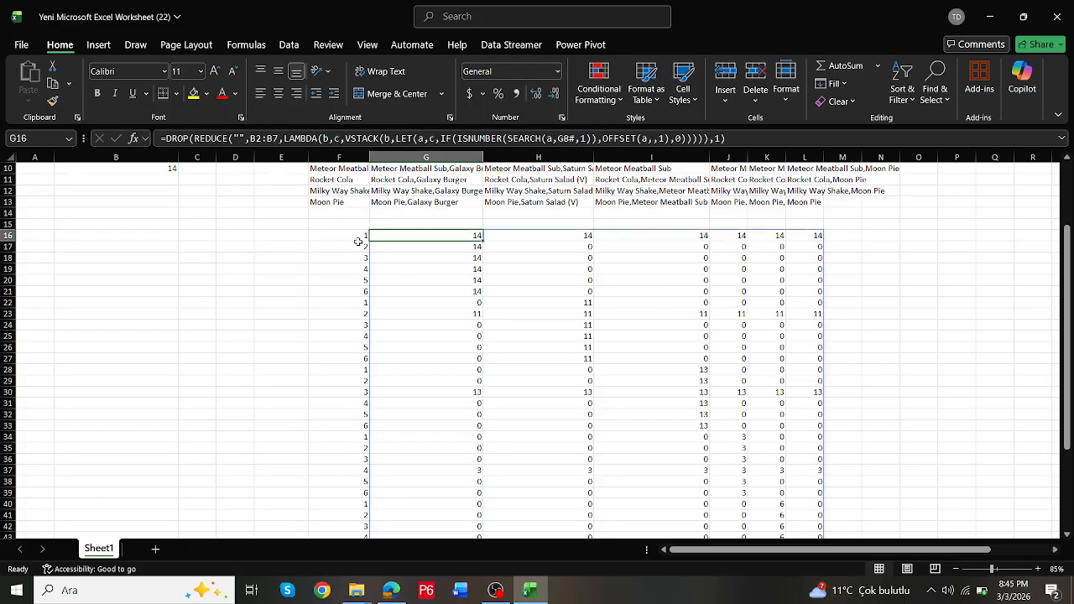
drag(359, 236, 813, 235)
scroll(486, 318, up, 3)
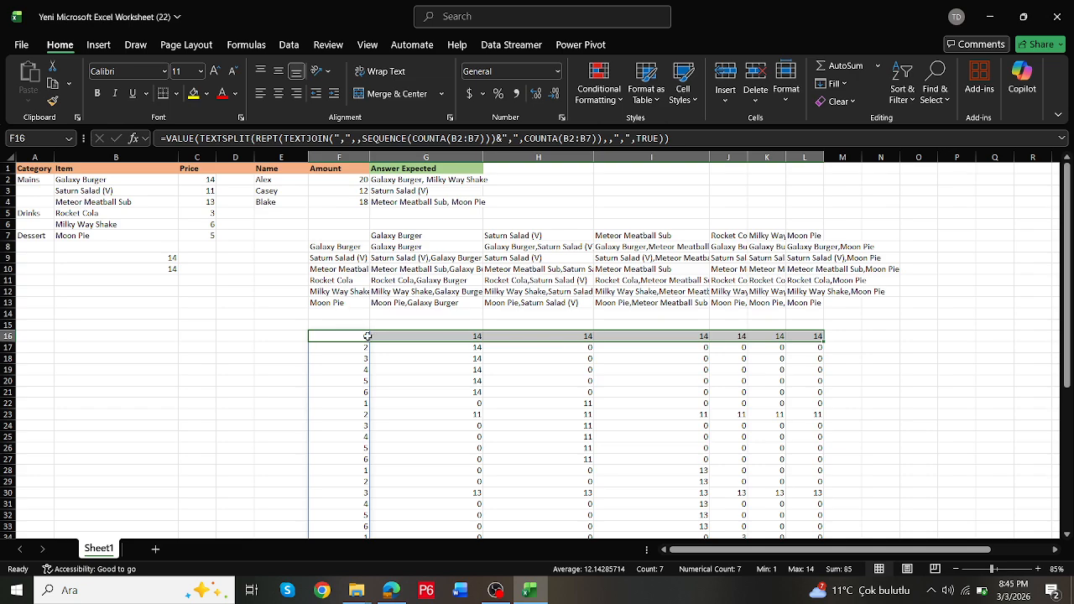
drag(406, 246, 812, 247)
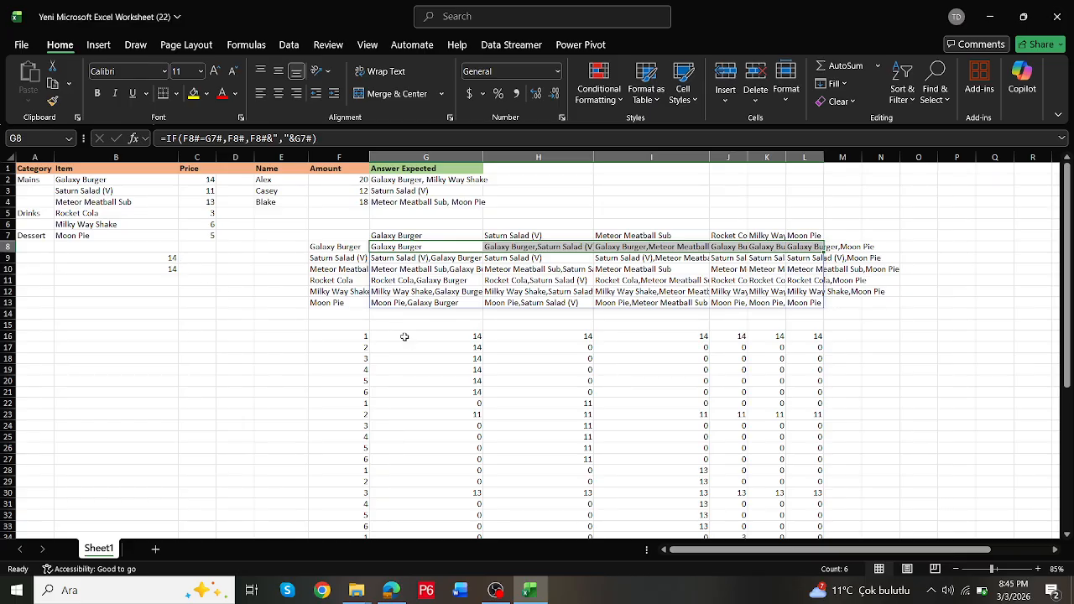
drag(403, 336, 818, 337)
drag(391, 347, 797, 346)
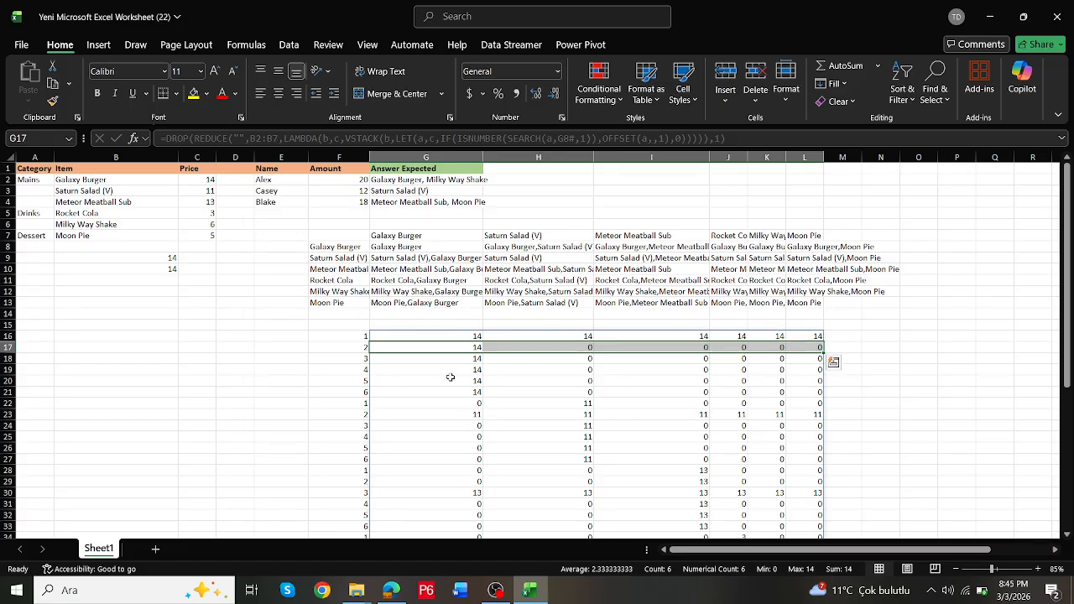
click(384, 338)
drag(384, 338, 394, 386)
drag(495, 390, 804, 394)
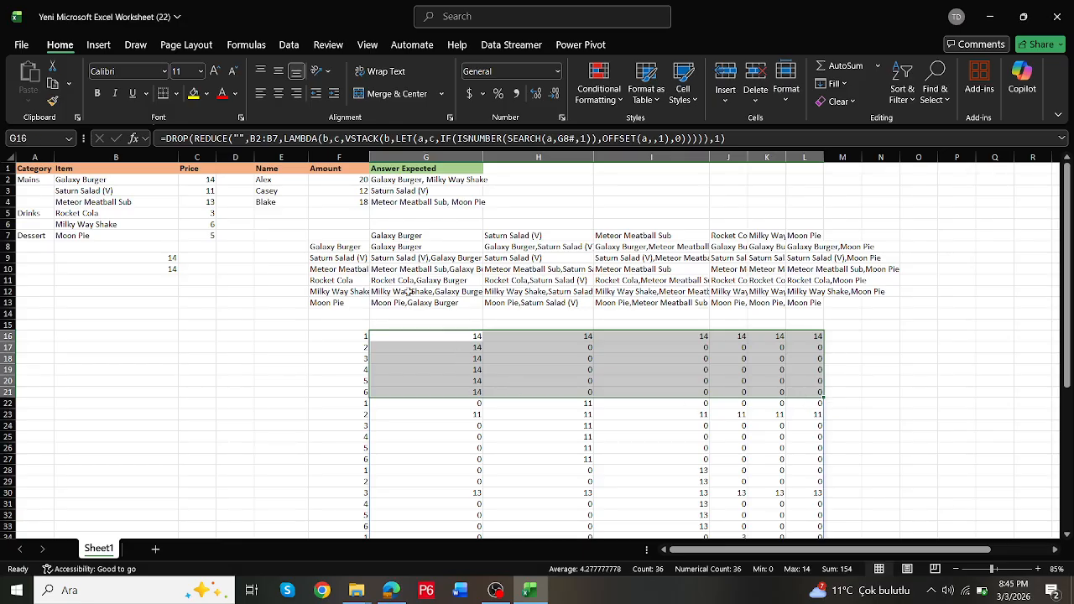
click(417, 258)
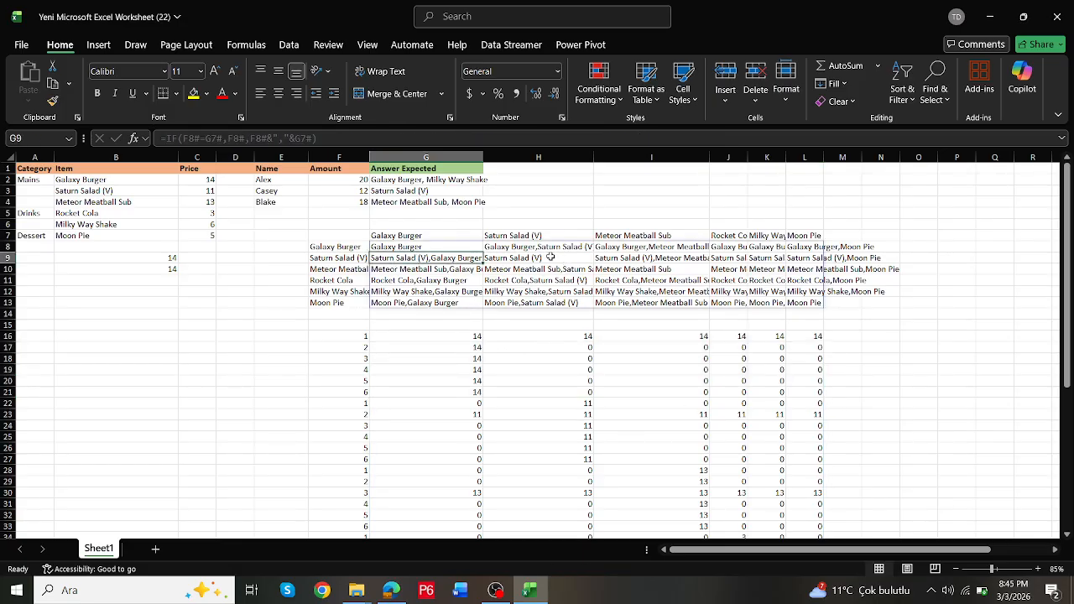
drag(551, 257, 812, 297)
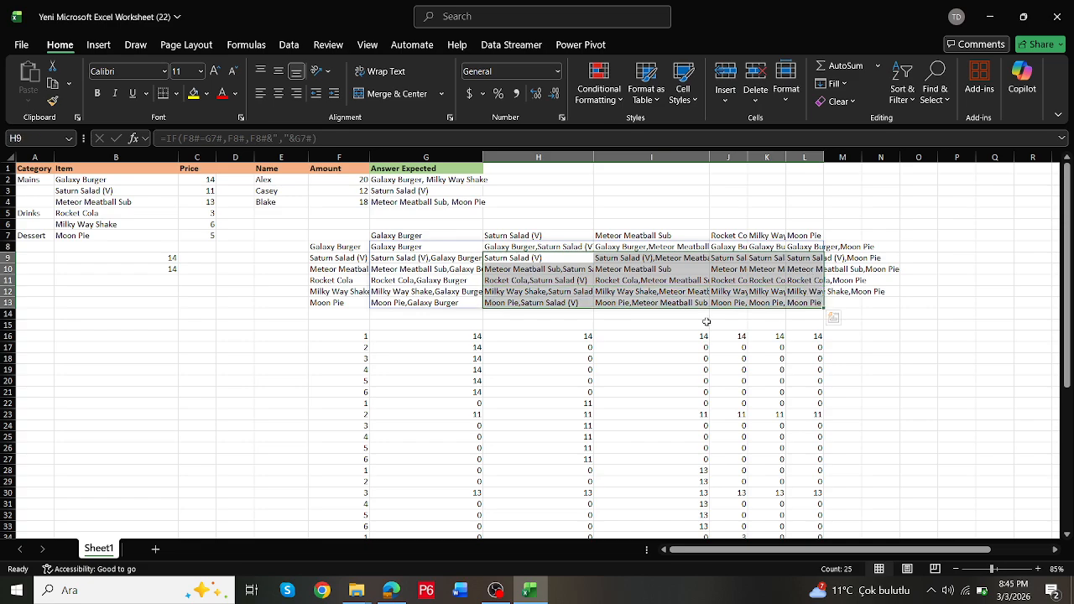
click(468, 361)
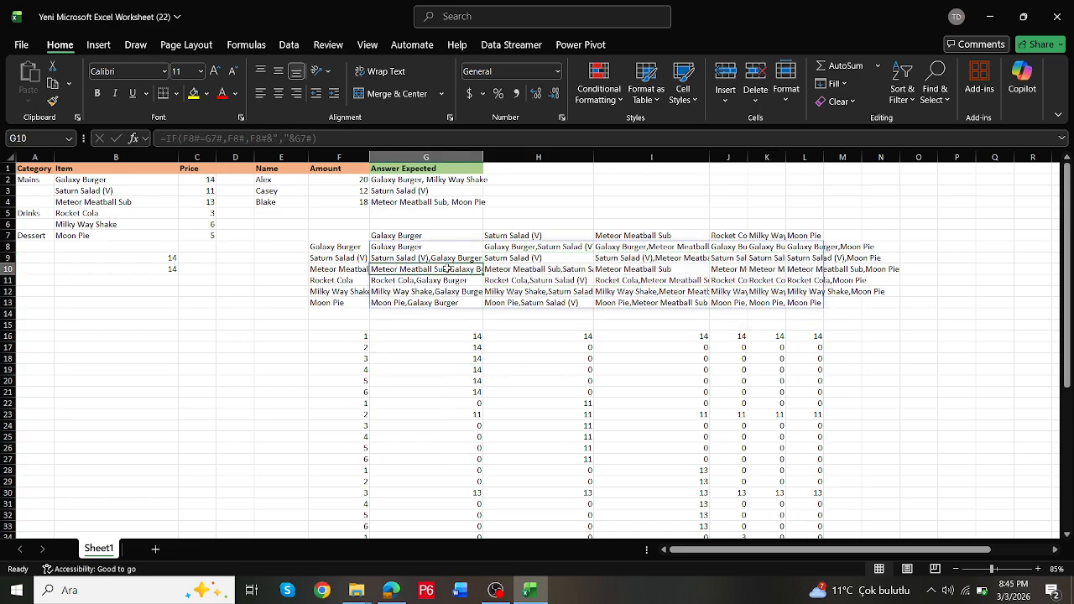
Step: Examine the stacked price rows as successive six-row blocks: G16:L21, G22:L27 and G28:L33
click(387, 404)
drag(387, 403, 818, 471)
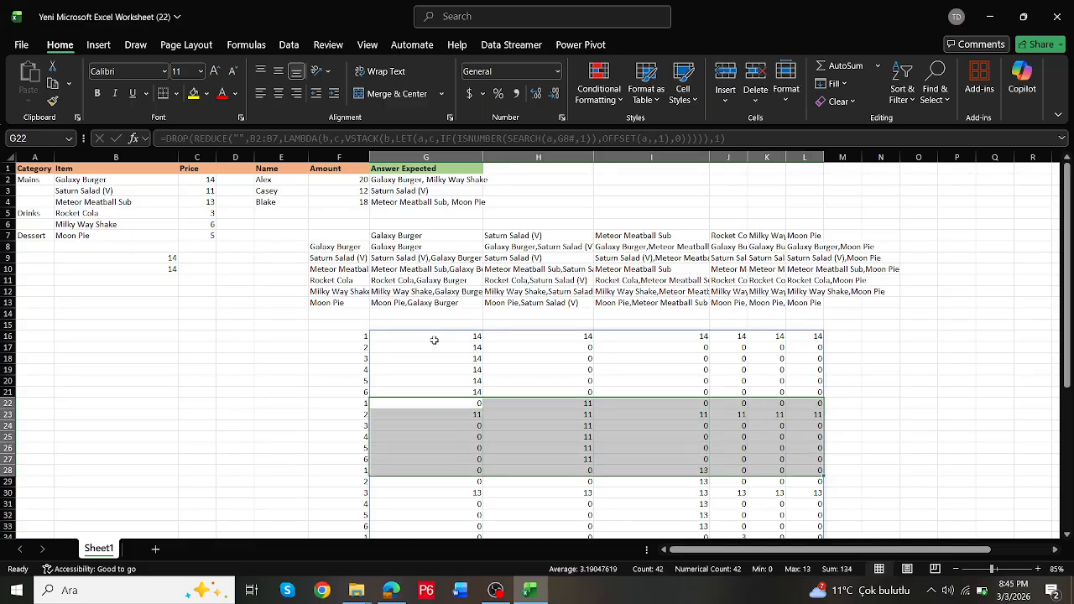
drag(385, 336, 807, 397)
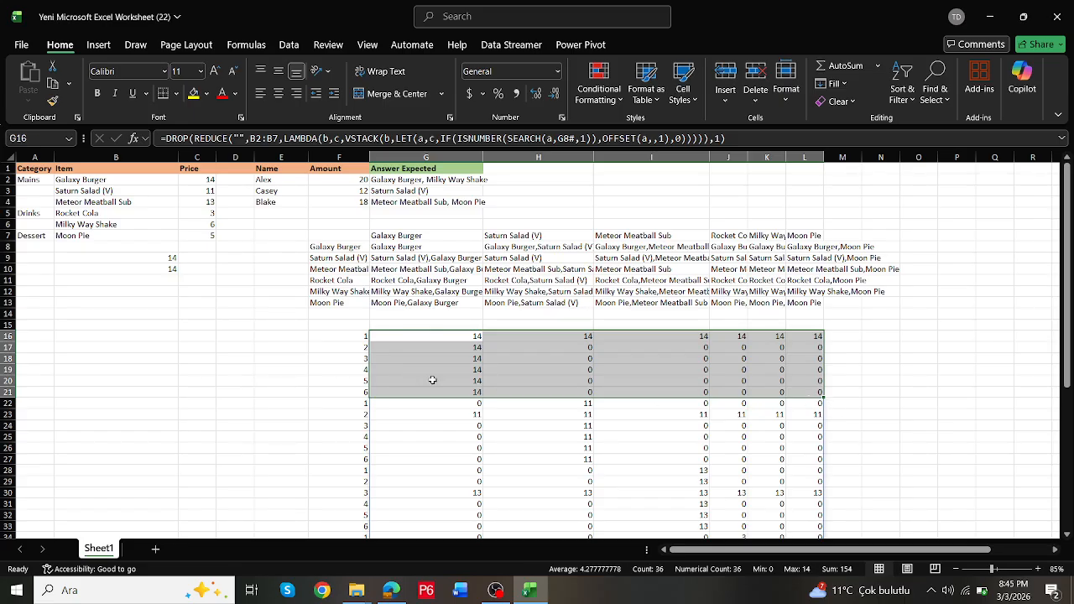
drag(369, 406, 810, 463)
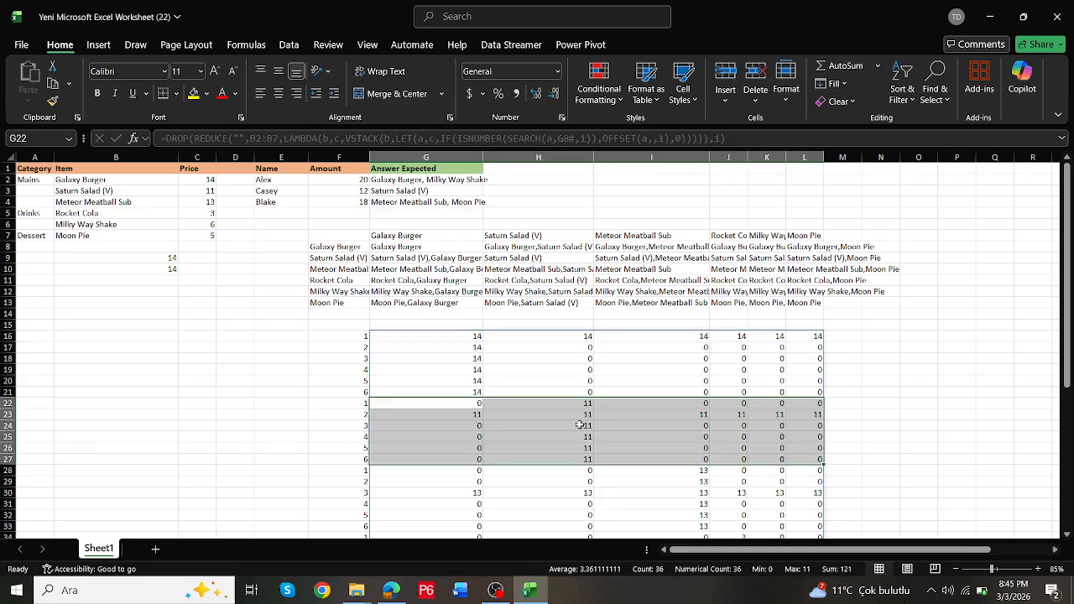
scroll(430, 419, down, 2)
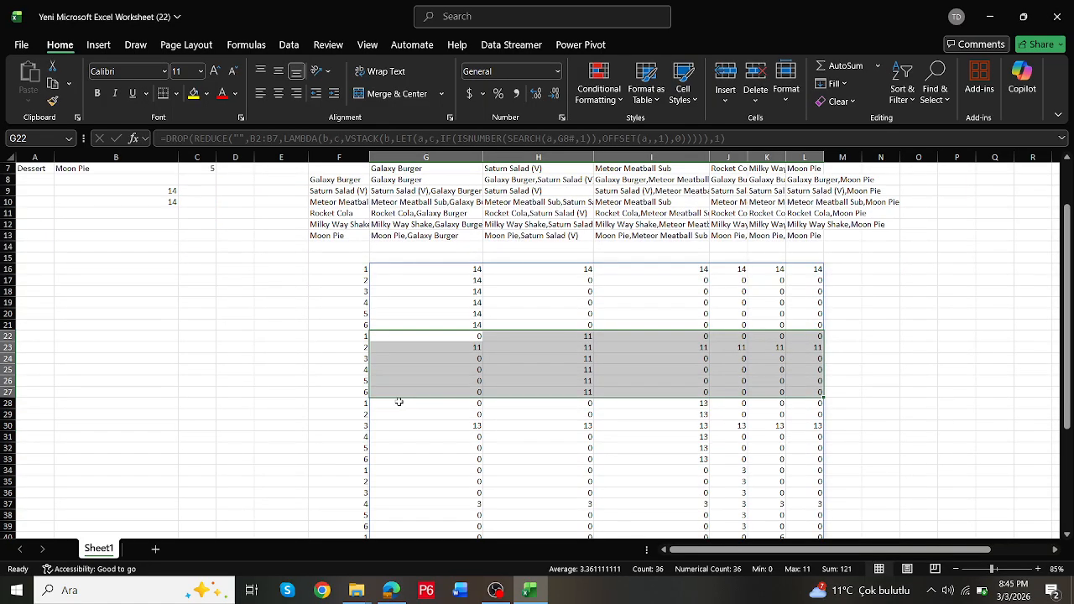
drag(389, 403, 831, 475)
scroll(565, 411, up, 1)
scroll(565, 412, up, 1)
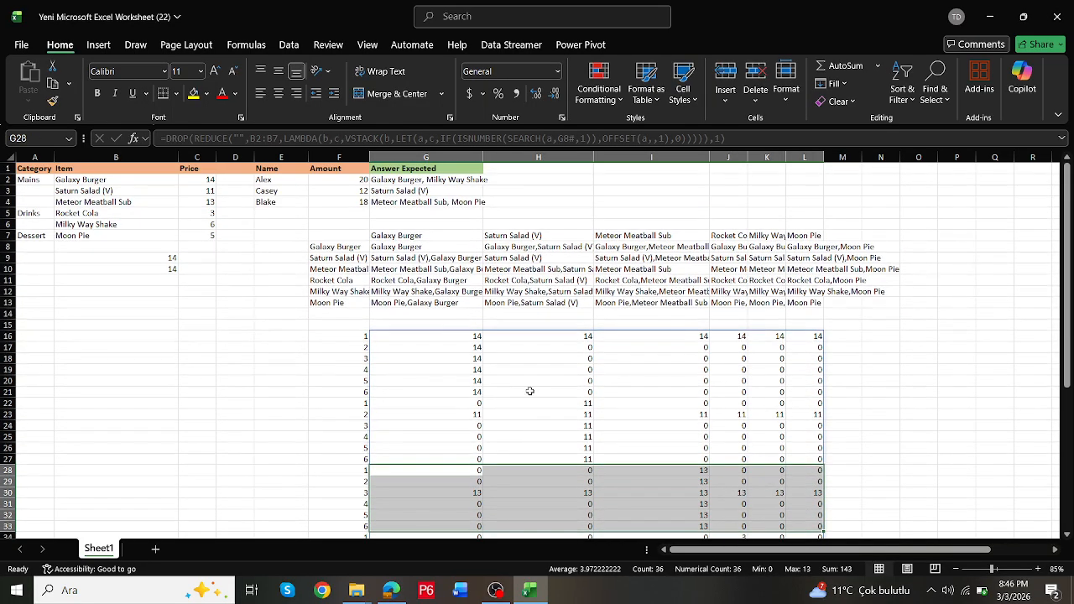
Step: Compare corresponding cells in column G across the stacked six-row price blocks, starting from G16
click(470, 335)
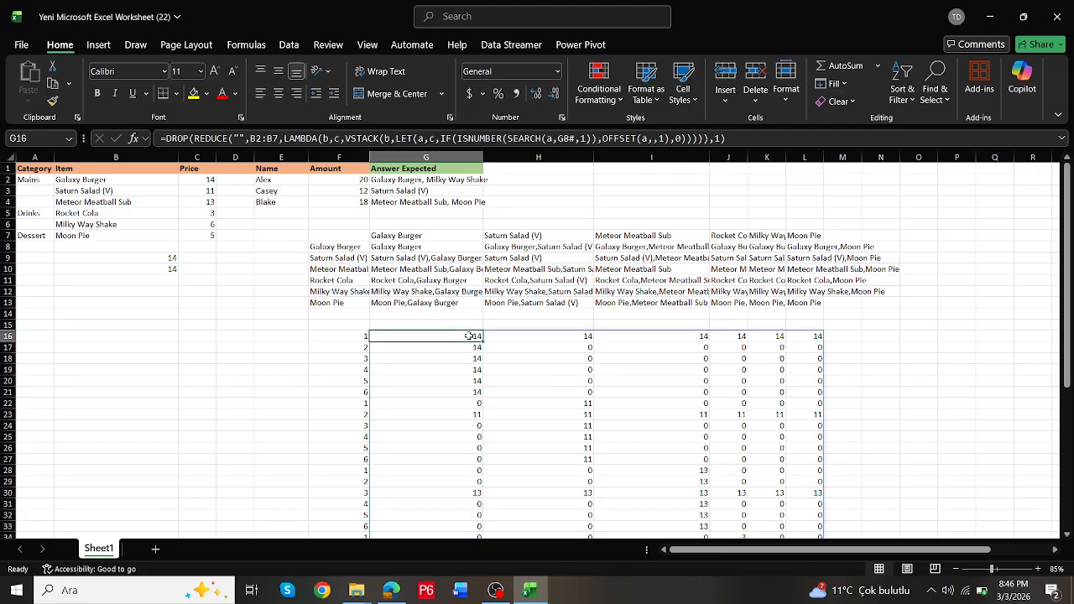
scroll(470, 335, down, 2)
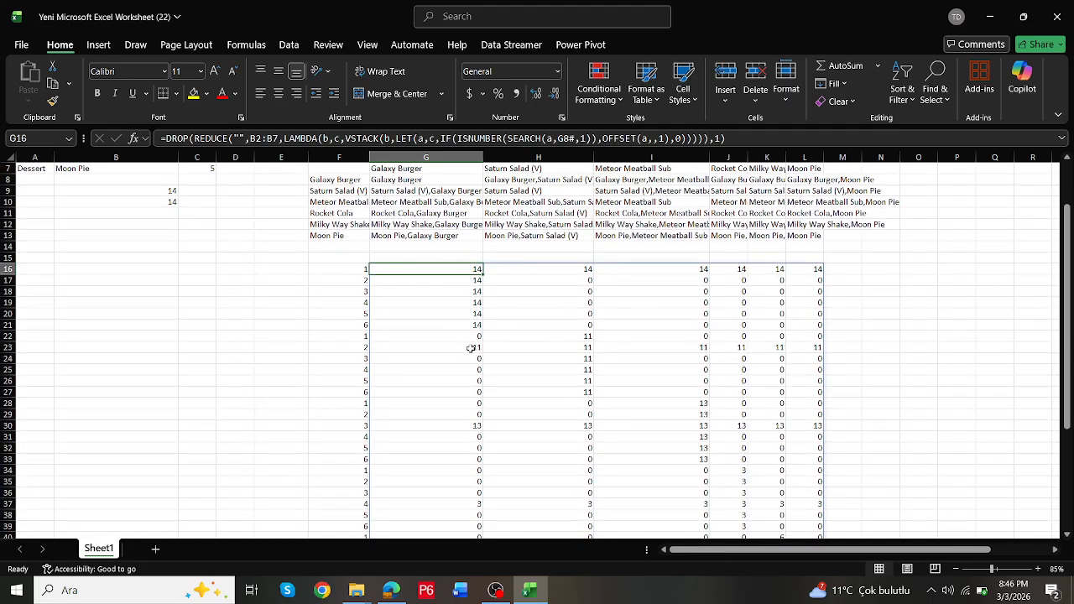
scroll(470, 353, up, 2)
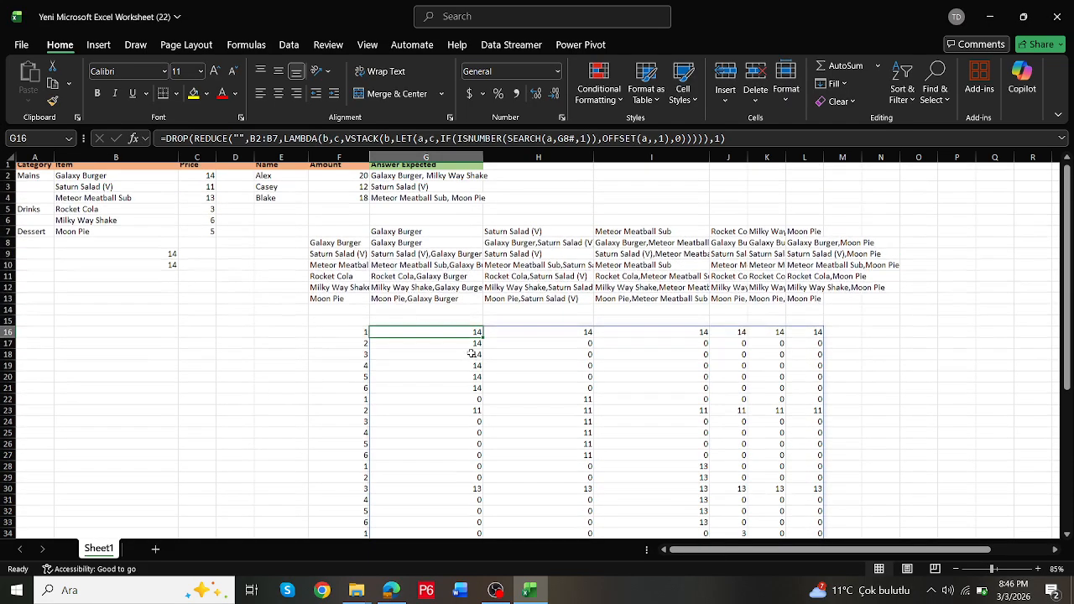
ctrl+click(452, 415)
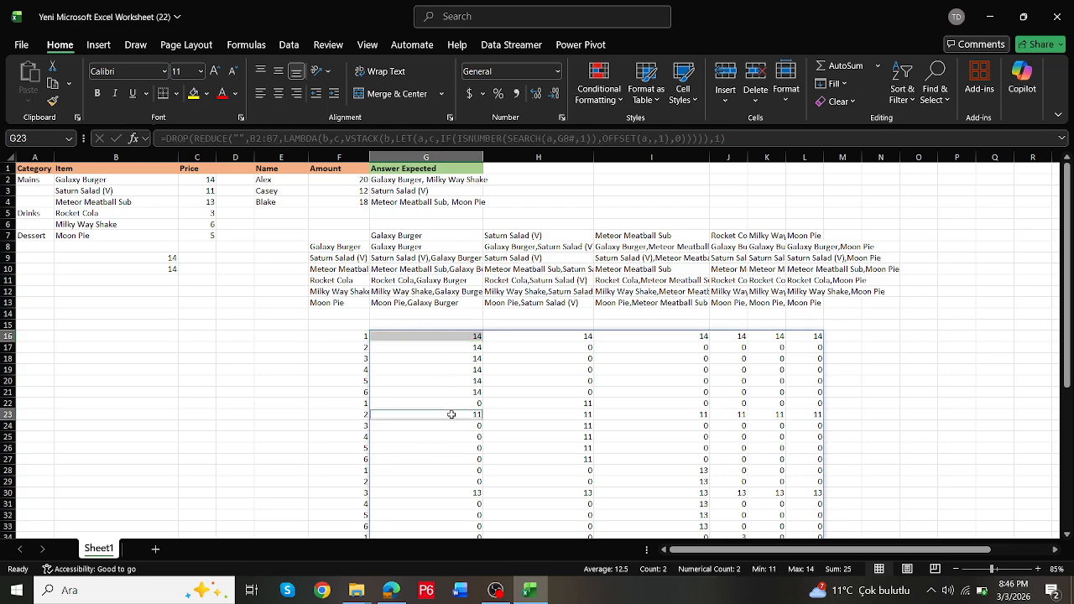
scroll(453, 415, down, 3)
ctrl+click(420, 370)
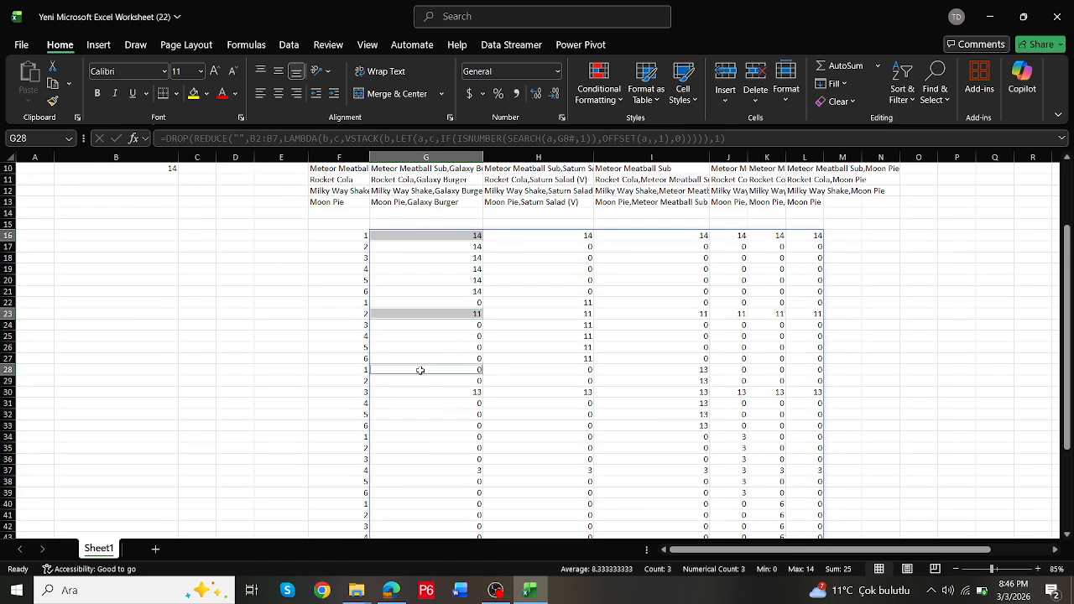
scroll(421, 370, up, 2)
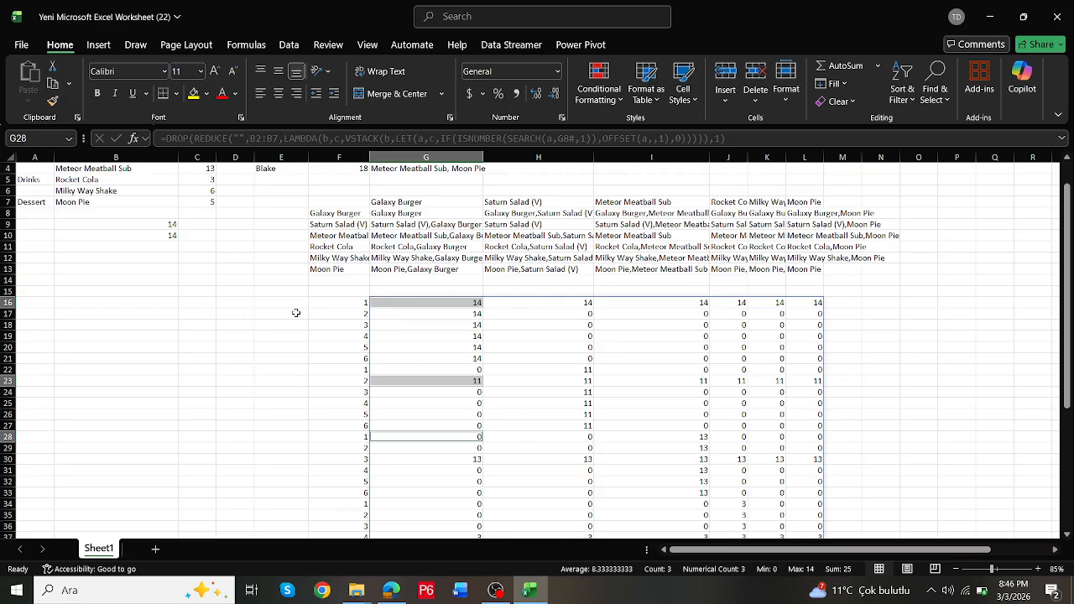
Step: Count the menu items in D16 with the formula =COUNTA(B2:B7)
click(234, 303)
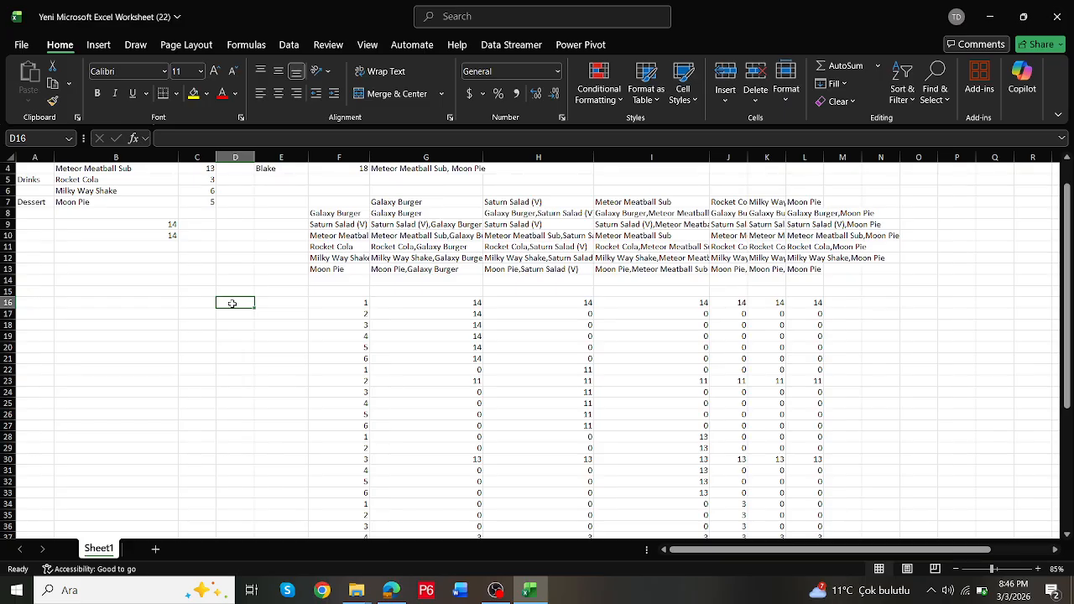
text(=)
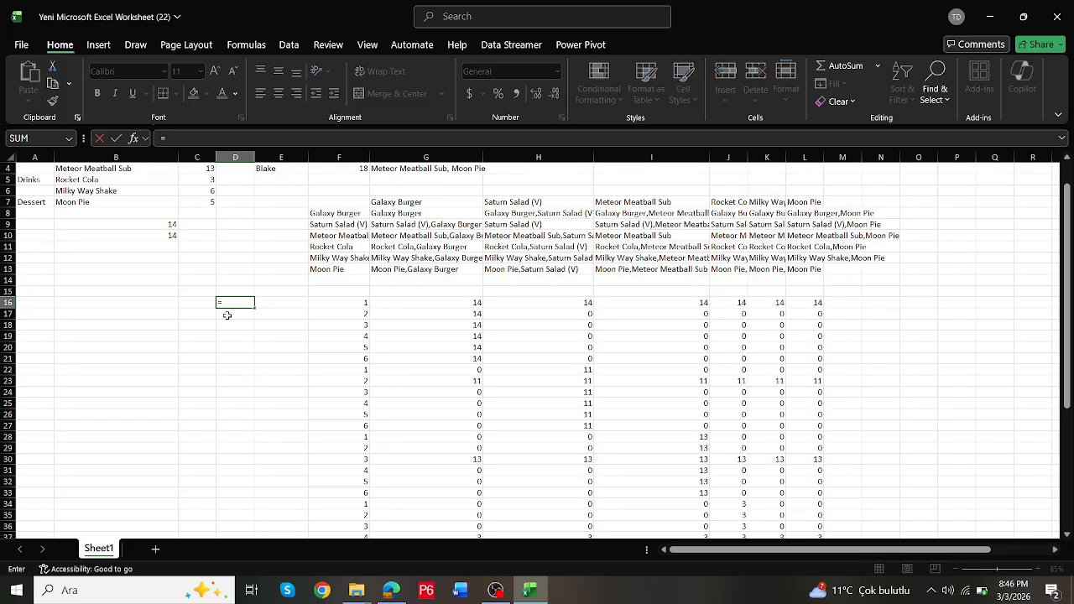
text(coun)
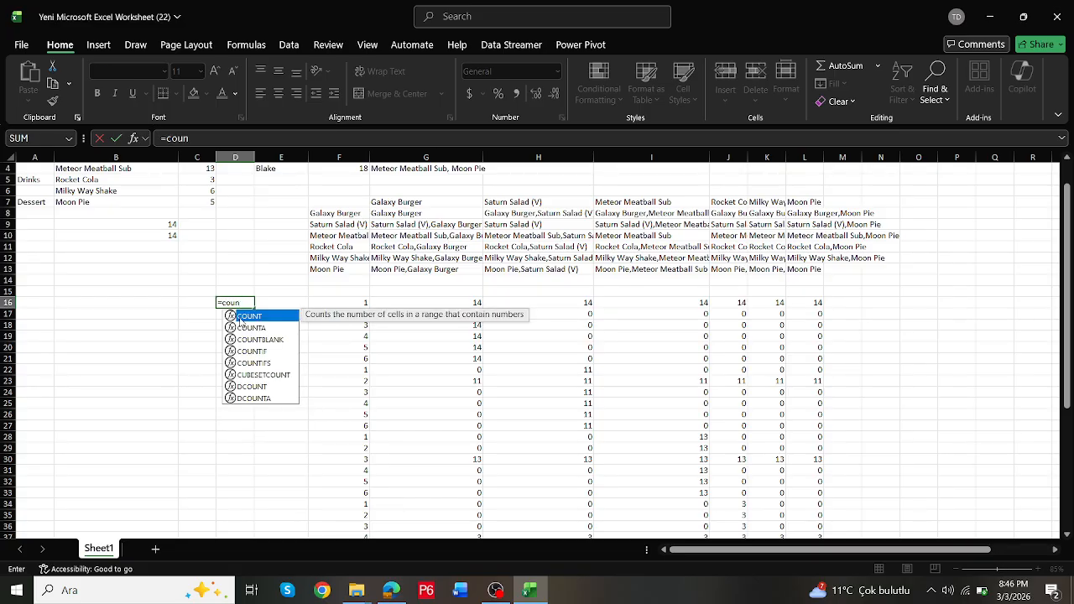
double_click(243, 327)
scroll(227, 336, up, 1)
click(203, 180)
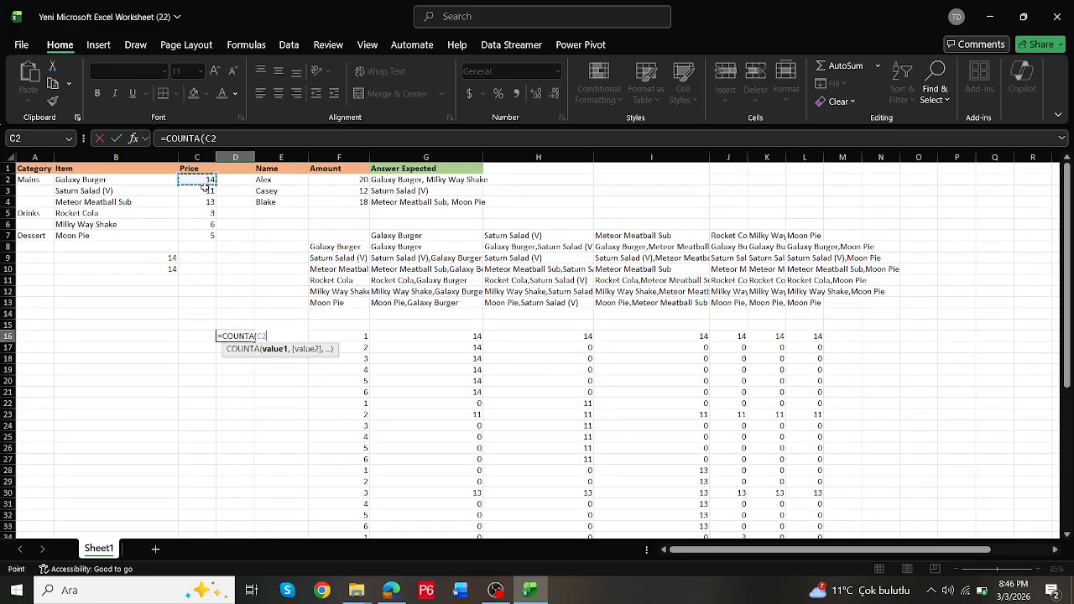
drag(124, 179, 134, 231)
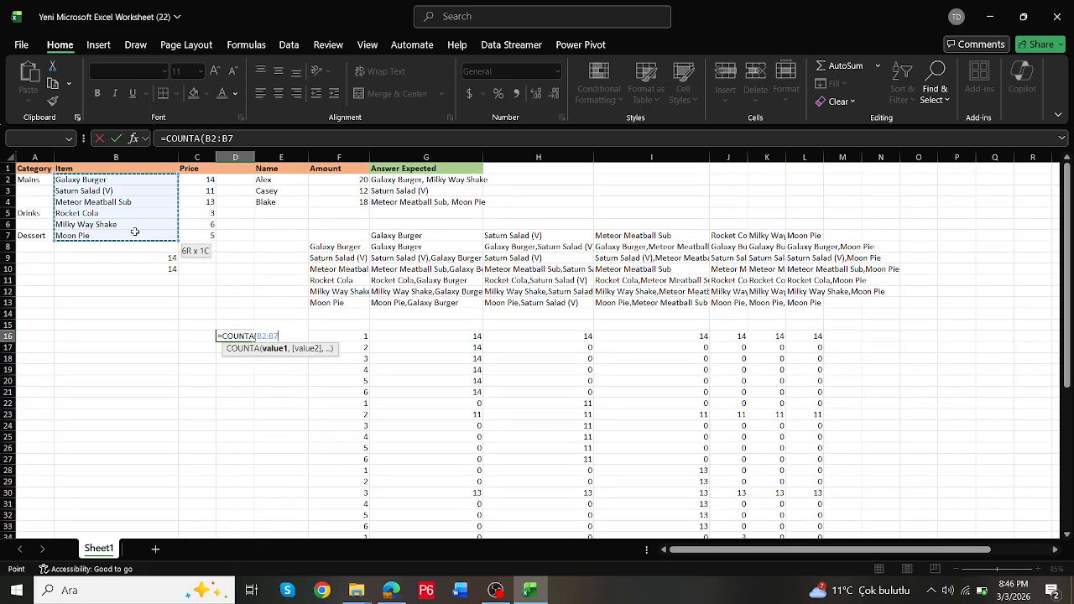
key(ctrl+Return)
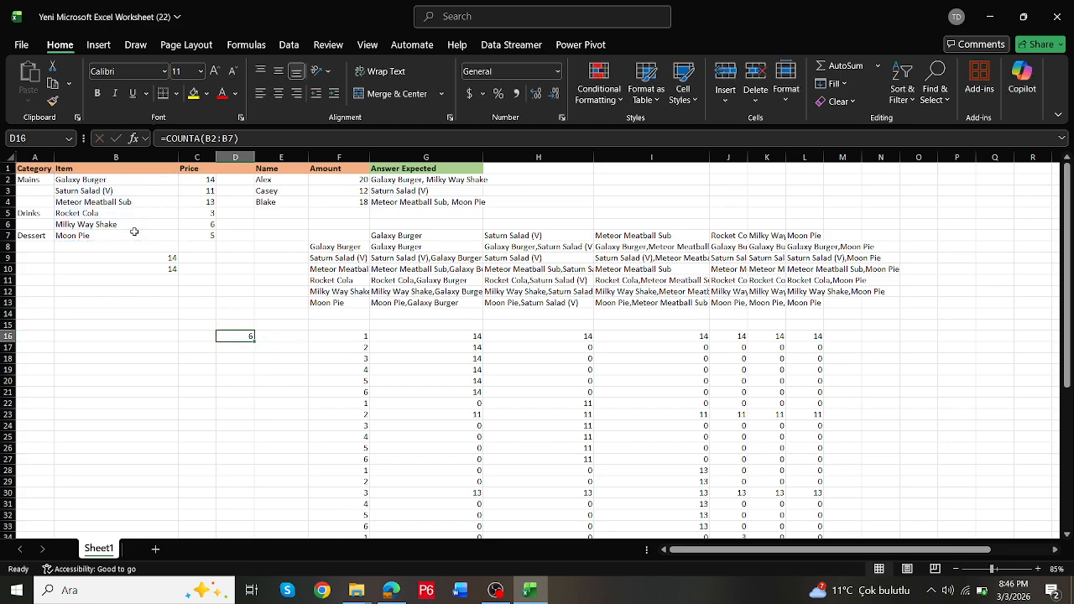
Step: Wrap the D16 formula in SEQUENCE to make it =SEQUENCE(COUNTA(B2:B7))
click(165, 137)
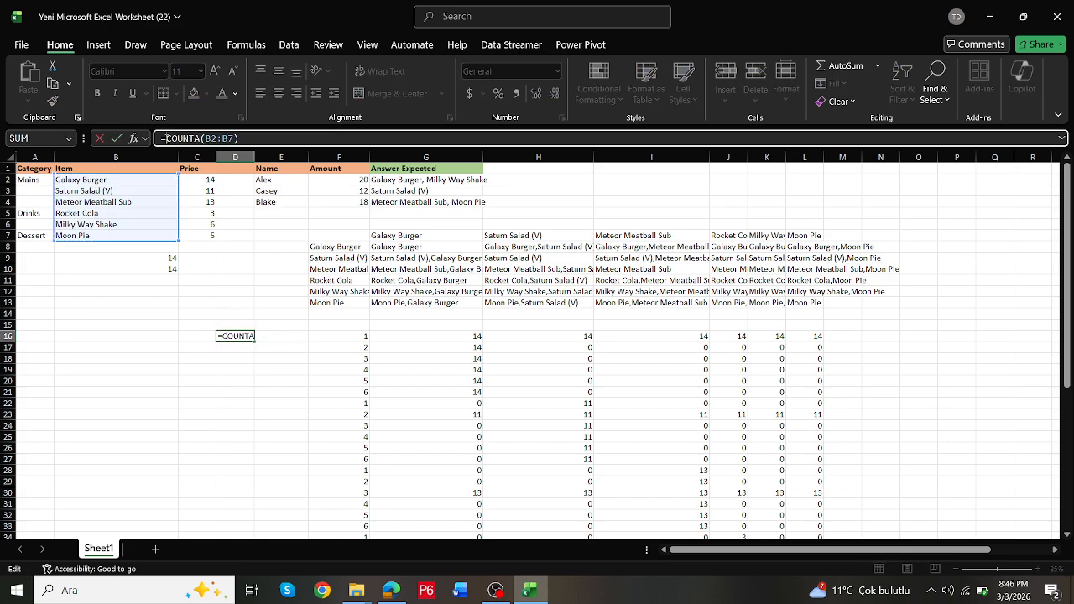
text(se)
double_click(199, 205)
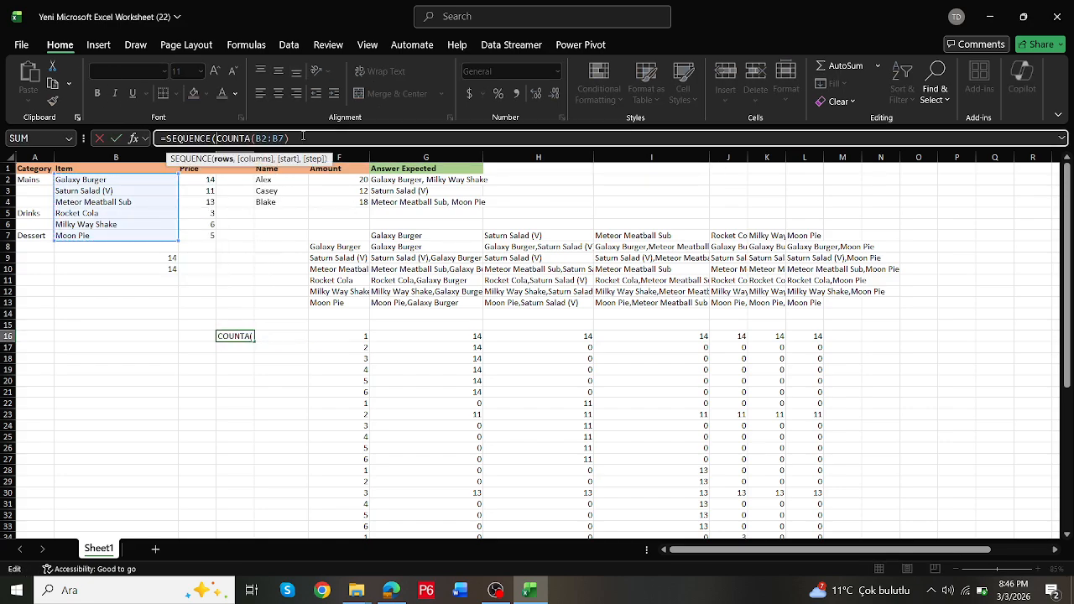
text())
key(Return)
key(Up)
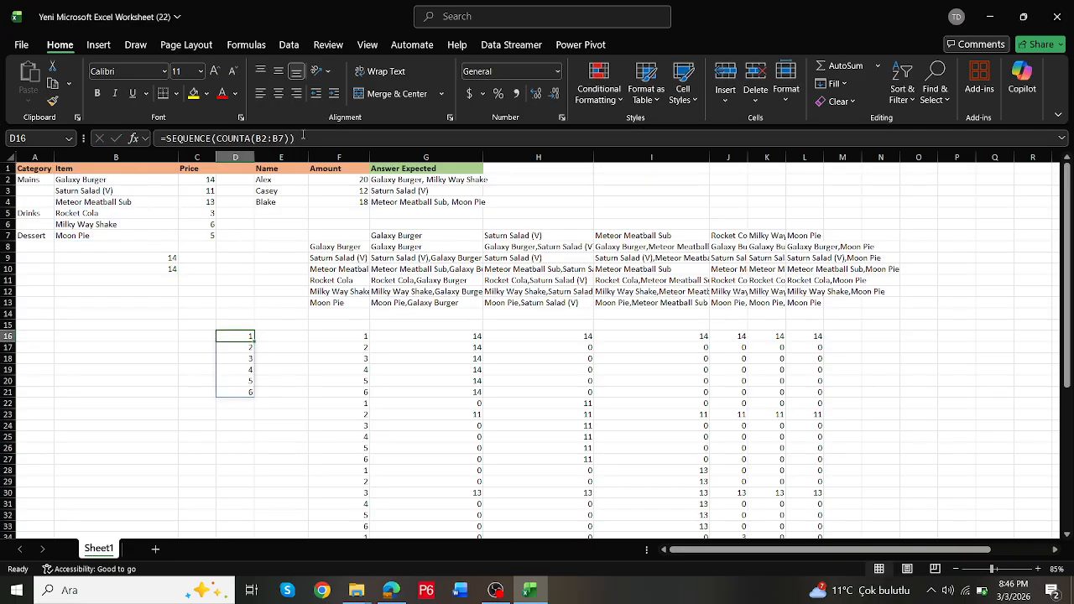
key(Left)
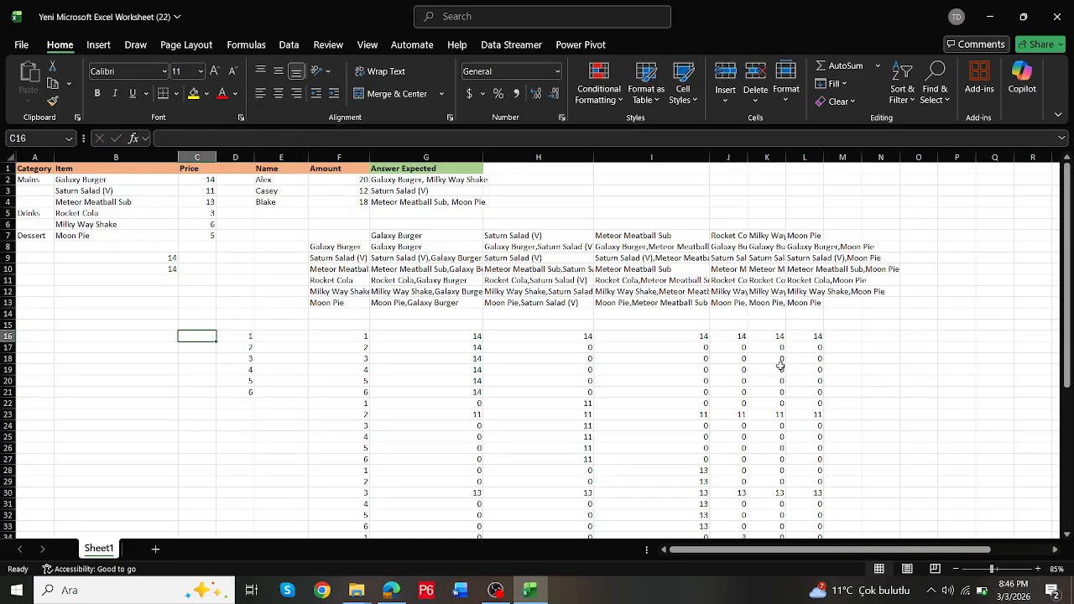
Step: Enter =D16=F16# in P16 to test the repeating row numbers against the first sequence number
click(941, 335)
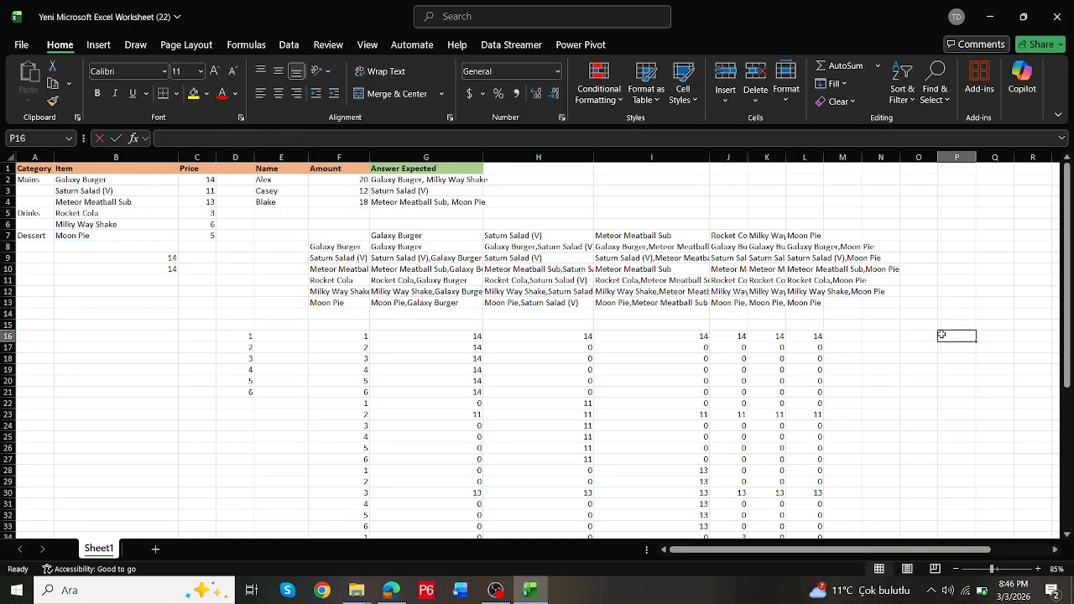
text(=)
click(225, 334)
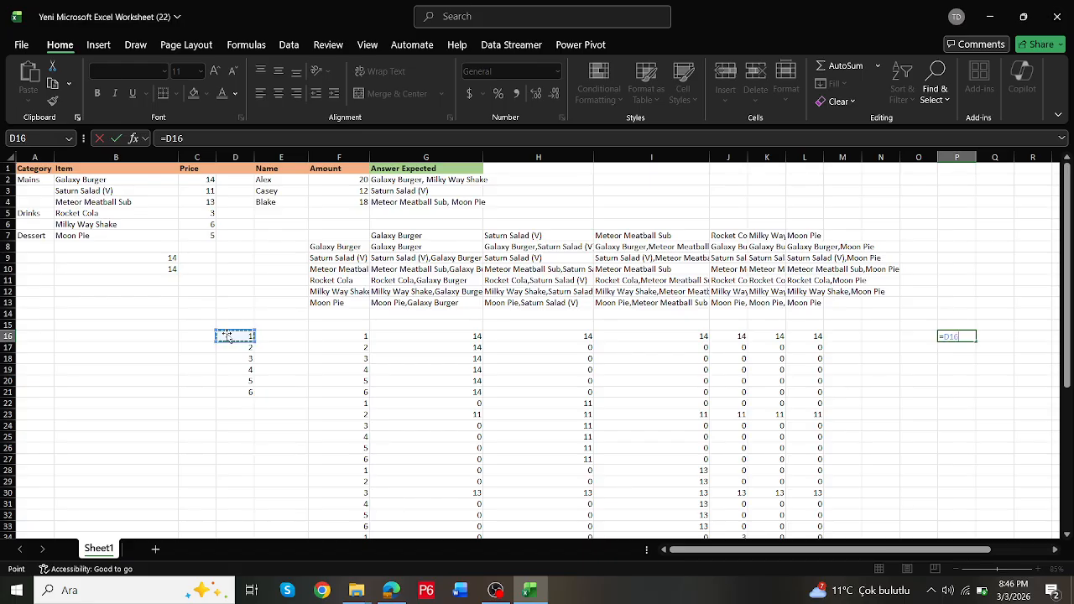
text(=)
drag(359, 337, 349, 382)
key(ctrl+shift+Down)
key(Return)
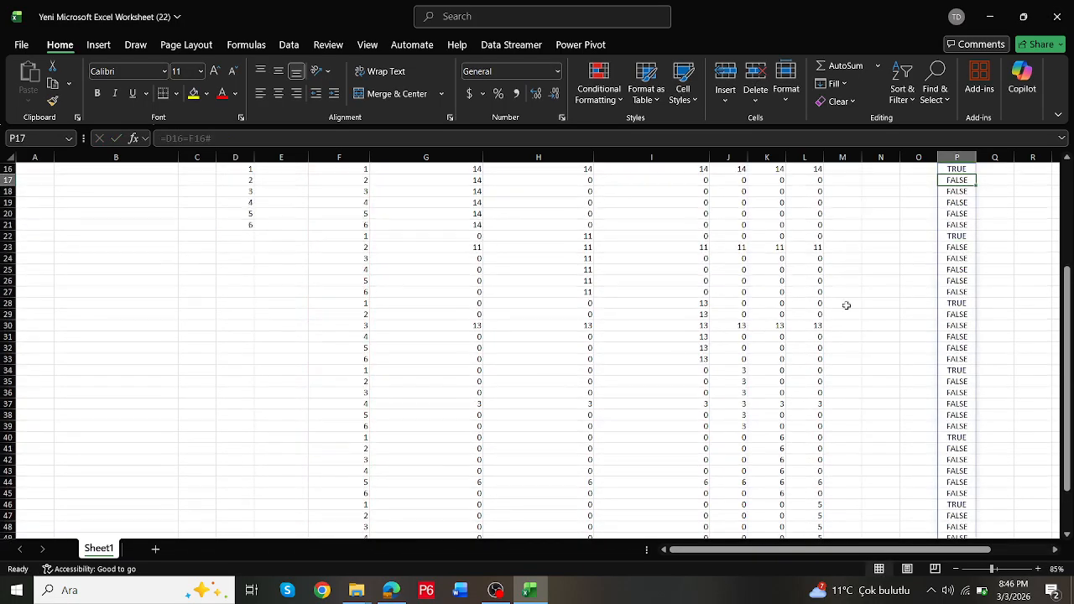
scroll(845, 306, up, 5)
click(966, 324)
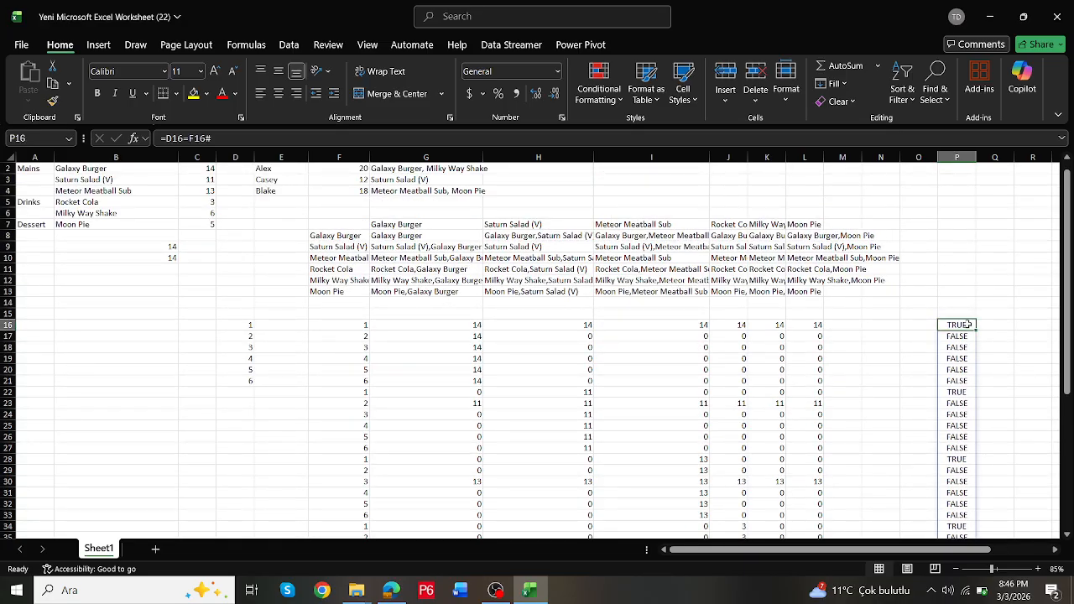
Step: Change the P16 formula to =IF(D16=F16#,G16#,0) and review its spilled output down to the last row
click(171, 138)
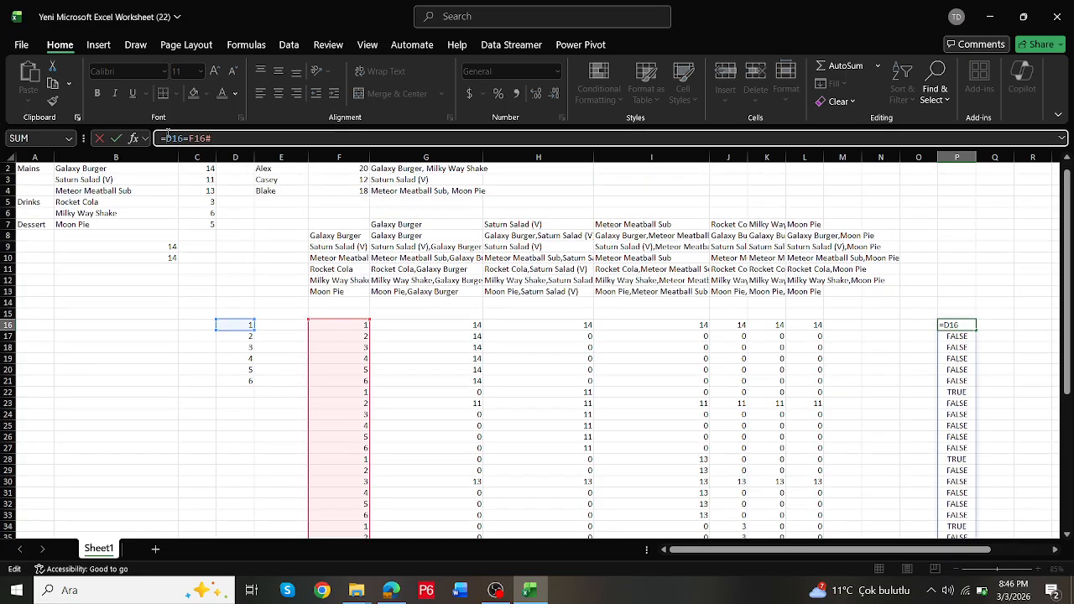
text(if()
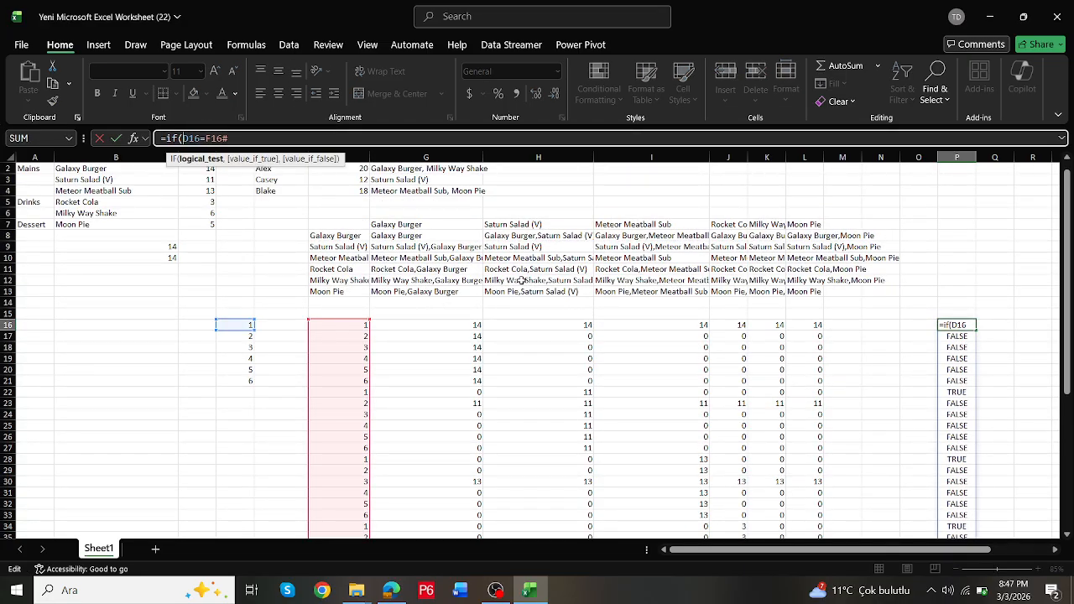
drag(416, 331, 803, 425)
key(ctrl+shift+Down)
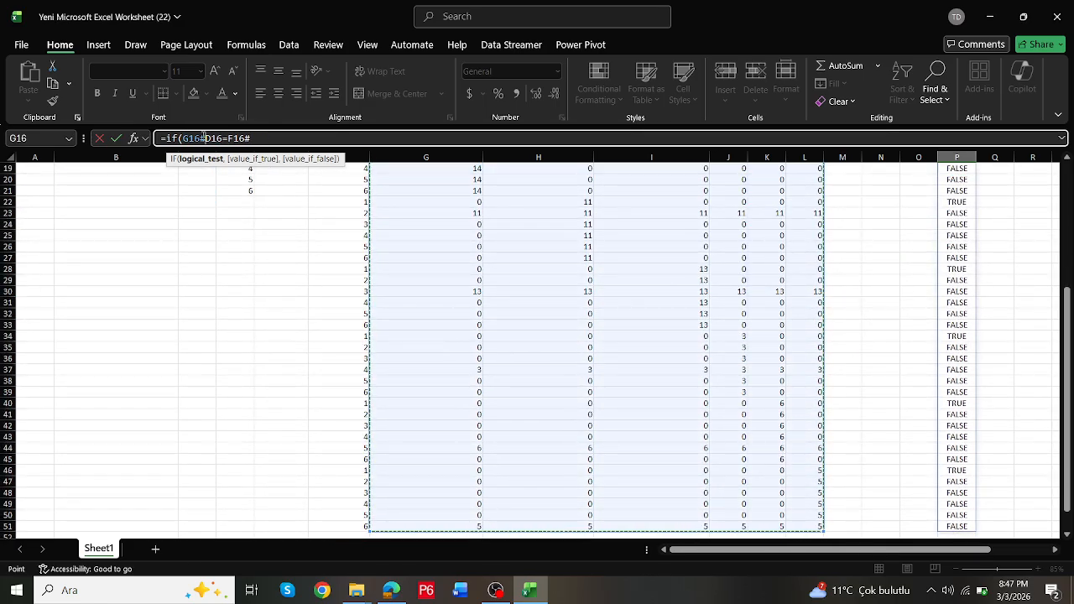
drag(207, 138, 183, 139)
key(ctrl+c)
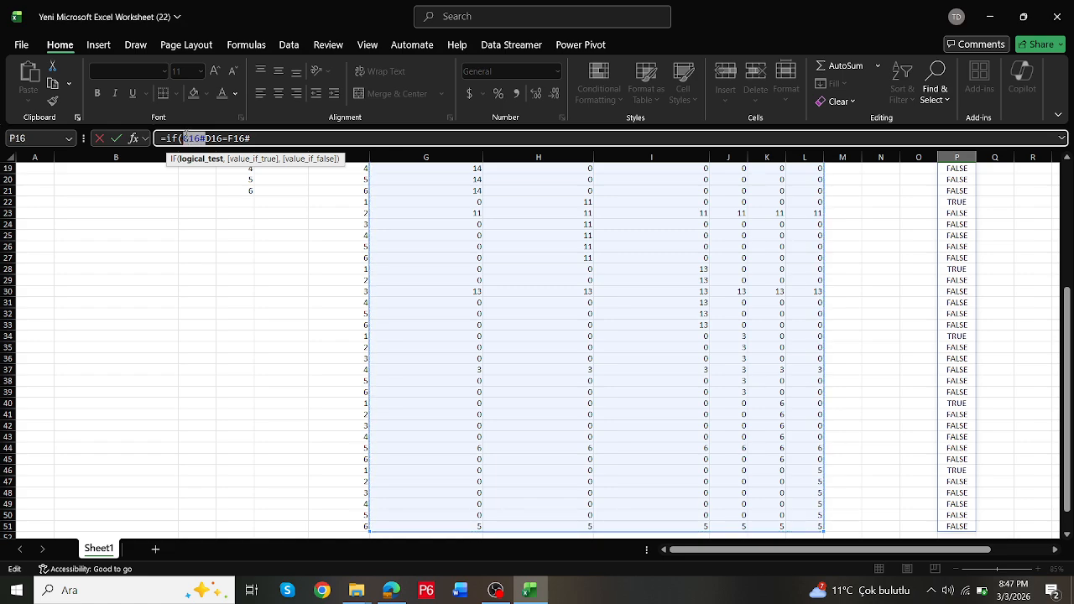
key(BackSpace)
click(238, 137)
text(,)
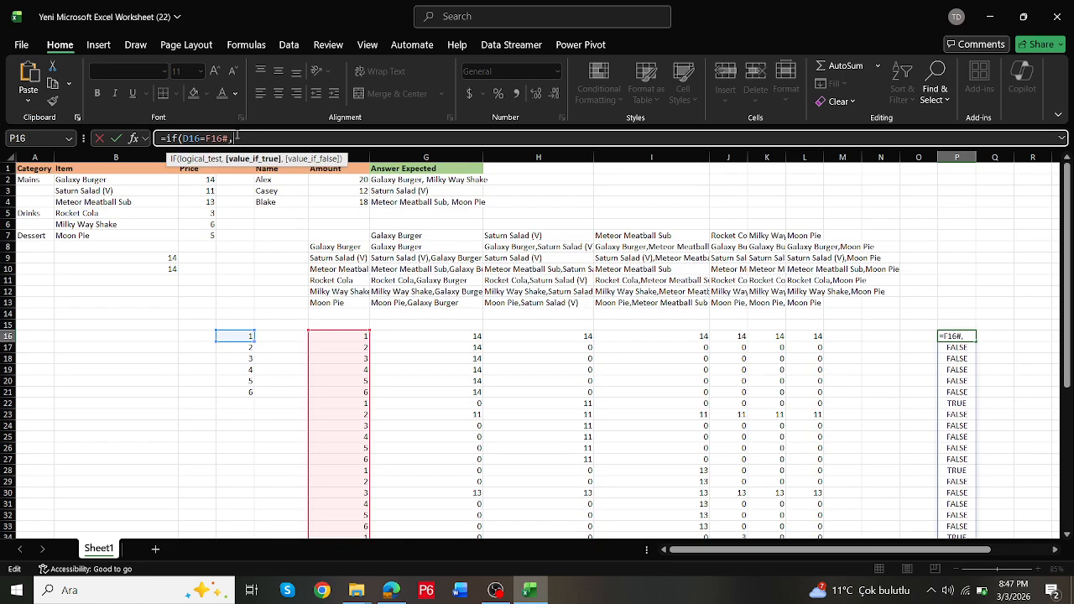
key(ctrl+v)
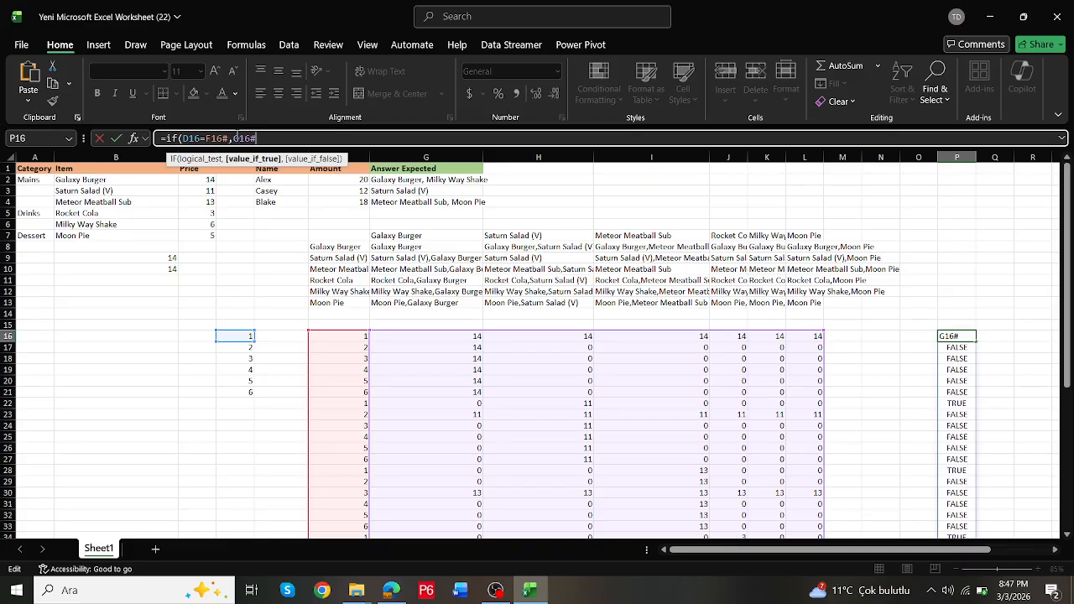
text(,)
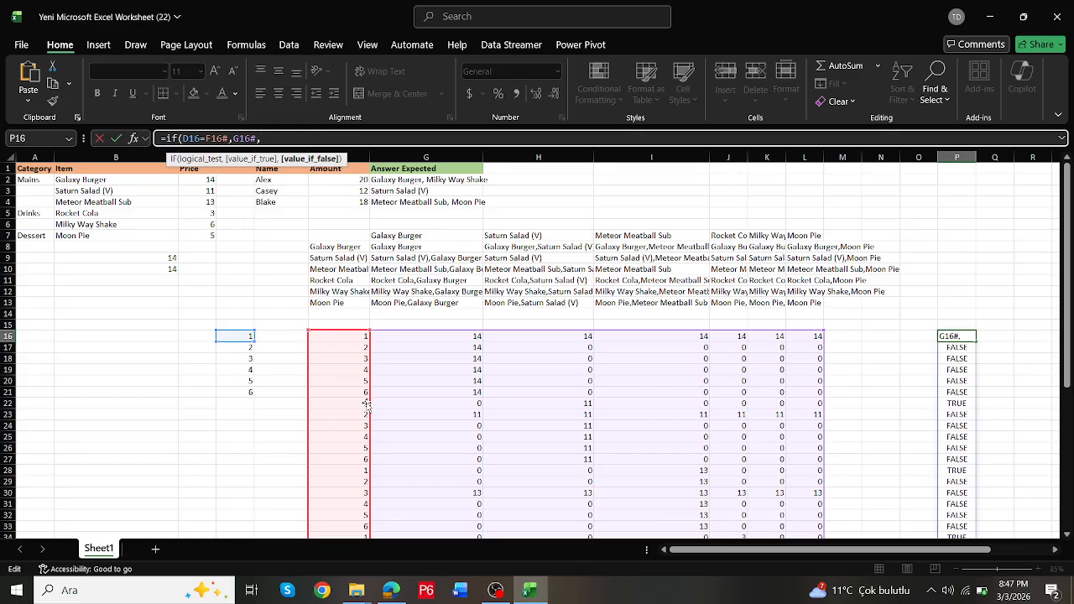
text(0))
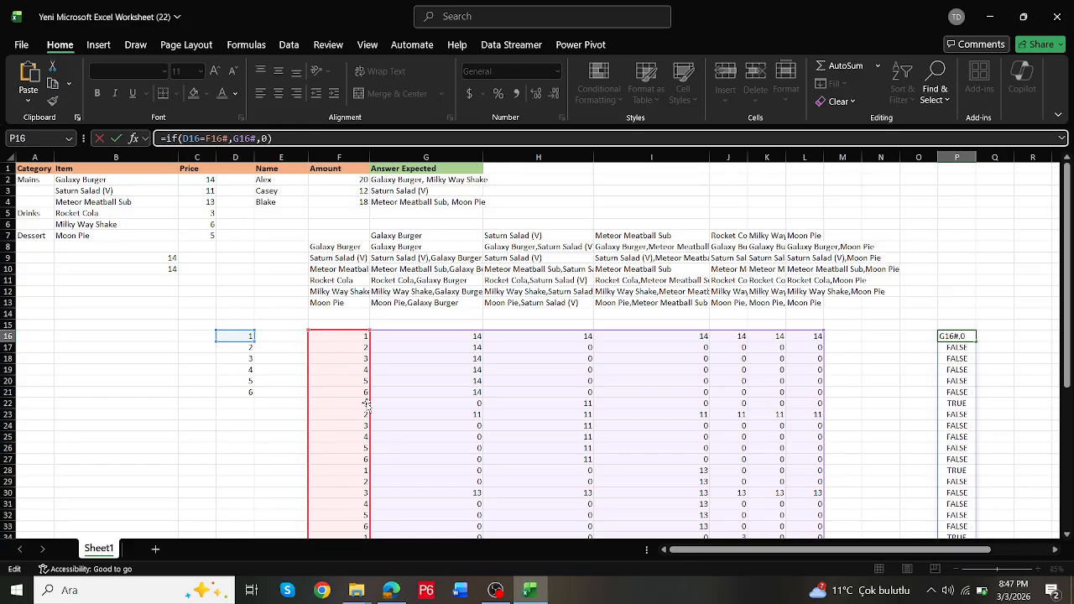
key(Return)
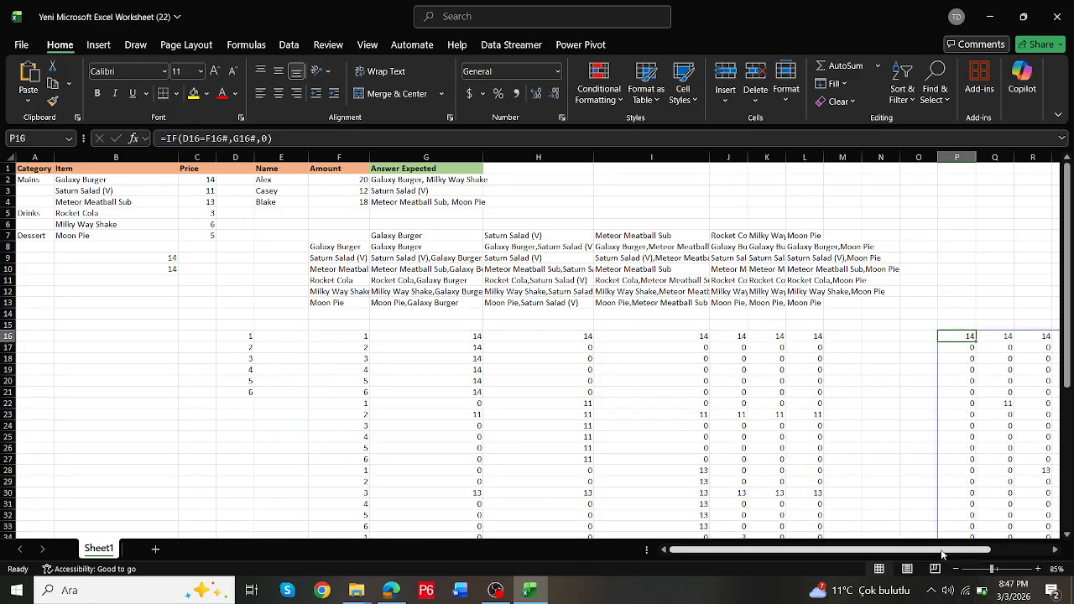
drag(943, 551, 1024, 544)
scroll(909, 460, down, 6)
scroll(908, 458, down, 5)
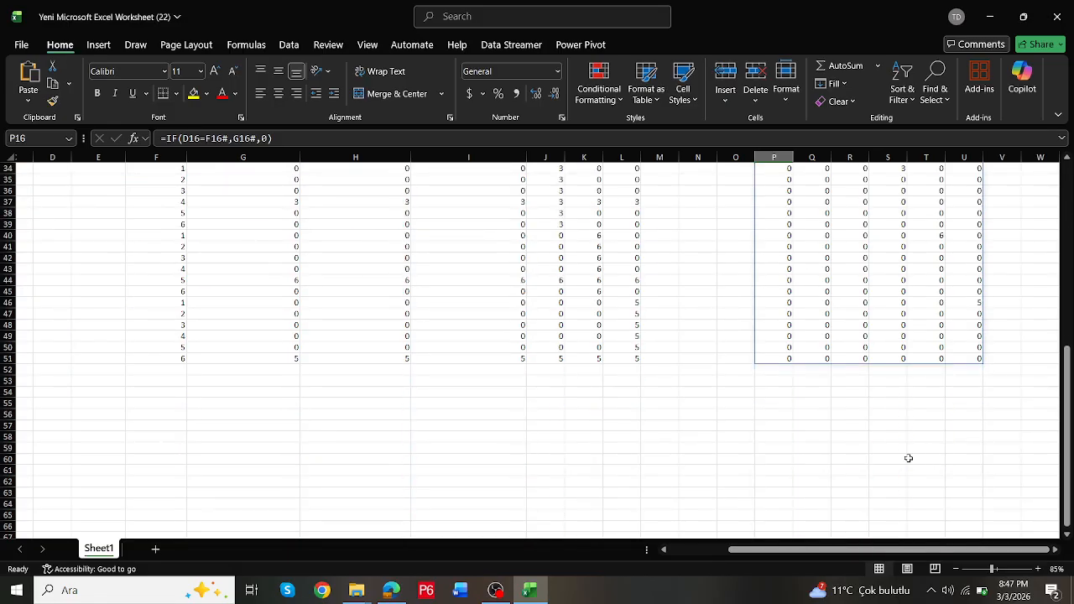
Step: Wrap the P16 formula in BYCOL to sum each column: =BYCOL(IF(D16=F16#,G16#,0),SUM)
scroll(908, 455, up, 10)
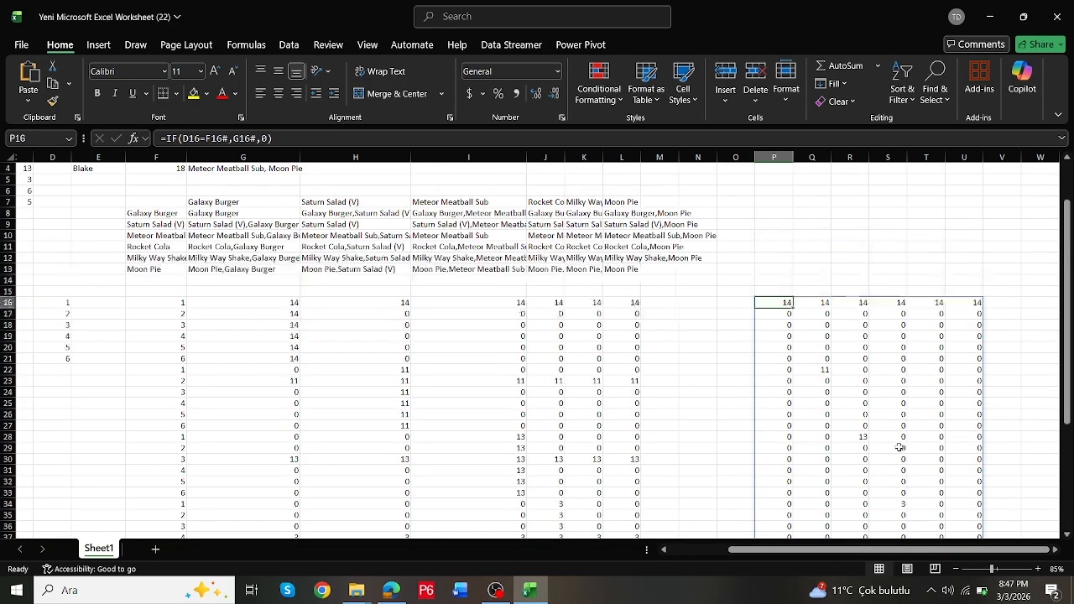
double_click(773, 304)
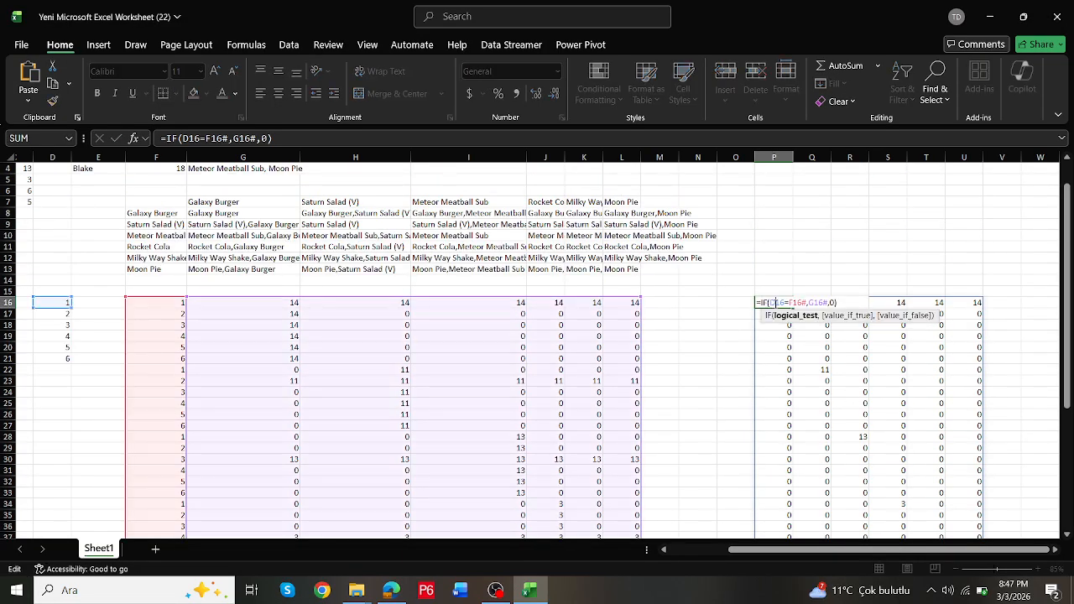
key(Escape)
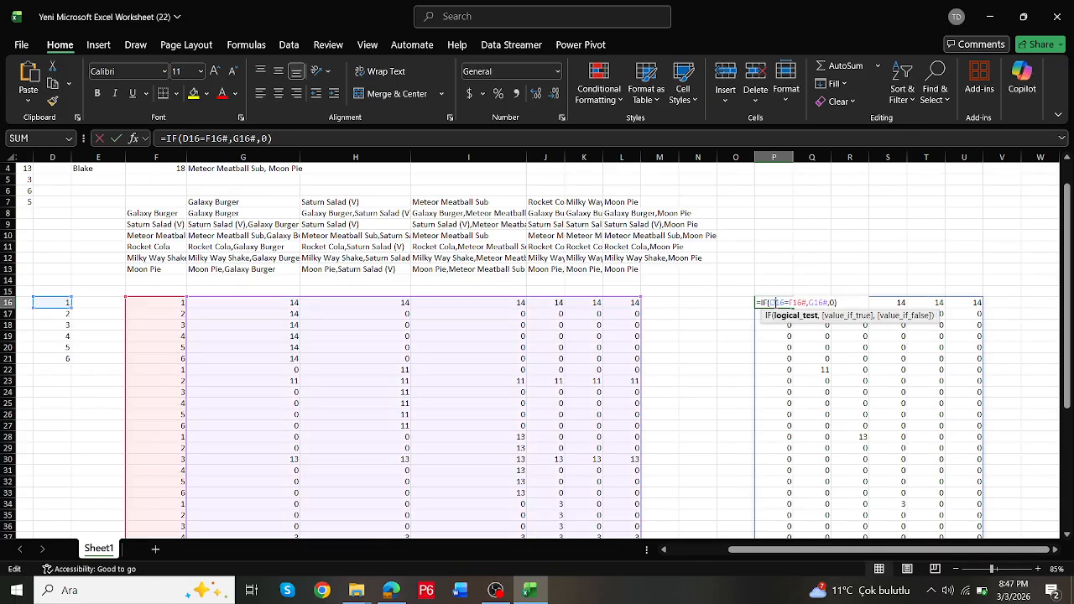
click(169, 140)
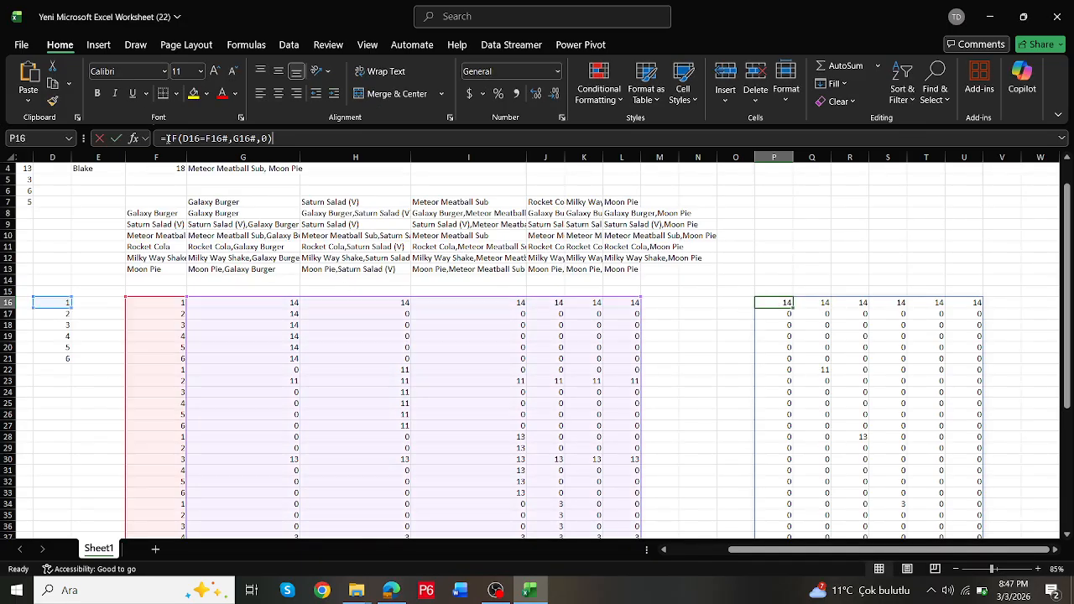
key(Escape)
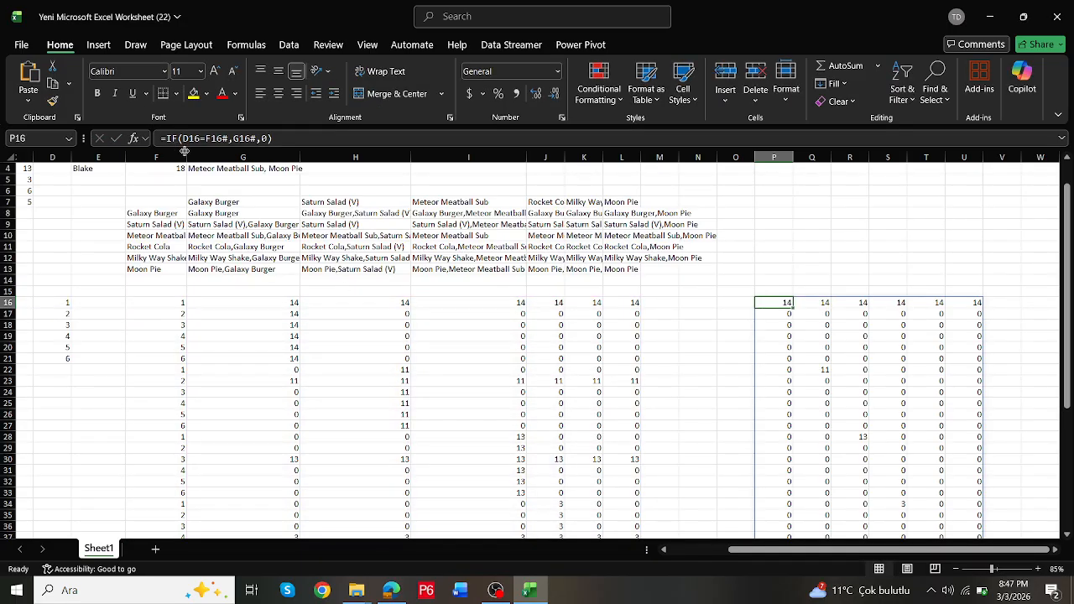
click(167, 138)
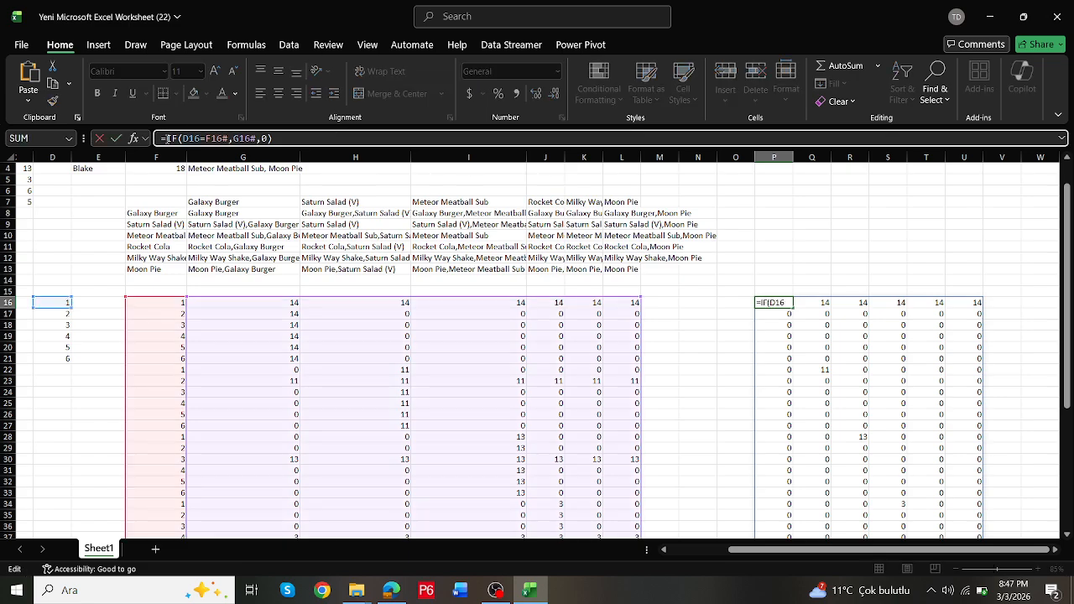
text(by)
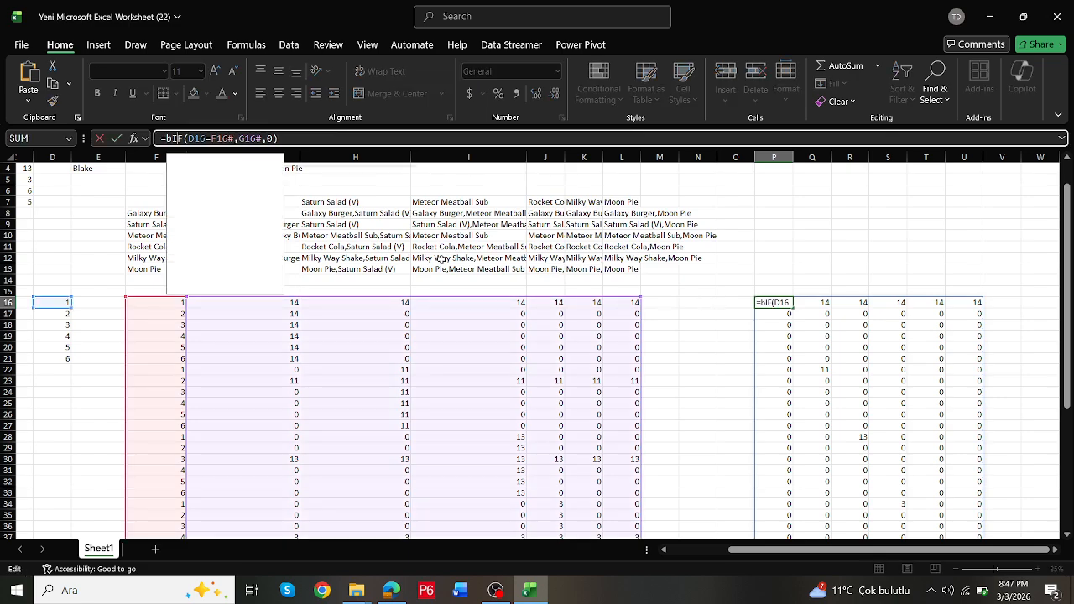
double_click(192, 160)
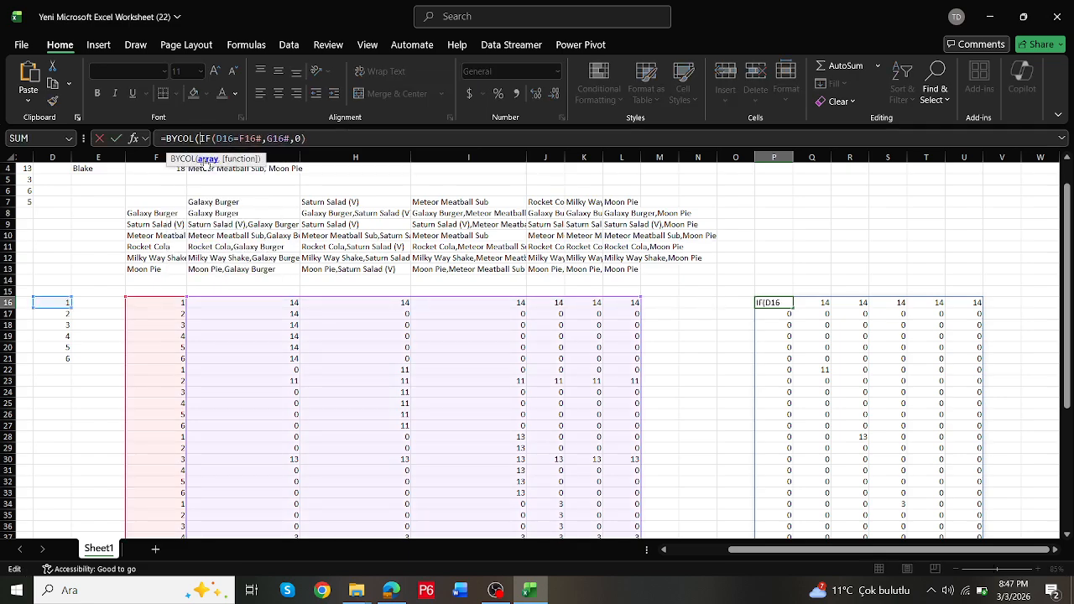
click(323, 139)
text(,sum))
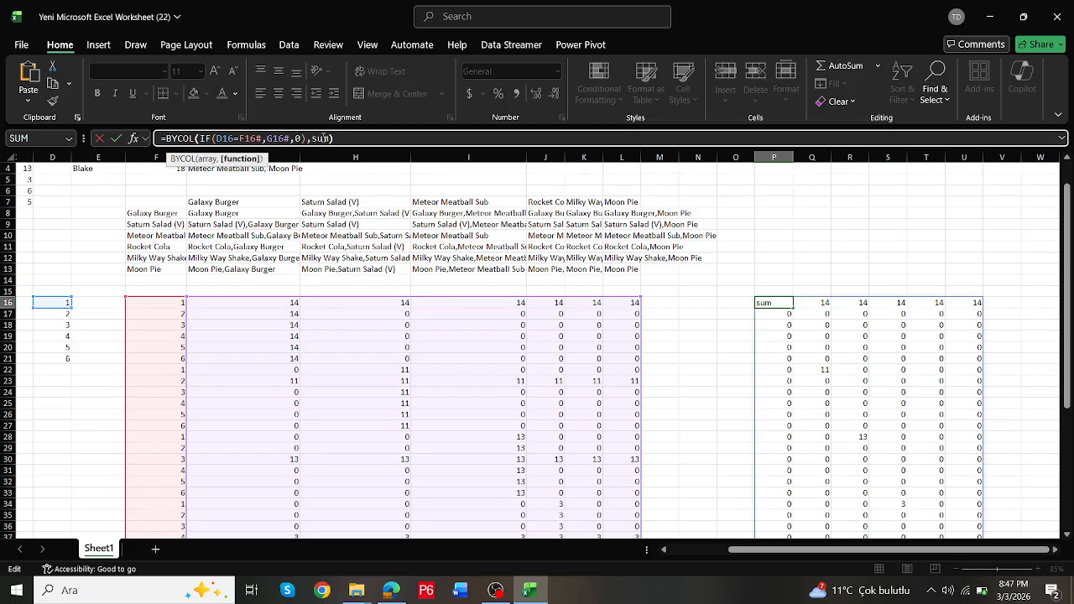
key(Return)
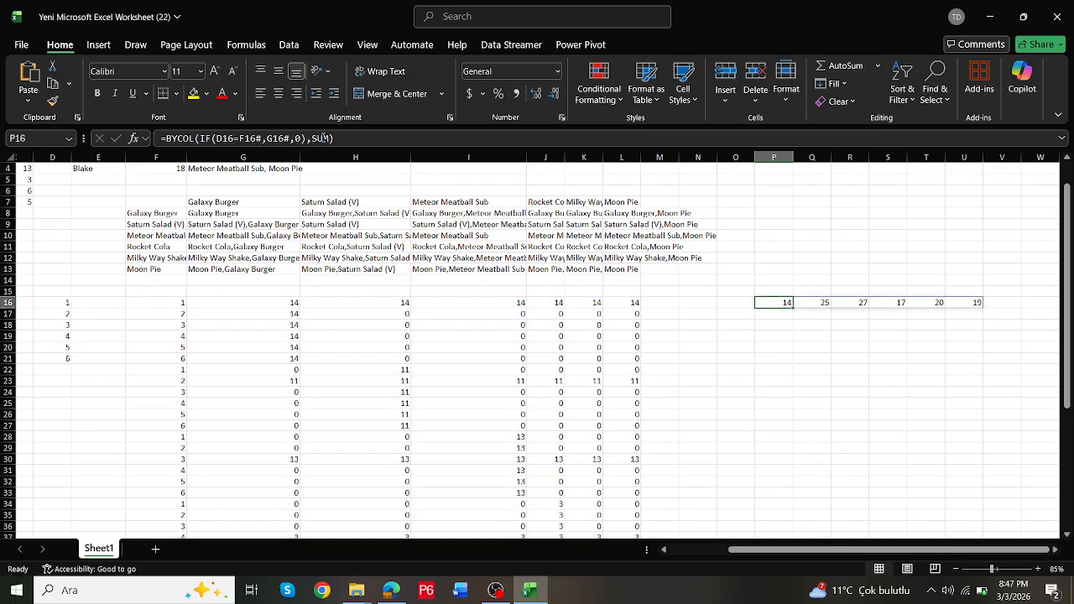
double_click(775, 304)
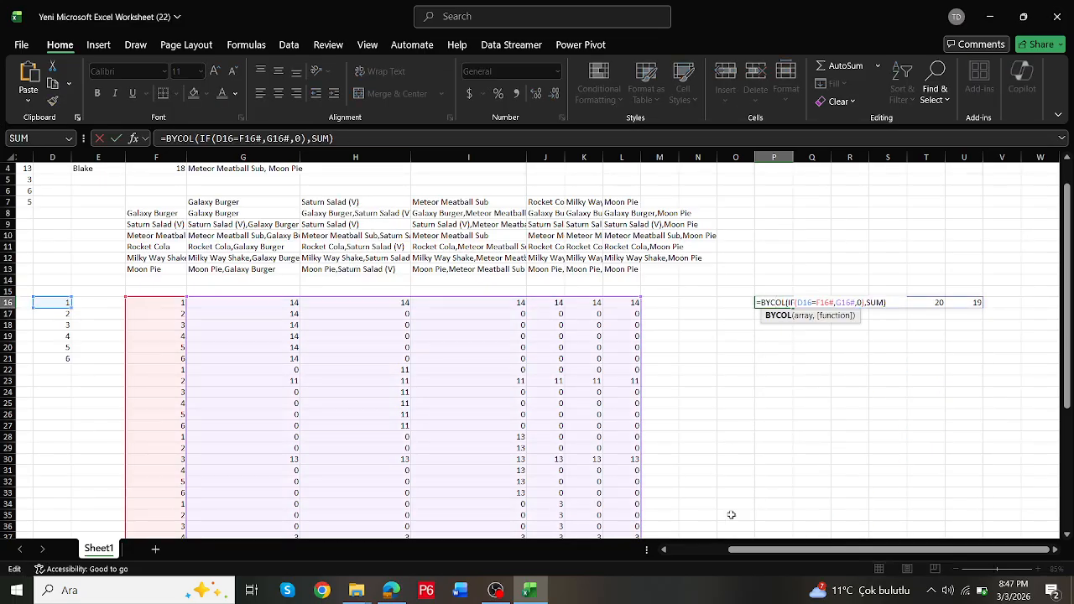
drag(764, 551, 726, 550)
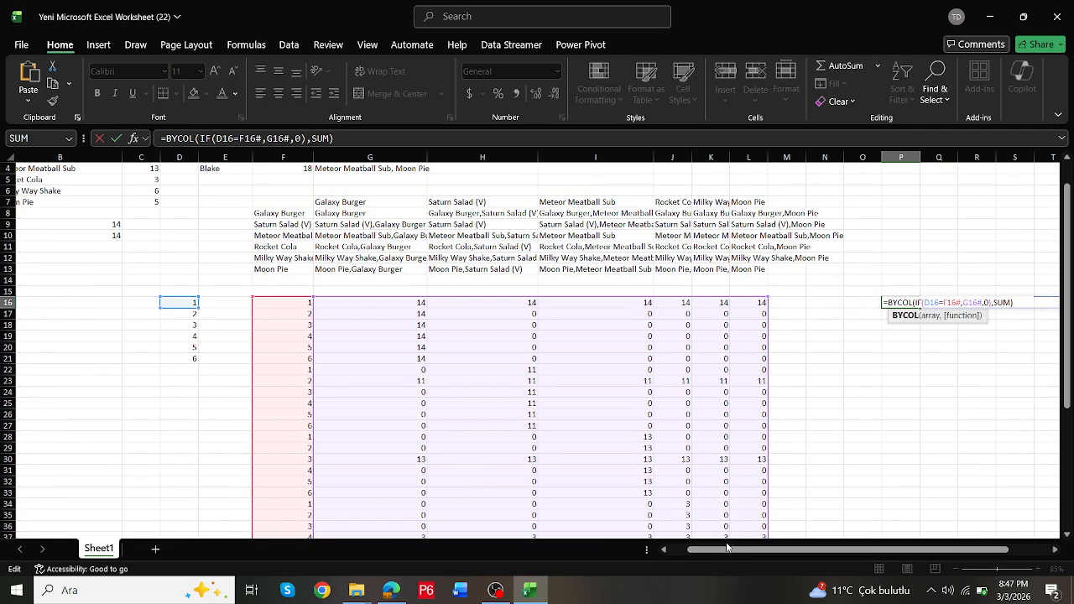
key(Escape)
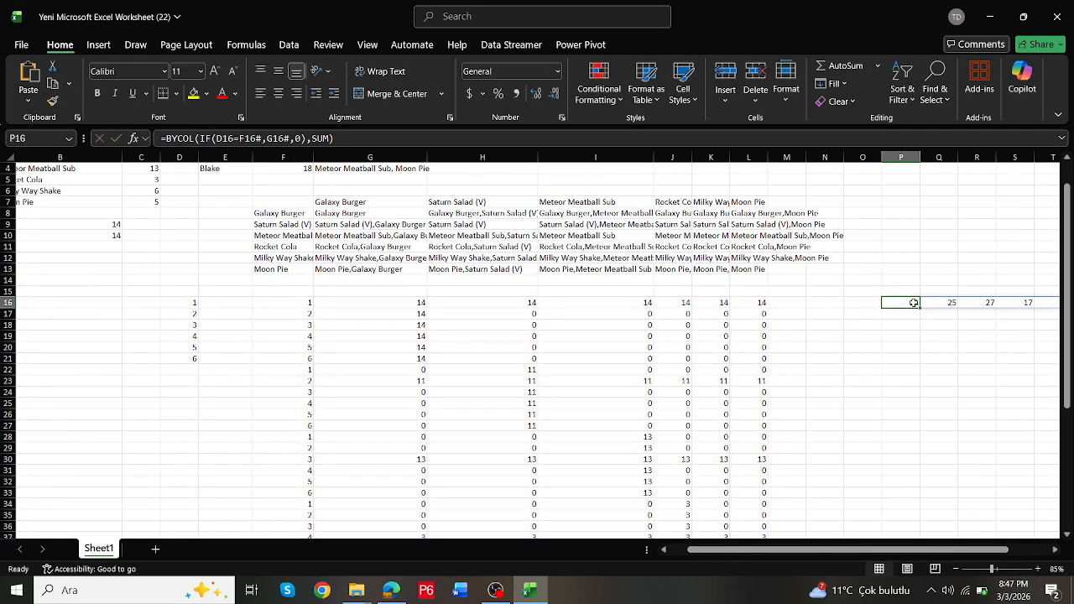
click(387, 305)
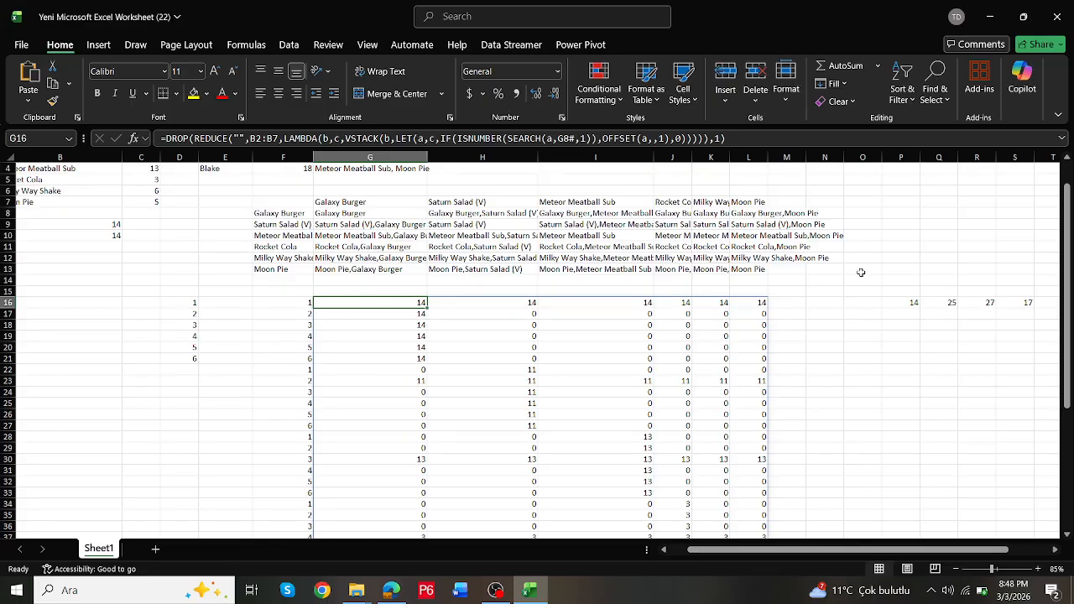
Step: Begin wrapping the P16 formula in REDUCE with "" as initial value, D16# as array and a LAMBDA with parameters c and d
double_click(891, 303)
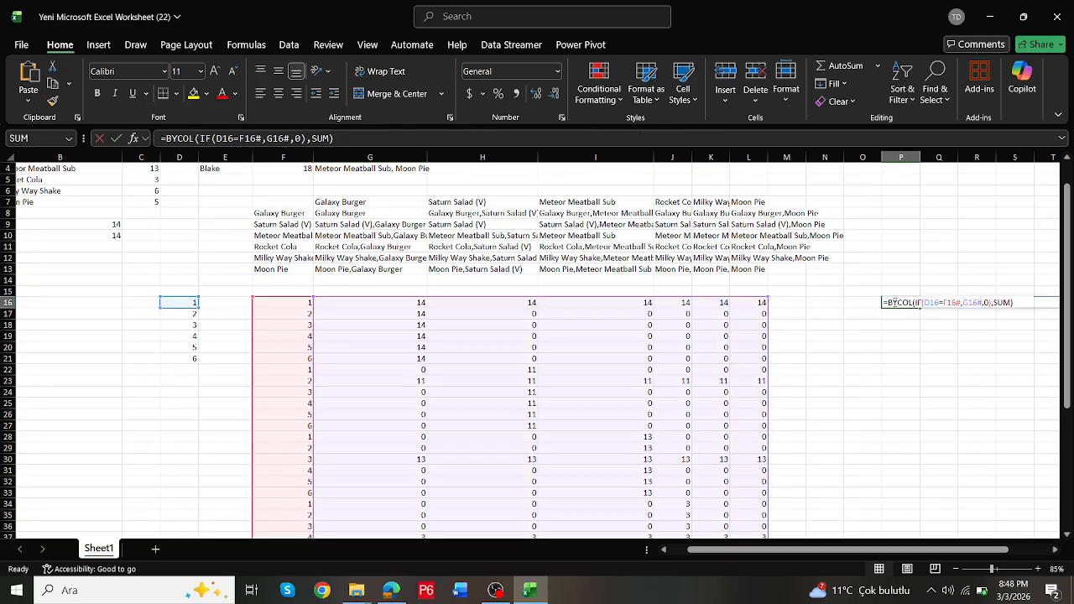
click(170, 139)
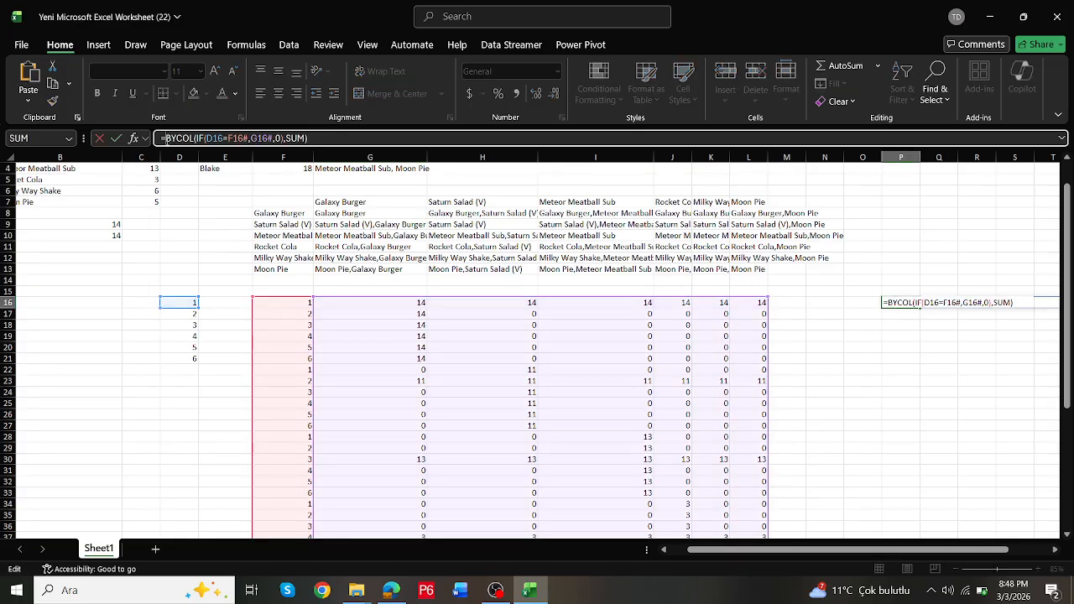
text(re)
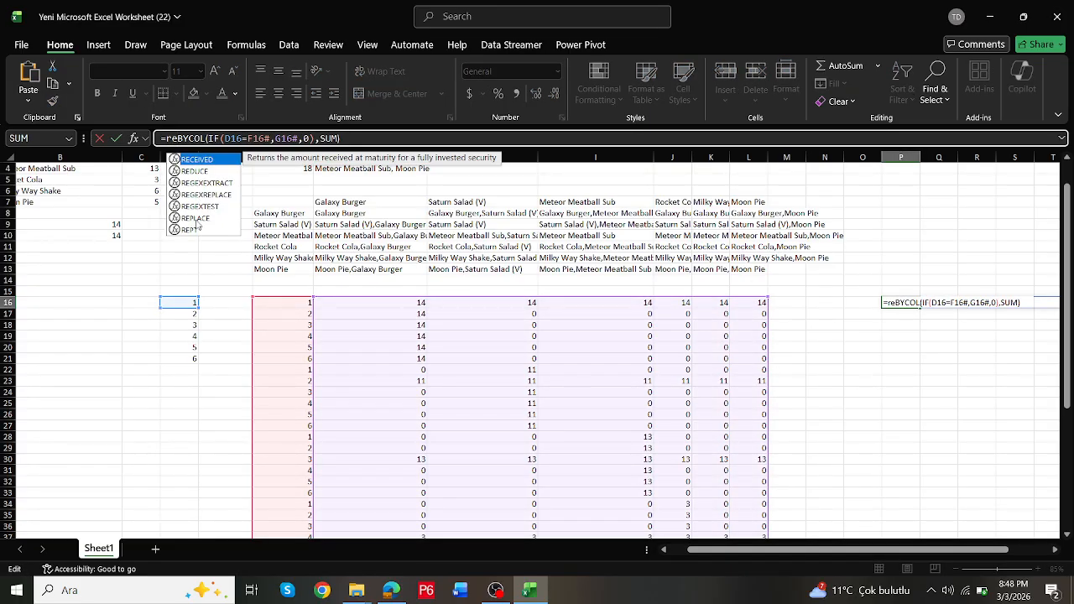
double_click(198, 171)
text("",)
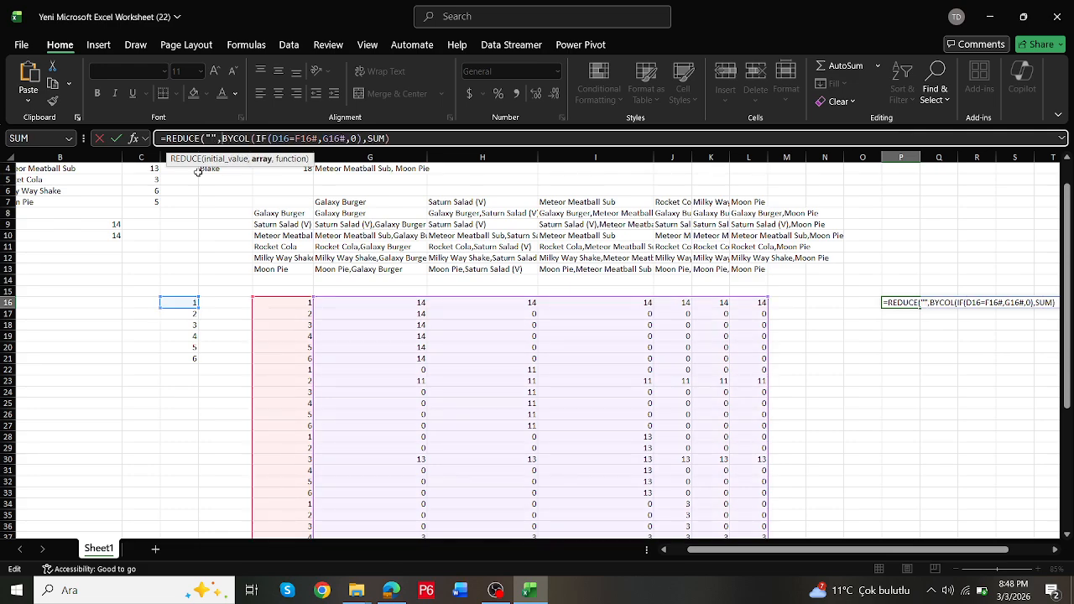
drag(189, 300, 190, 356)
text(,lambda)
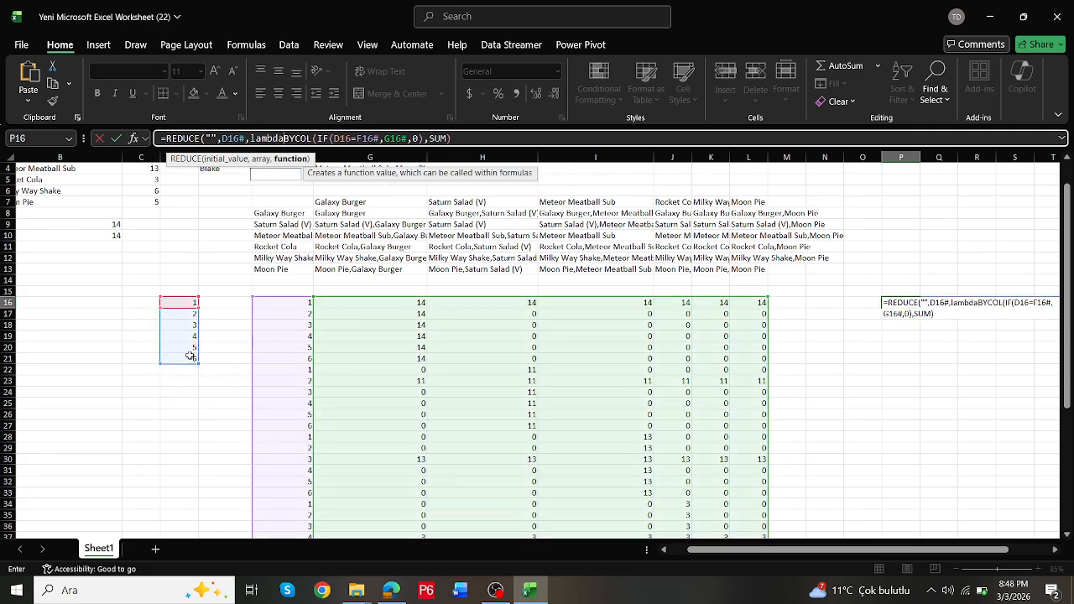
text(()
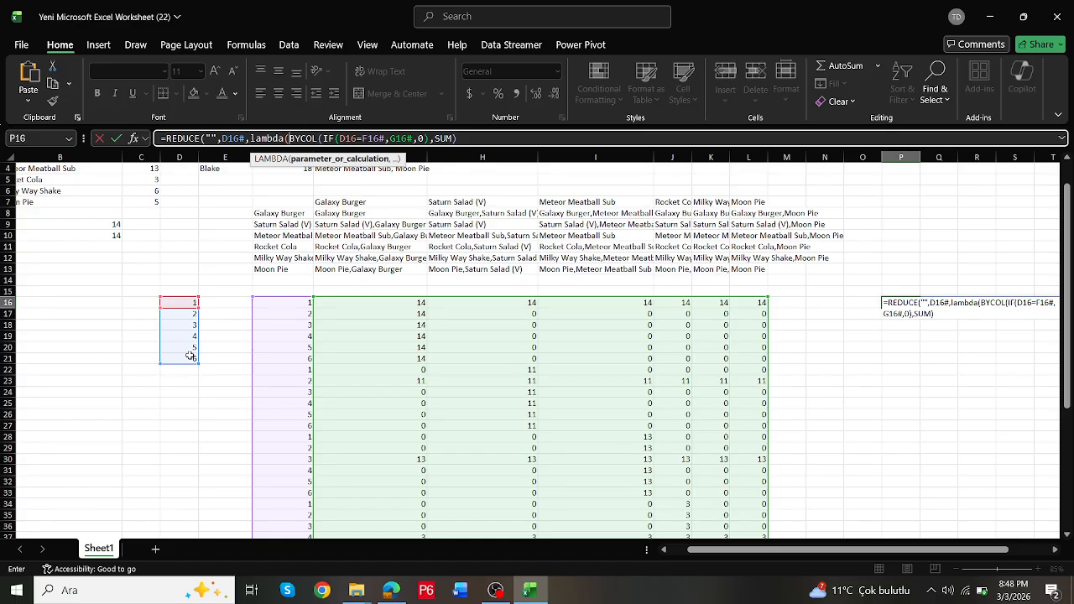
text(c,d,)
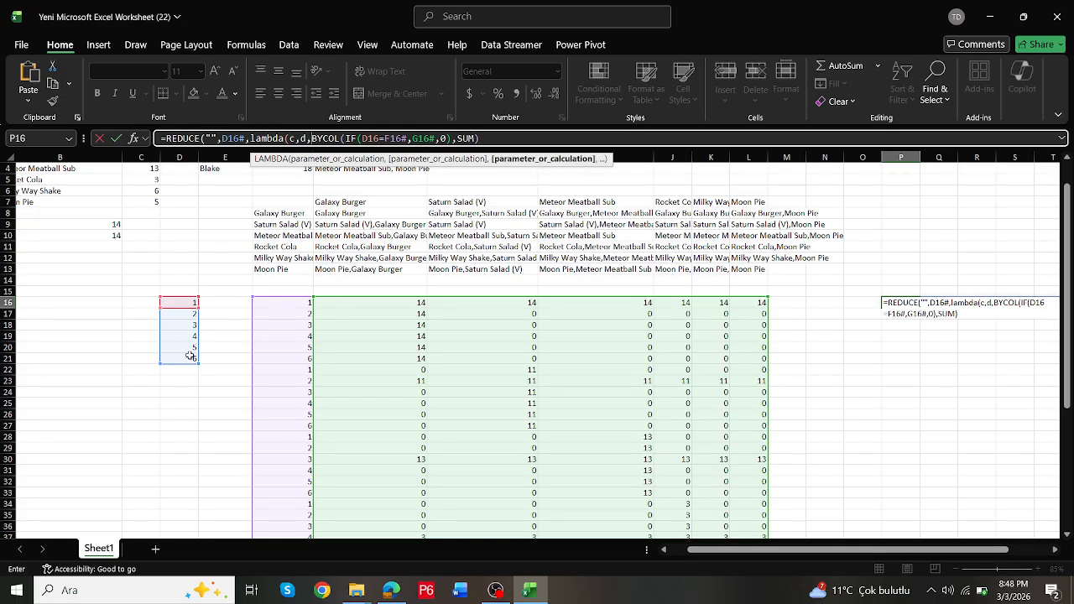
Step: Inside the P16 LAMBDA, stack results with VSTACK(c,BYCOL(IF(d=F16#,G16#,0),SUM)), replacing D16 with d, and complete the formula
text(vs)
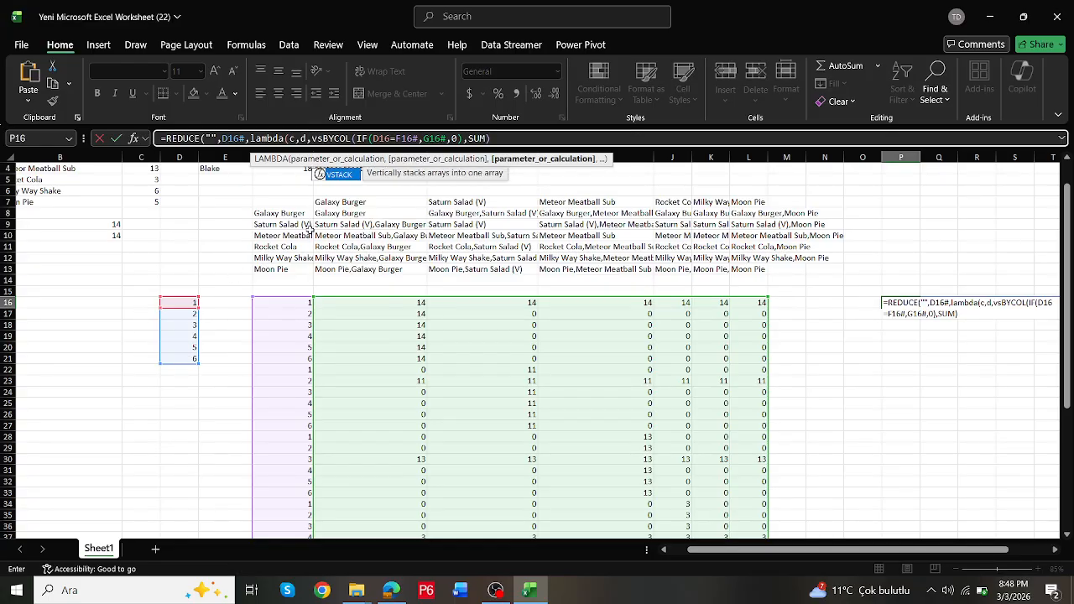
key(Tab)
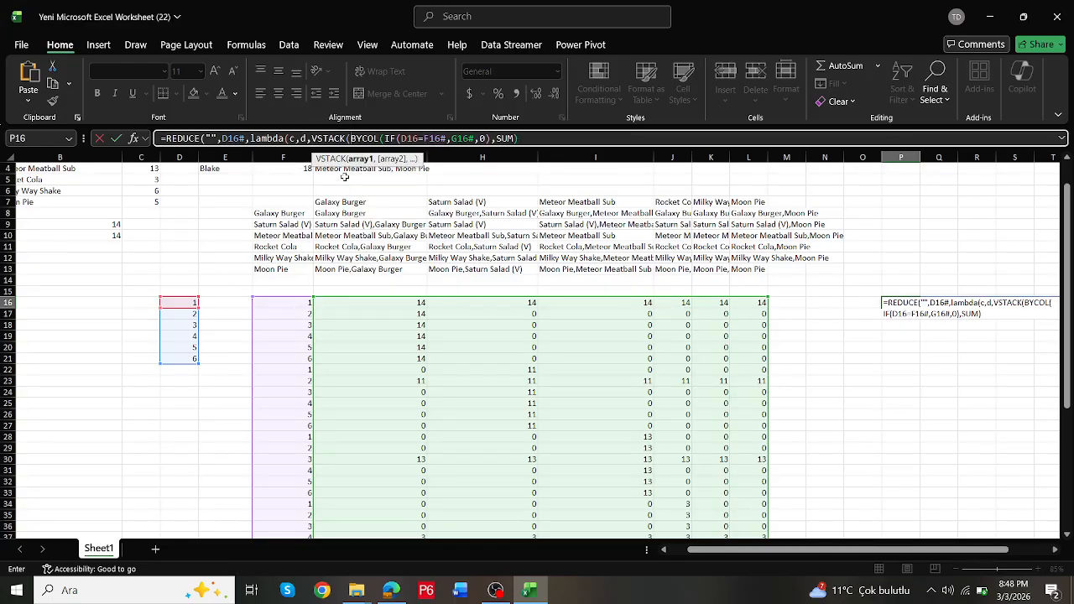
text(c,)
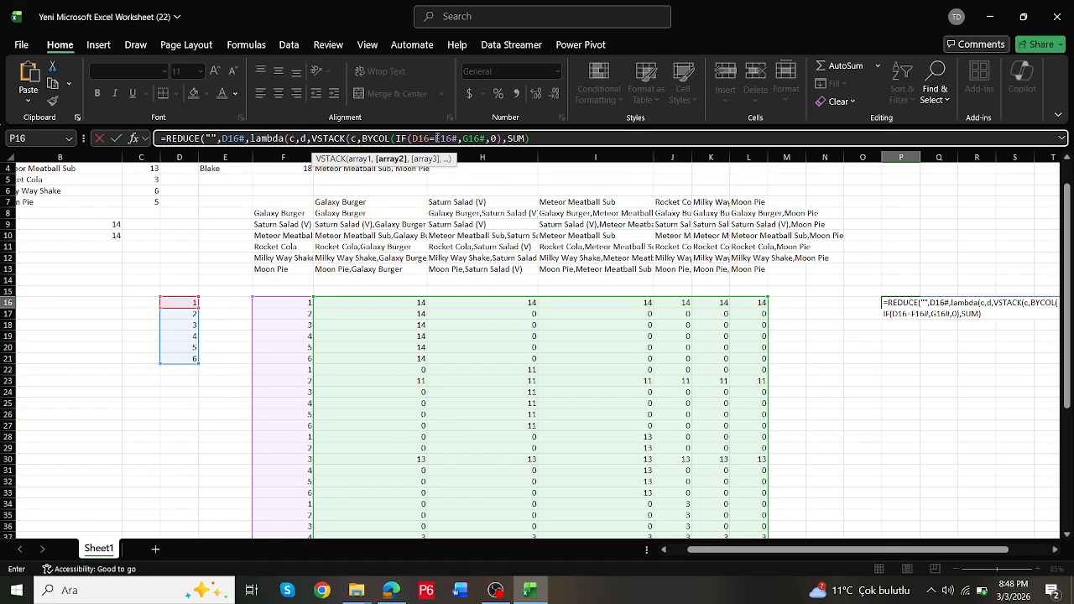
drag(429, 137, 412, 136)
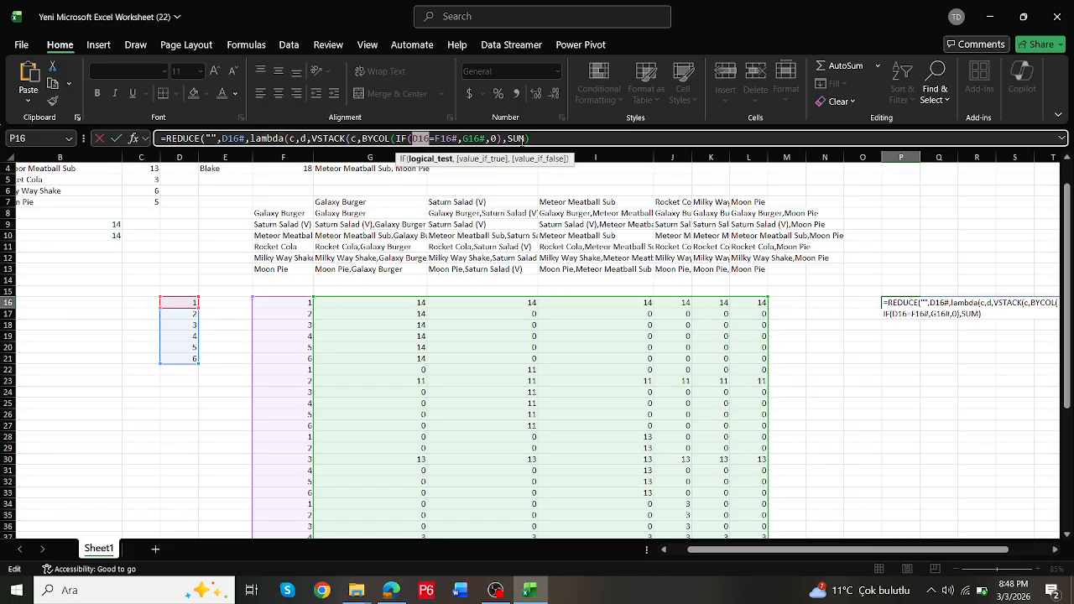
text(d))))
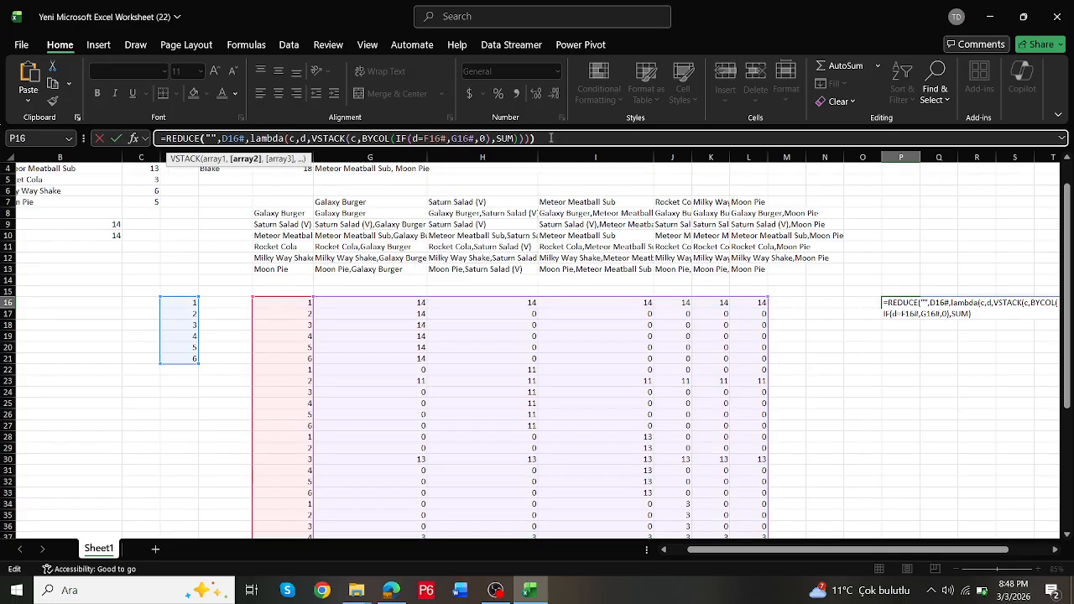
key(Return)
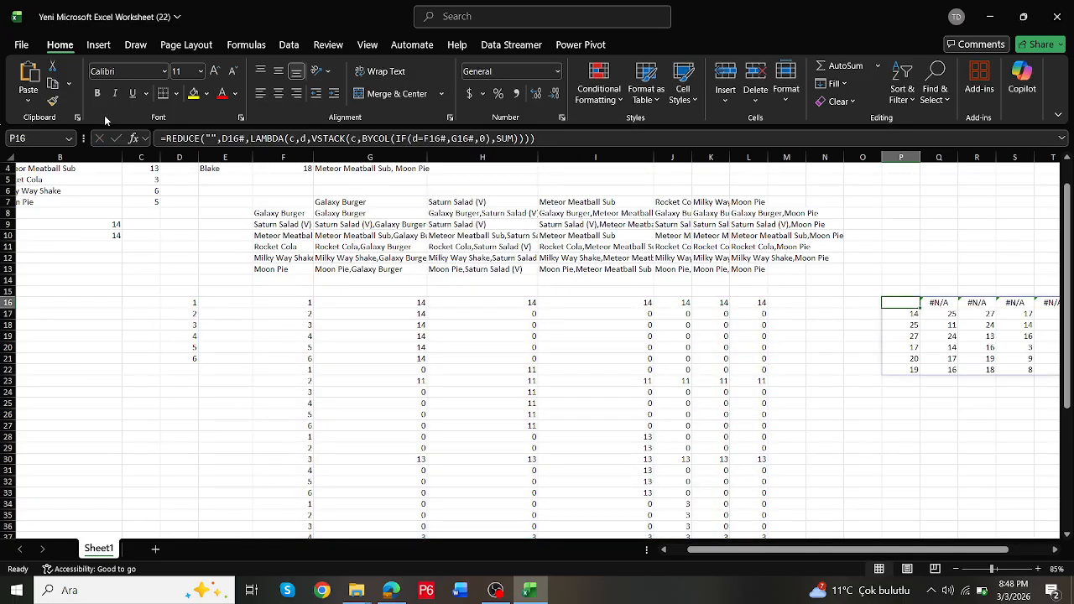
Step: Wrap the P16 REDUCE formula in DROP(…,1) to remove its first row and move the formula to N16
click(168, 137)
text(dr)
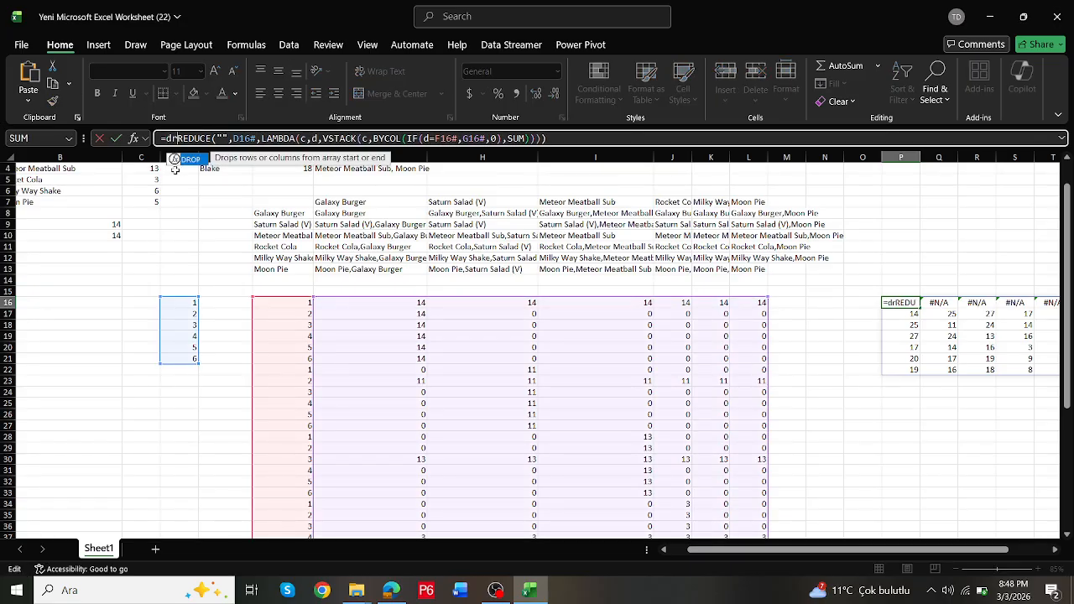
double_click(189, 159)
click(567, 138)
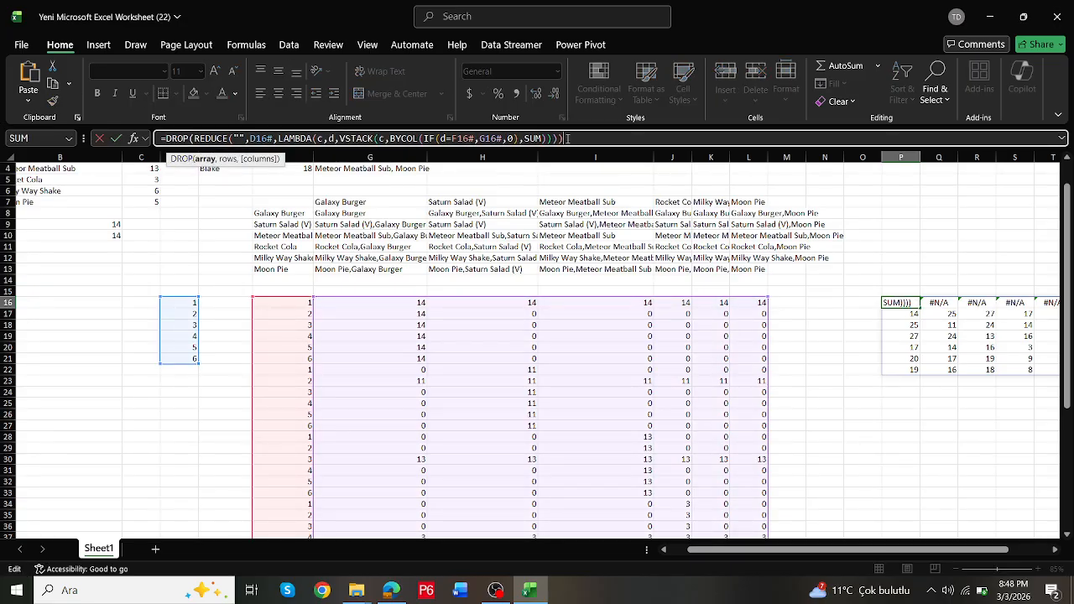
text(,1))
key(Return)
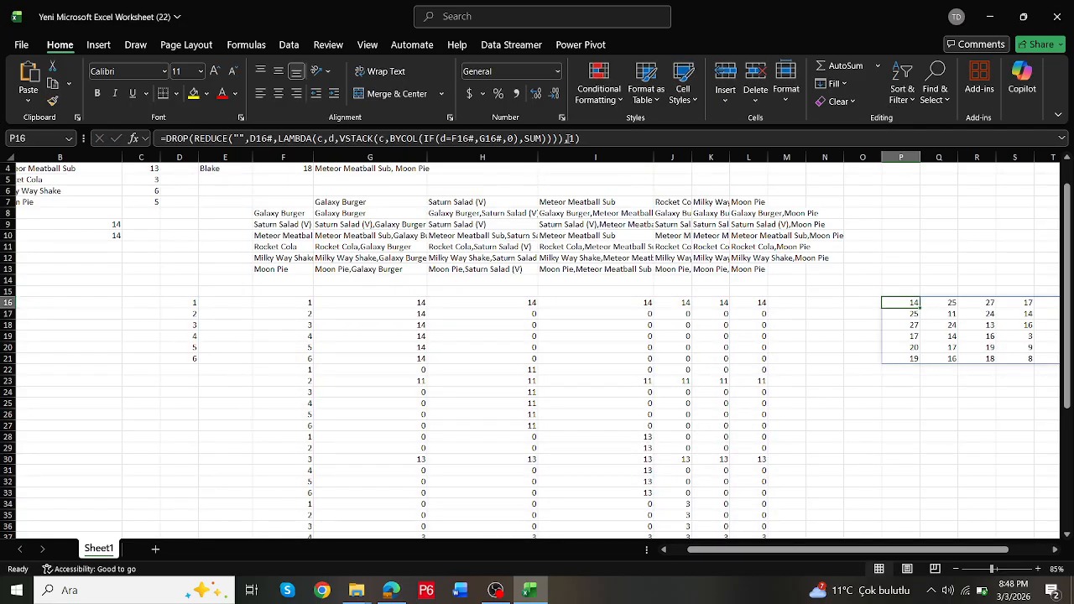
drag(832, 549, 874, 549)
drag(776, 298, 693, 309)
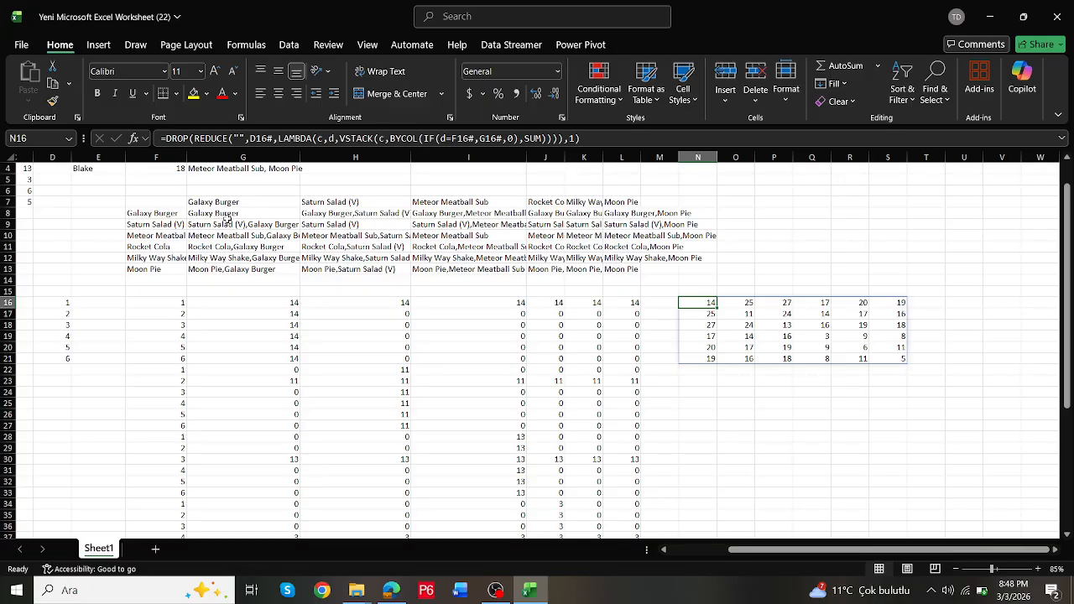
Step: Compare the item-pair combinations in the grid at G8 with the summed prices in the grid at N16
scroll(217, 215, up, 1)
click(219, 246)
drag(219, 246, 627, 300)
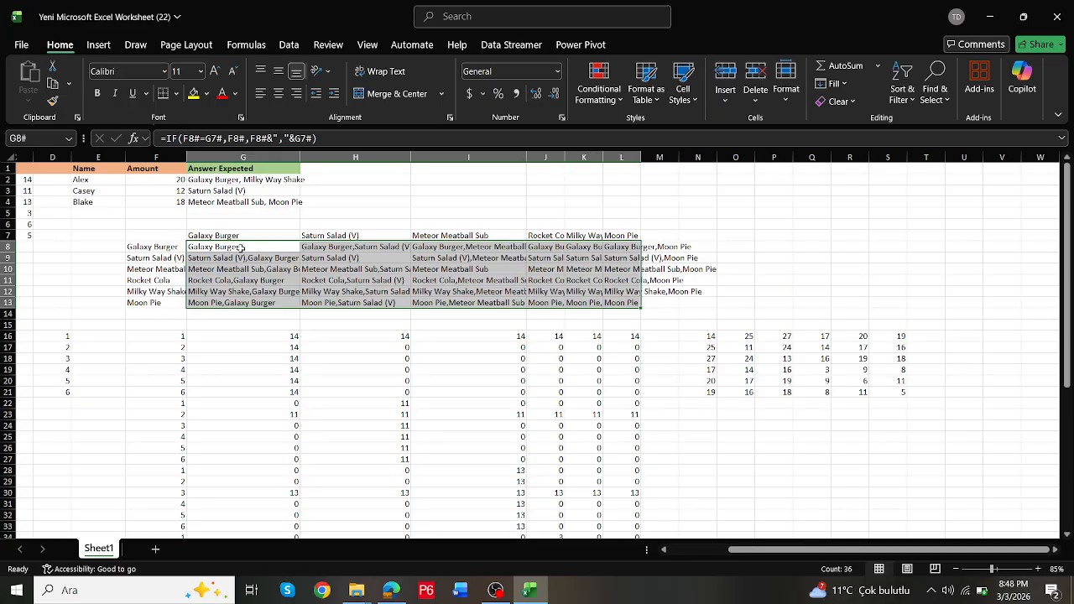
click(701, 336)
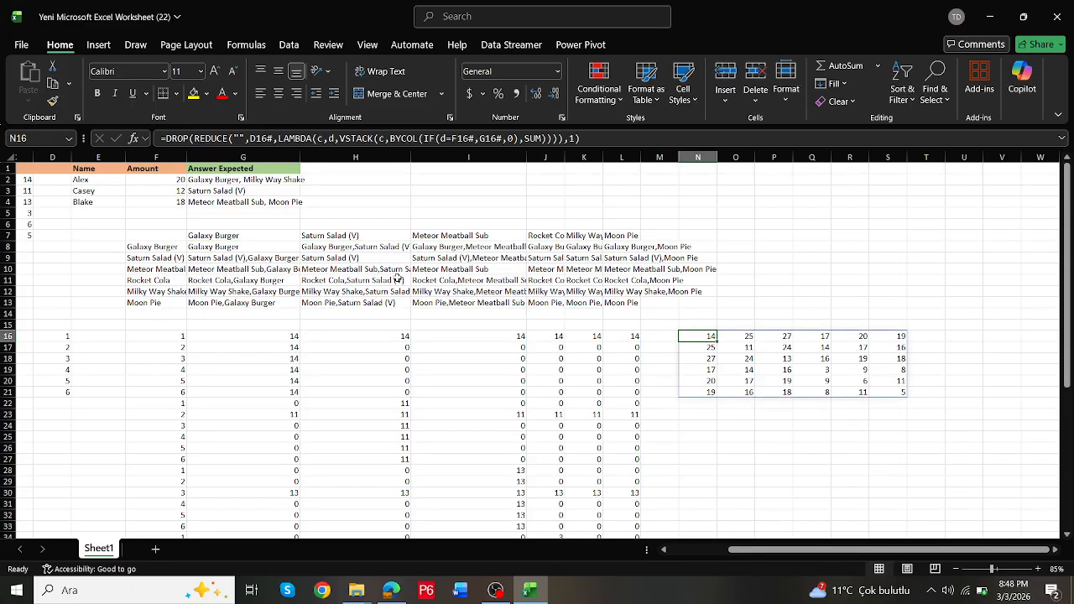
click(240, 248)
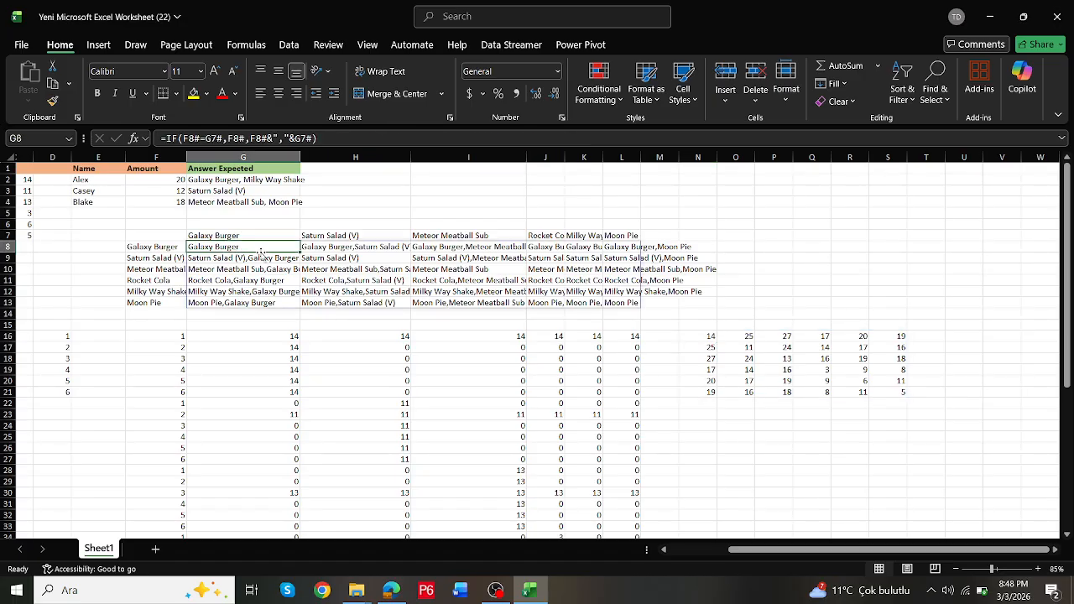
click(336, 249)
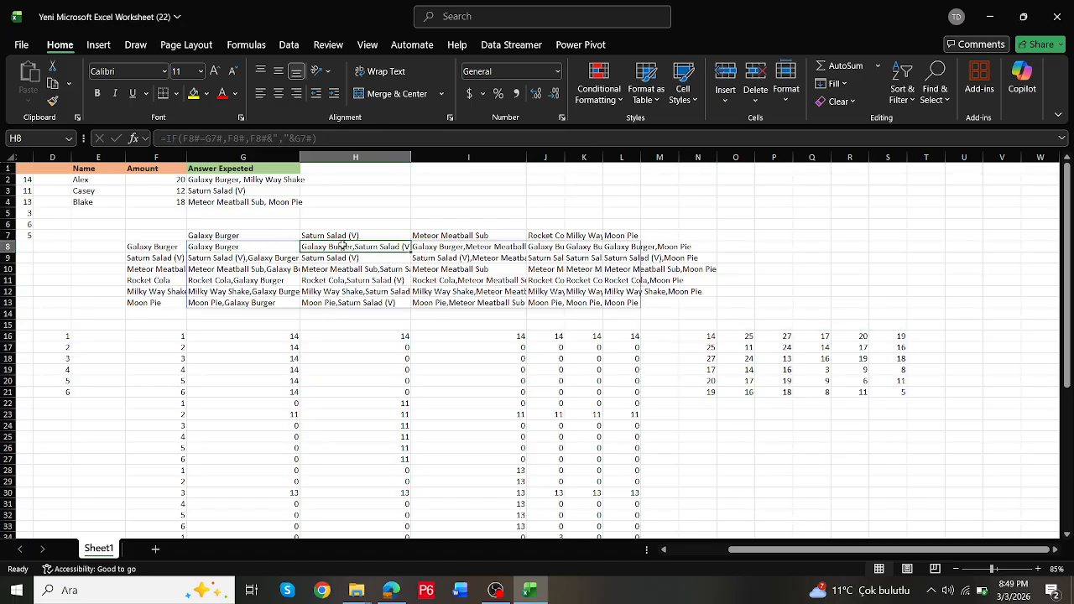
Step: Move the summed-price matrix formula from N16 to N15
drag(728, 549, 683, 550)
click(839, 335)
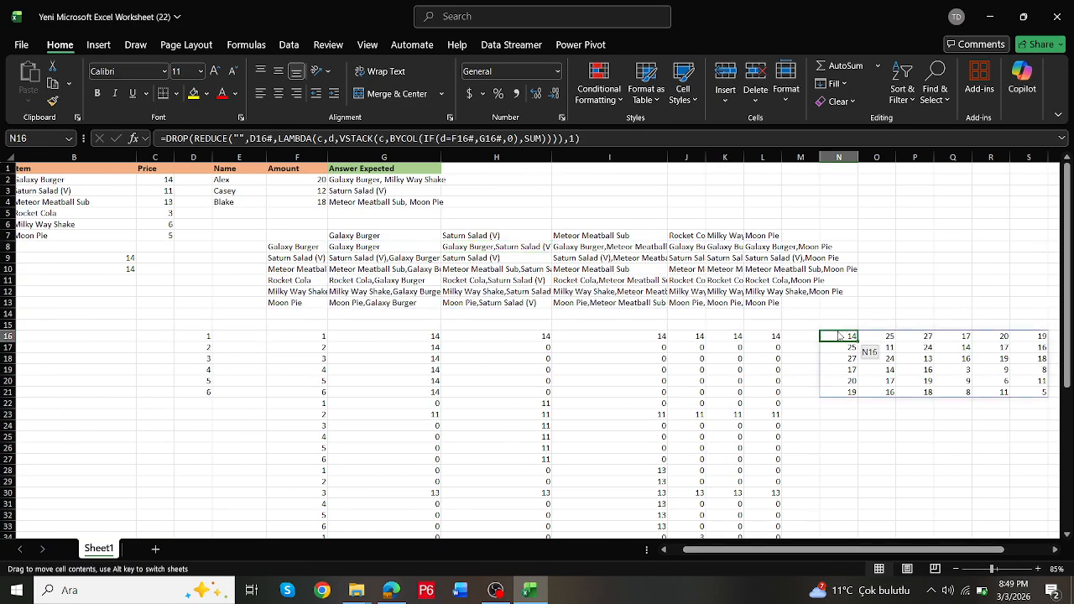
drag(839, 334, 114, 411)
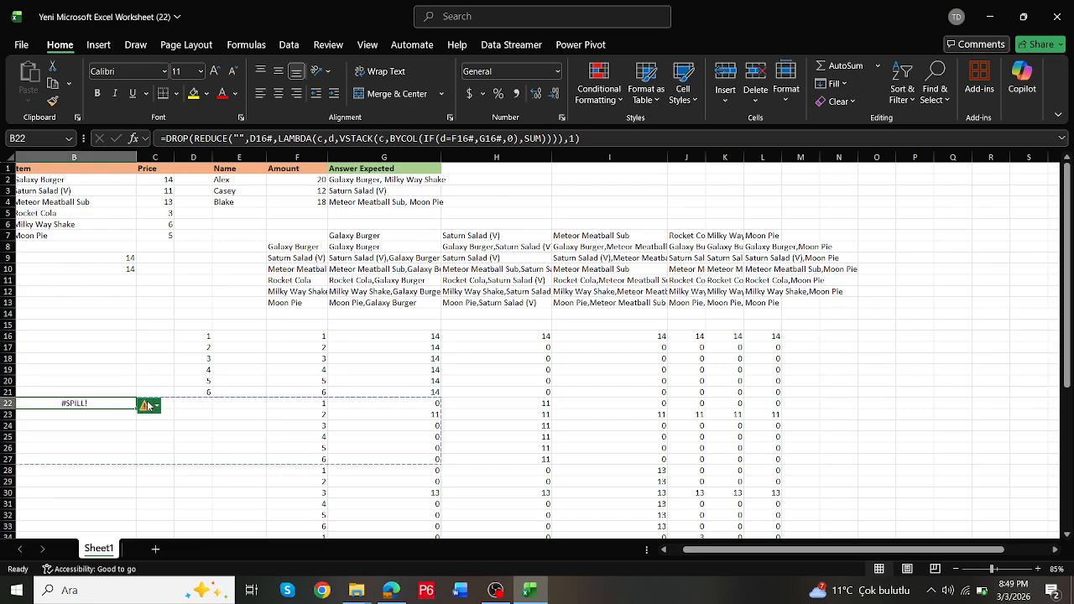
scroll(225, 391, down, 3)
scroll(225, 391, up, 2)
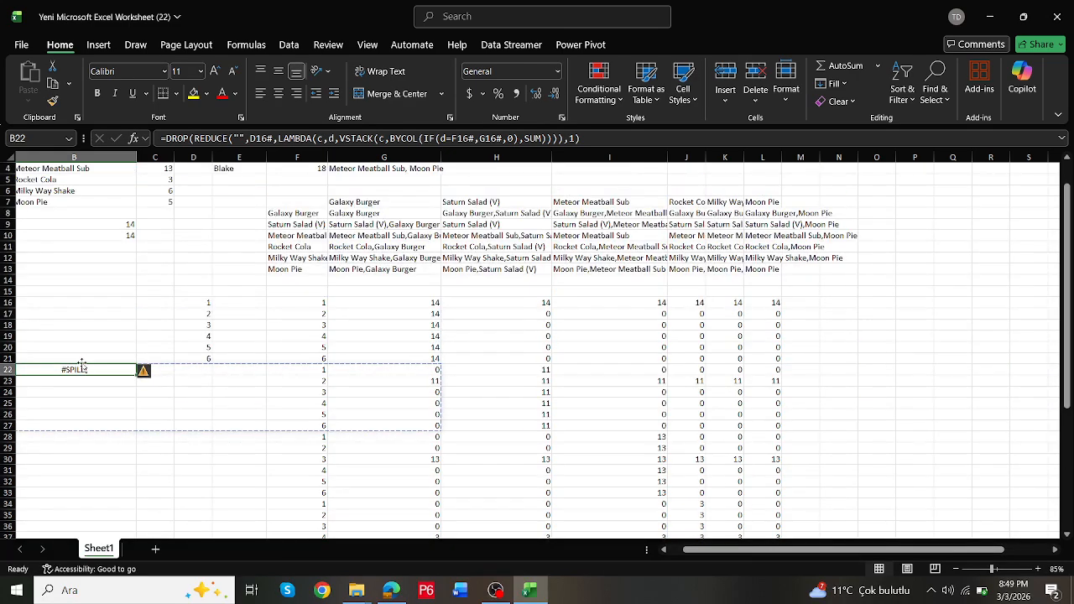
drag(81, 366, 826, 291)
scroll(801, 323, up, 1)
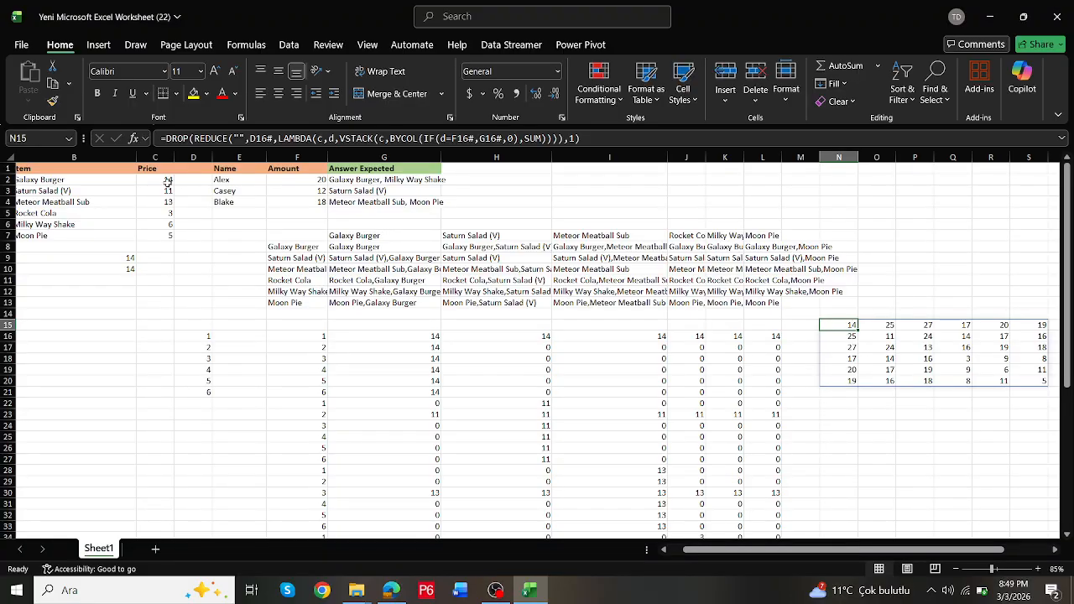
Step: Check the pair totals in O15 and P15 against the item prices in C2, C3 and C4
drag(166, 179, 167, 192)
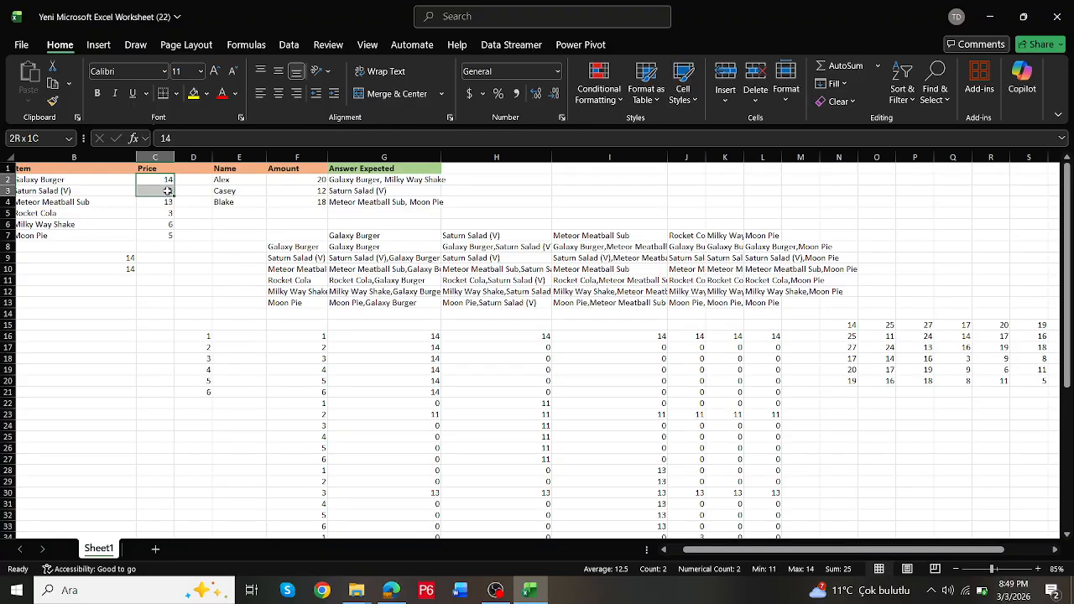
click(876, 325)
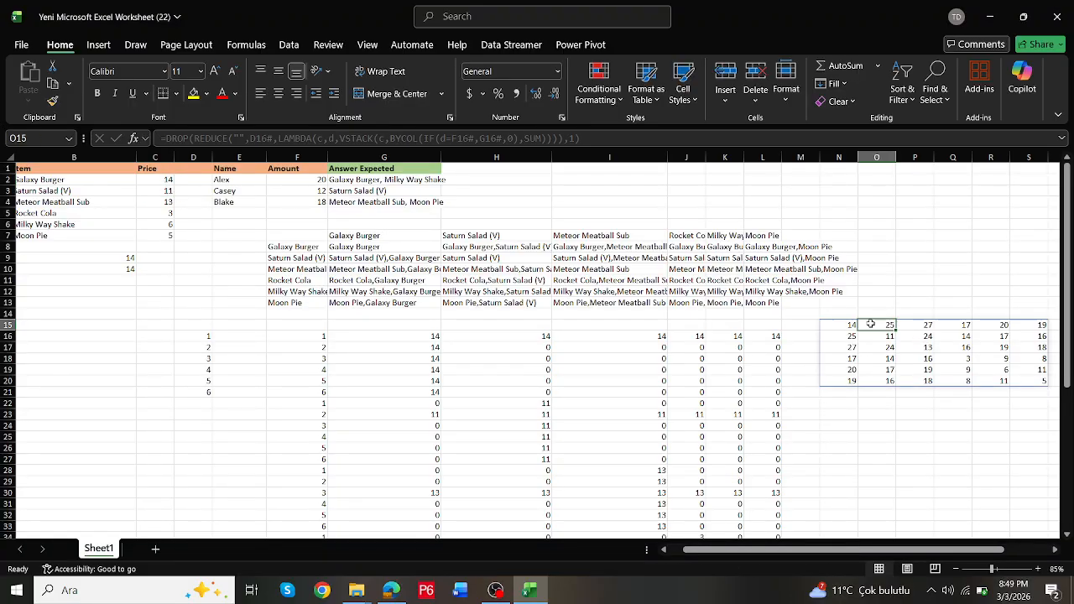
click(596, 246)
click(172, 182)
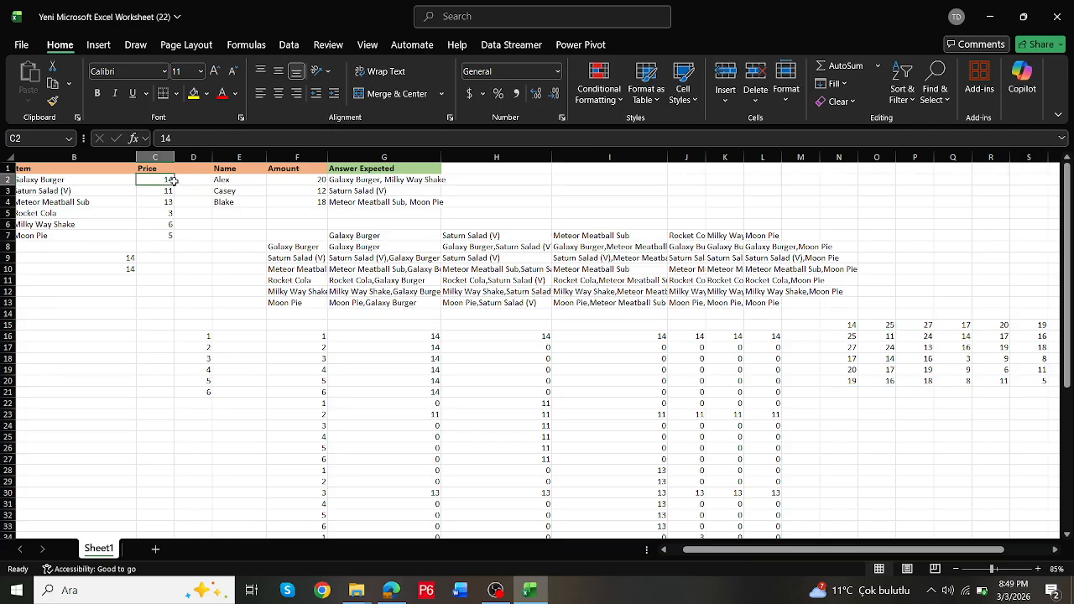
ctrl+click(171, 201)
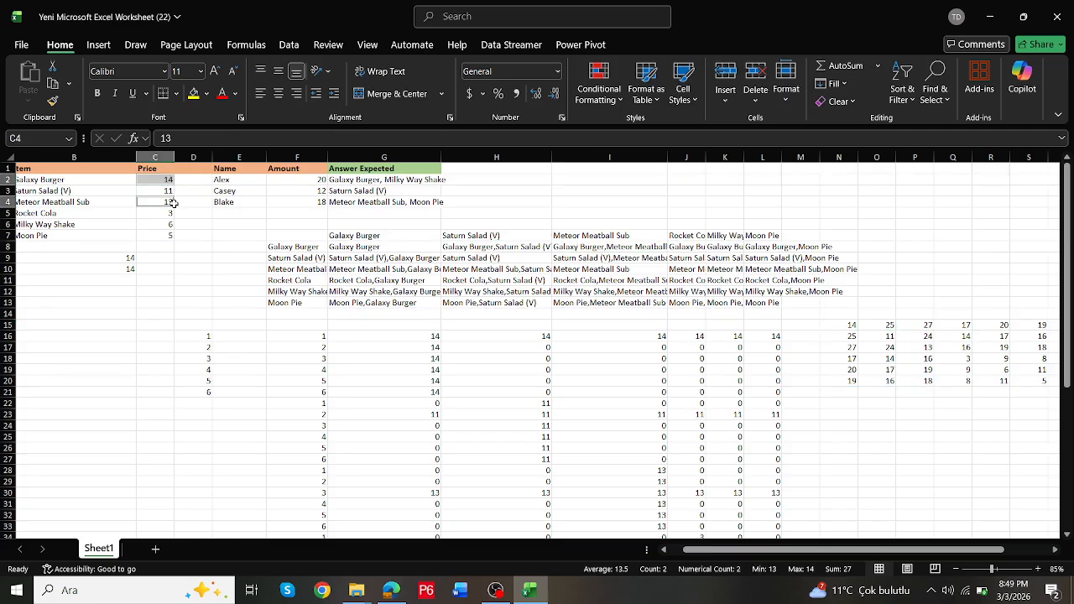
click(923, 324)
click(948, 325)
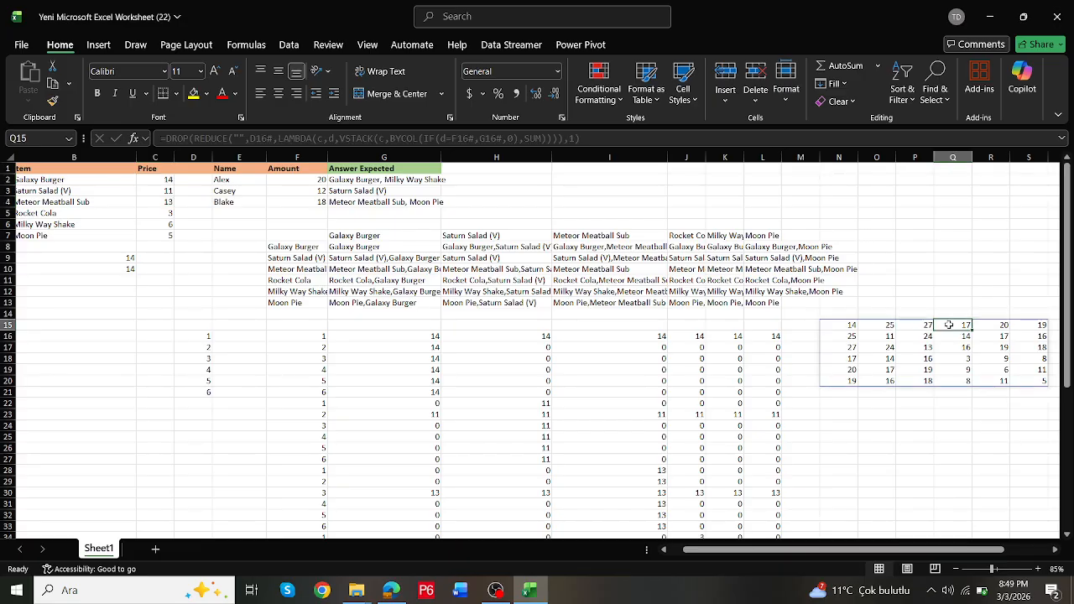
Step: Compare the item-combination grid G8:L13 with the price-total grid N15:S20 and review the formula in N15
double_click(840, 324)
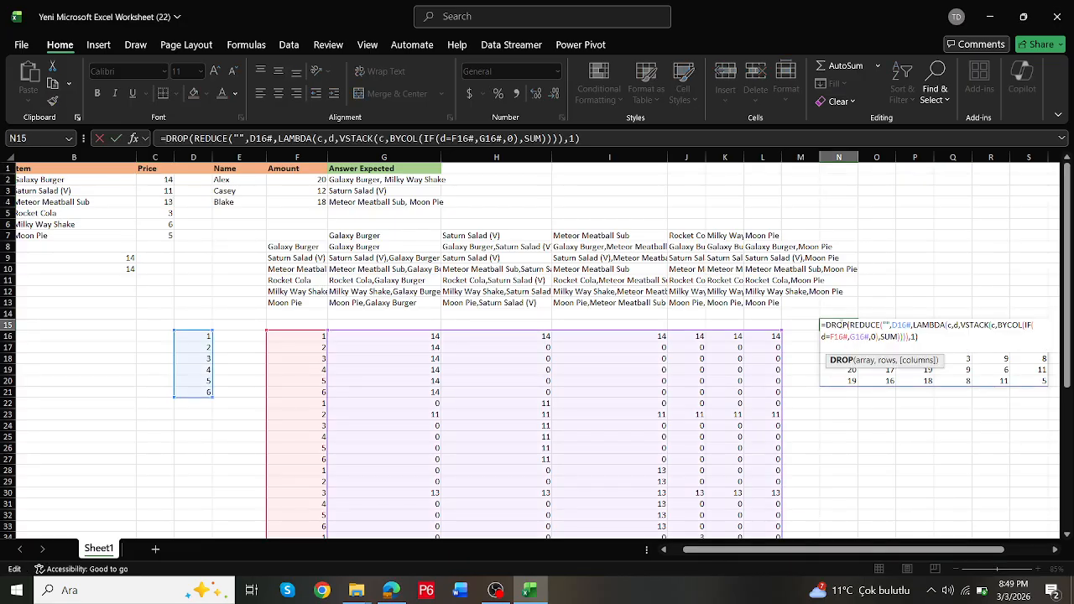
key(Escape)
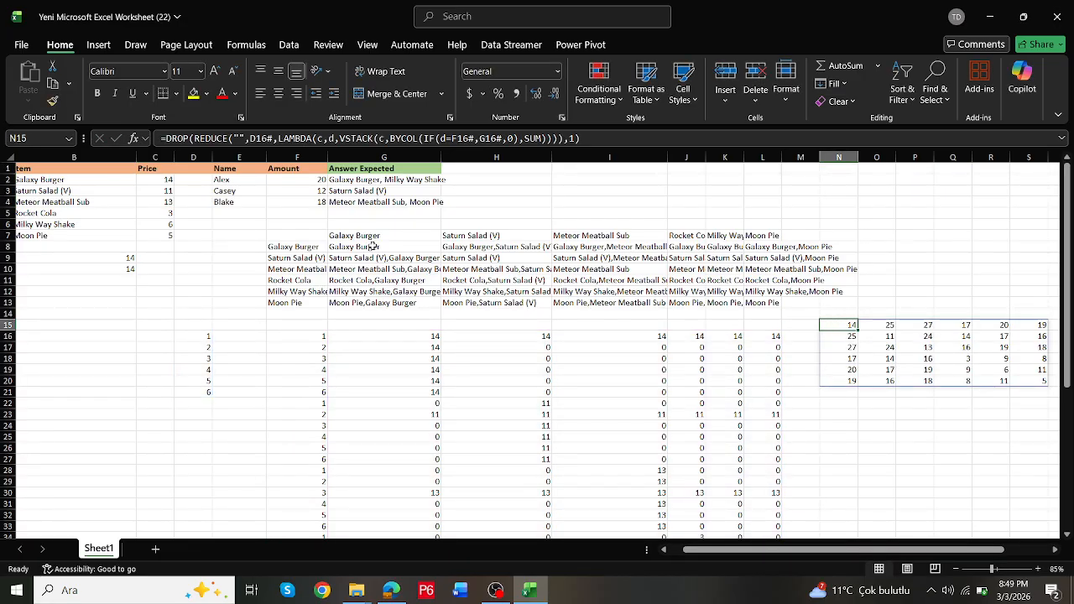
drag(374, 247, 763, 304)
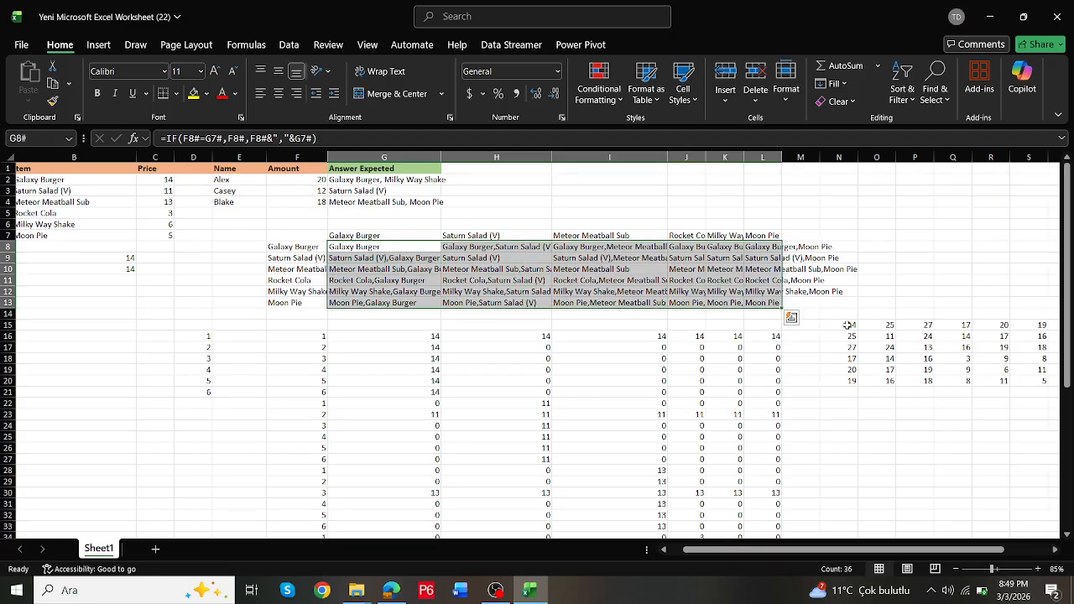
click(848, 325)
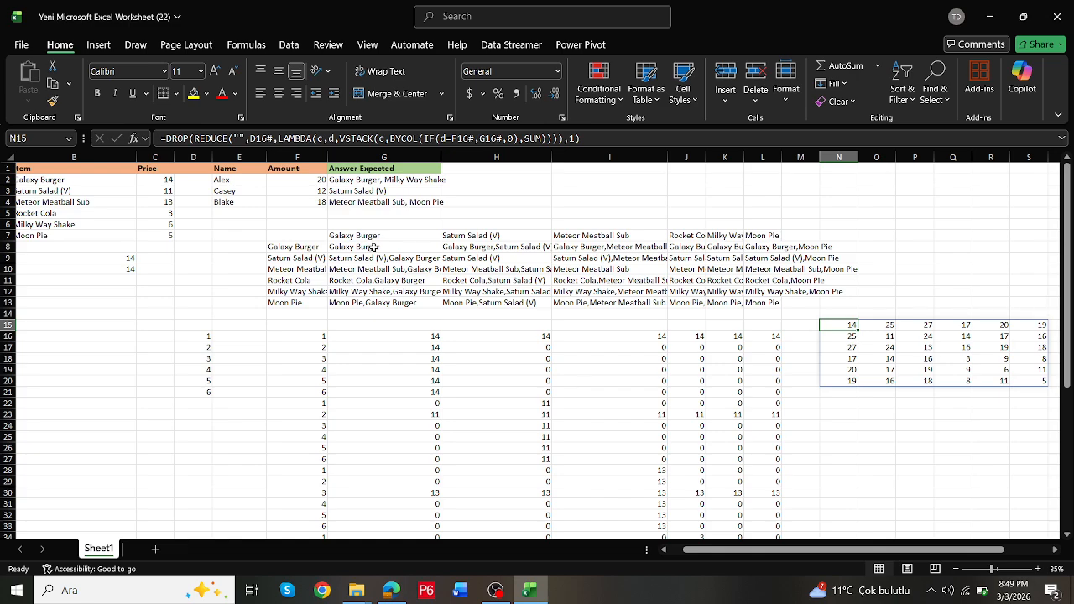
drag(374, 247, 763, 304)
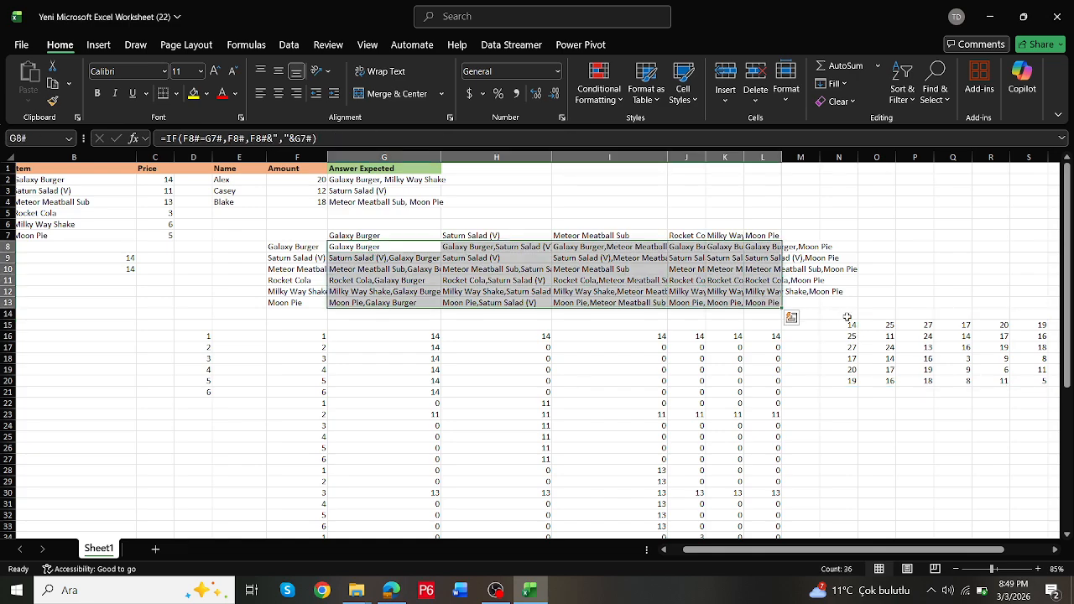
drag(848, 325, 1039, 380)
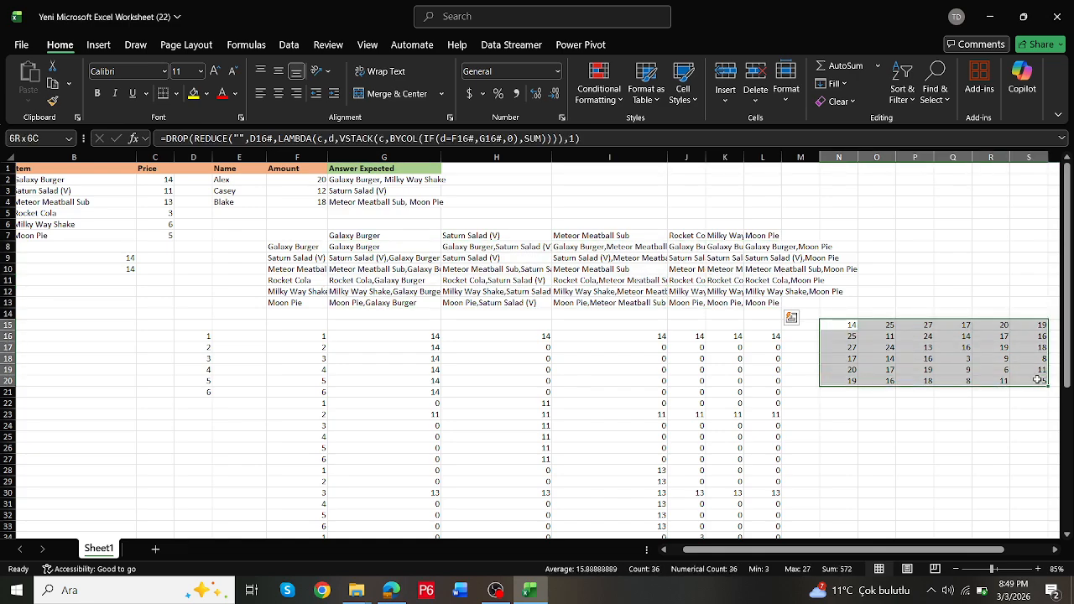
double_click(849, 325)
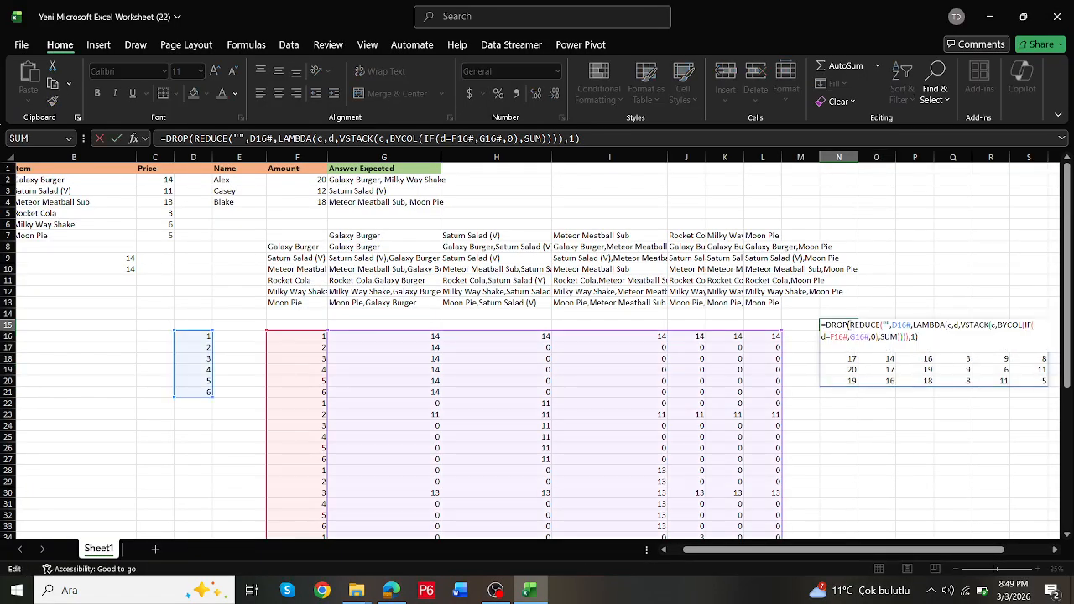
key(Escape)
double_click(849, 324)
key(Escape)
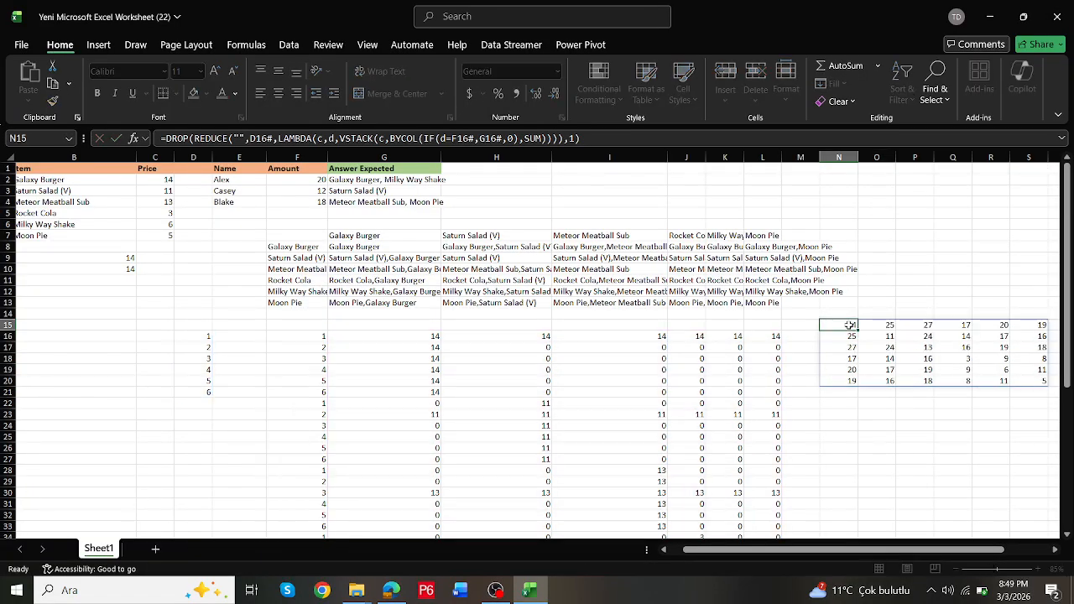
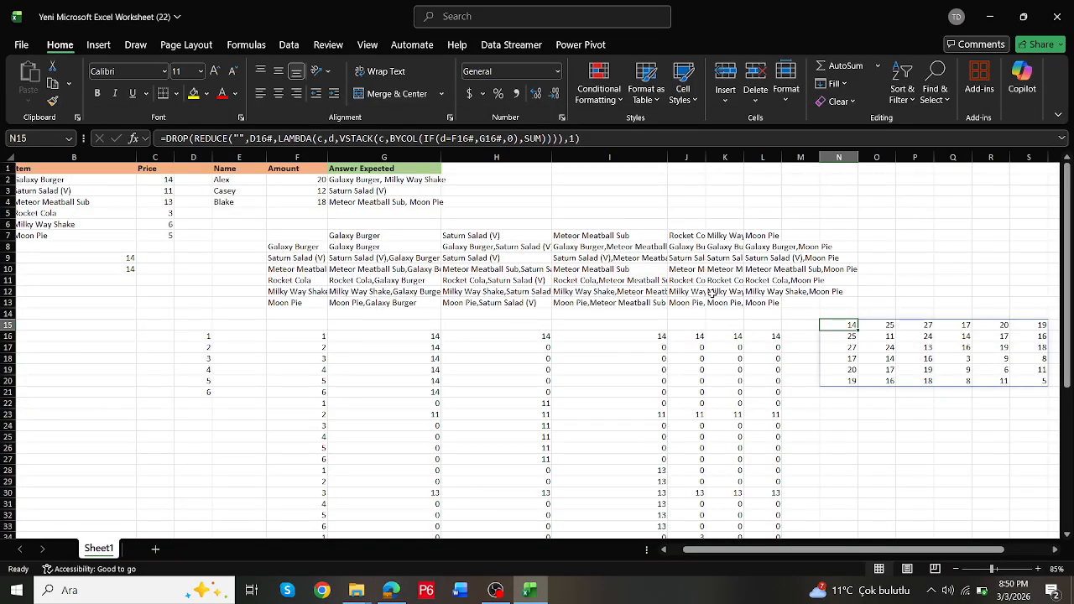
click(719, 291)
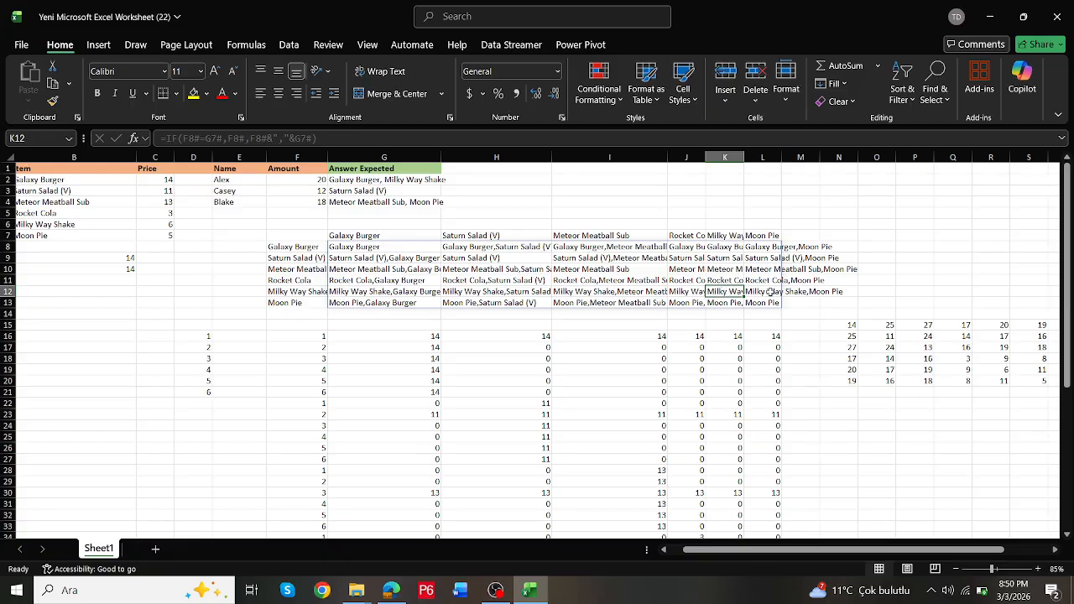
Step: Examine the pair-total matrix starting at N15, the item-pair matrix starting at G8, and the Category entries in column A
click(835, 326)
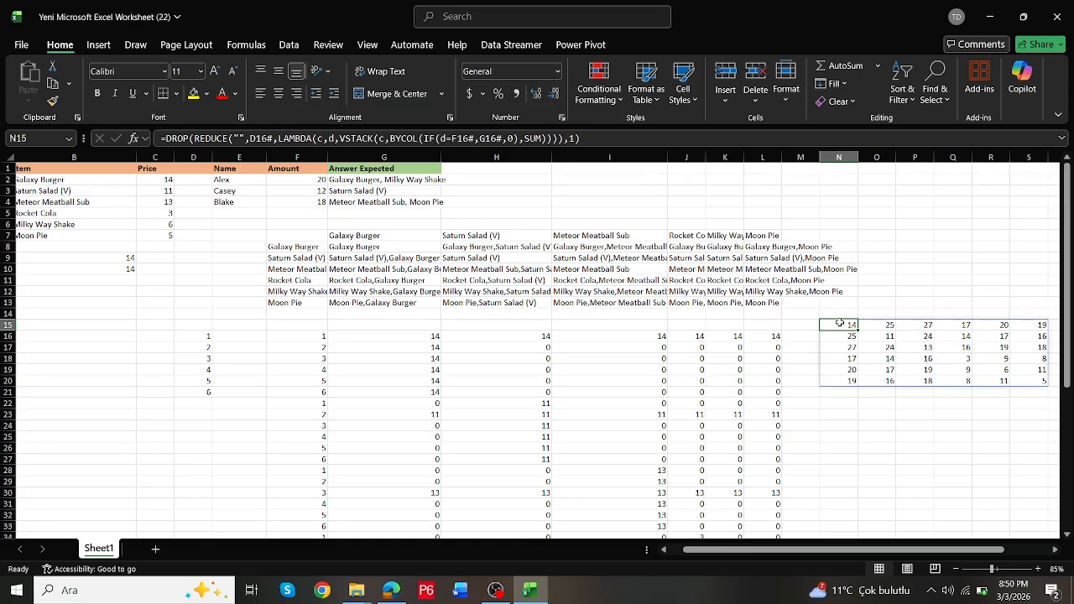
drag(839, 323, 1032, 378)
double_click(836, 329)
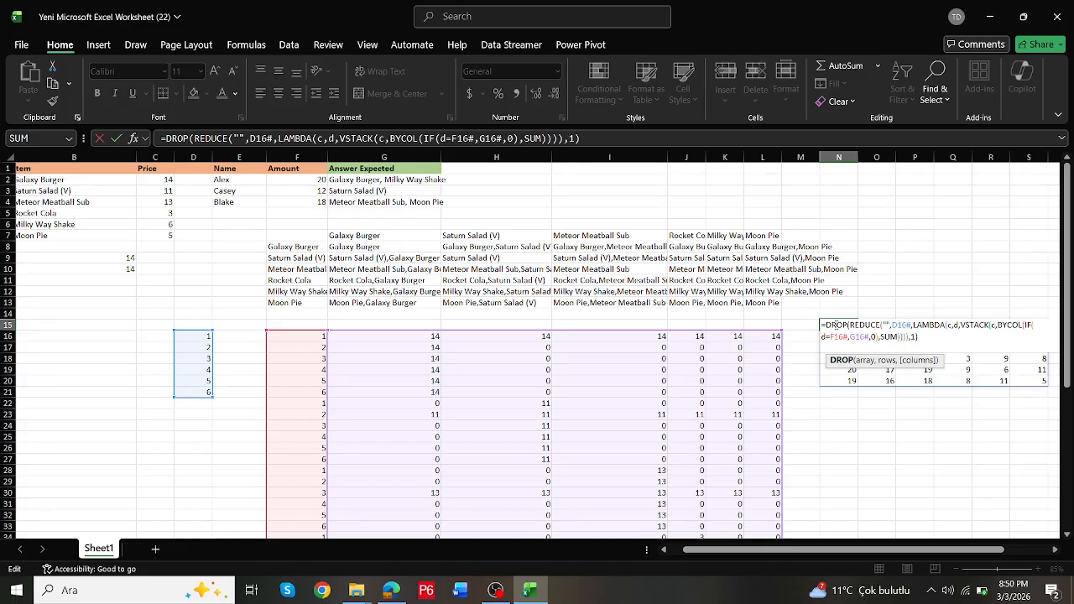
key(Escape)
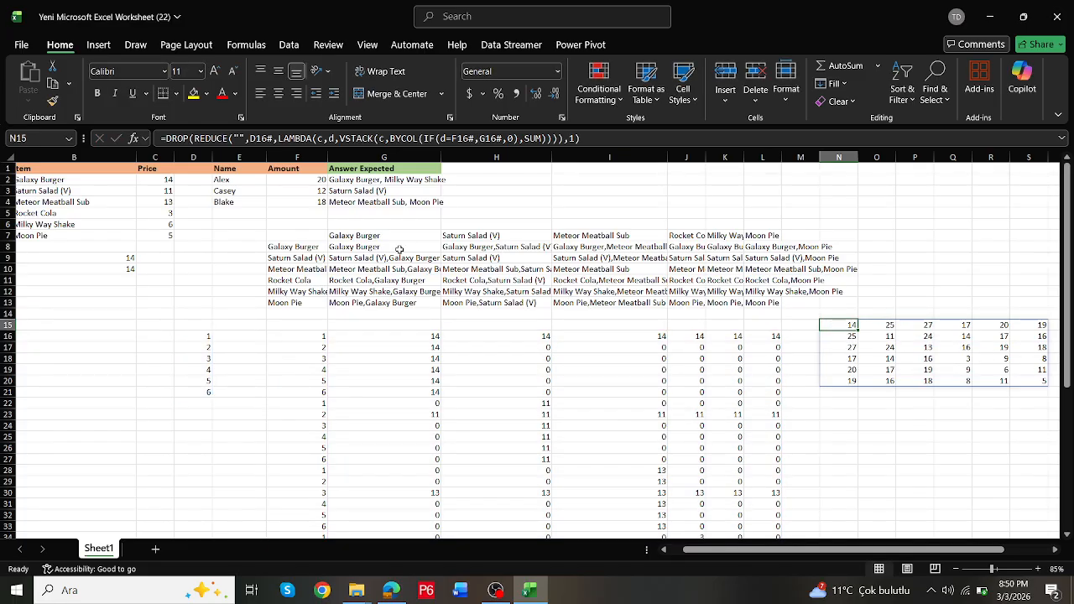
click(365, 250)
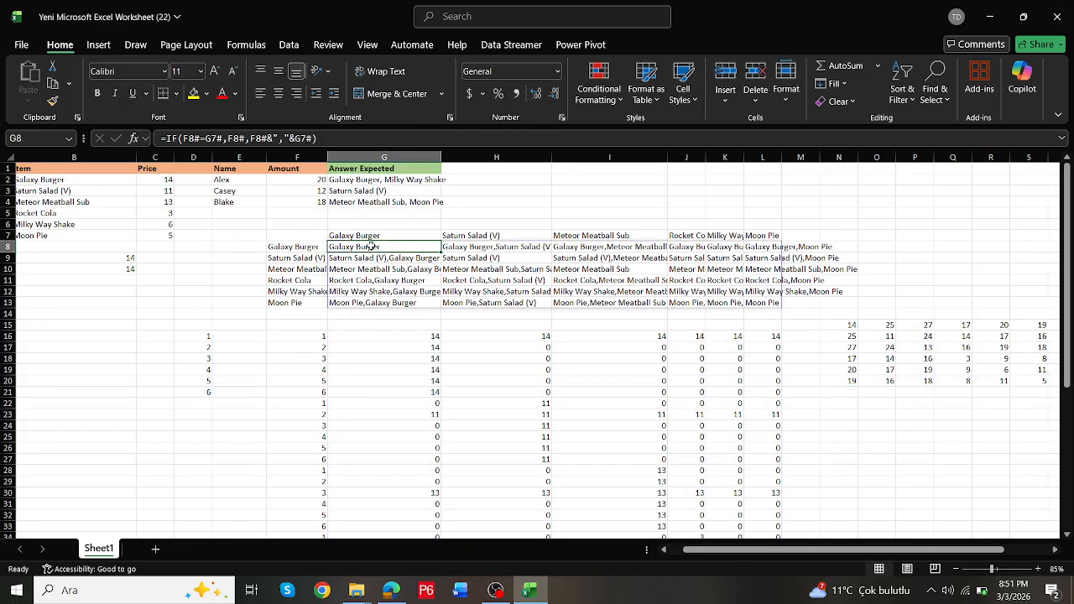
drag(370, 246, 767, 301)
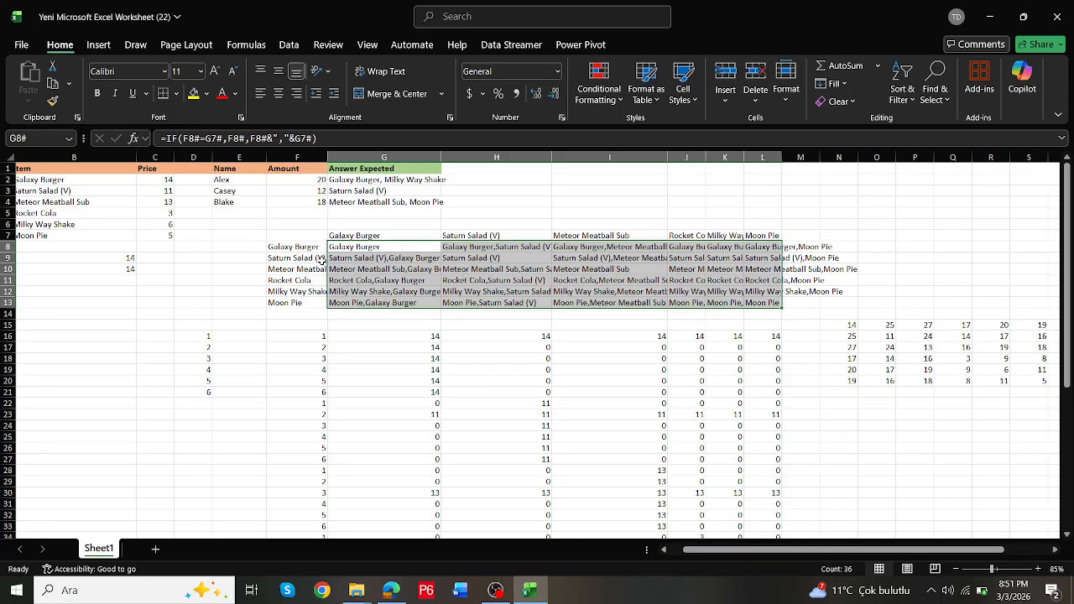
drag(693, 550, 679, 550)
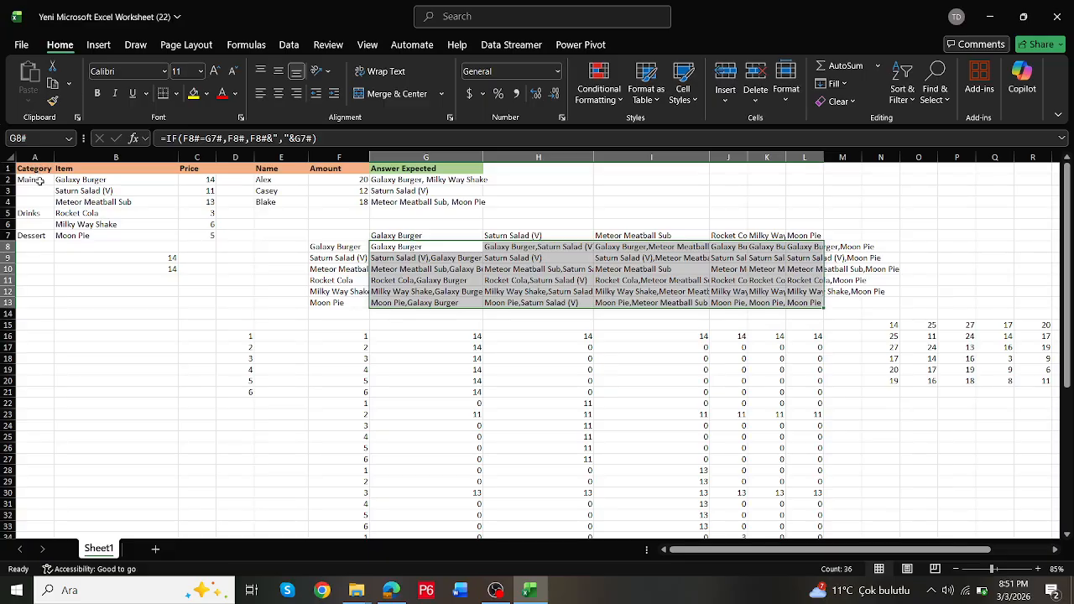
mouse_move(38, 180)
mouse_down()
mouse_move(37, 238)
mouse_move(42, 181)
mouse_up()
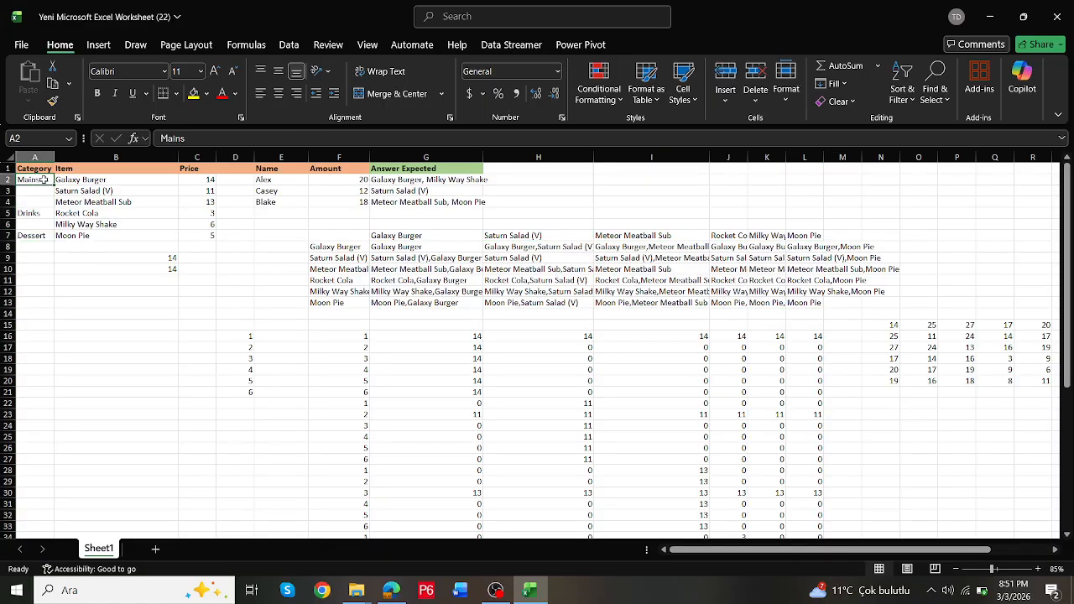
click(39, 189)
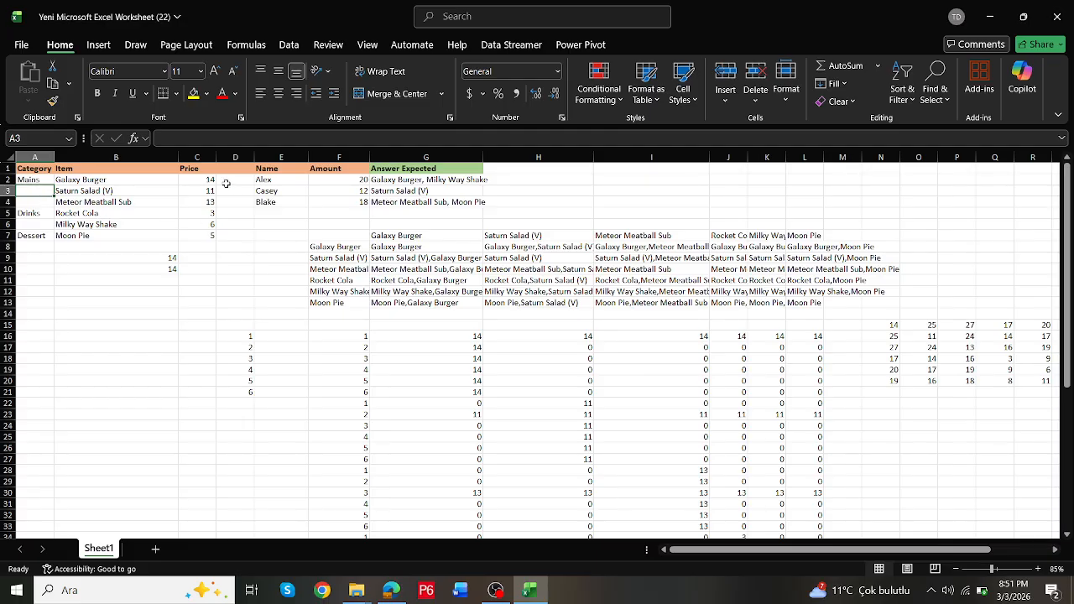
Step: Enter a formula in B12 that spills the category range A2:A7
click(90, 289)
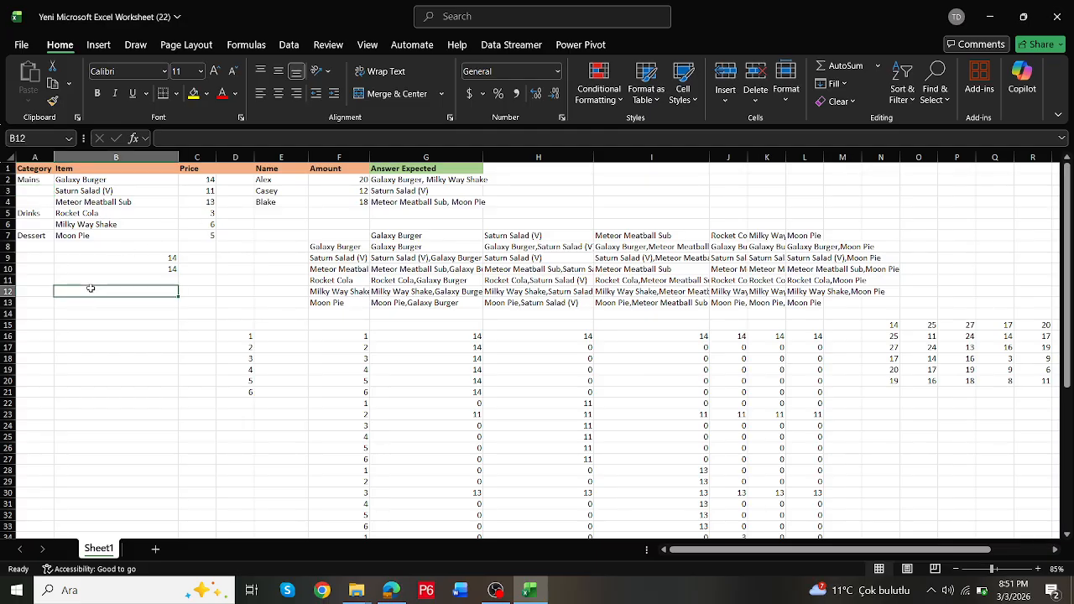
text(=)
click(38, 178)
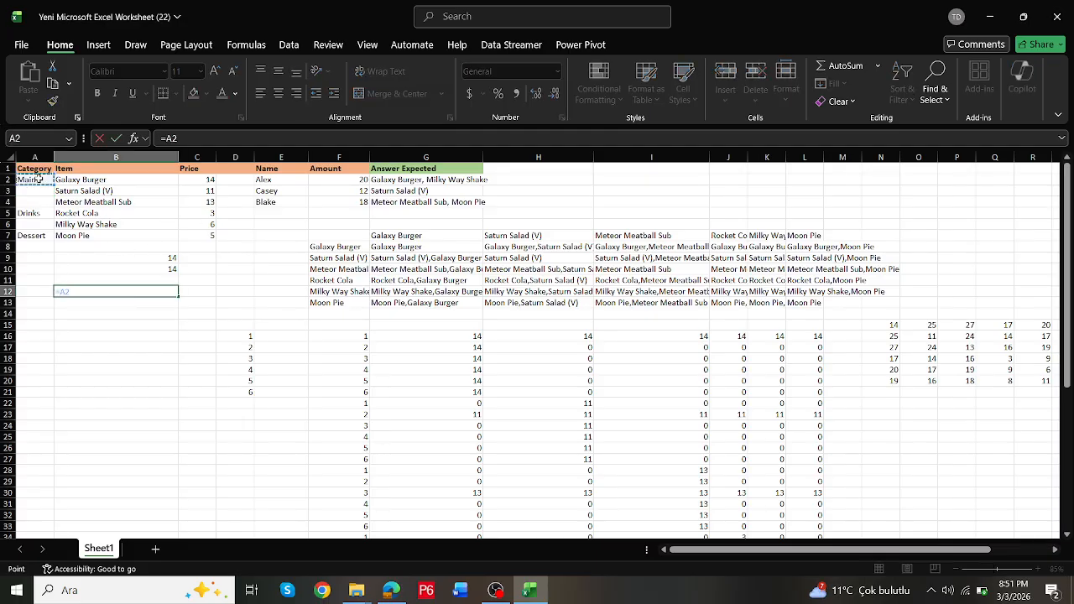
drag(38, 177, 37, 237)
key(ctrl+Return)
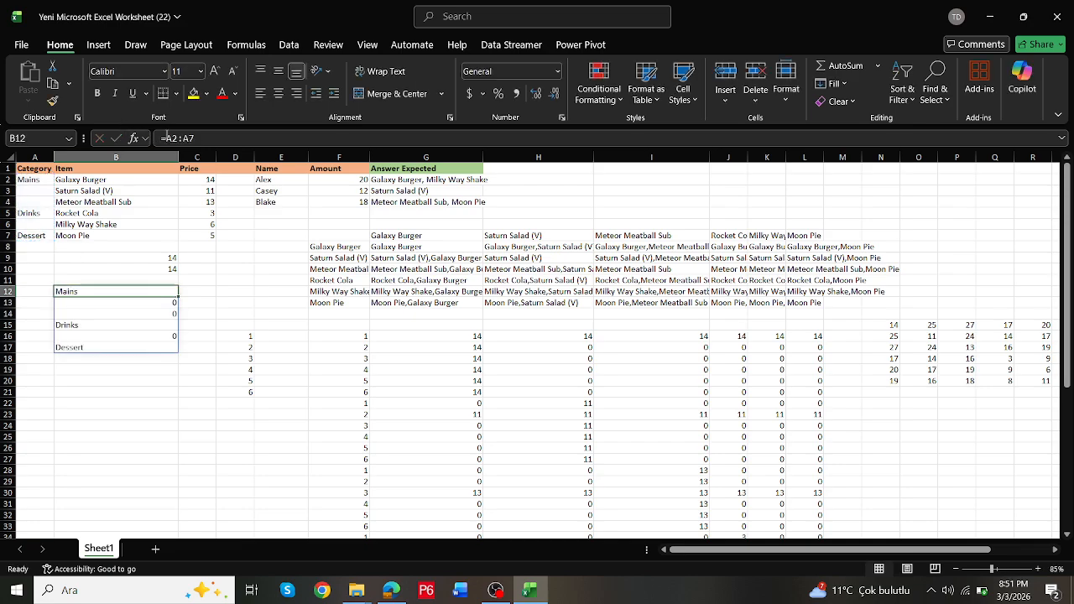
click(166, 137)
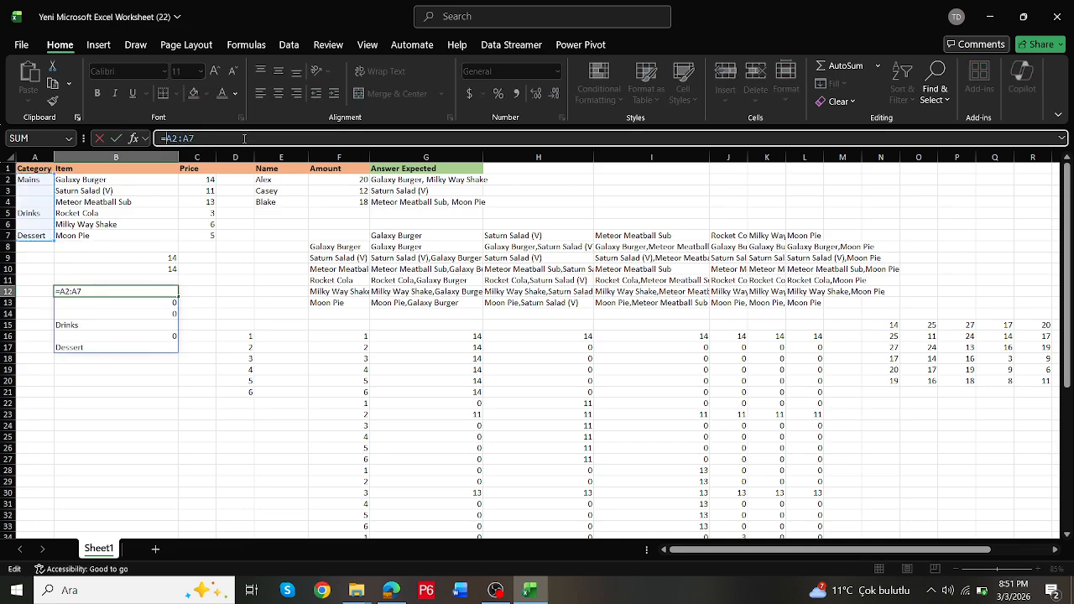
text(un)
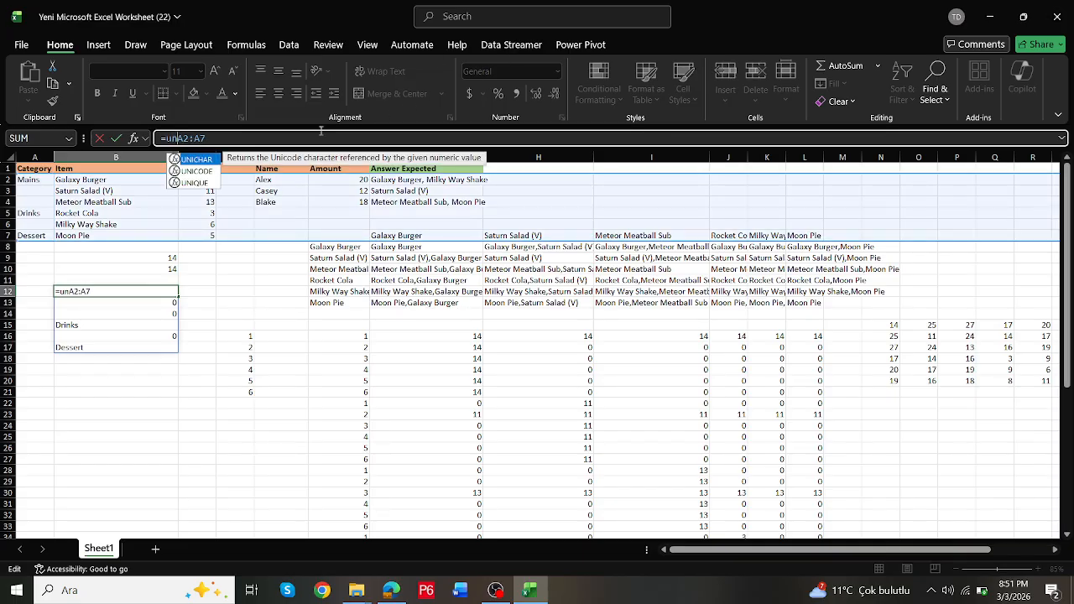
double_click(202, 183)
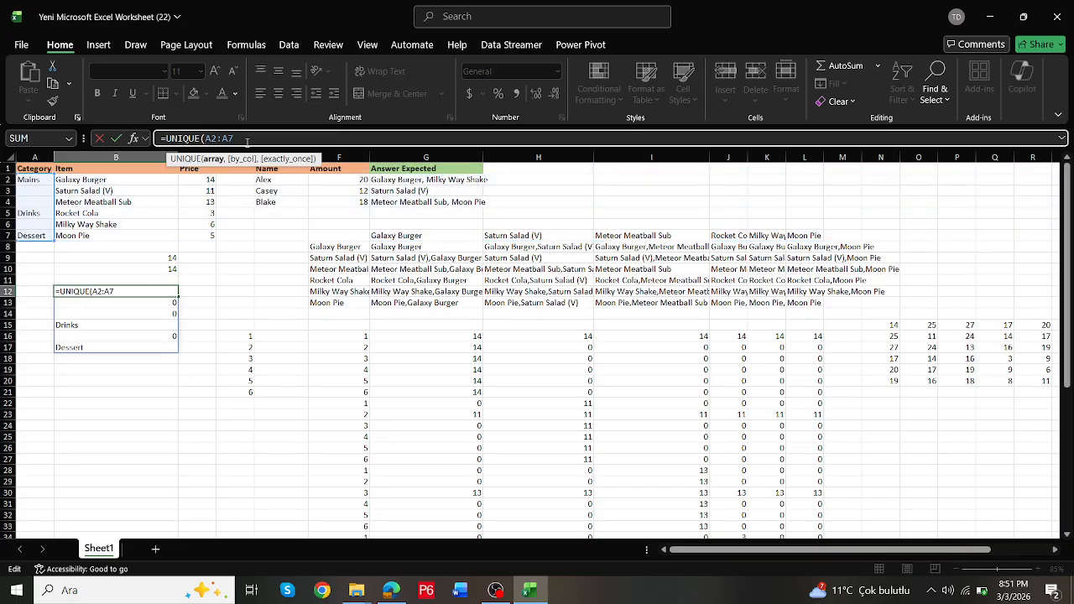
key(Escape)
Step: Expand the B12 formula to =LET(f,A2:A7,FILTER(f,f<>0)) so only the non-blank categories are listed
click(166, 137)
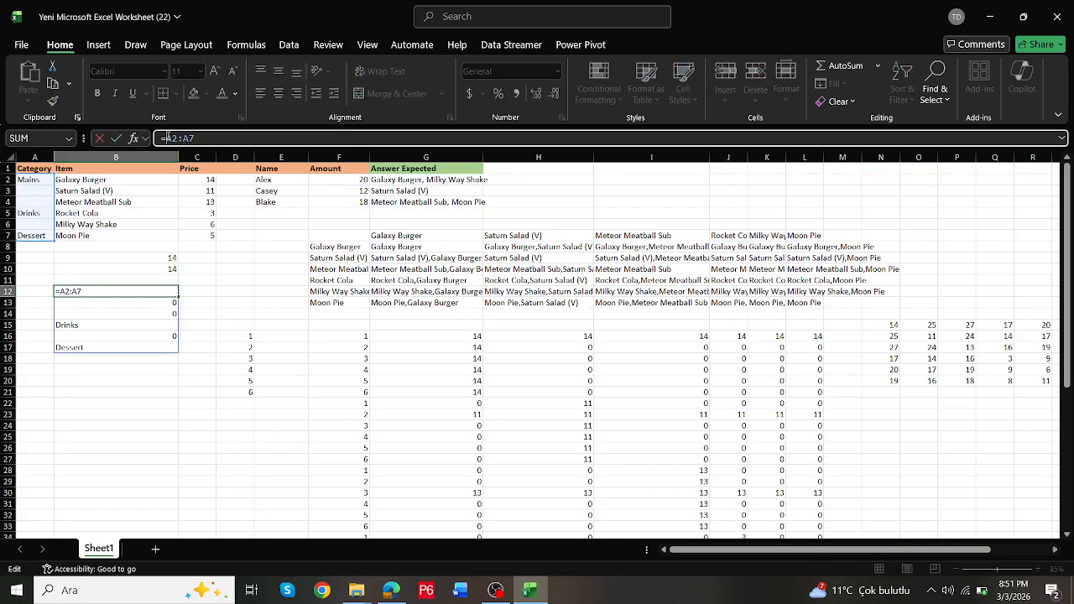
text(let()
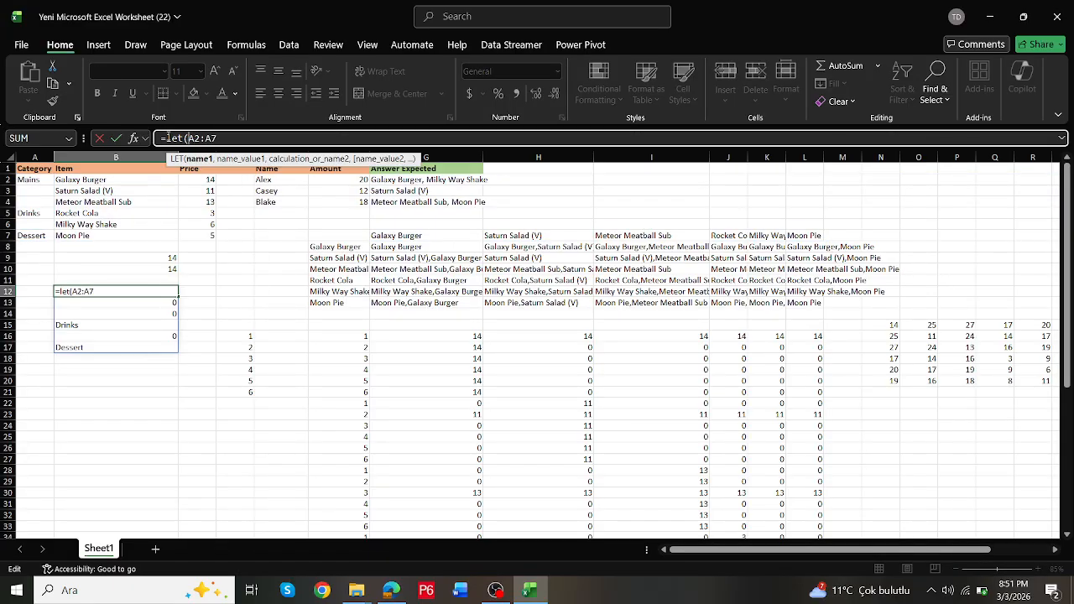
text(f,)
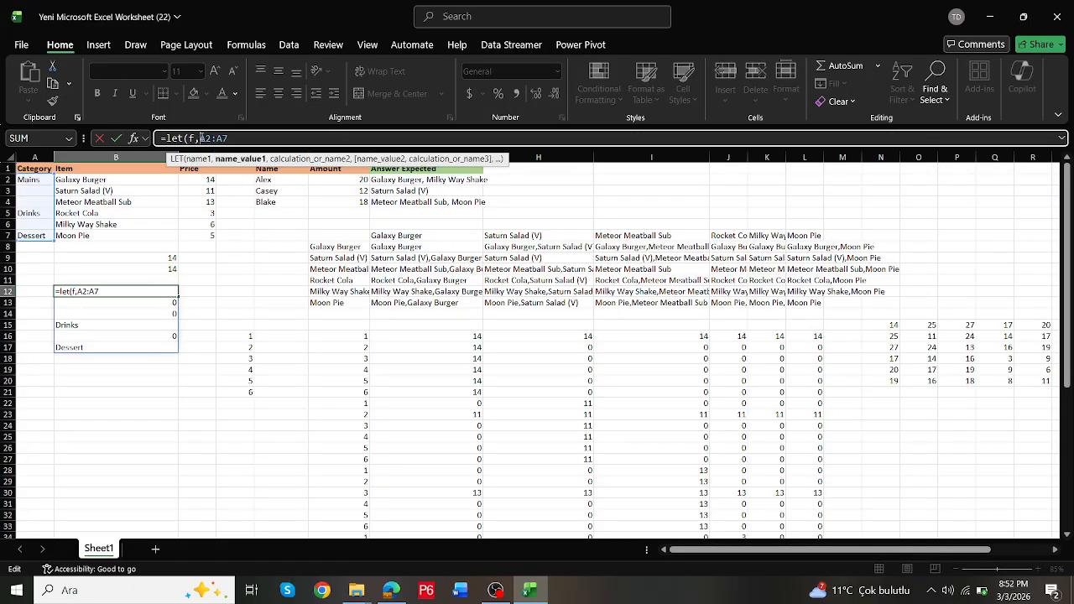
drag(200, 137, 216, 138)
text(,filter()
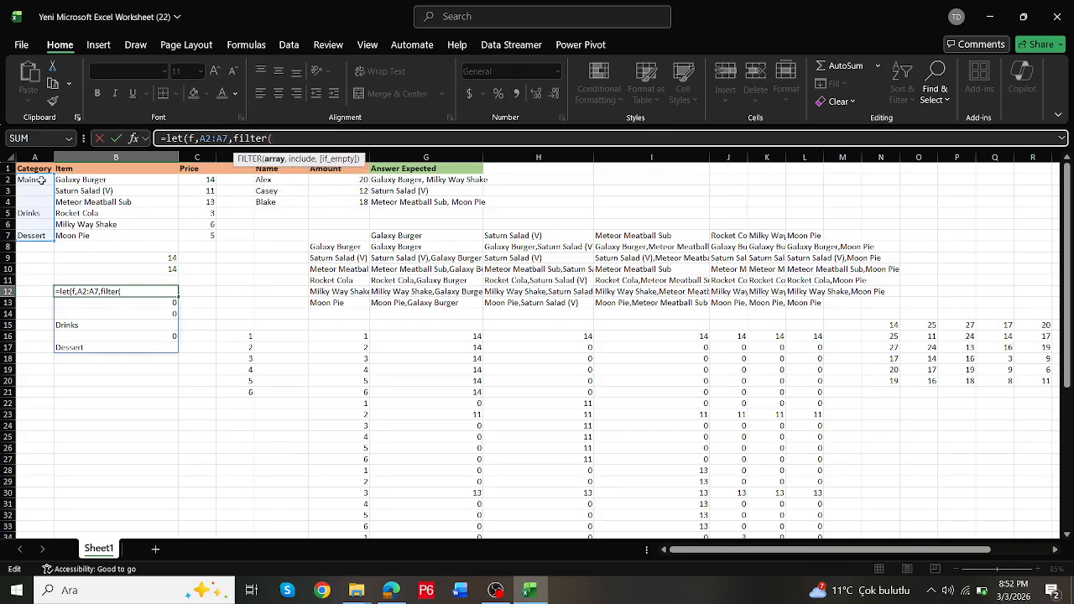
text(f,f<>0)))
key(Return)
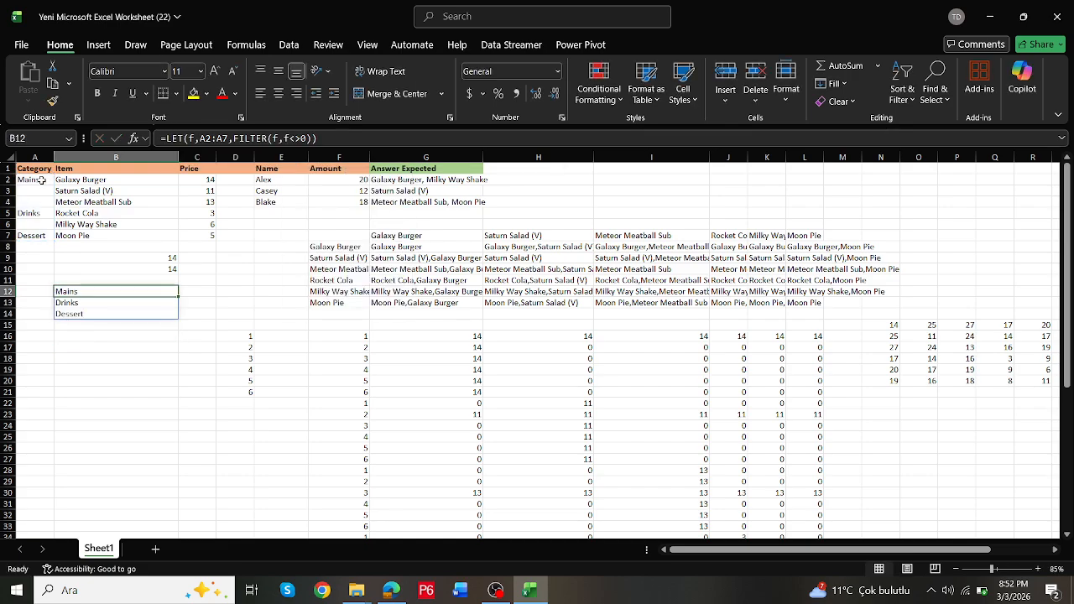
key(Up)
Step: Count the listed categories in C12 with the formula =COUNTA(B12#)
click(195, 293)
text(=cooun)
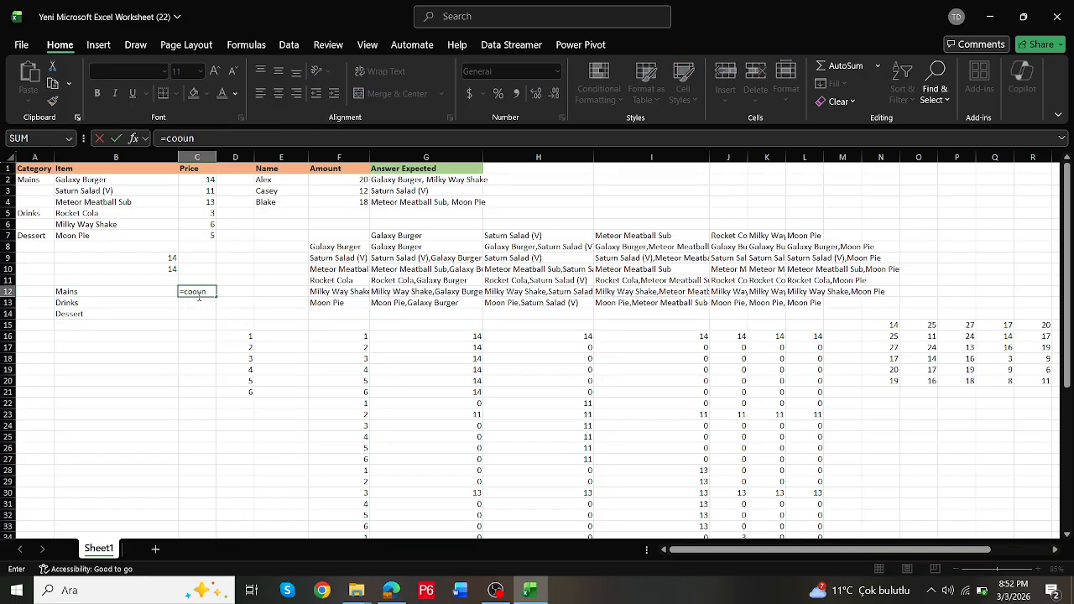
key(BackSpace)
text(un)
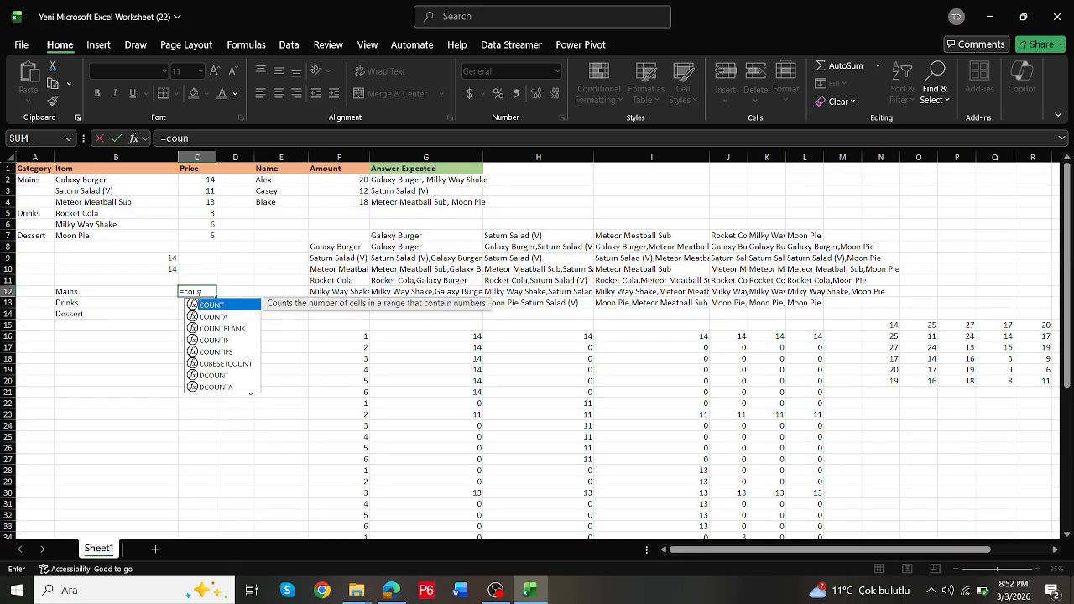
double_click(225, 317)
mouse_move(87, 293)
mouse_down()
mouse_move(87, 317)
mouse_move(84, 307)
mouse_up()
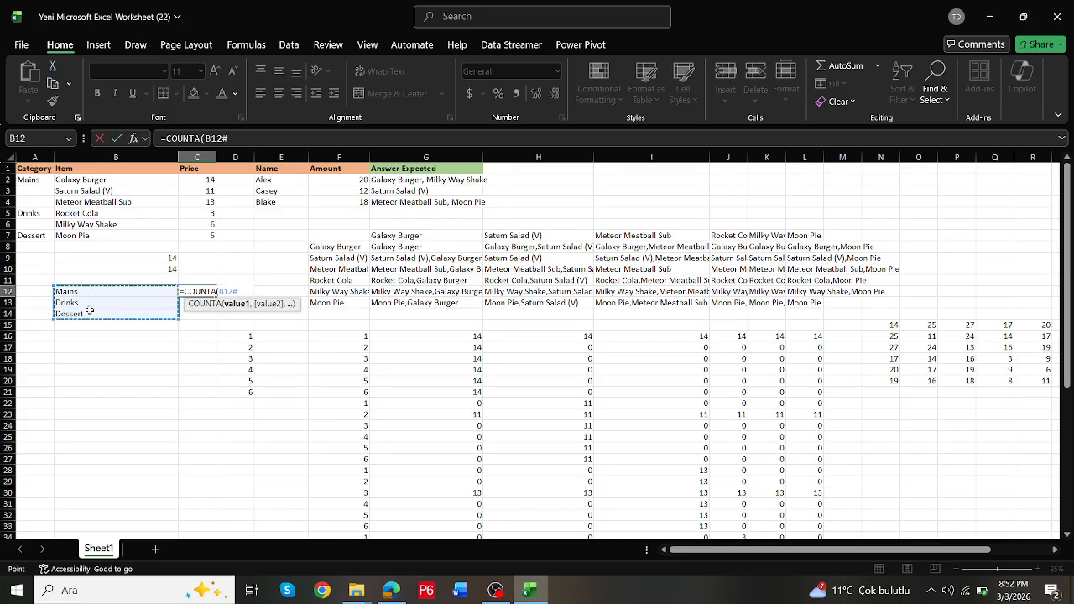
key(Return)
key(Up)
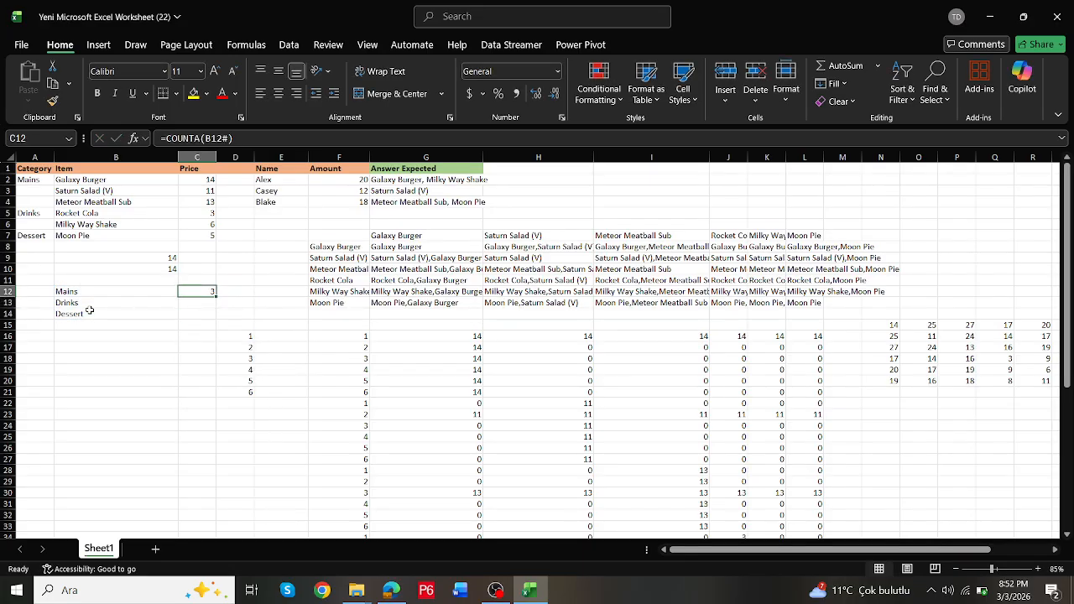
Step: Wrap the C12 count in SEQUENCE to number the categories, giving =SEQUENCE(COUNTA(B12#))
click(167, 138)
text(se)
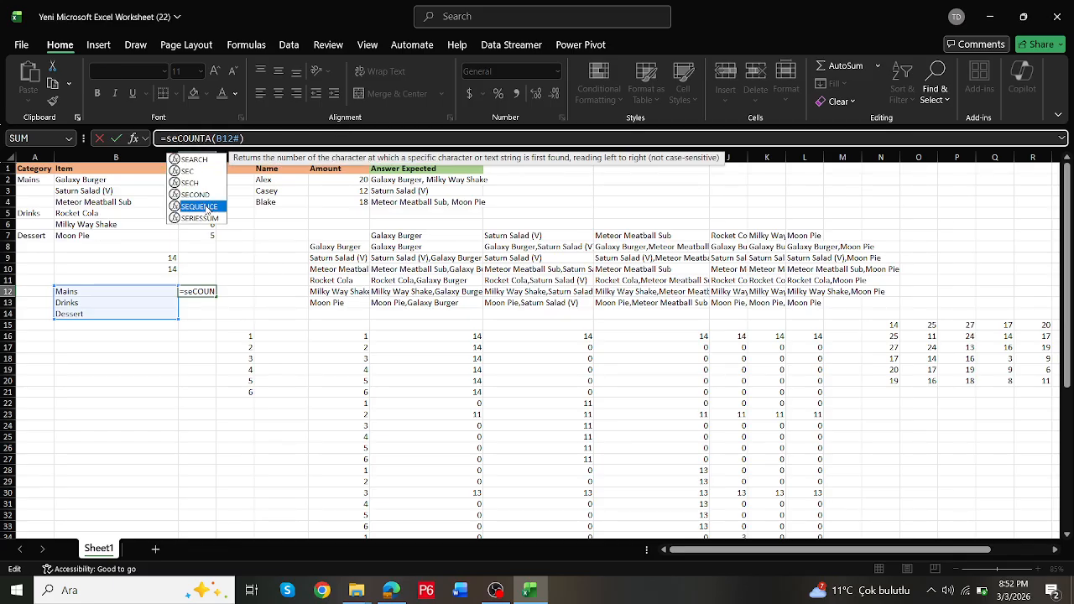
double_click(205, 207)
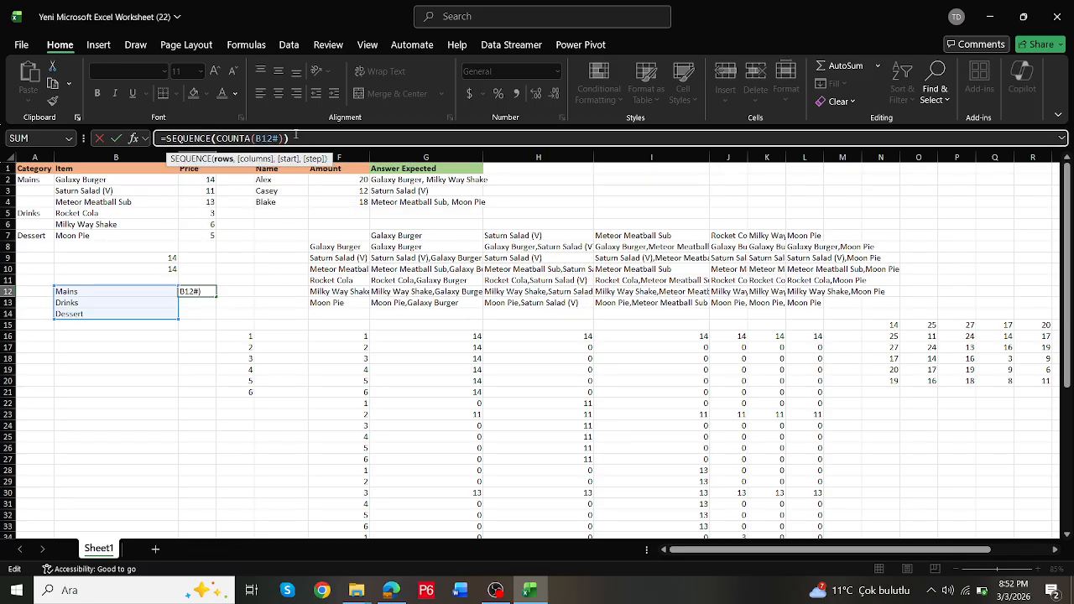
key(ctrl+Return)
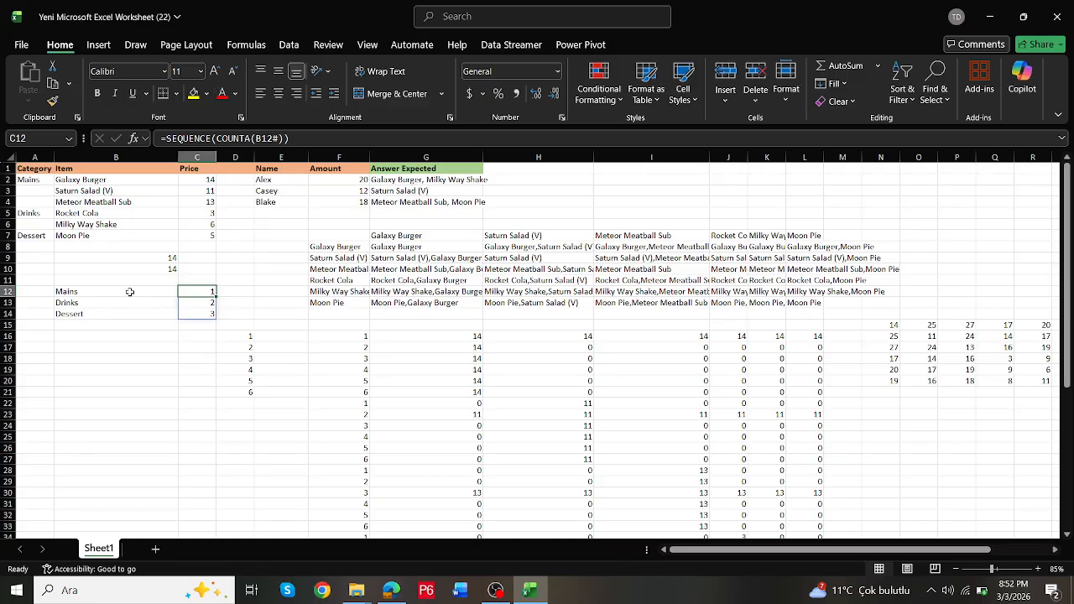
Step: Enter =IF(A2:A7<>"",1,0) in D2 to flag the rows where a category starts
click(235, 180)
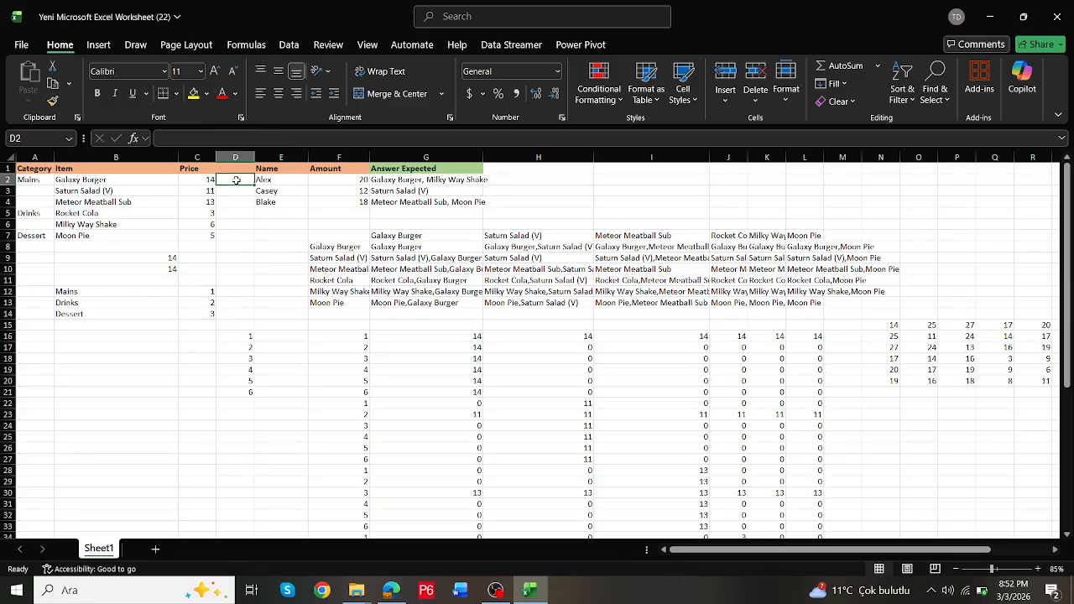
text(=if()
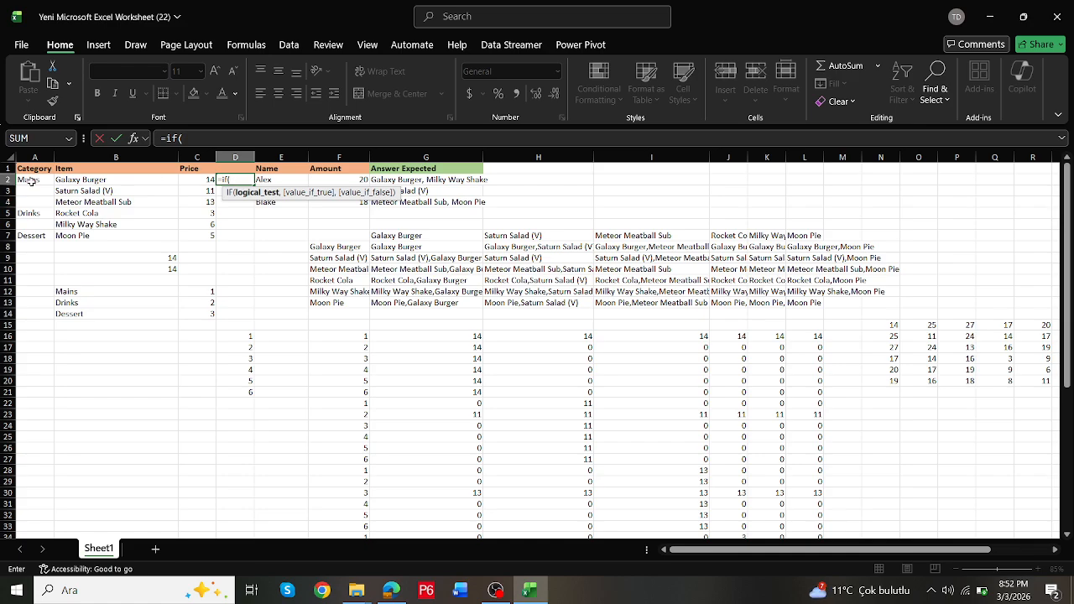
drag(30, 181, 44, 242)
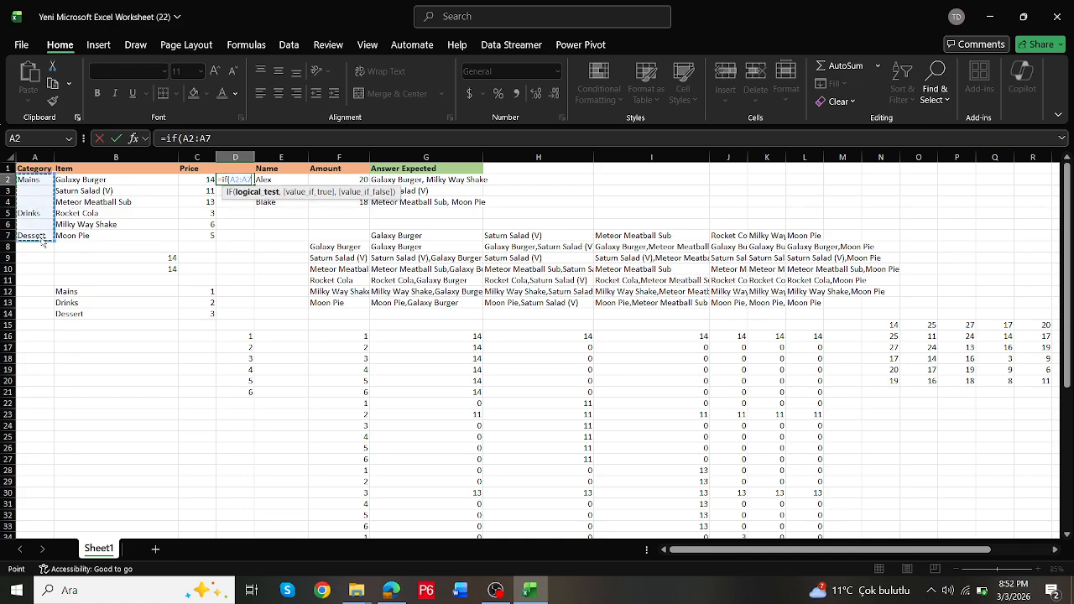
text(<>"",)
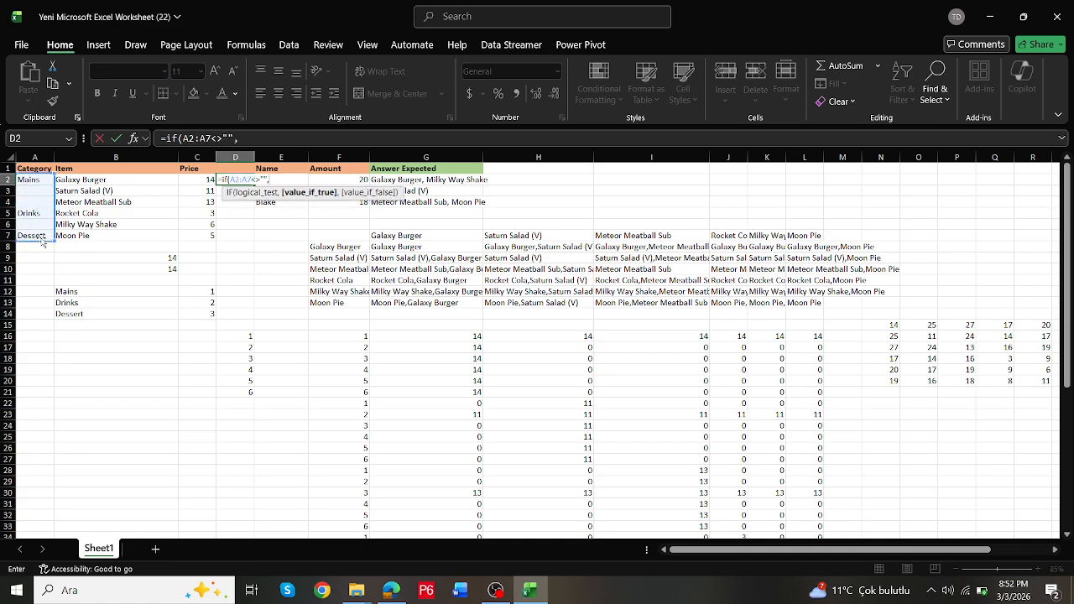
text(1,)
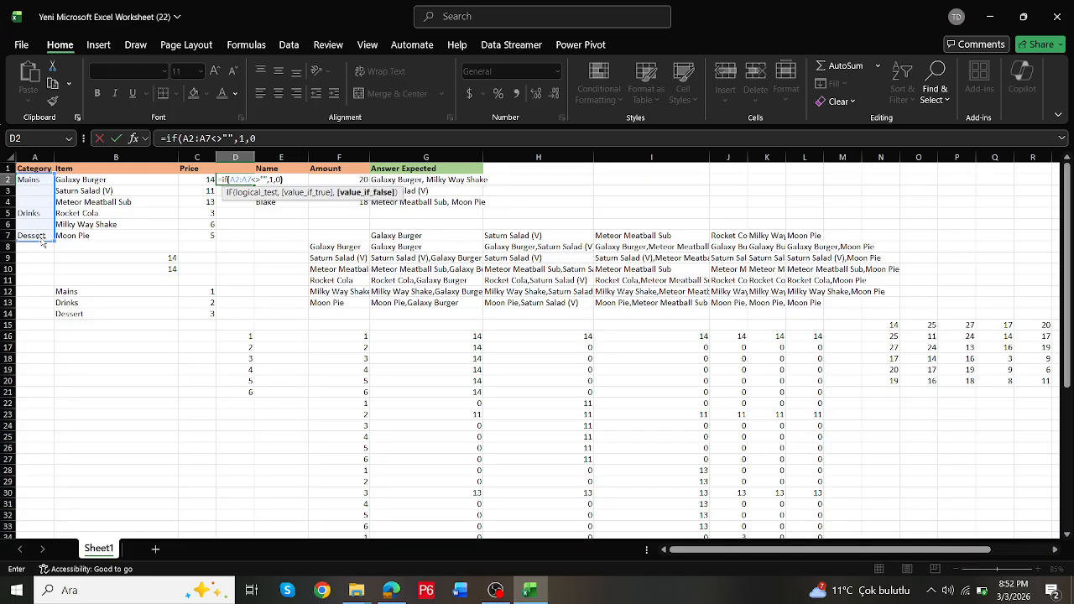
text(0)
key(ctrl+Return)
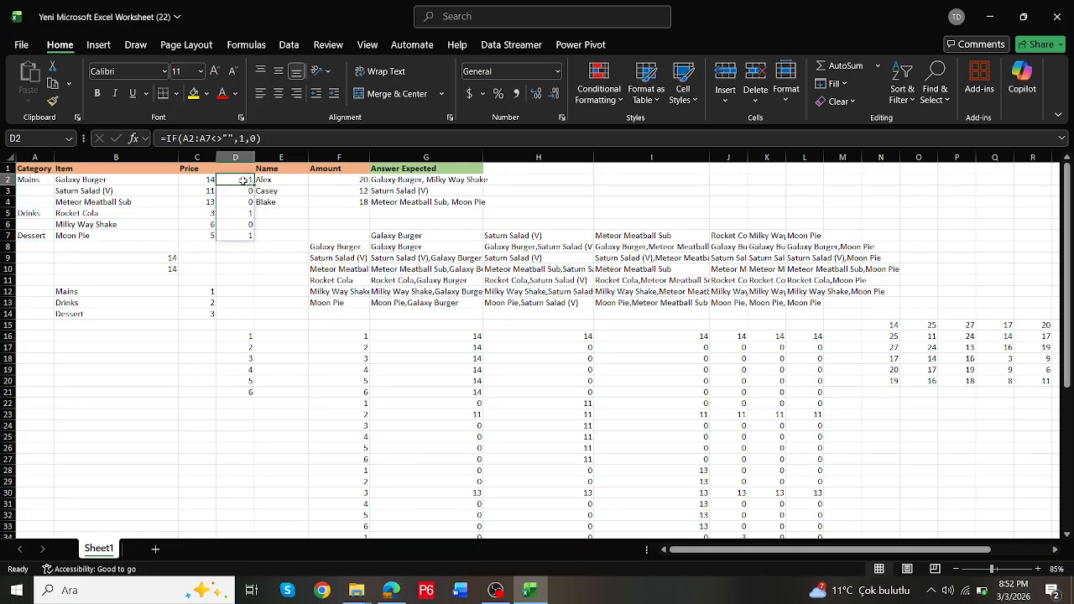
Step: Wrap the D2 formula in SCAN for a running category number, giving =SCAN(0,IF(A2:A7<>"",1,0),SUM)
click(168, 139)
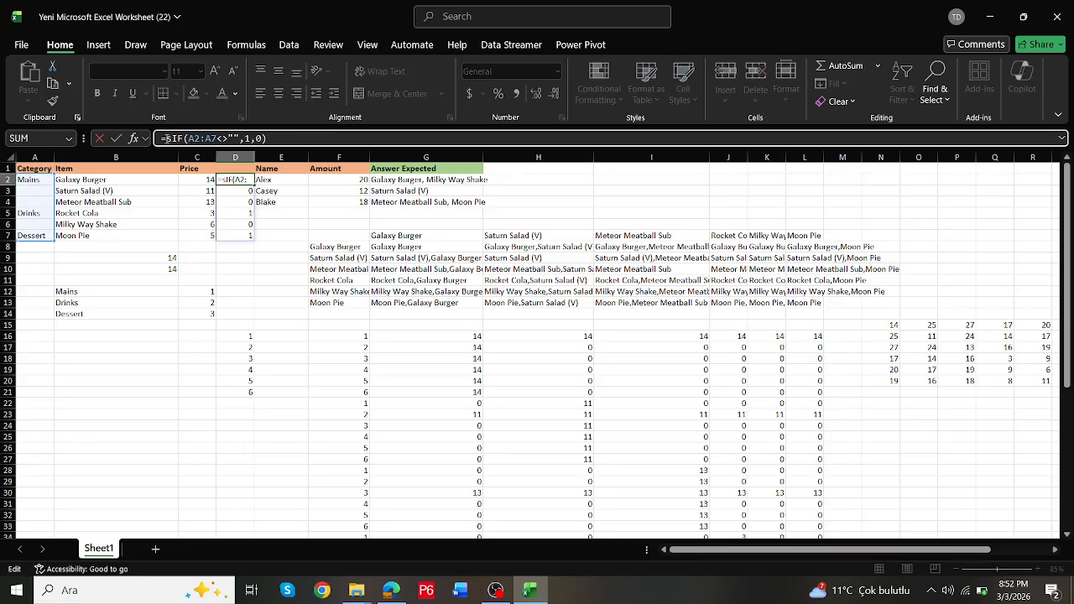
text(SCAN()
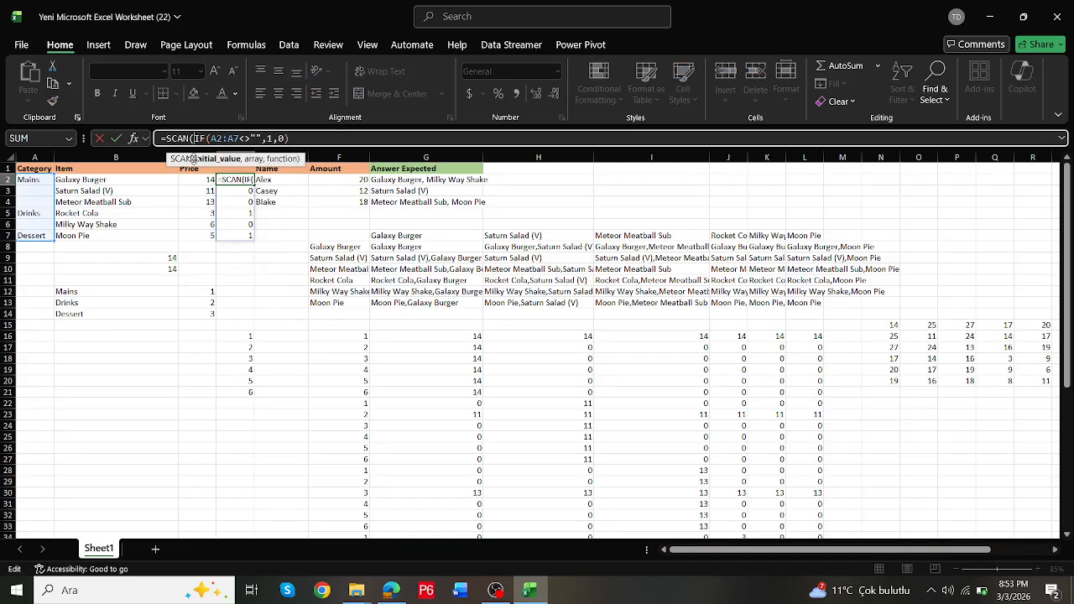
text(0,)
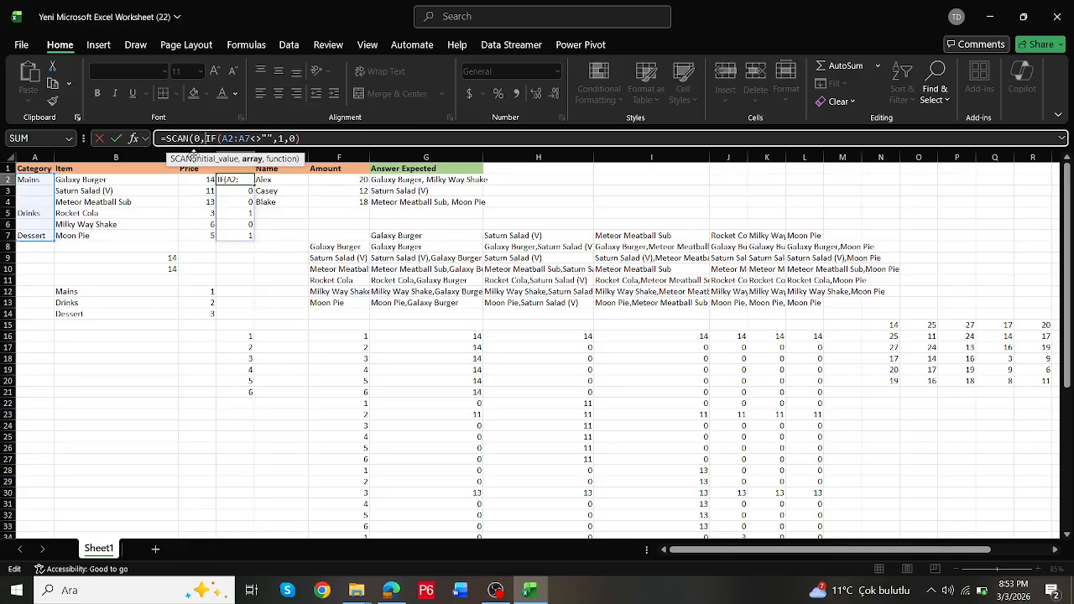
text(,sum))
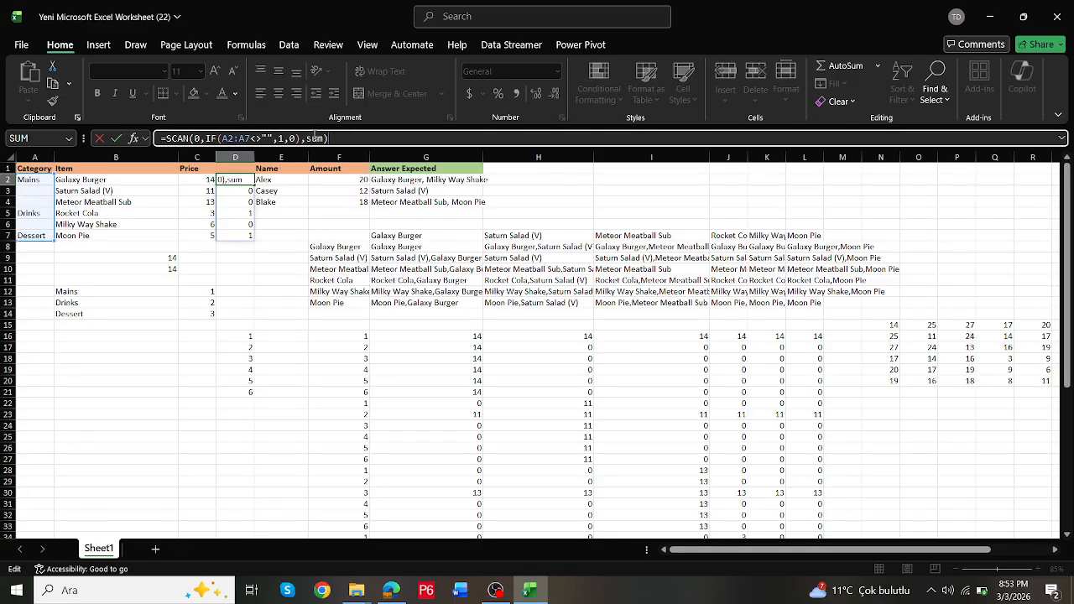
key(ctrl+Return)
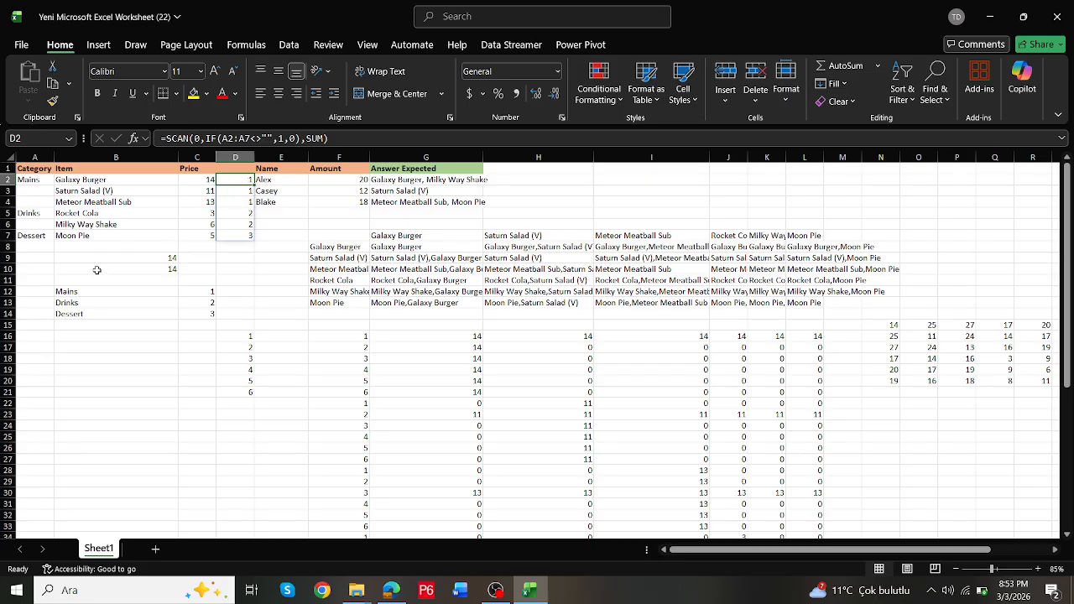
Step: Wrap the D2 formula in XLOOKUP to return each row's category name, with C12# as lookup array and B12# as return array
click(82, 293)
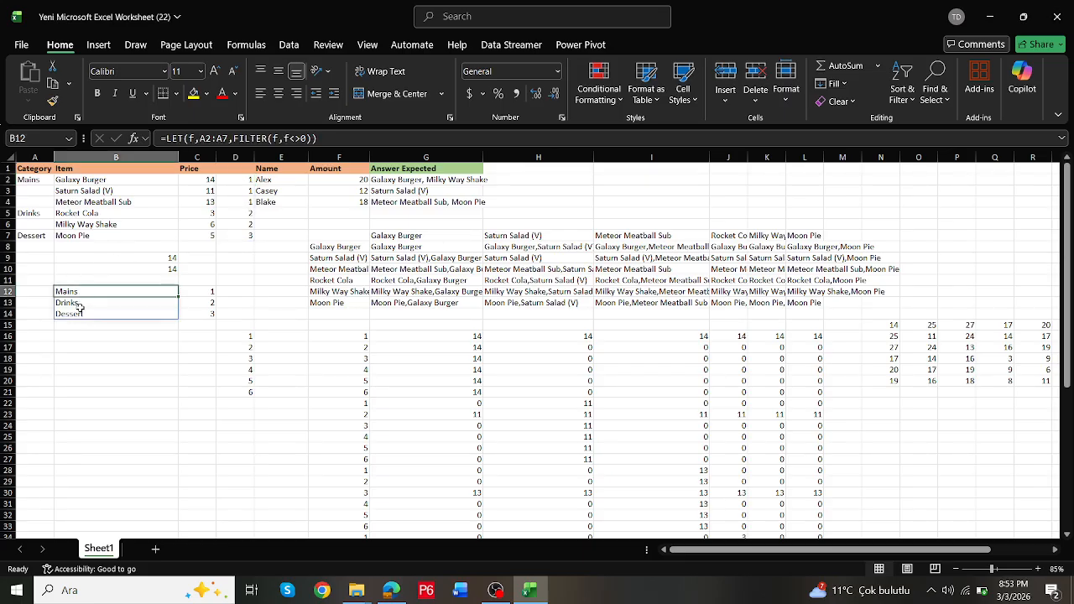
click(251, 182)
click(166, 138)
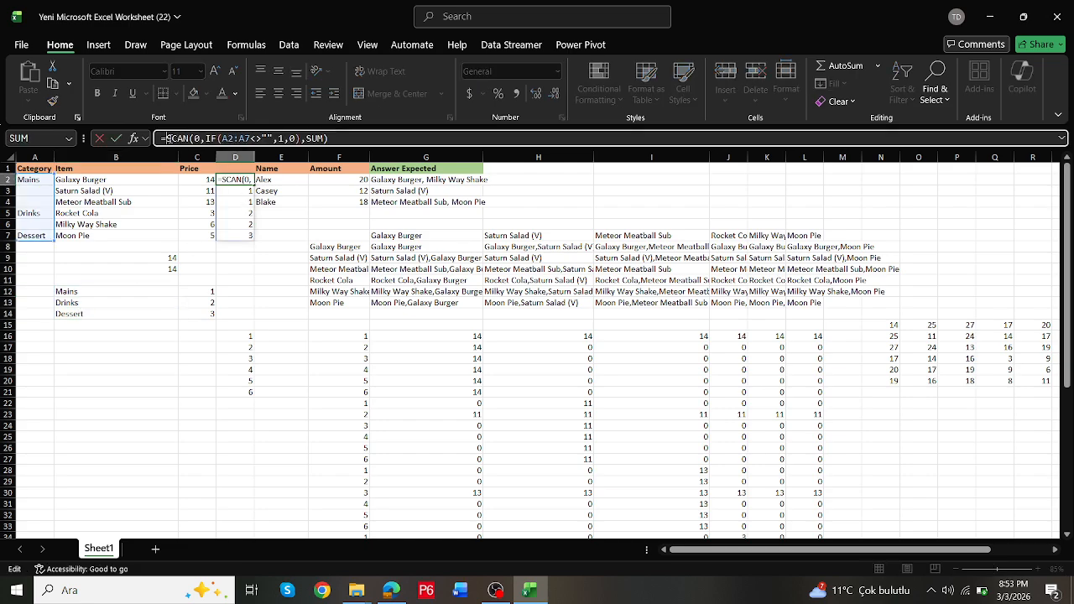
text(xlook)
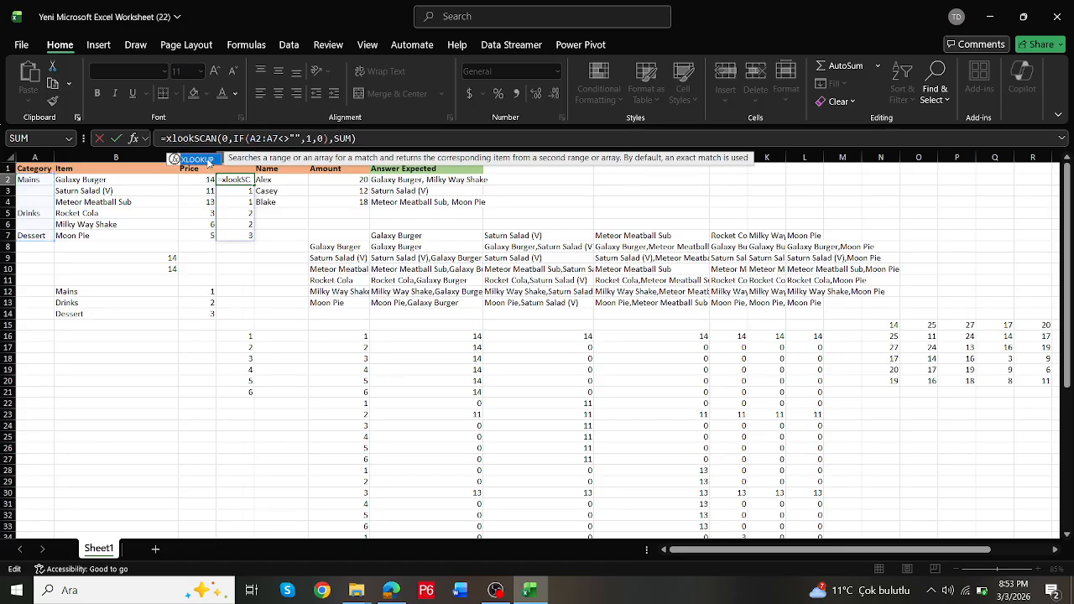
double_click(210, 158)
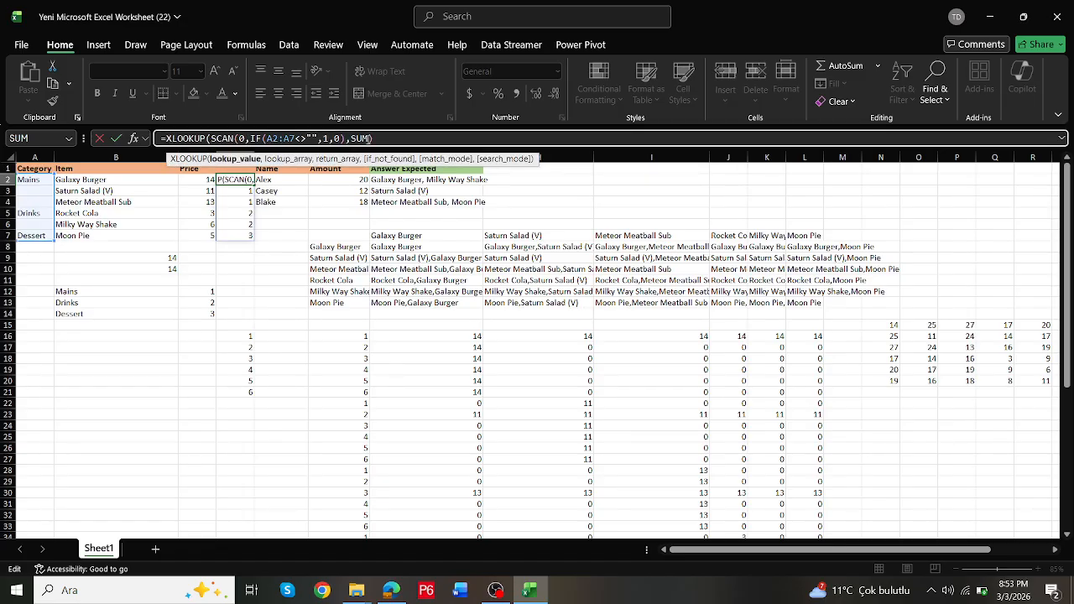
click(377, 139)
text(,)
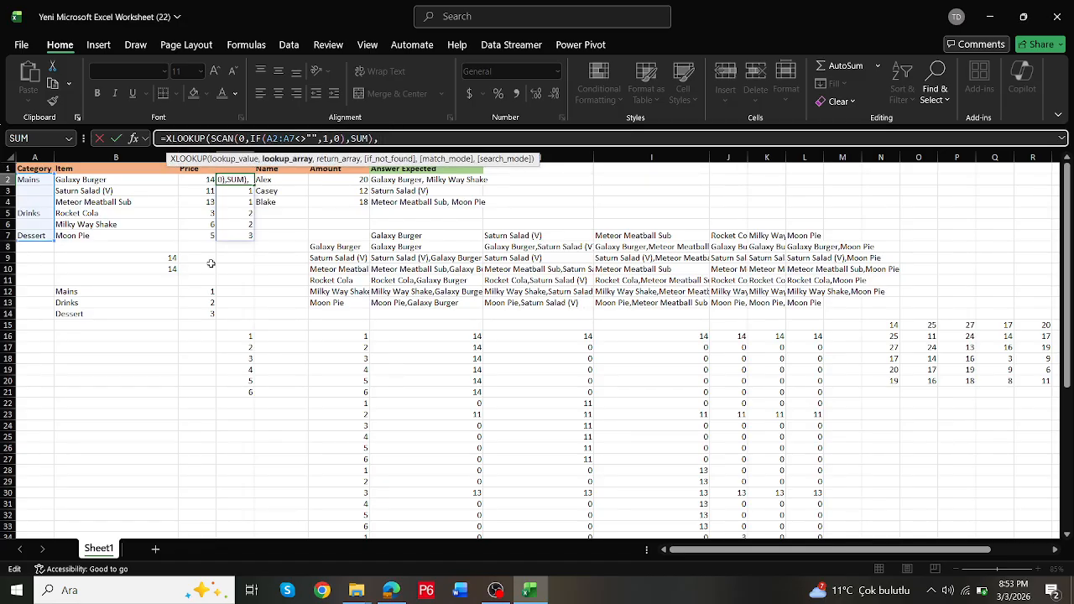
drag(206, 291, 206, 313)
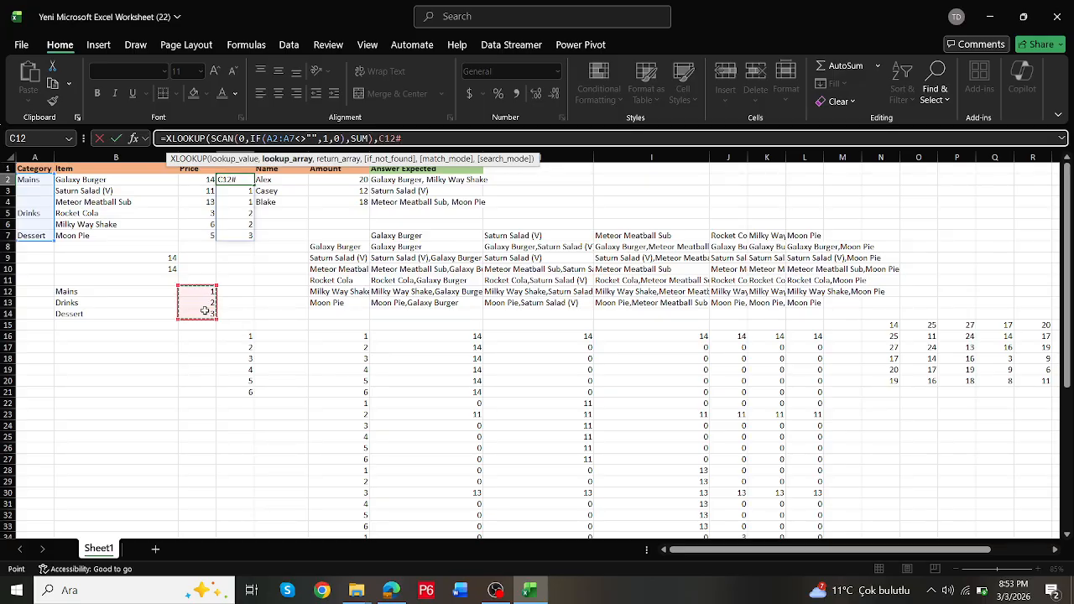
text(,)
drag(102, 290, 103, 316)
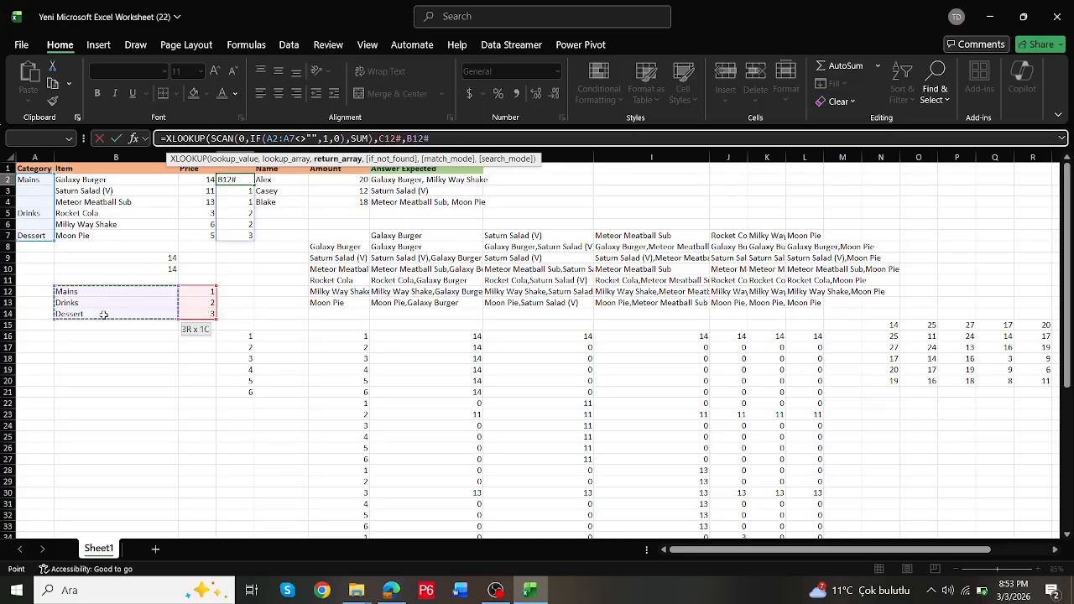
key(Return)
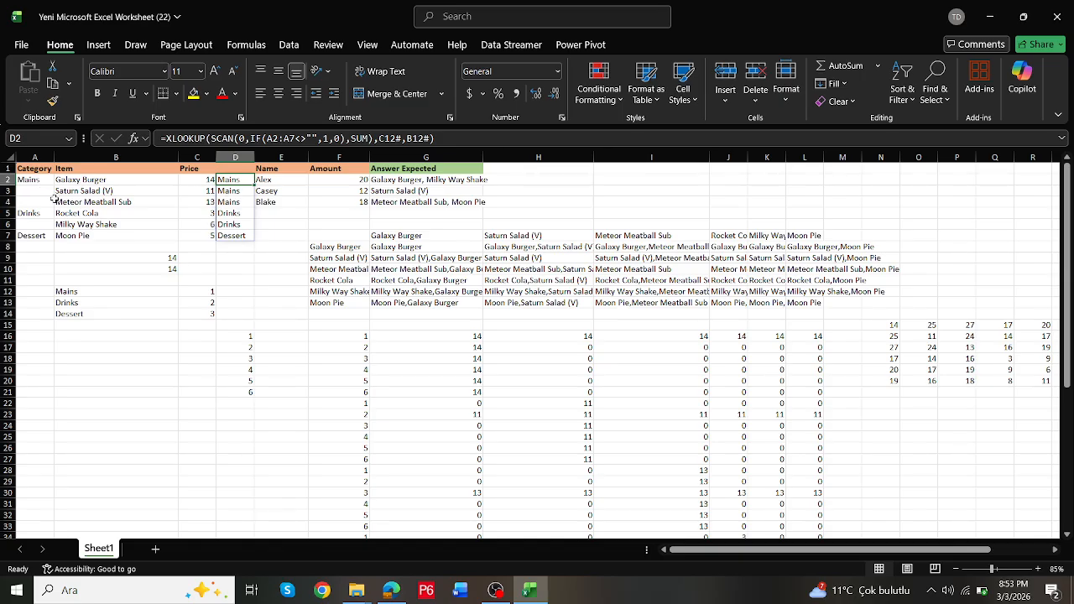
Step: Copy the G8 formula text =IF(F8#=G7#,F8#,F8#&","&G7#) into cell O23
click(397, 249)
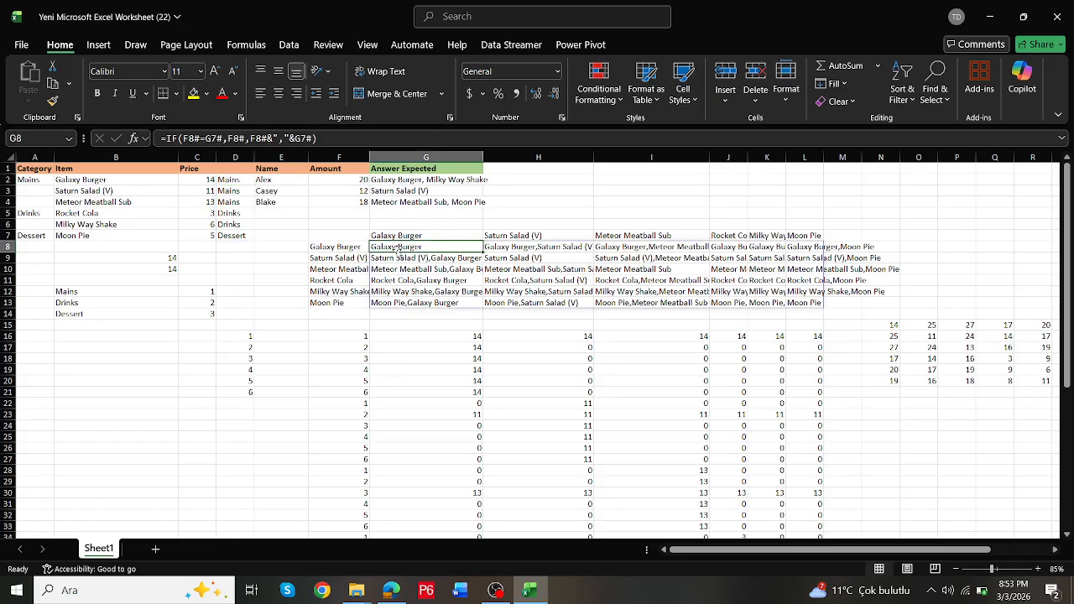
drag(324, 138, 136, 140)
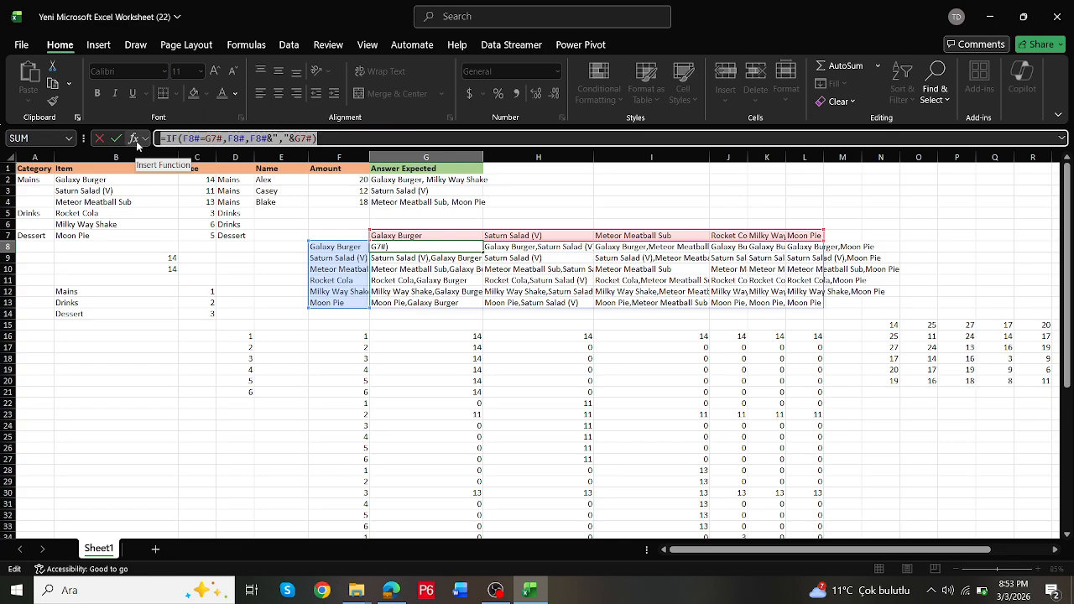
key(ctrl+c)
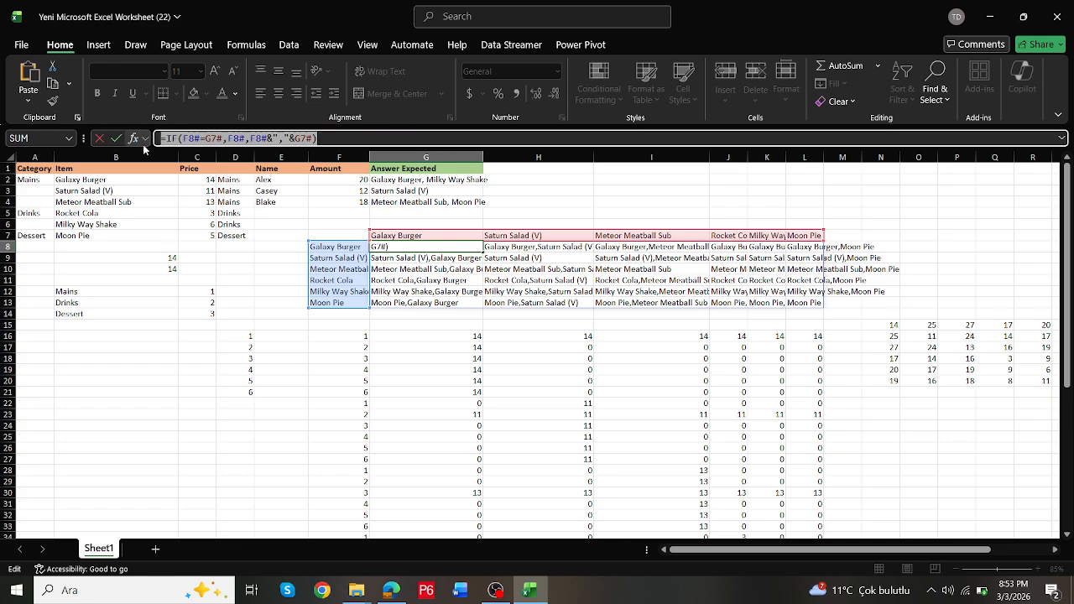
key(Escape)
double_click(907, 415)
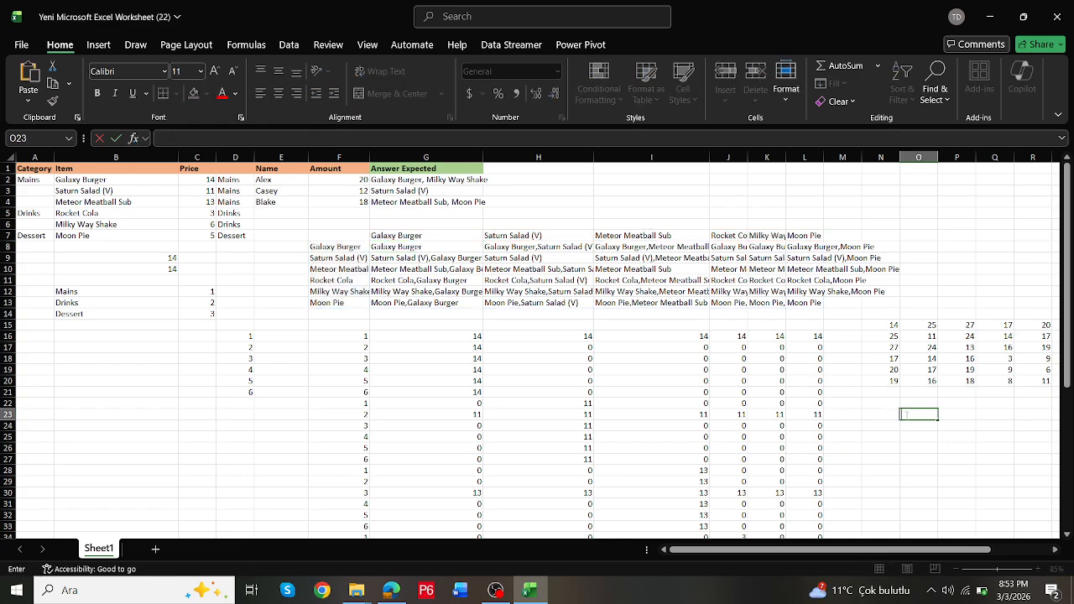
key(ctrl+v)
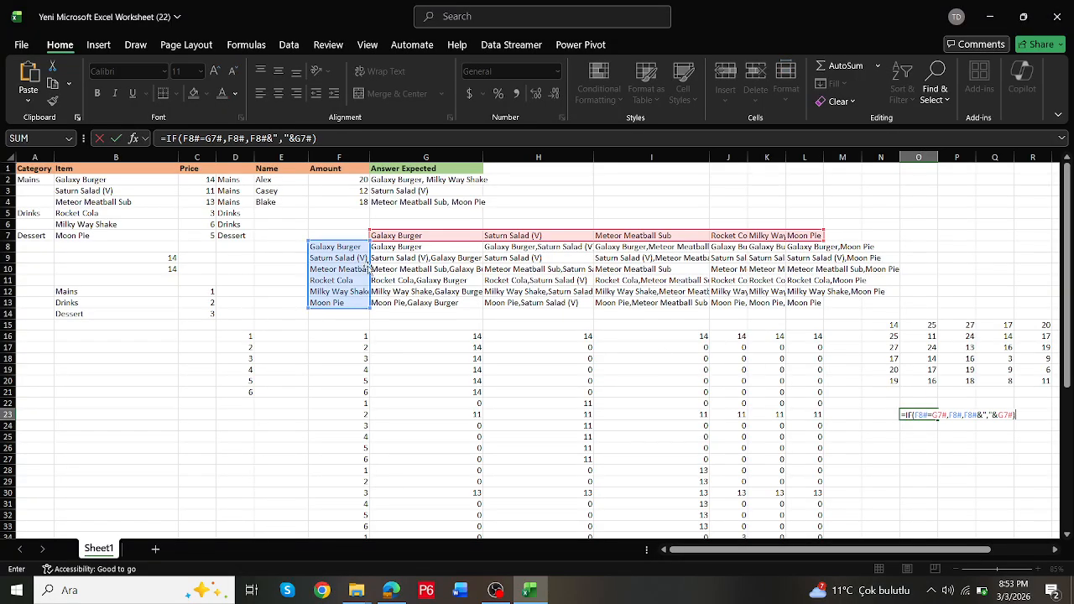
Step: Point all three F8# references in the O23 formula to the category list D2#
drag(369, 268, 245, 205)
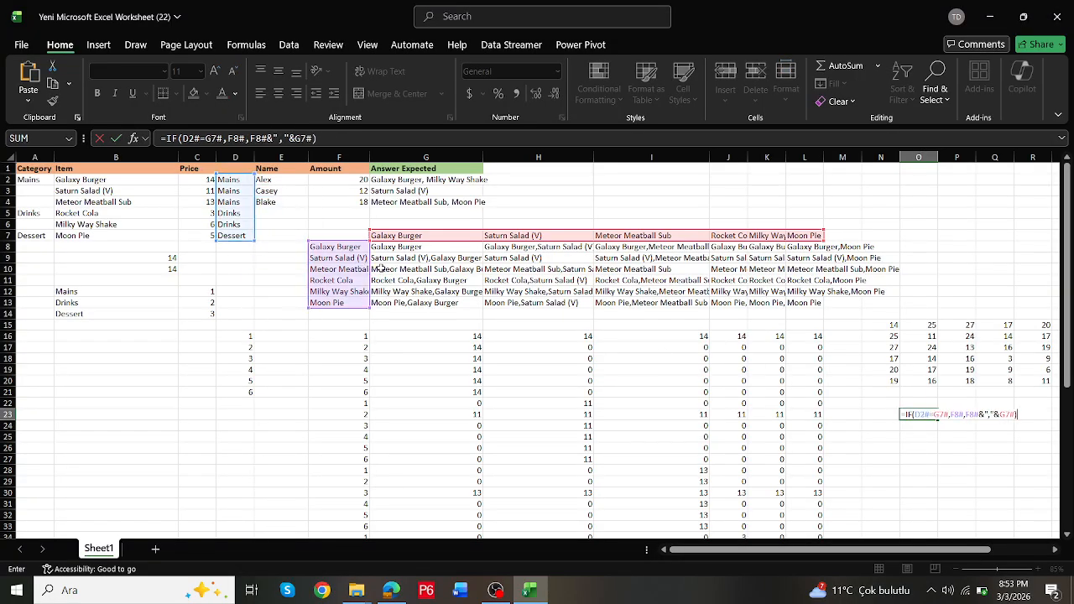
mouse_move(370, 261)
mouse_down()
mouse_move(249, 209)
mouse_move(247, 195)
mouse_up()
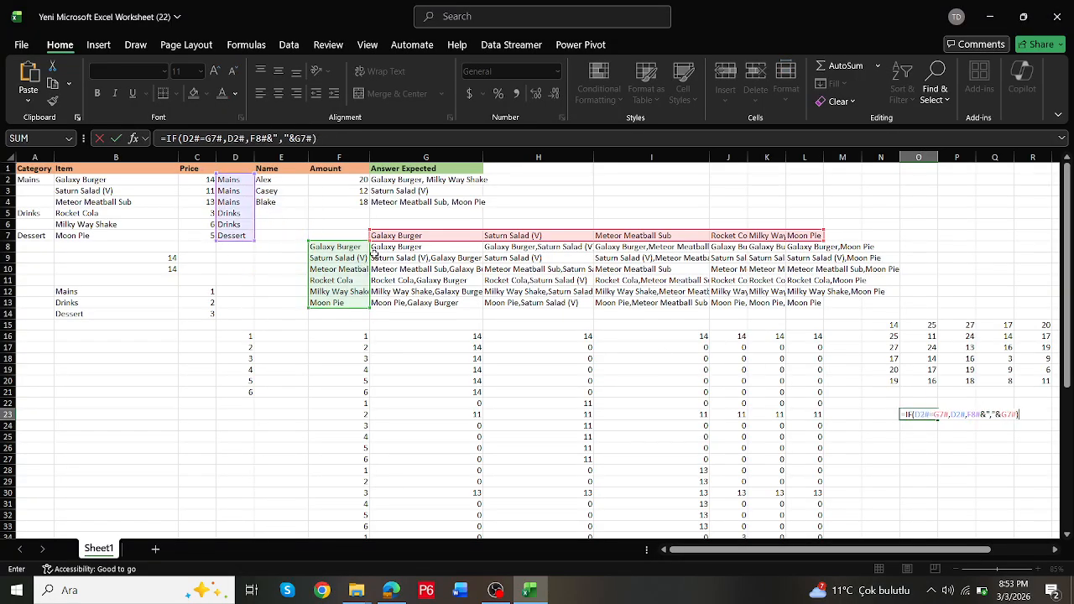
drag(371, 253, 240, 192)
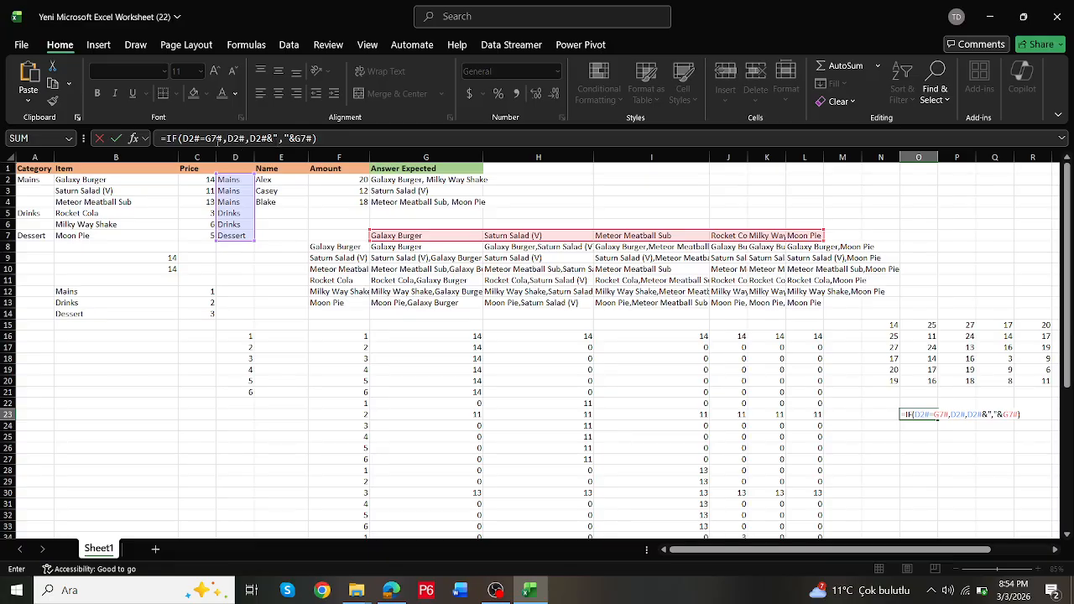
Step: Replace G7# in the O23 formula's logical test with TOROW(D2#)
click(219, 137)
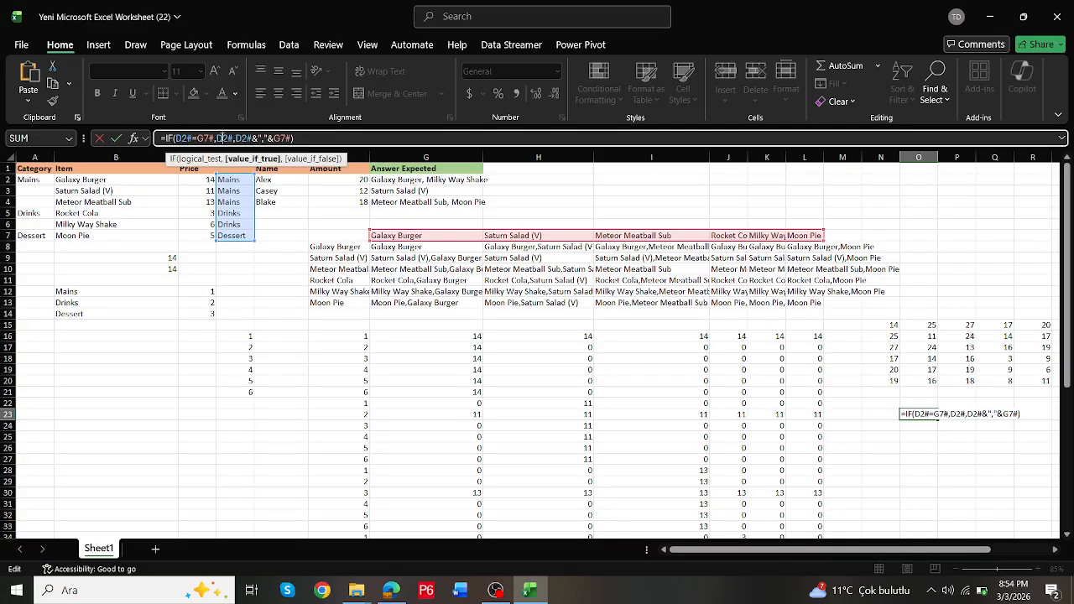
drag(216, 136, 200, 135)
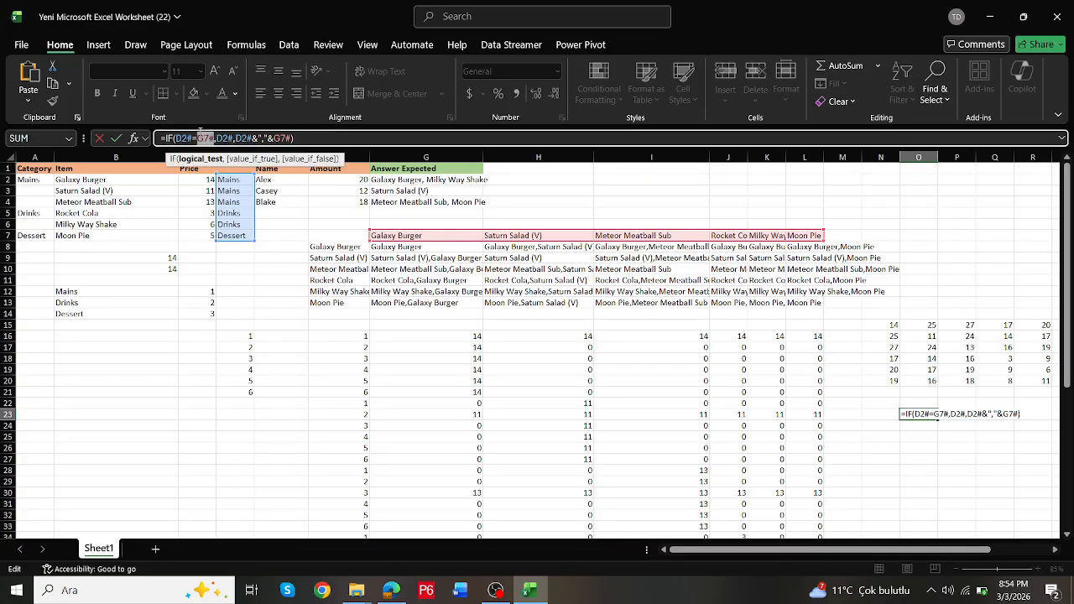
text(toro)
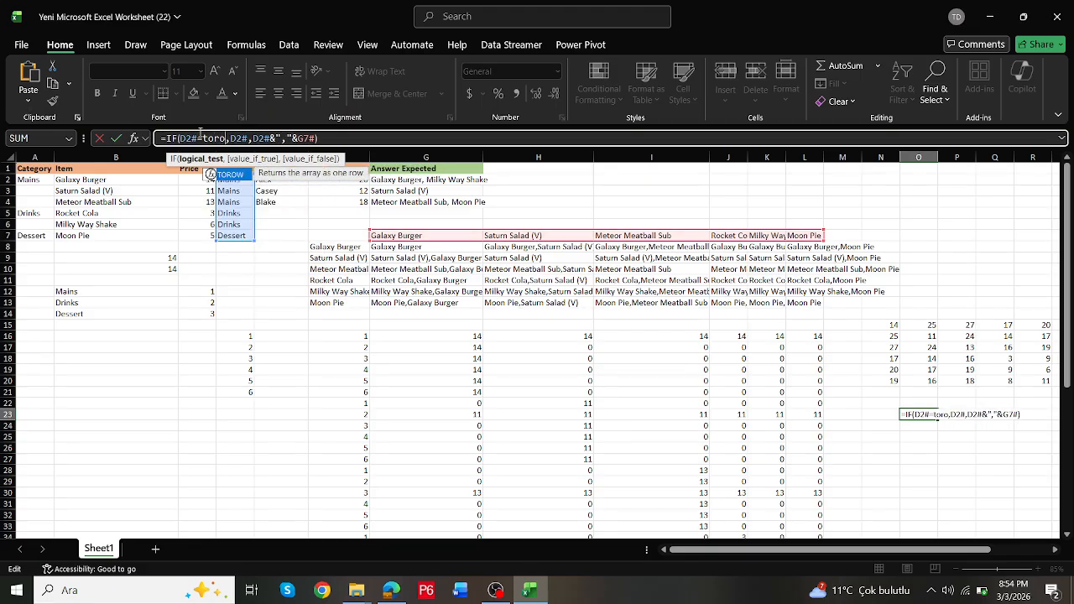
double_click(241, 177)
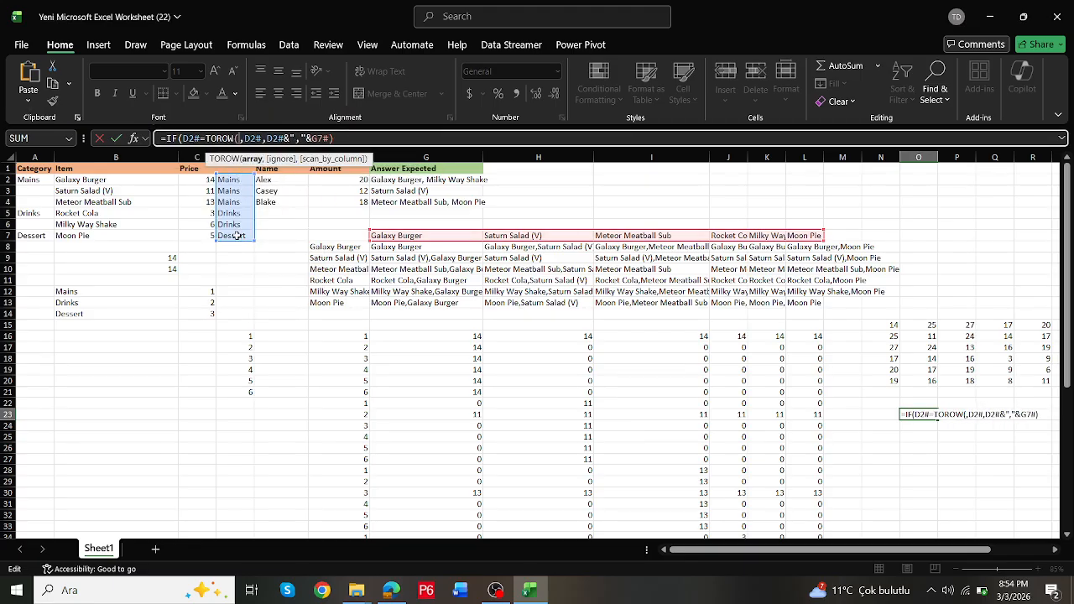
drag(239, 236, 242, 176)
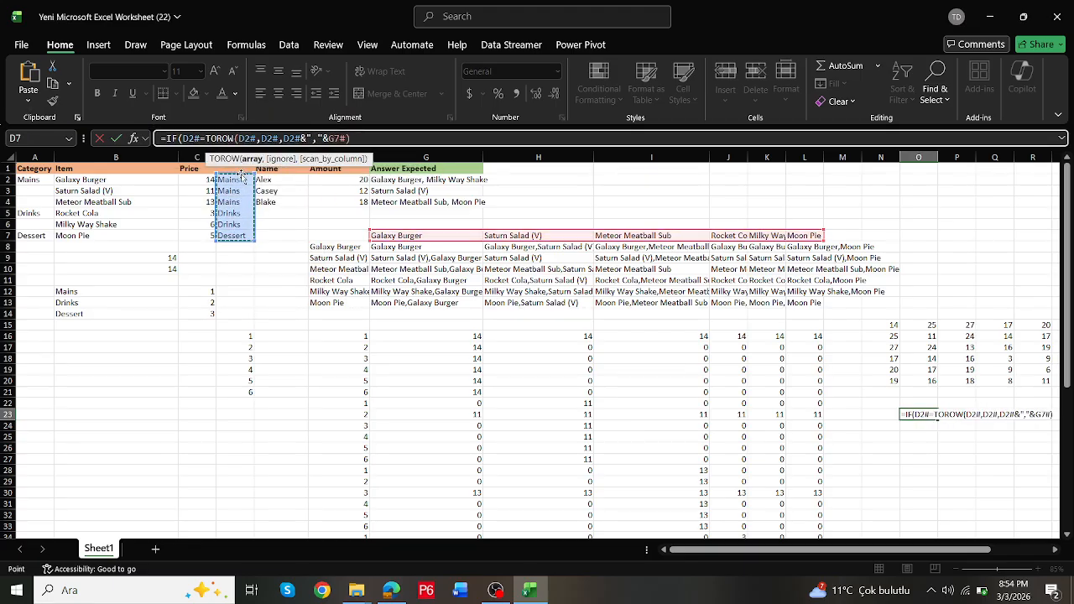
text())
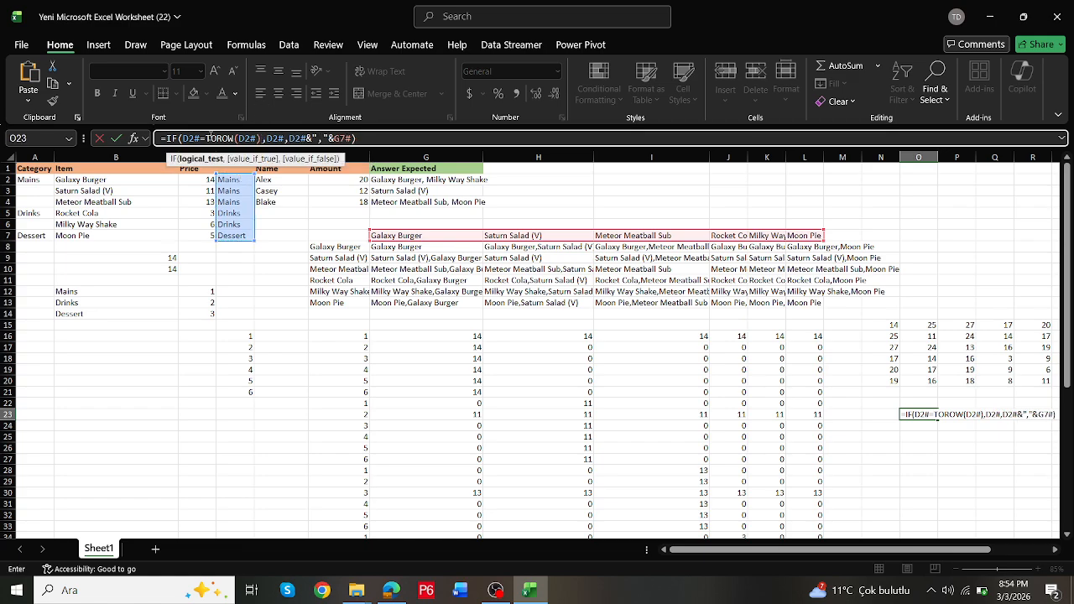
Step: Replace the remaining G7# in O23 with TOROW(D2#) and enter =IF(D2#=TOROW(D2#),D2#,D2#&","&TOROW(D2#))
drag(208, 138, 262, 140)
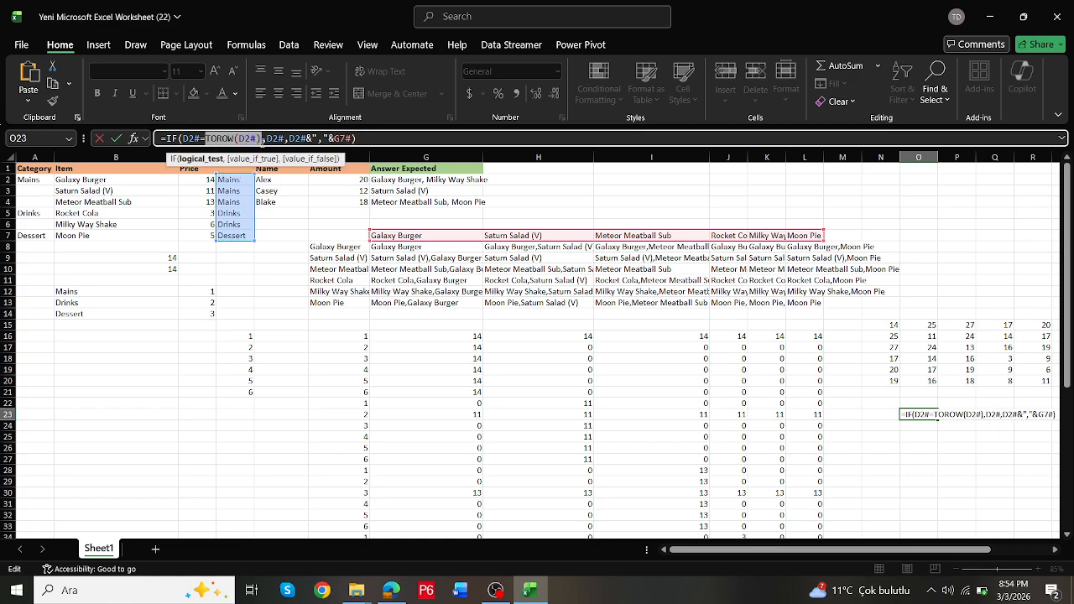
drag(332, 139, 352, 139)
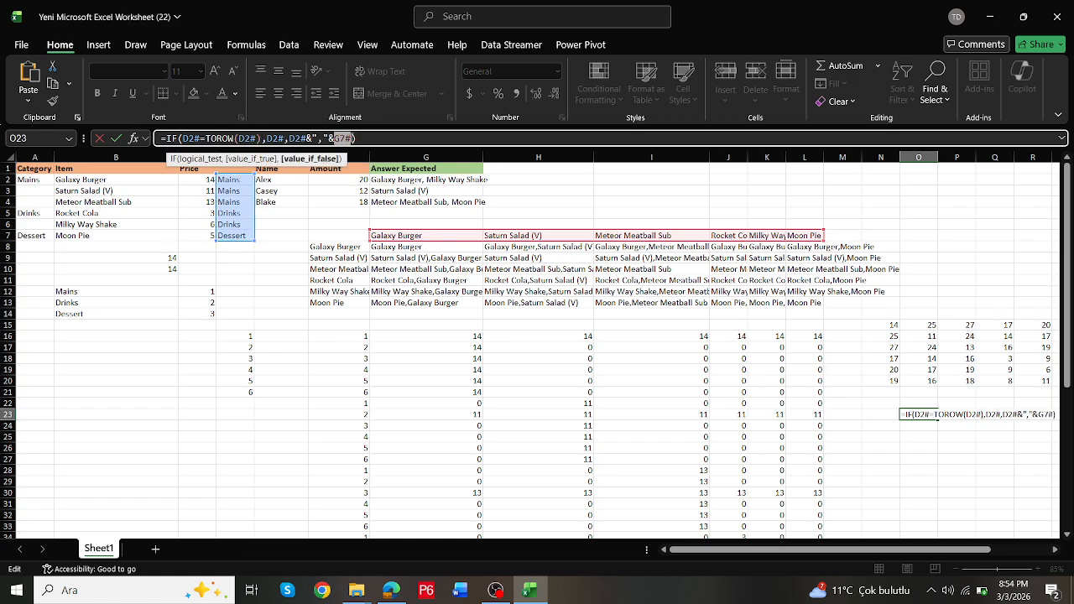
key(ctrl+v)
key(ctrl+Return)
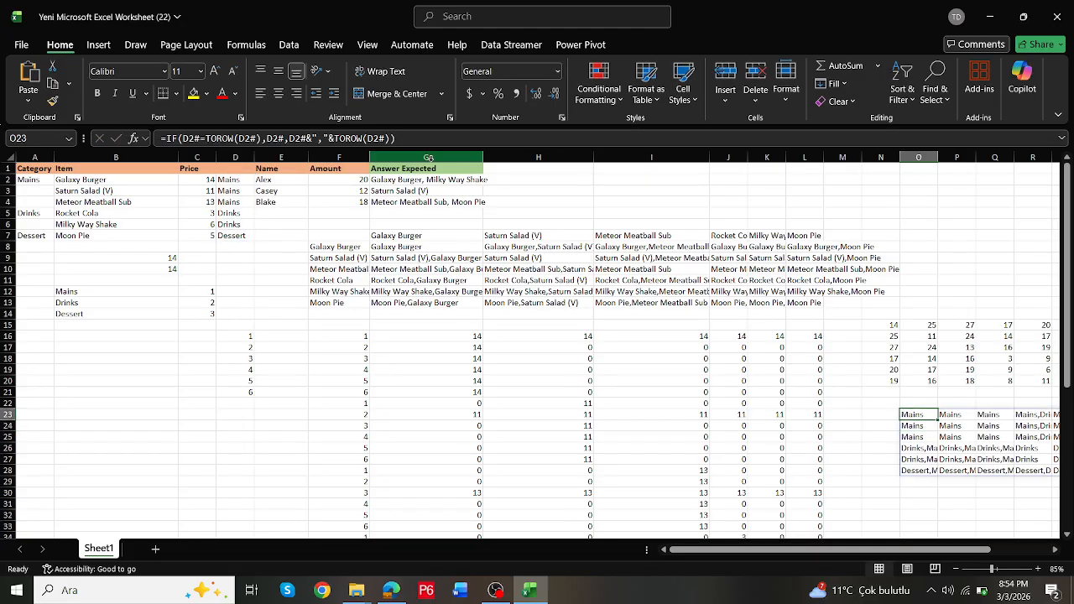
Step: Widen column T to fit the category pairs and check the item combination formula in G8
drag(953, 549, 1023, 569)
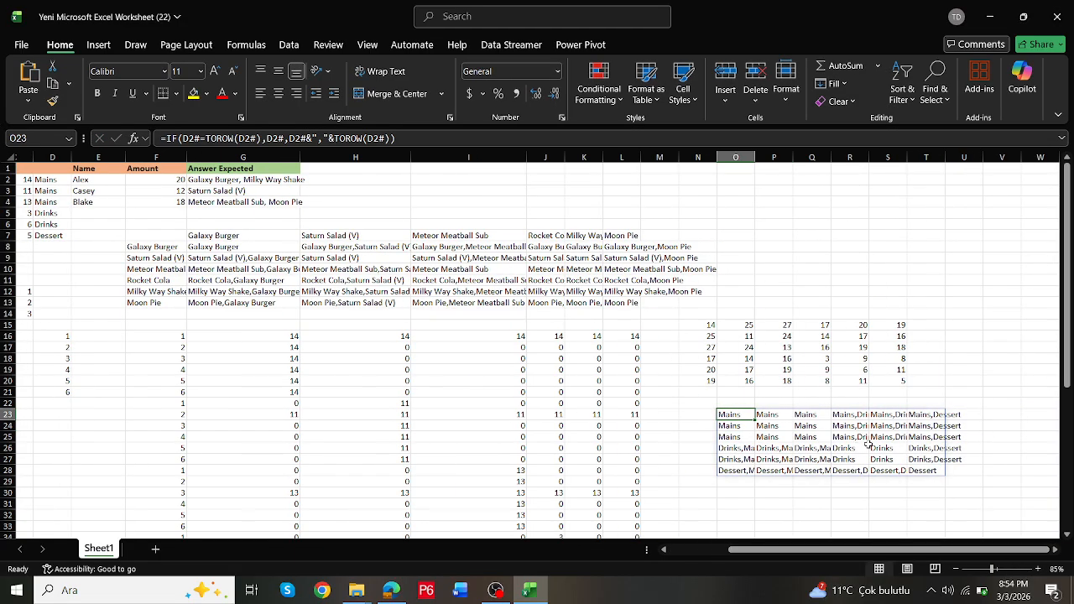
drag(944, 157, 969, 157)
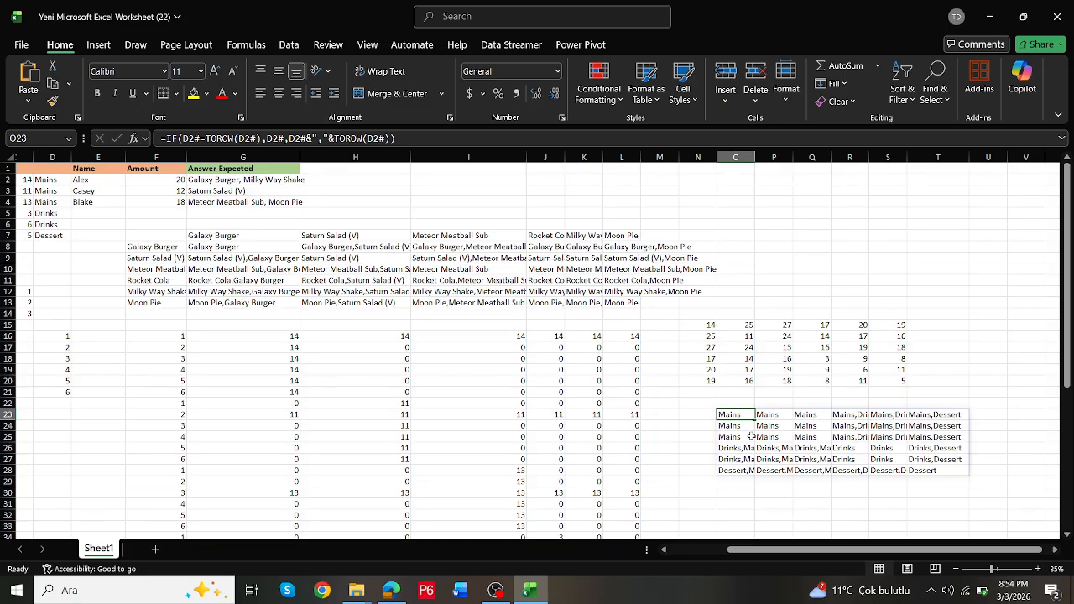
click(239, 247)
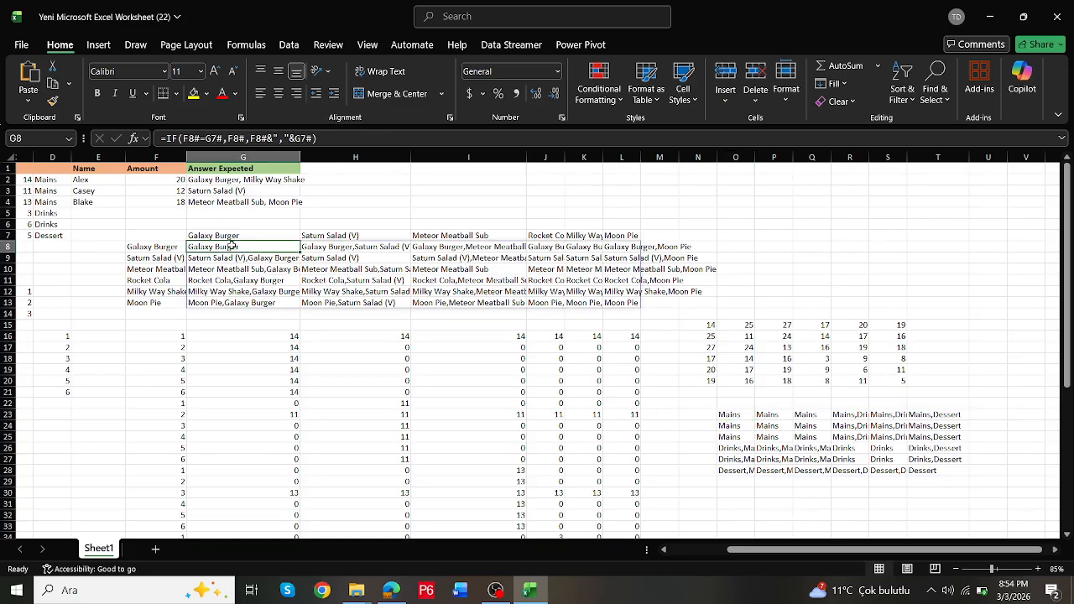
Step: Remove the IF test from the O23 formula, leaving =D2#&","&TOROW(D2#), and widen column O to fit the category pairs
drag(728, 417, 729, 425)
click(730, 414)
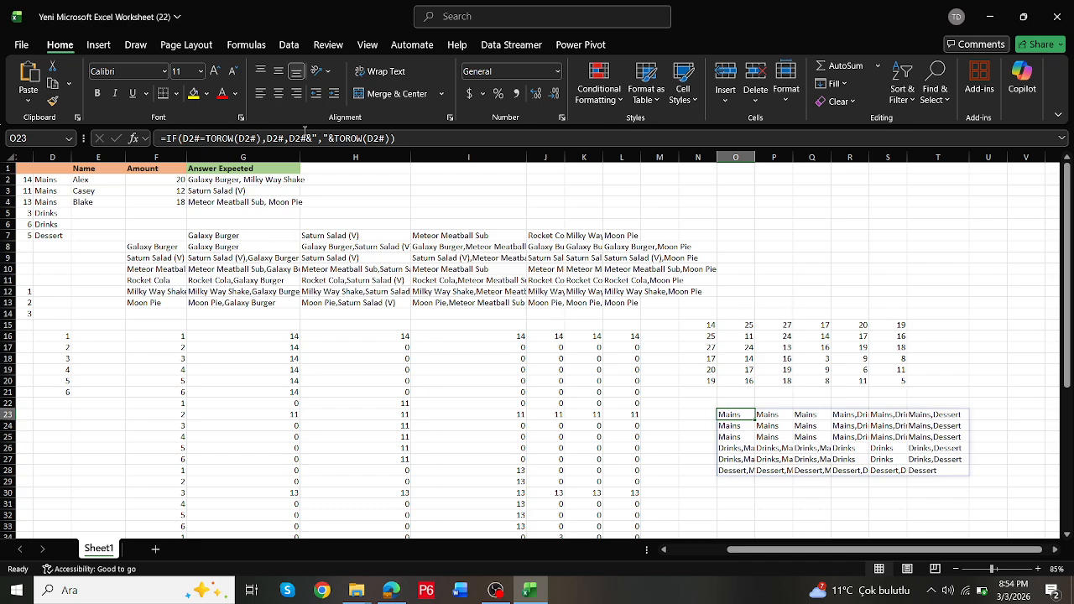
drag(290, 138, 165, 139)
key(BackSpace)
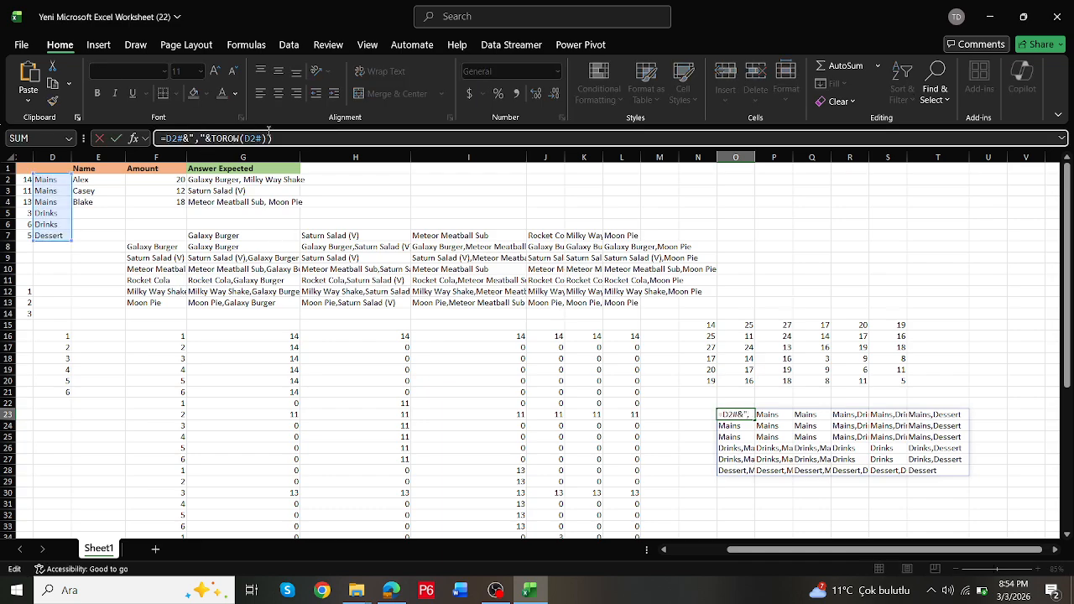
key(BackSpace)
key(Return)
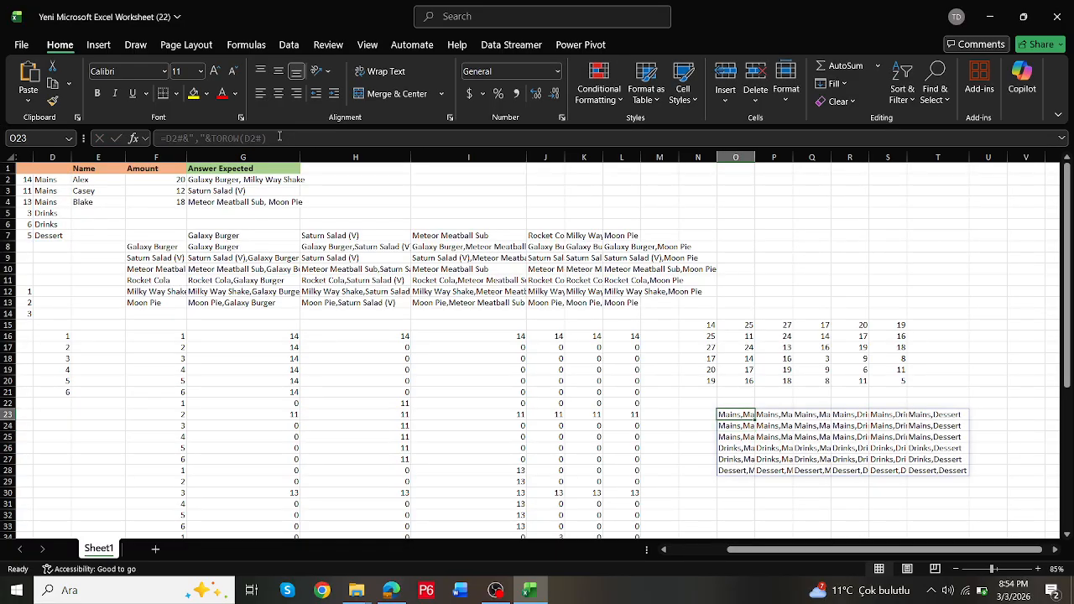
double_click(754, 157)
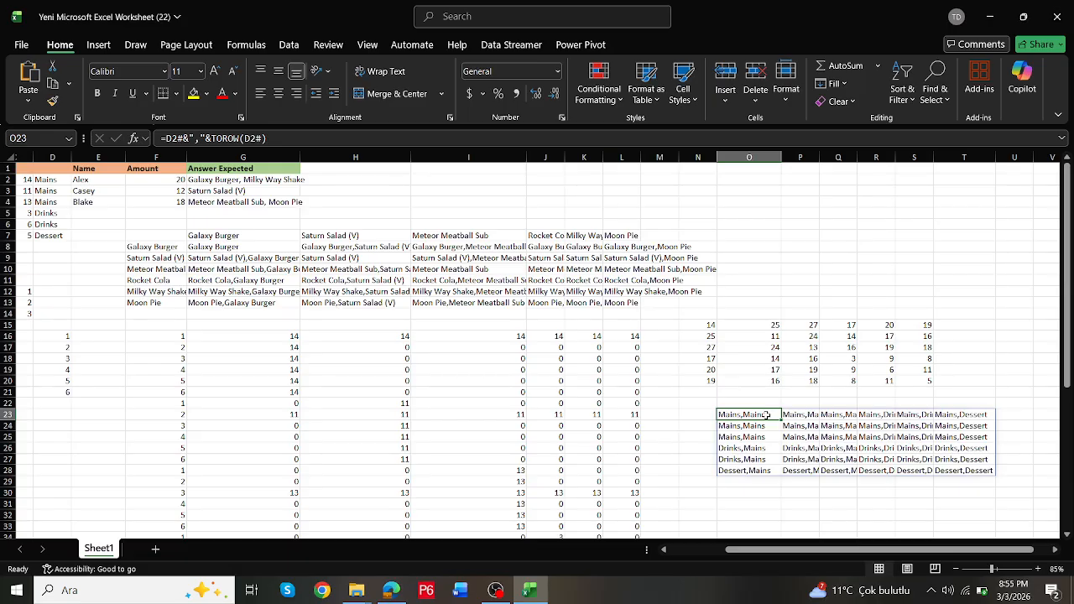
drag(786, 551, 728, 551)
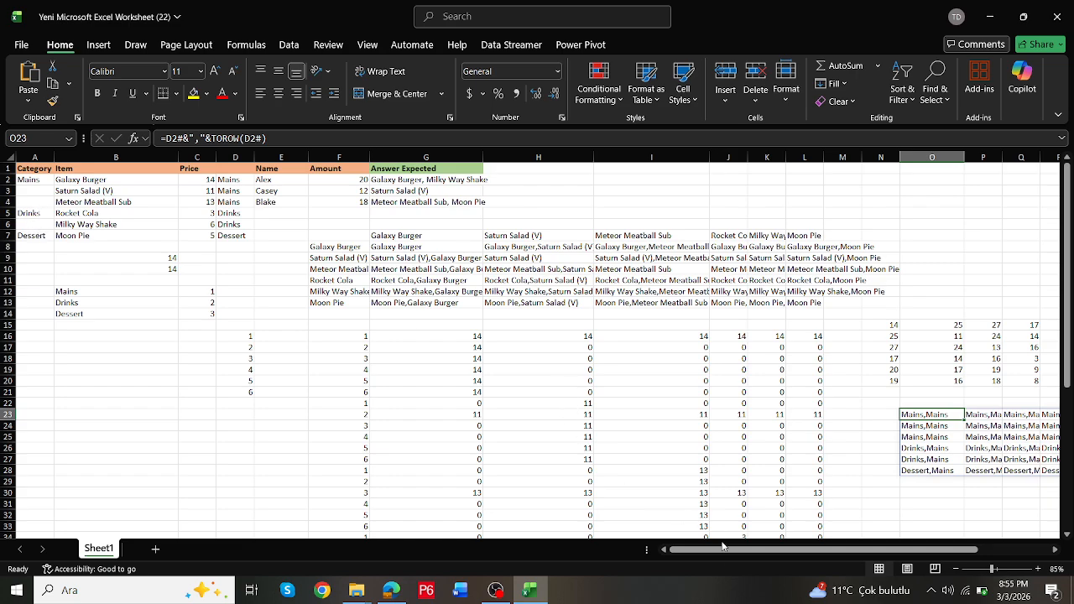
drag(717, 551, 780, 553)
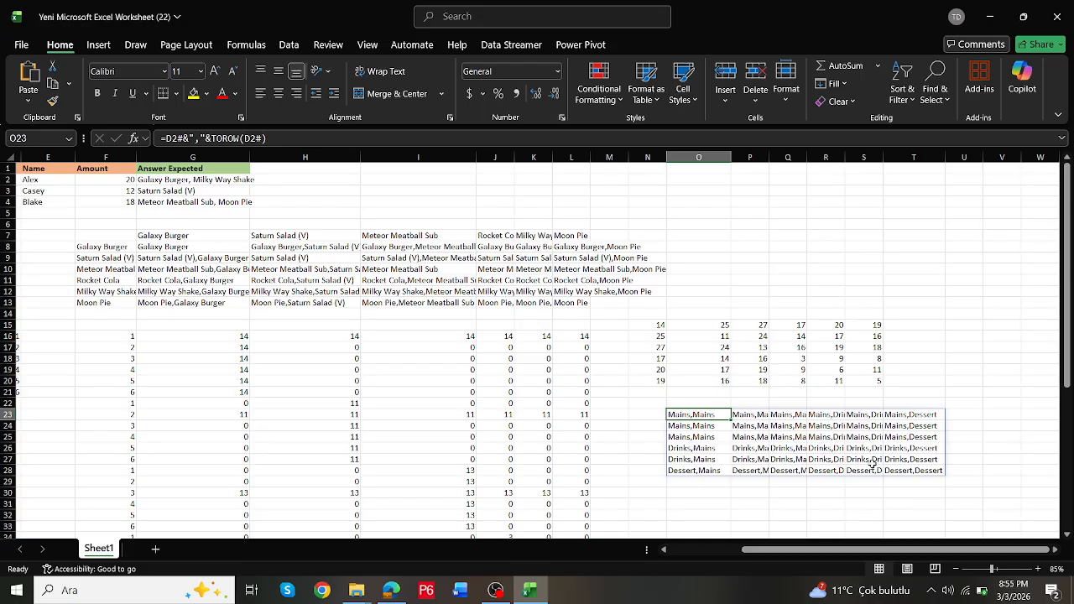
click(805, 449)
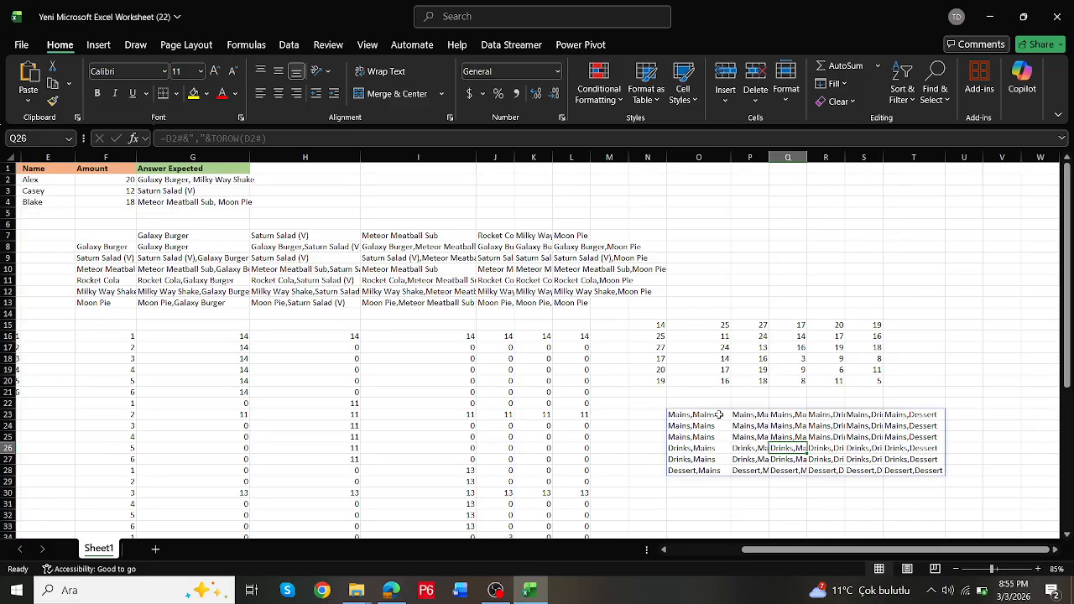
drag(713, 416, 918, 472)
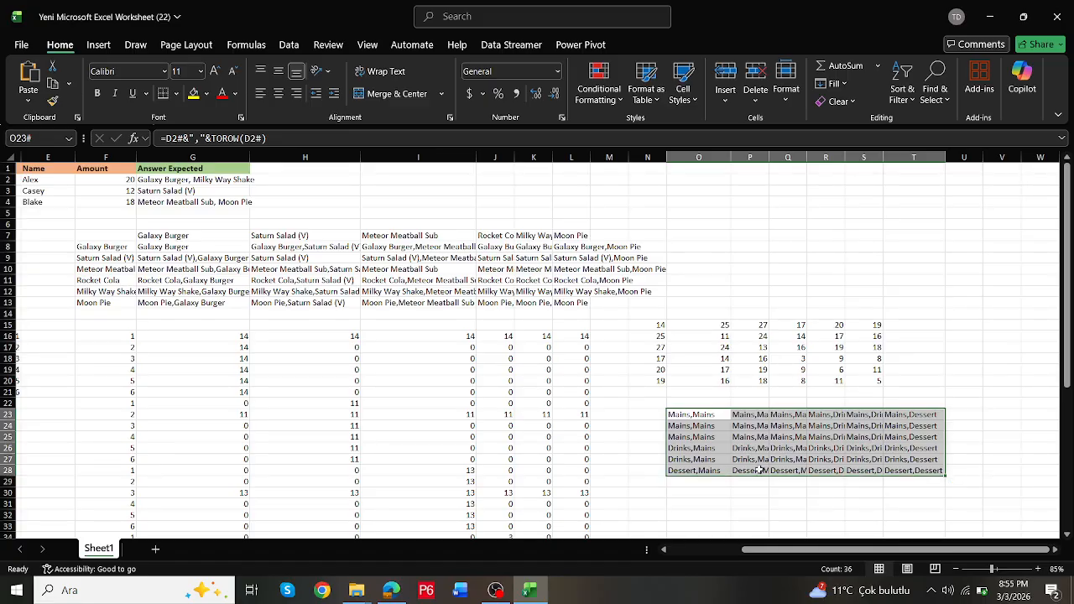
Step: Enter =SEARCH(A2,O23#,1) in O30 to locate the Mains category within every category pair
click(695, 491)
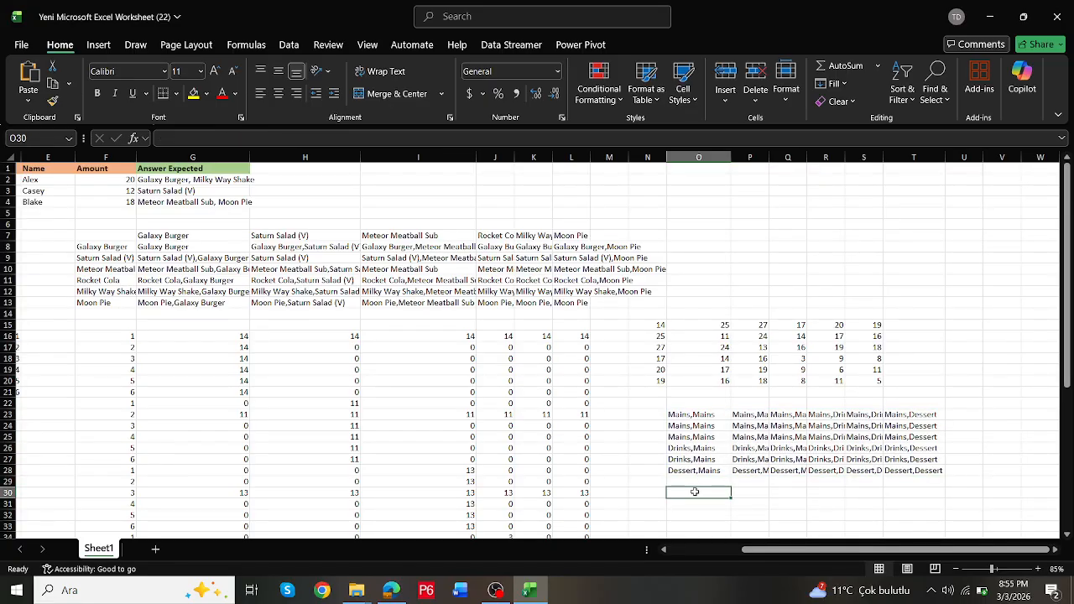
text(=se)
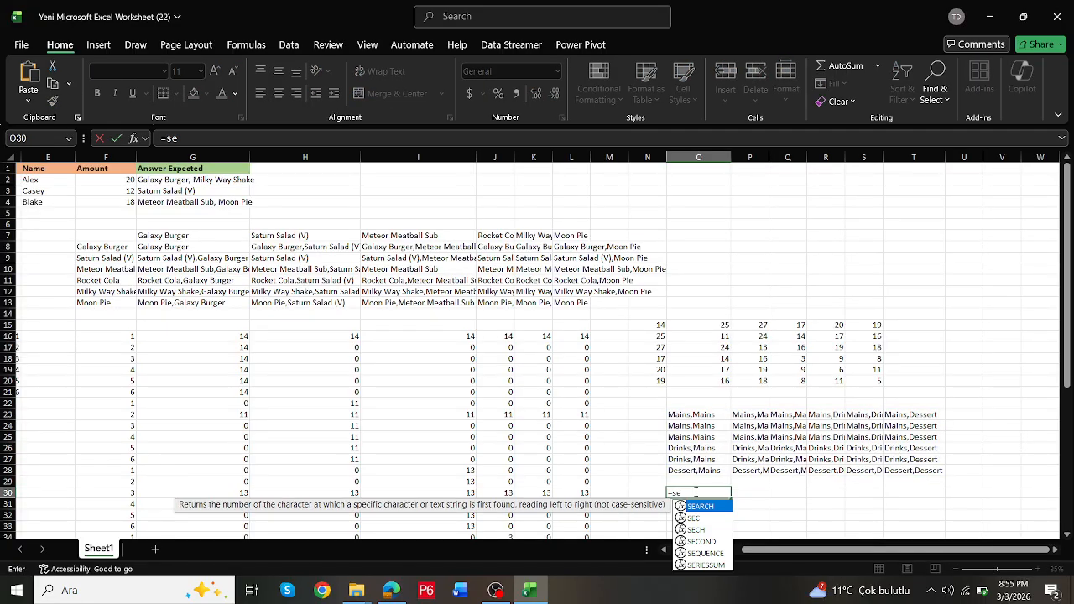
double_click(708, 506)
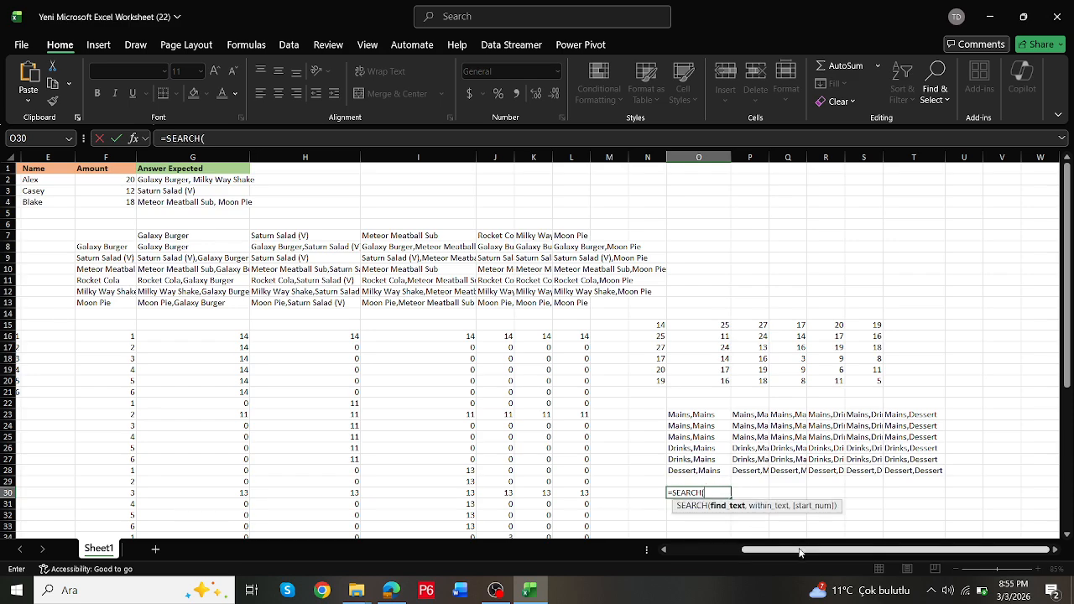
drag(802, 550, 727, 551)
click(36, 180)
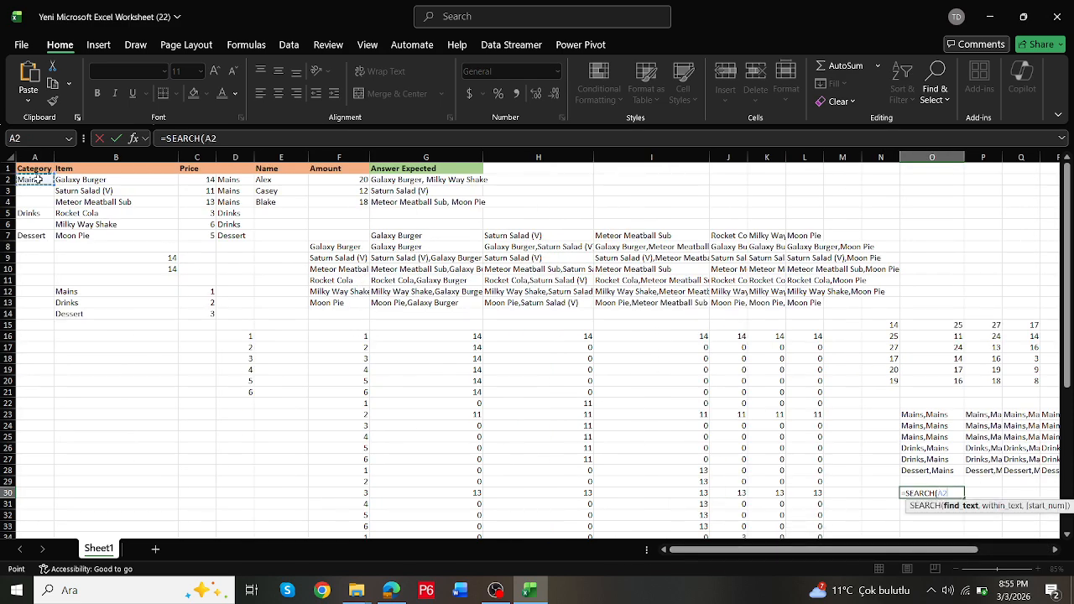
text(,)
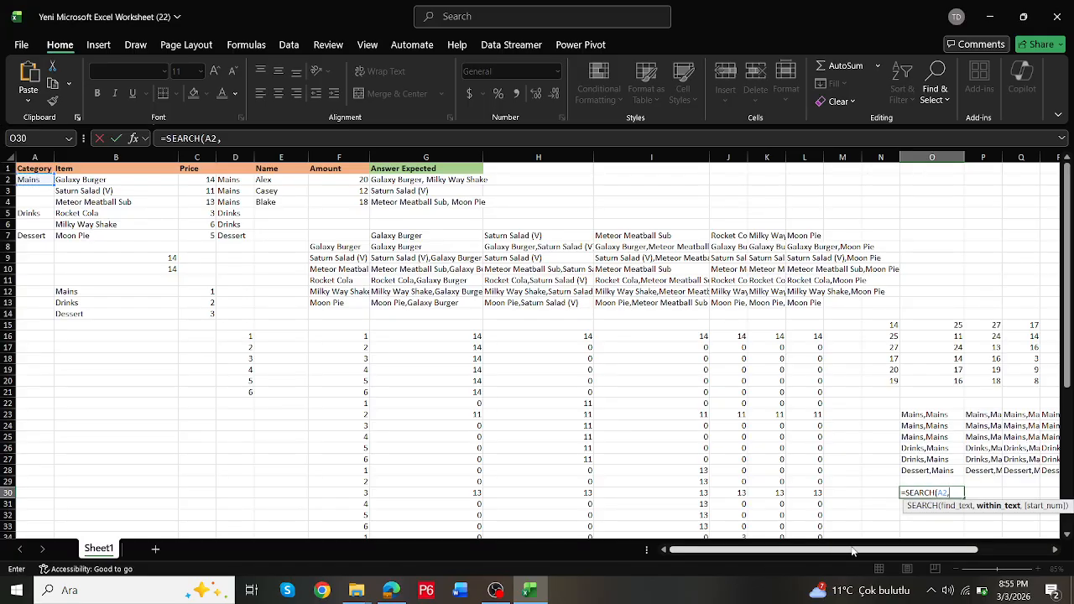
drag(855, 552, 932, 552)
drag(689, 409, 913, 470)
text(,1))
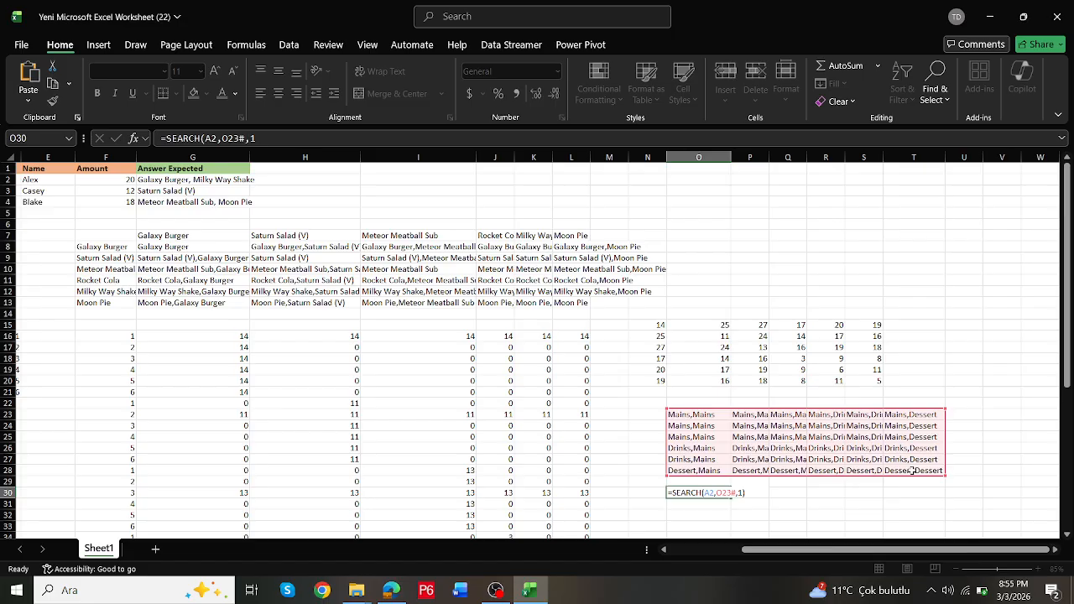
key(Return)
scroll(943, 459, down, 1)
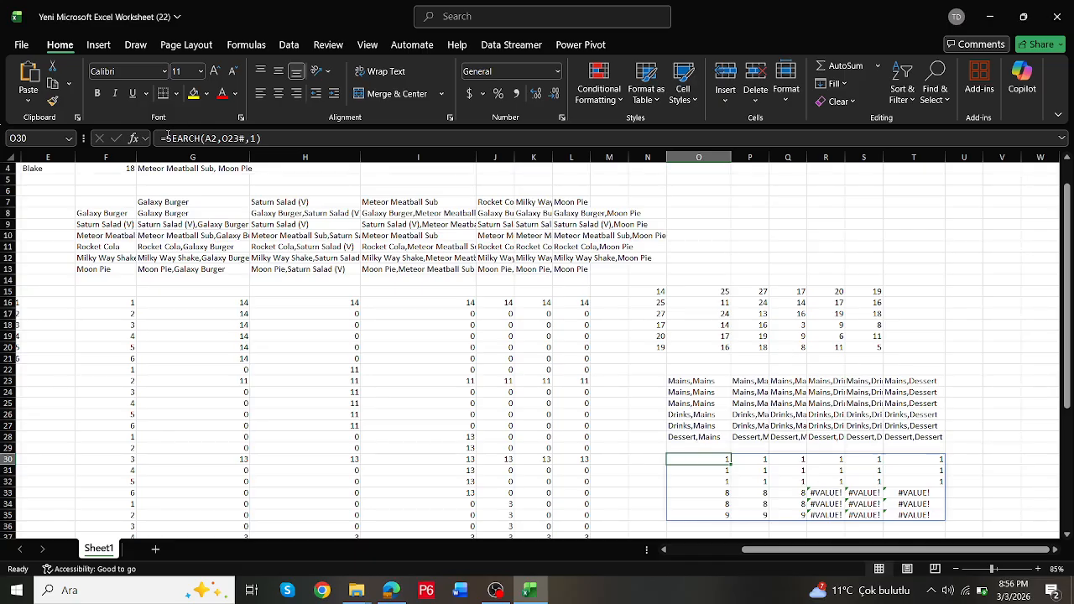
Step: Try wrapping the O30 SEARCH formula in IFERROR with 1 as the error value, and undo that change
click(168, 137)
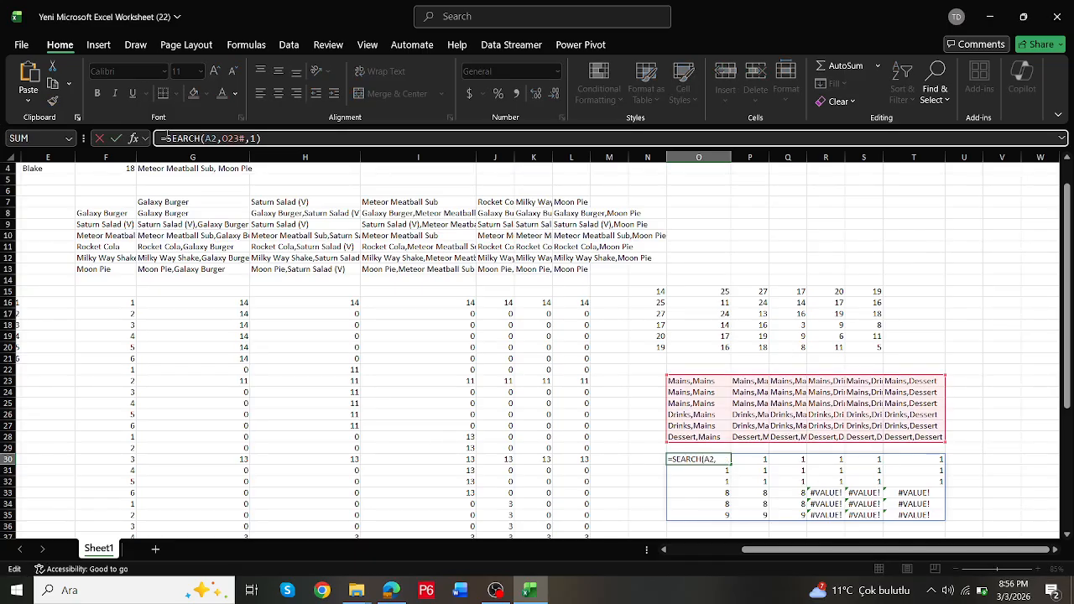
text(if)
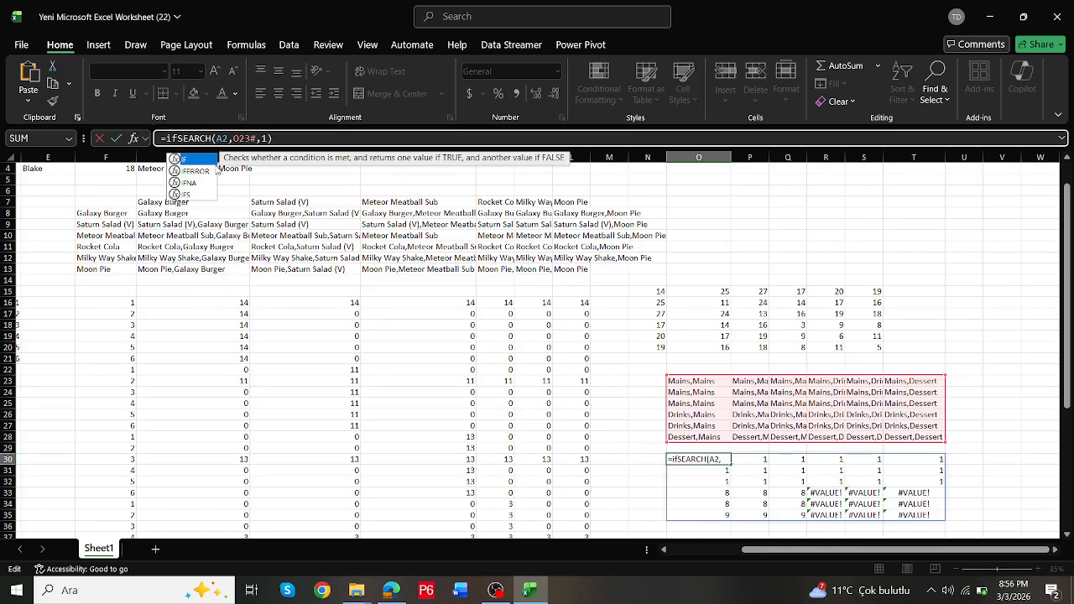
double_click(205, 172)
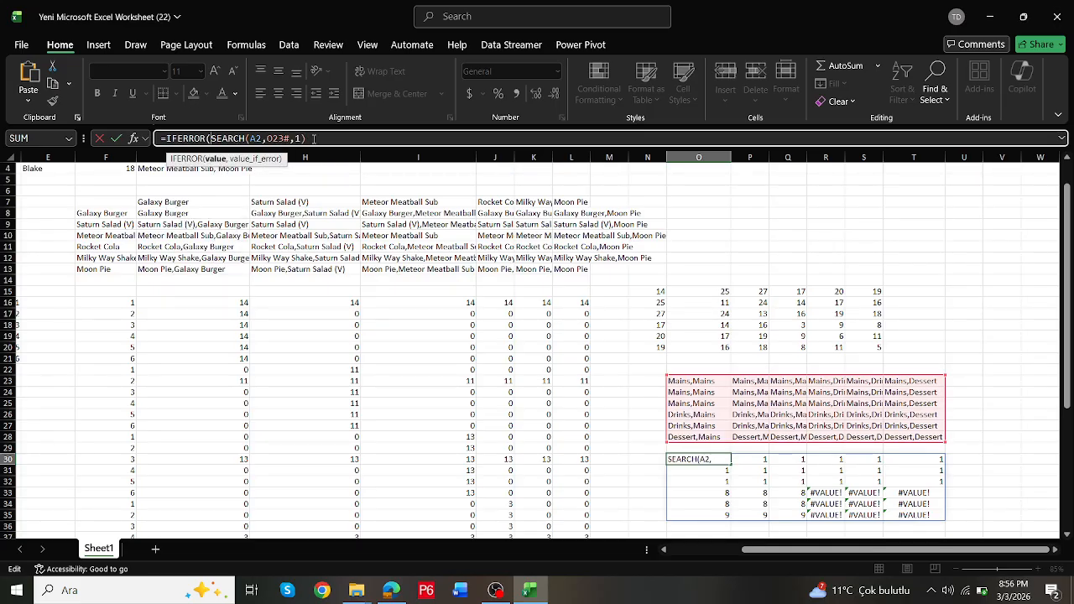
click(314, 139)
text(,)
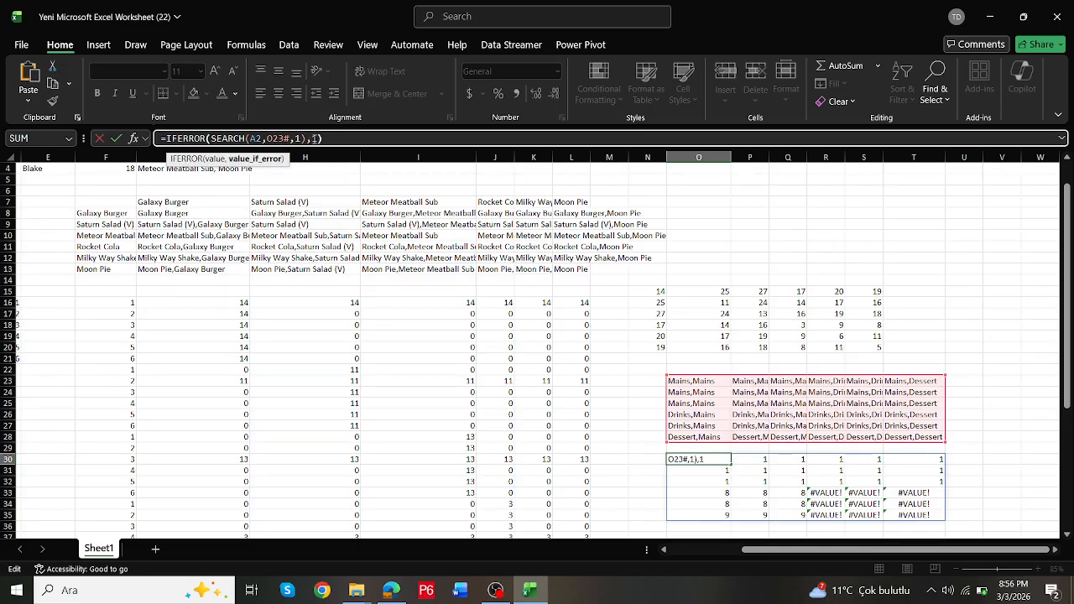
text(1)
key(ctrl+Return)
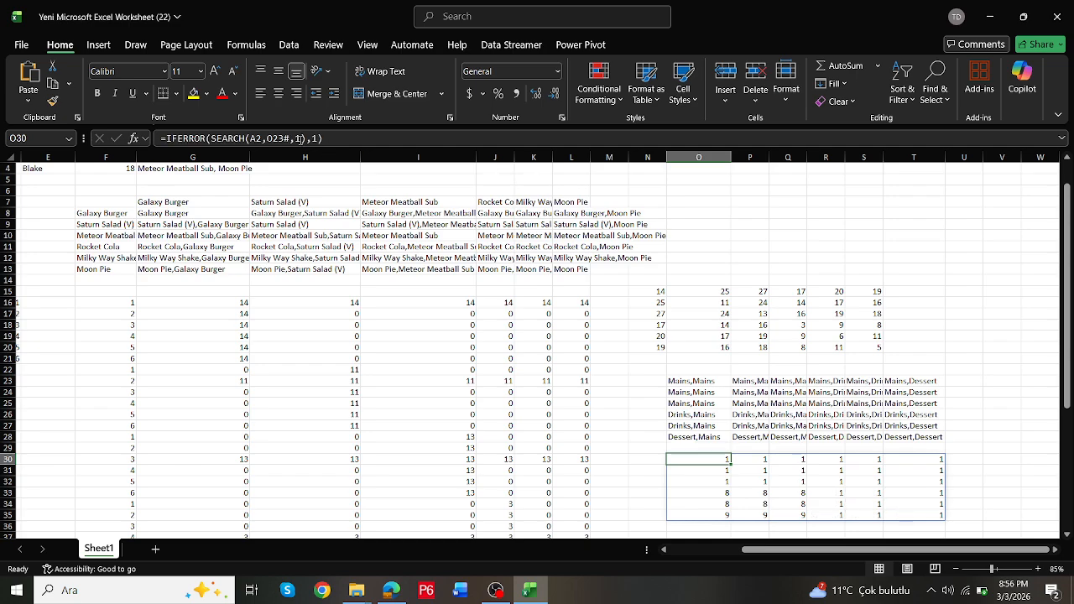
key(ctrl+z)
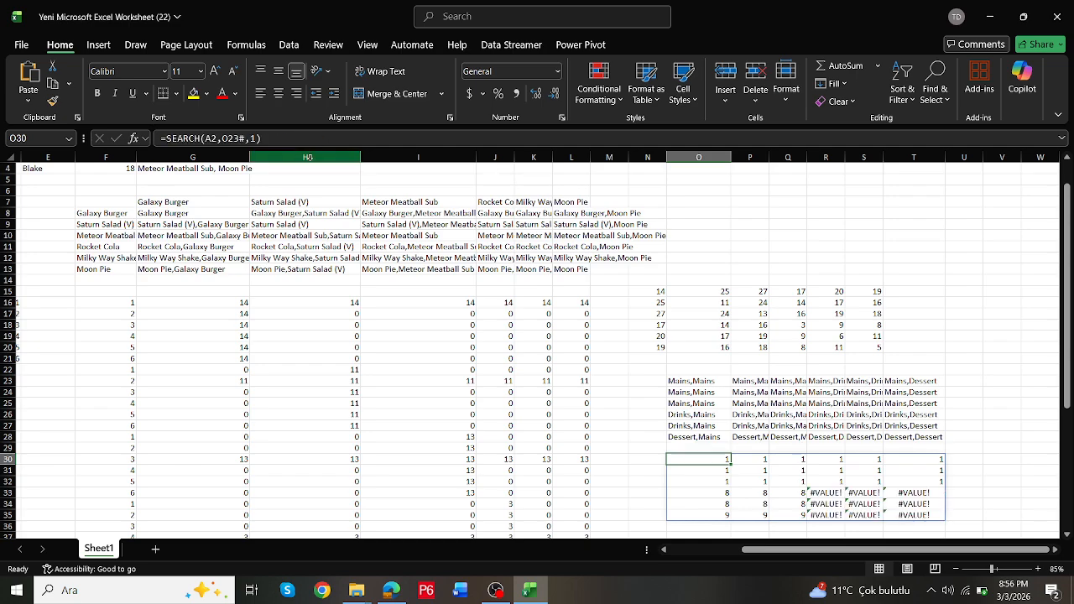
Step: Wrap the O30 search in ISNUMBER so the formula reads =ISNUMBER(SEARCH(A2,O23#,1))
click(166, 138)
text(isnum)
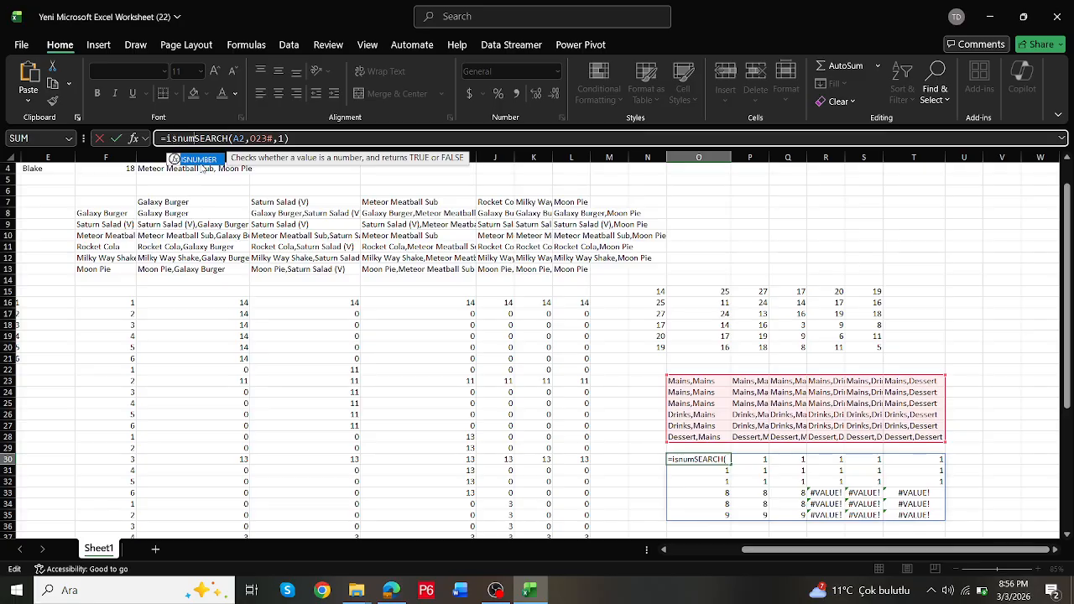
double_click(201, 166)
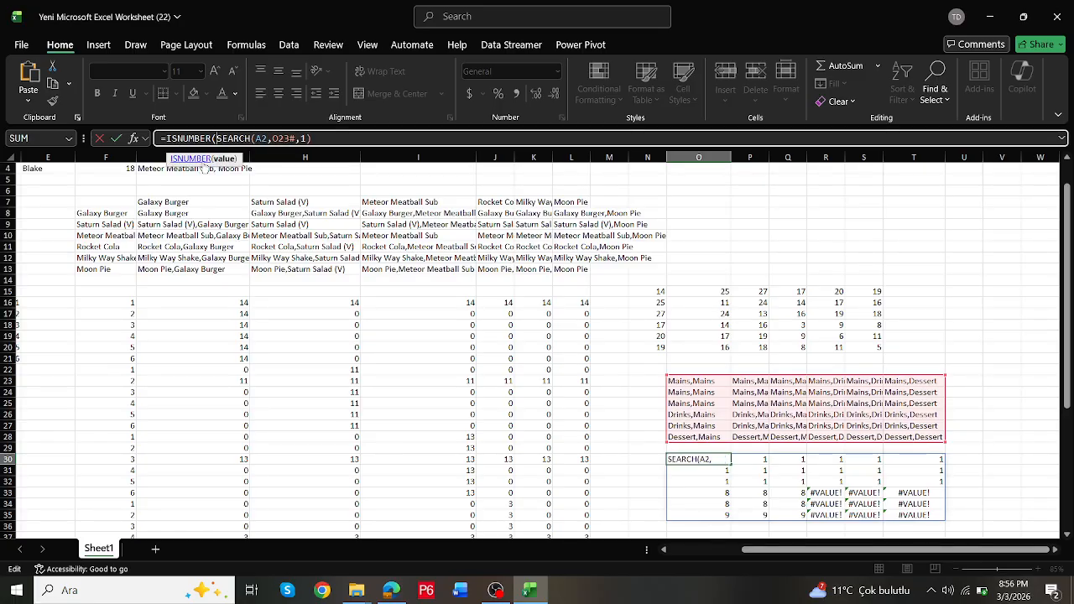
click(317, 138)
text())
key(ctrl+Return)
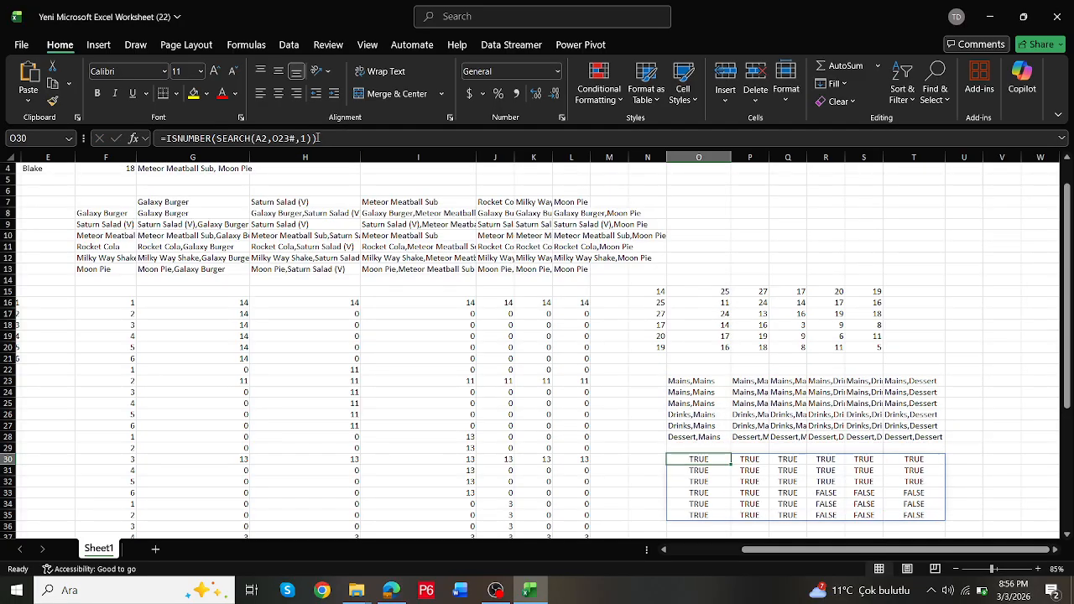
Step: Negate the O30 test with NOT, making it =NOT(ISNUMBER(SEARCH(A2,O23#,1)))
click(167, 139)
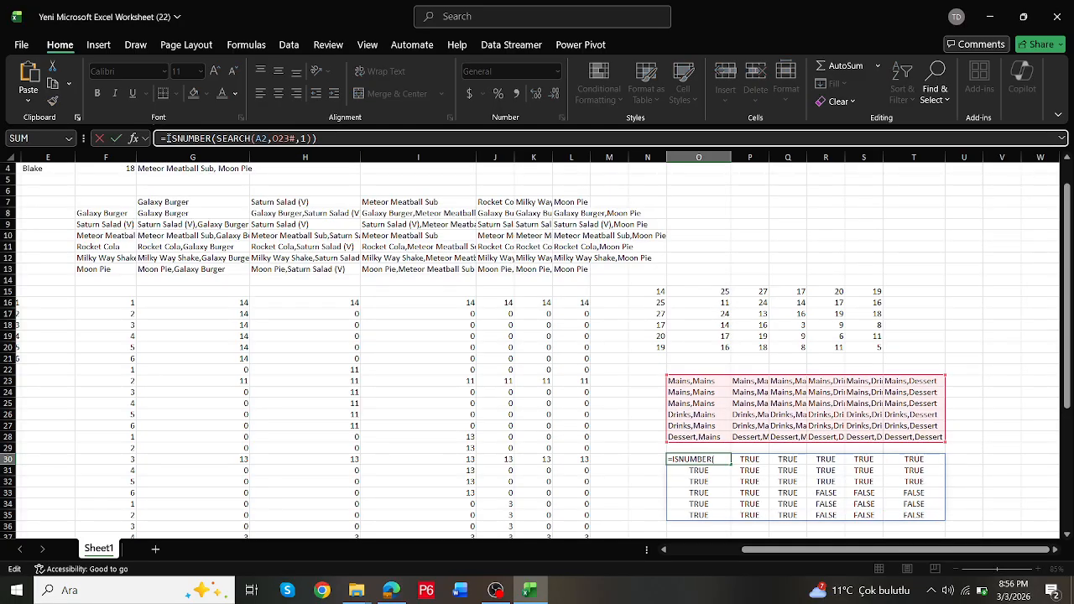
text(not()
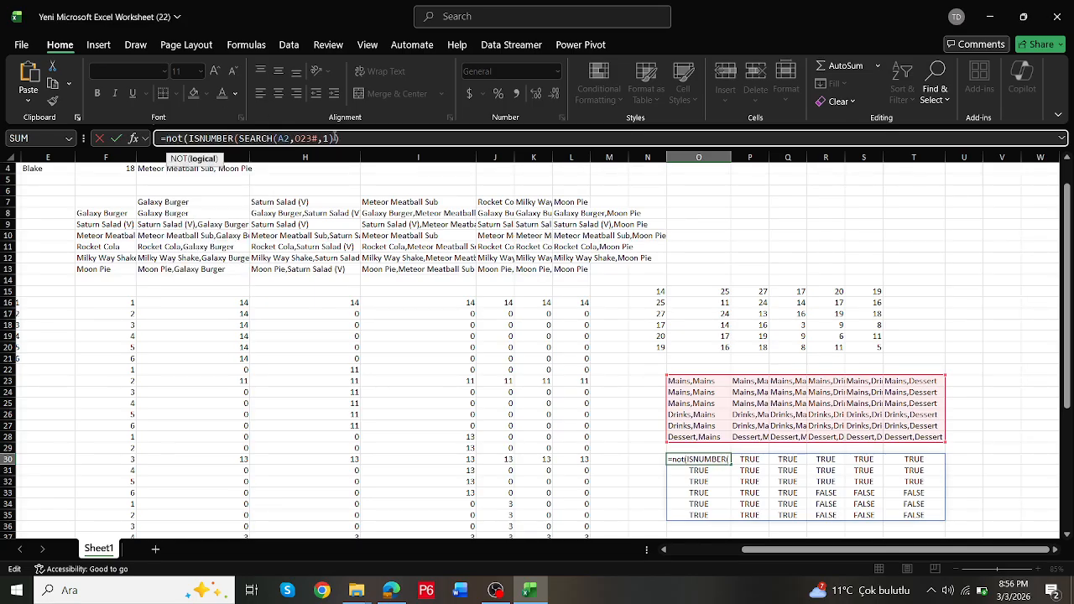
text())
key(Return)
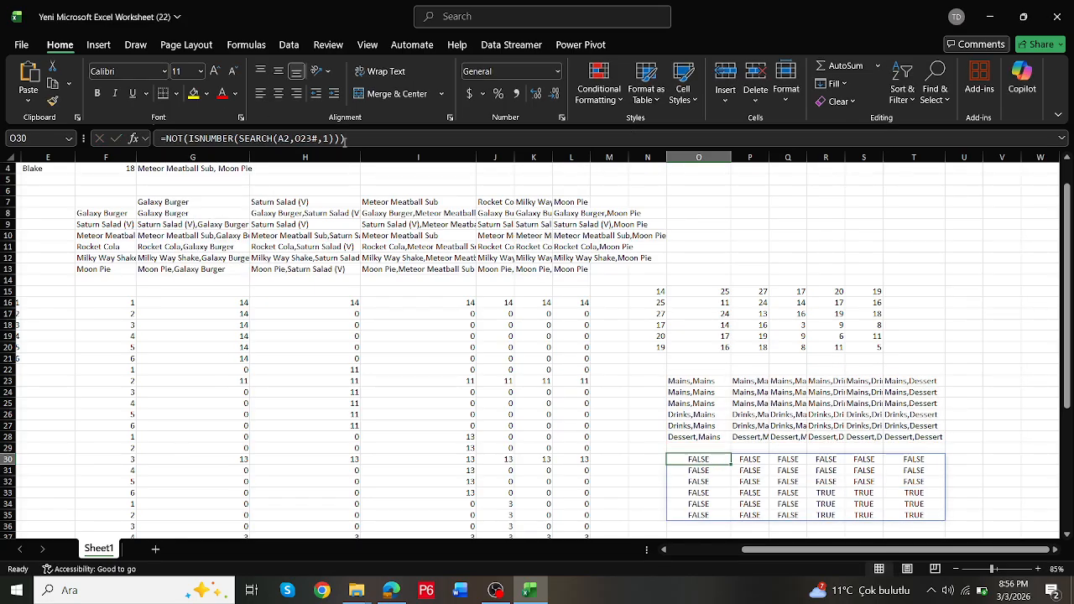
Step: Convert the O30 logical results to 1 and 0 with =IF(NOT(ISNUMBER(SEARCH(A2,O23#,1))),1,0)
click(166, 139)
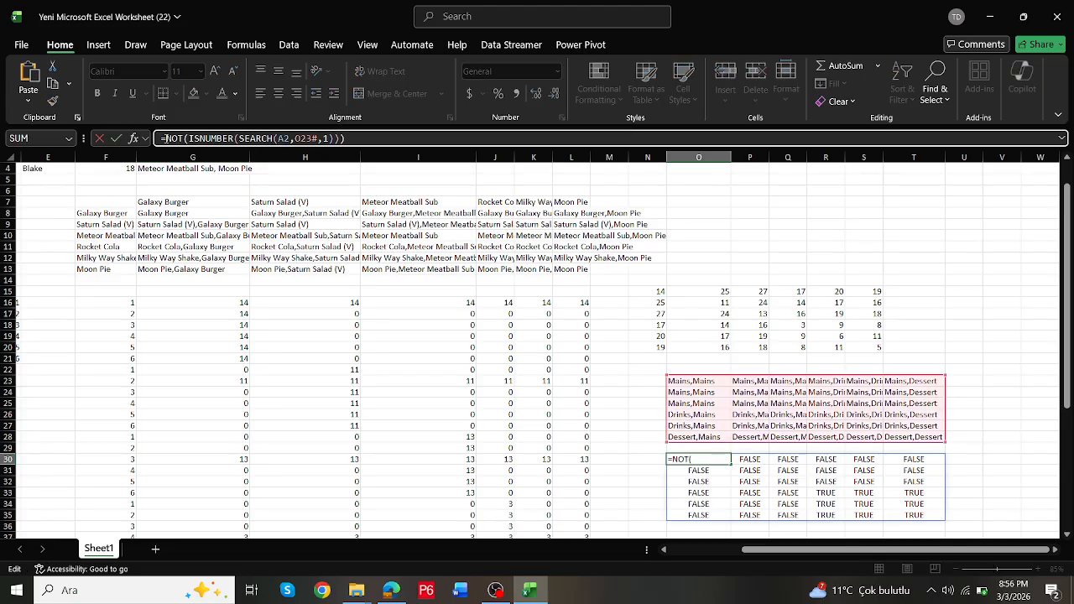
text(if()
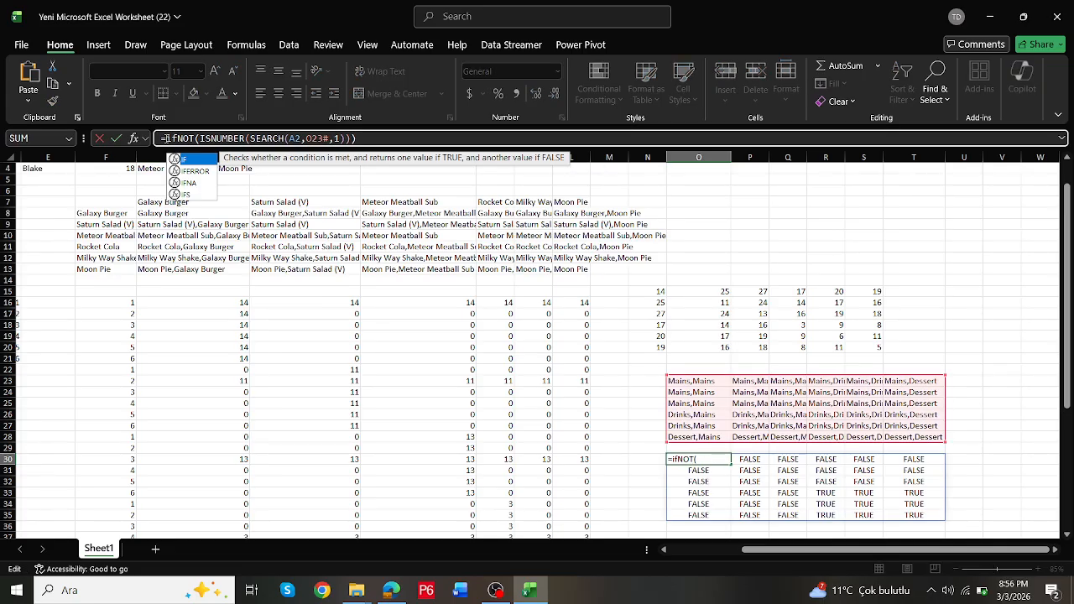
click(366, 138)
text(,)
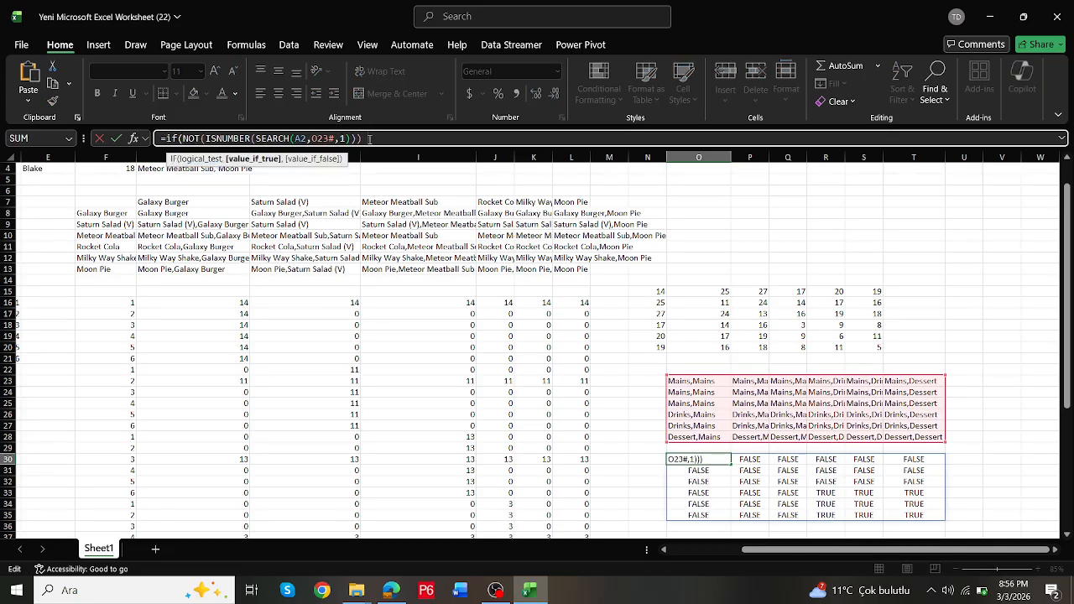
text(1,0)
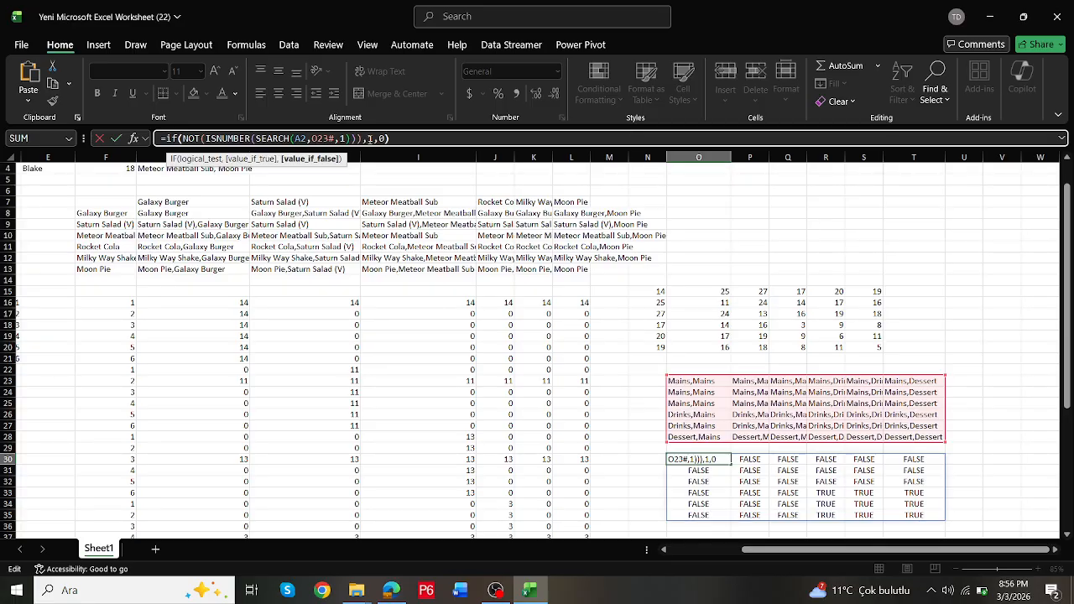
key(Return)
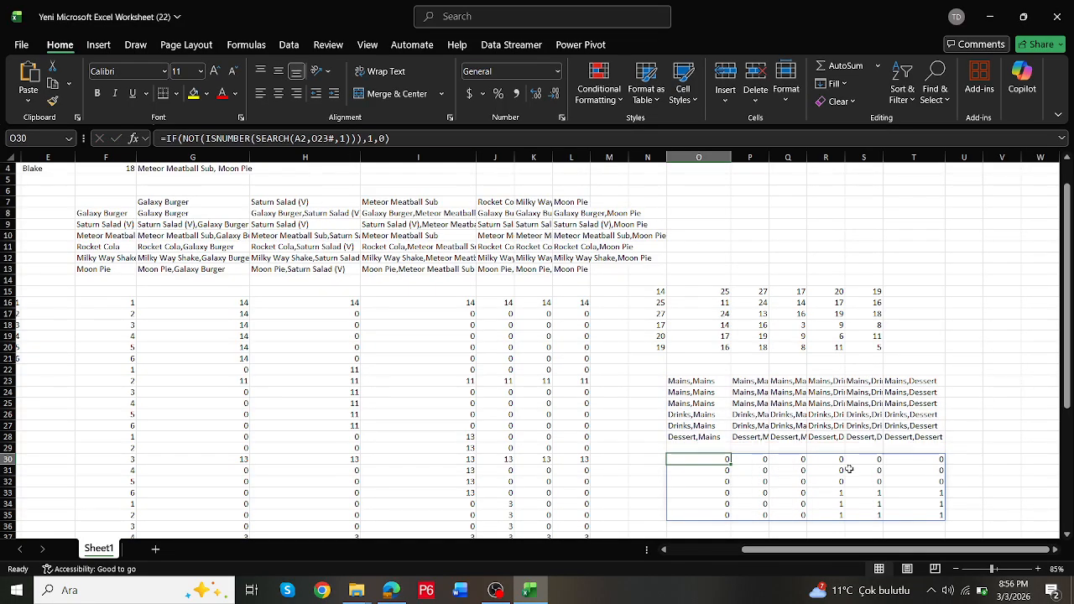
Step: Check the flag results in R33:T35 and the price sum formula in N15
click(840, 493)
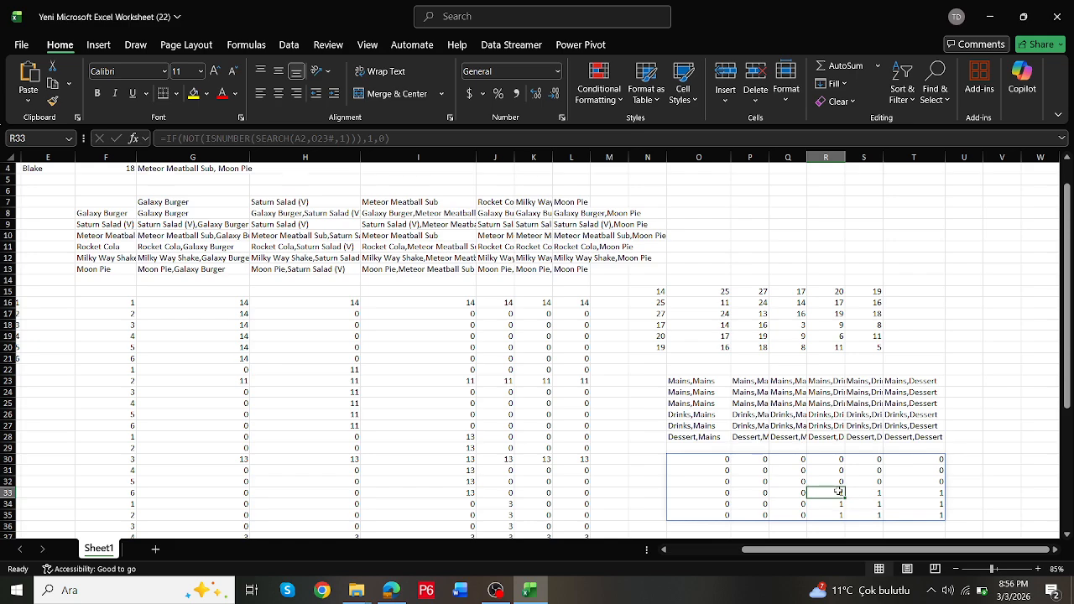
drag(839, 492, 933, 508)
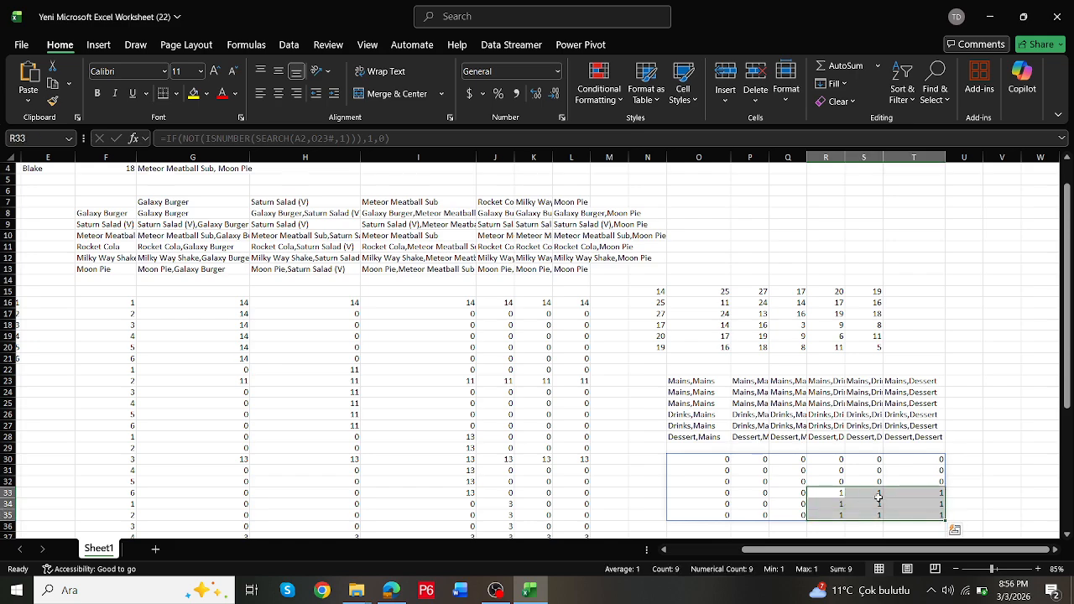
click(660, 291)
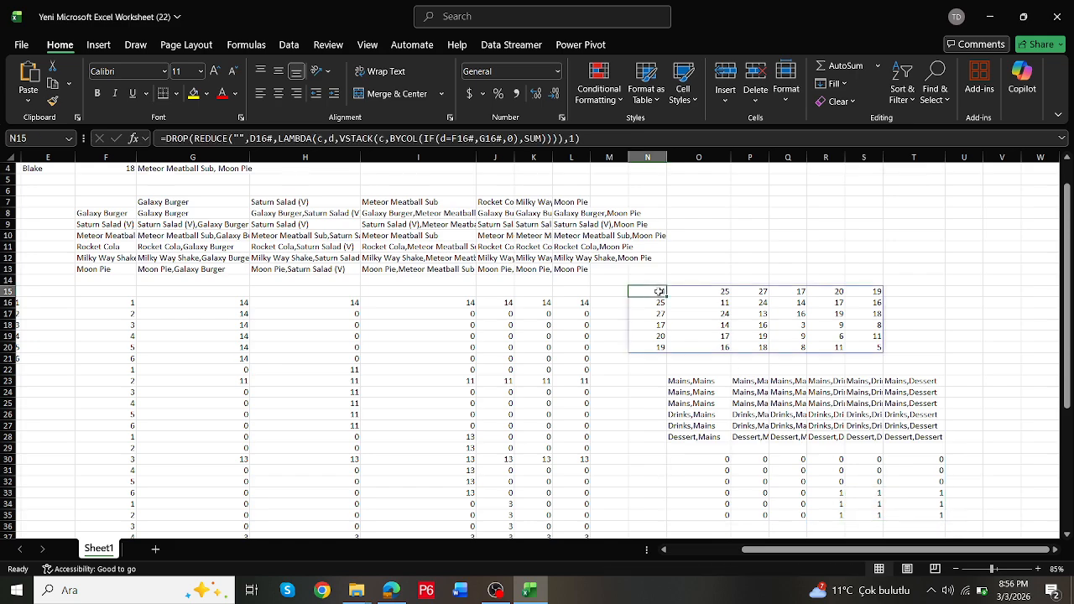
Step: Extend the O30 formula to return the price sums for unflagged pairs: =IF(IF(NOT(ISNUMBER(SEARCH(A2,O23#,1))),1,0)=0,N15#,0)
click(726, 460)
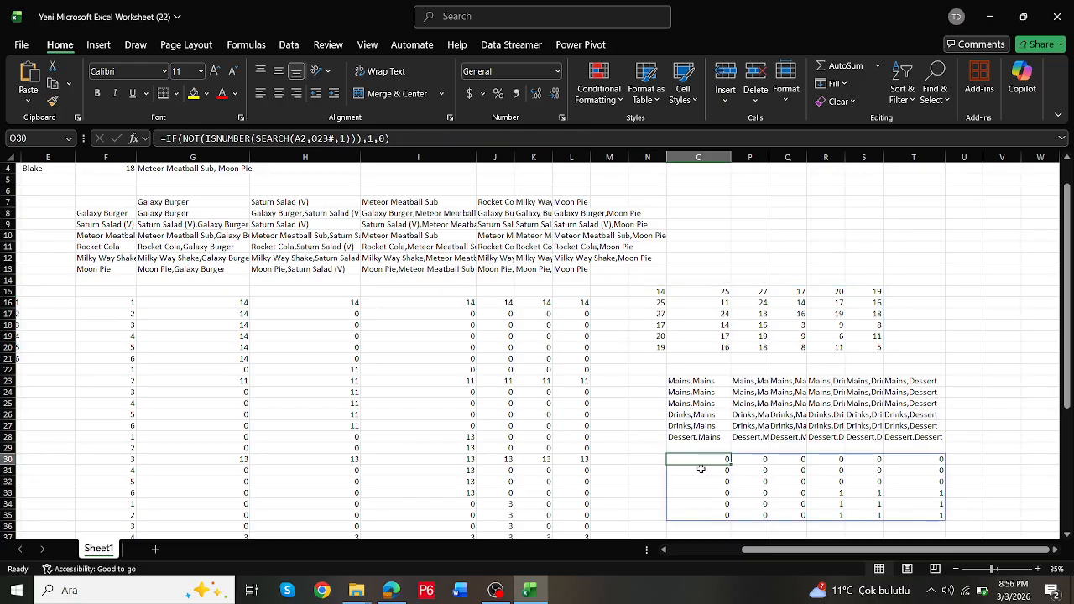
click(170, 138)
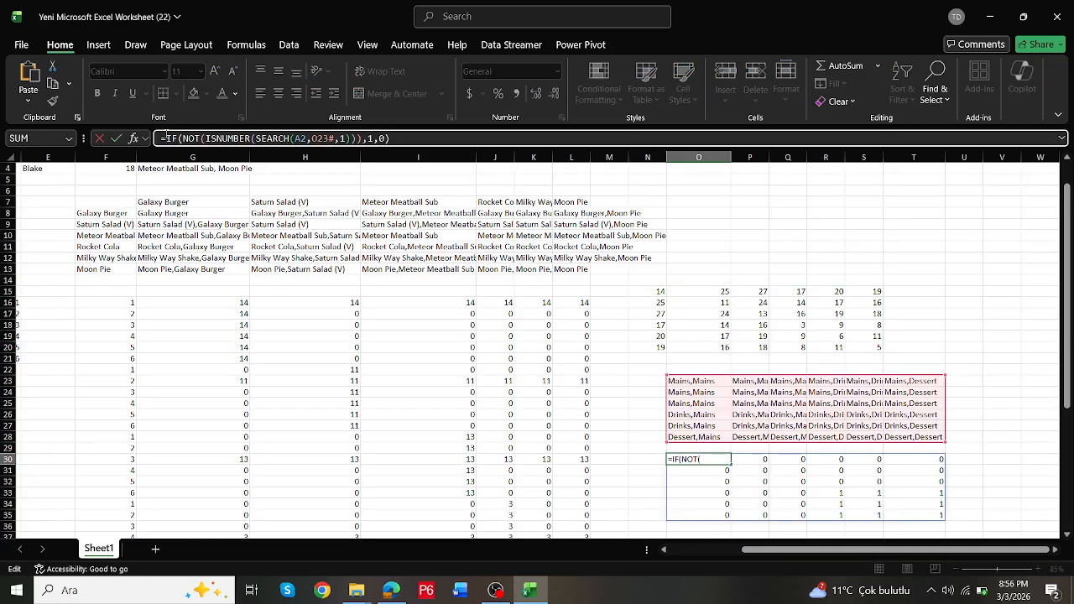
text(If()
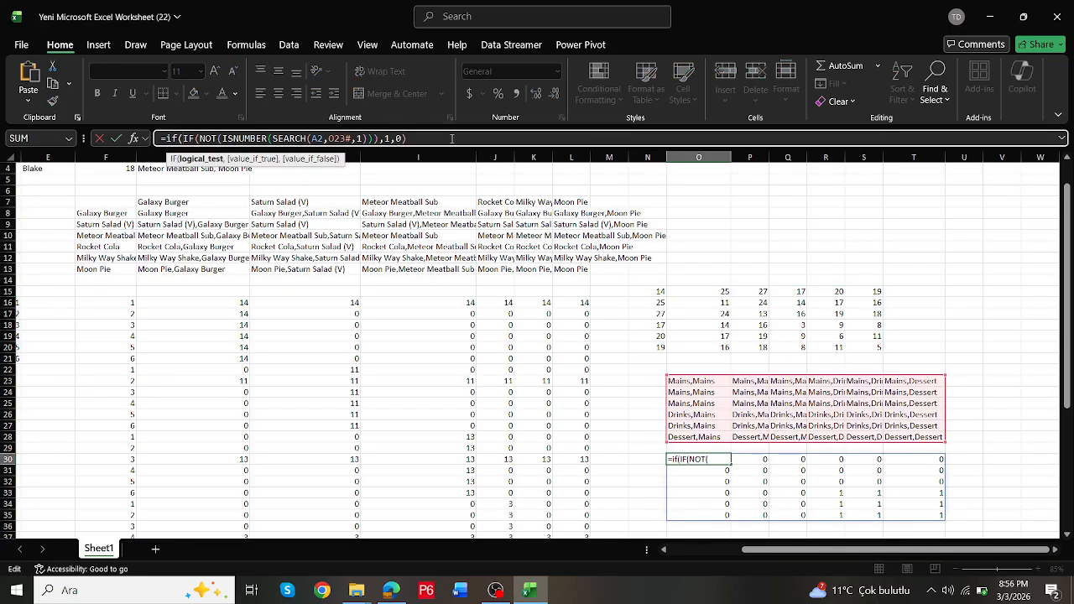
click(451, 139)
text(=1,)
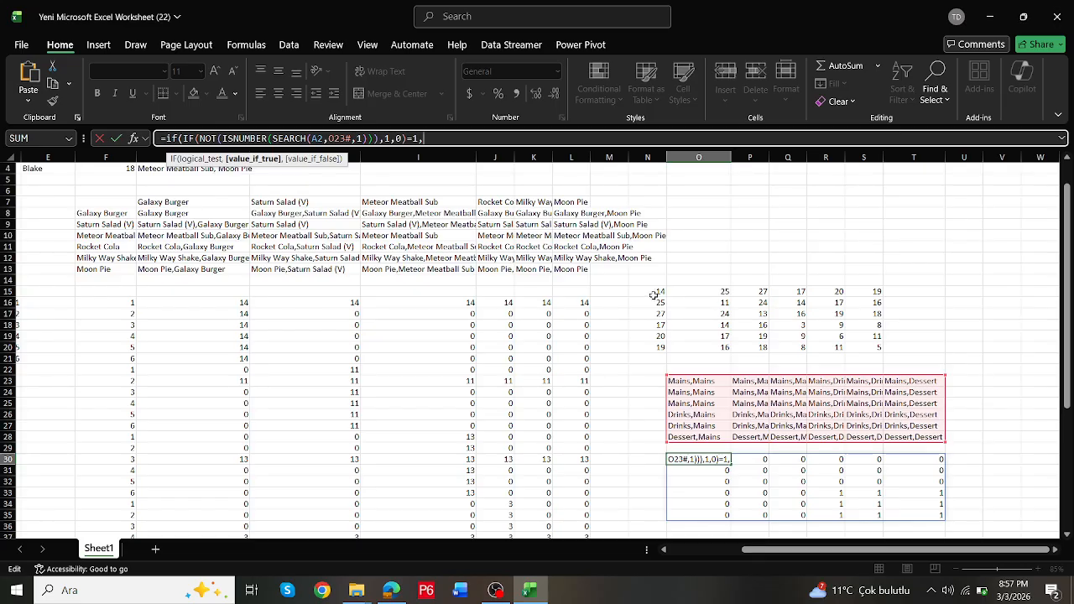
key(BackSpace)
key(BackSpace)
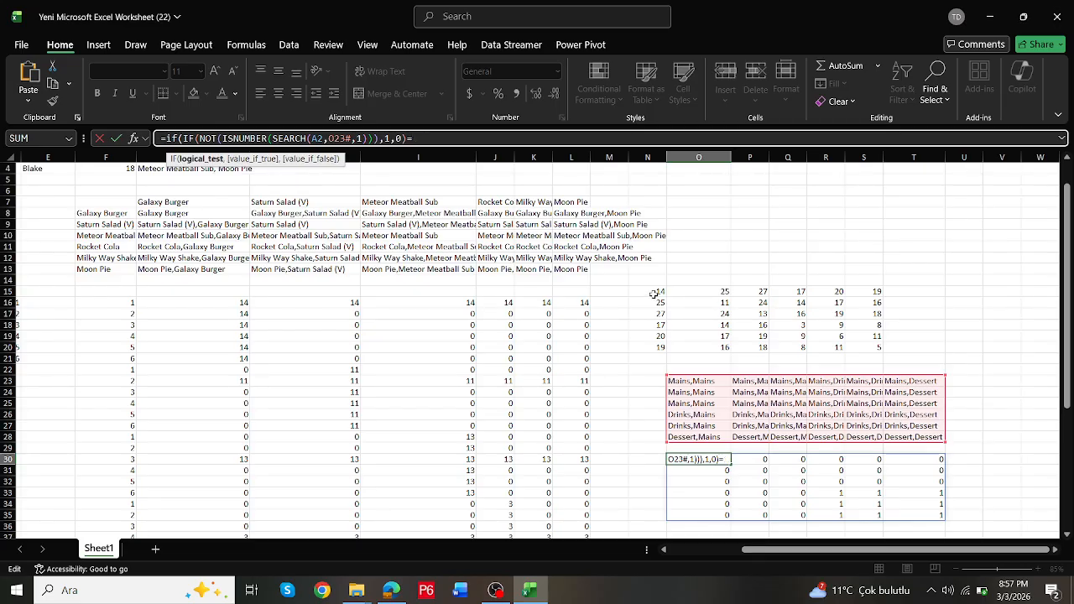
text(0,)
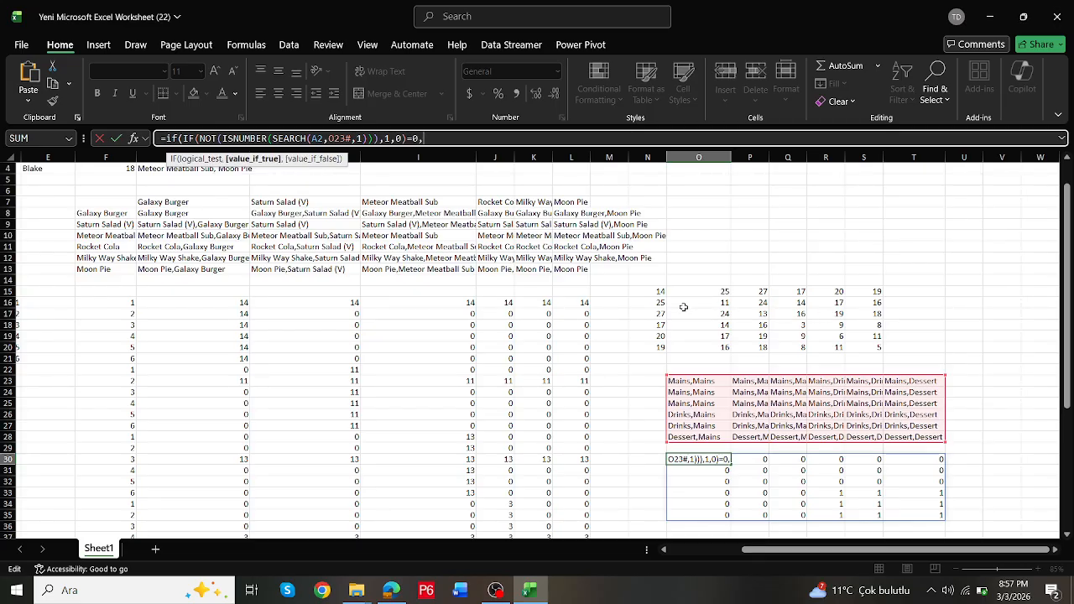
drag(657, 294, 866, 348)
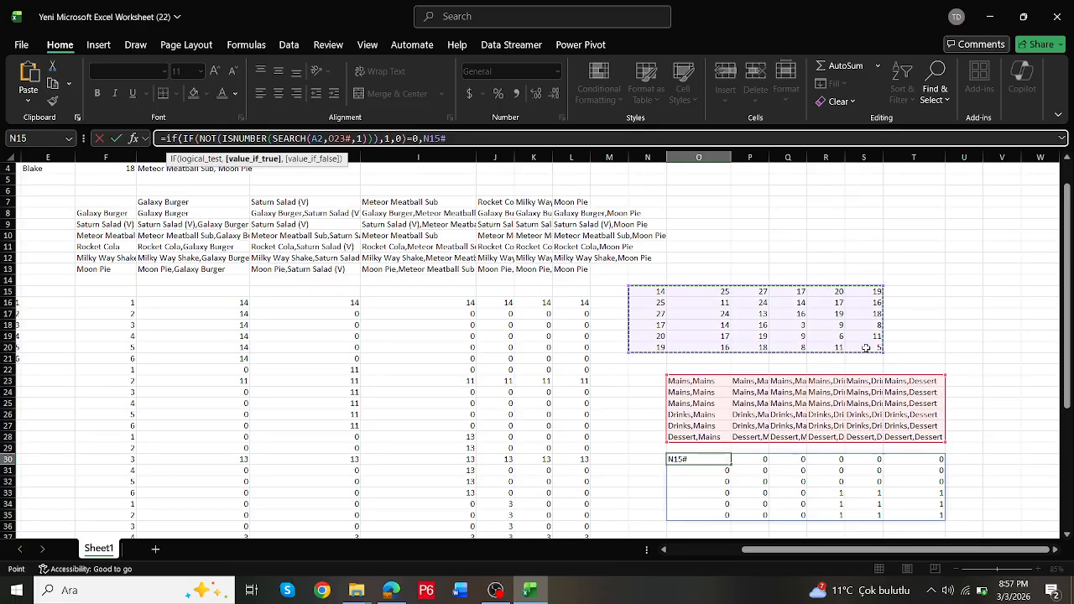
text(,)
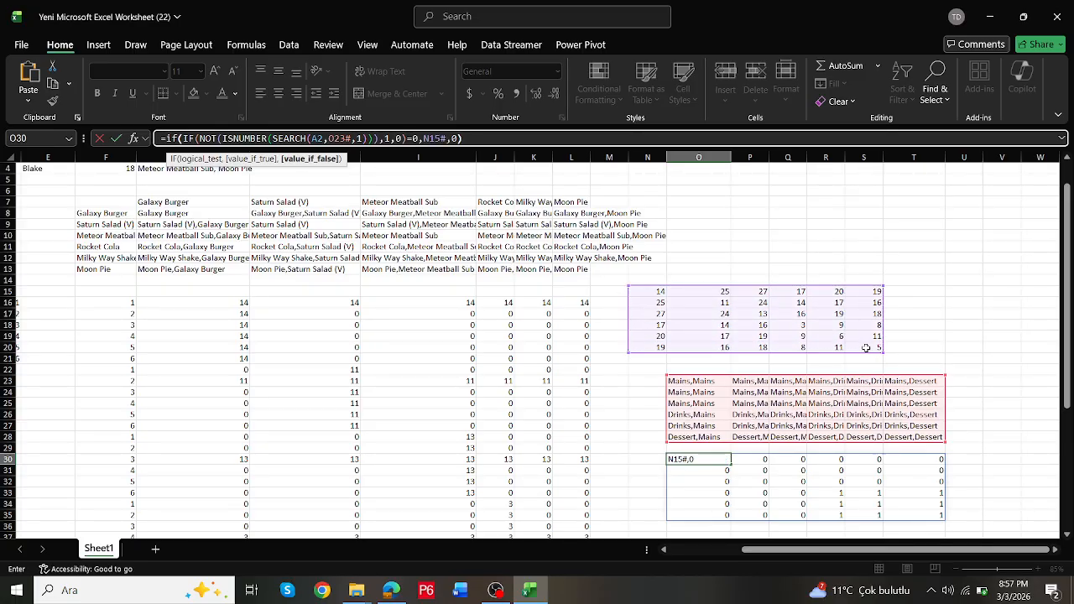
text(0))
key(Return)
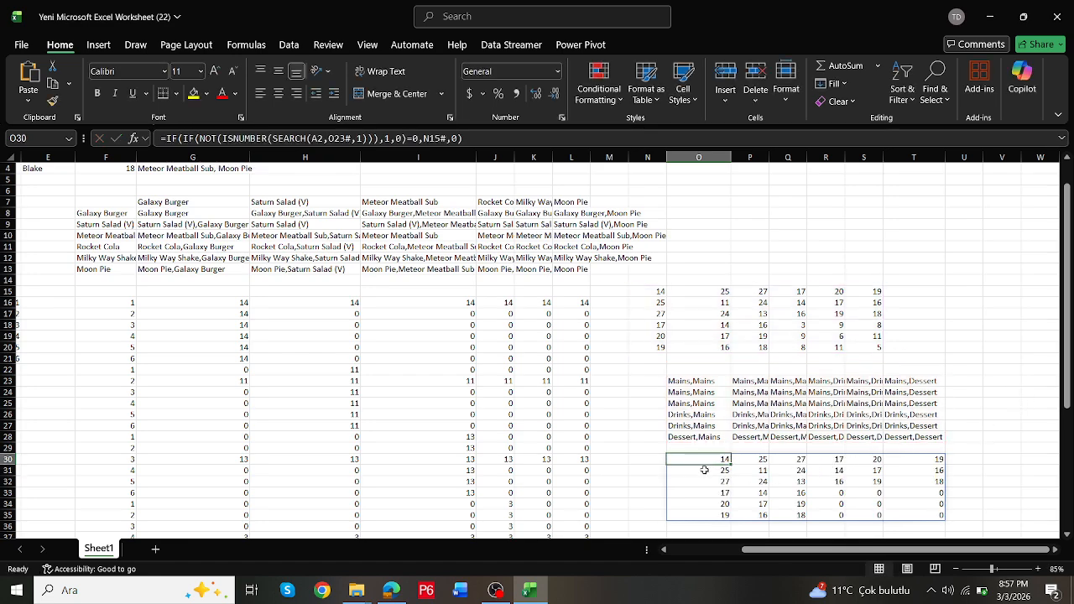
Step: Move the filtered price sum formula from O30 to O2, beside the Name and Amount table
drag(774, 551, 737, 550)
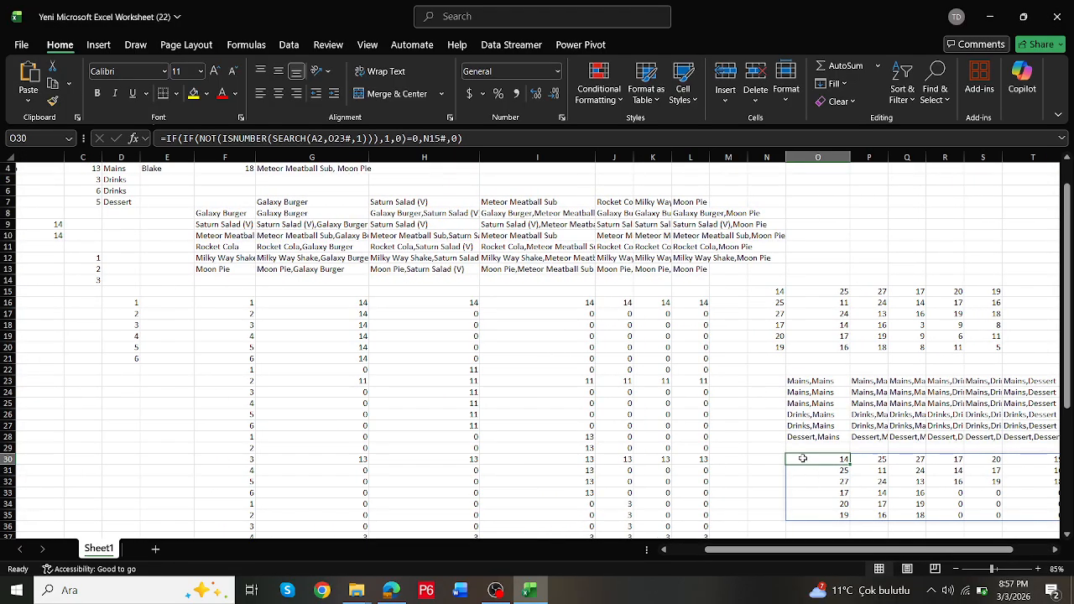
drag(804, 457, 818, 173)
scroll(828, 212, up, 1)
scroll(829, 211, up, 1)
drag(818, 176, 817, 180)
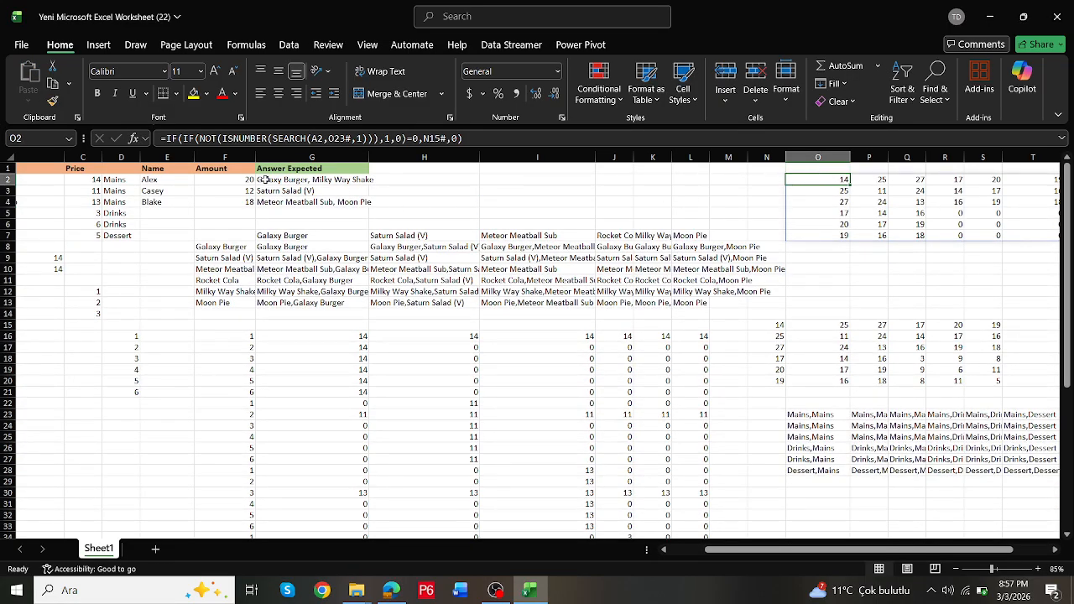
Step: Subtract 20 from the O2 formula's result by appending -20 after the outer IF
drag(732, 551, 728, 551)
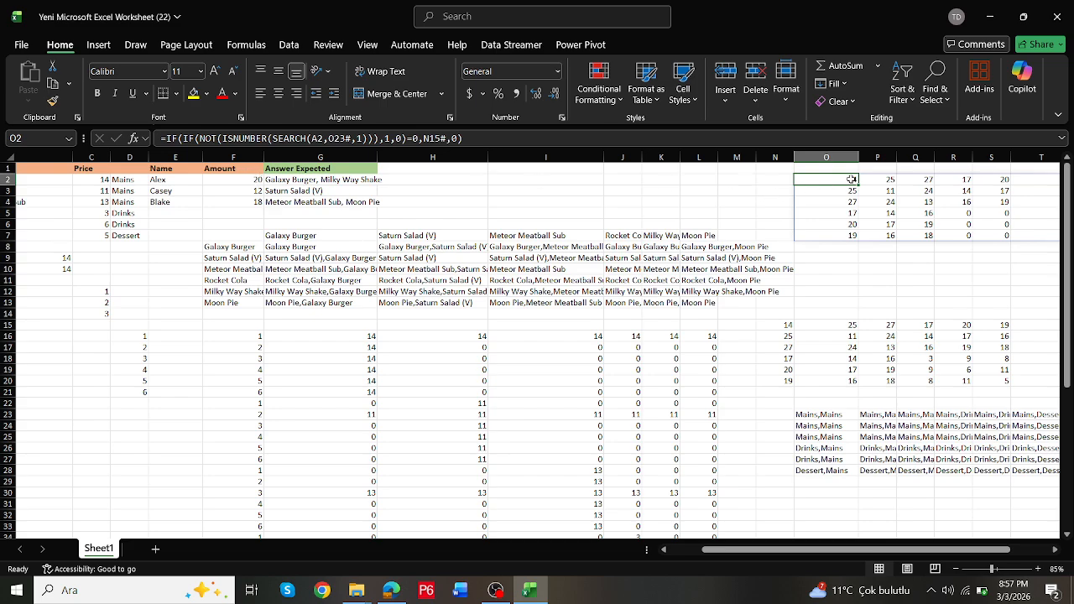
click(479, 139)
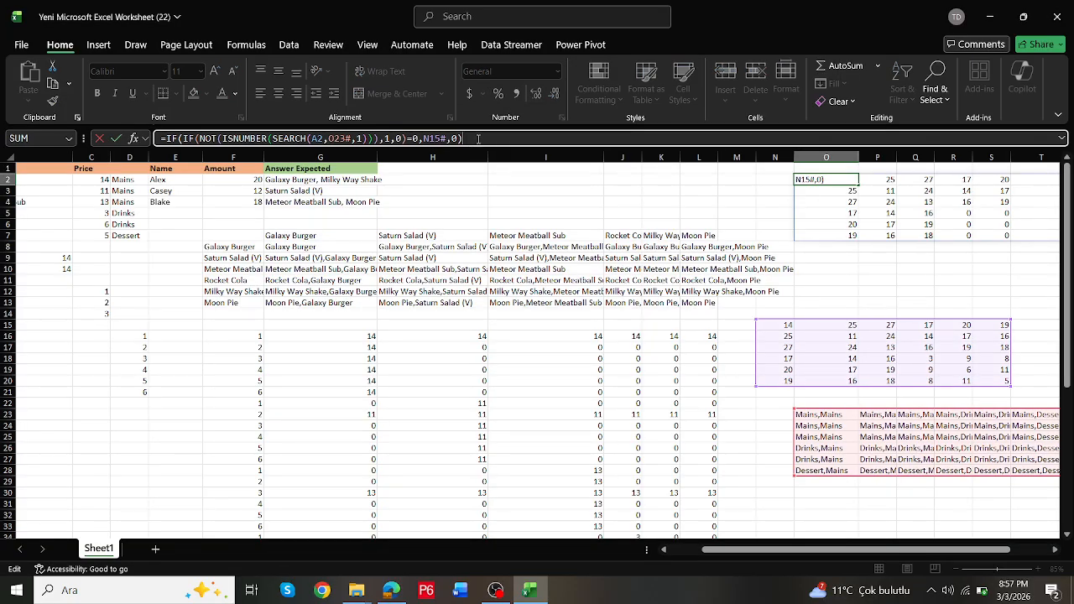
click(831, 182)
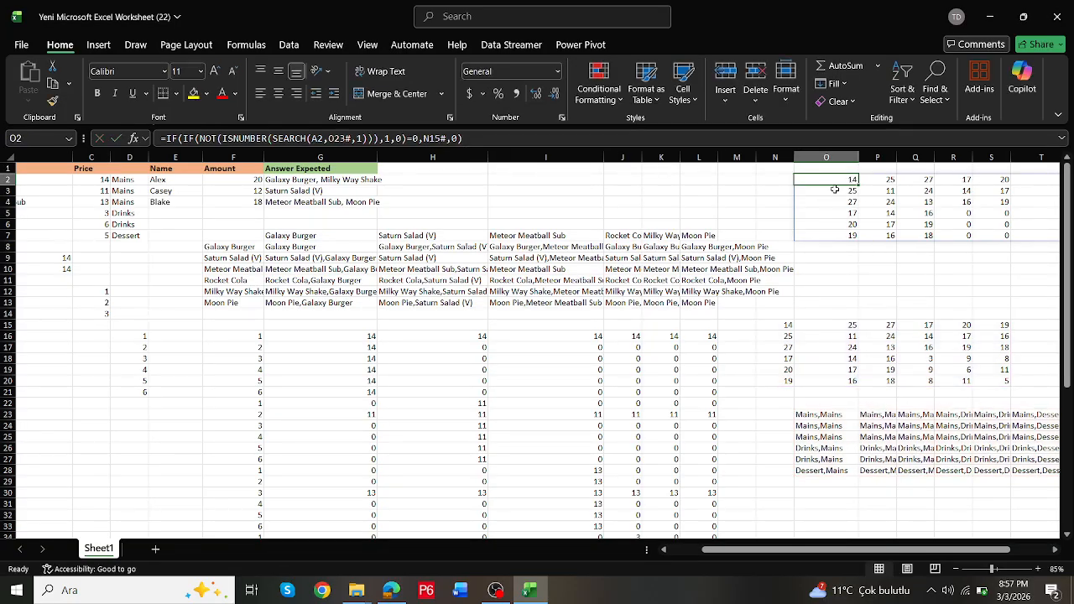
click(490, 141)
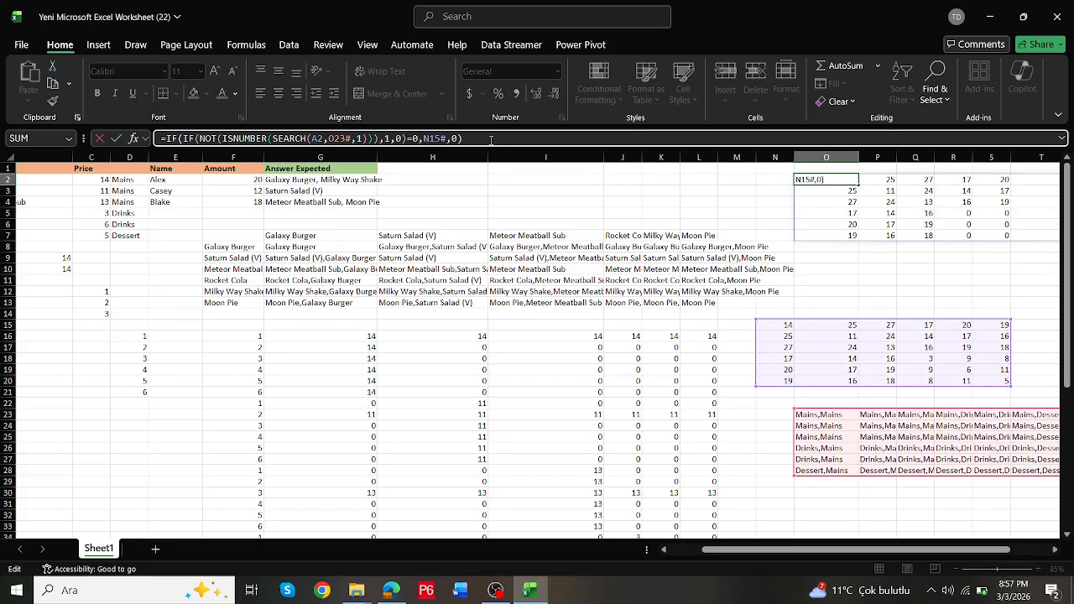
text(-20)
key(Return)
key(Up)
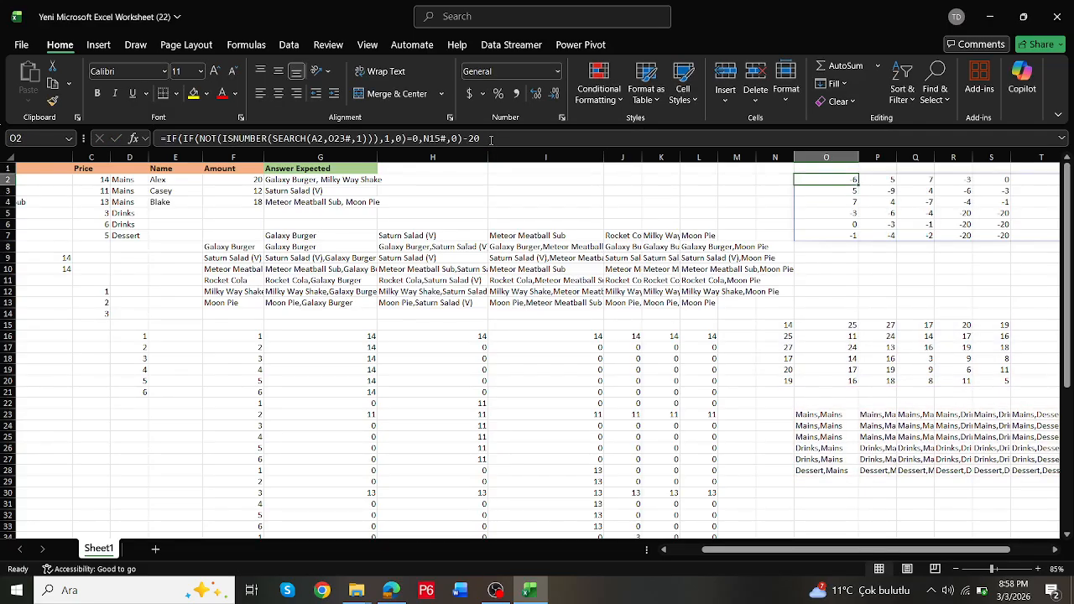
Step: Check the ordering rules in the Excel_Challenge_925 workbook in the browser, then return to the Excel worksheet
drag(907, 550, 881, 550)
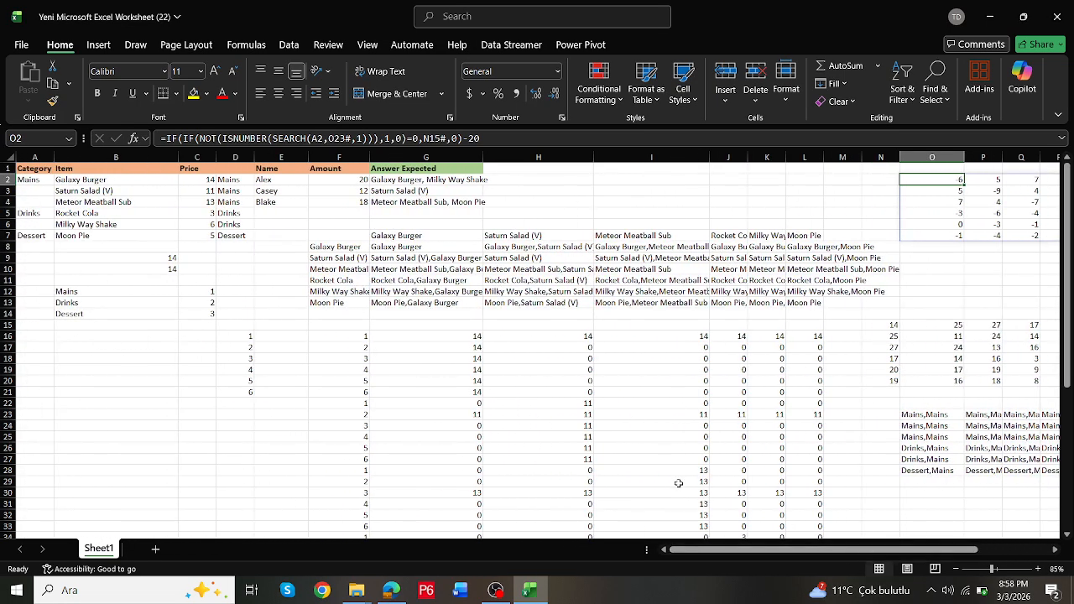
key(alt+Tab)
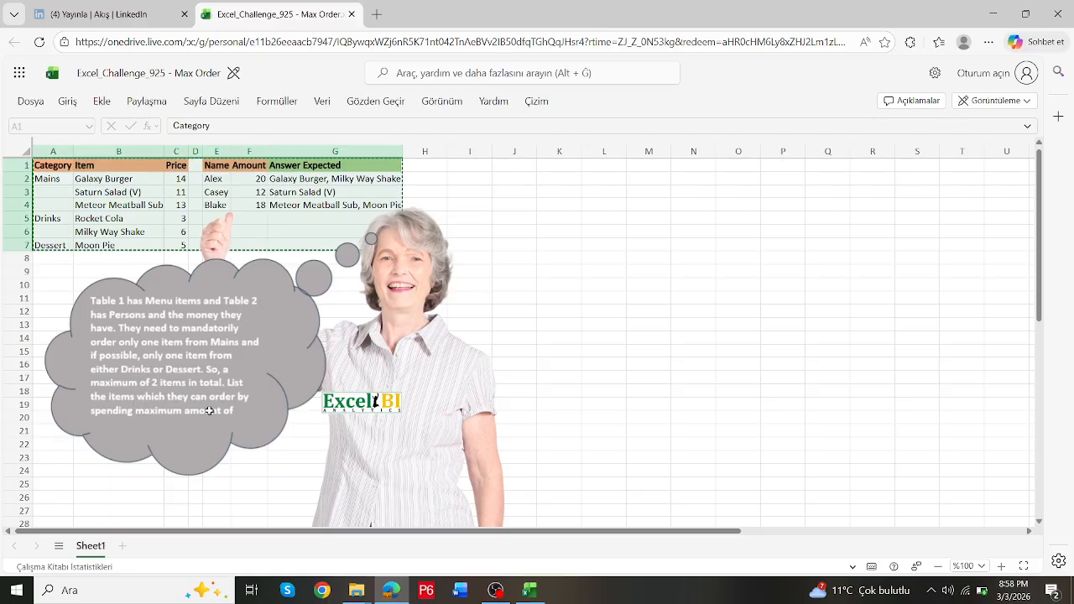
click(150, 15)
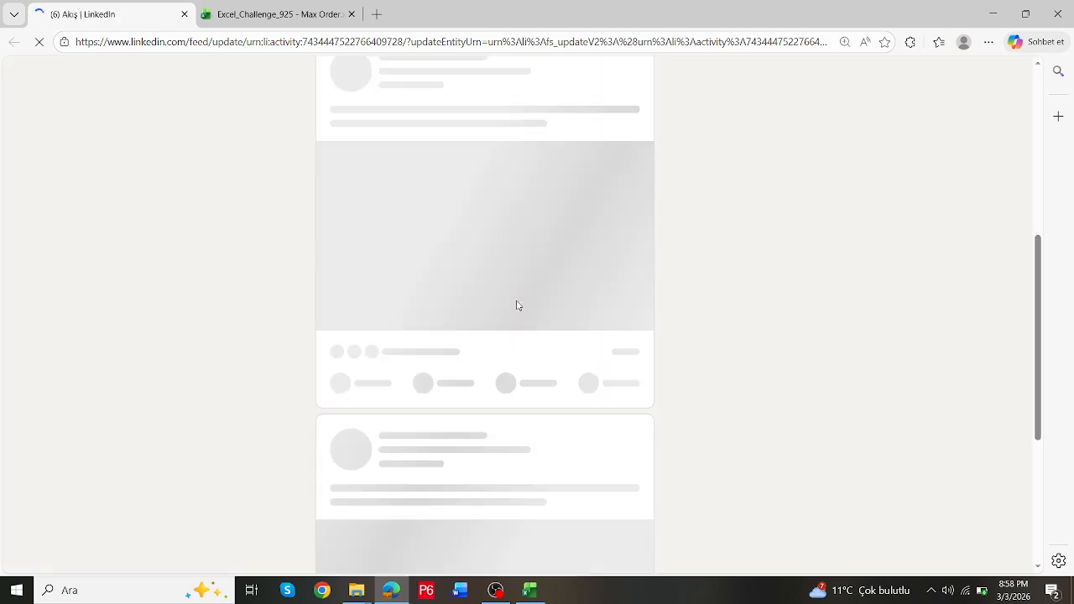
key(ctrl+Tab)
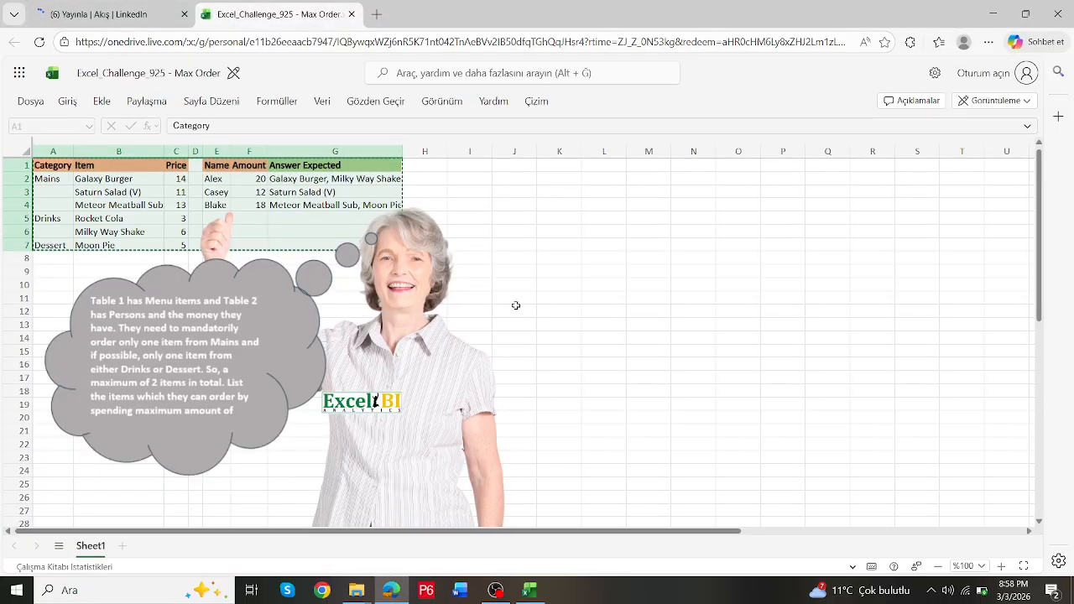
key(alt+Tab)
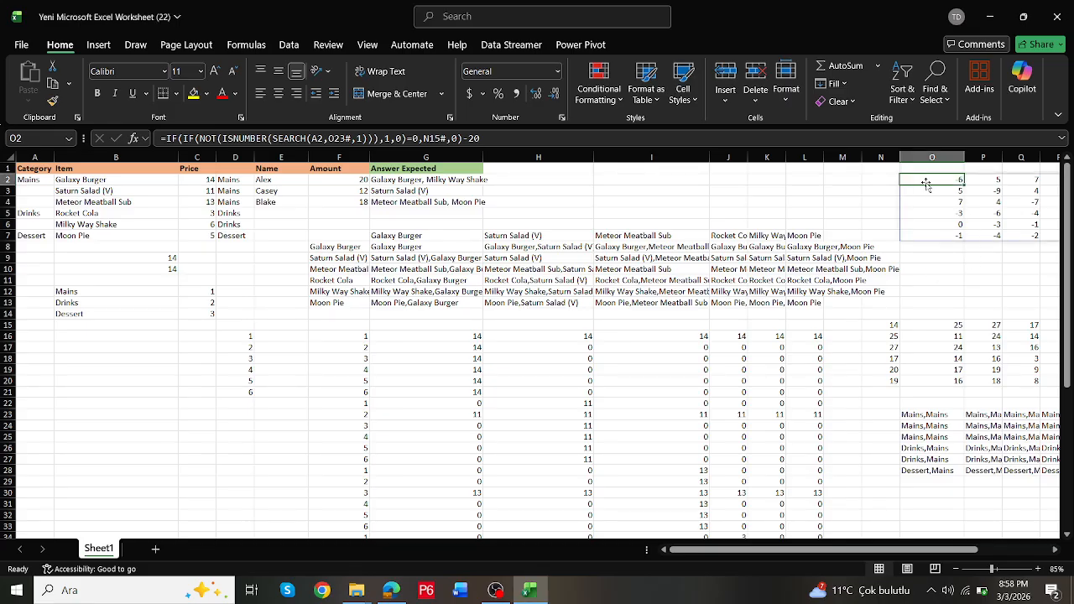
Step: Enclose the O2 difference formula in parentheses and test it with >=0
drag(925, 180, 969, 235)
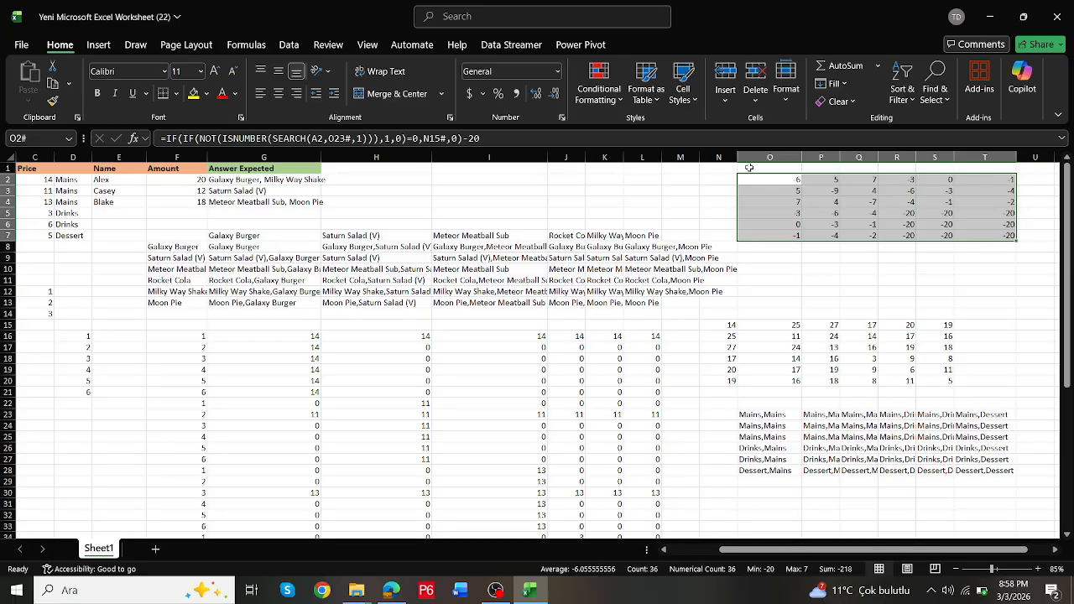
click(165, 137)
text(()
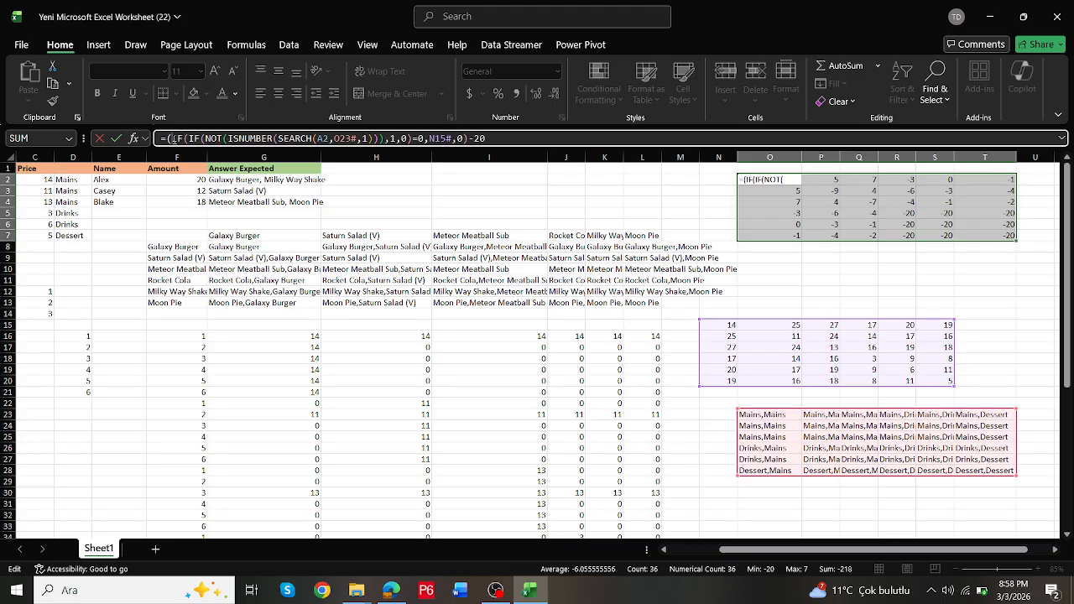
click(499, 140)
key(Return)
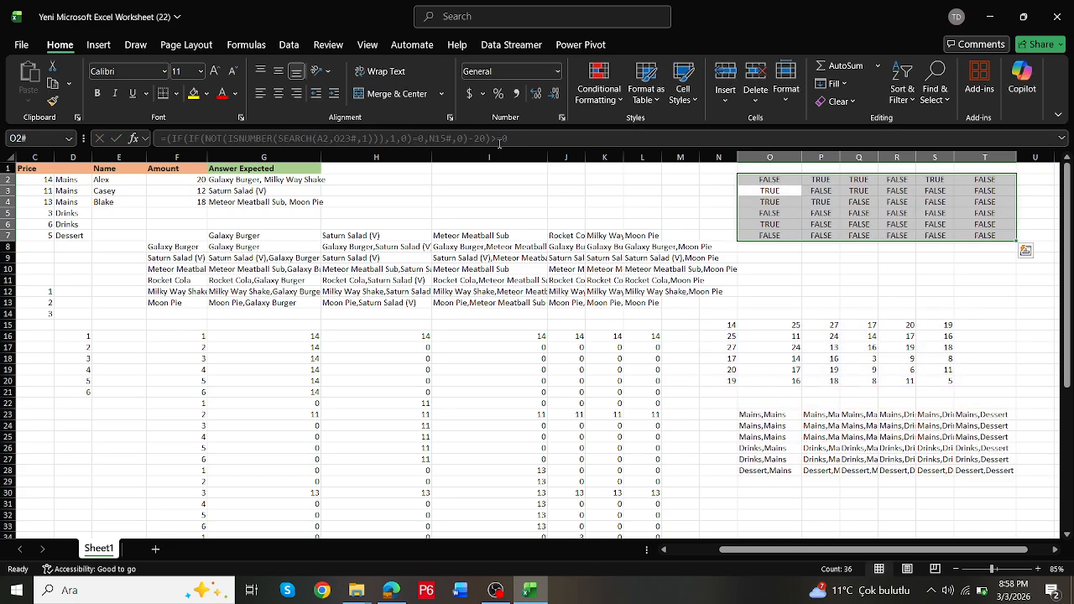
Step: Wrap the O2 test in IF so that it returns the parenthesized difference expression when >=0 and 0 otherwise
click(167, 139)
text(if(()
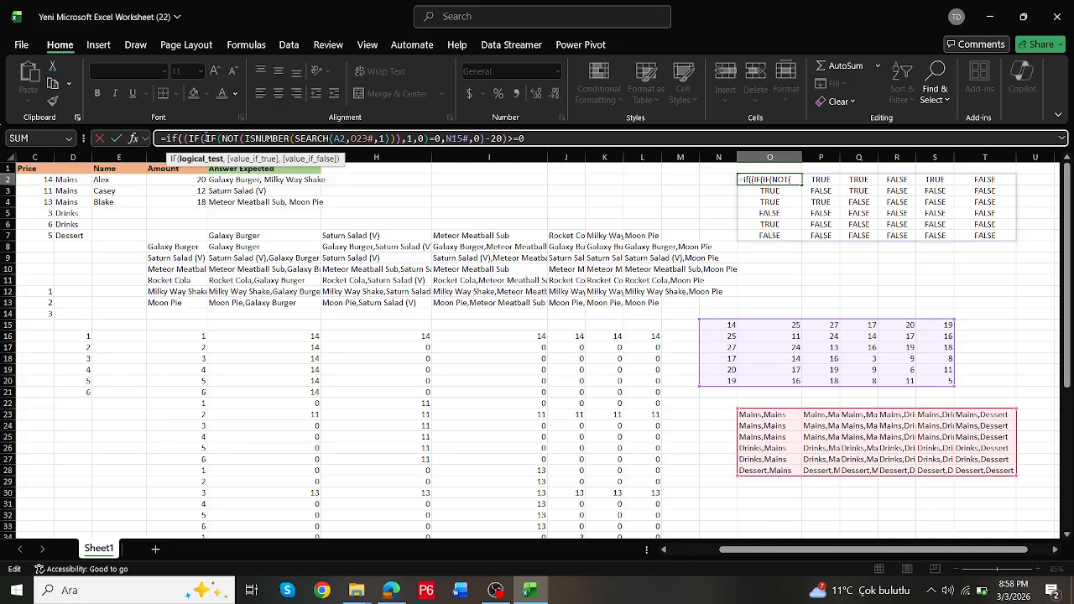
drag(184, 139, 507, 141)
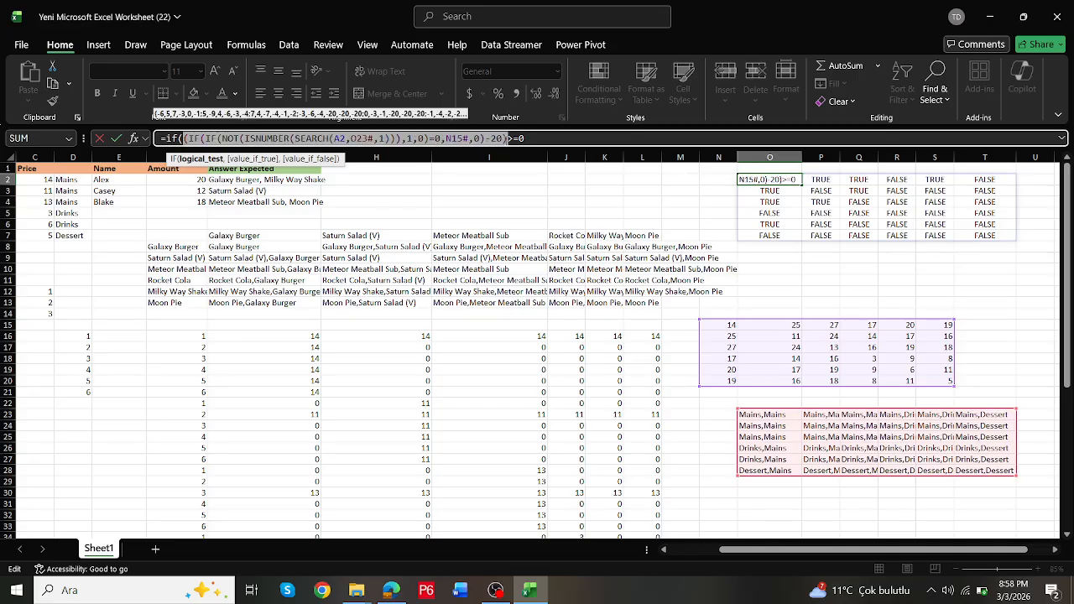
key(ctrl+c)
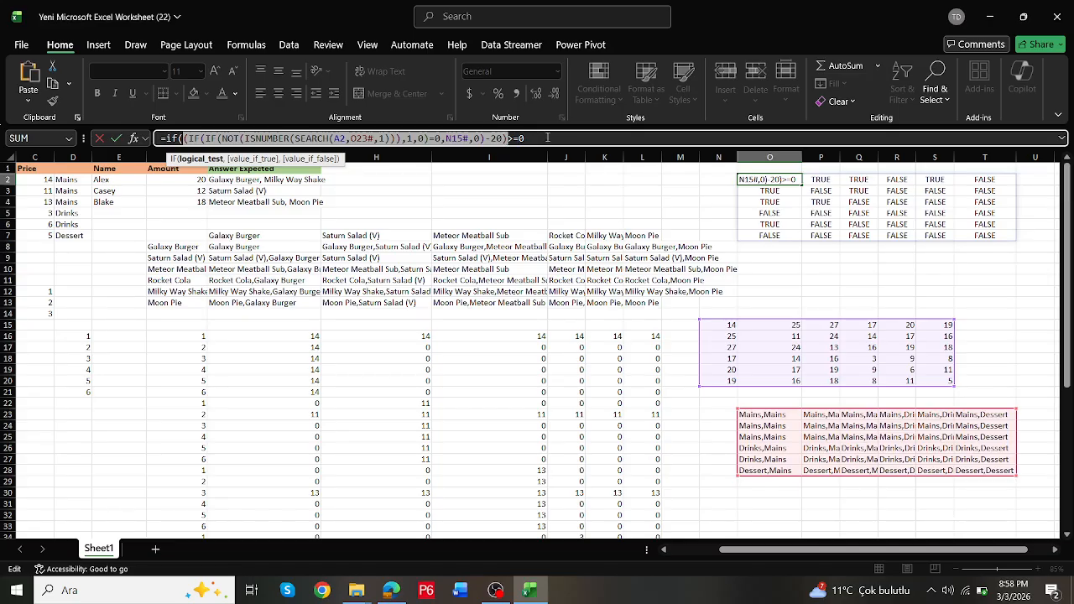
click(547, 138)
text(,)
key(ctrl+v)
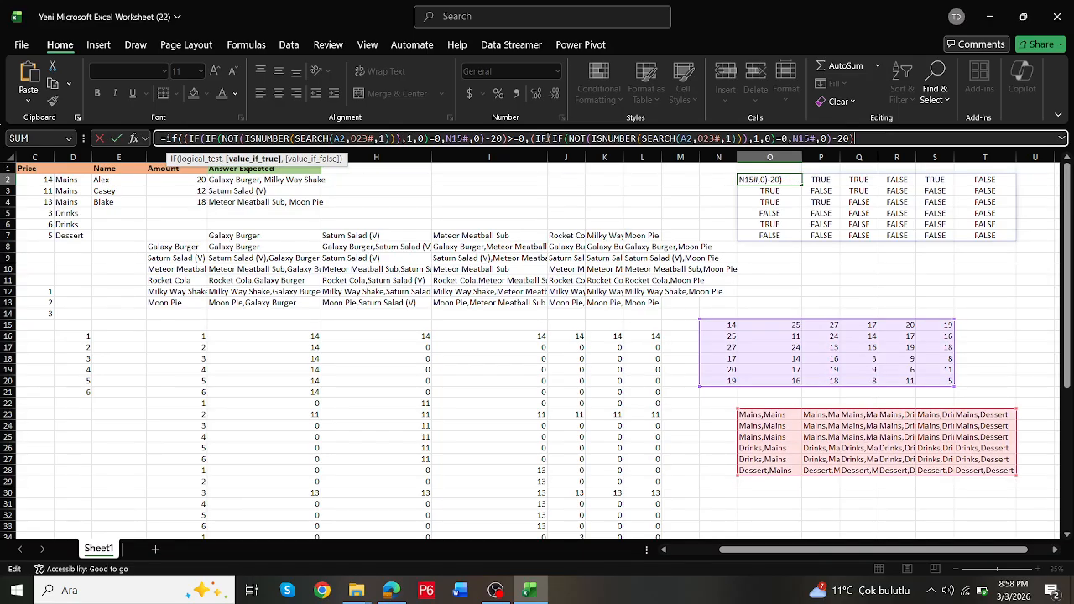
text(,0)
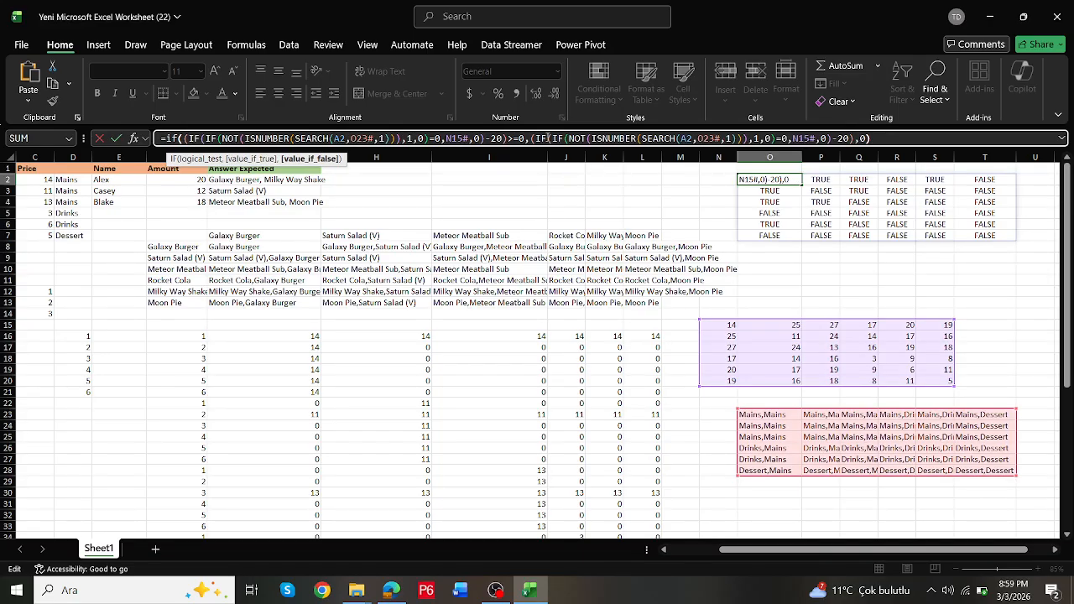
key(Return)
key(Up)
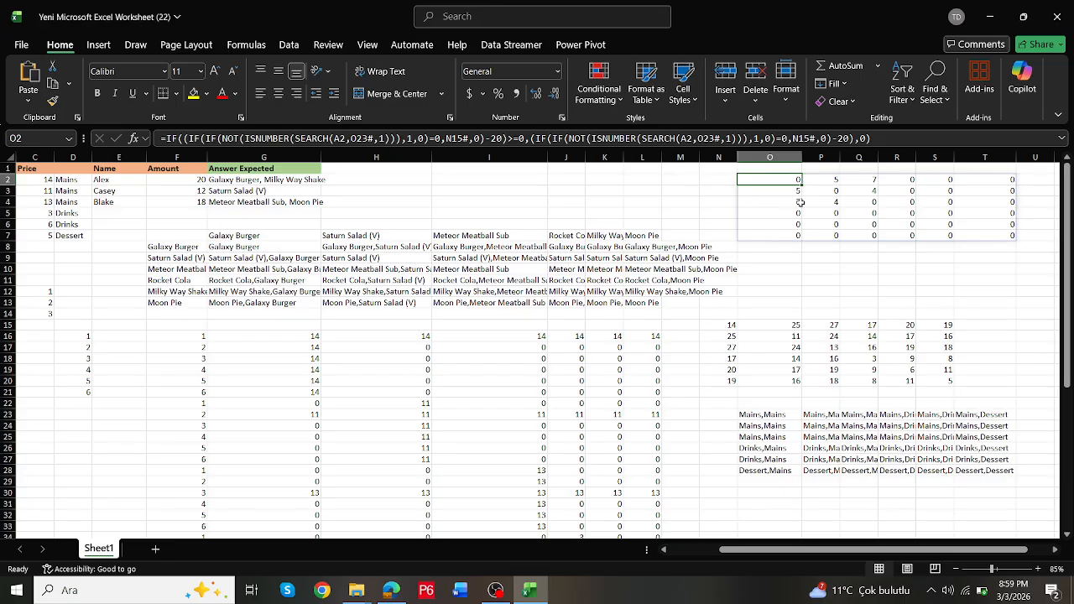
Step: Change the outer IF's false value in O2 to "x"
click(866, 138)
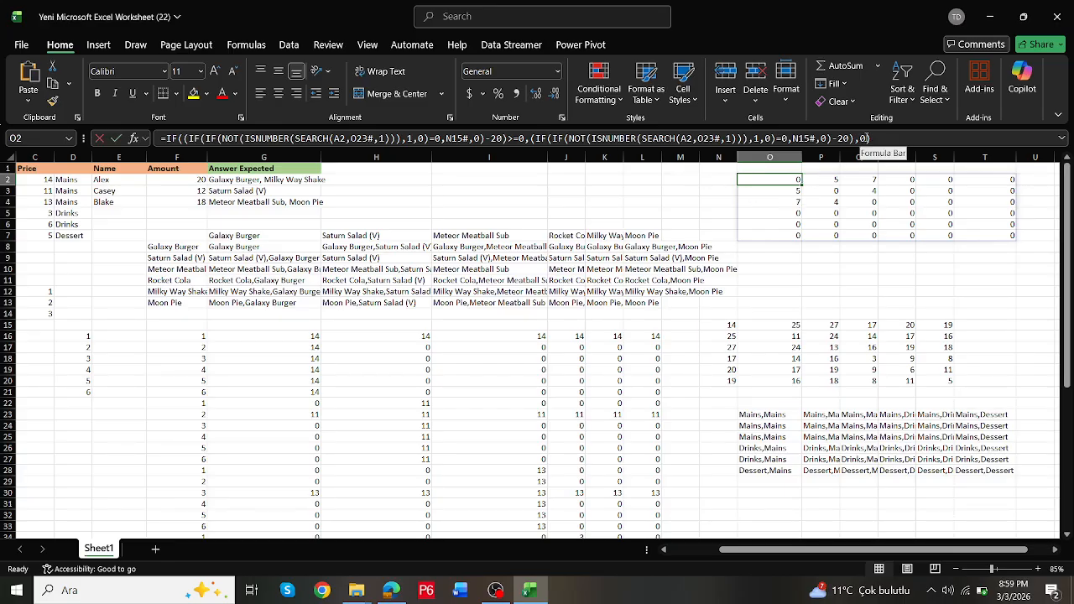
key(BackSpace)
text("")
key(Left)
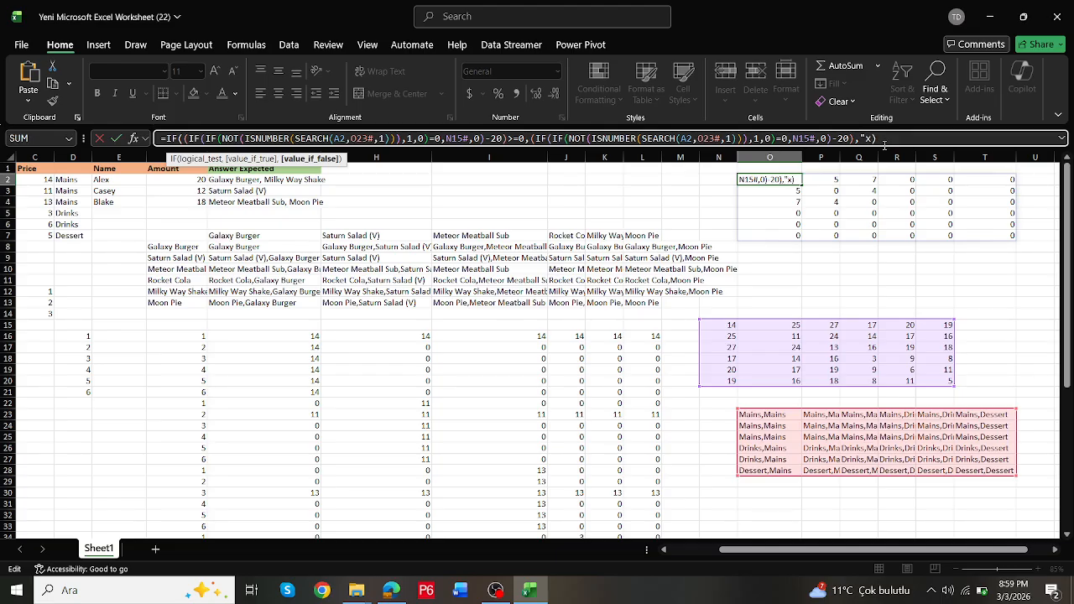
text(x)
key(Return)
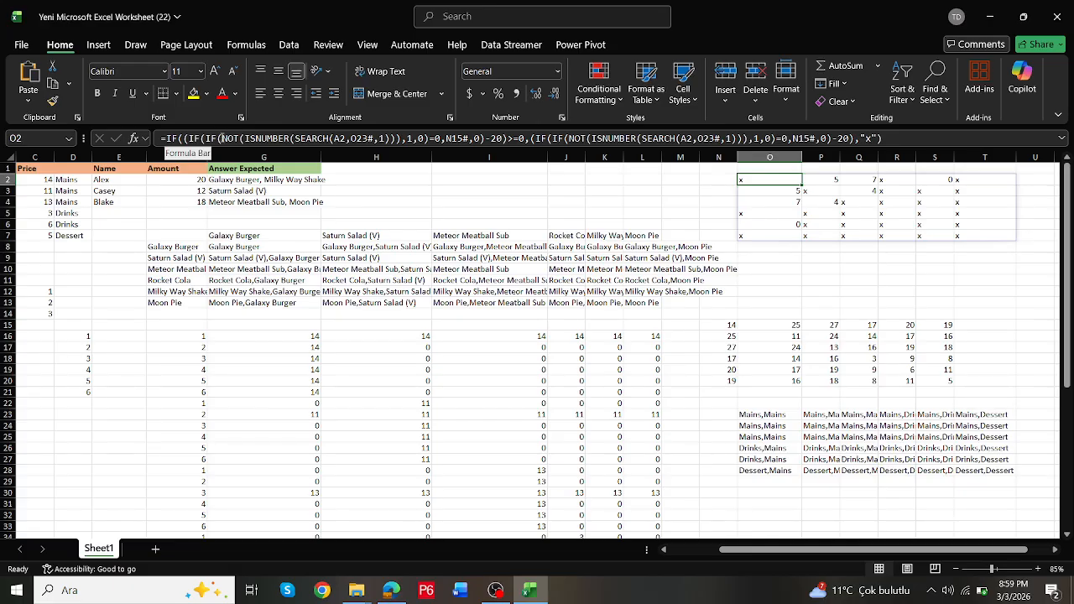
Step: Start a LET at the beginning of the O2 formula, defining g as the parenthesized difference expression ending in -20
click(168, 138)
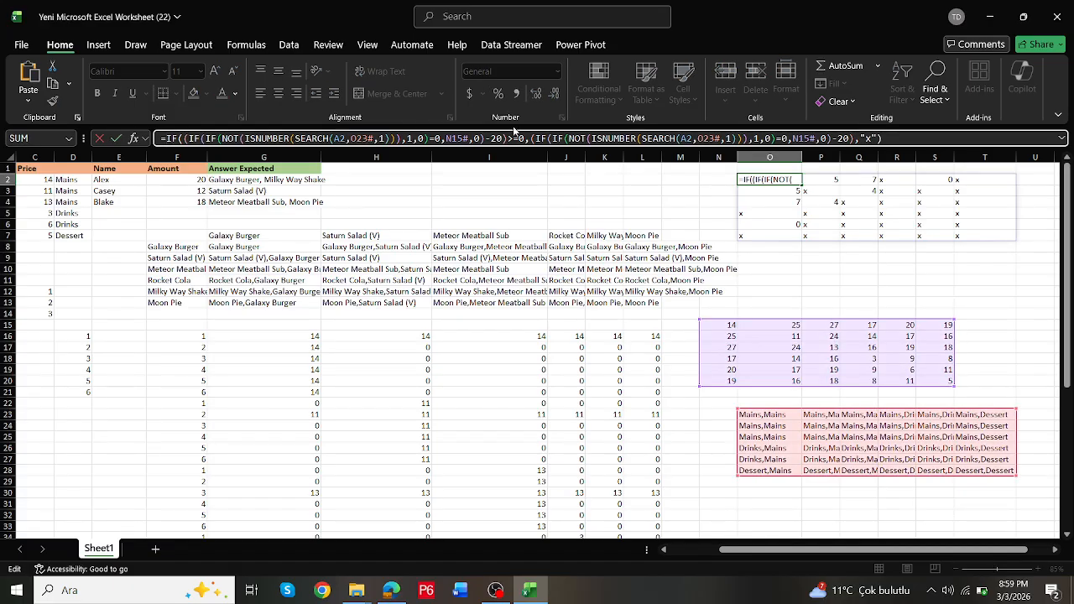
text(let()
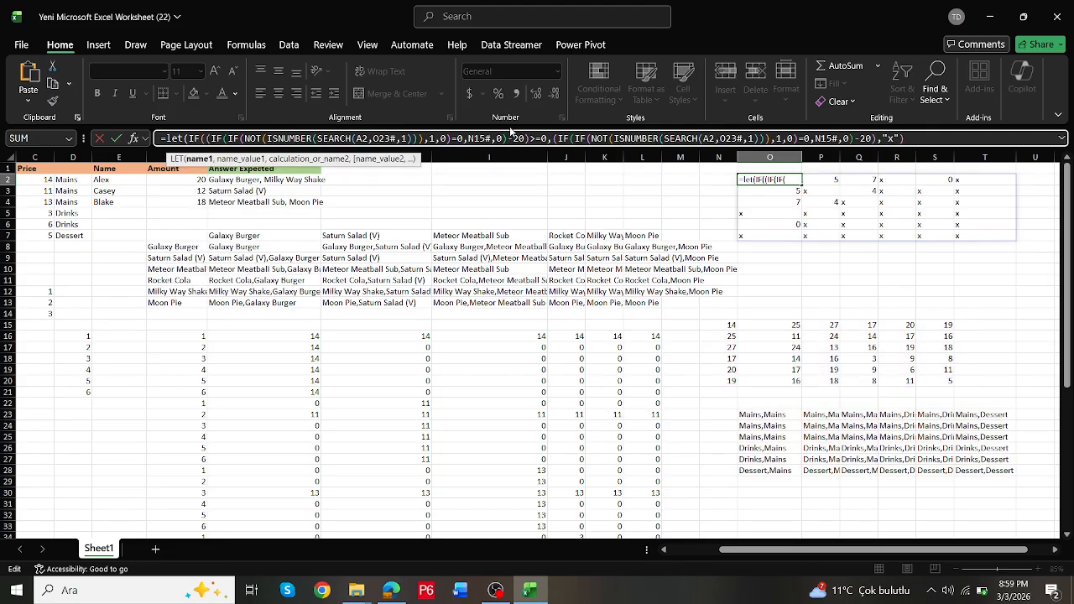
text(g,)
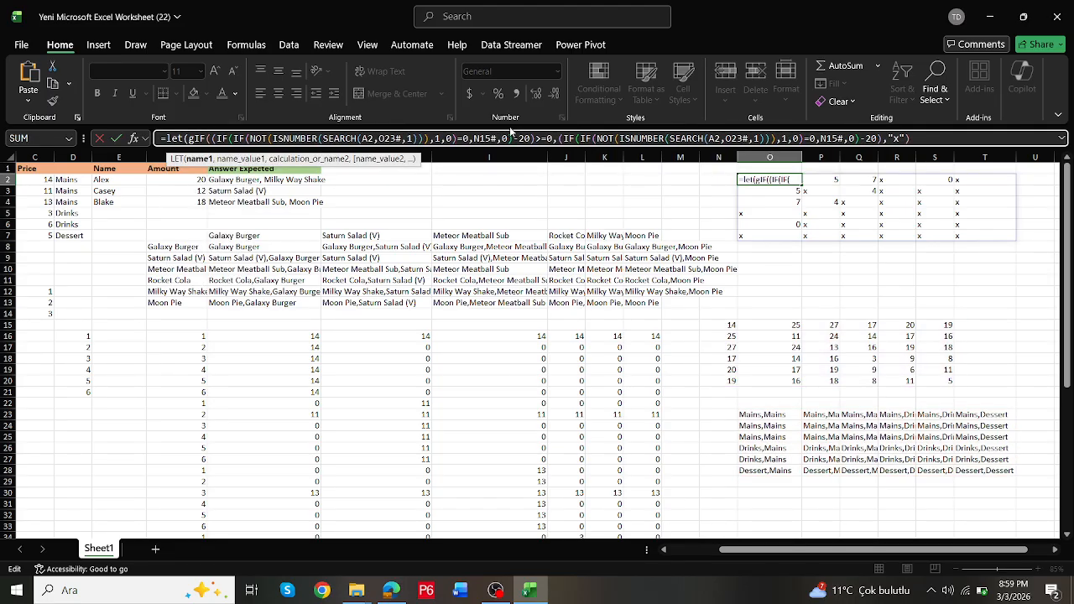
key(ctrl+v)
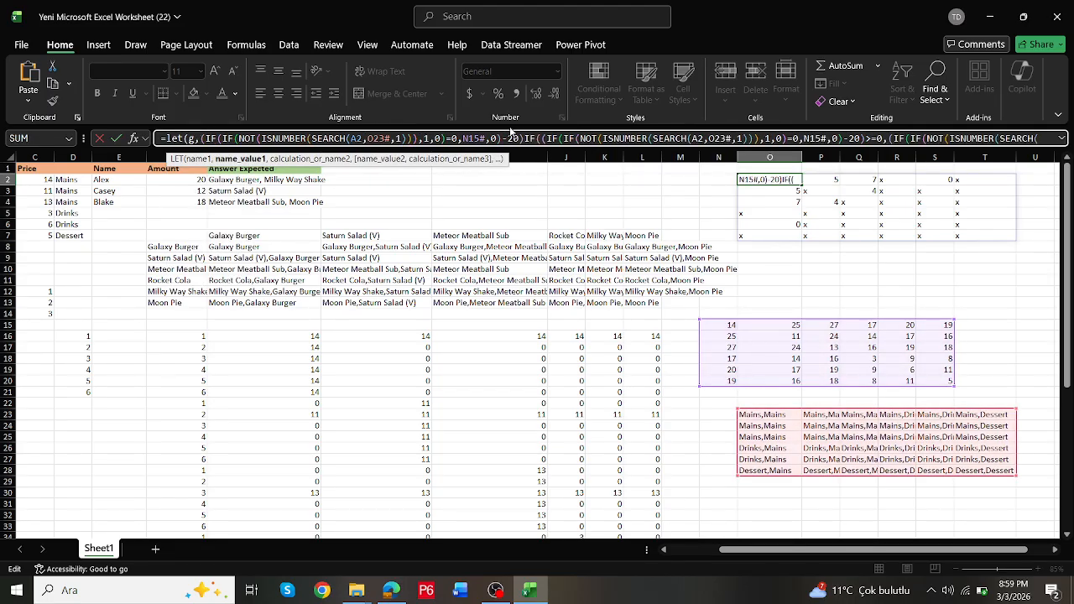
text(,)
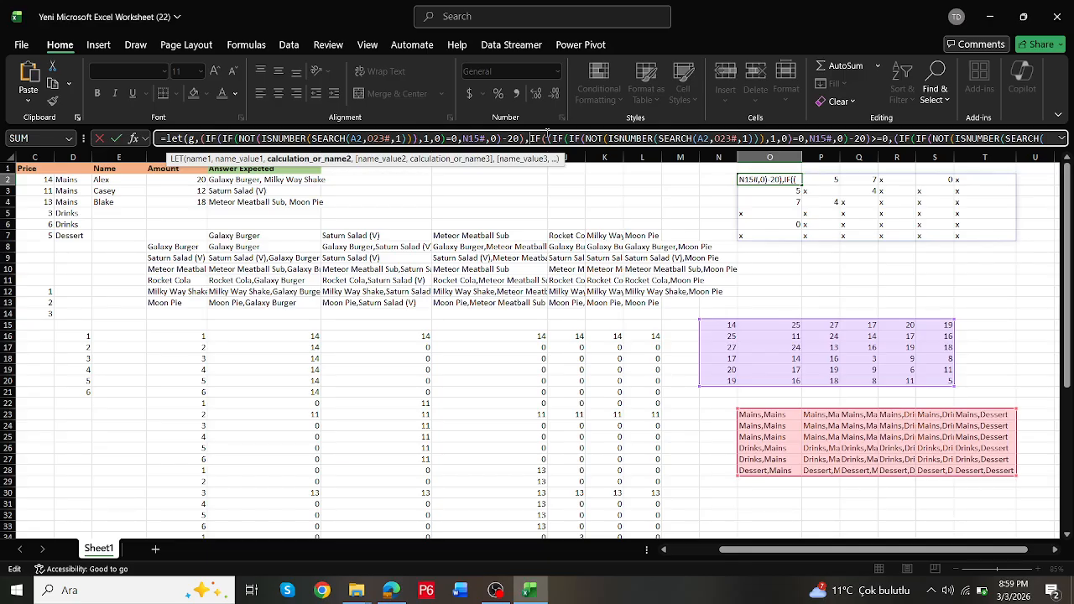
Step: Replace both repeated difference expressions in O2's final IF with g, giving IF(g>=0,g,"x"), and close the LET
click(546, 136)
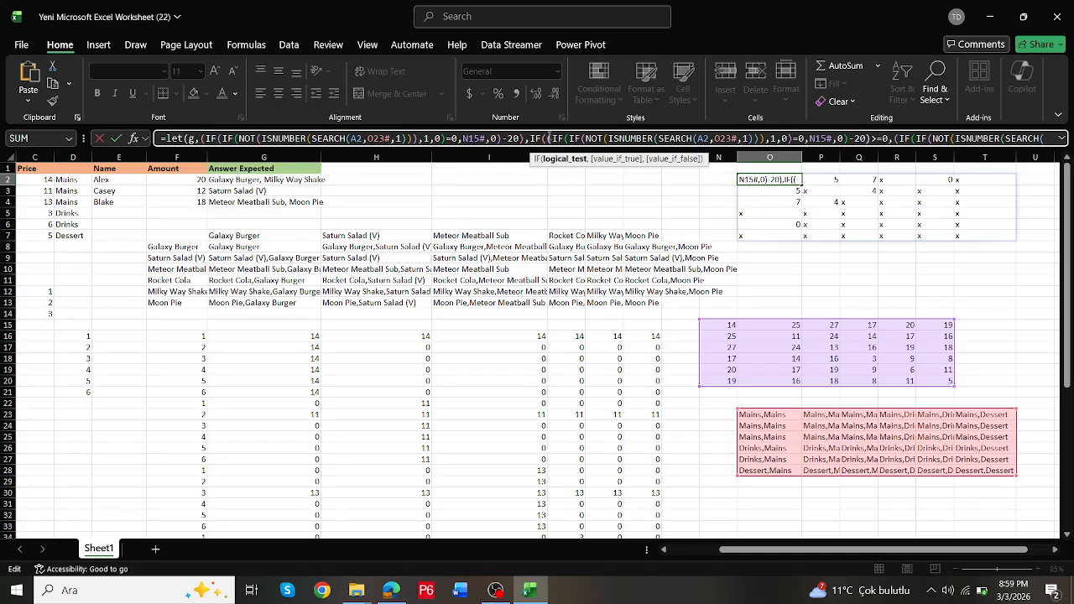
click(553, 140)
click(546, 139)
drag(547, 138, 871, 138)
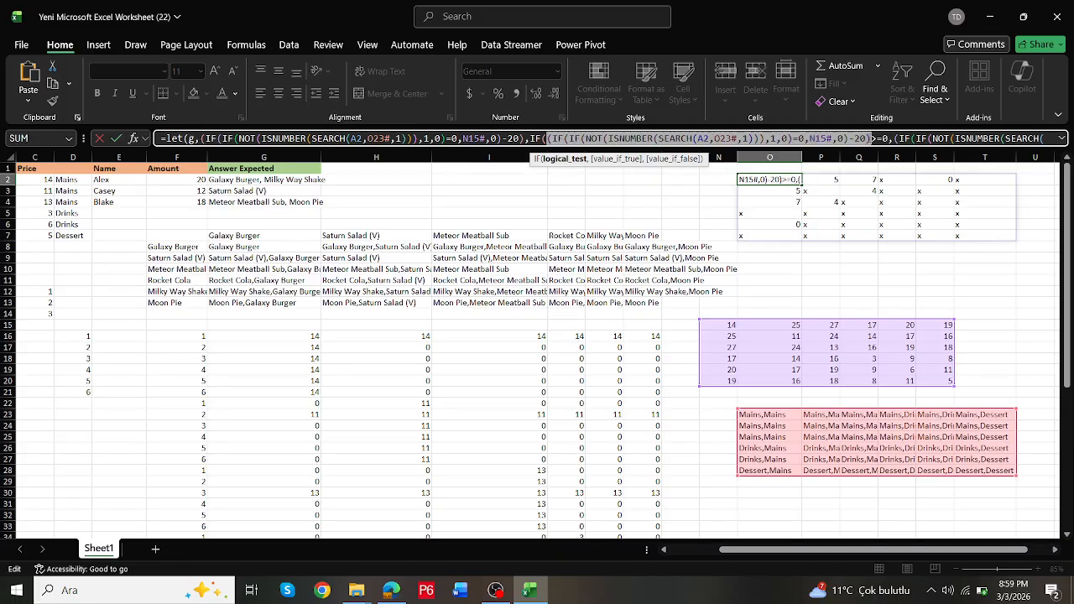
text(g>=0,)
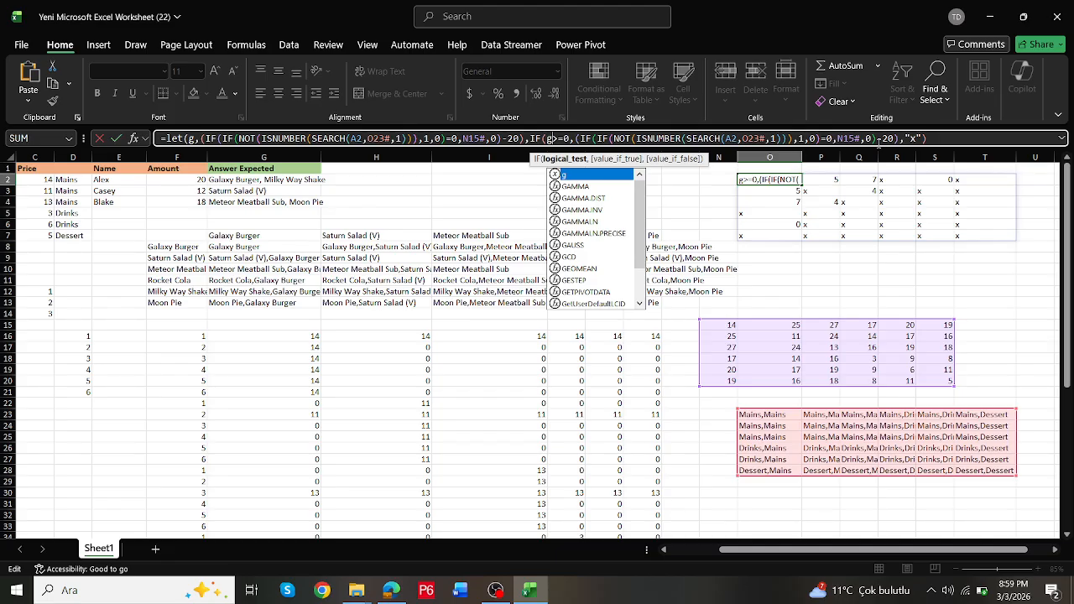
drag(898, 139, 575, 140)
text(g)
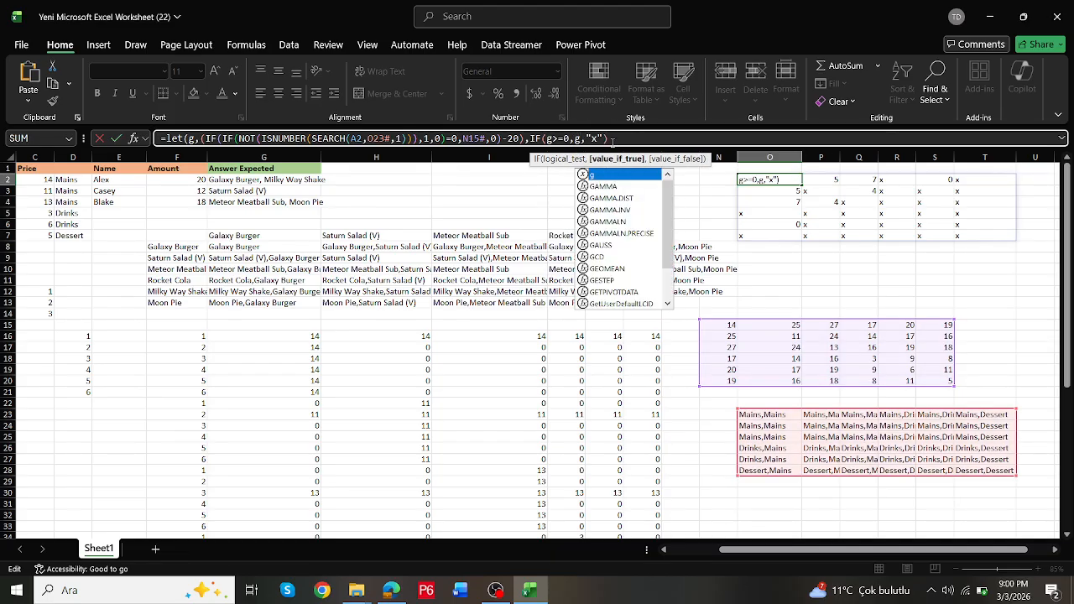
click(621, 139)
key(Return)
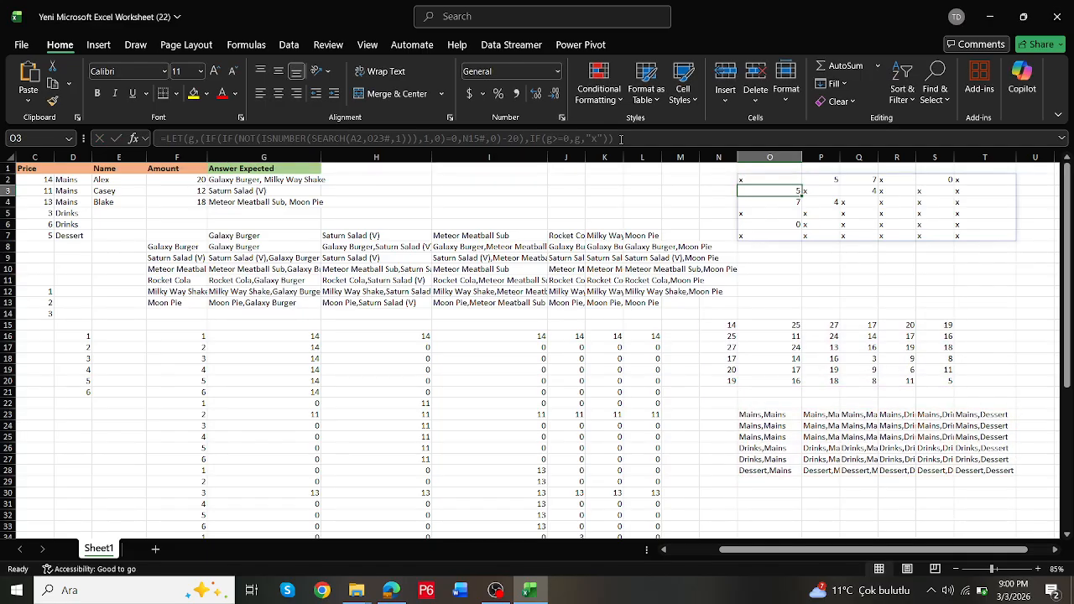
key(Up)
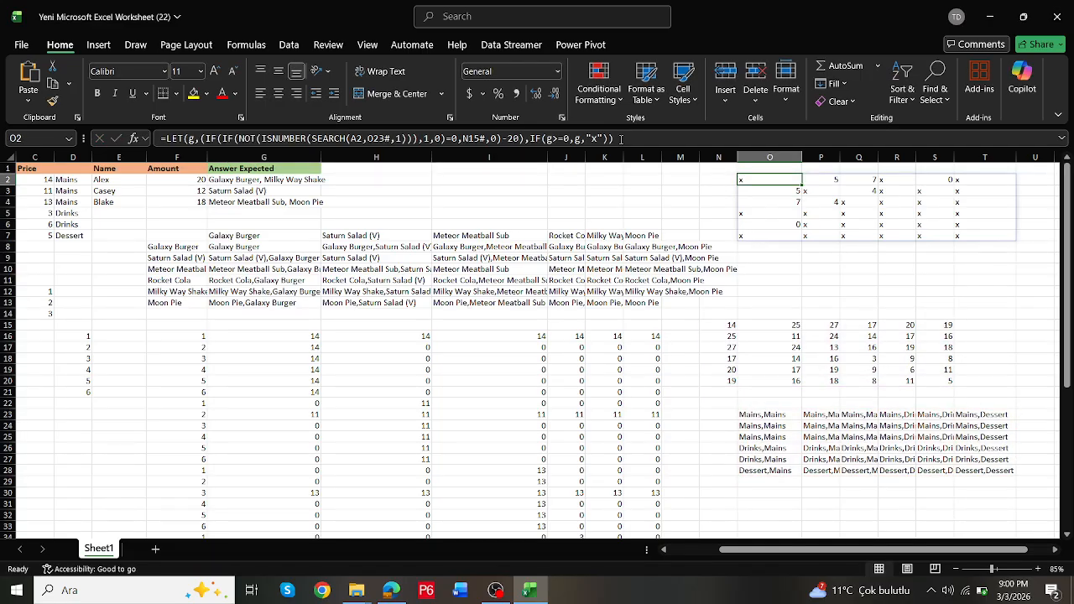
Step: Replace the hard-coded 20 in the O2 LET formula with a reference to the amount in F2
double_click(779, 180)
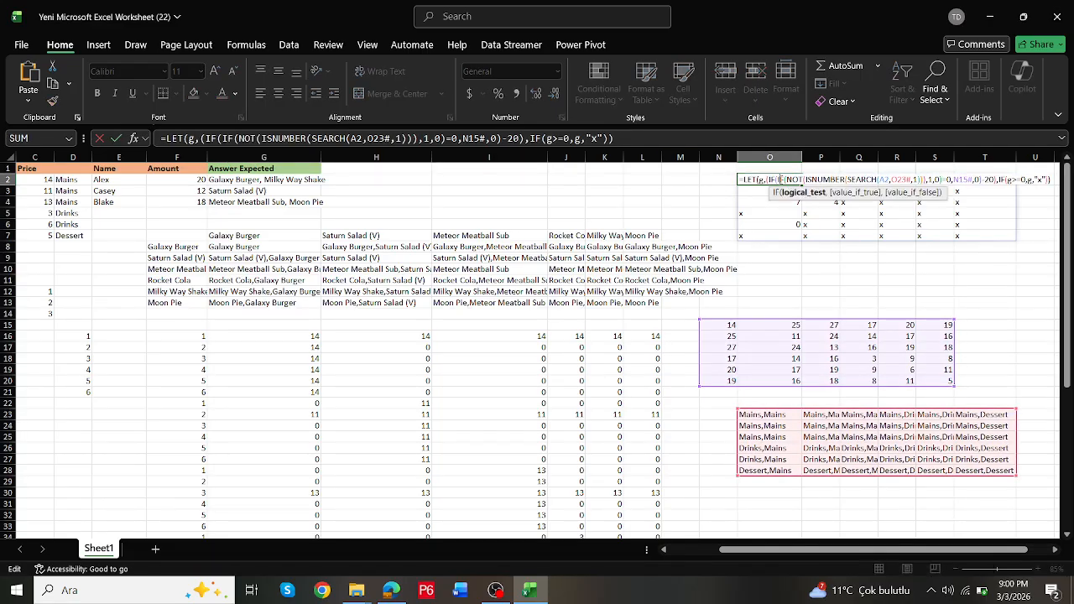
key(Escape)
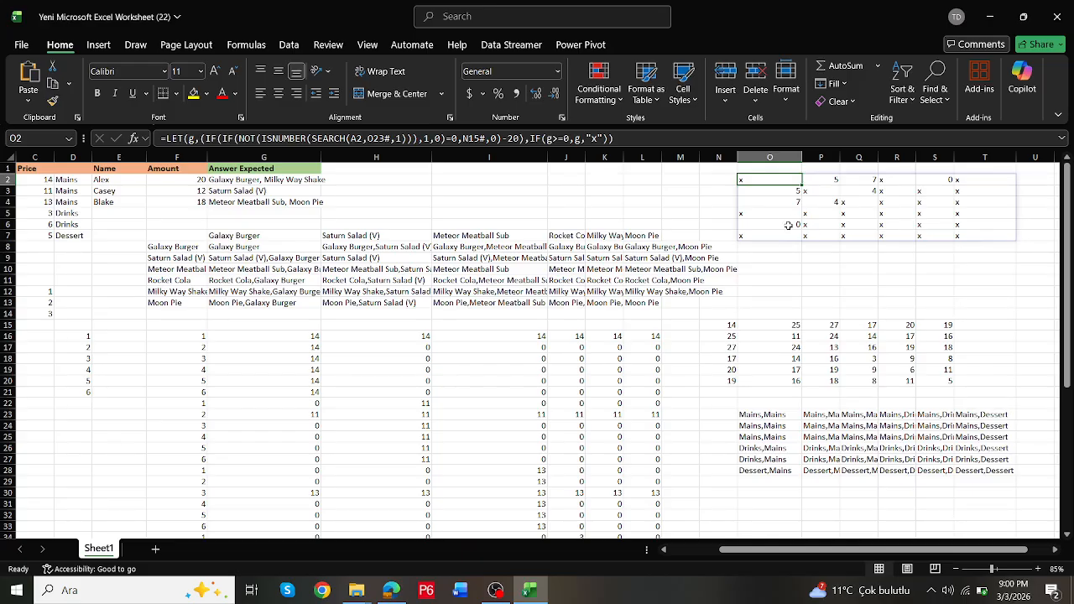
double_click(767, 179)
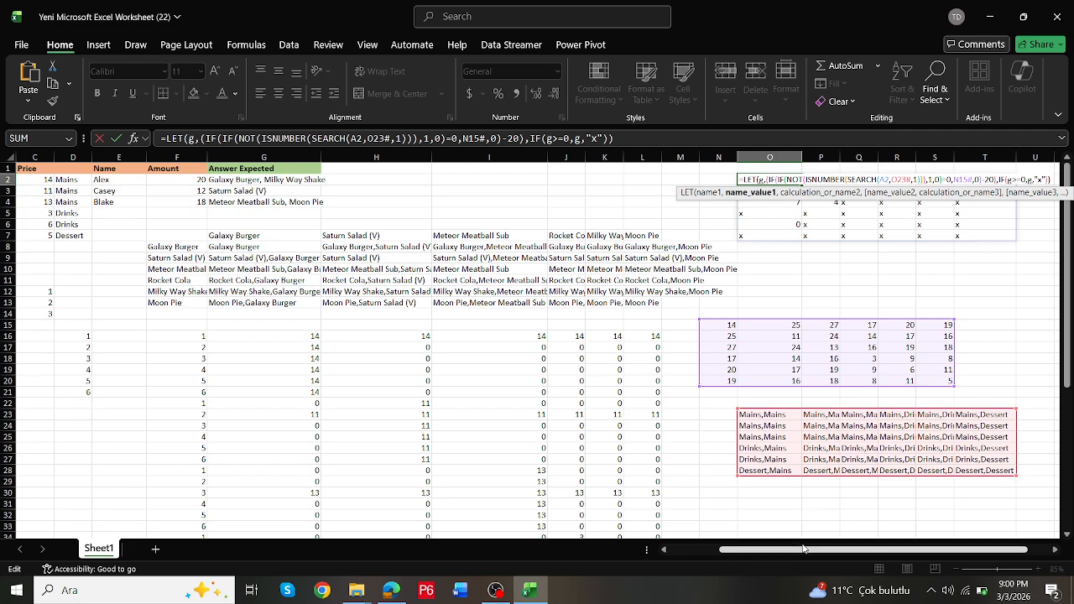
drag(764, 551, 716, 549)
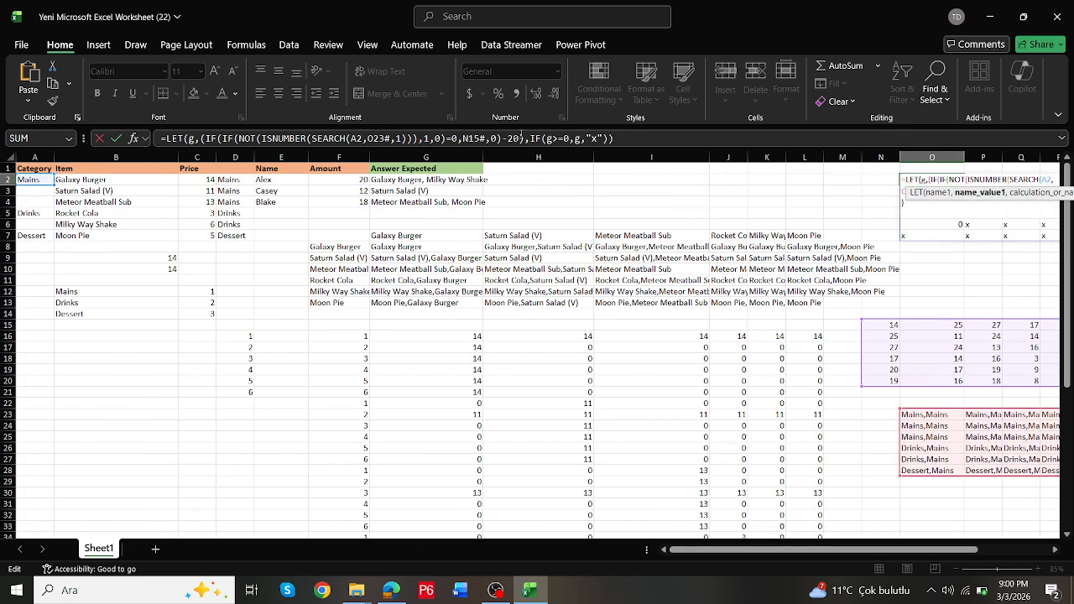
click(521, 136)
click(458, 140)
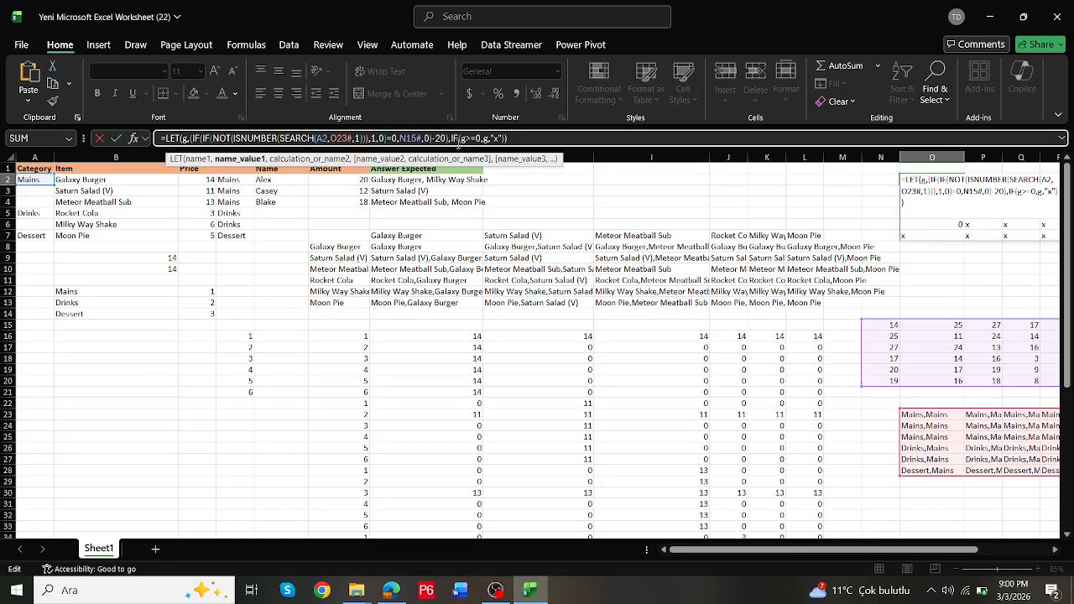
key(BackSpace)
key(BackSpace)
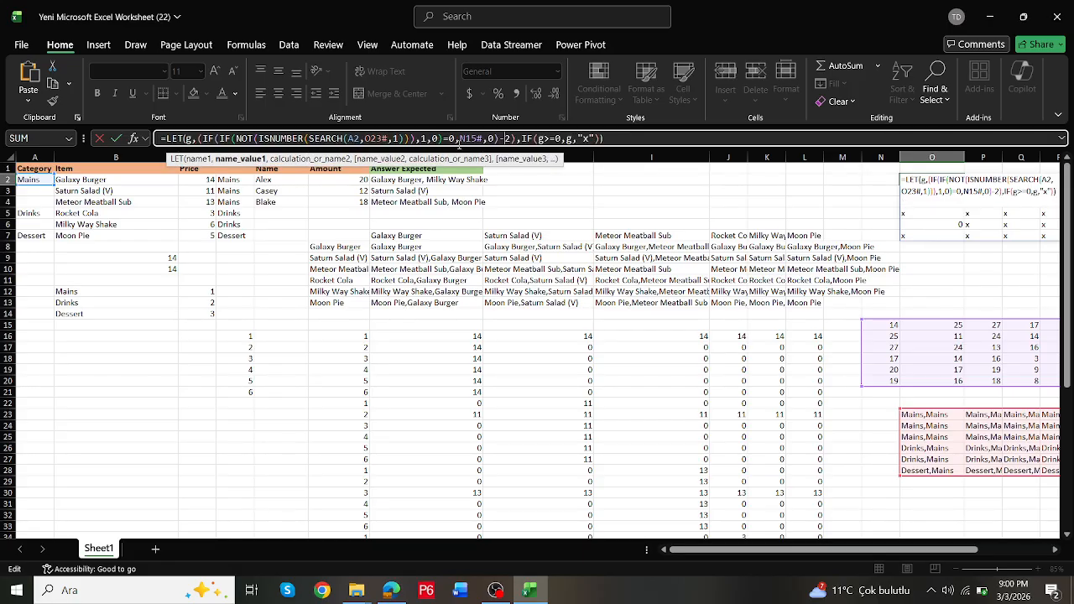
click(358, 180)
key(Return)
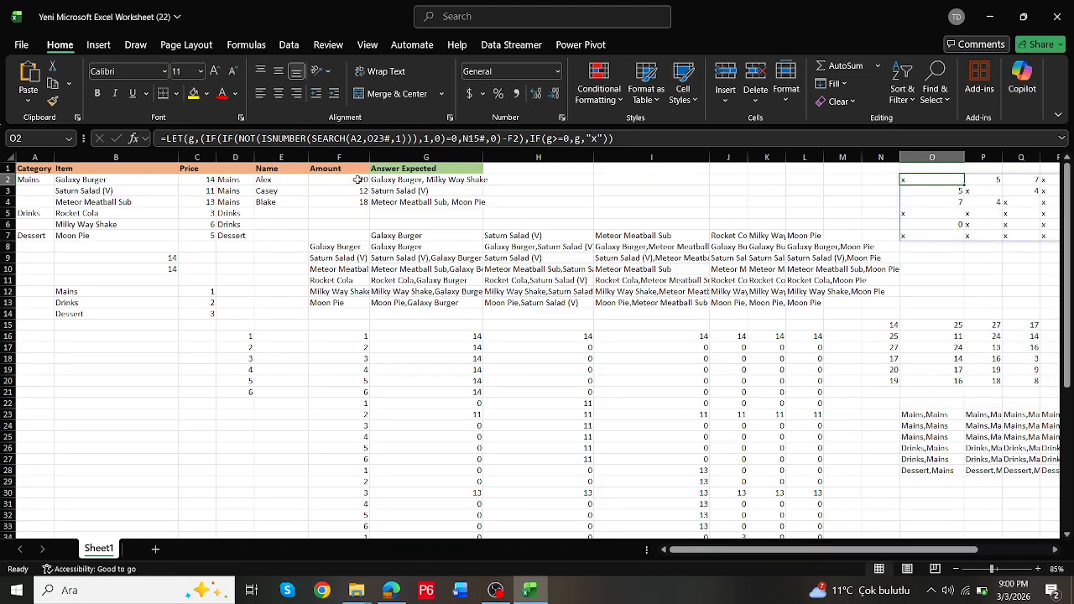
Step: Test the O2 formula with the second amount by moving its F2 reference to F3
double_click(913, 179)
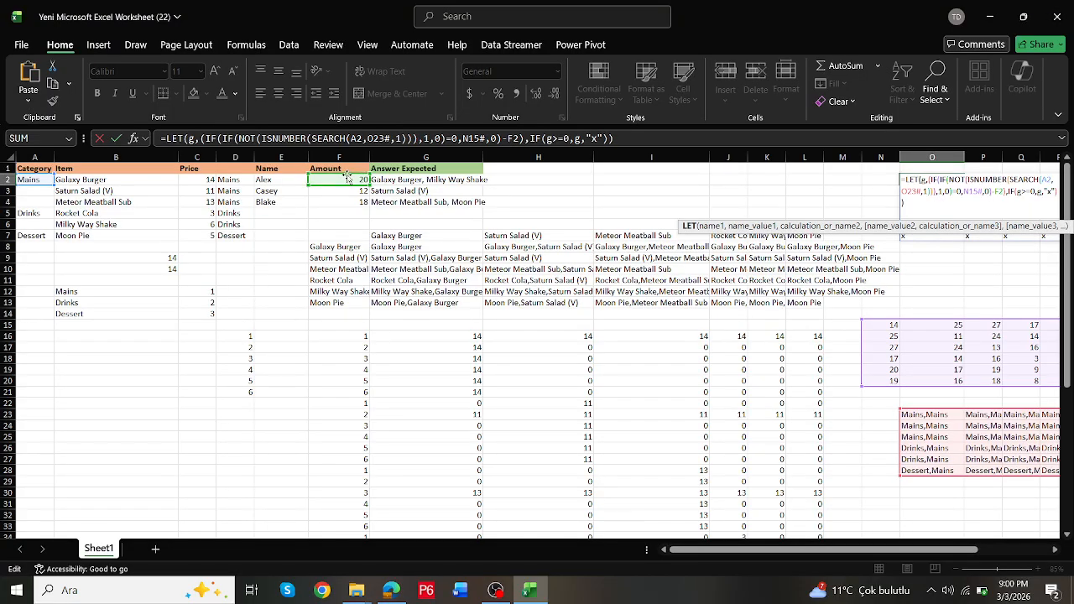
drag(345, 176, 362, 193)
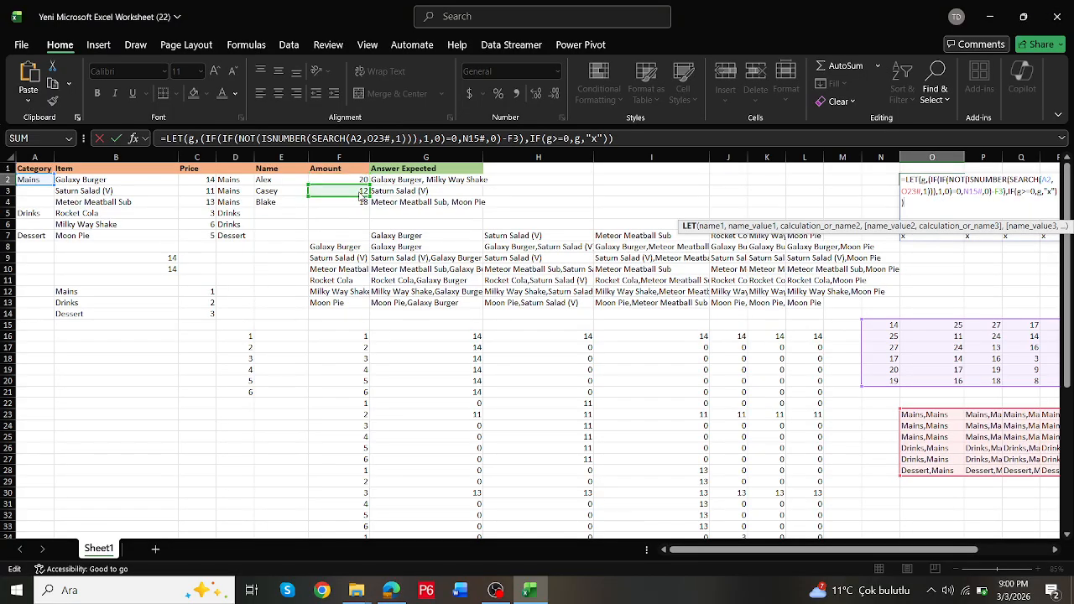
key(ctrl+Return)
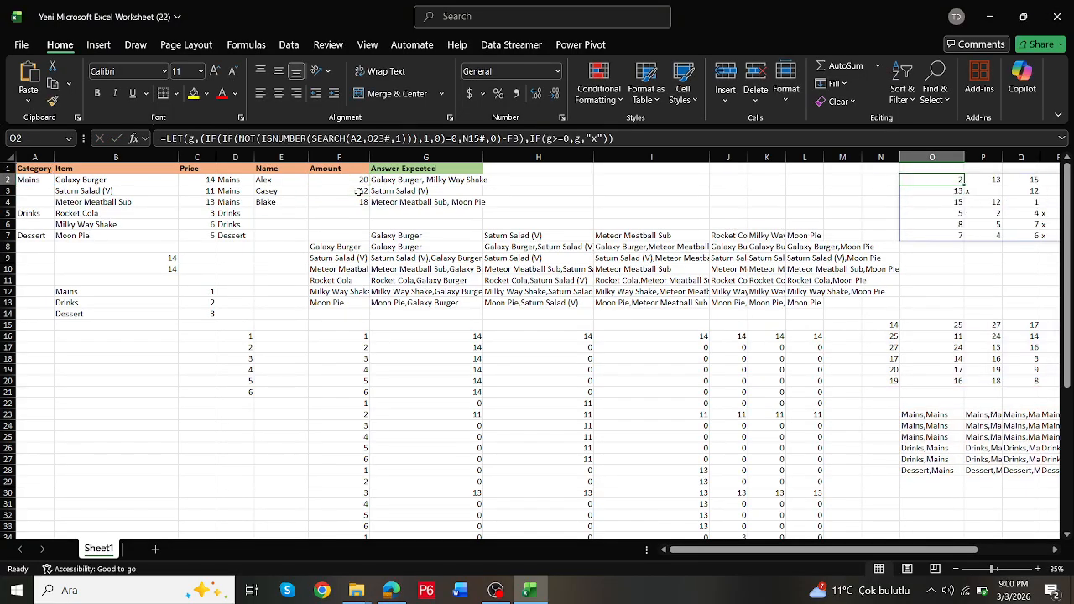
drag(843, 550, 916, 550)
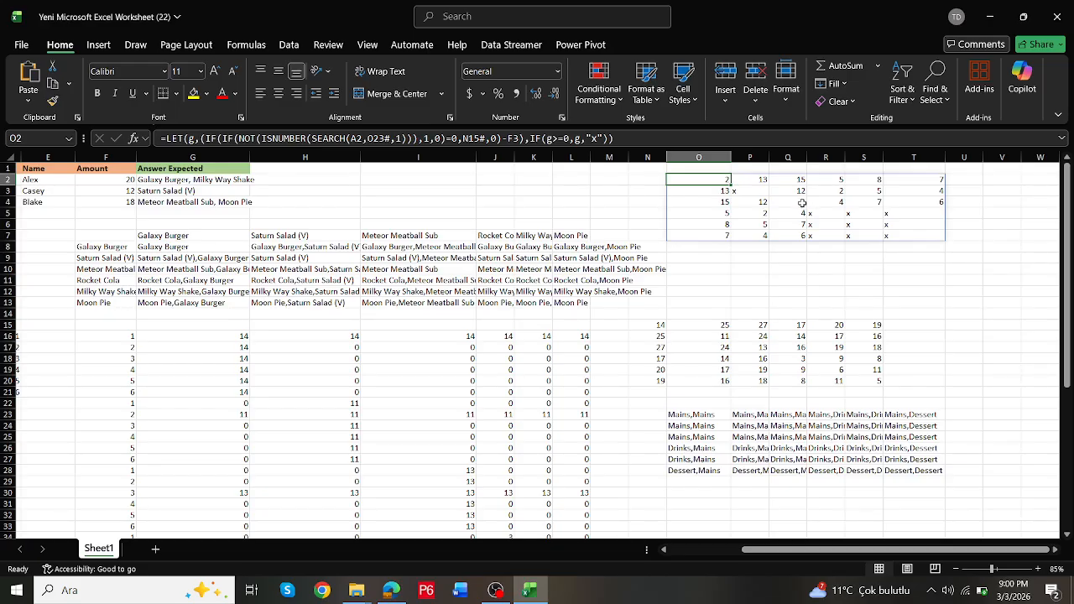
Step: Test the O2 formula with the third amount by moving its F3 reference to F4
double_click(703, 180)
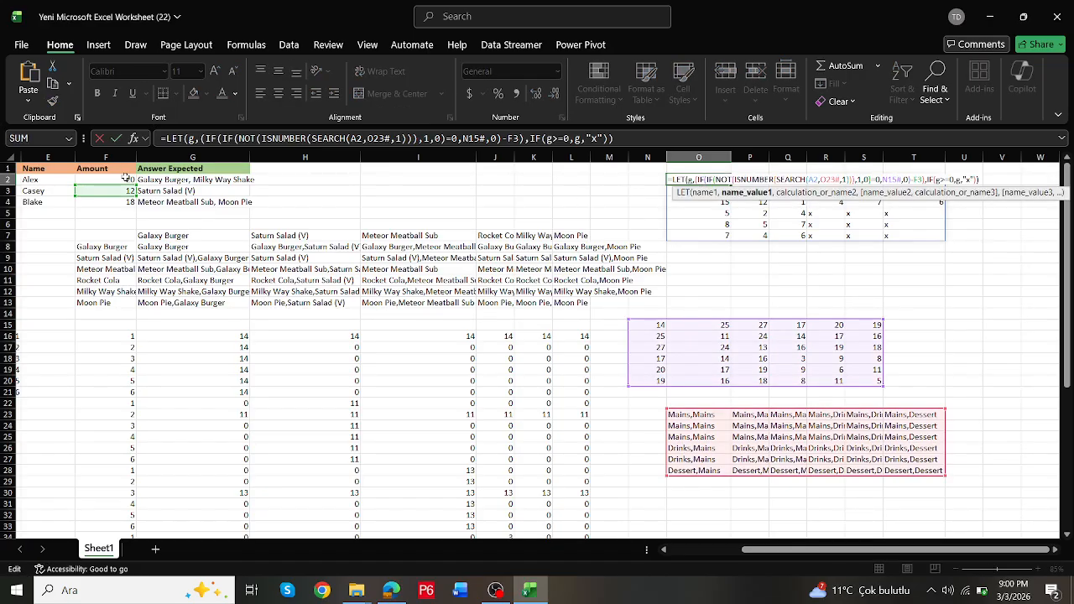
drag(116, 195, 115, 203)
key(Return)
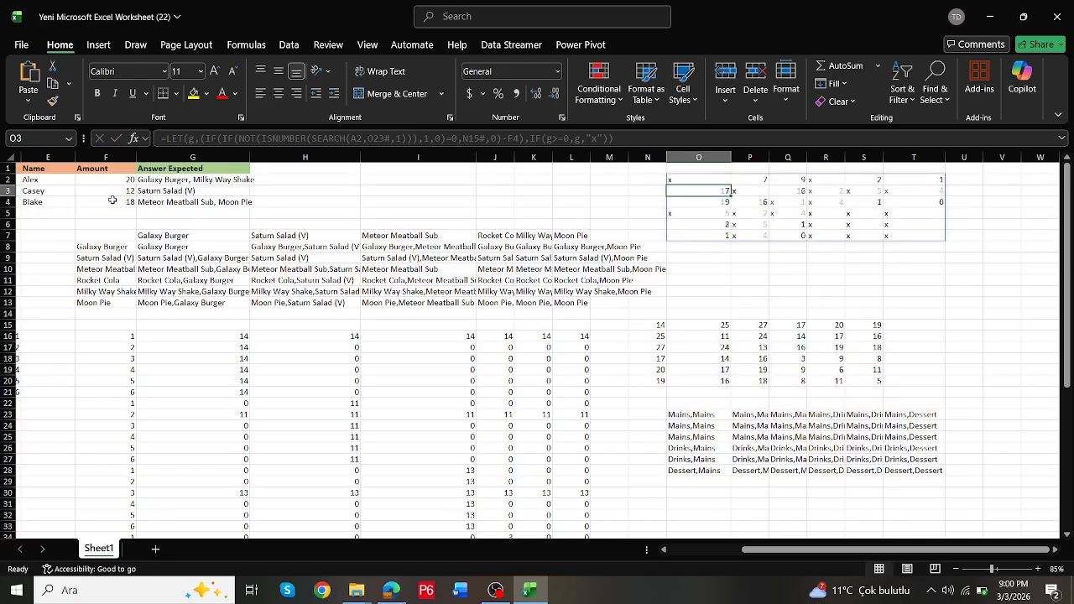
key(Up)
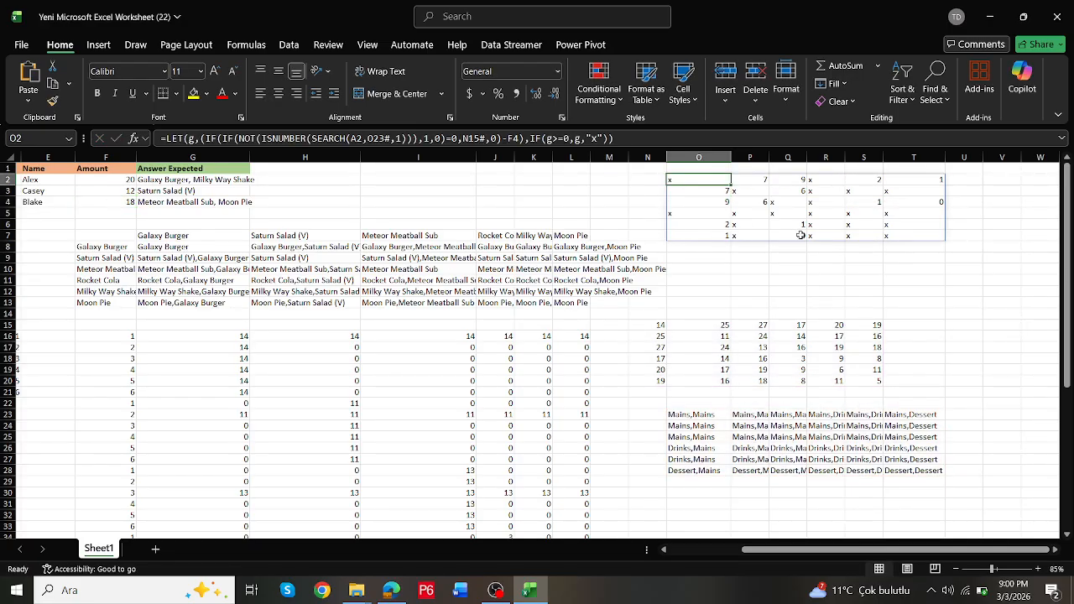
Step: Point the amount reference in the O2 formula back to F2
double_click(707, 180)
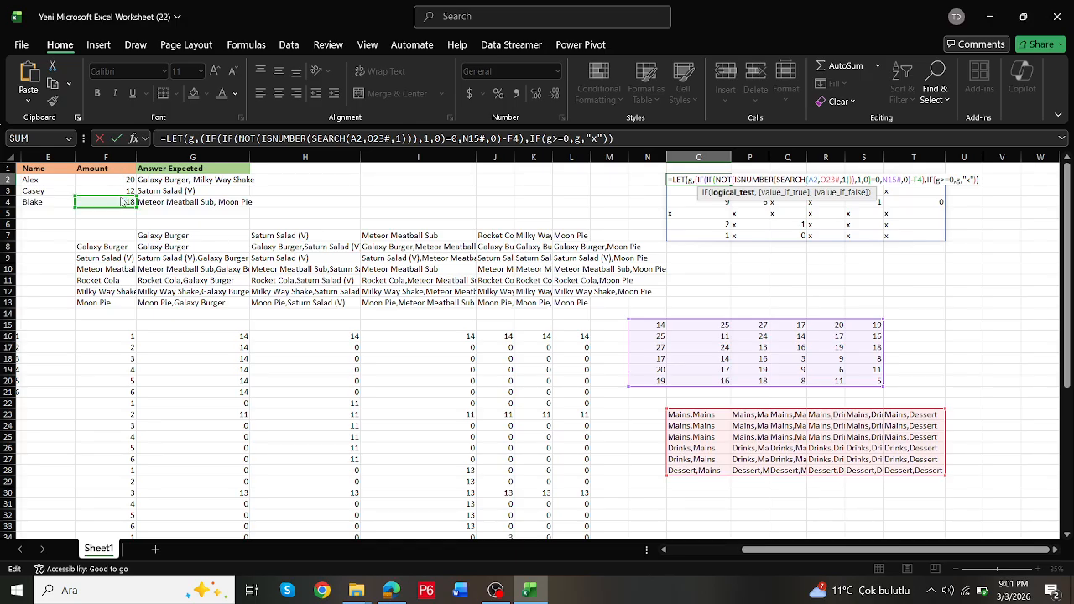
drag(124, 198, 126, 179)
key(Return)
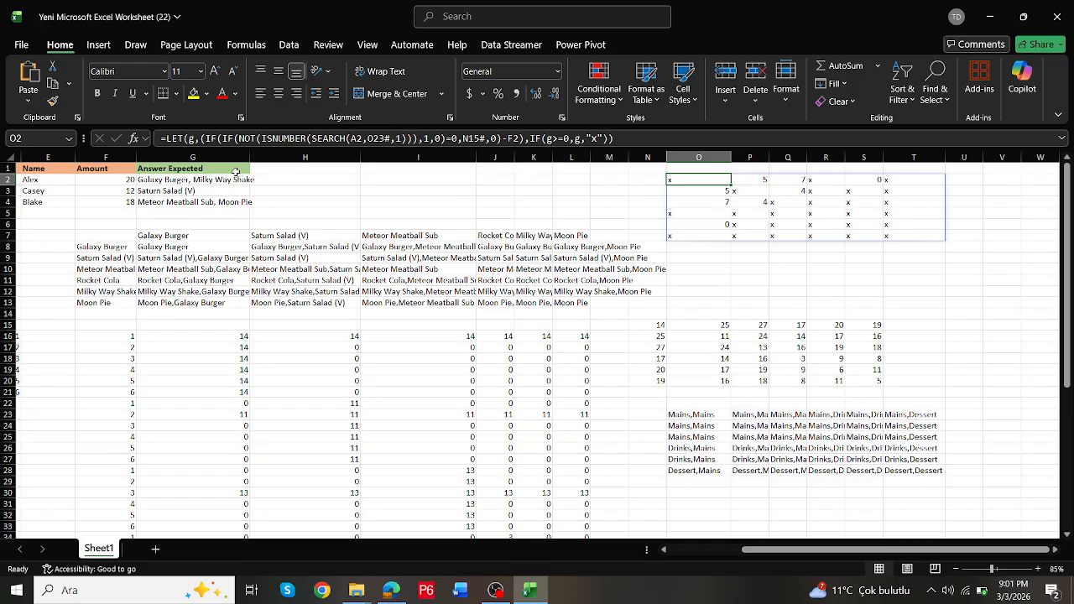
Step: Enter =MIN(O2#) in V2 to get the smallest difference in the O2 spill range
click(1007, 178)
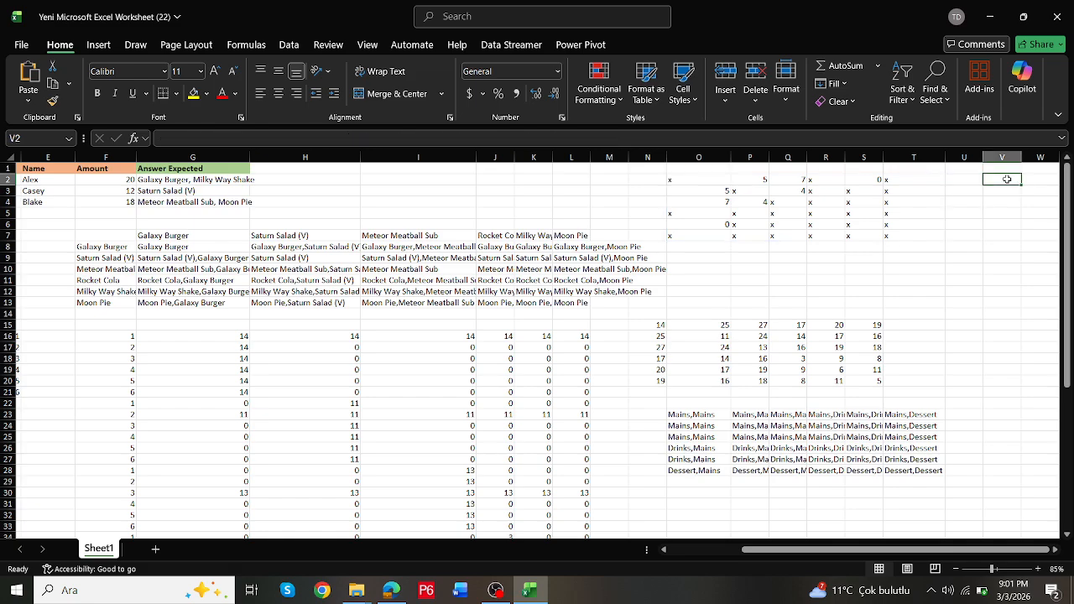
text(=min)
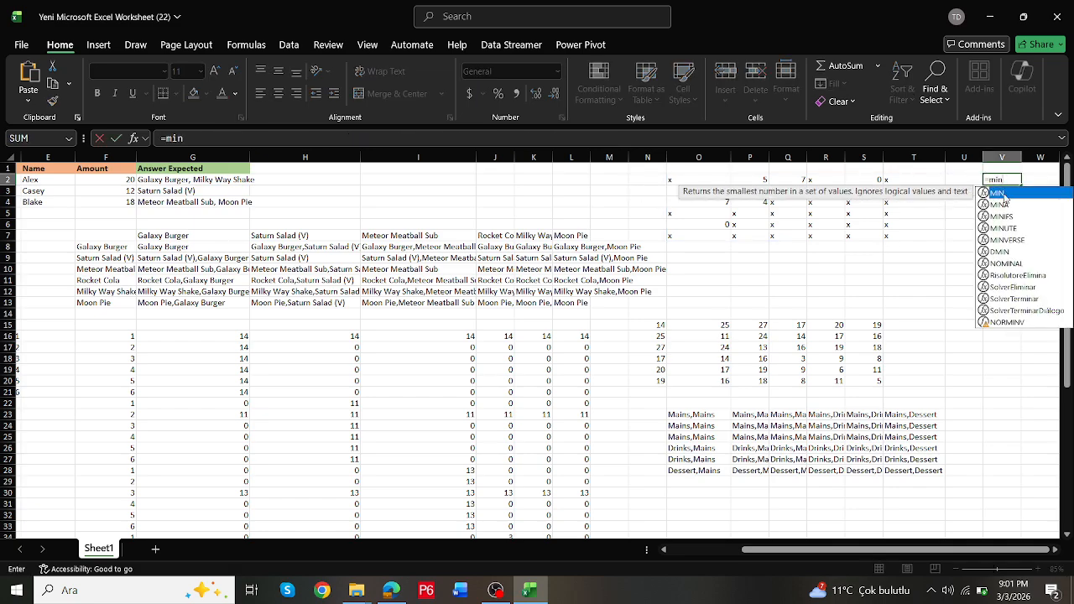
double_click(998, 193)
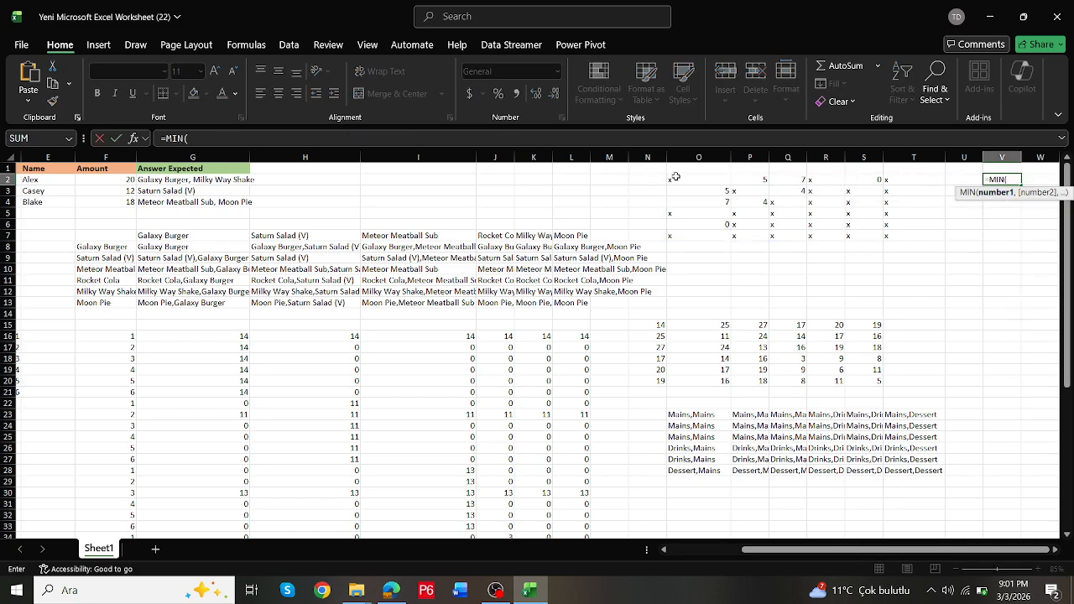
drag(673, 179, 891, 234)
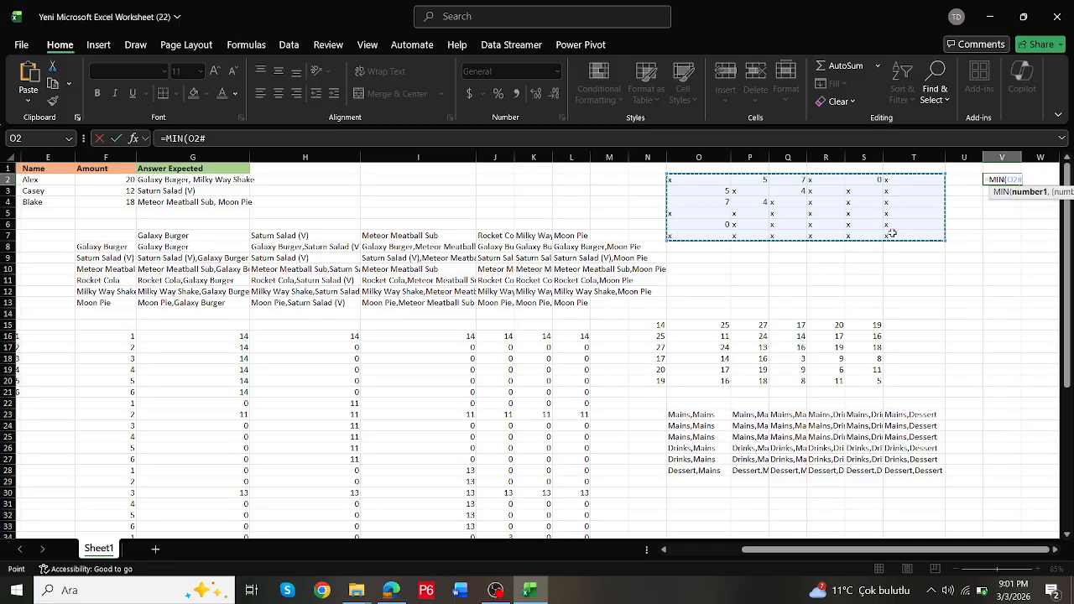
key(Return)
key(Up)
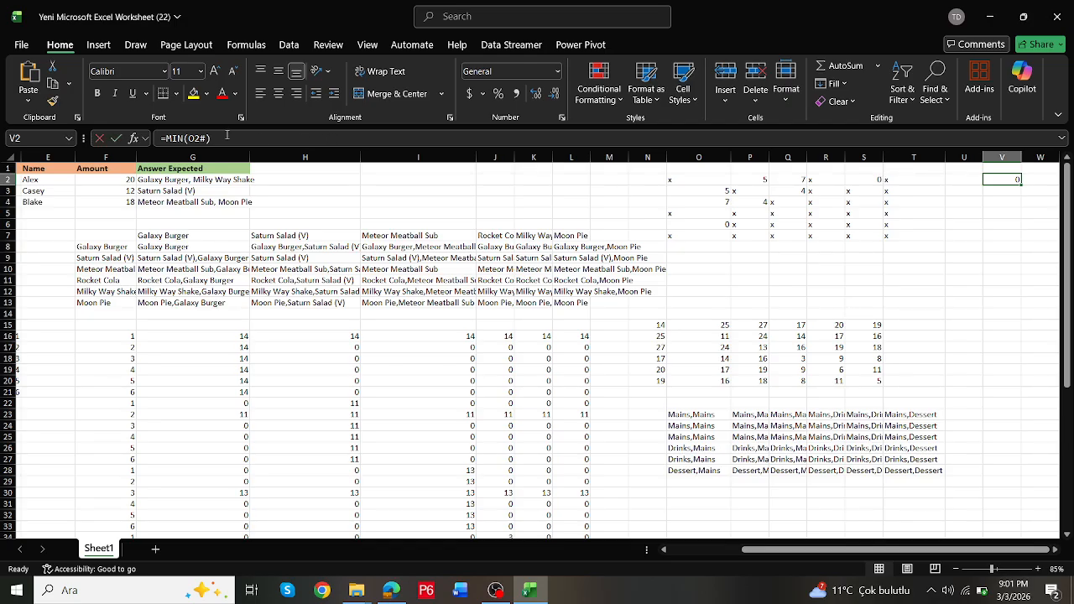
Step: Try to compare the O2 differences with their minimum by appending =MIN(O2#) to the O2 formula
drag(232, 138, 165, 138)
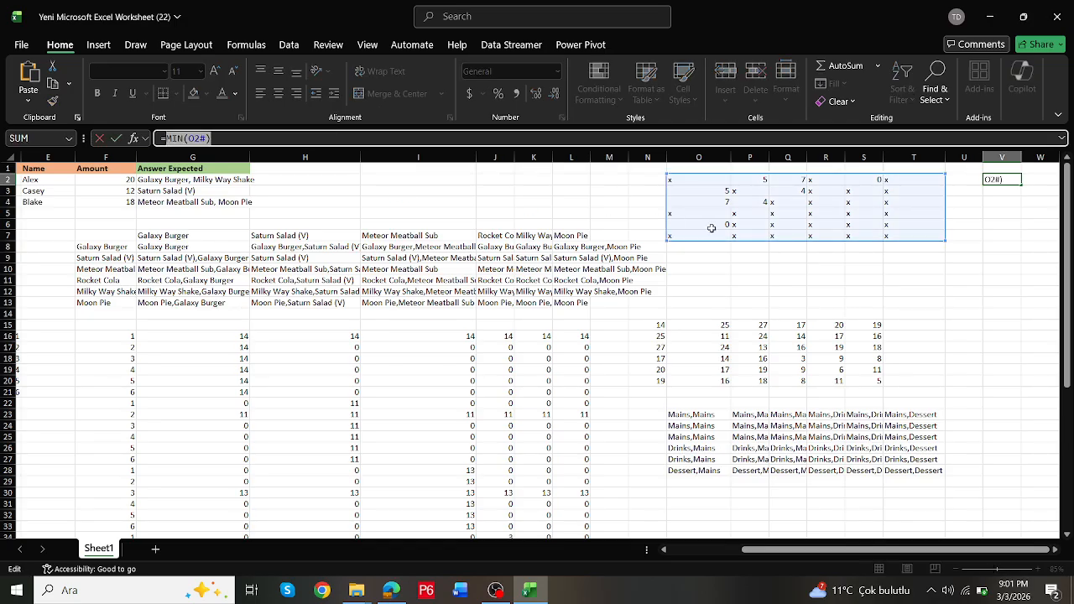
key(Escape)
click(696, 178)
click(653, 135)
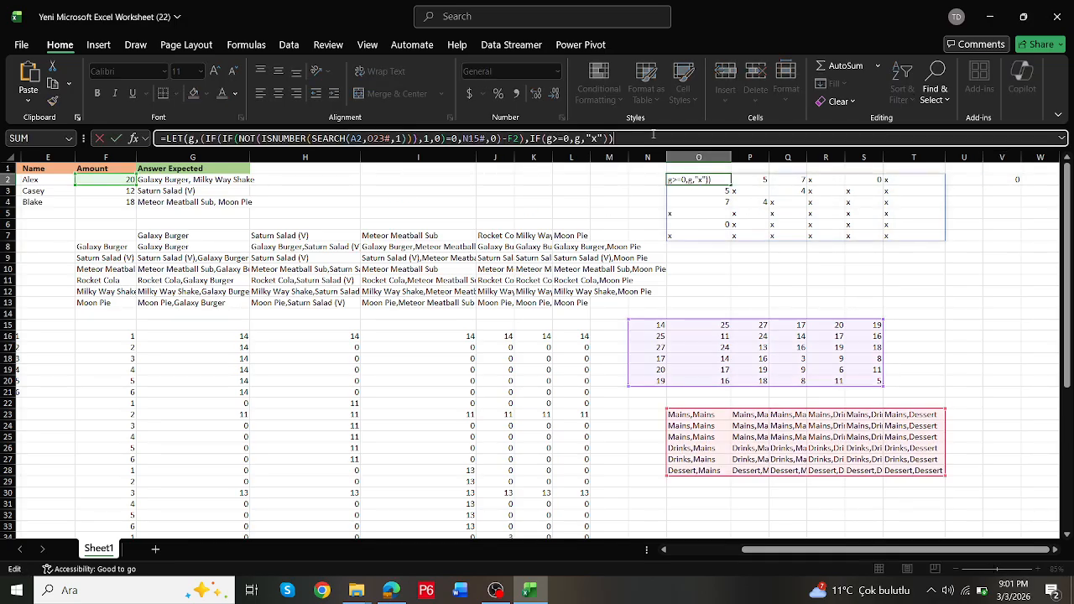
text(=MIN(O2#))
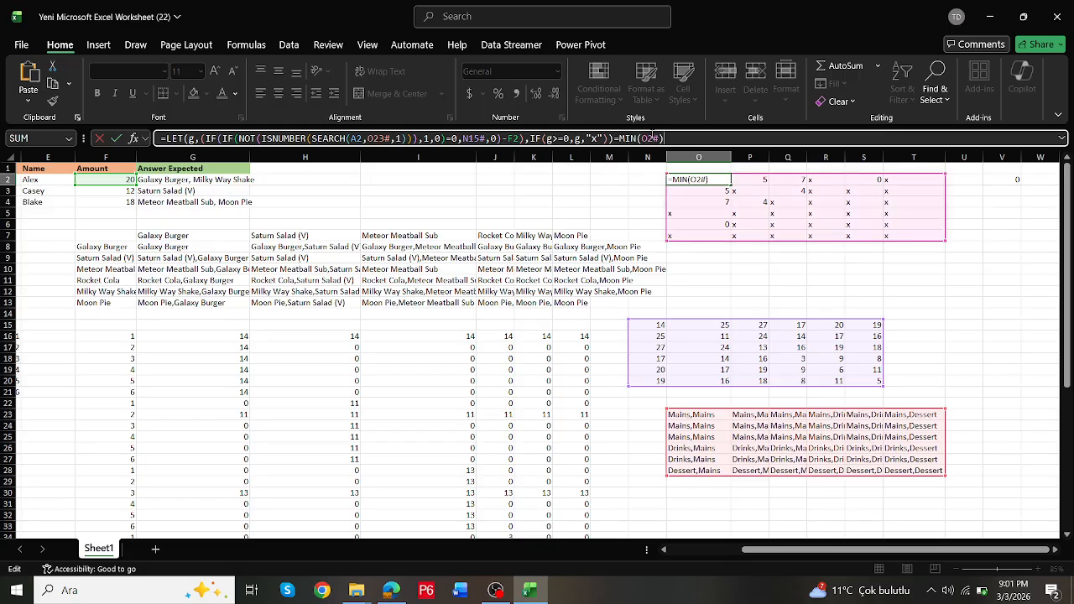
key(Return)
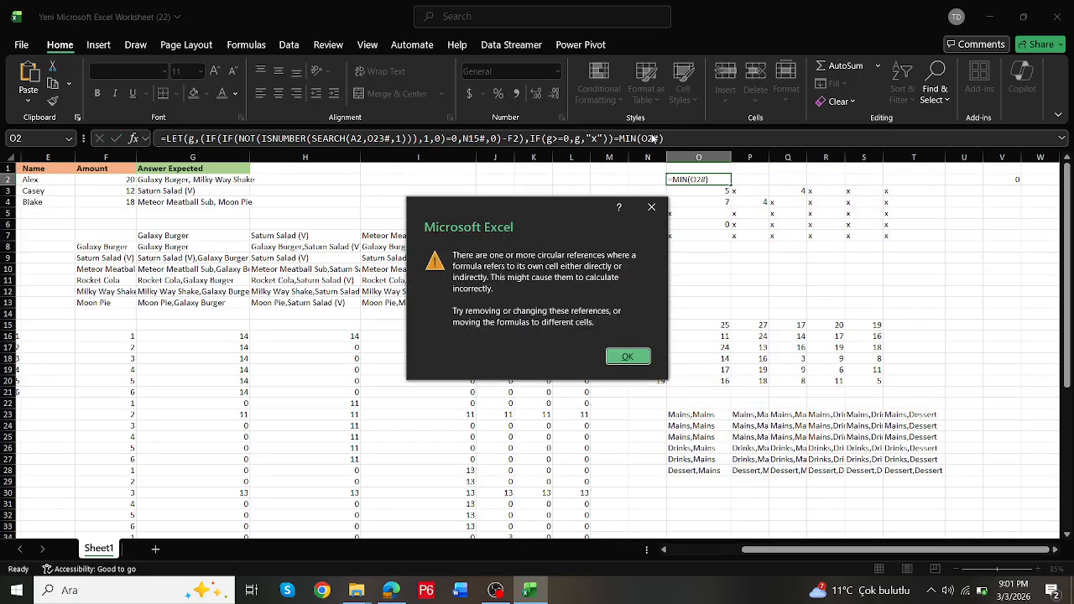
key(Return)
key(ctrl+z)
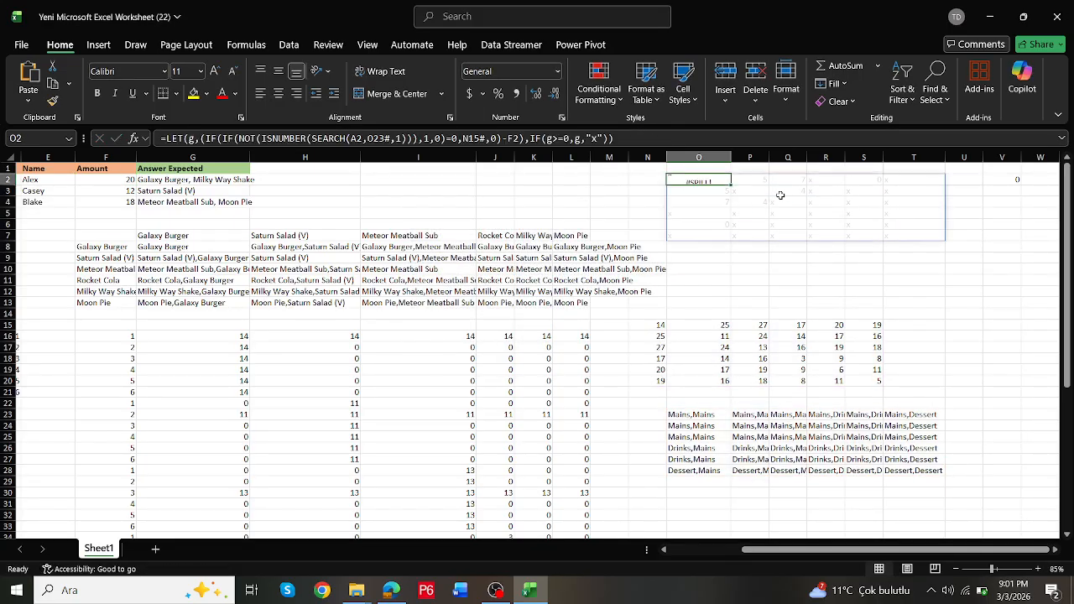
Step: Extend the O2 formula to test whether its LET result equals MIN of a copy of the same LET expression
click(625, 137)
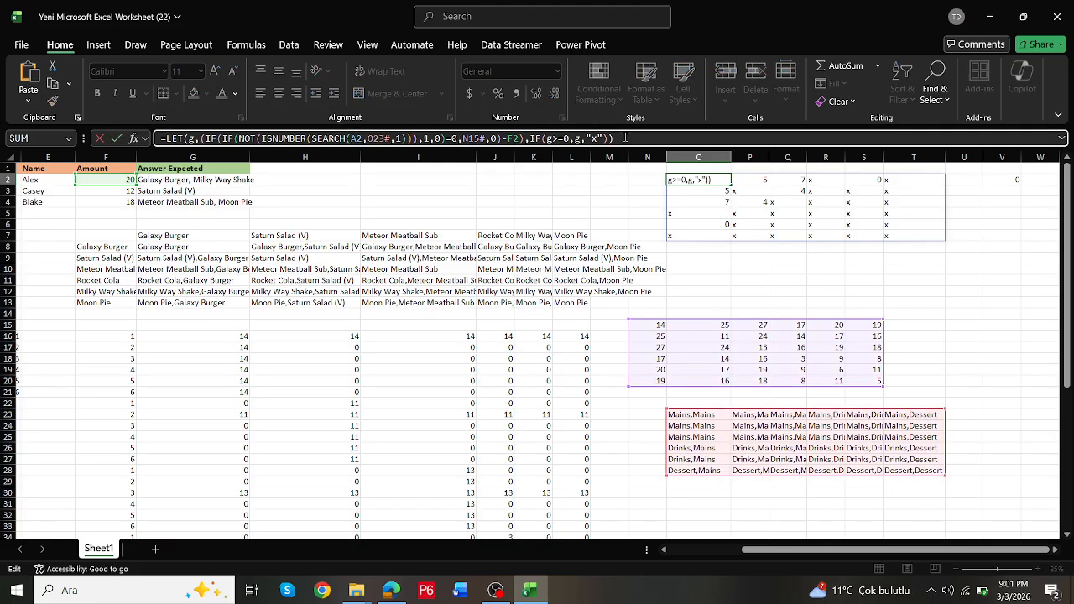
text(=min)
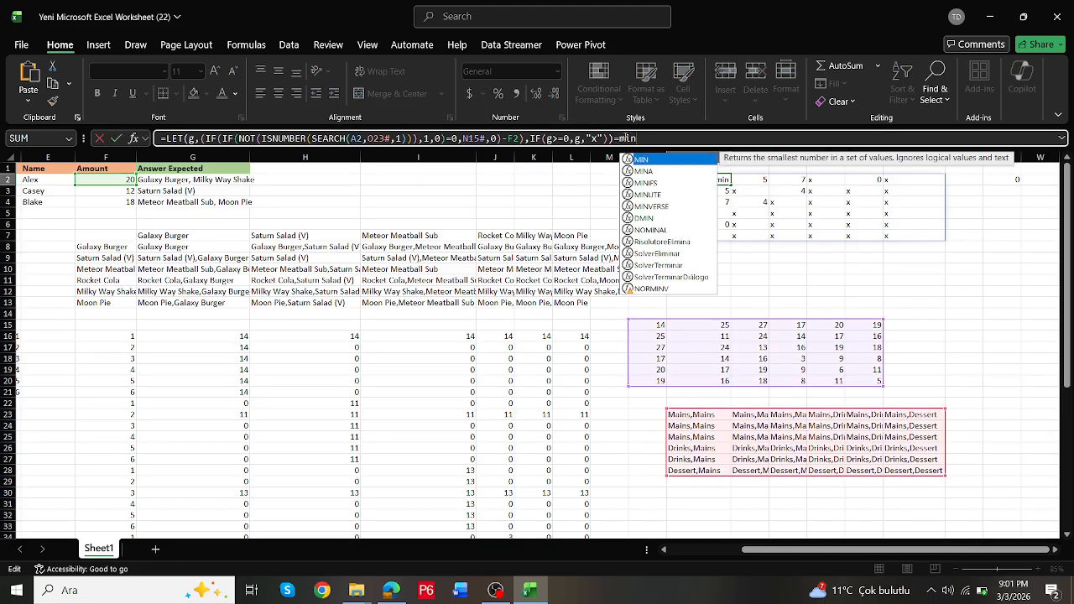
double_click(647, 160)
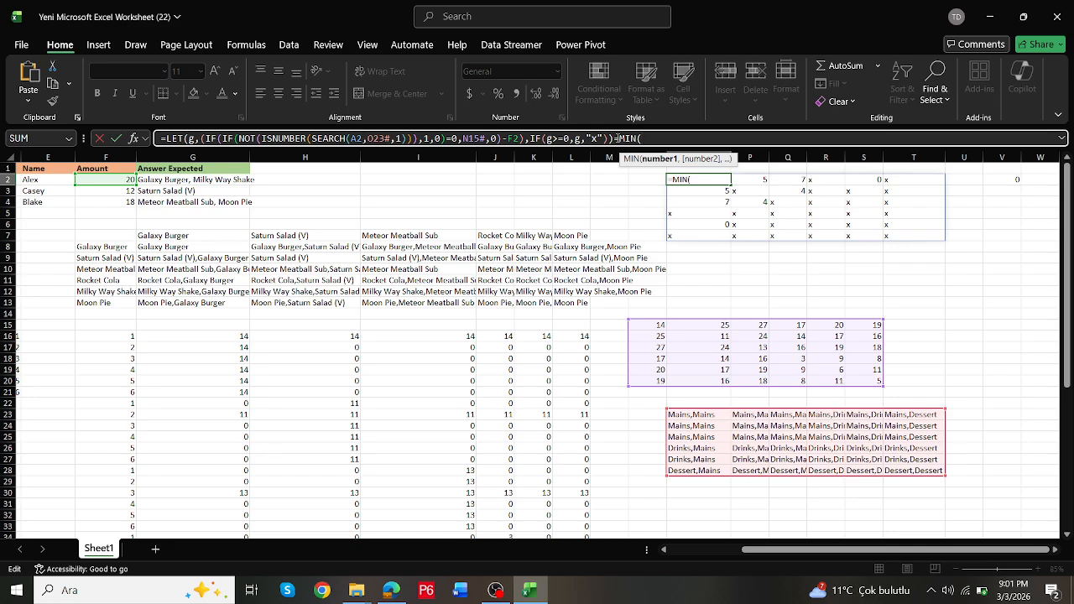
drag(614, 138, 168, 138)
key(ctrl+c)
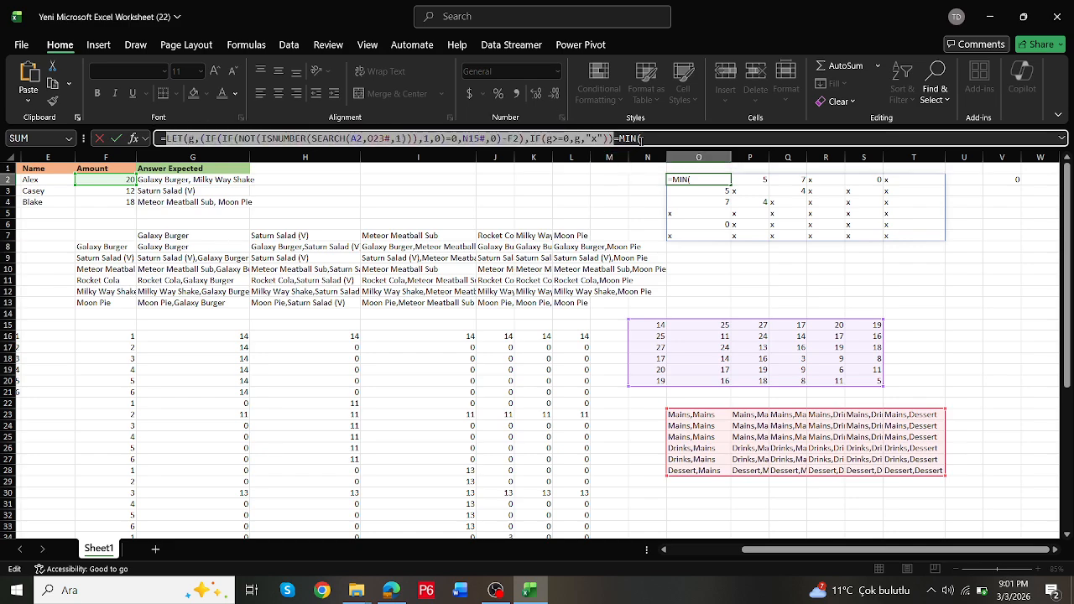
click(644, 138)
key(ctrl+v)
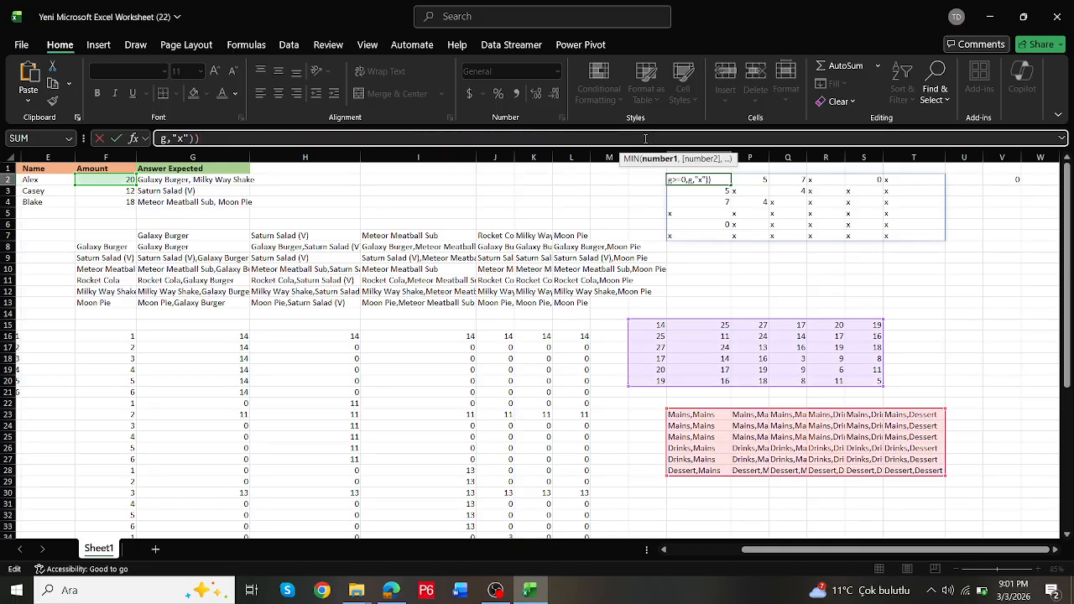
key(ctrl+Return)
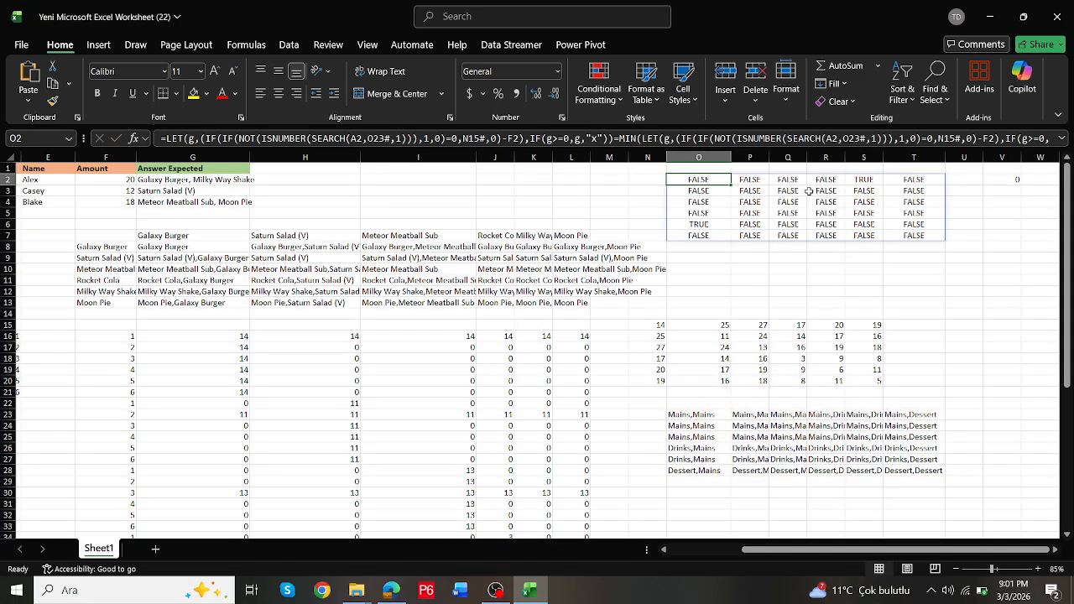
Step: Widen column K to read the menu pair in K8 and compare it with the expected answer in G2
click(866, 178)
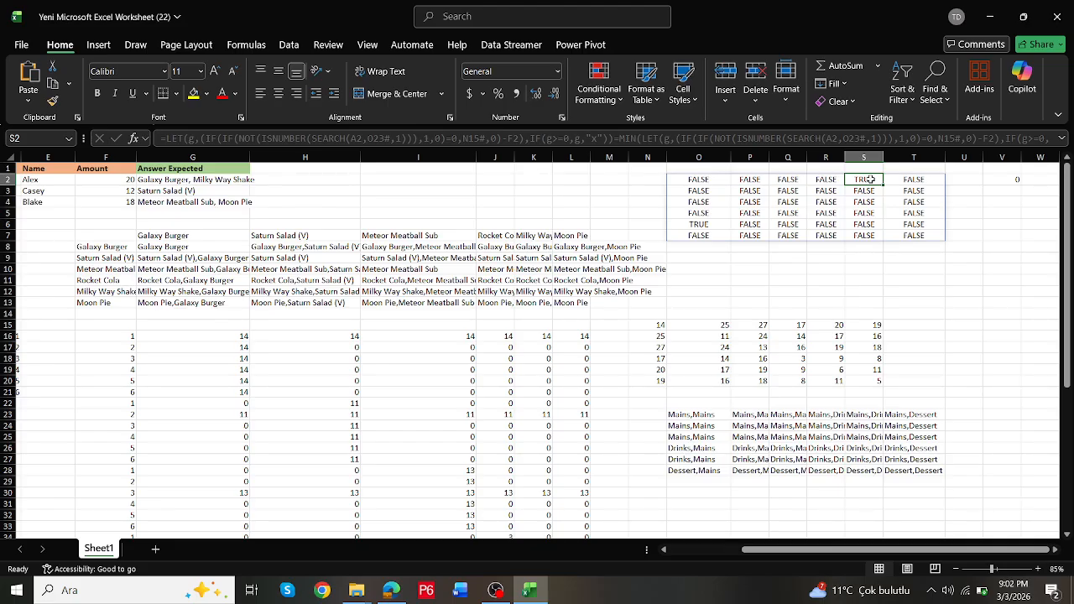
click(534, 247)
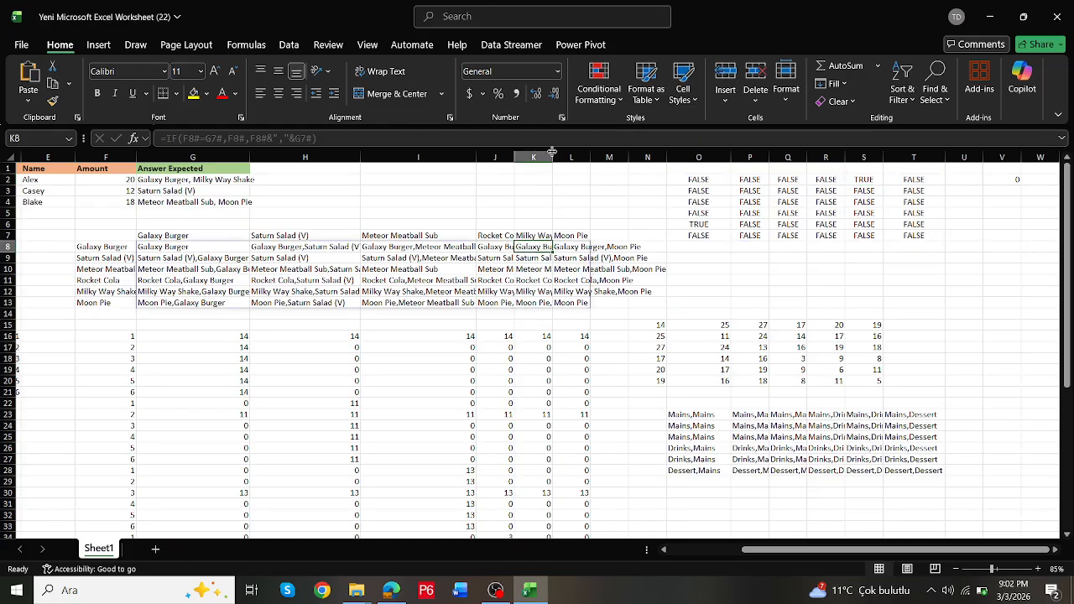
drag(552, 157, 640, 159)
click(208, 179)
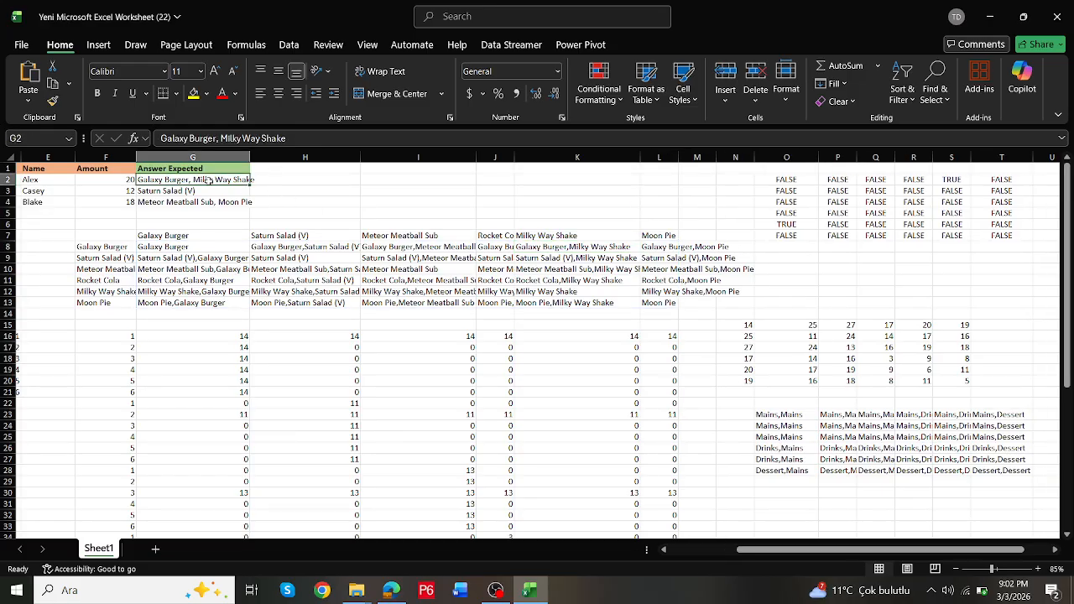
Step: Wrap the O2 comparison in an IF that returns G8# when true and "" when false, and widen column S
double_click(786, 180)
click(115, 143)
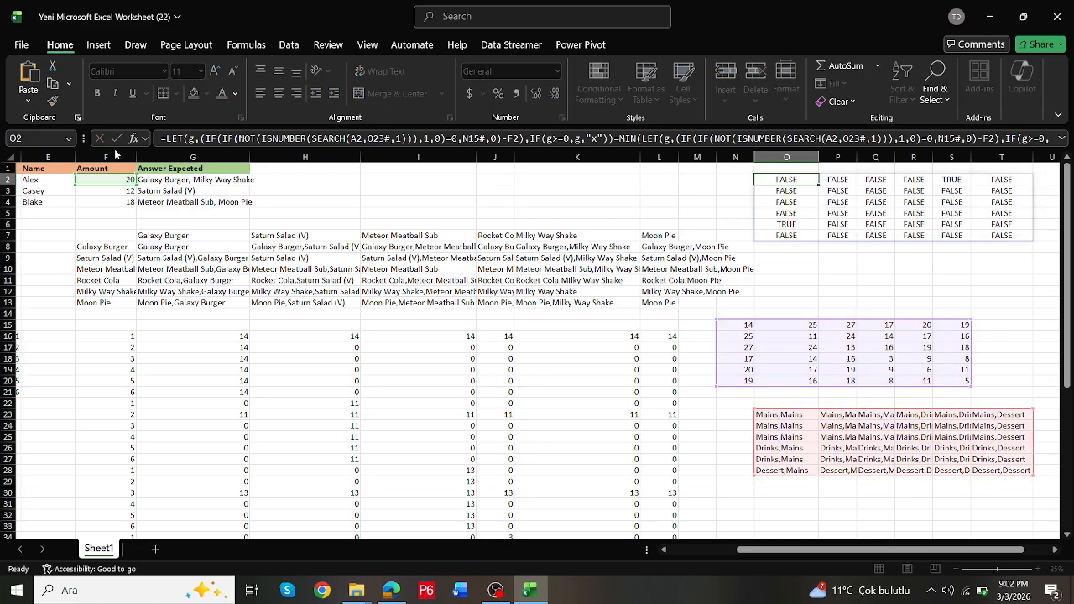
click(165, 138)
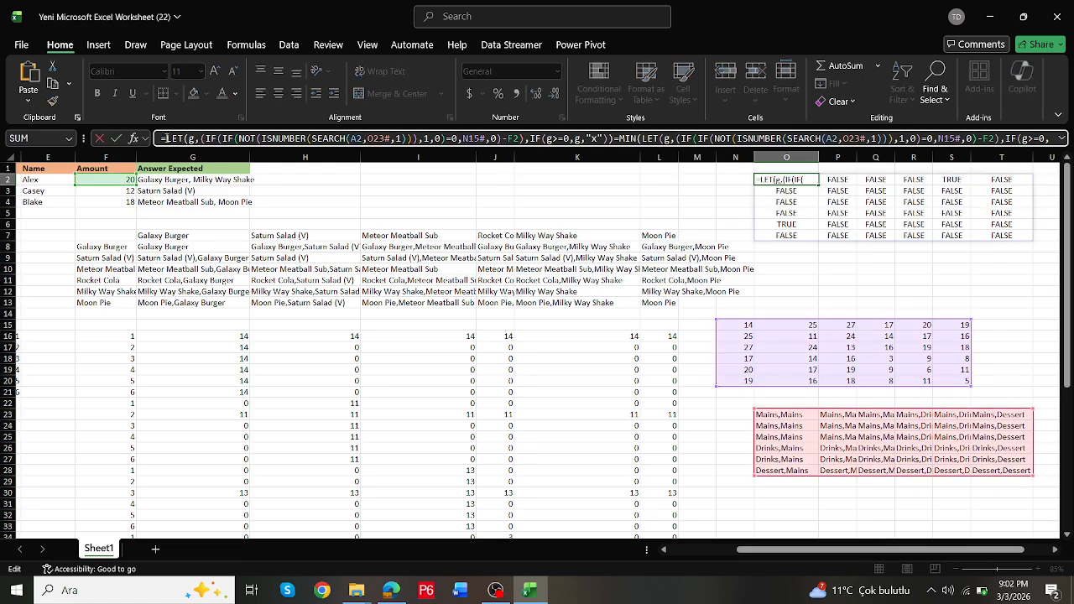
text(if()
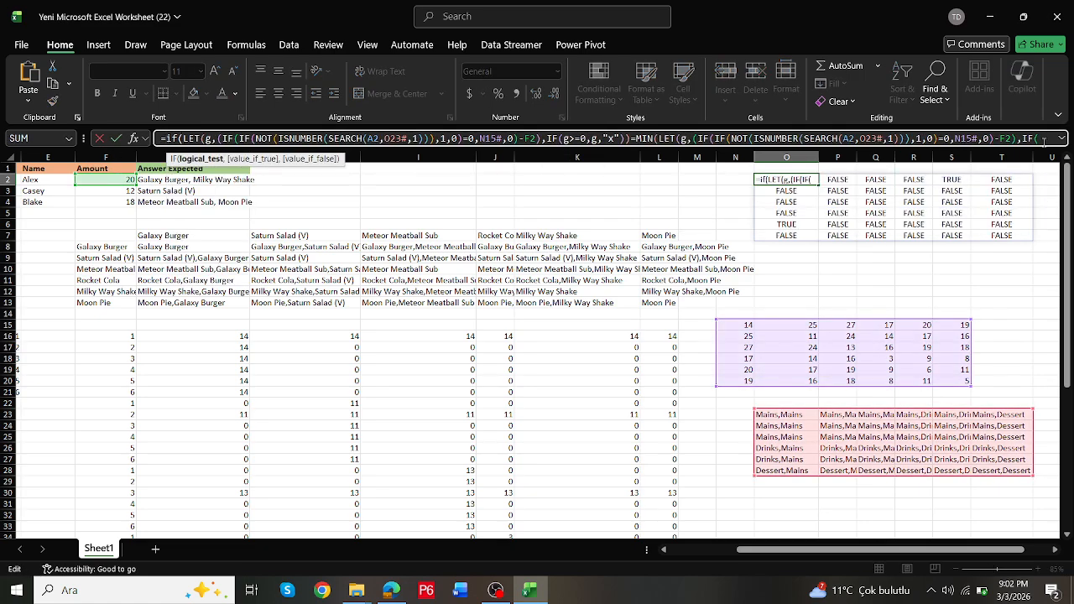
click(1061, 138)
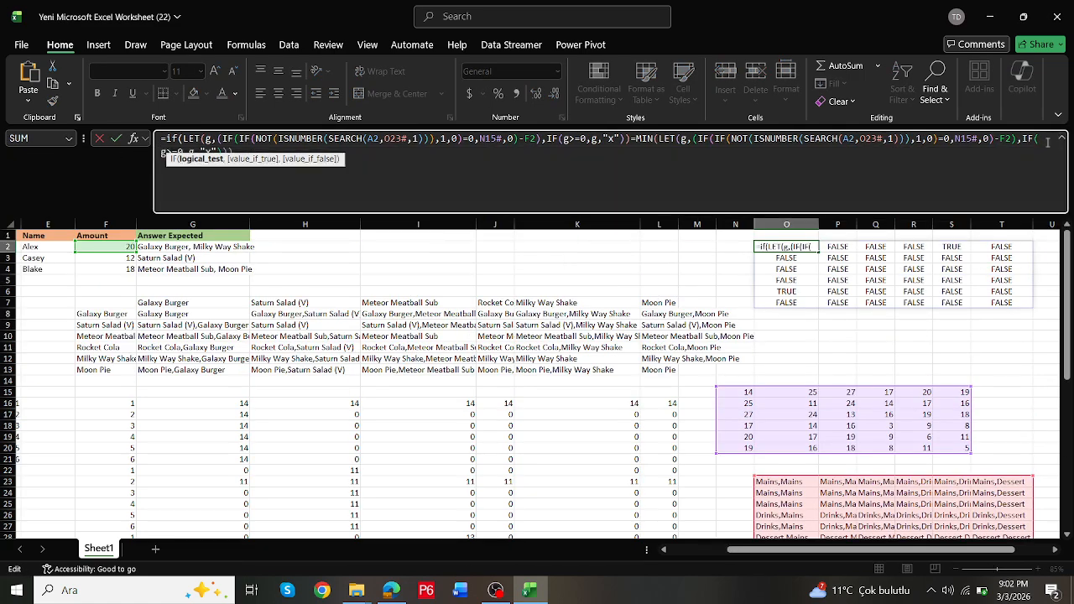
click(402, 156)
text(,)
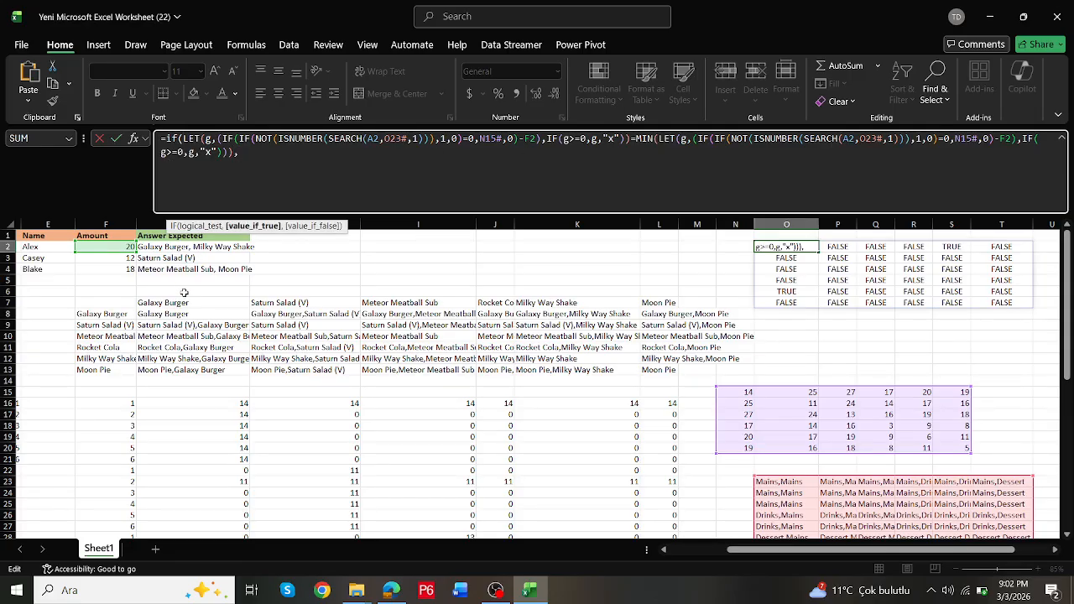
drag(168, 314, 664, 377)
text(,)
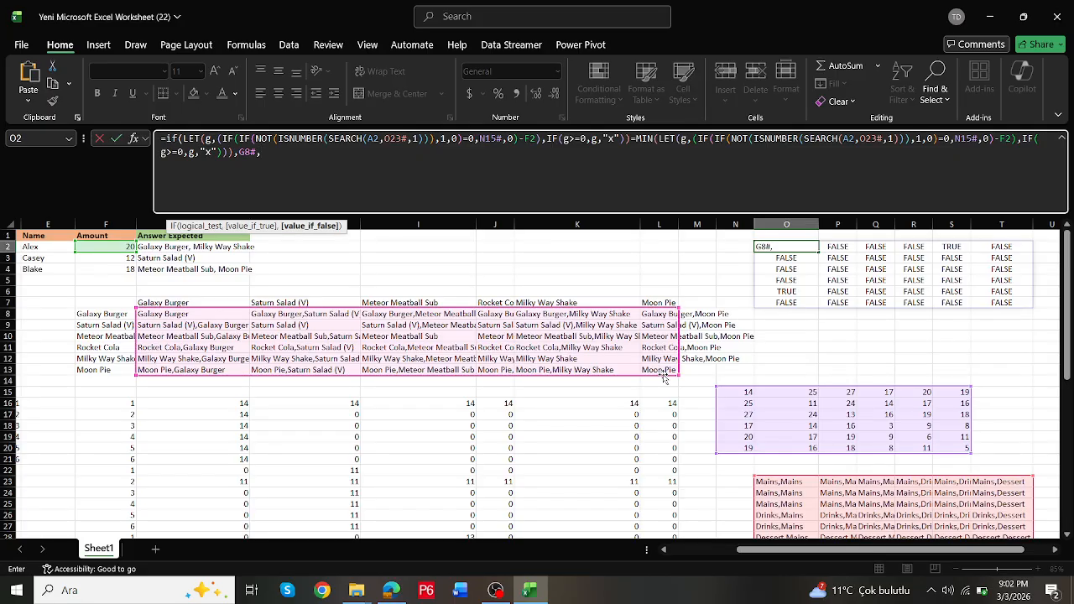
text(""))
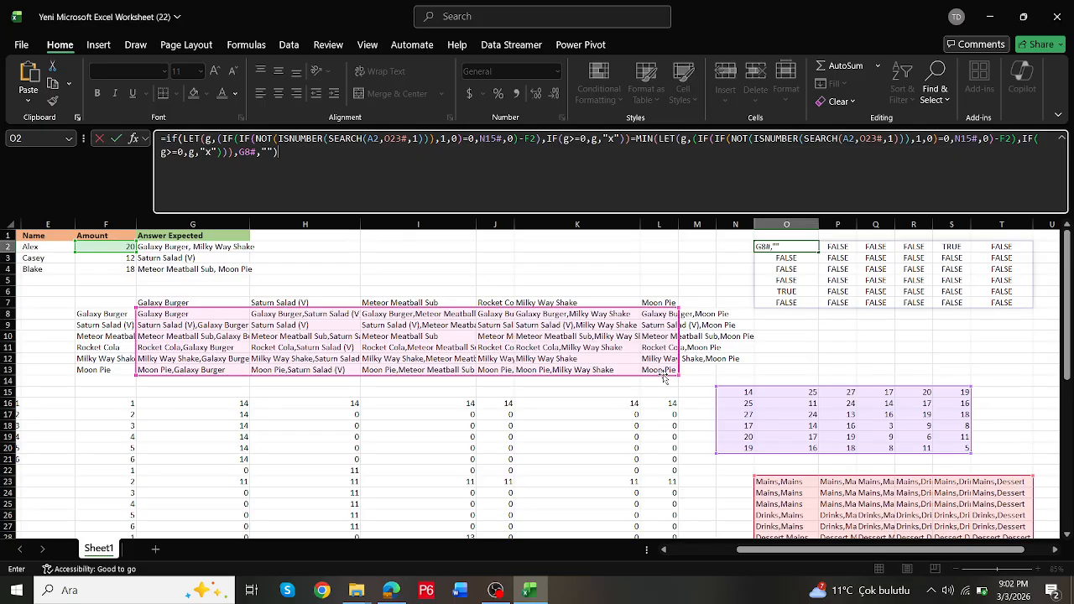
key(Return)
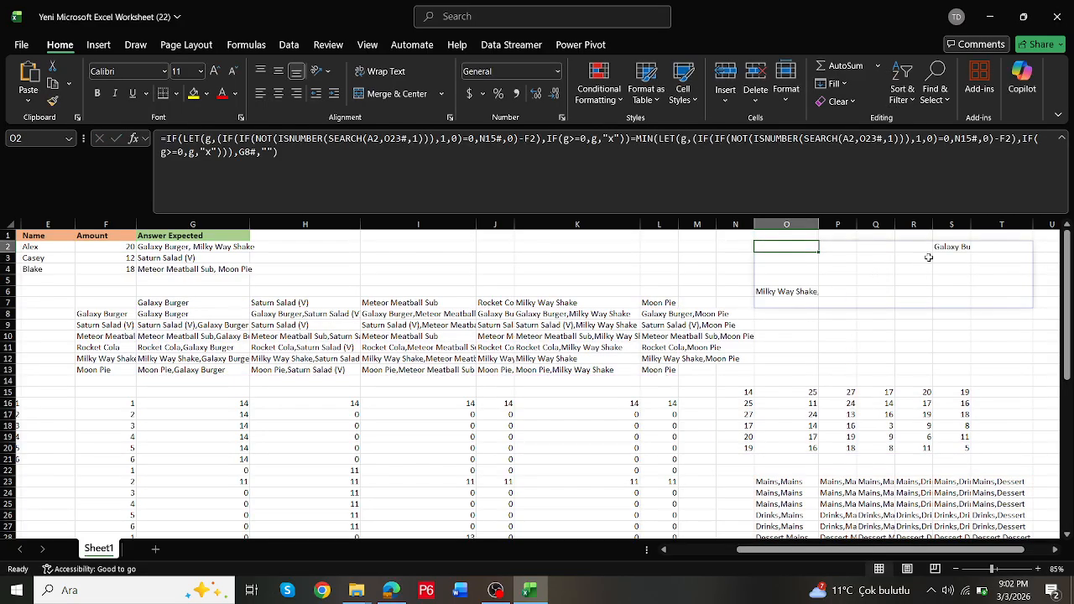
drag(971, 224, 1015, 224)
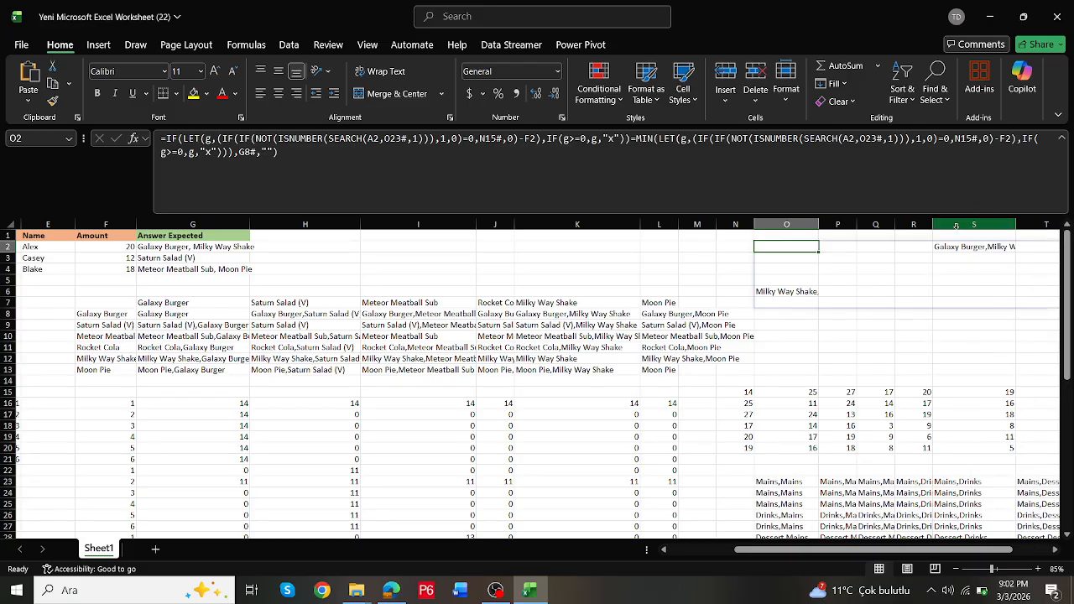
Step: Wrap the O2 IF formula in TOCOL to return the matching pairs as a single column
click(167, 137)
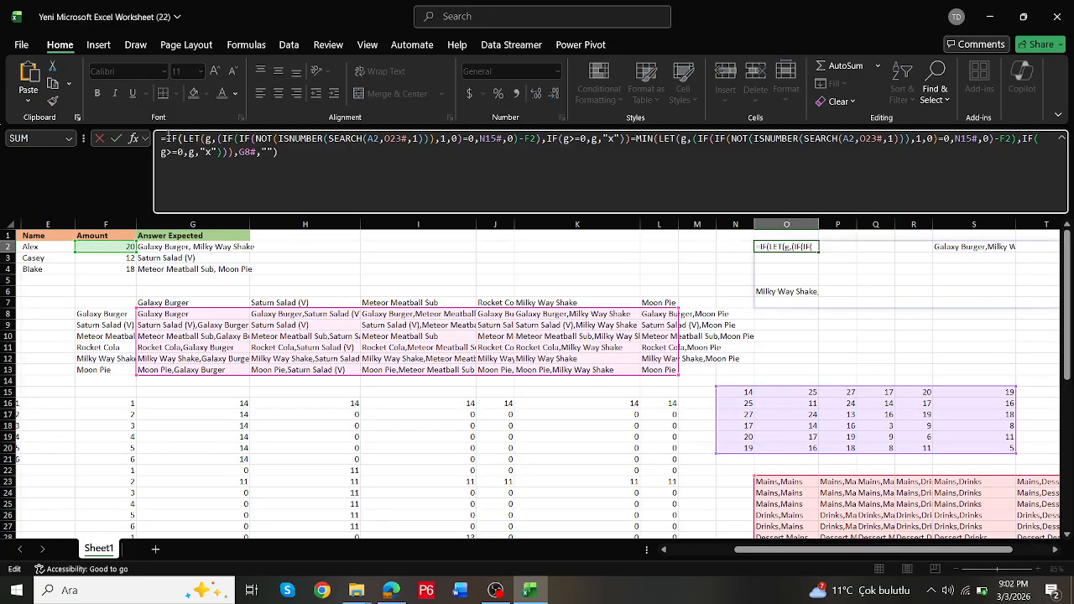
text(to)
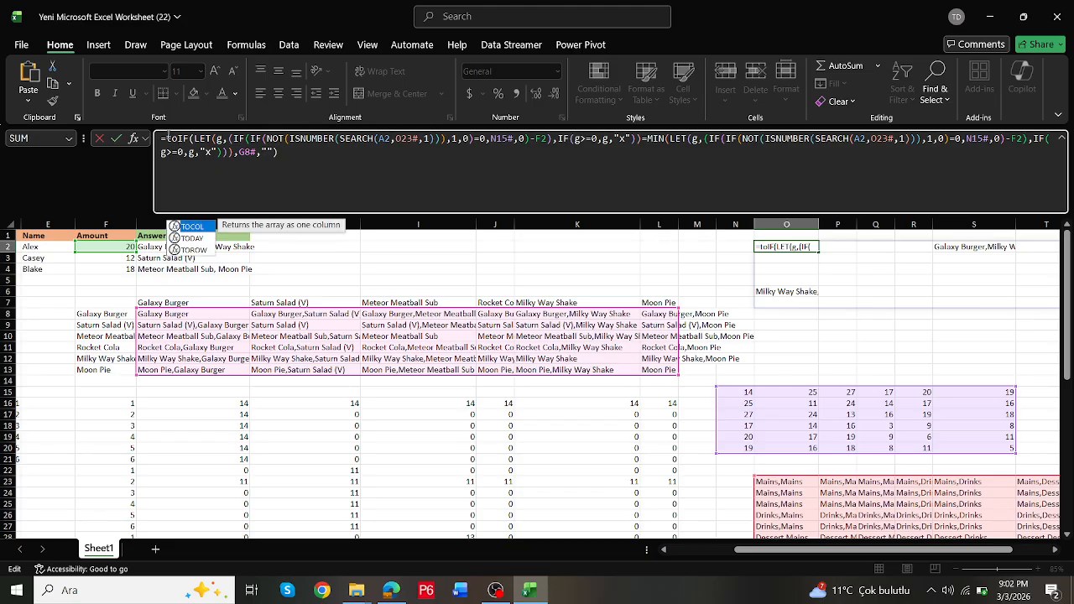
text(col)
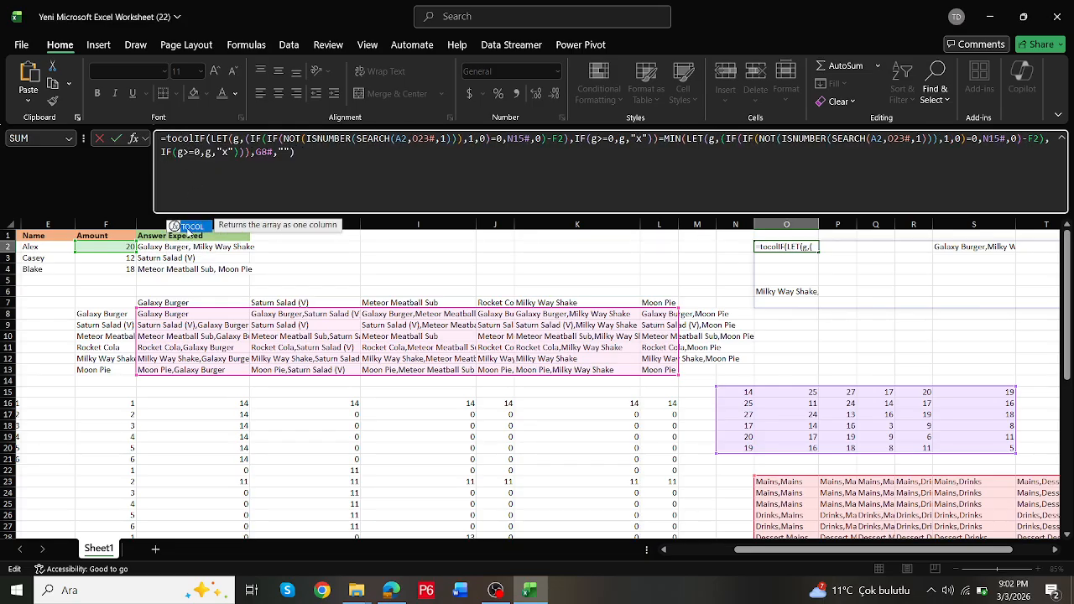
double_click(174, 226)
click(335, 154)
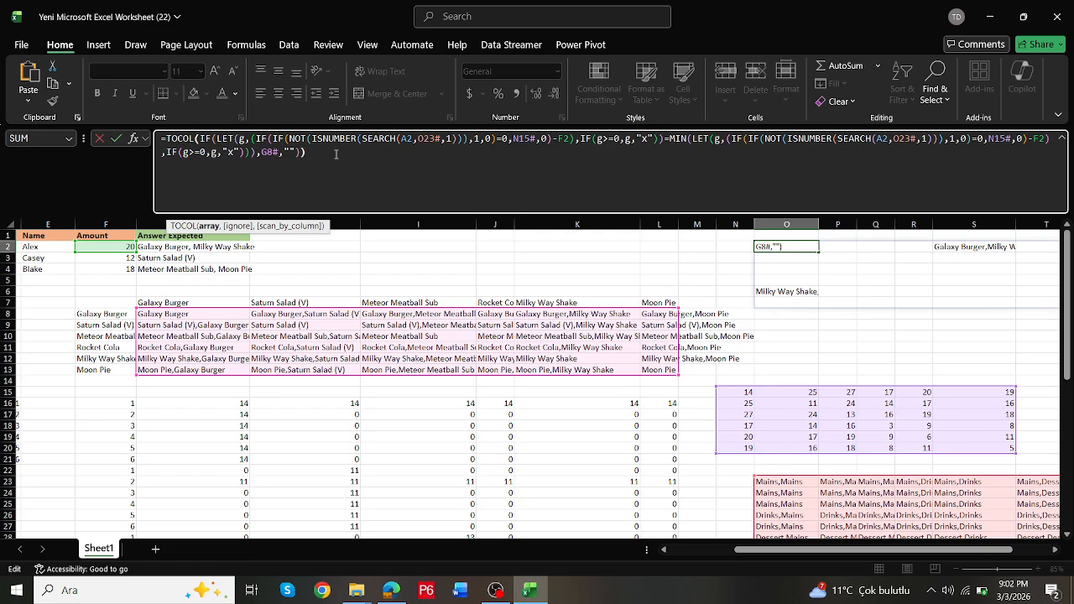
key(Return)
key(Up)
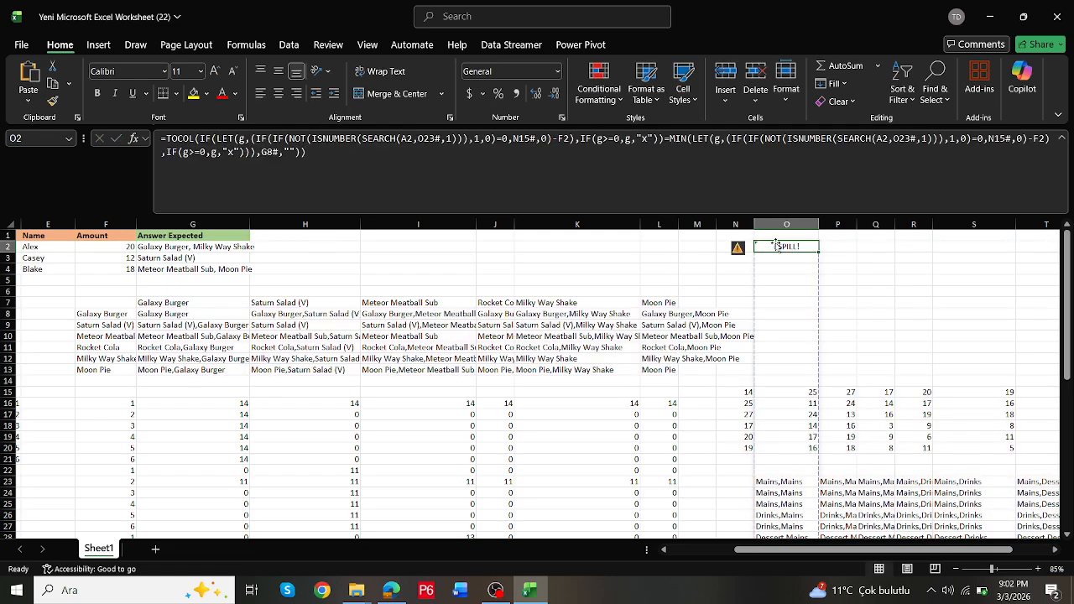
Step: Move the TOCOL formula from O2 to AC2 and review its spilled column
drag(776, 245, 700, 249)
scroll(743, 326, down, 1)
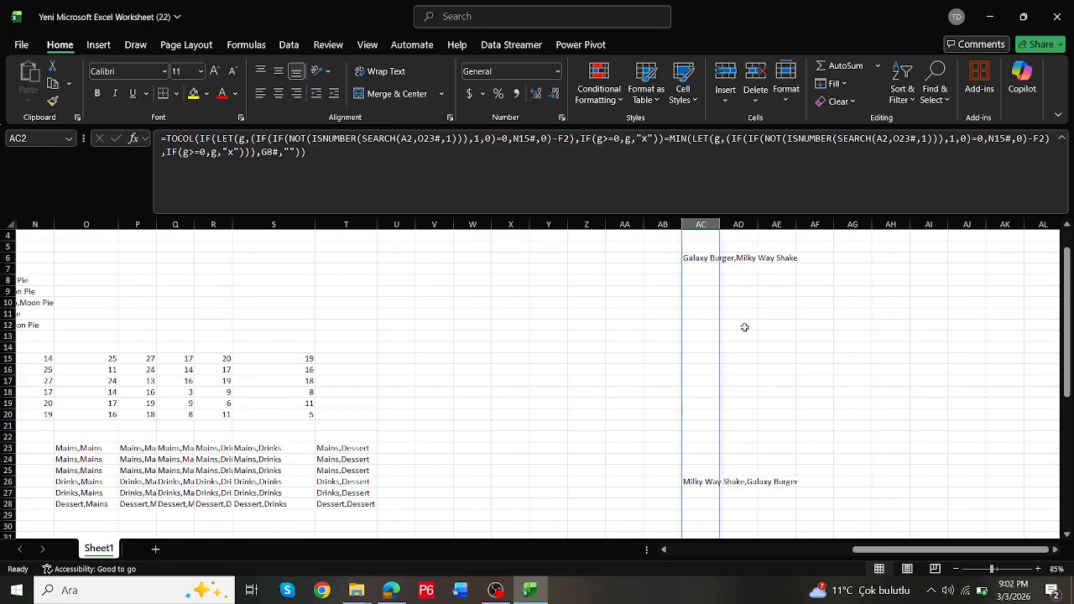
scroll(744, 327, up, 1)
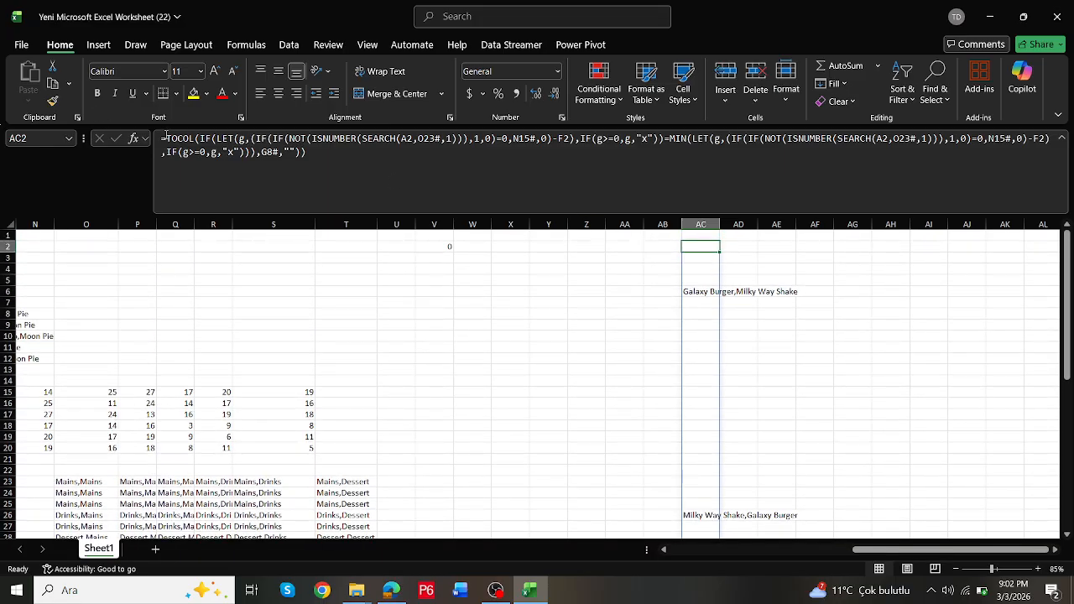
Step: Wrap the AC2 TOCOL formula in LET as h and return FILTER(h,h<>"") to drop the blanks
click(166, 138)
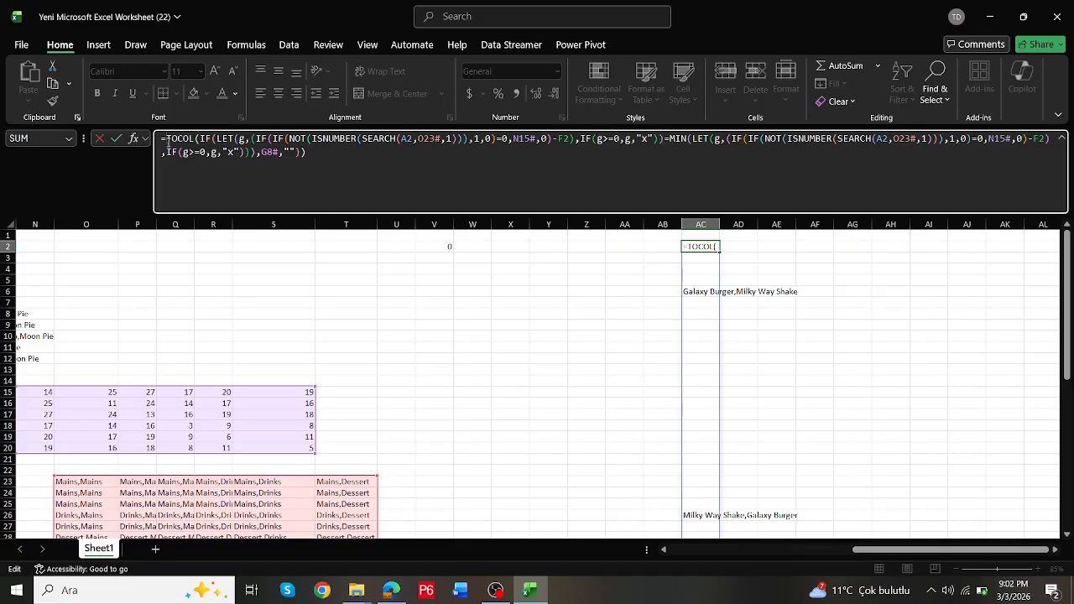
text(Let()
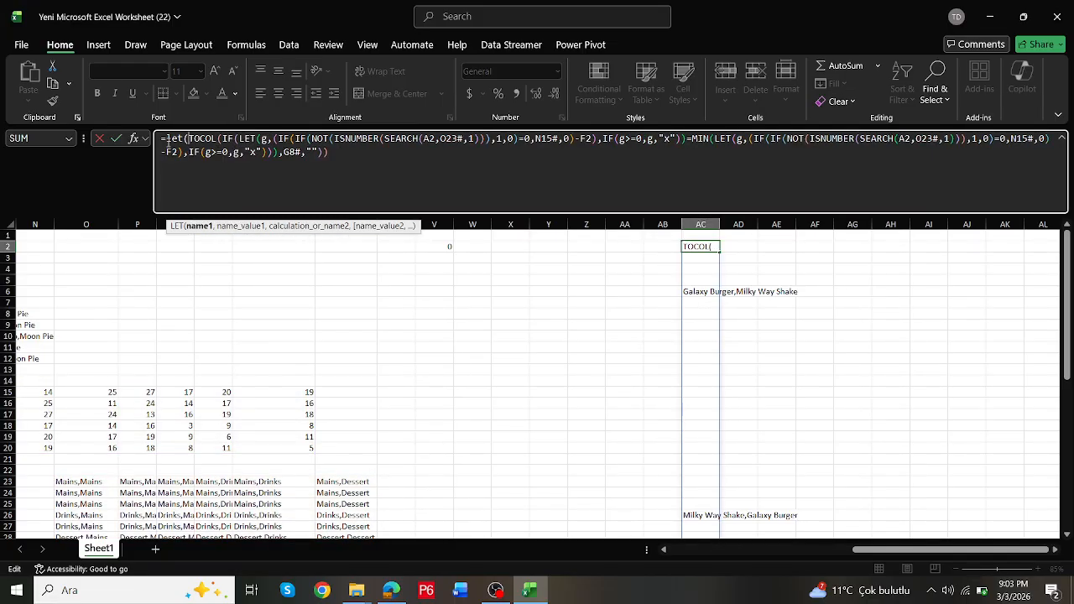
text(h)
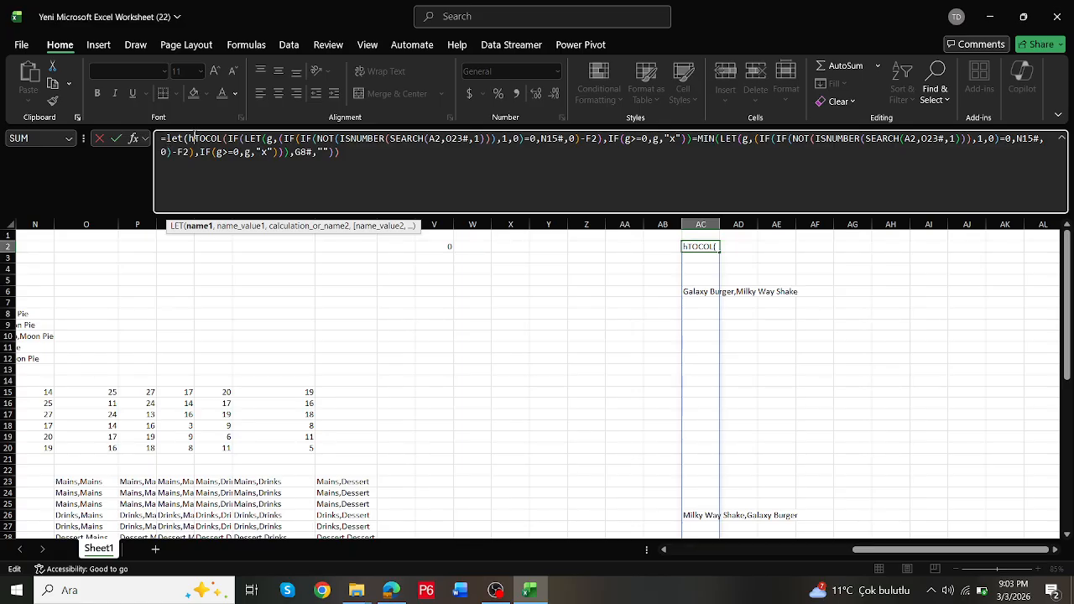
text(,)
click(357, 151)
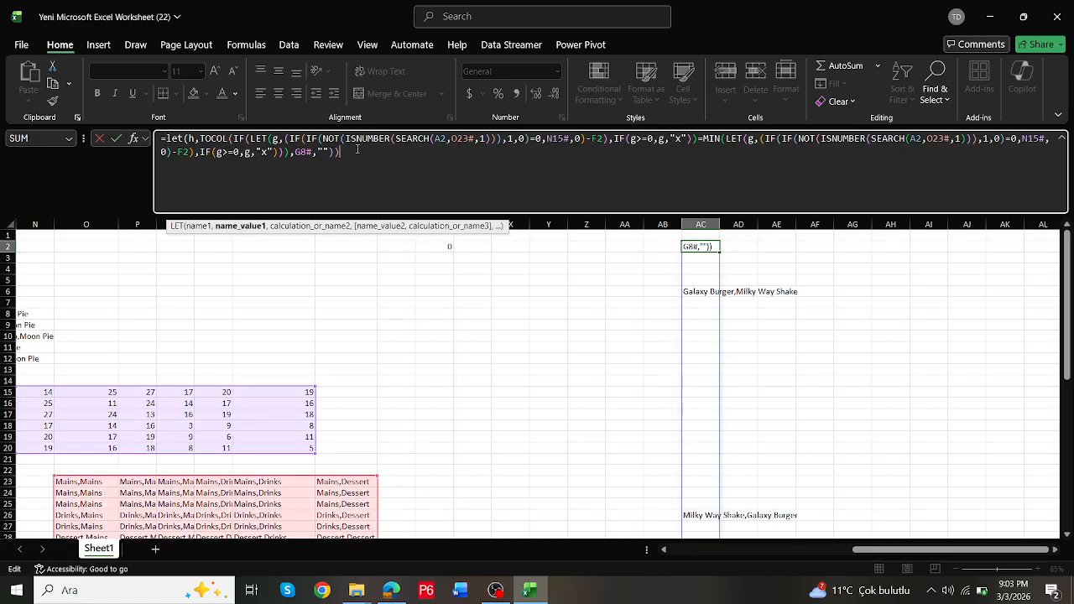
text(,filt)
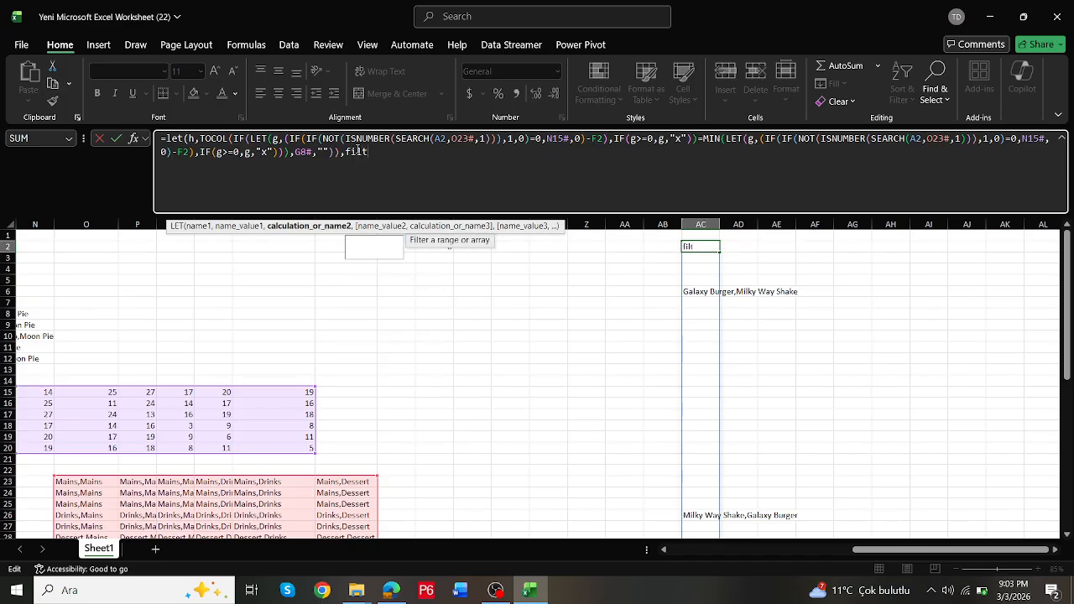
text(er(h)
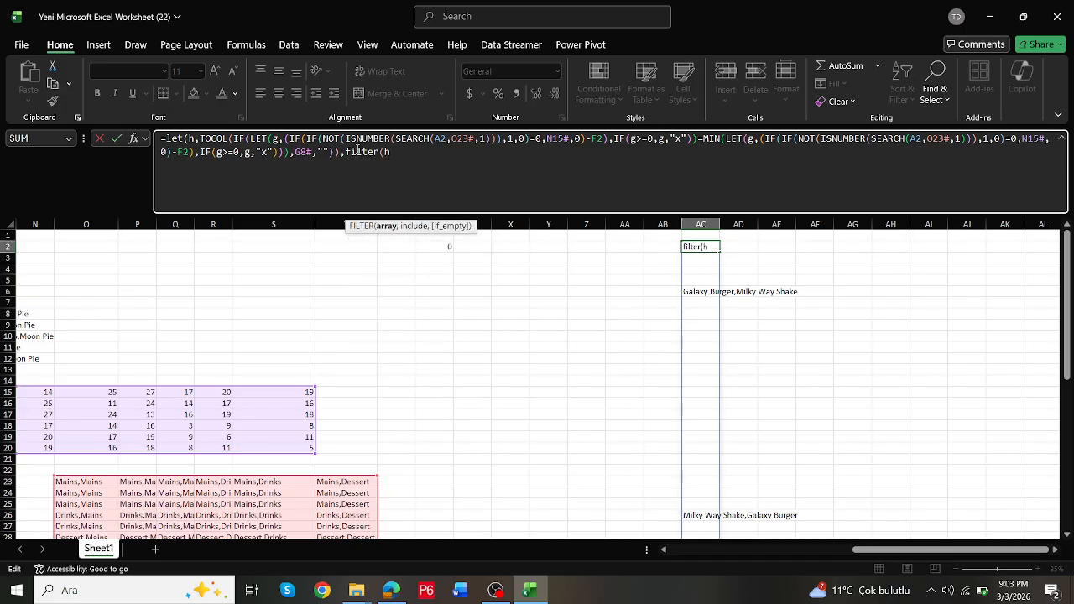
text(,h<>)
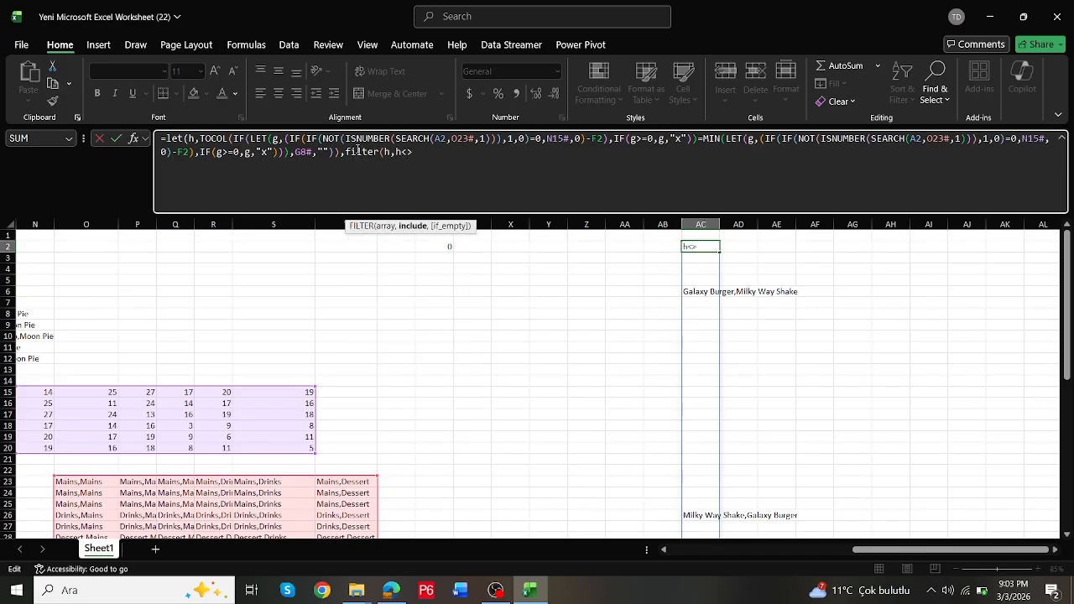
text("")))
key(Return)
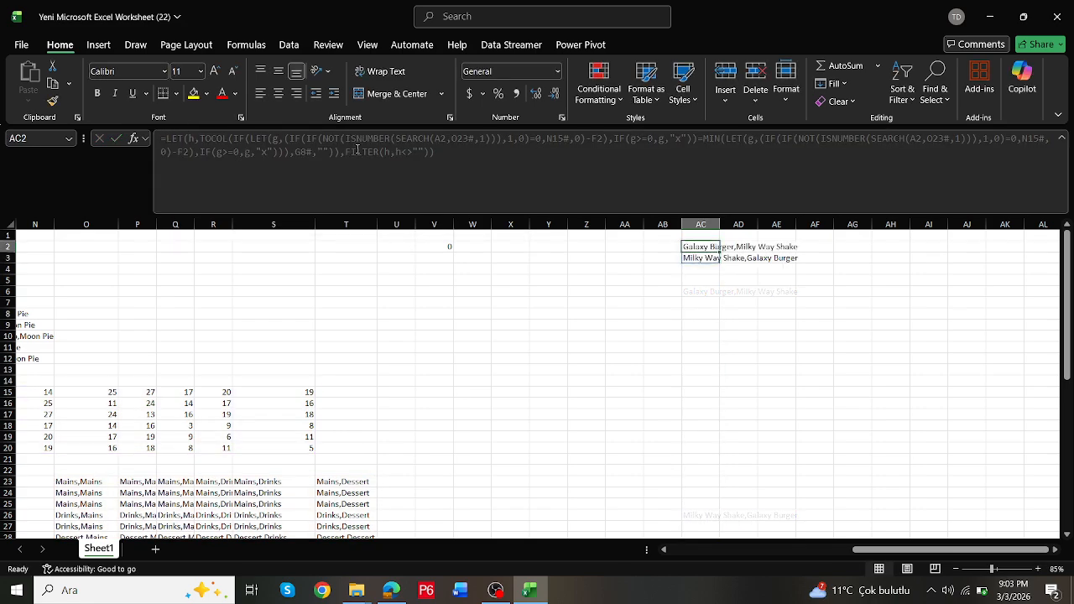
Step: Change both amount references in the AC2 formula from F2 to F3
double_click(689, 247)
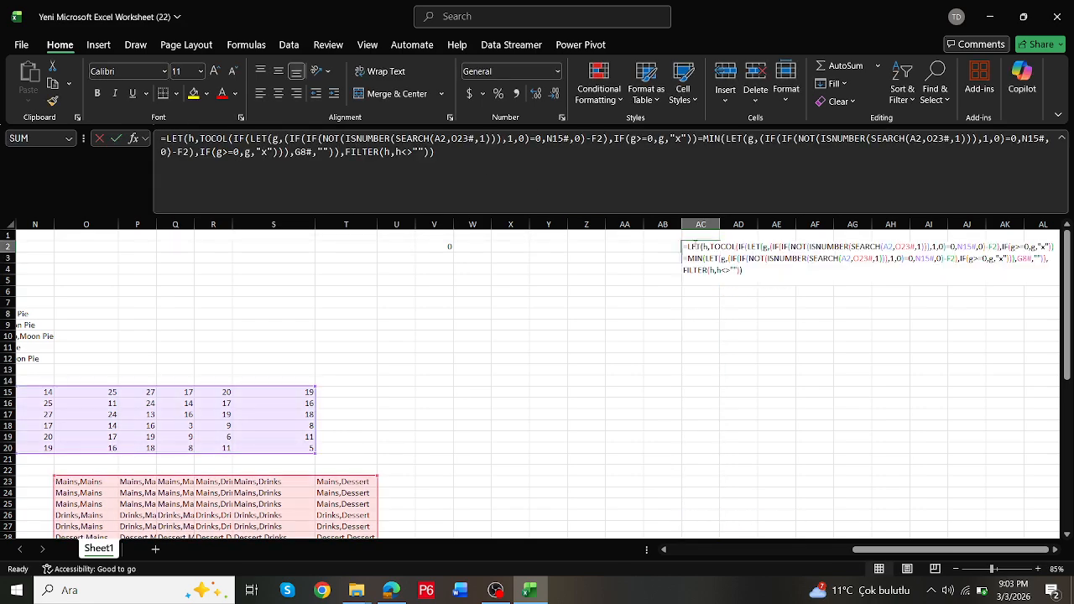
drag(891, 550, 653, 526)
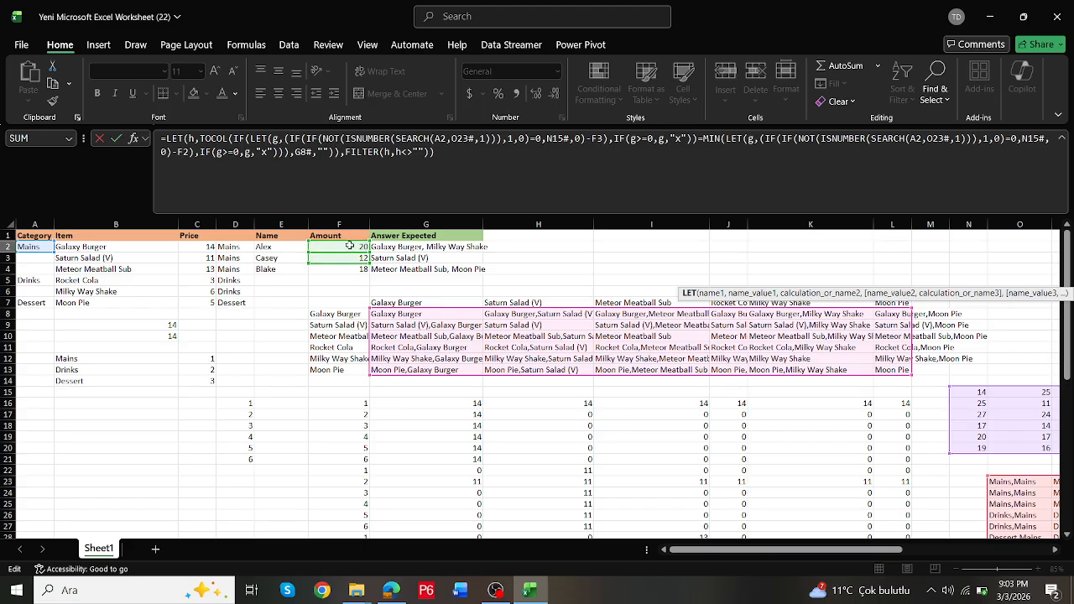
drag(352, 242, 351, 258)
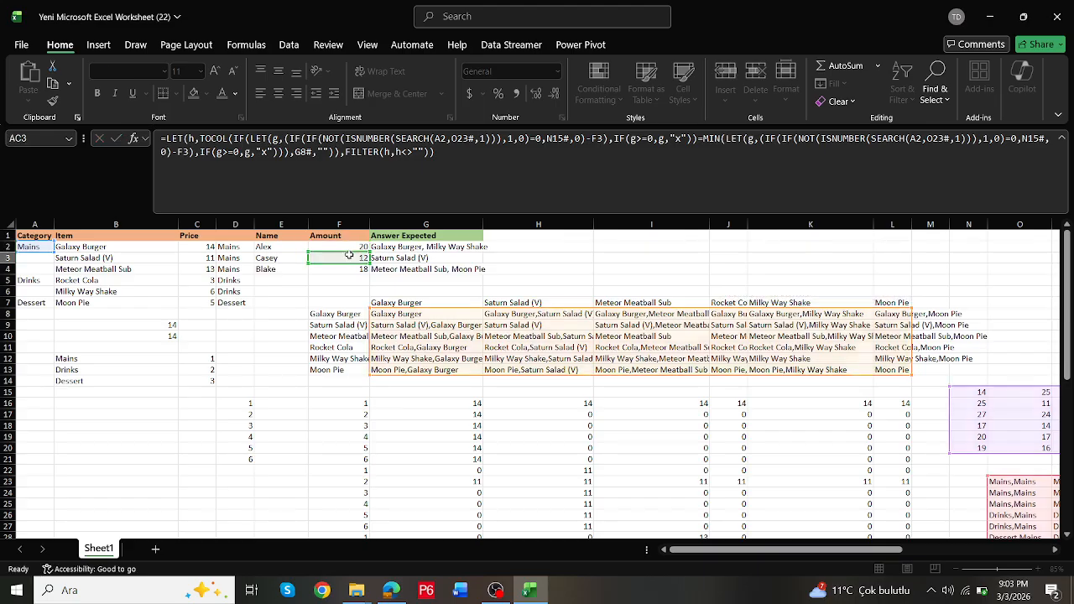
key(ctrl+Return)
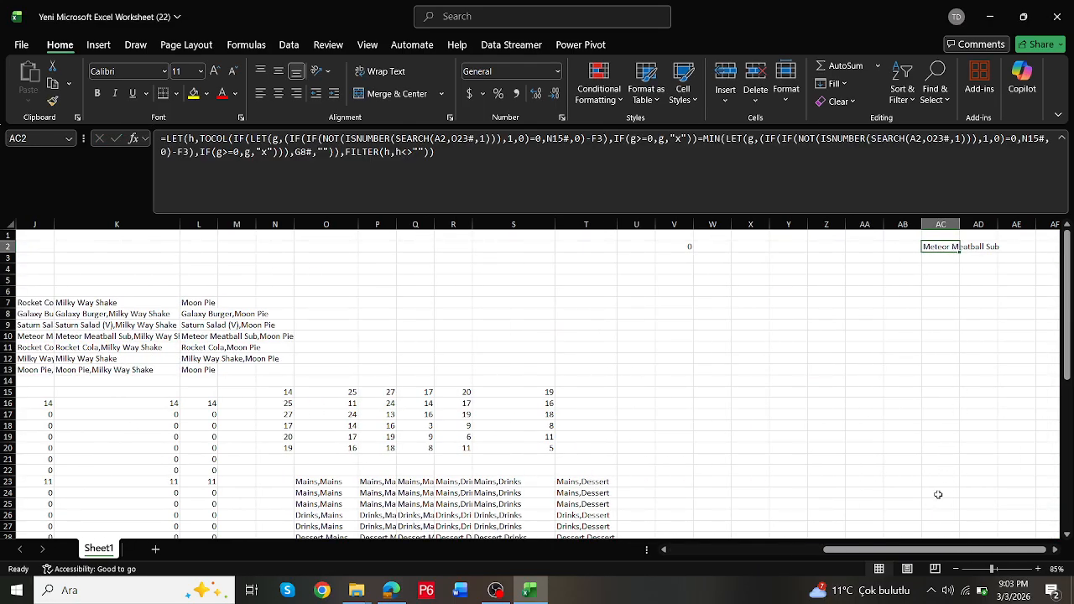
Step: Compare the AC2 result with the expected answer in G3
drag(922, 549, 780, 550)
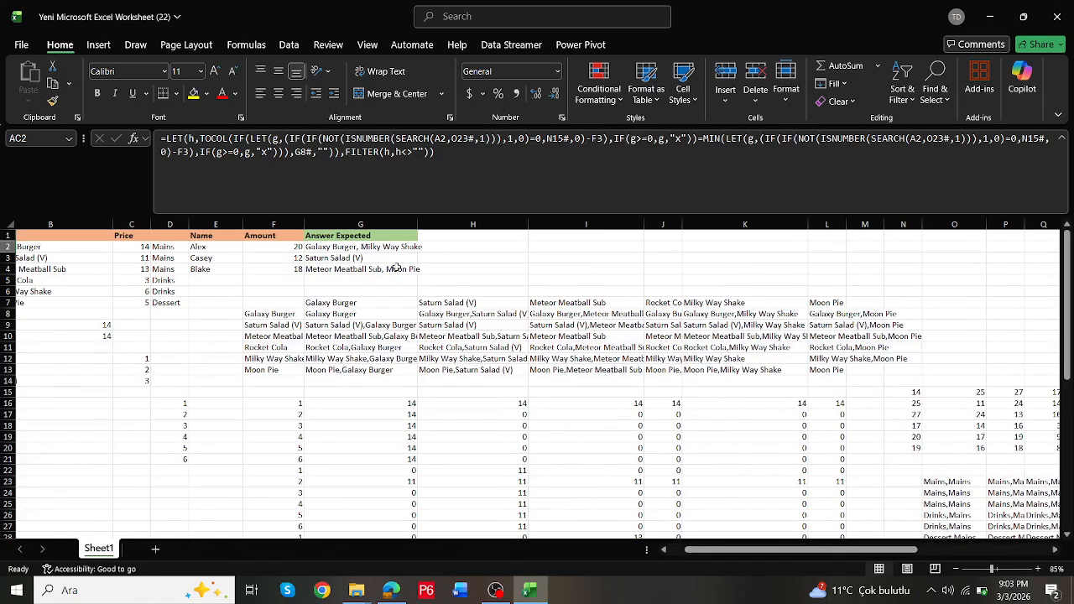
click(334, 257)
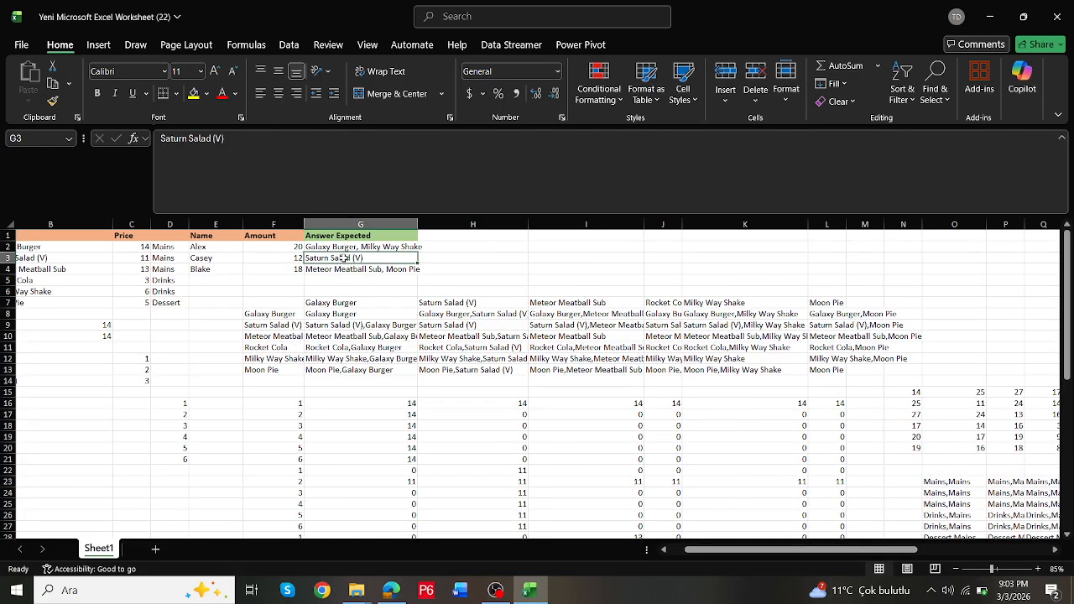
drag(705, 553, 864, 526)
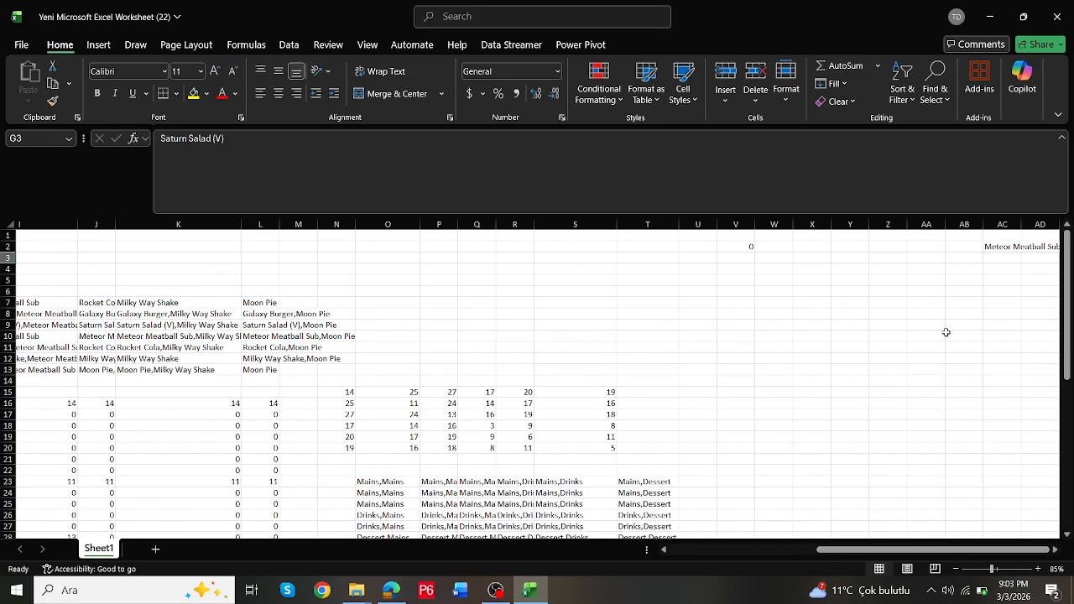
Step: Change both amount references in the AC2 formula to F4 and review the spilled pairs
click(1012, 245)
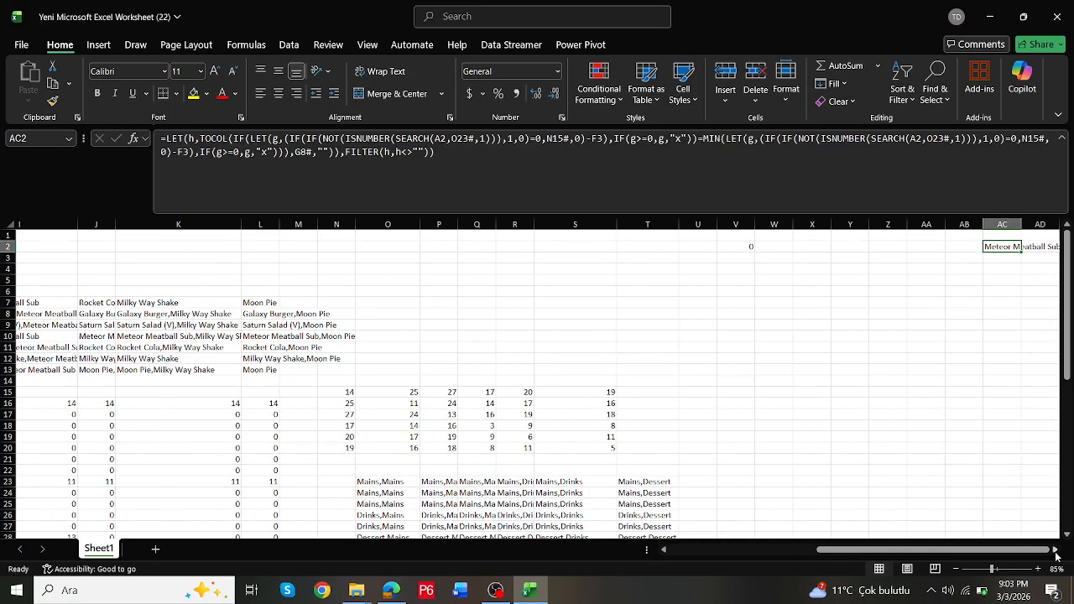
scroll(1040, 541, right, 3)
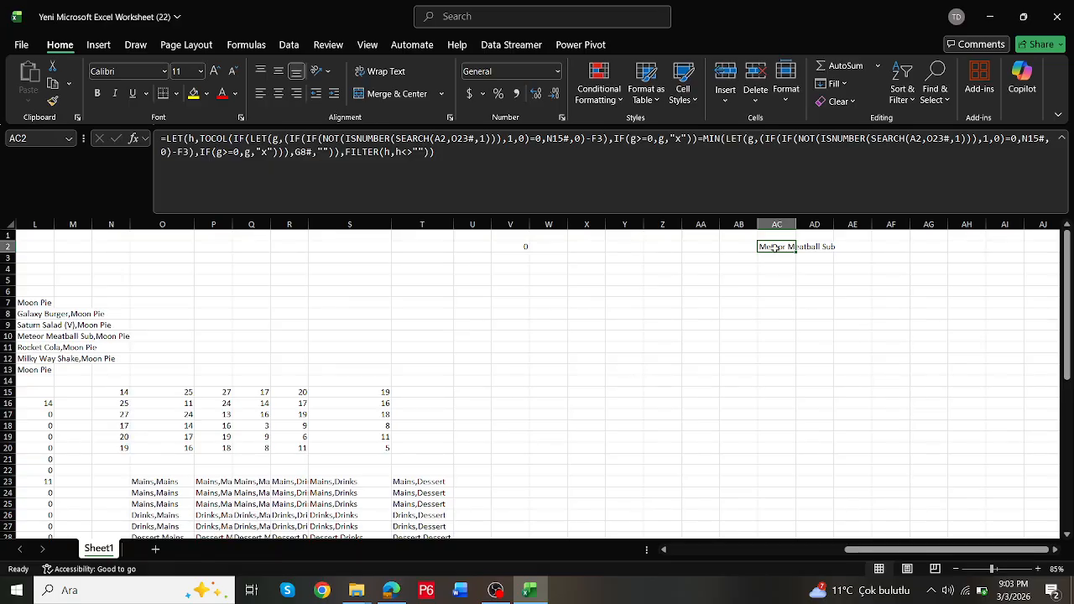
double_click(773, 247)
drag(887, 549, 707, 549)
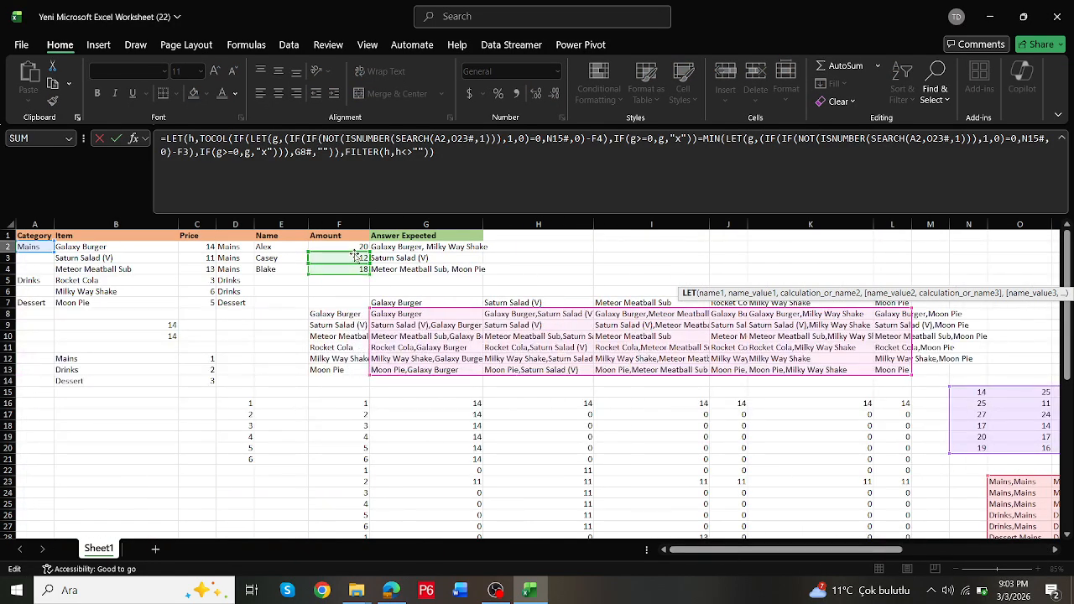
drag(355, 265, 354, 274)
key(Return)
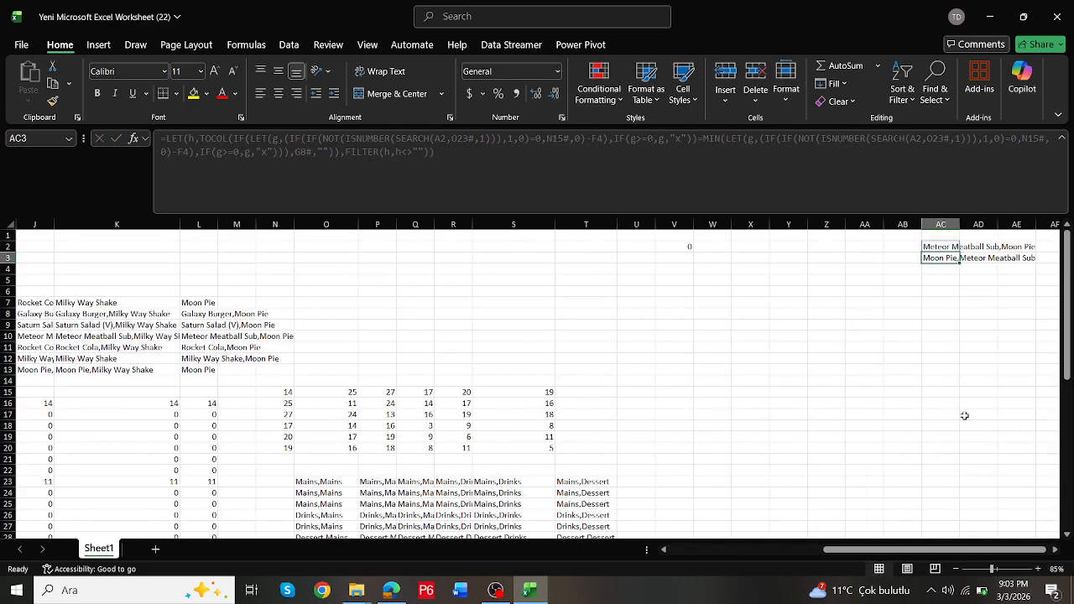
mouse_move(917, 550)
mouse_down()
mouse_move(827, 539)
mouse_move(919, 543)
mouse_up()
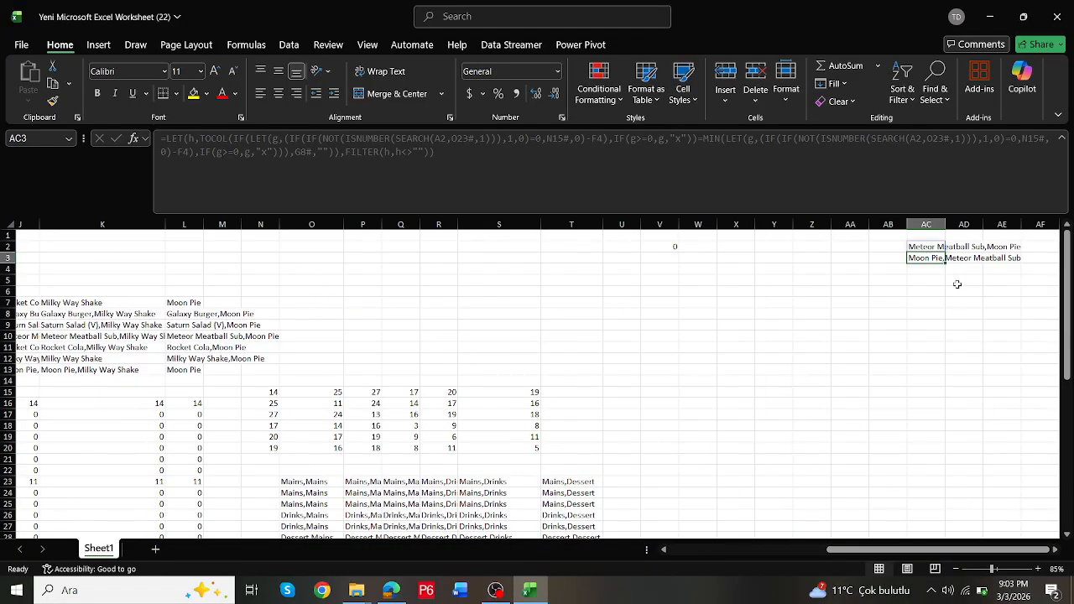
Step: Set both amount references in the AC2 formula back to F3
double_click(932, 247)
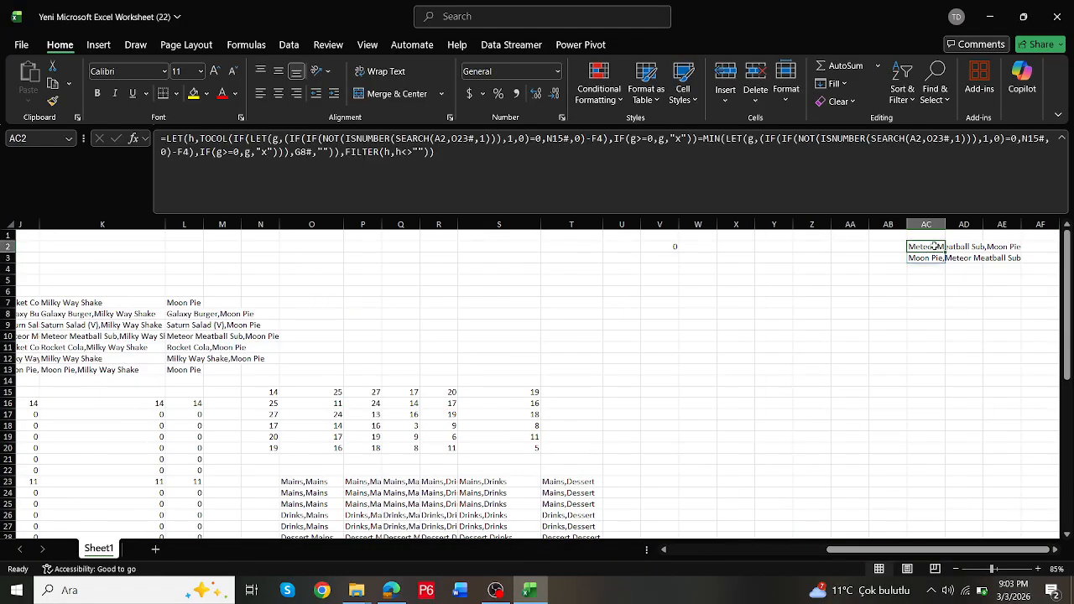
drag(896, 554, 733, 550)
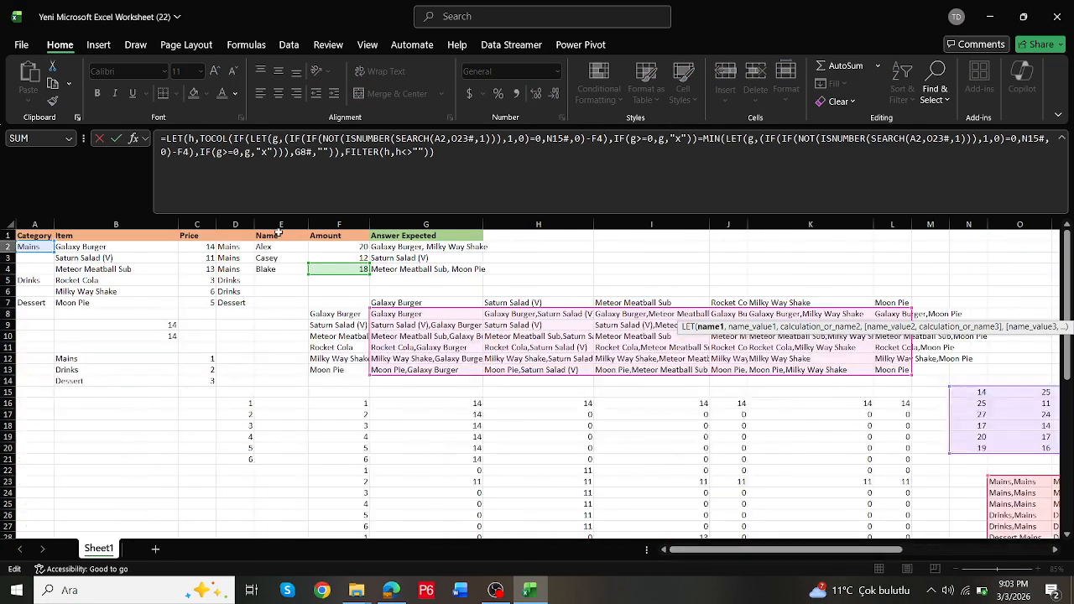
mouse_move(337, 266)
mouse_down()
mouse_move(341, 277)
mouse_move(342, 263)
mouse_up()
key(Return)
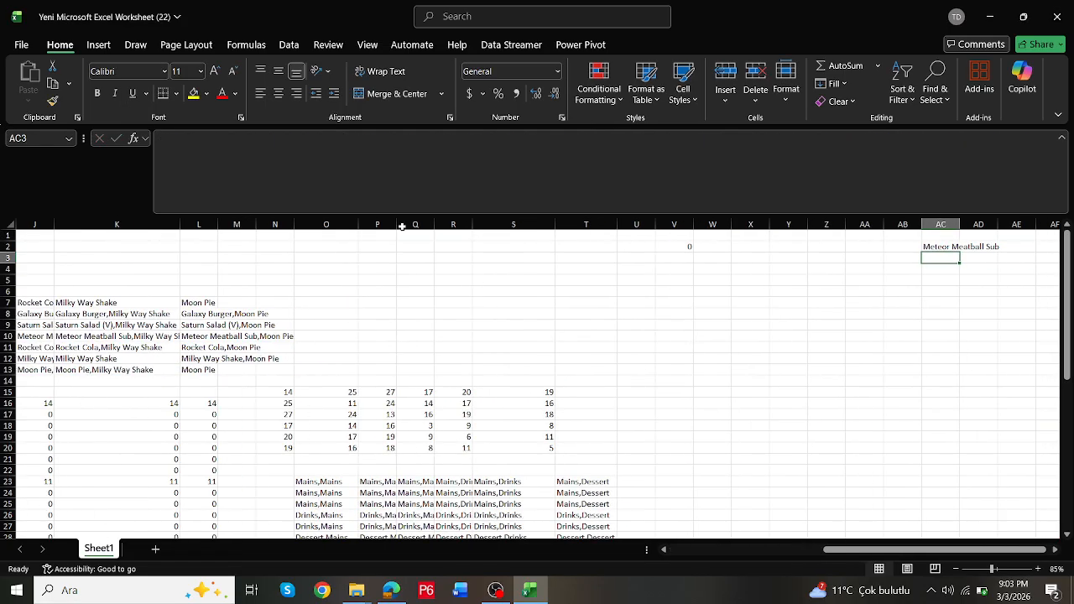
Step: Strip the outer LET and the FILTER(h,h<>"") part from the AC2 formula, leaving only the TOCOL expression
click(954, 247)
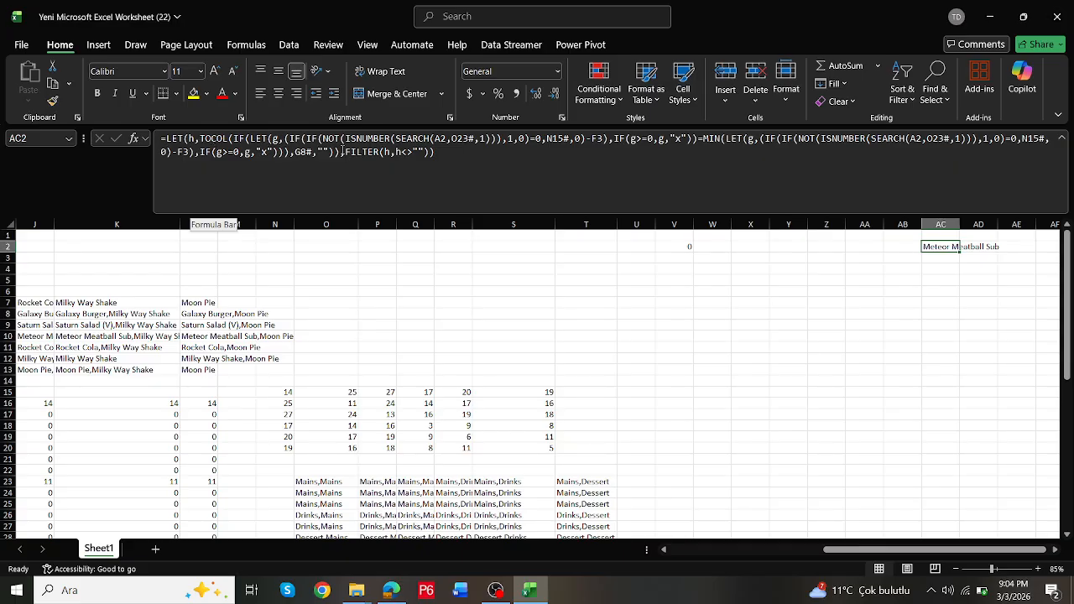
drag(340, 151, 433, 152)
key(ctrl+x)
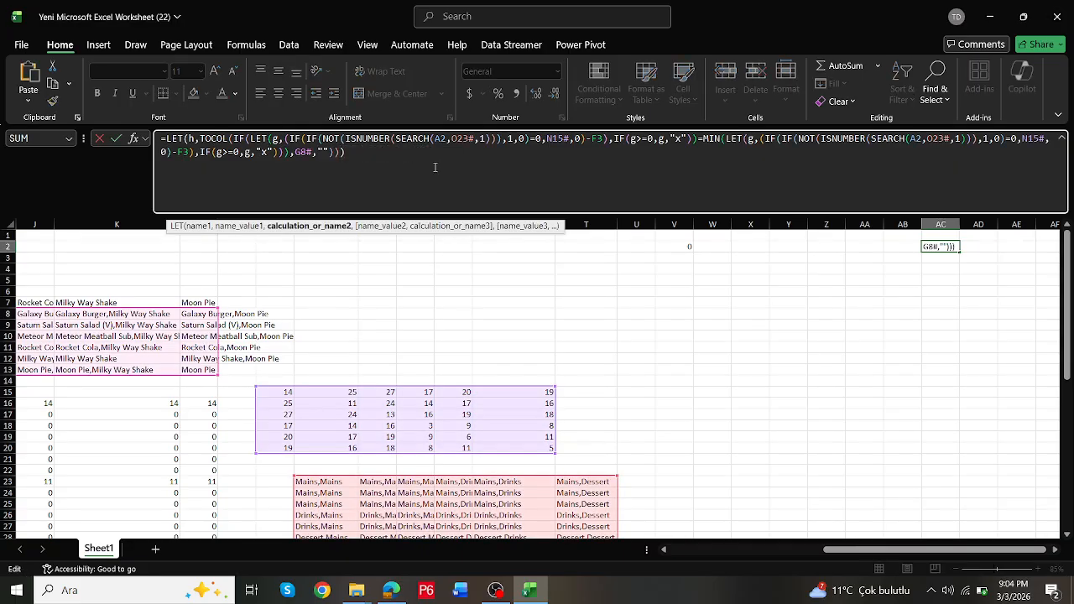
key(Return)
click(635, 330)
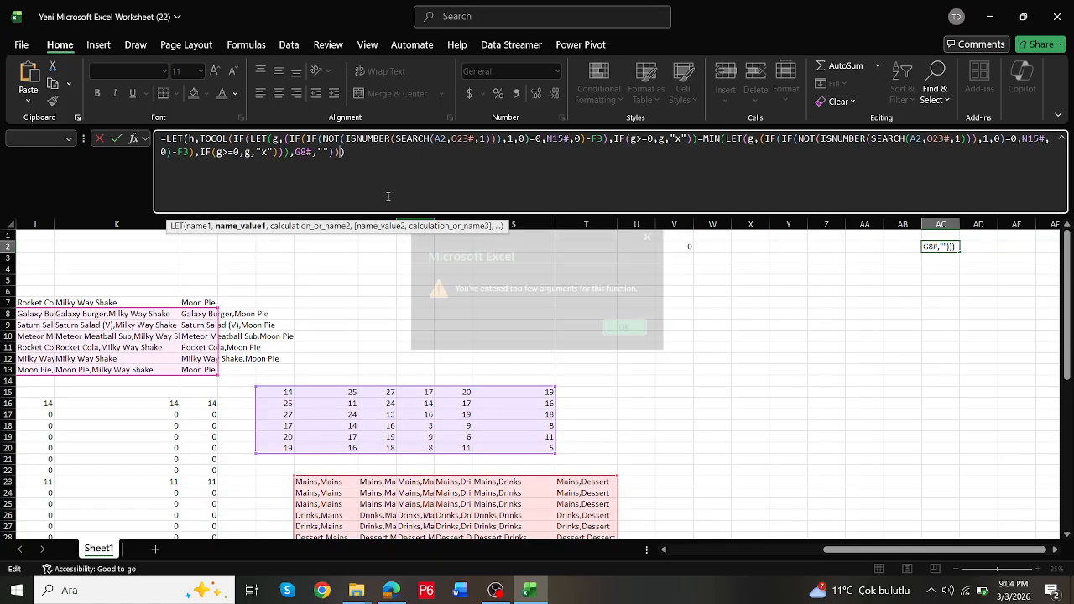
click(365, 152)
key(BackSpace)
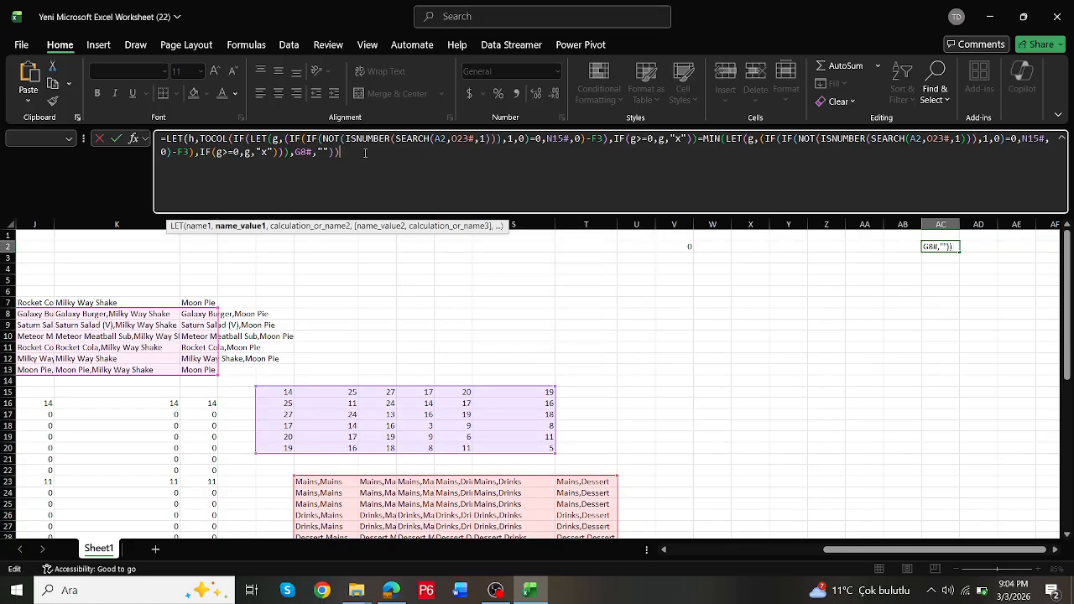
drag(201, 139, 167, 138)
key(BackSpace)
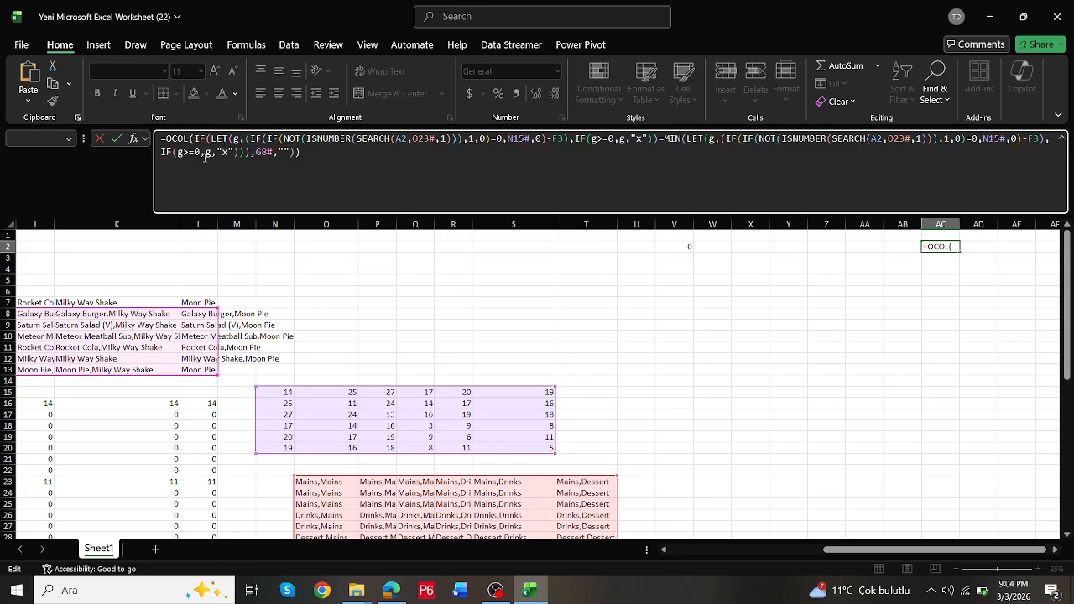
text(T)
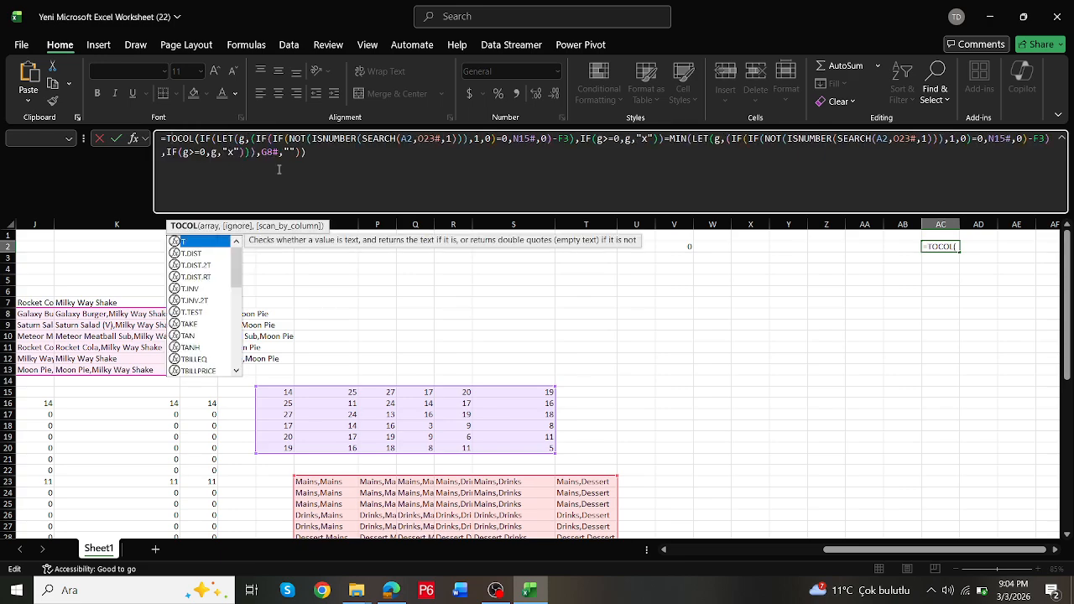
key(Return)
Step: Remove the TOCOL wrapper from the AC2 formula so the IF expression spills as a grid
scroll(571, 290, down, 5)
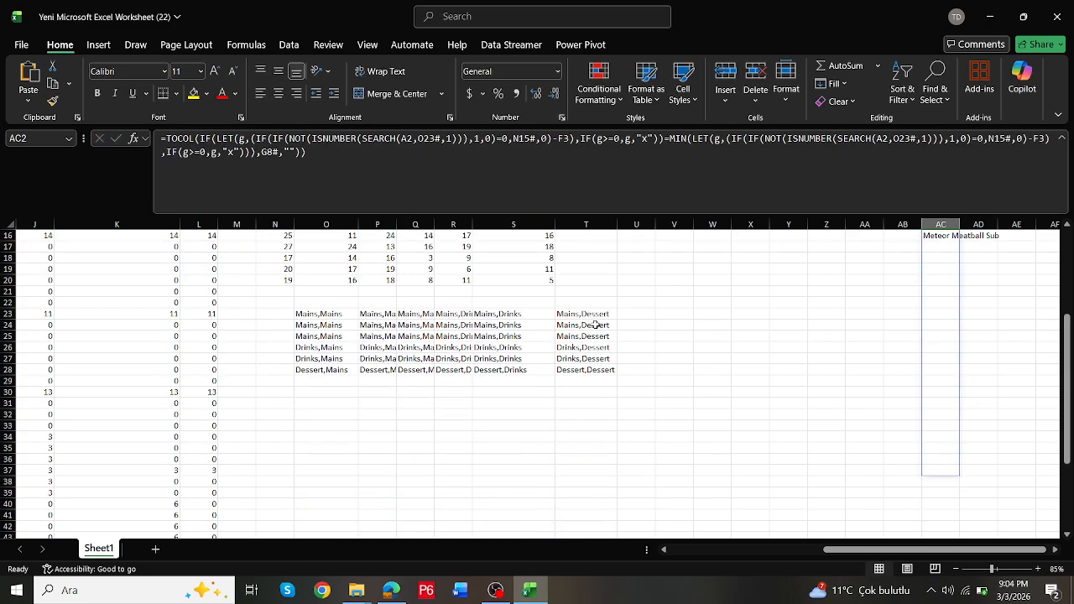
scroll(571, 291, up, 4)
drag(203, 138, 166, 138)
key(BackSpace)
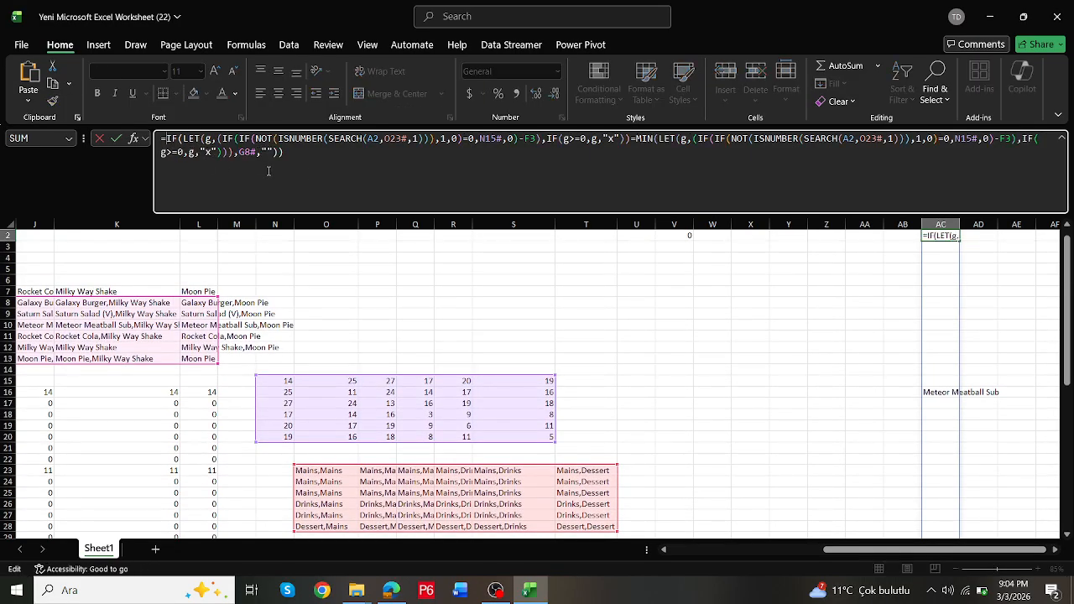
key(Return)
scroll(887, 263, up, 1)
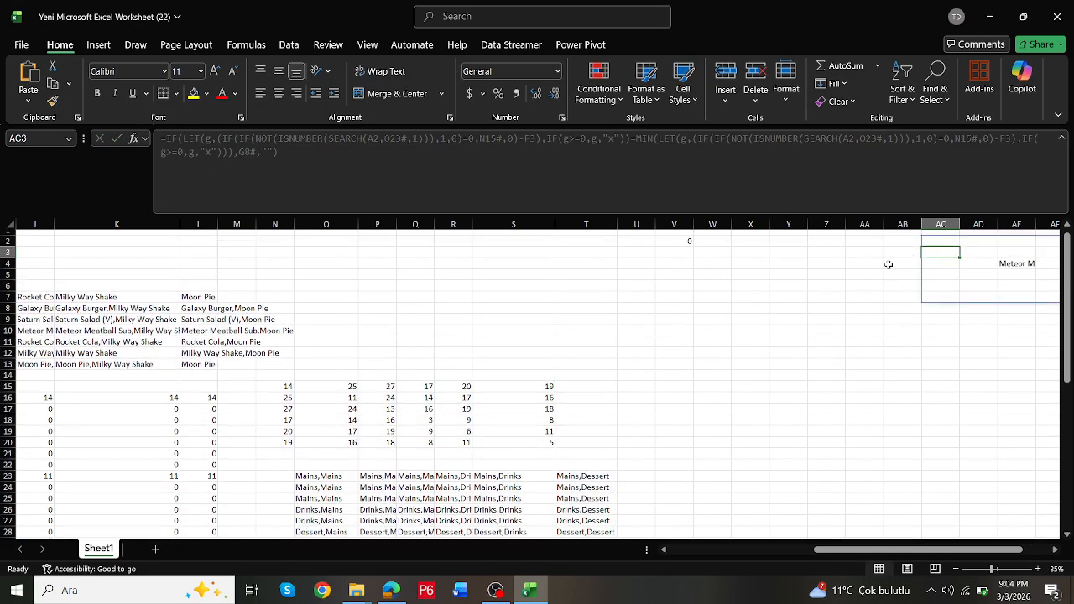
Step: Move the MIN(AC2#) formula from V2 to P2 and reselect the IF formula in AC2
click(943, 244)
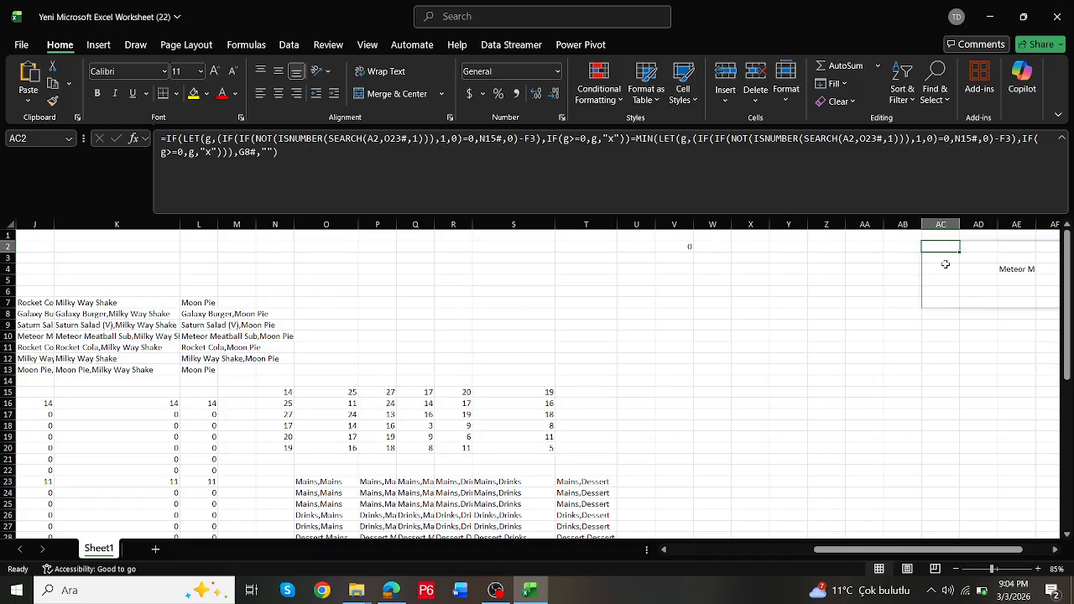
click(676, 247)
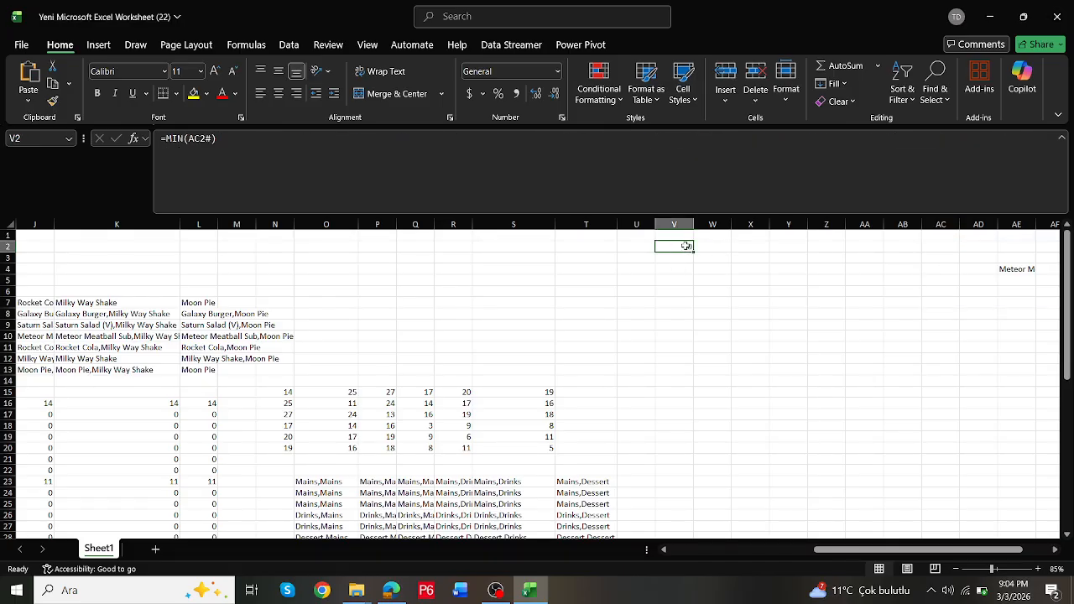
drag(683, 241, 369, 248)
click(981, 255)
click(952, 246)
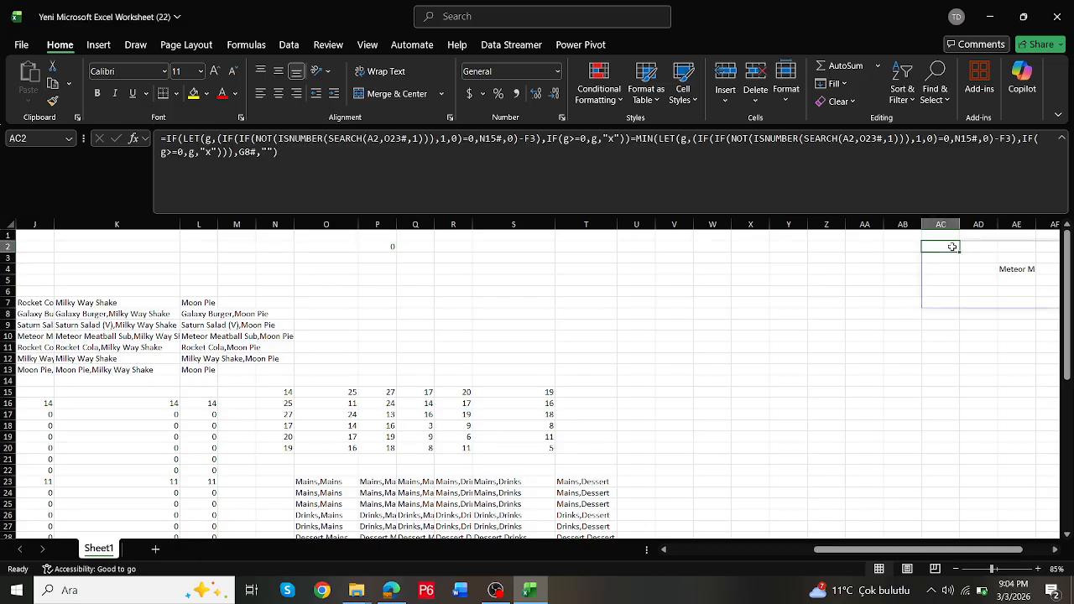
Step: Check the price of Meteor Meatball Sub in C4 against the amount in F3
drag(920, 554, 755, 554)
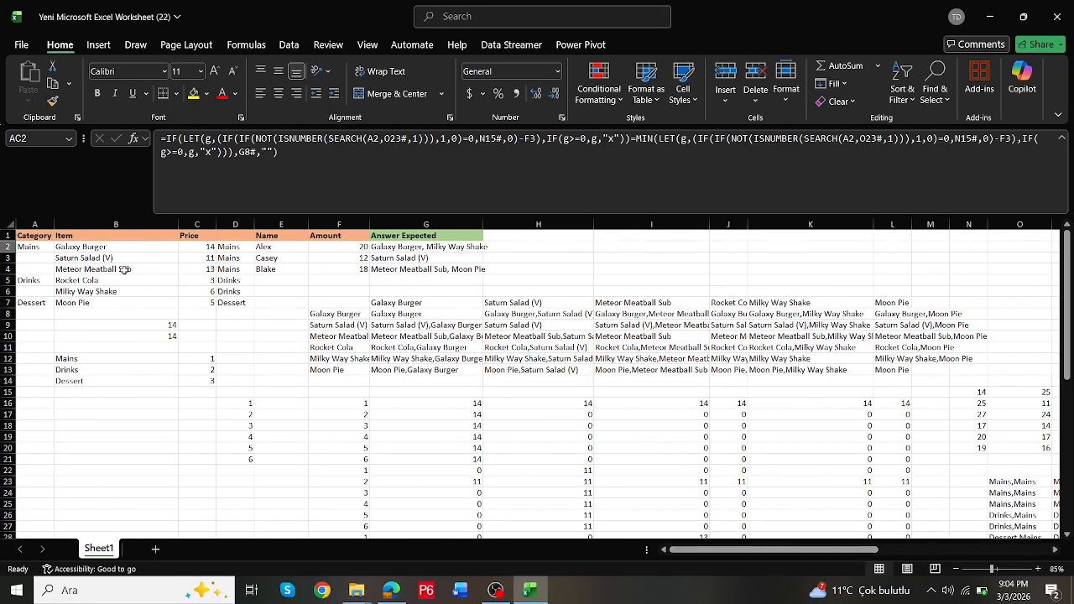
click(201, 268)
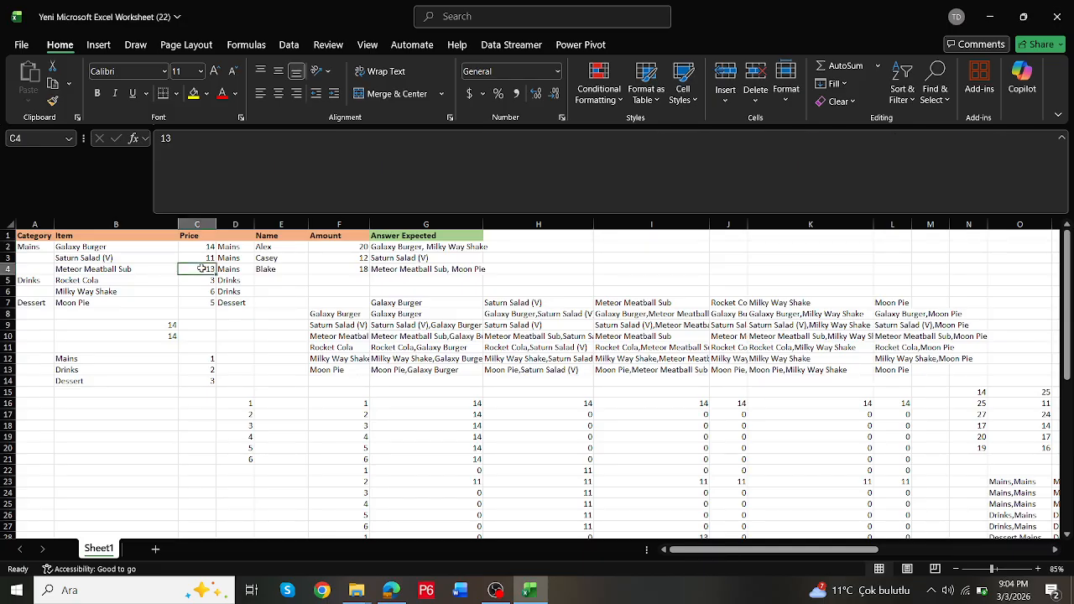
click(346, 257)
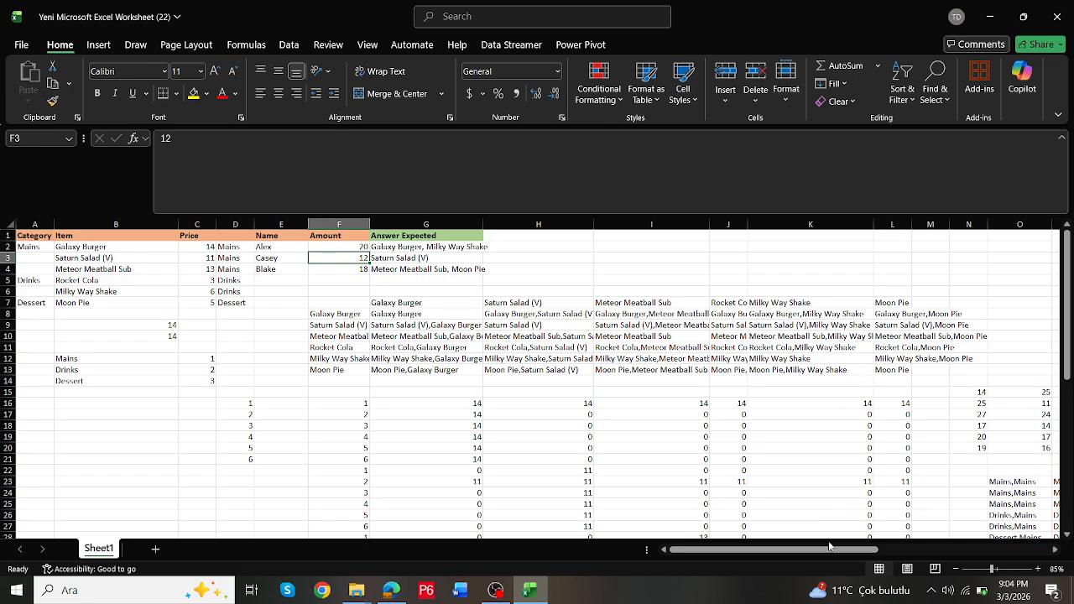
scroll(831, 549, right, 5)
click(864, 258)
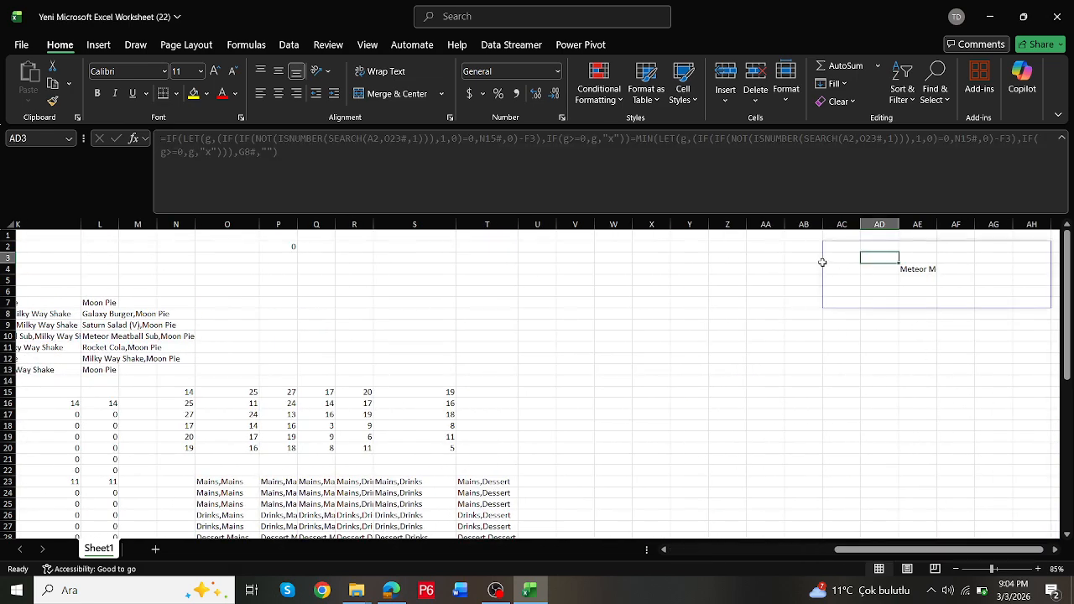
Step: Strip the outer IF and its G8#,"" arguments from the AC2 formula, leaving only the comparison of the LET grid with its MIN
click(827, 249)
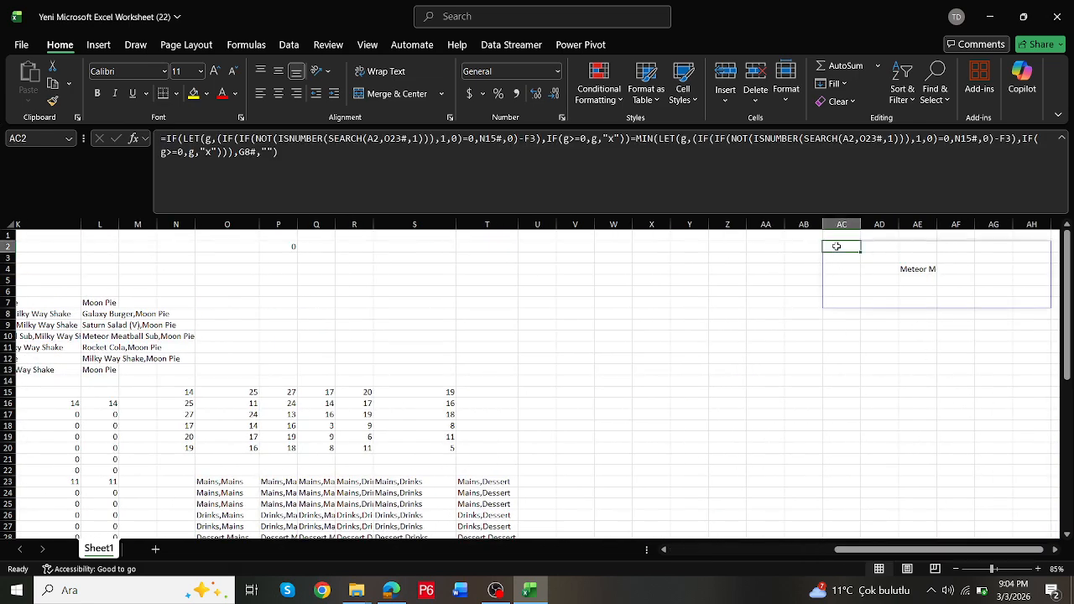
click(179, 138)
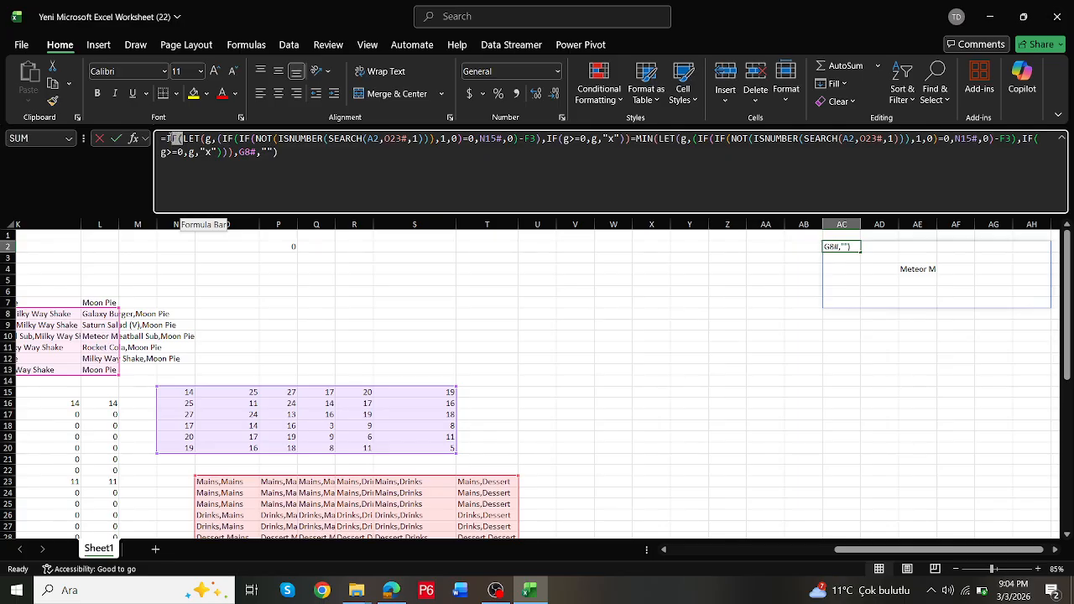
drag(172, 138, 167, 139)
key(Delete)
key(Delete)
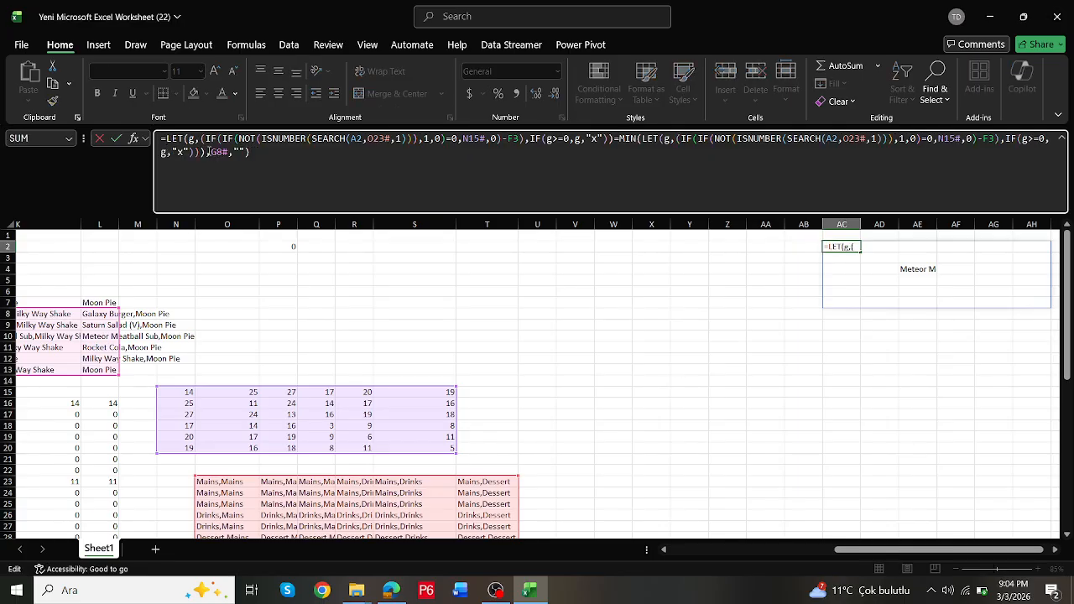
click(289, 159)
key(BackSpace)
key(BackSpace)
key(BackSpace)
key(BackSpace)
key(BackSpace)
key(BackSpace)
key(BackSpace)
key(BackSpace)
key(BackSpace)
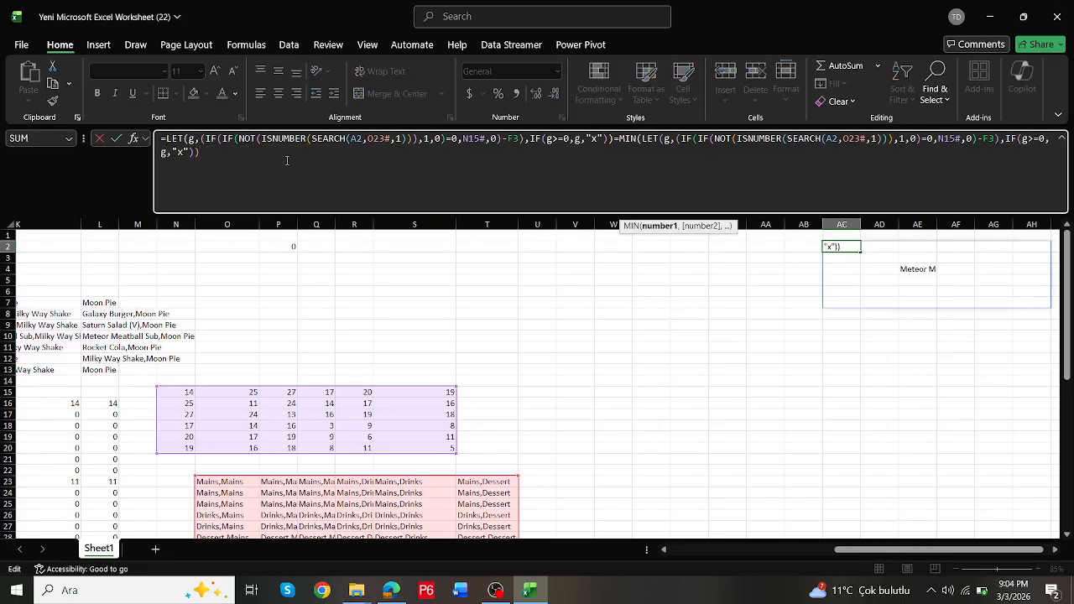
text())
key(ctrl+Return)
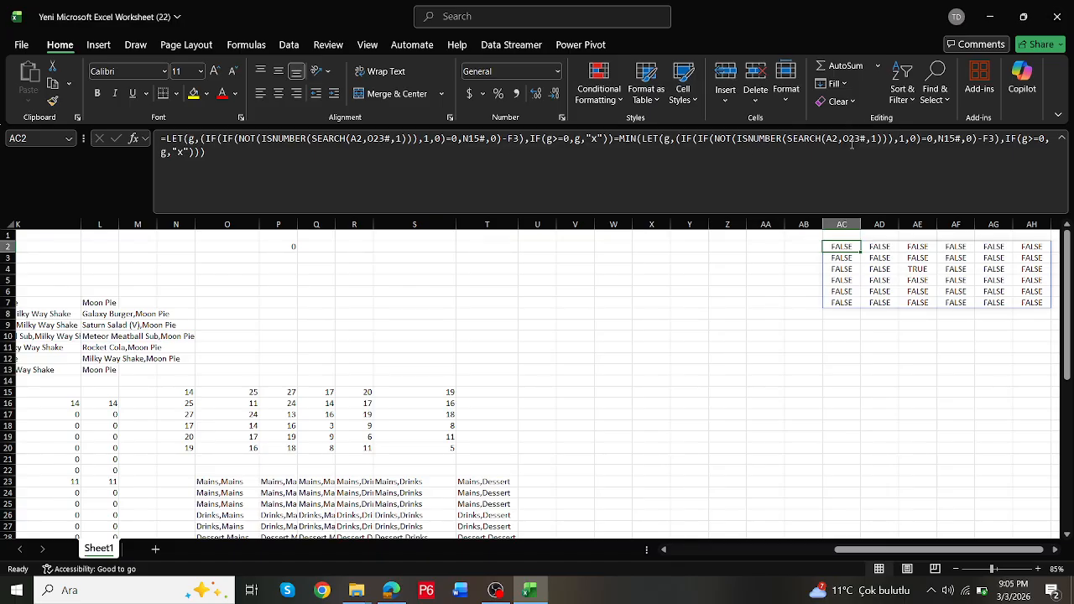
Step: Copy the MIN(LET(...)) part of the AC2 formula into T2 as a separate formula
click(998, 138)
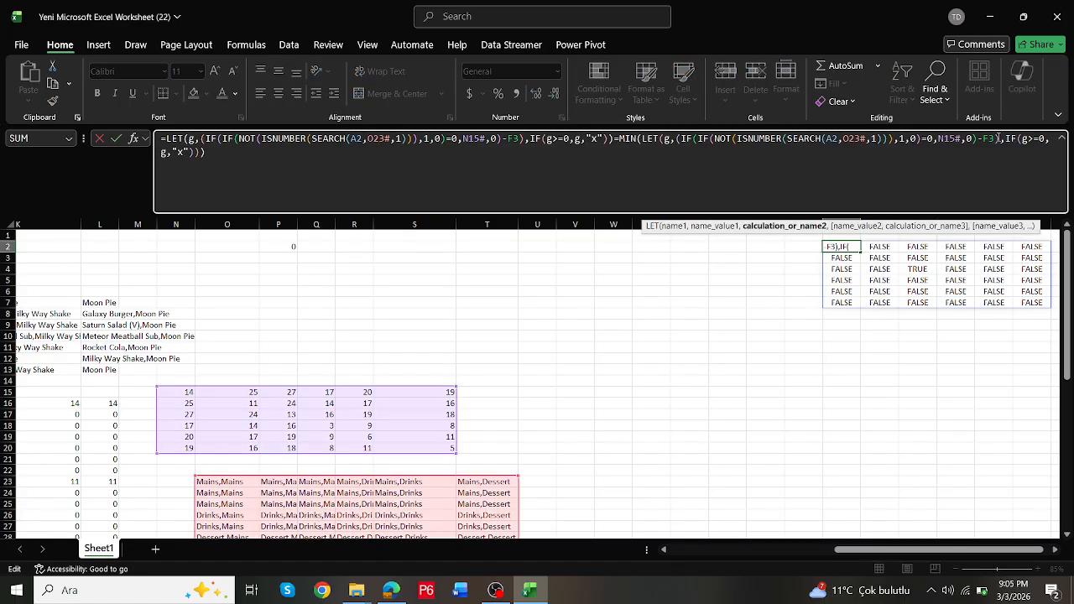
click(997, 138)
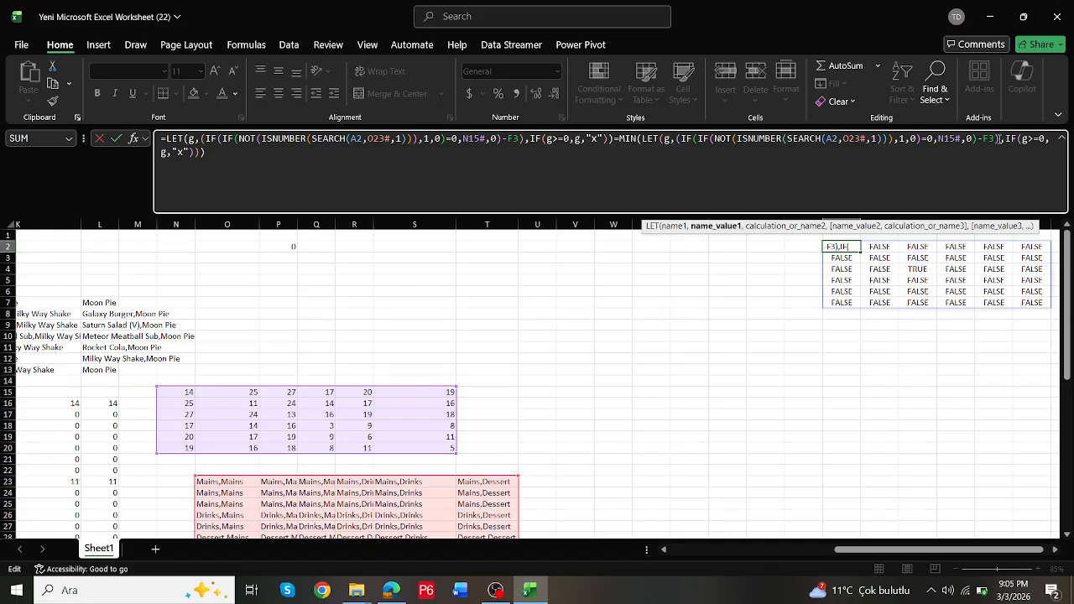
click(640, 138)
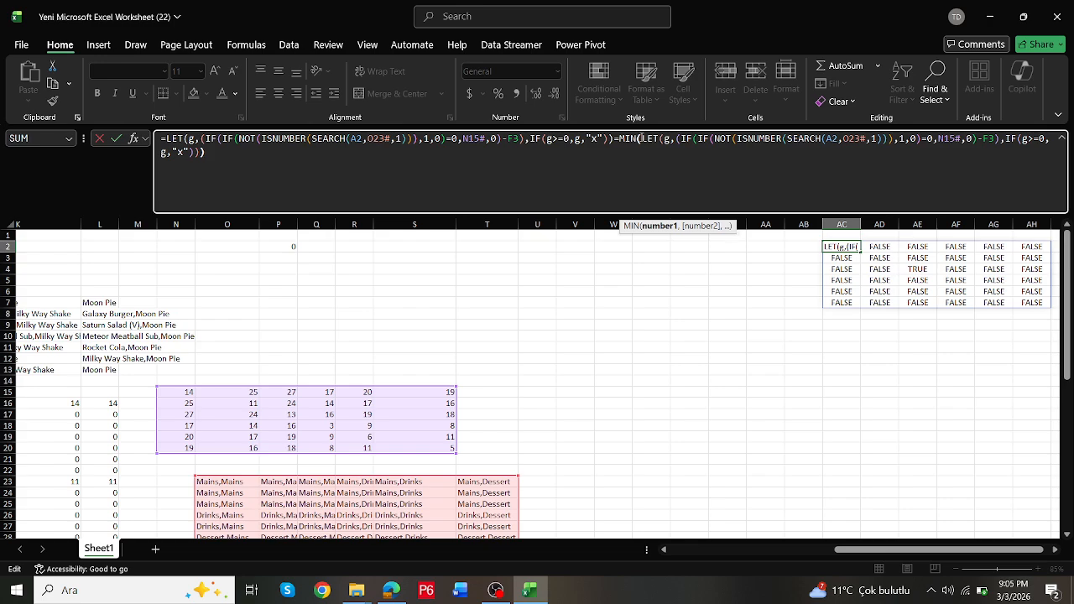
click(630, 137)
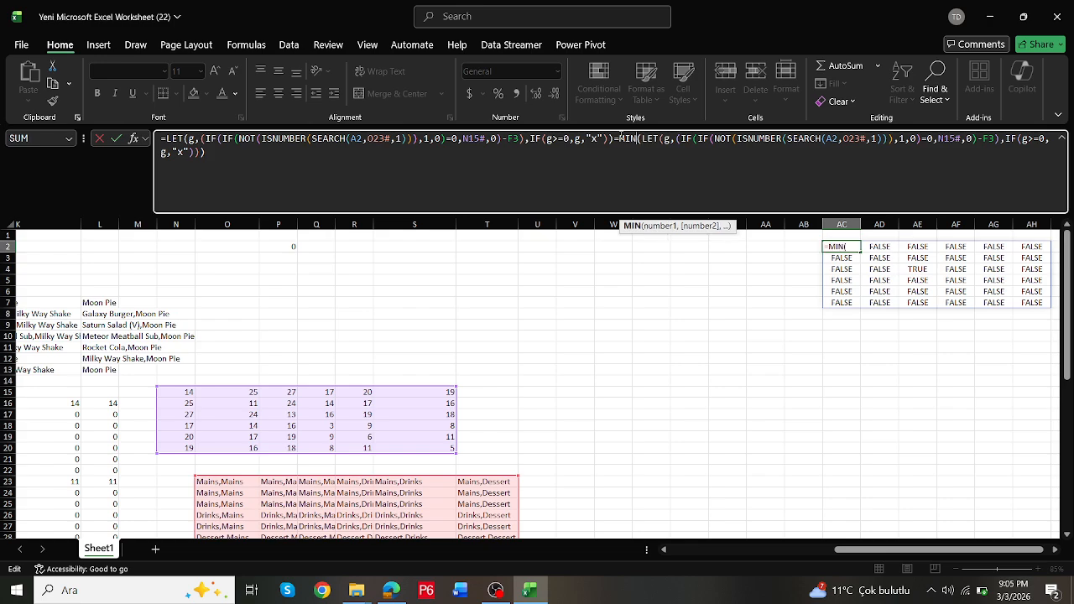
drag(620, 138, 633, 165)
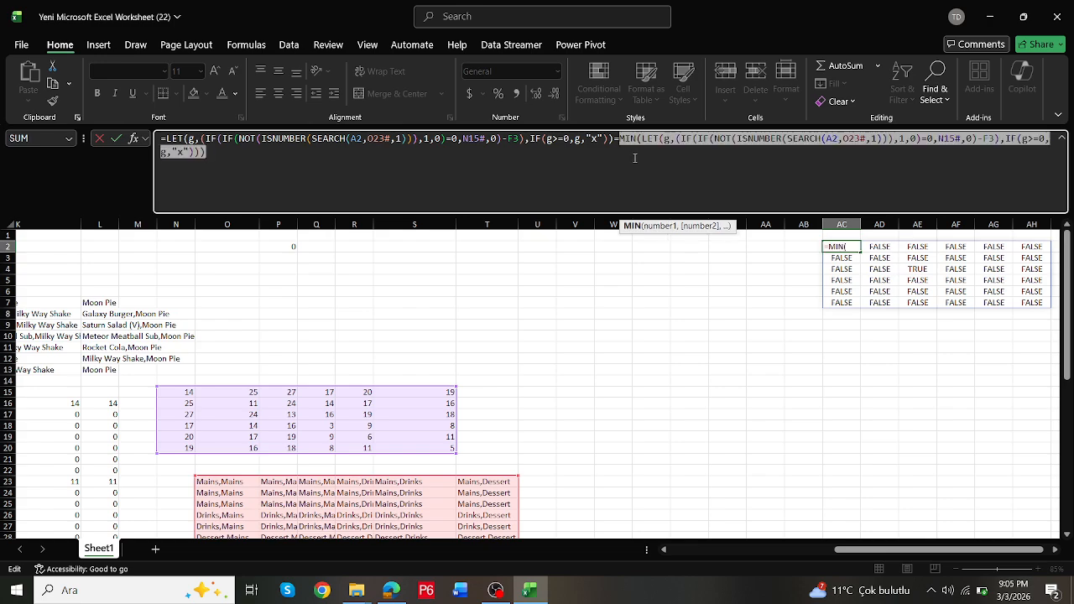
key(ctrl+c)
key(Escape)
click(506, 246)
text(=)
key(ctrl+v)
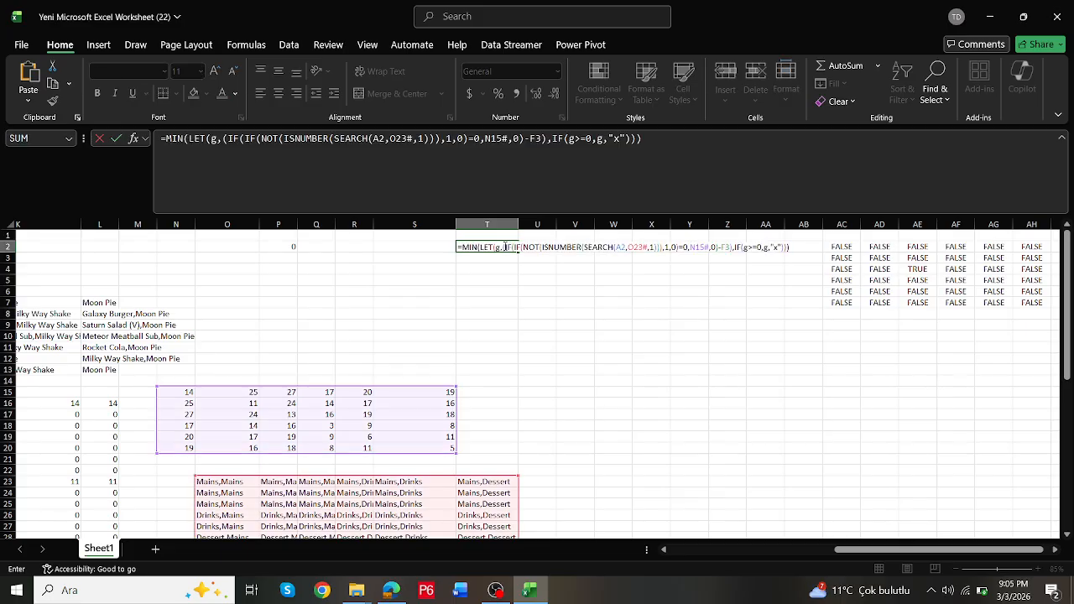
key(ctrl+Return)
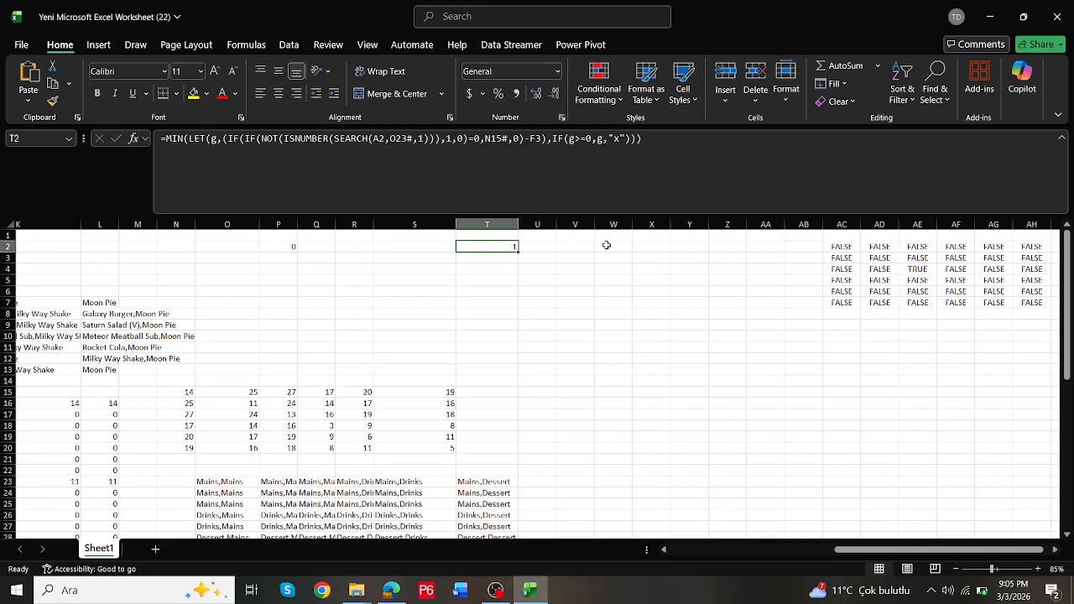
Step: Copy the LET expression before the equals comparison in AC2 into X10 so the difference grid spills there
click(836, 246)
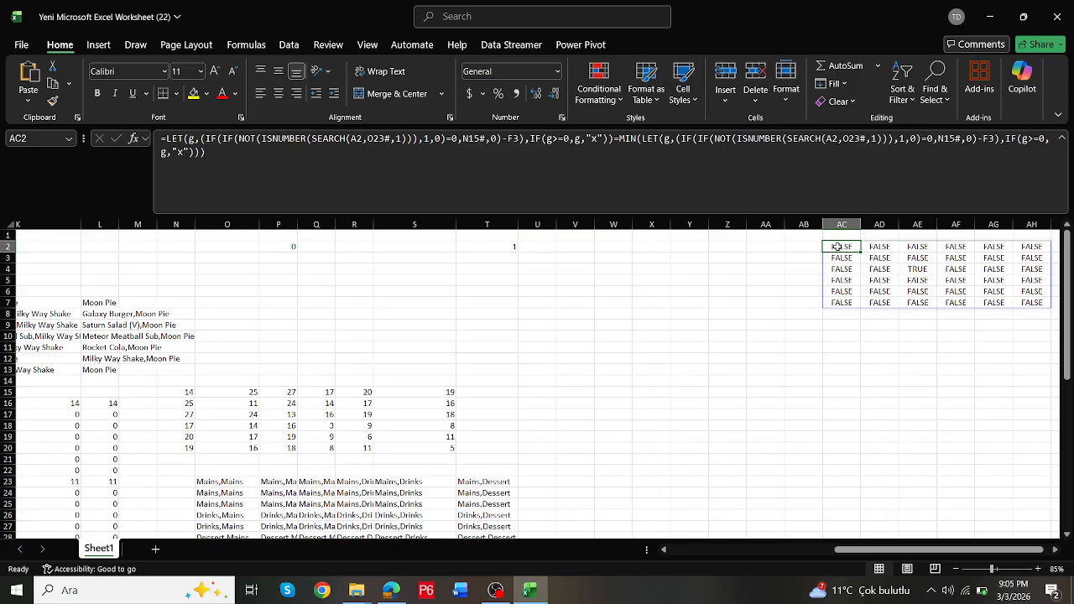
drag(618, 139, 128, 143)
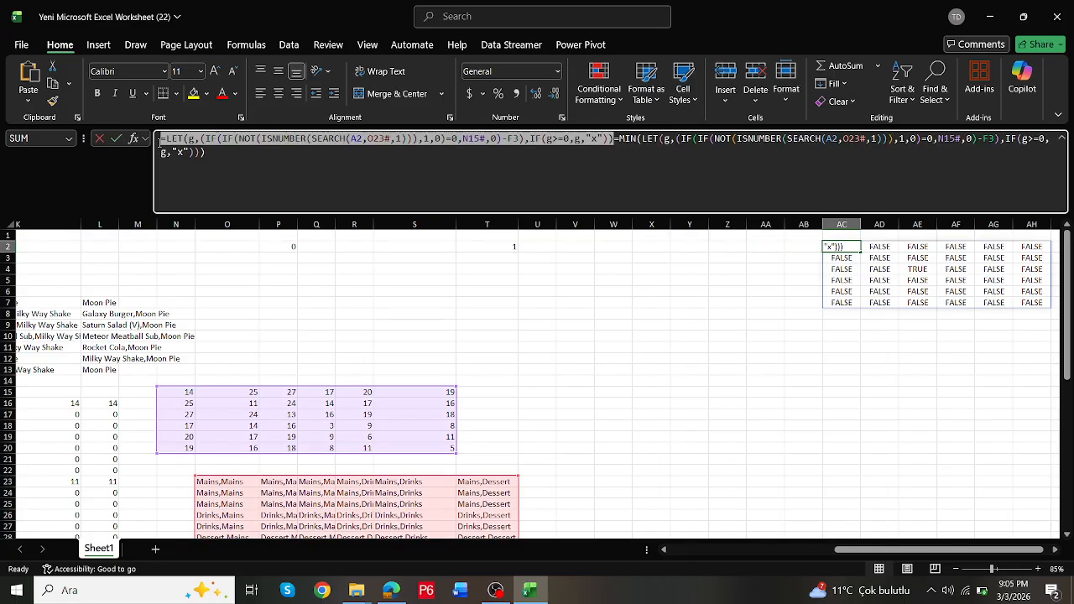
key(Escape)
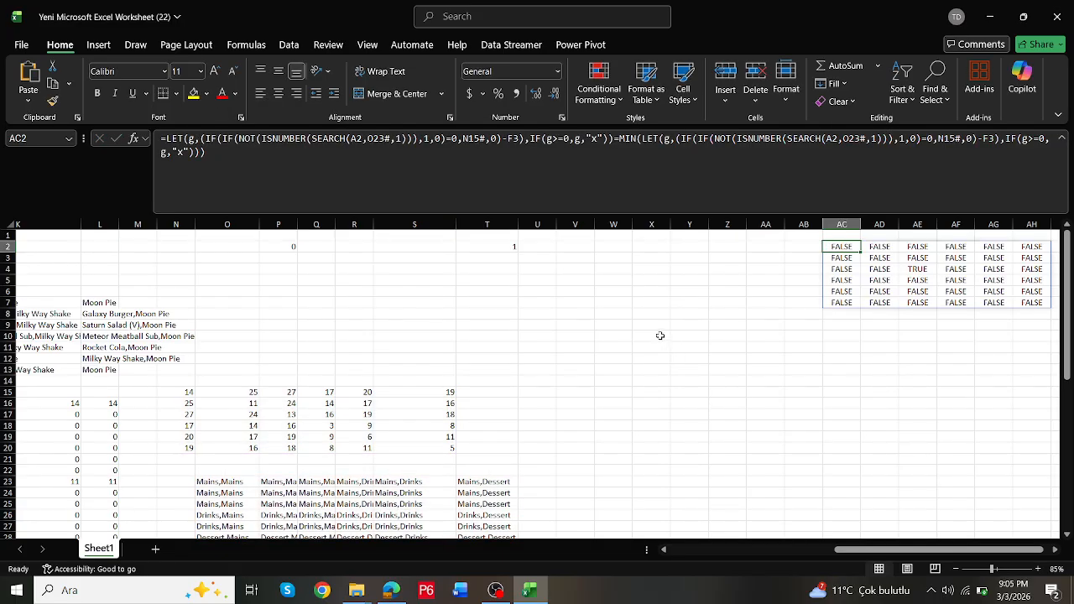
double_click(660, 336)
key(ctrl+v)
key(Return)
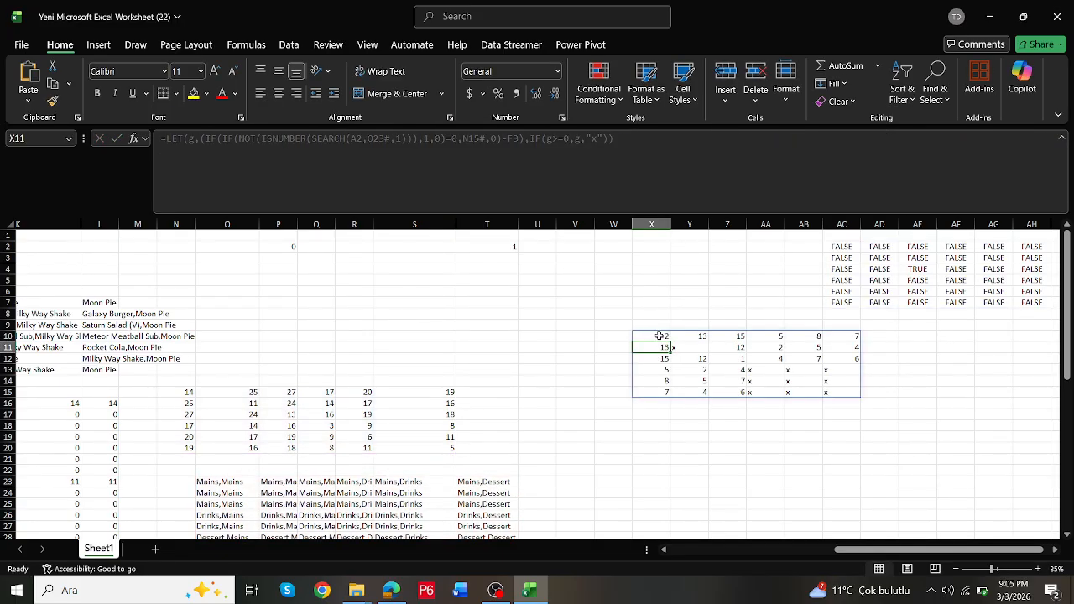
click(663, 335)
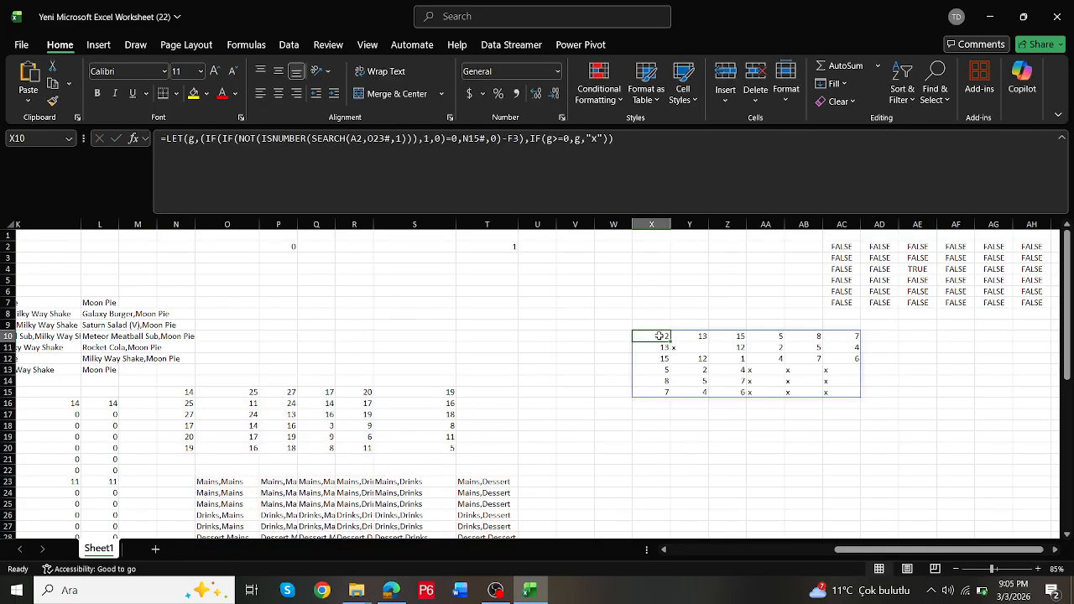
Step: Compare the difference at Z12 with the matching menu pair in I10, and examine which cells the X10 formula references
click(734, 357)
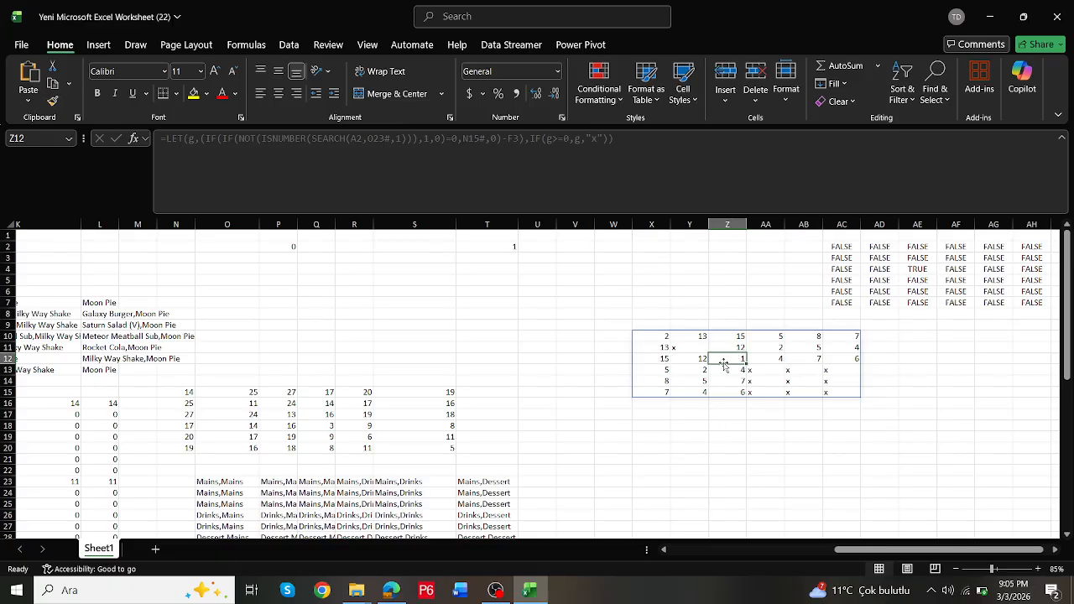
drag(852, 550, 731, 550)
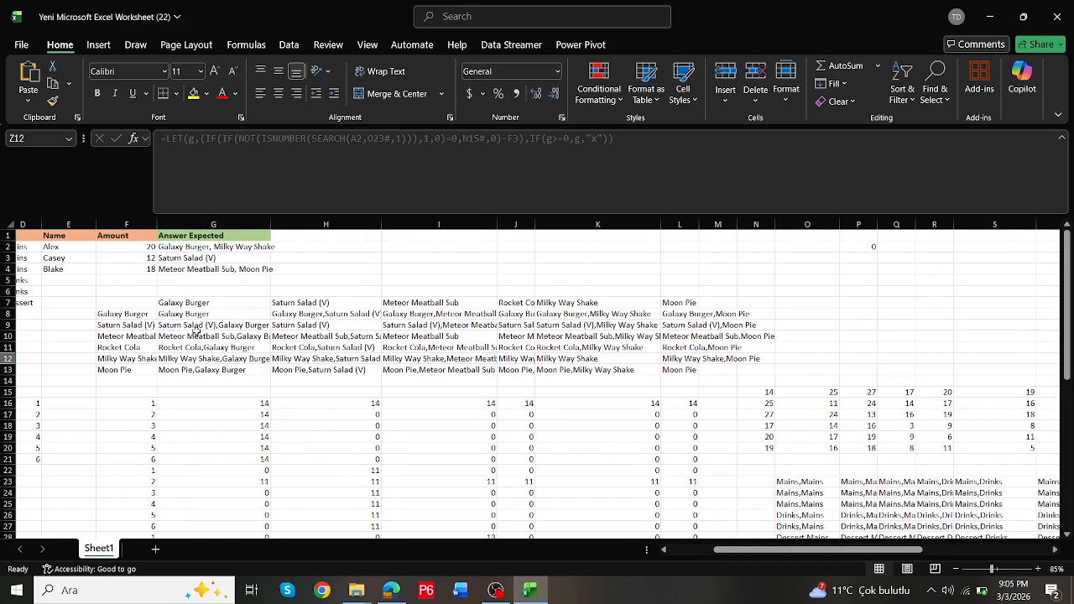
drag(192, 336, 395, 336)
click(404, 337)
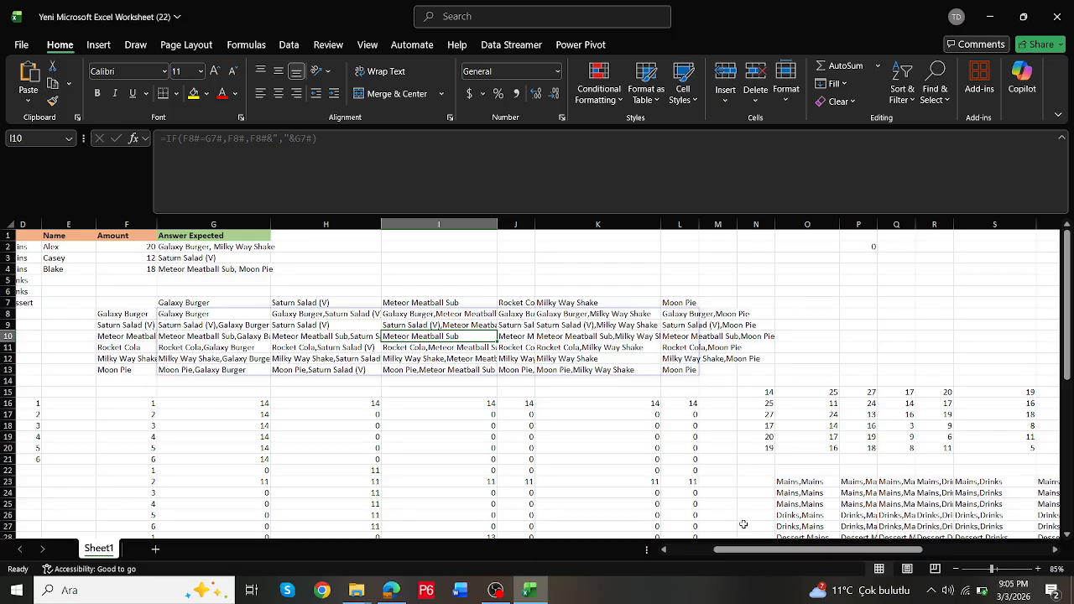
drag(736, 550, 844, 550)
click(711, 357)
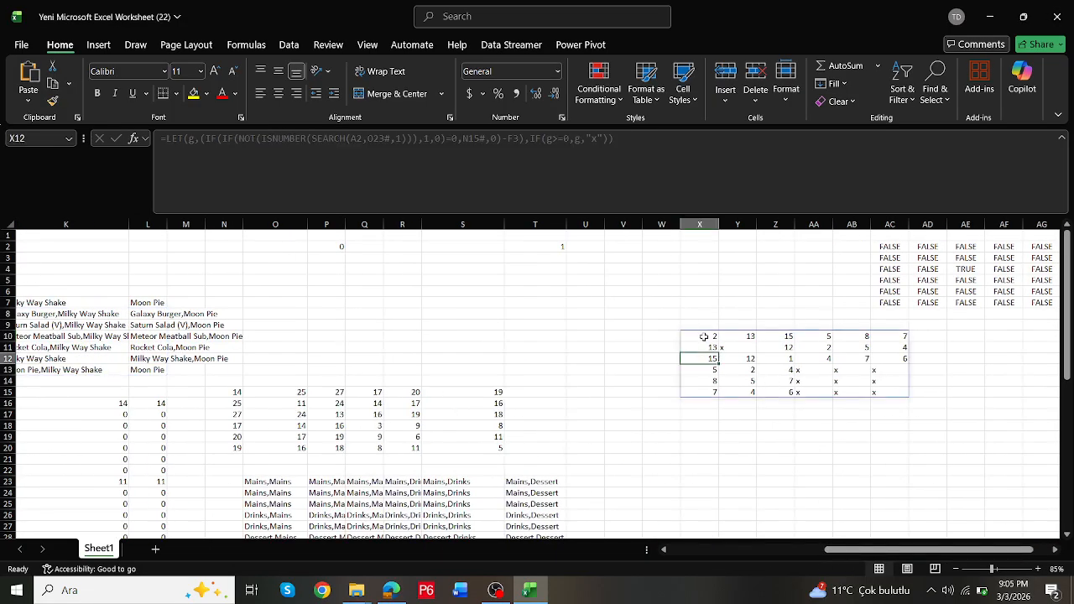
double_click(704, 336)
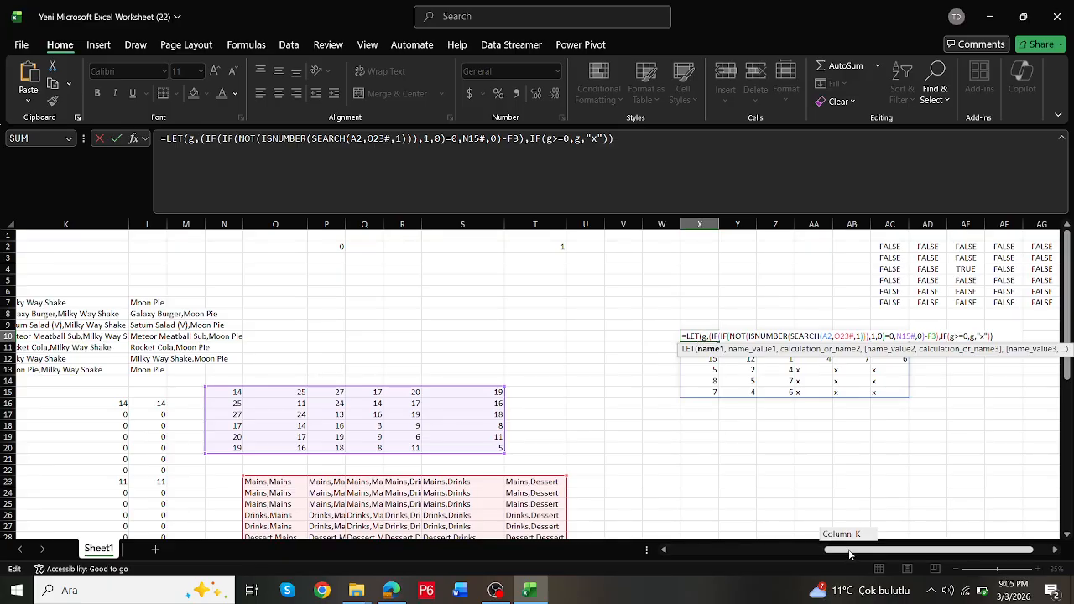
drag(849, 553, 681, 546)
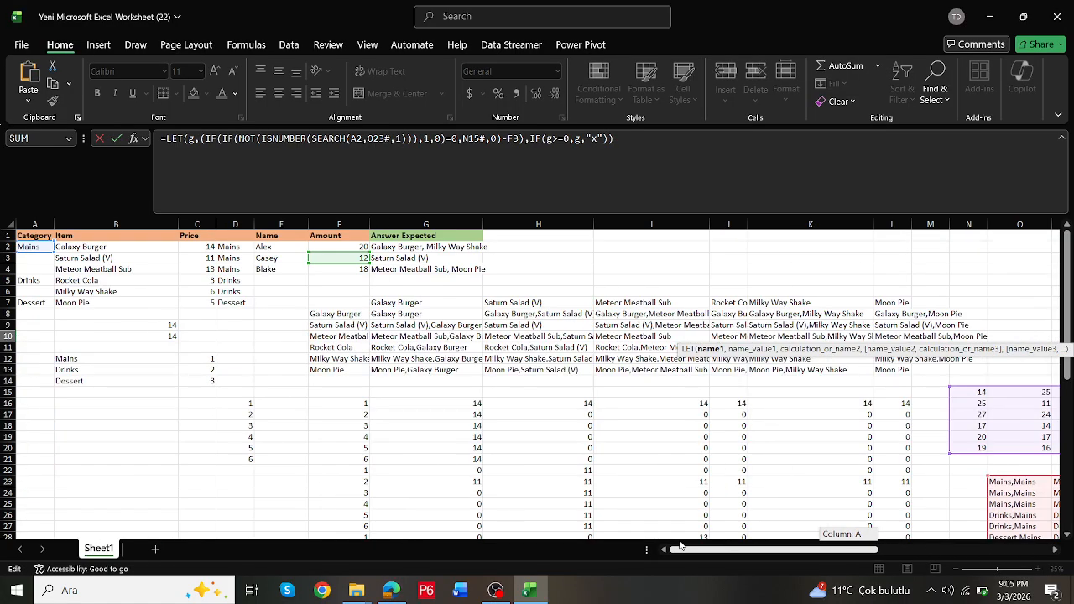
drag(680, 546, 840, 511)
key(ctrl+Return)
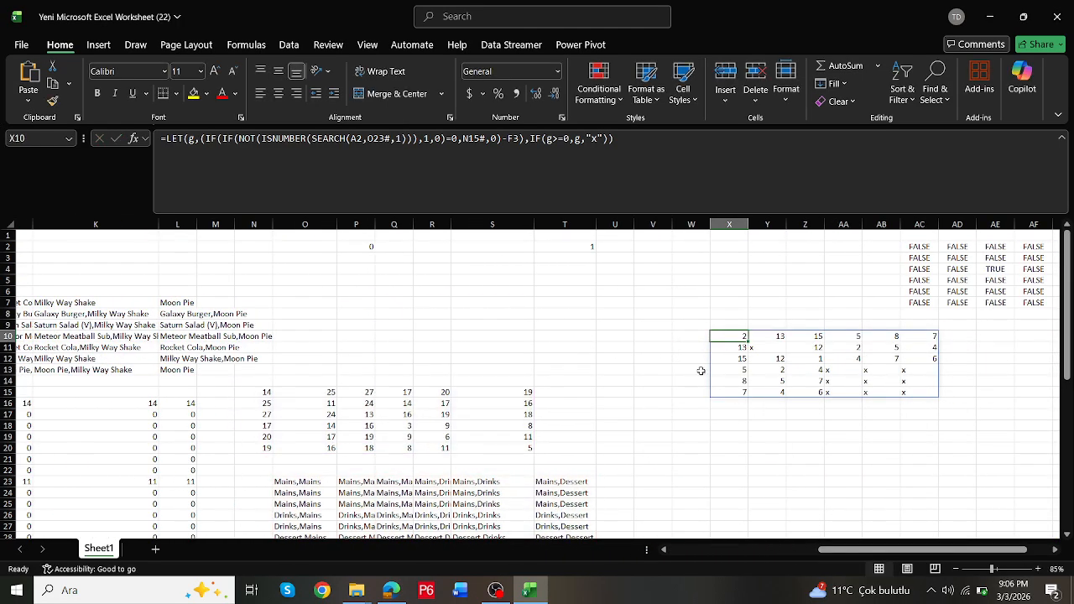
Step: Copy the inner IF expression of X10 without the -F3 subtraction into X18 and inspect its spilled value at Z20
click(520, 139)
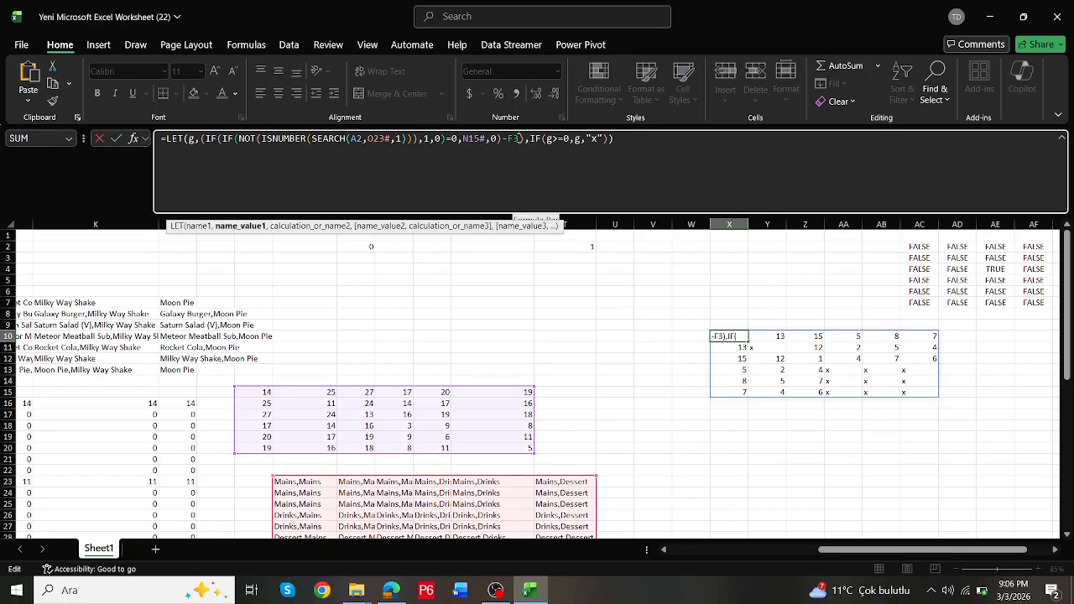
drag(835, 550, 723, 542)
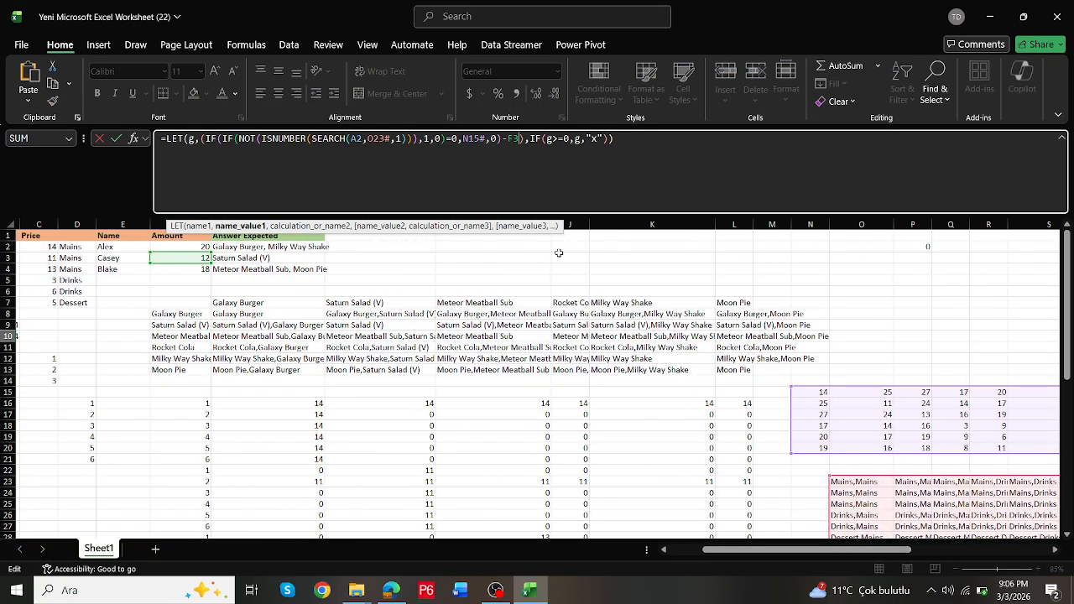
double_click(508, 139)
drag(503, 138, 213, 131)
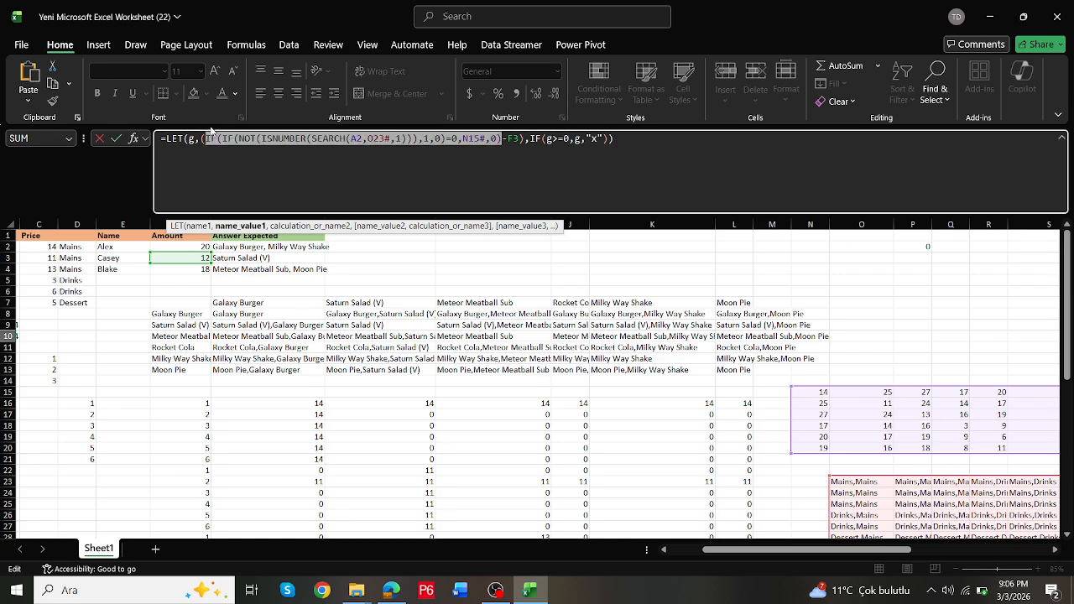
key(Escape)
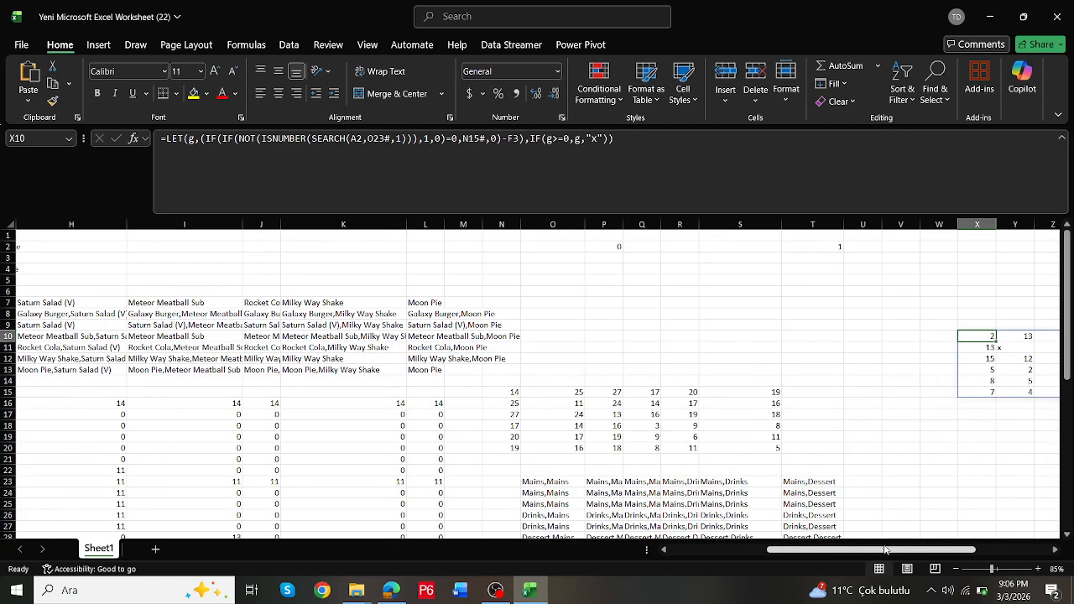
drag(886, 550, 947, 551)
double_click(690, 426)
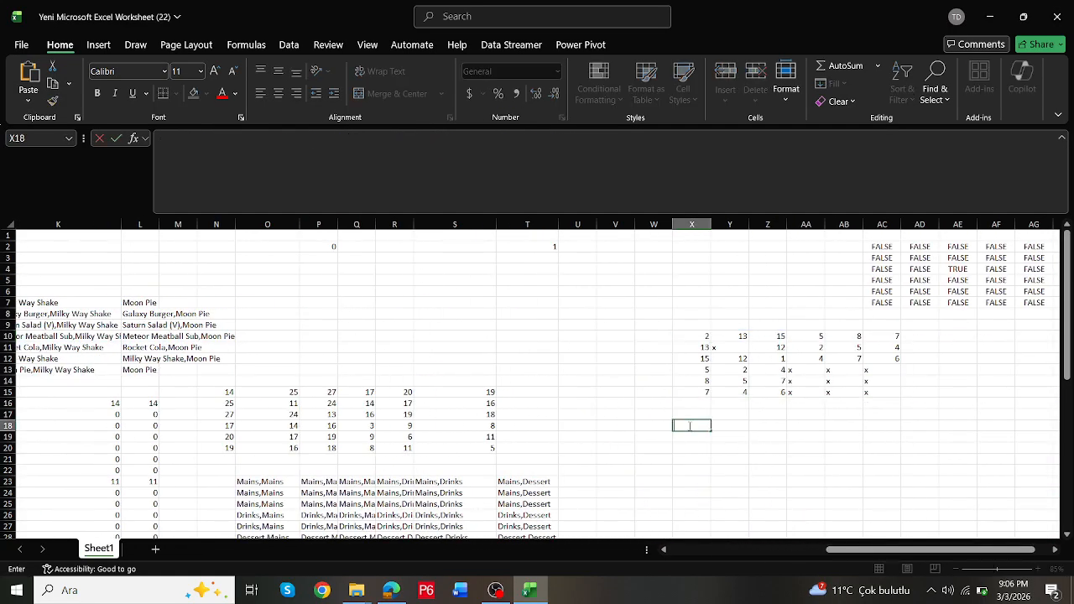
text(=IF(IF(NOT(ISNUMBER(SEARCH(A2,O23#,1))),1,0)=0,N15#,0))
key(Return)
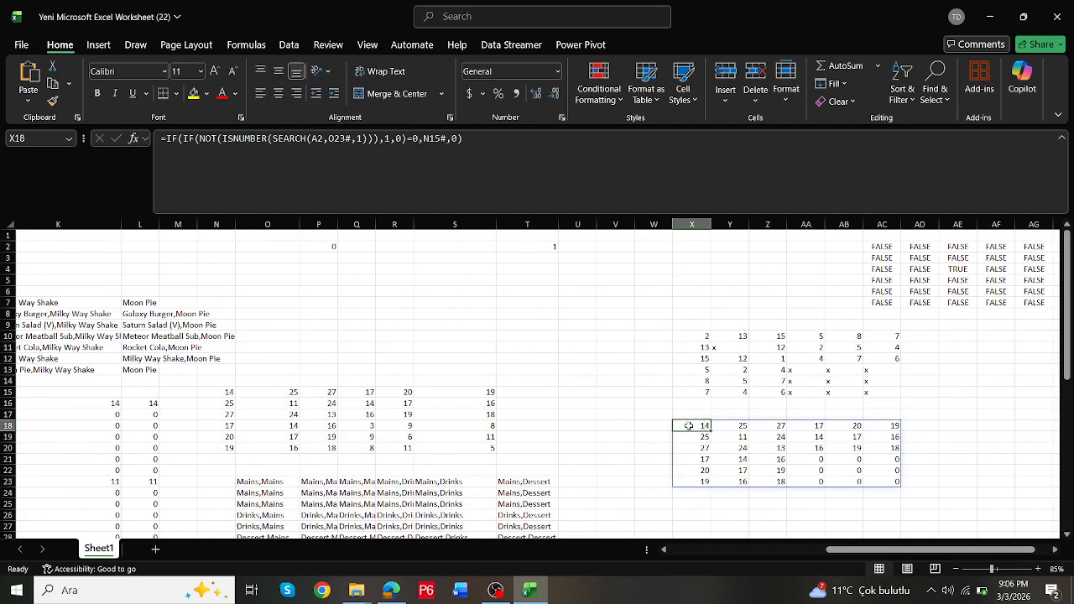
click(780, 448)
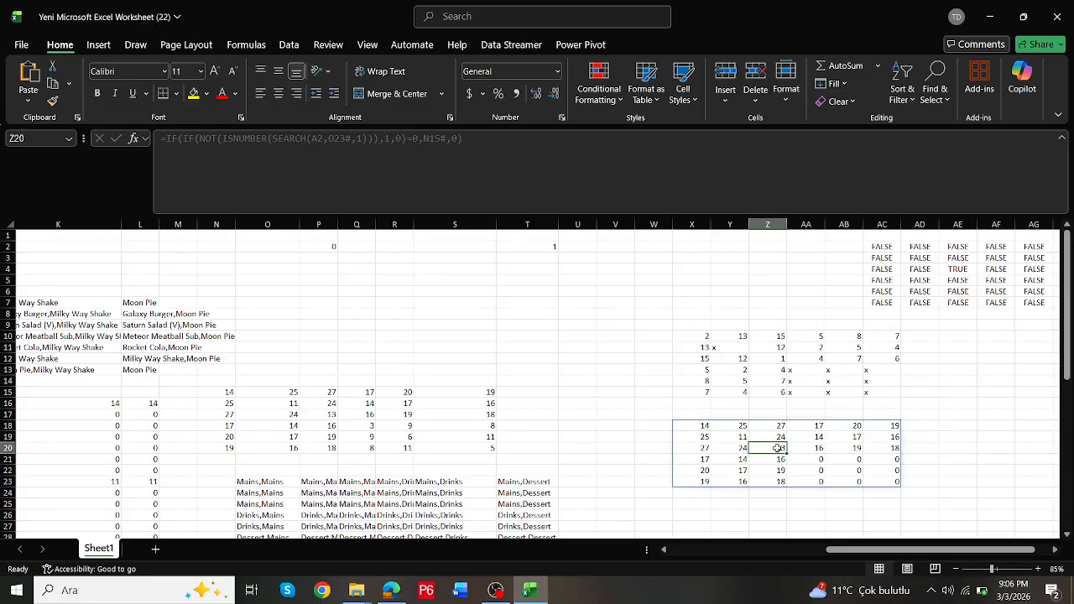
Step: Change the X18 formula to subtract the filtered pair-price grid from F3, using F3- before the outer IF
click(703, 426)
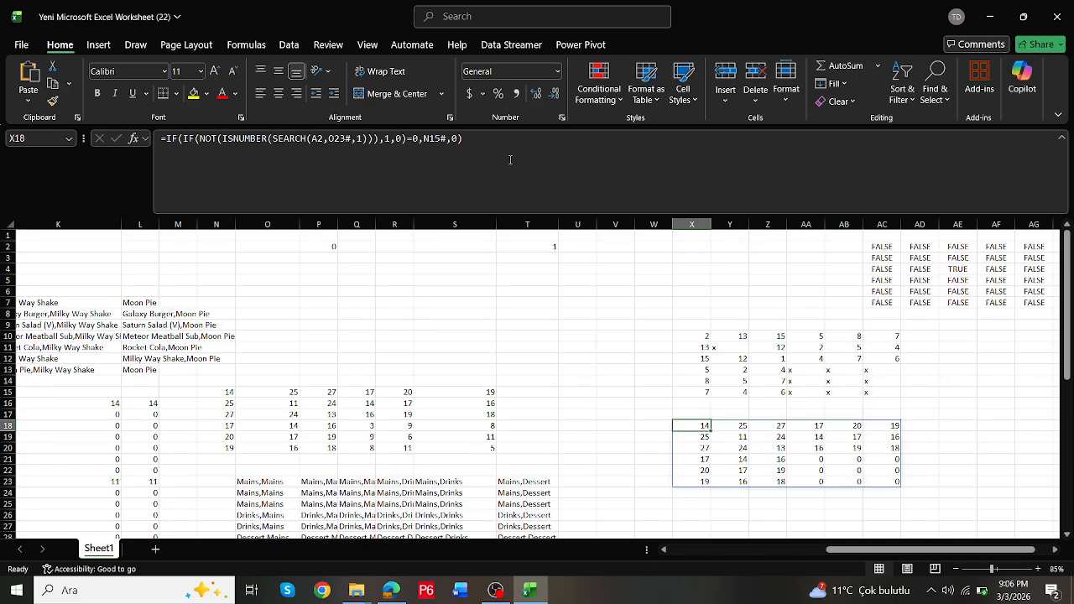
drag(843, 550, 697, 552)
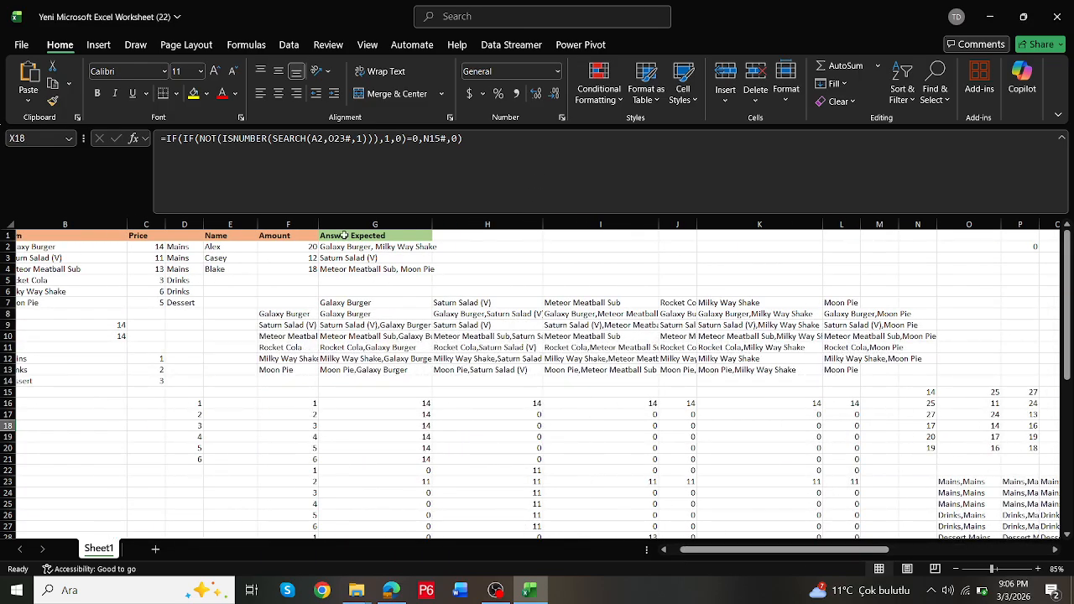
click(165, 138)
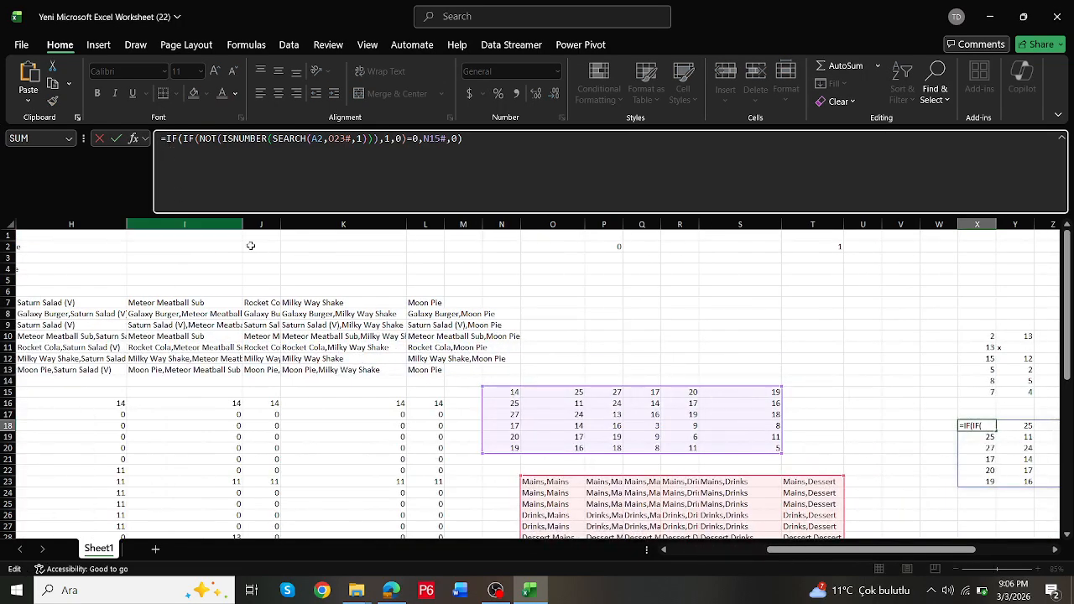
drag(827, 554, 723, 554)
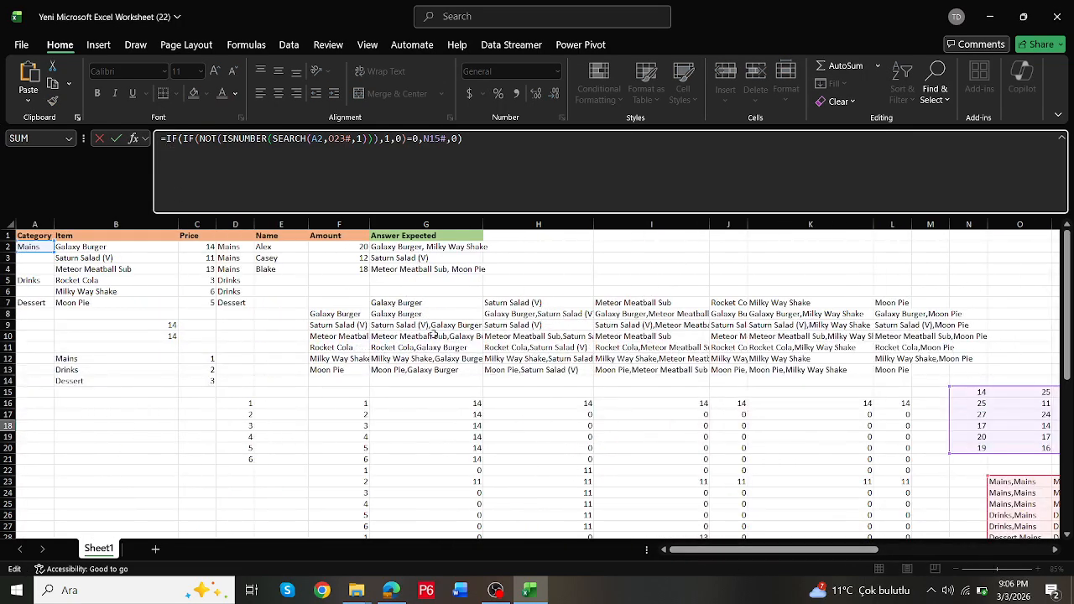
click(345, 260)
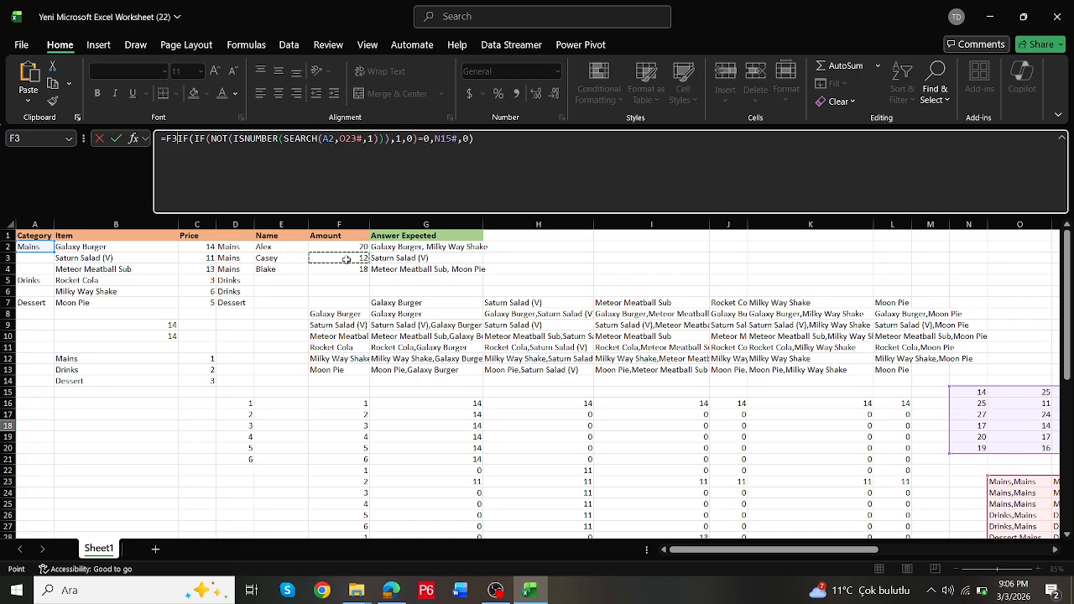
text(-)
key(Return)
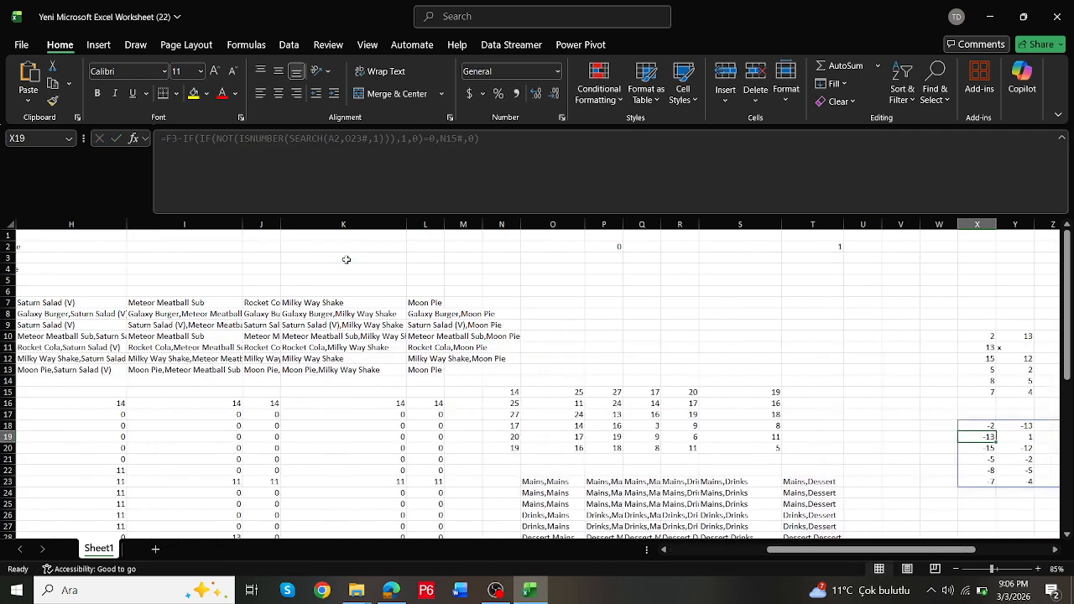
drag(906, 554, 925, 517)
click(931, 438)
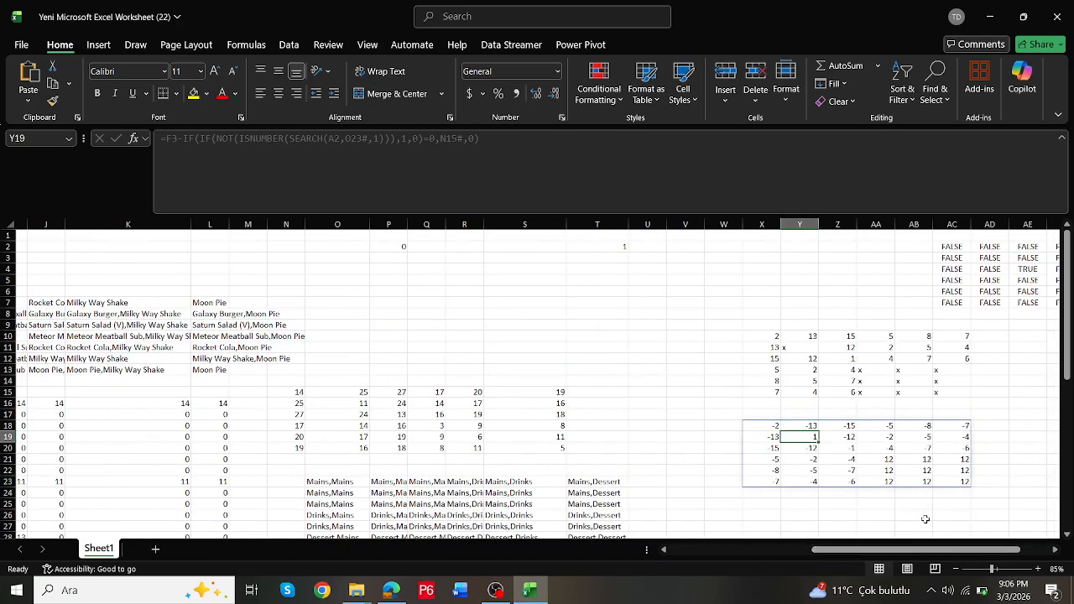
click(769, 427)
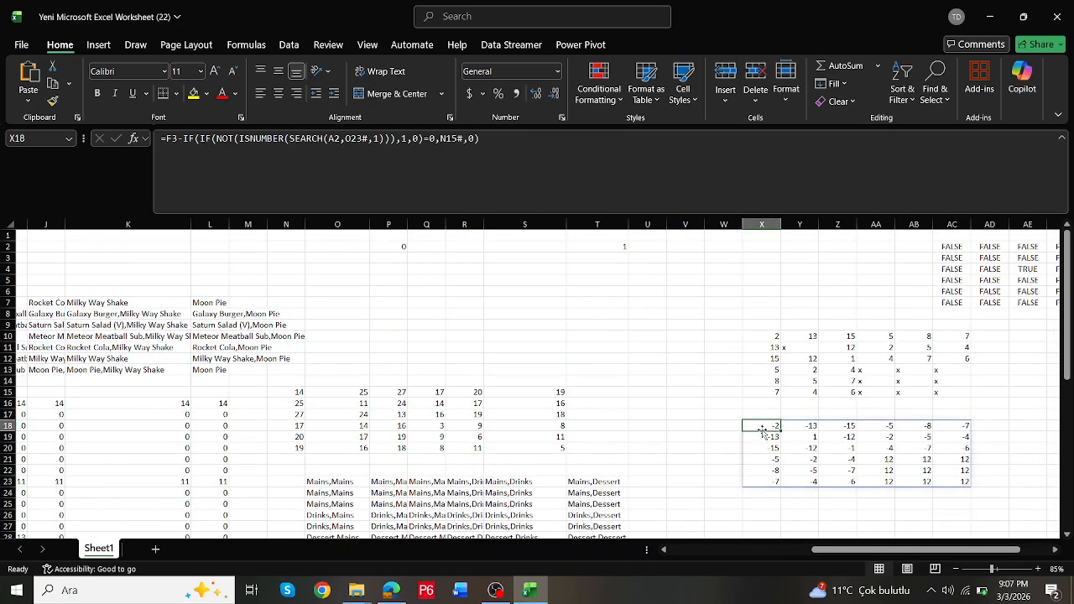
double_click(766, 425)
key(Escape)
click(493, 140)
text(=)
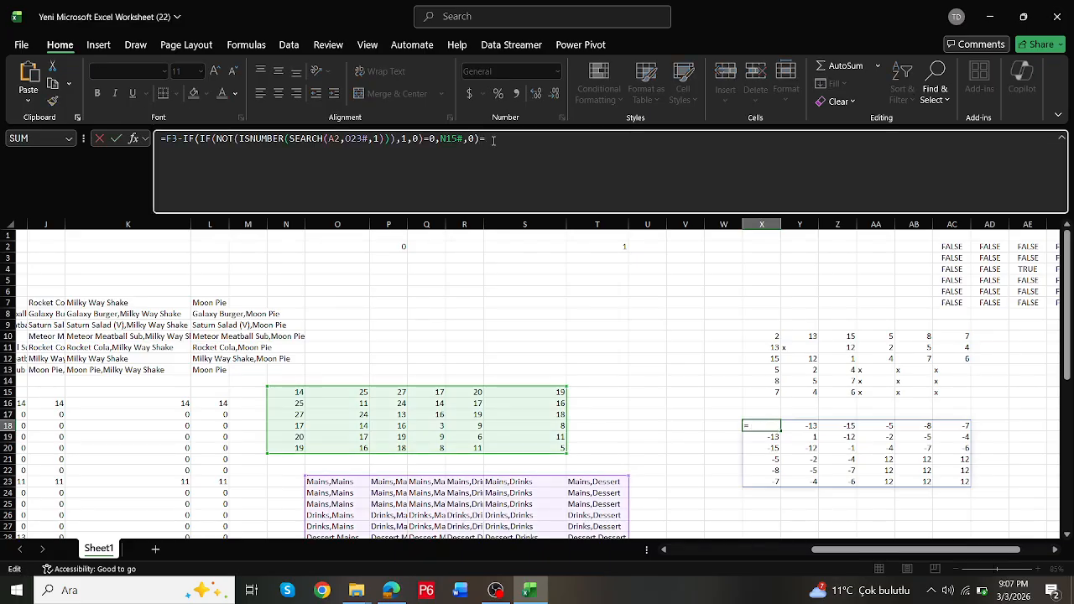
text(min()
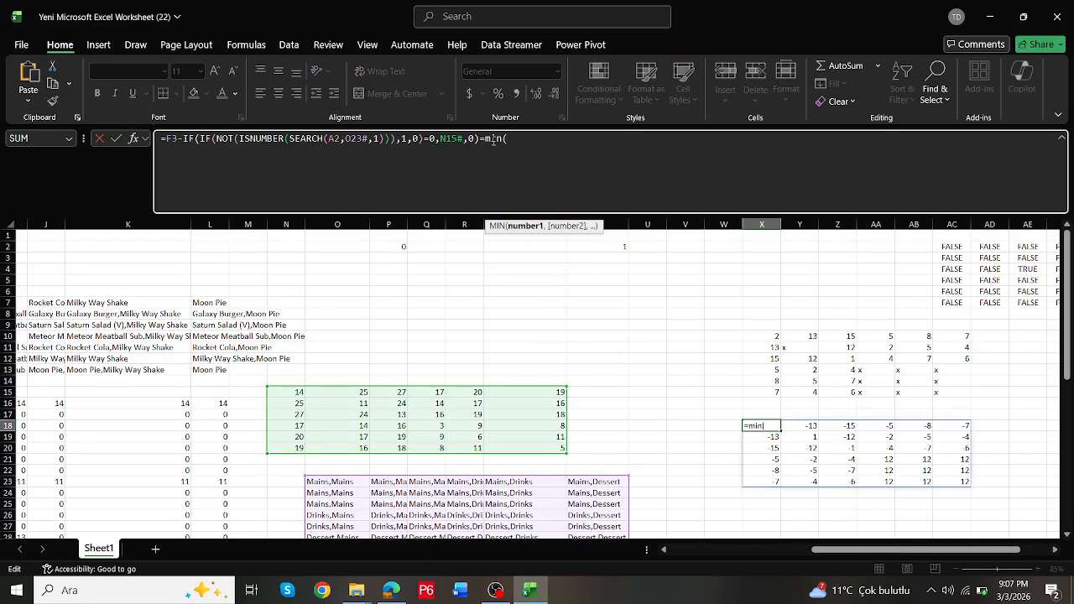
drag(479, 138, 208, 112)
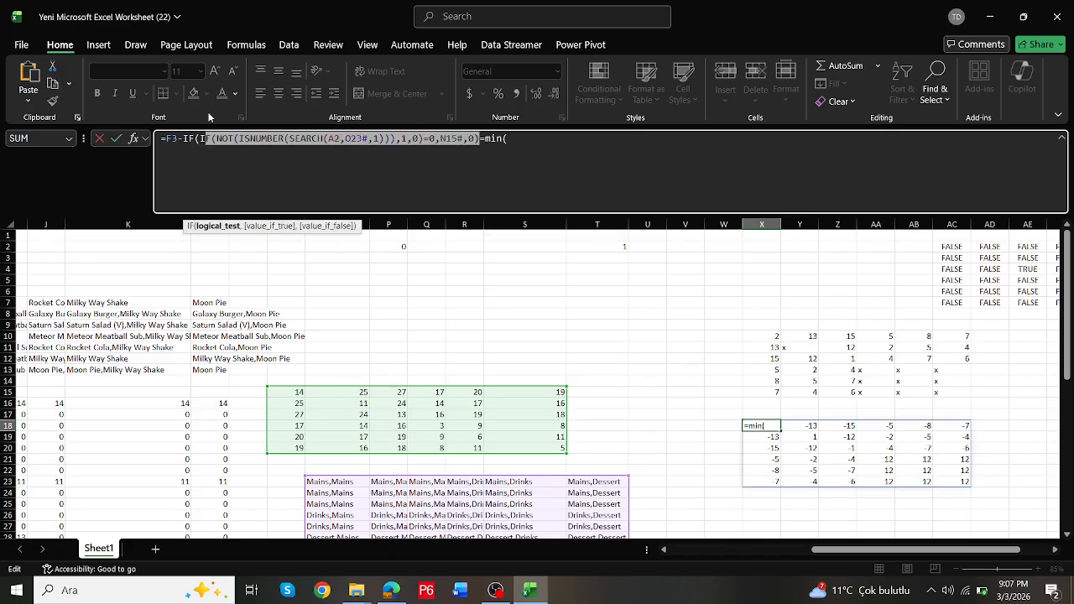
key(Escape)
click(494, 144)
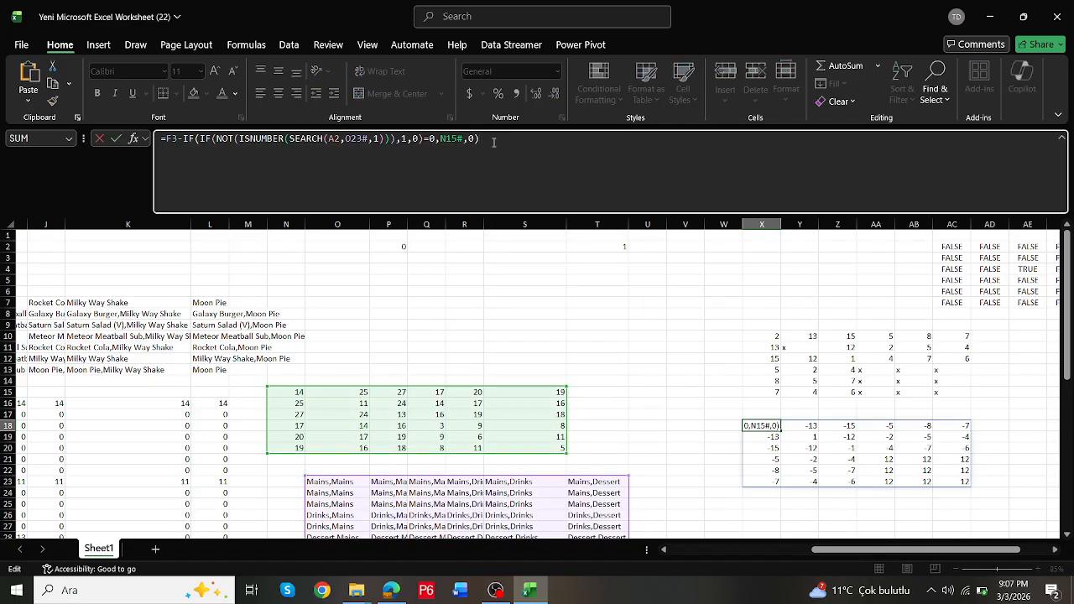
key(Escape)
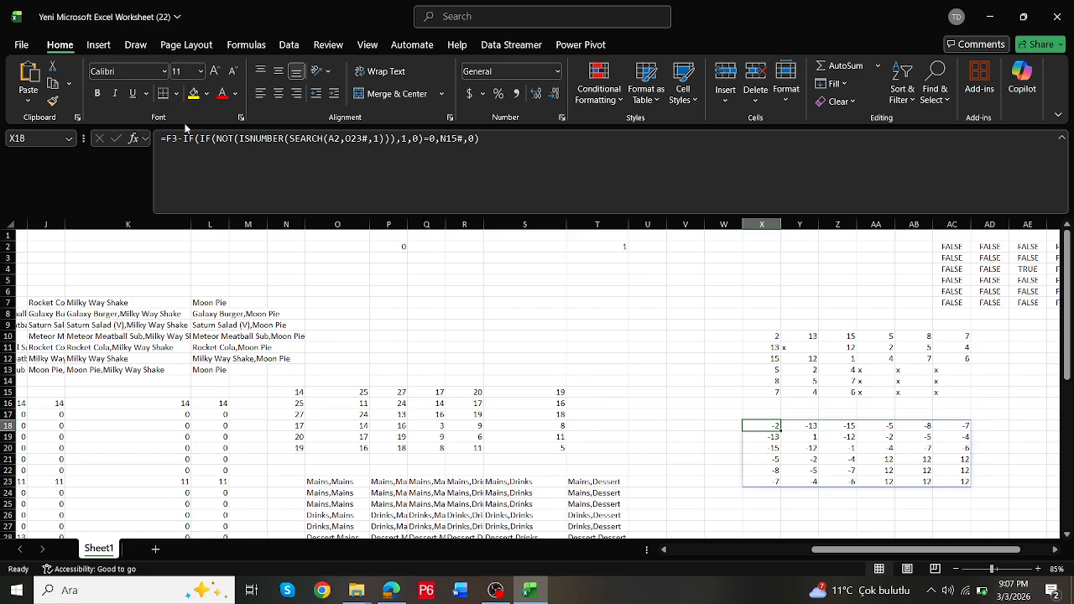
click(168, 138)
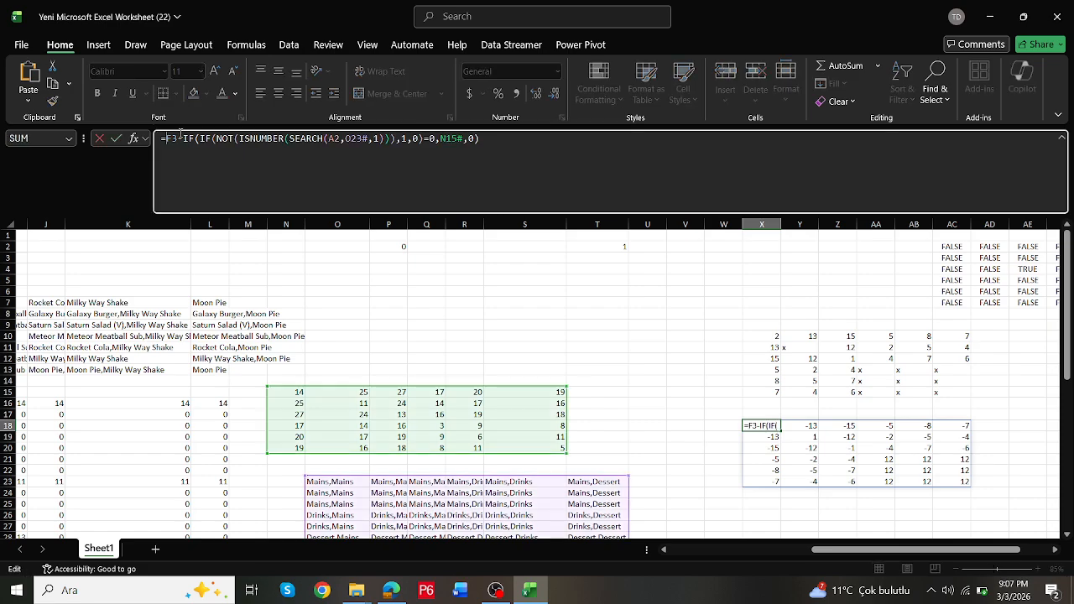
text(()
click(526, 146)
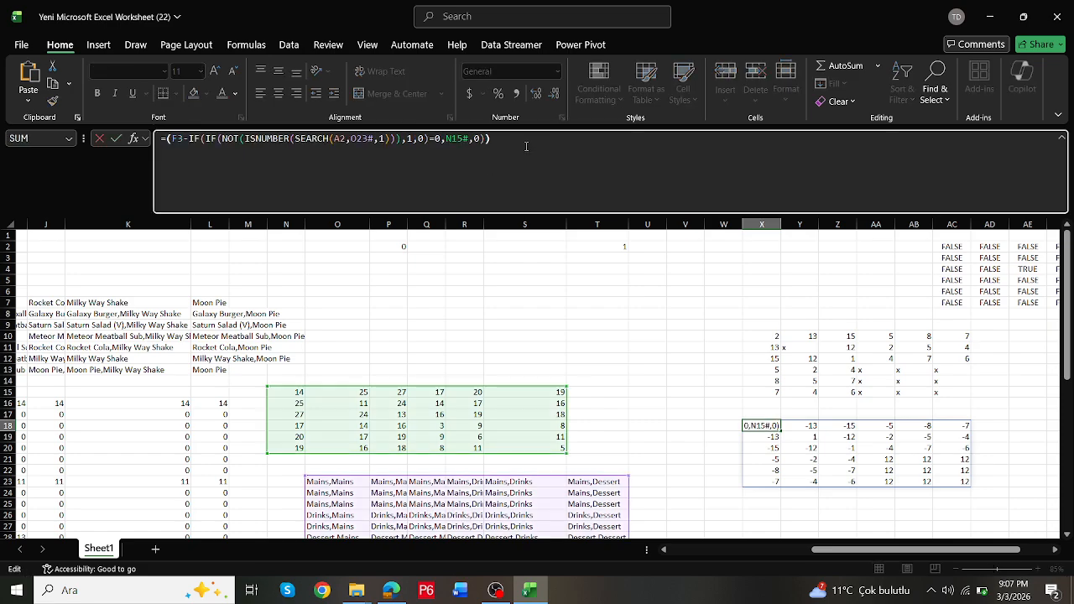
text(>0)
key(Escape)
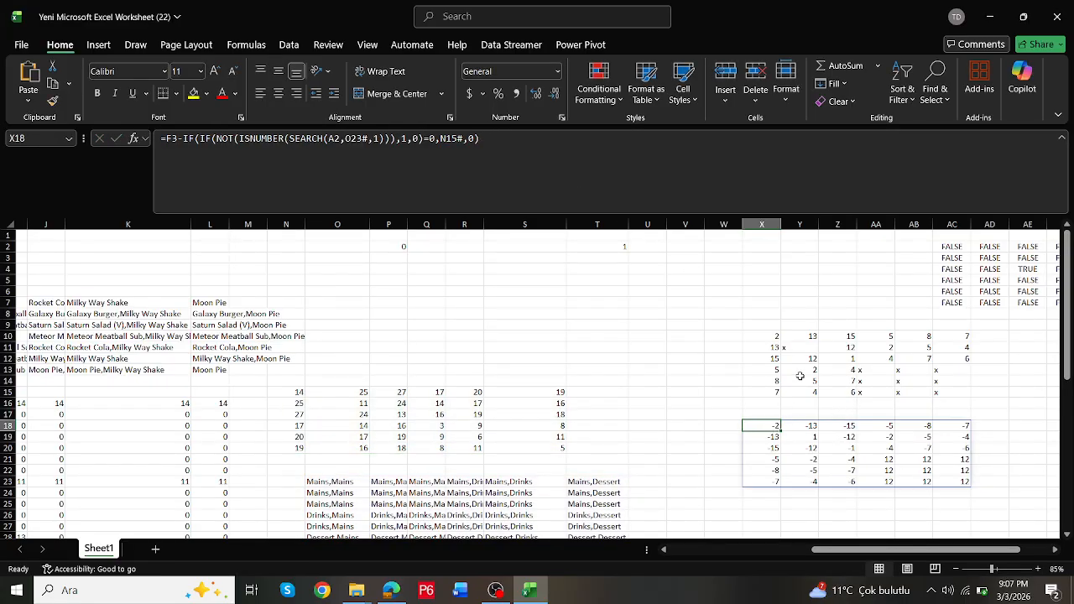
Step: Examine the LET formula in X10, its referenced ranges and its g>=0 test against the spilled differences in X18
click(774, 336)
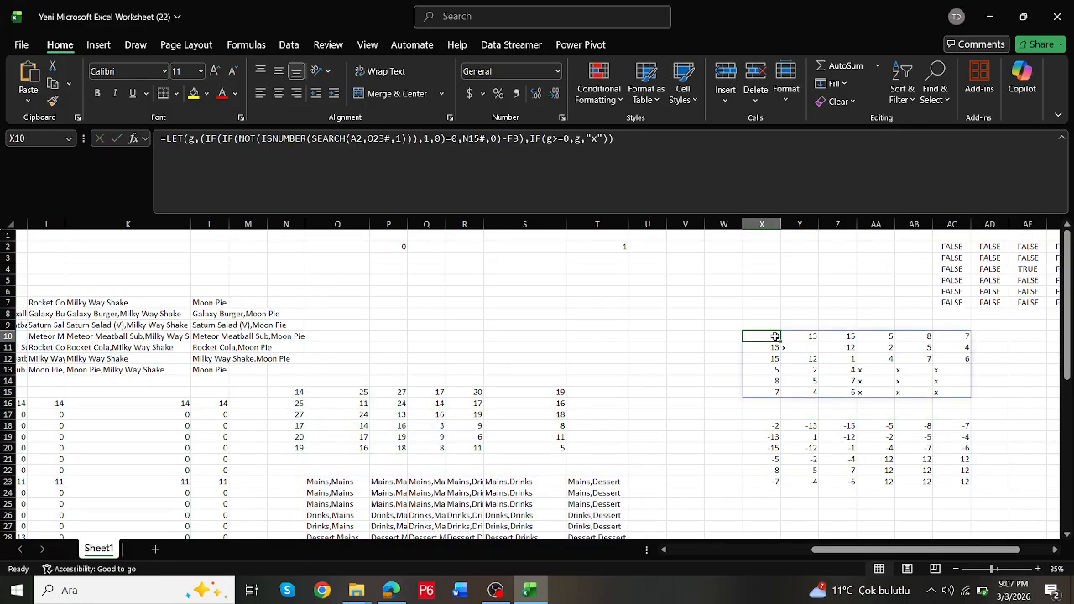
double_click(774, 336)
key(Escape)
click(791, 351)
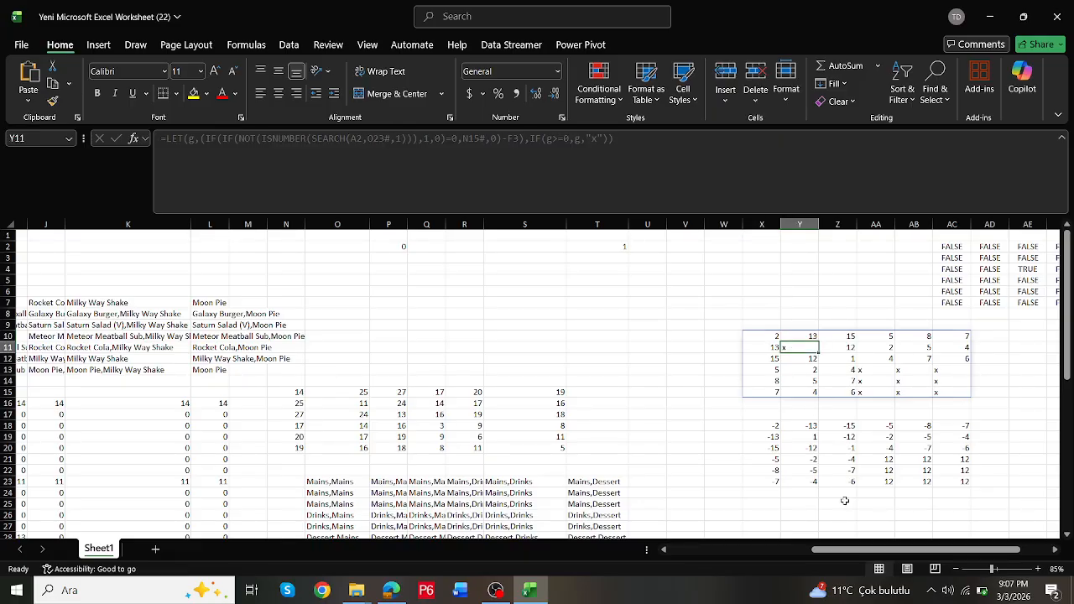
drag(843, 554, 686, 566)
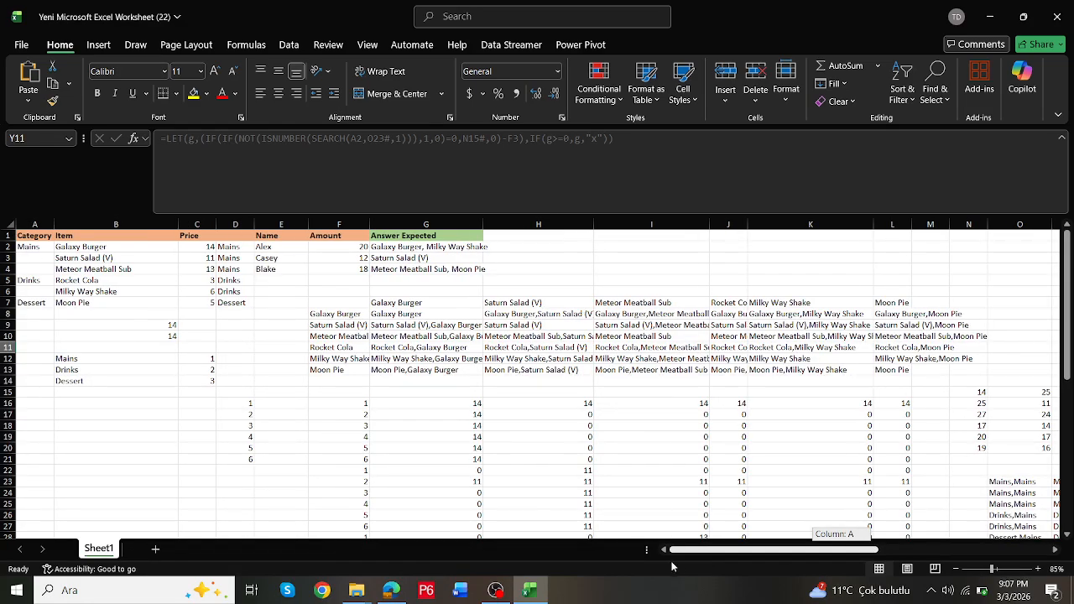
drag(672, 566, 844, 542)
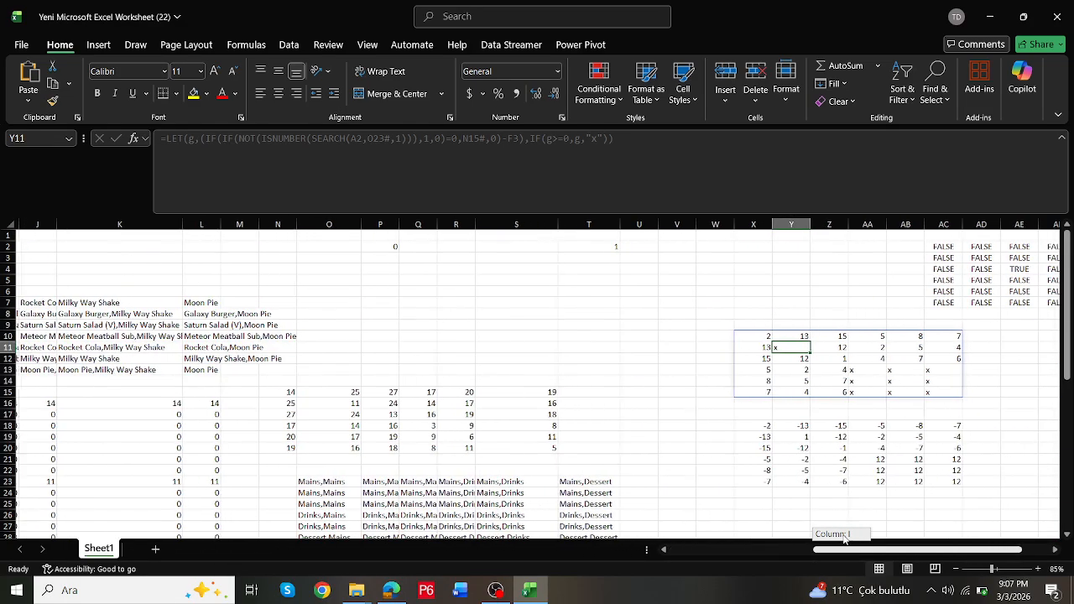
click(766, 337)
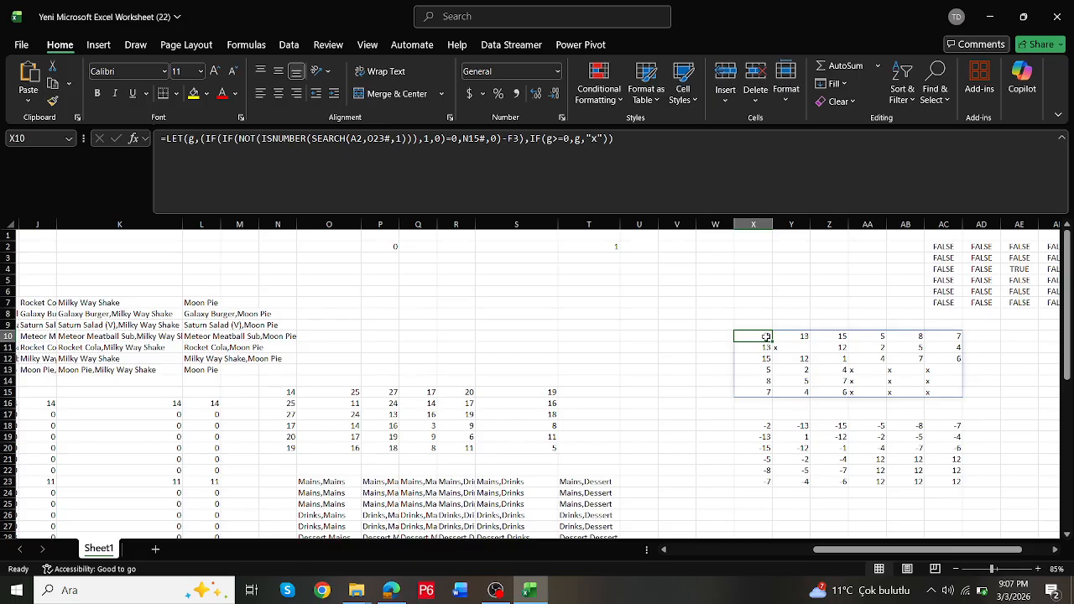
double_click(766, 336)
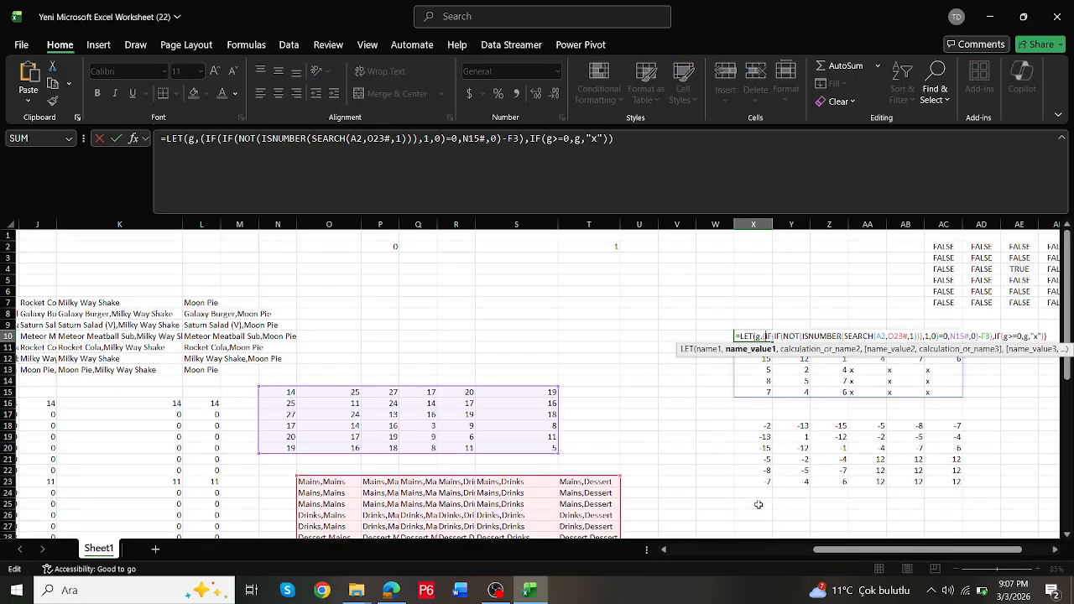
scroll(739, 499, down, 2)
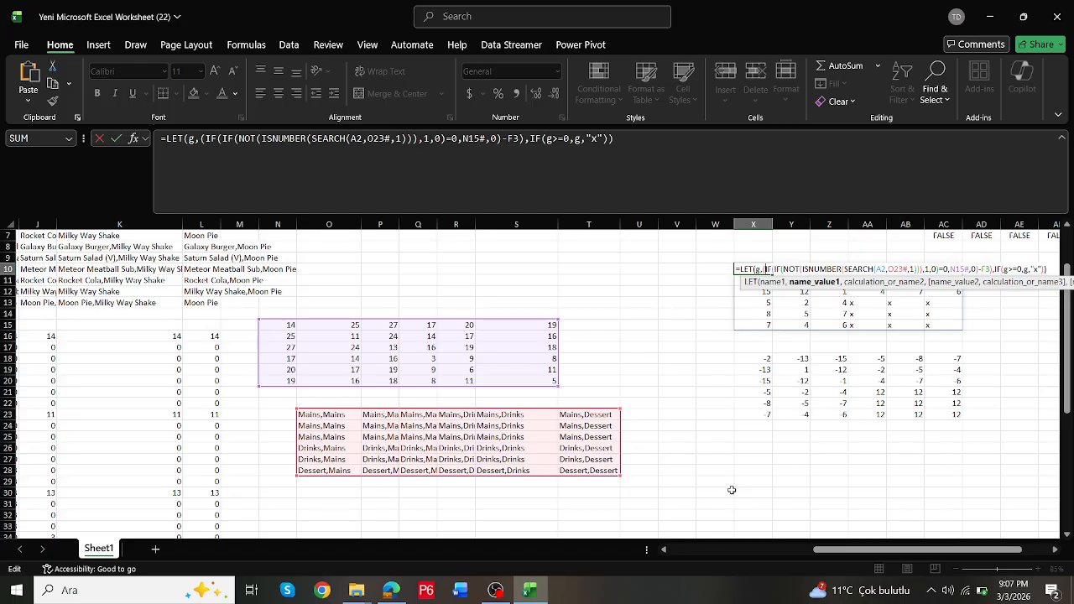
key(ctrl+Return)
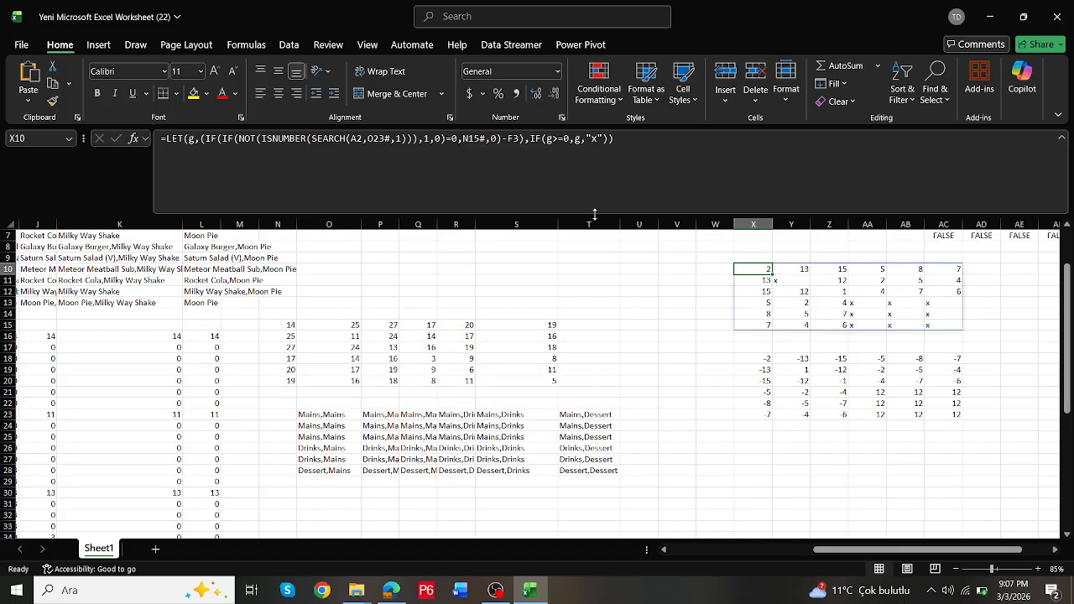
click(570, 139)
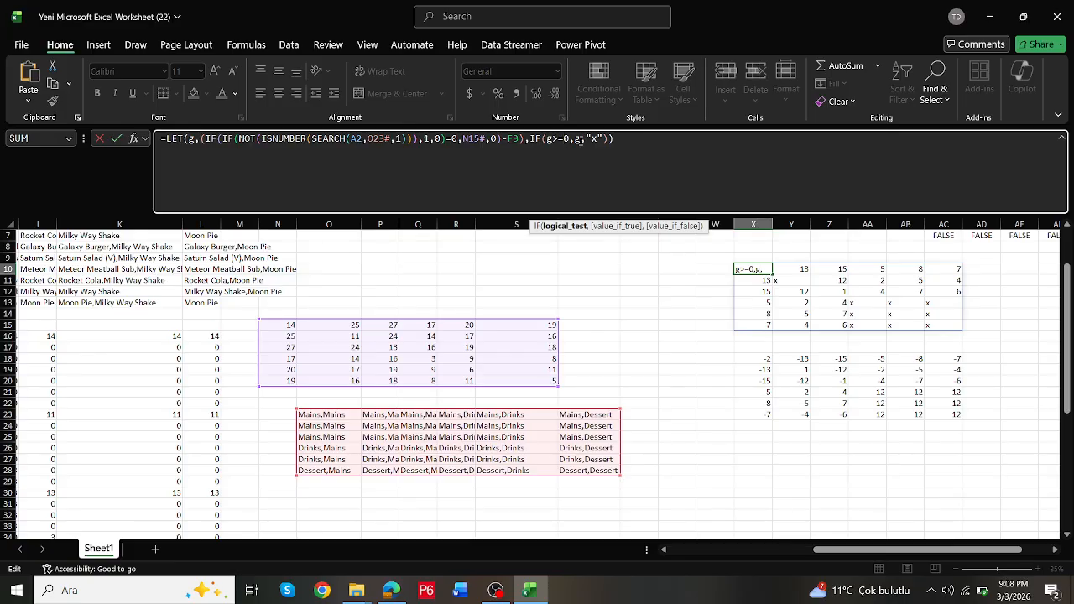
key(Escape)
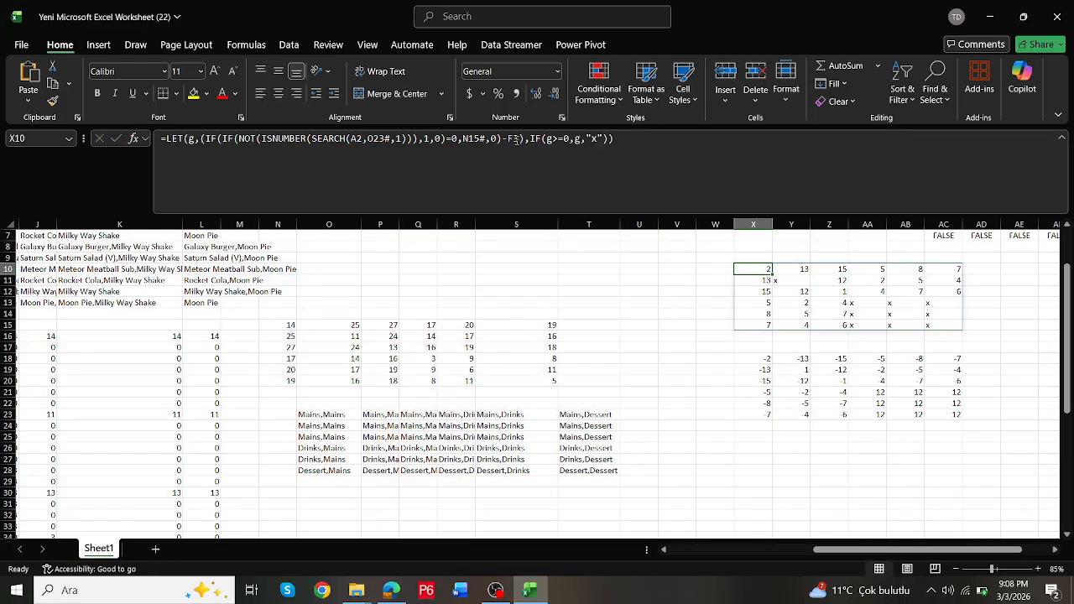
Step: Open the X10 LET formula for editing and select its -F3 subtraction
click(515, 138)
drag(816, 551, 675, 551)
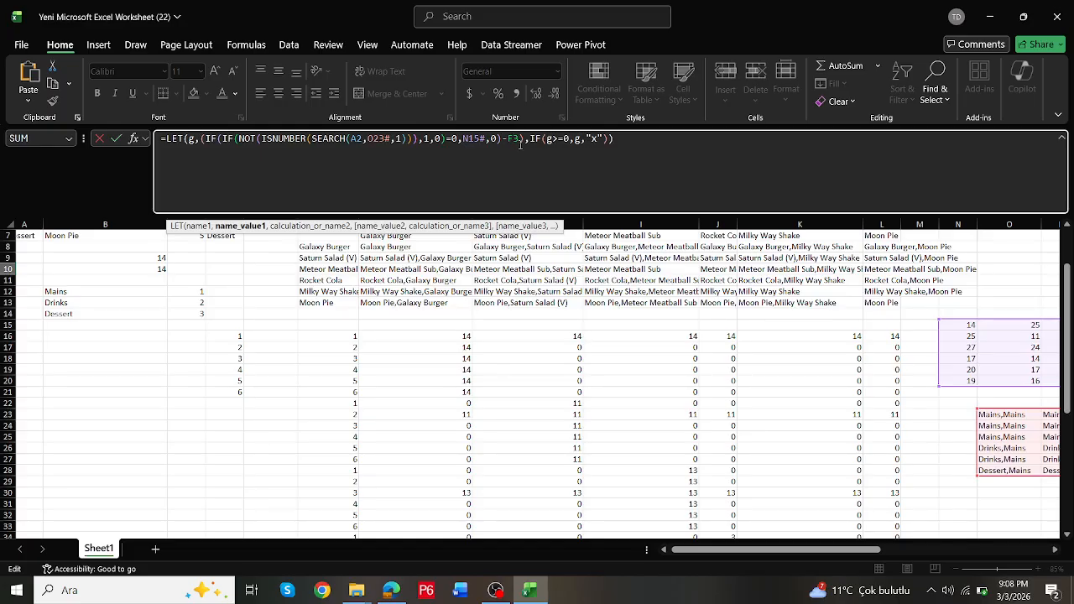
double_click(512, 139)
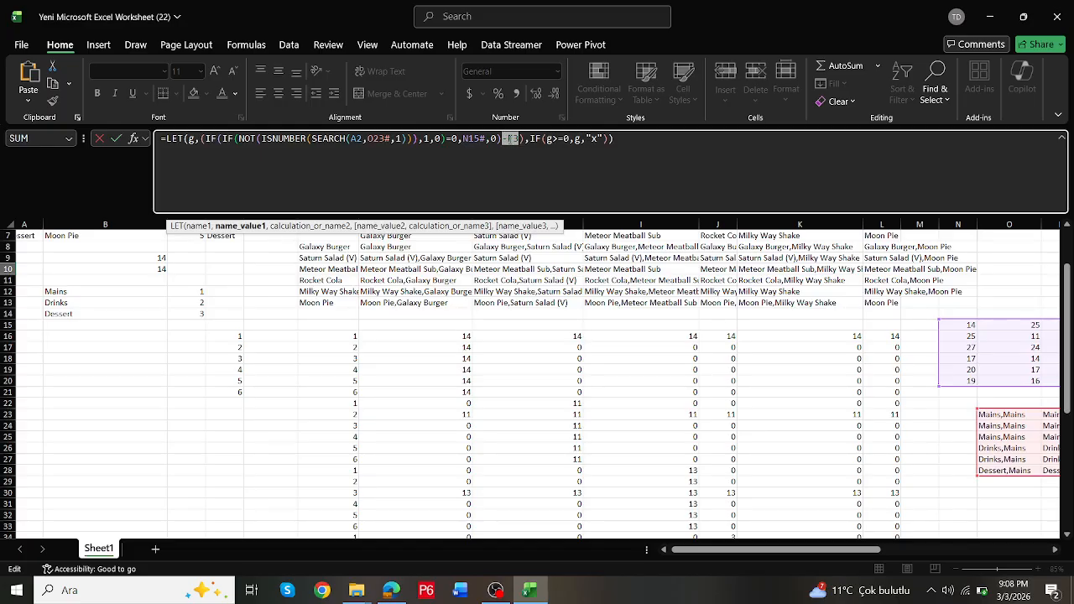
Step: Rewrite g in X10's LET formula so the IF expression returning N15# is subtracted from F3, and commit the formula
click(525, 141)
double_click(513, 140)
key(BackSpace)
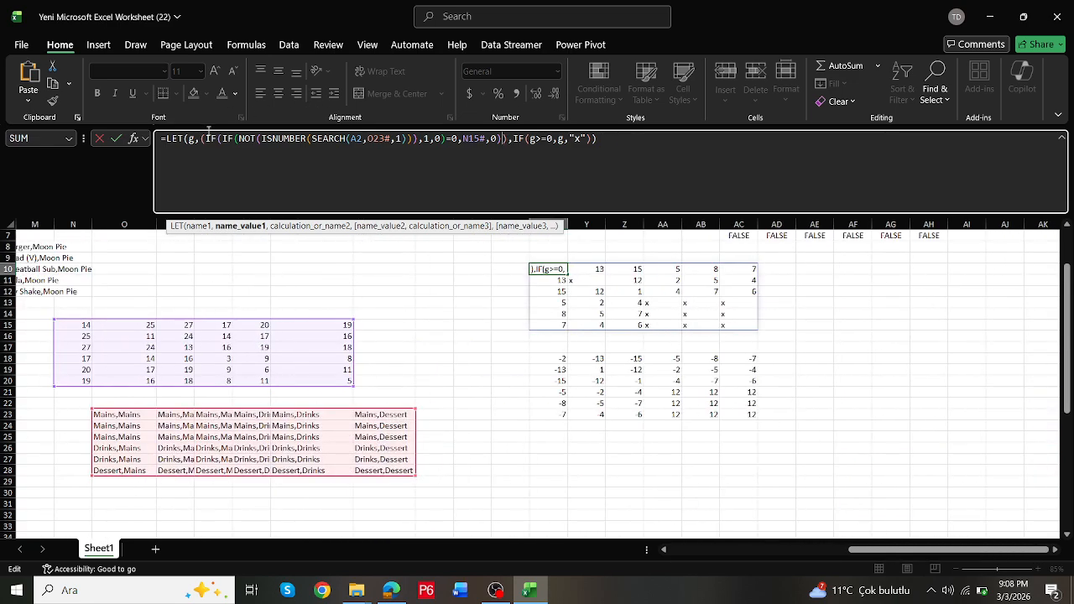
click(205, 138)
key(BackSpace)
text(-F3)
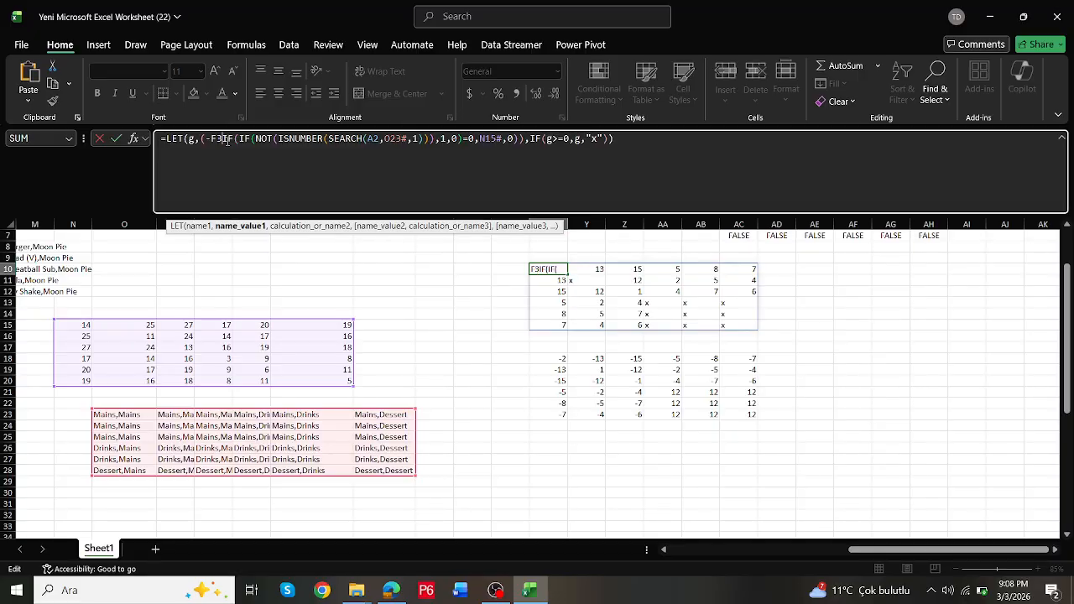
key(BackSpace)
key(BackSpace)
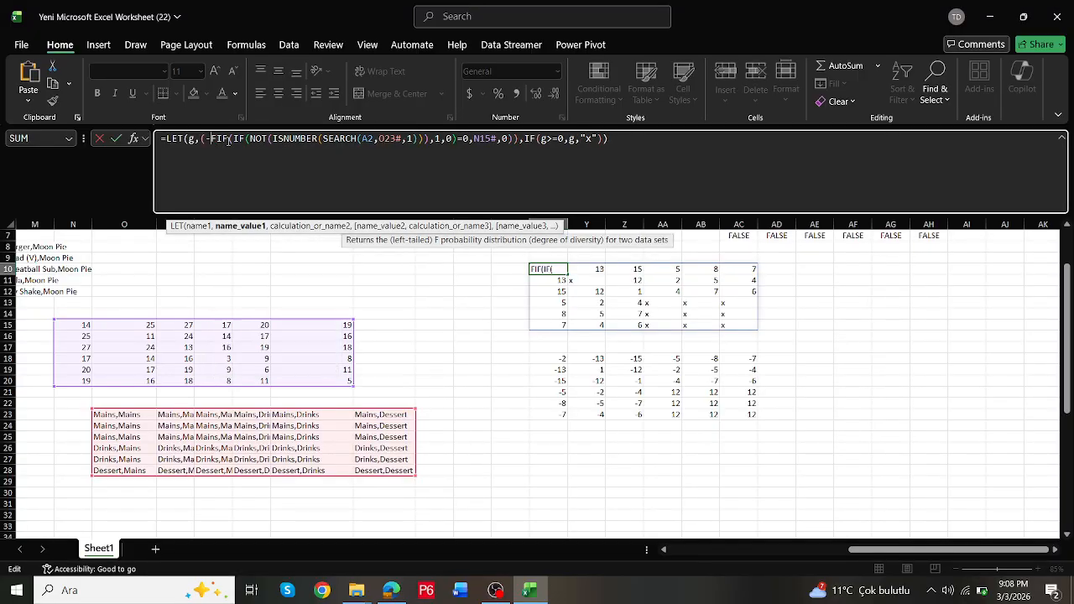
text(f3-)
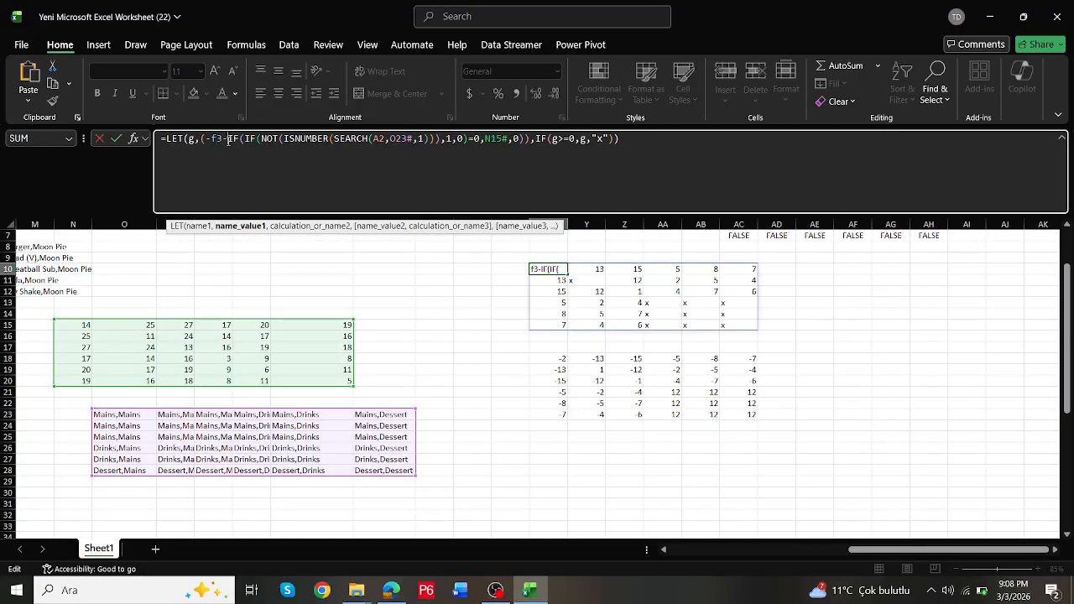
click(211, 139)
key(BackSpace)
key(ctrl+Return)
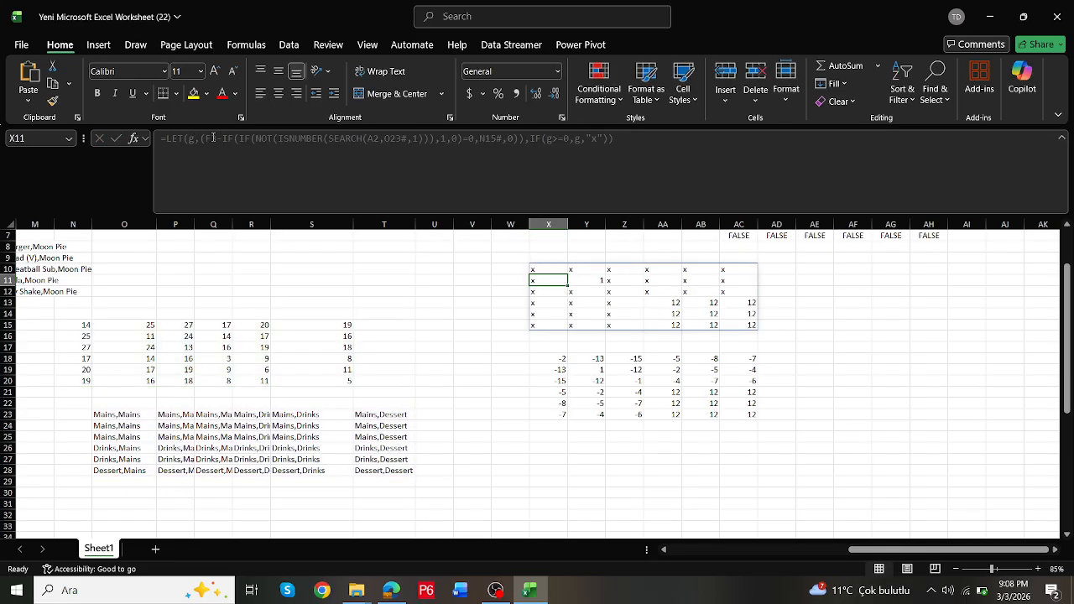
Step: Extend X10's formula to test whether the LET result equals the MIN of the same LET expression
click(558, 358)
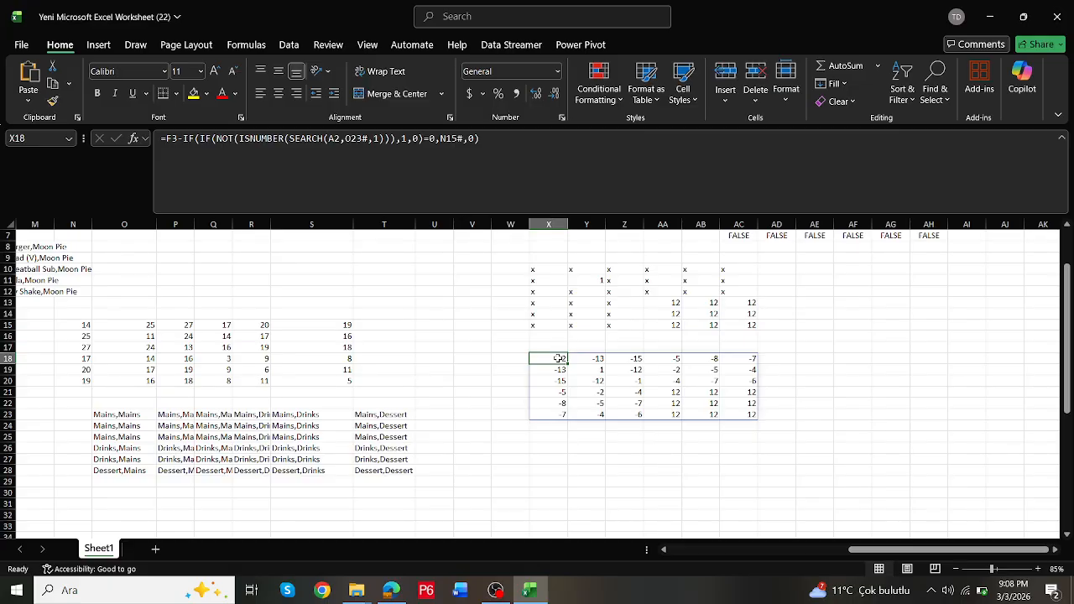
click(534, 269)
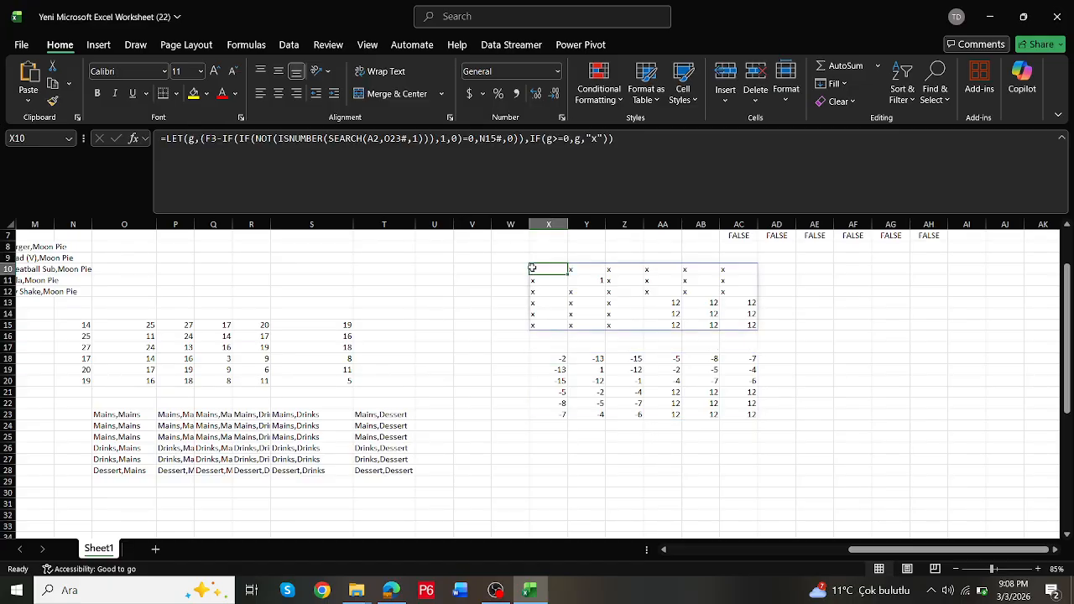
click(643, 151)
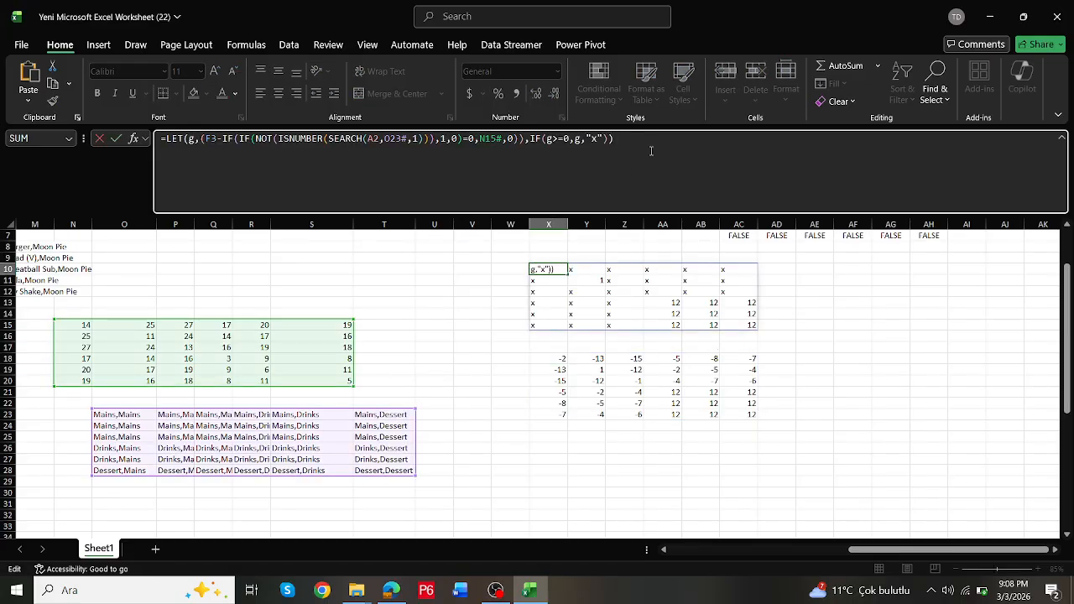
text(=)
drag(614, 138, 169, 130)
key(ctrl+c)
click(625, 137)
text(min()
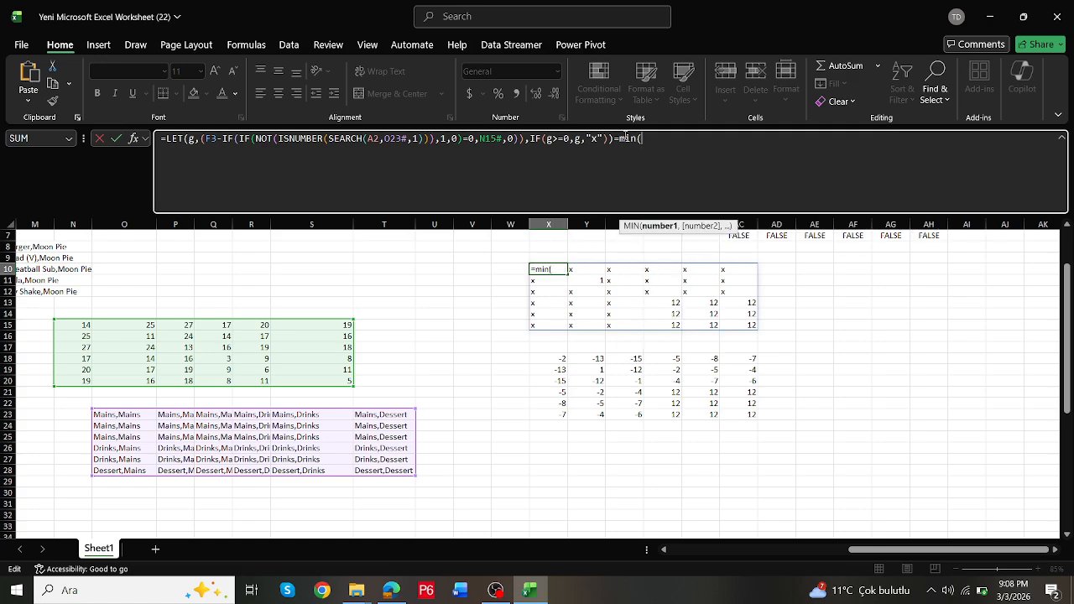
key(ctrl+v)
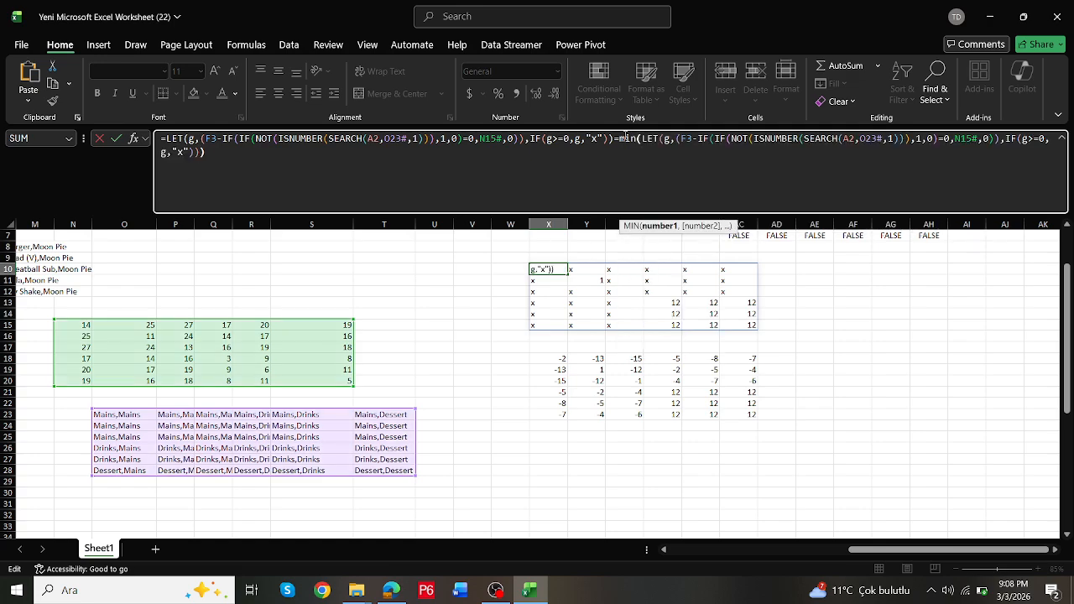
text())
key(Return)
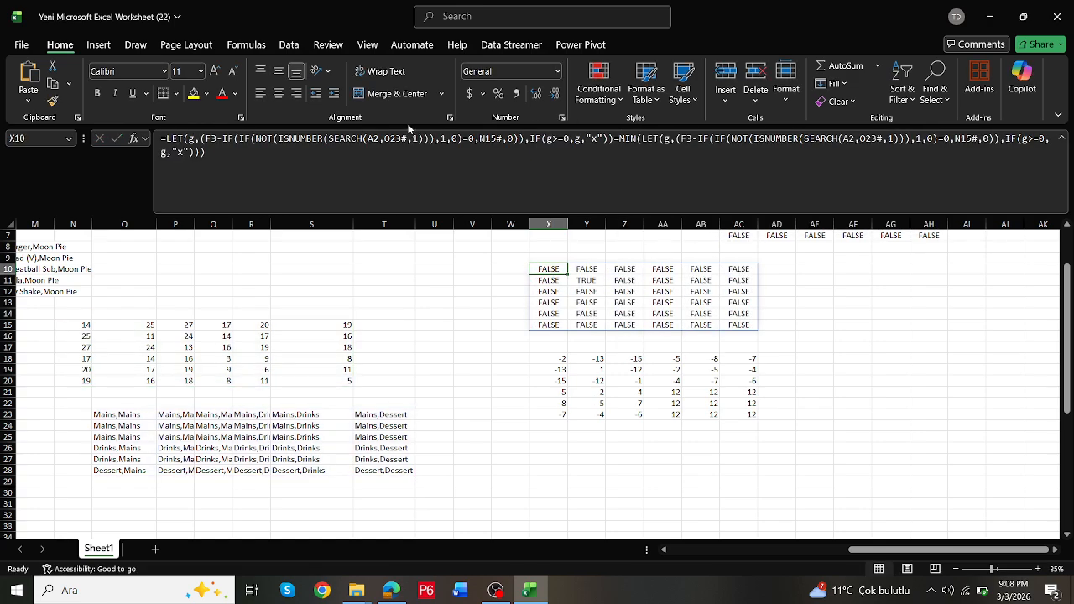
Step: Wrap X10's formula in an outer LET that names the first LET expression h and compares h with the MIN
click(207, 140)
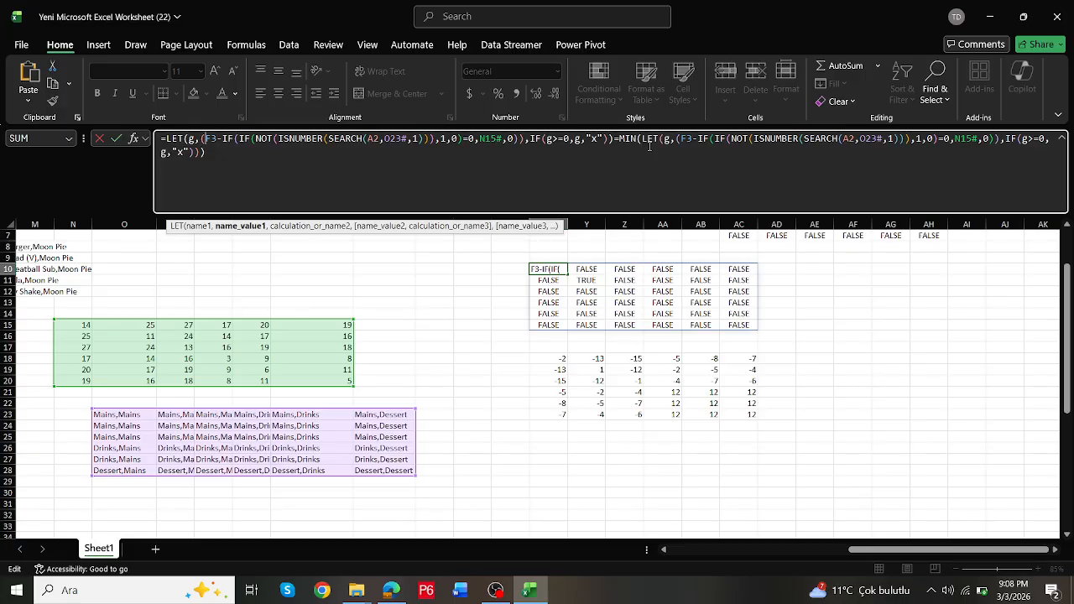
key(Escape)
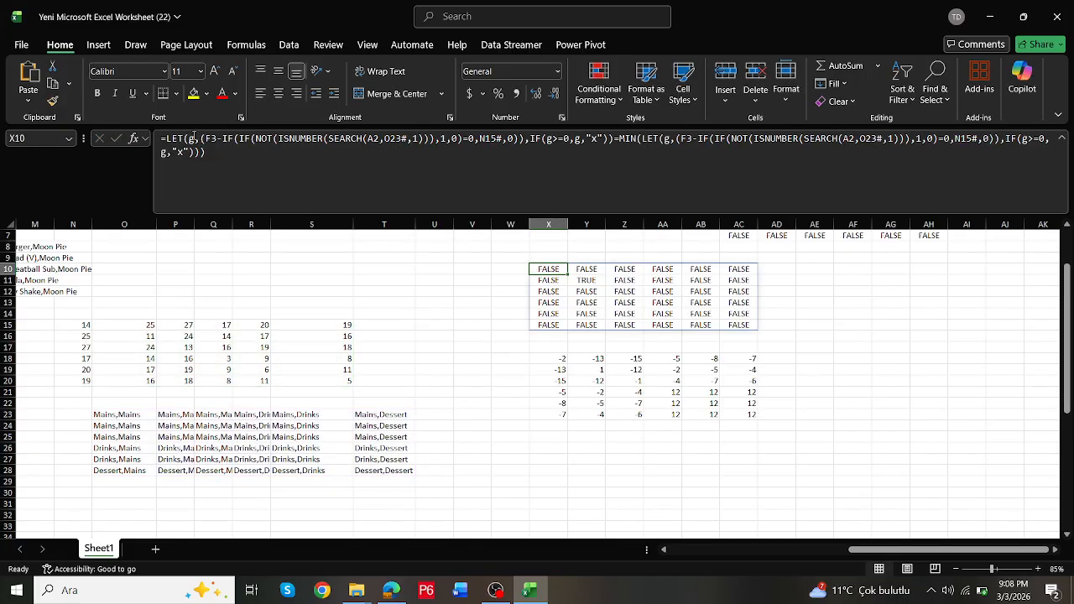
click(175, 138)
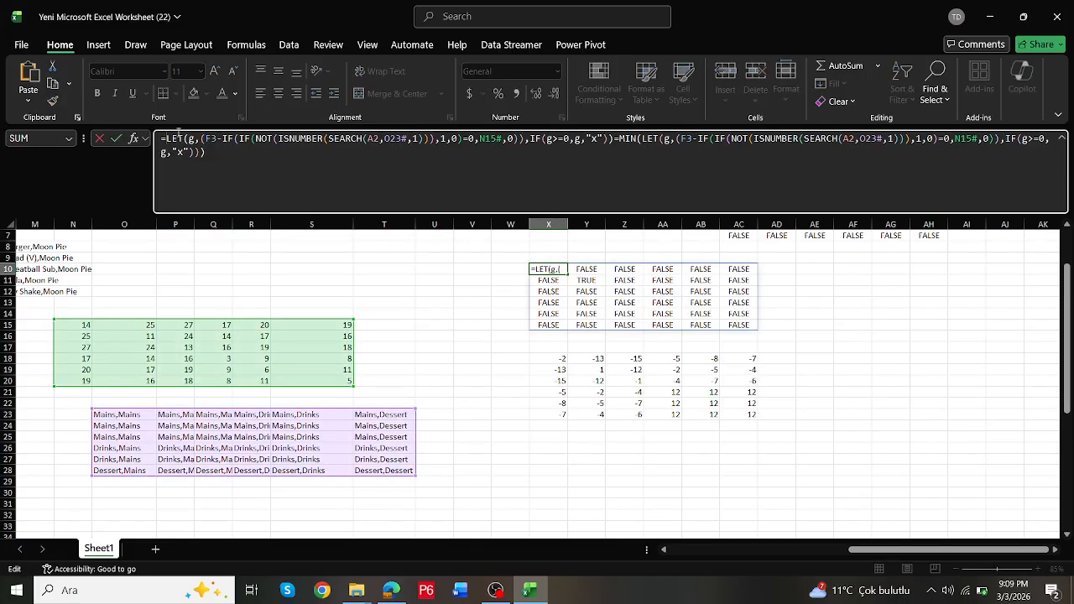
text(let(h)
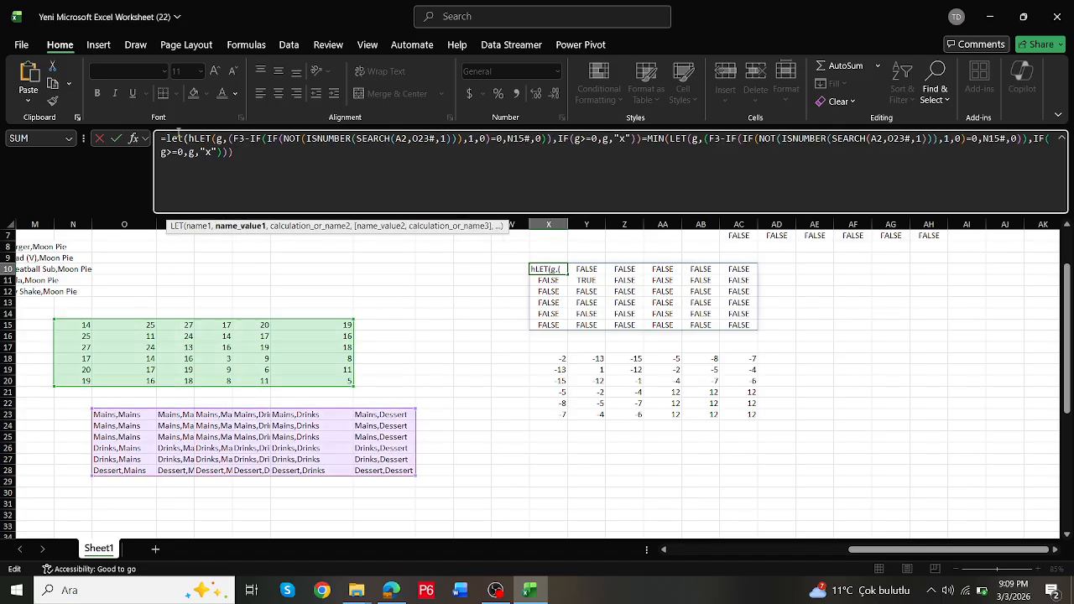
text(,)
click(225, 140)
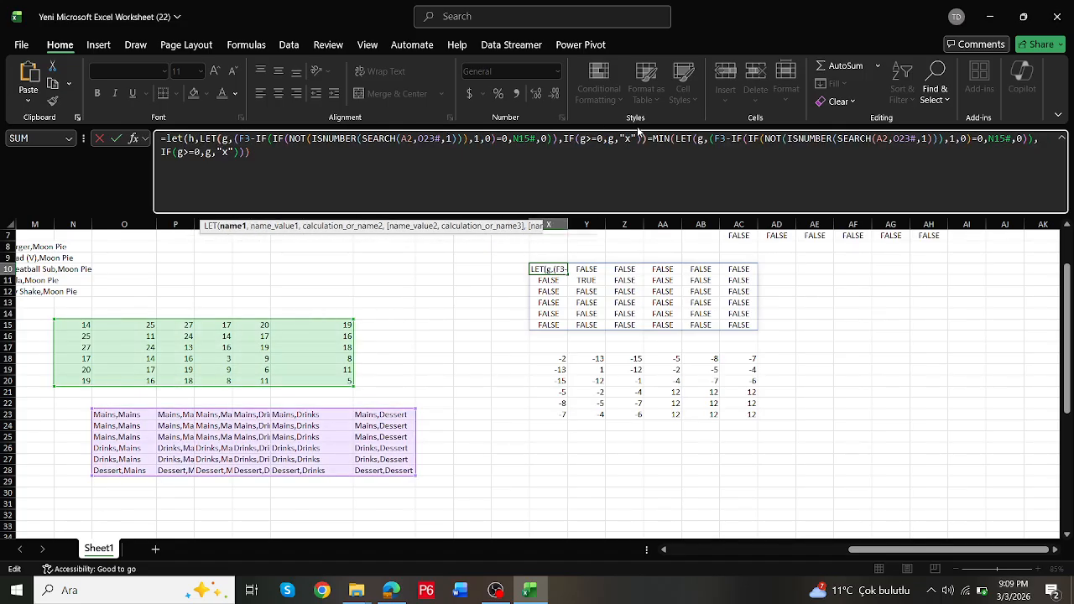
drag(646, 138, 200, 138)
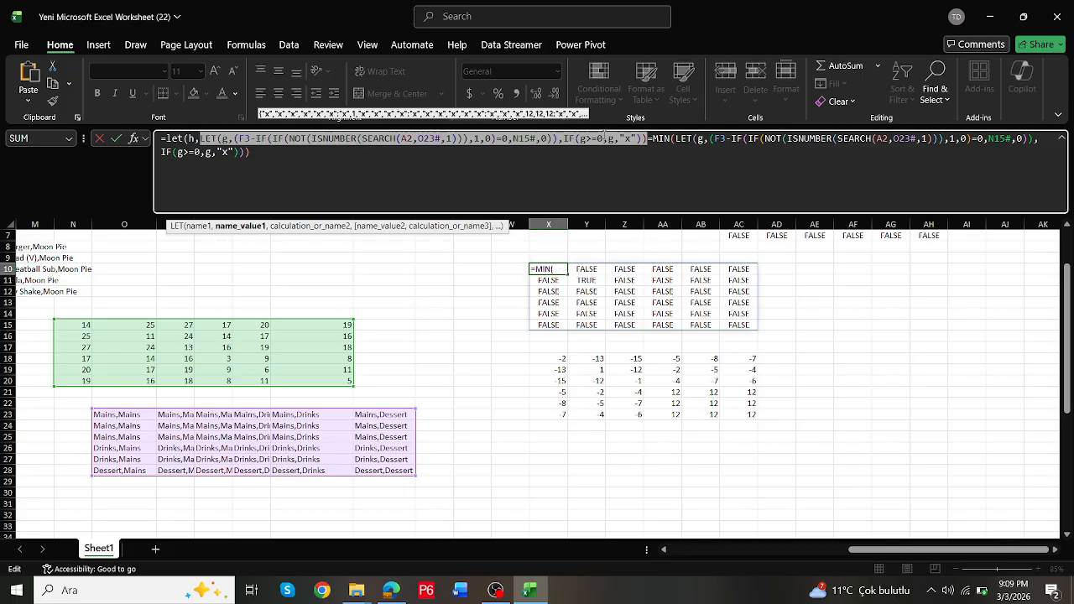
click(644, 139)
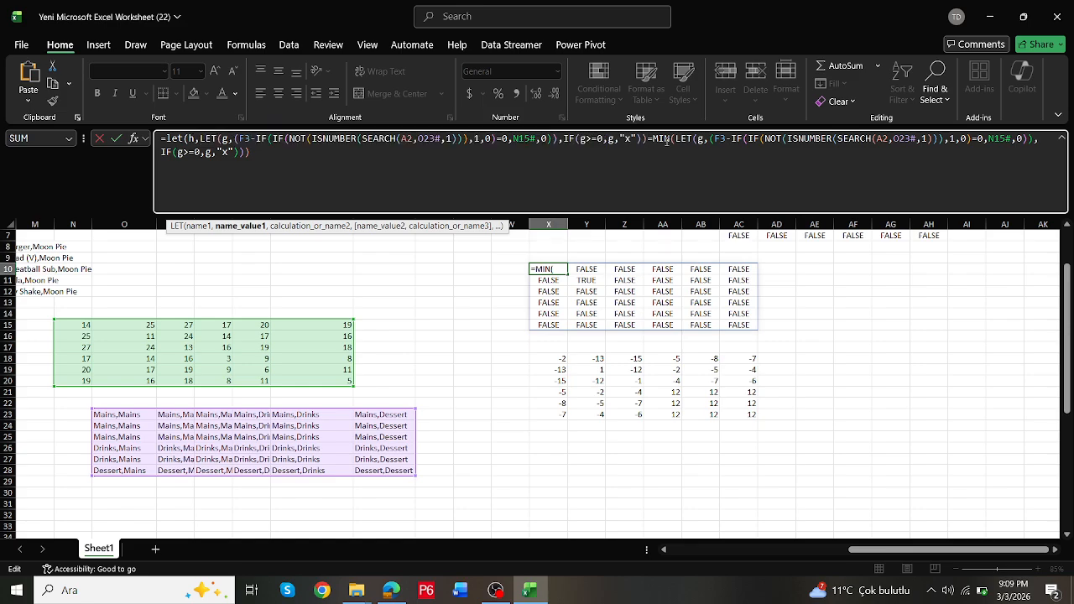
text(,)
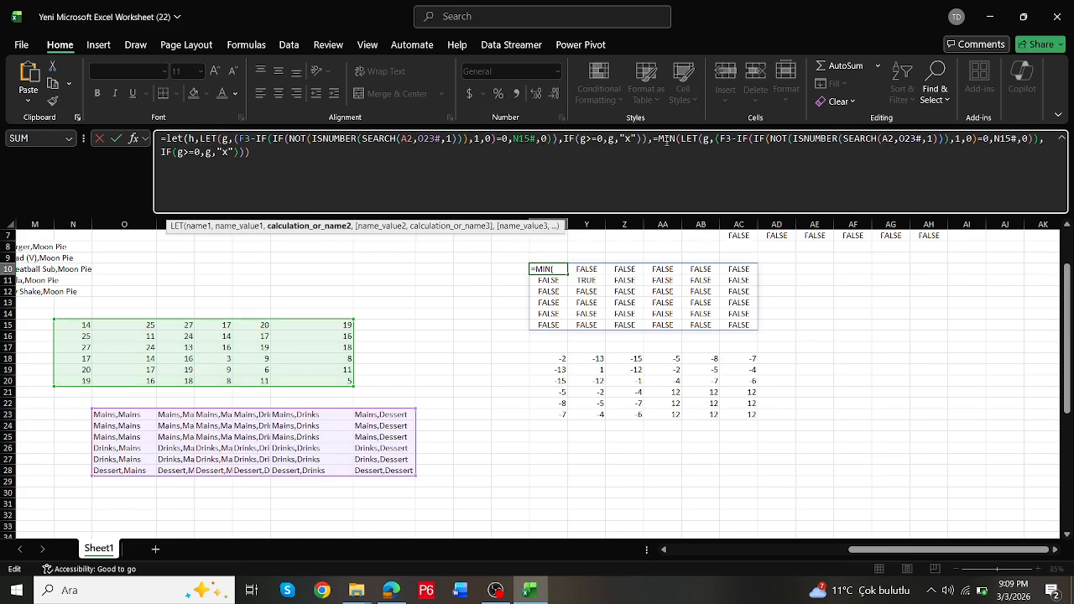
text(h)
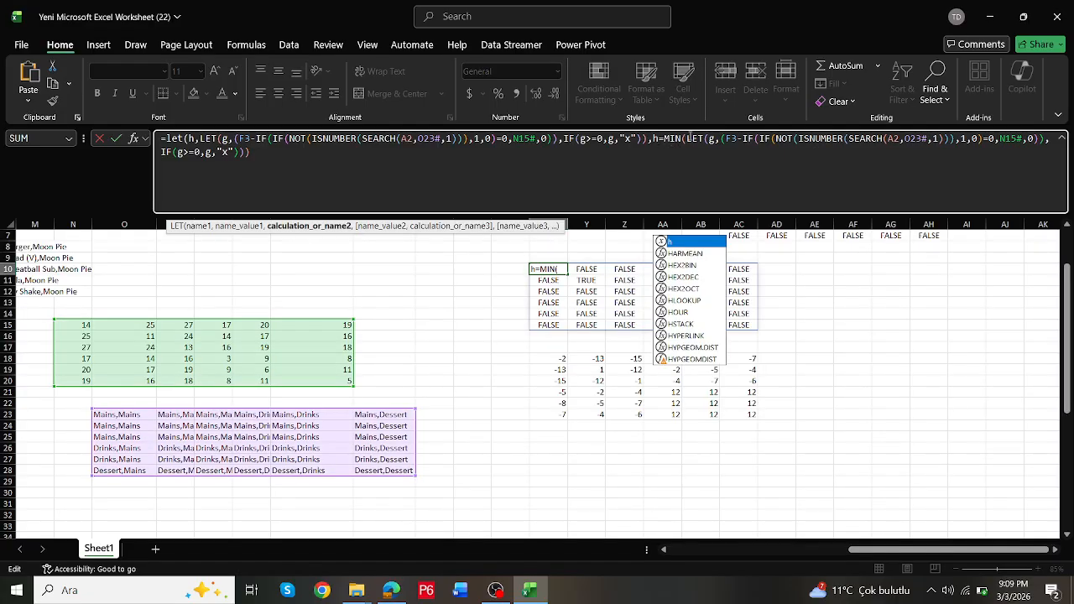
Step: Replace the repeated LET expression inside MIN with h, giving h=MIN(h), and commit X10's formula
click(727, 139)
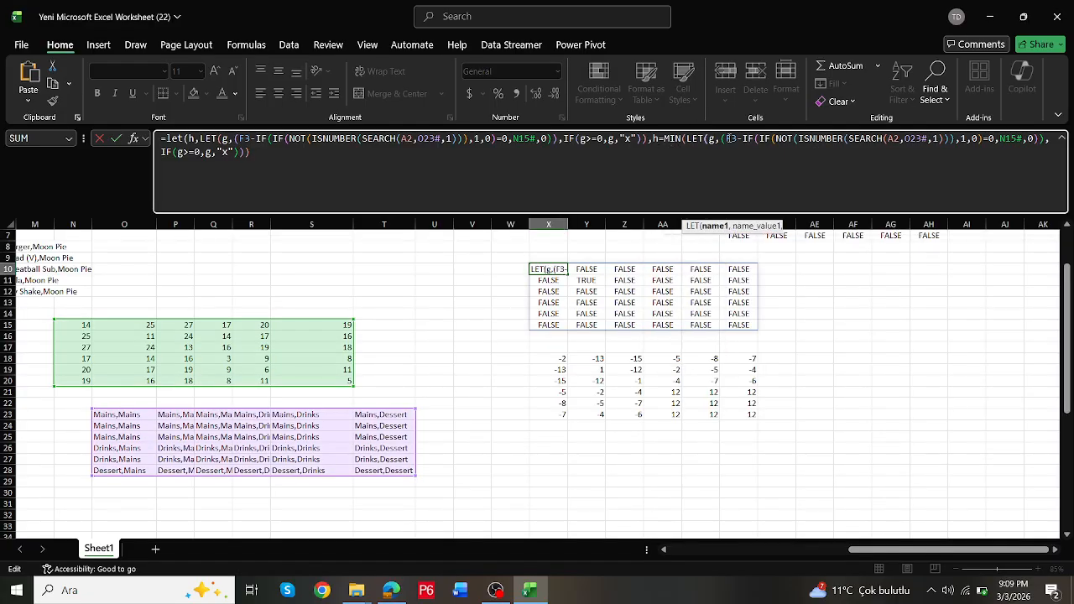
click(238, 160)
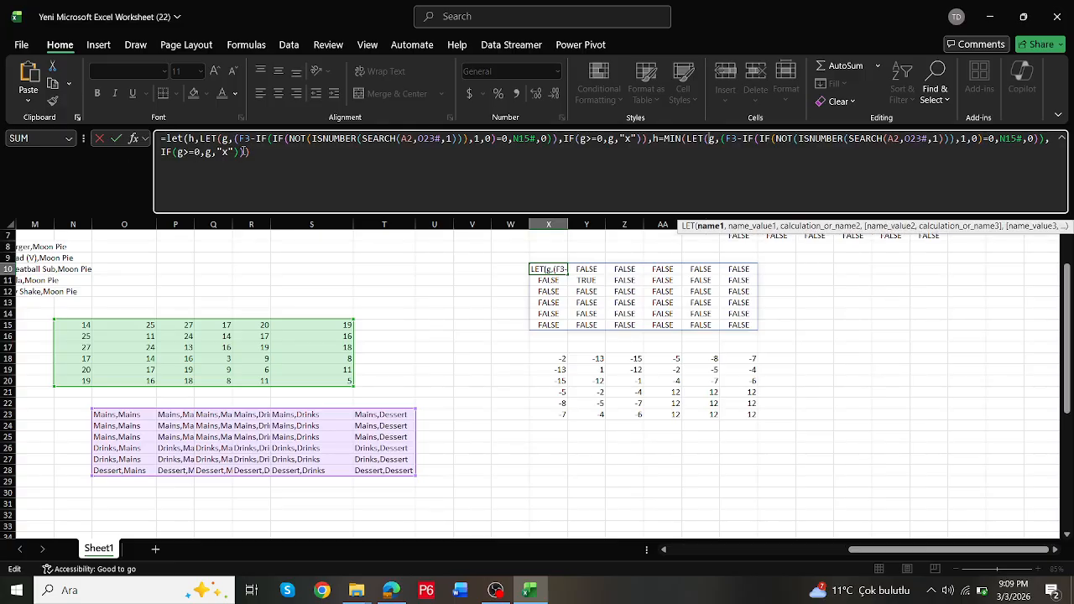
drag(243, 152, 243, 139)
drag(243, 138, 688, 127)
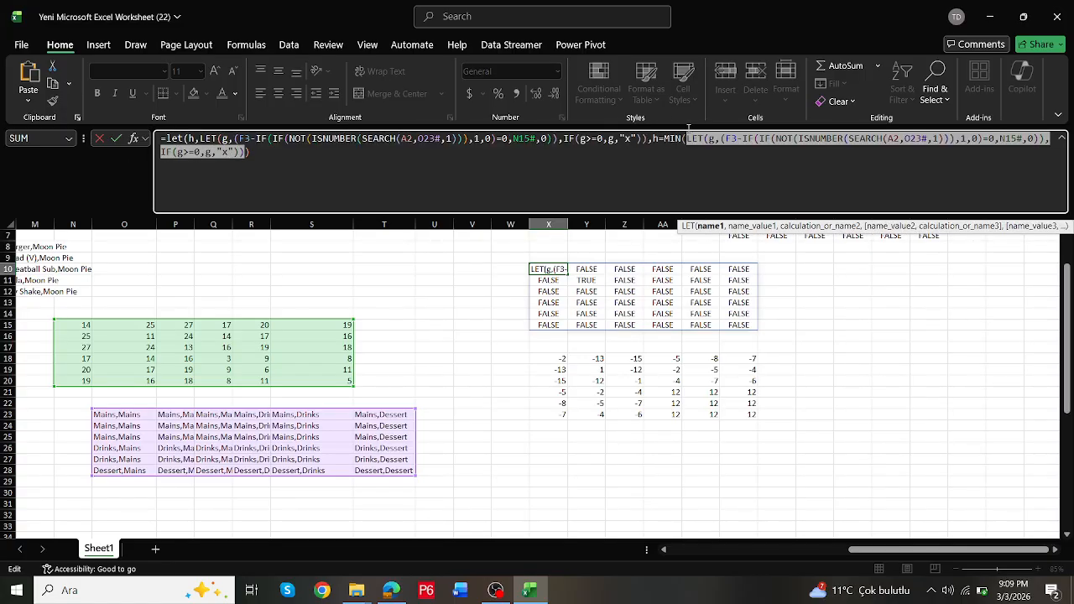
text(h)
key(Right)
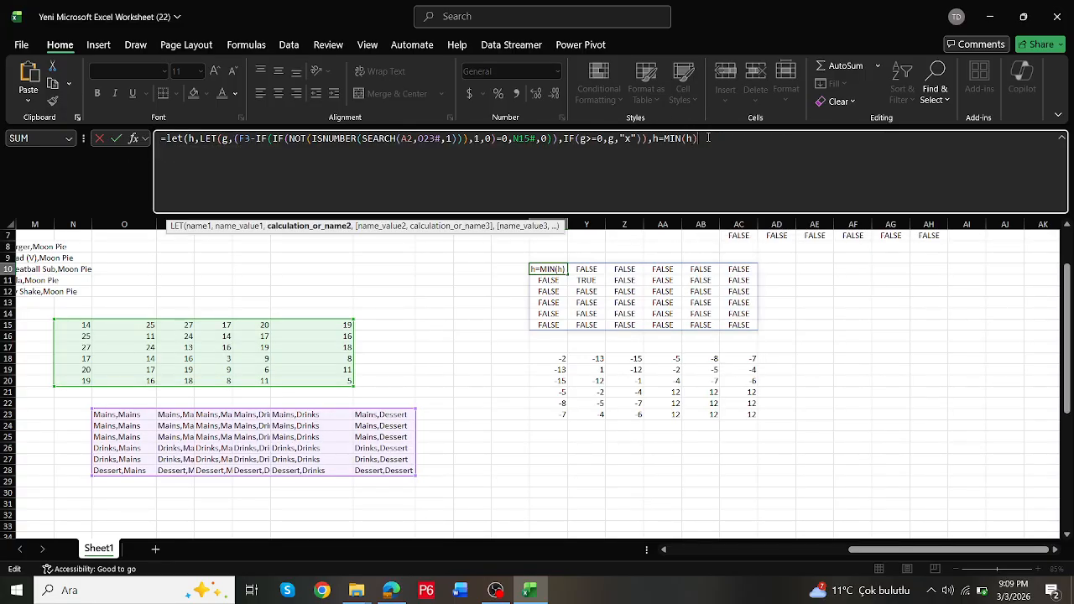
key(ctrl+Return)
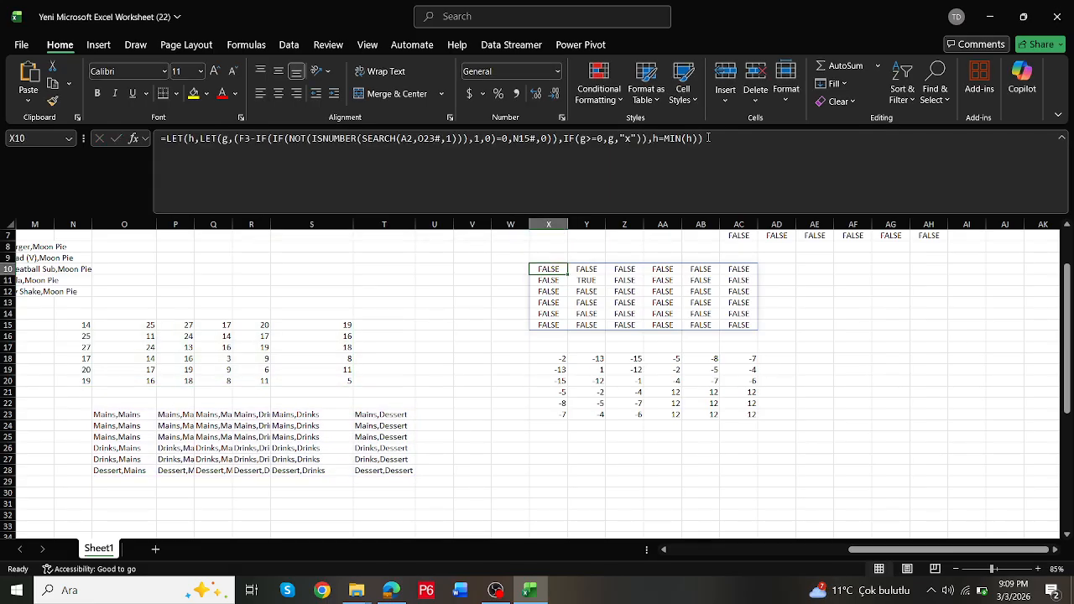
Step: Begin an IF function around X10's LET formula, using the h=MIN(h) comparison as its logical test
click(708, 137)
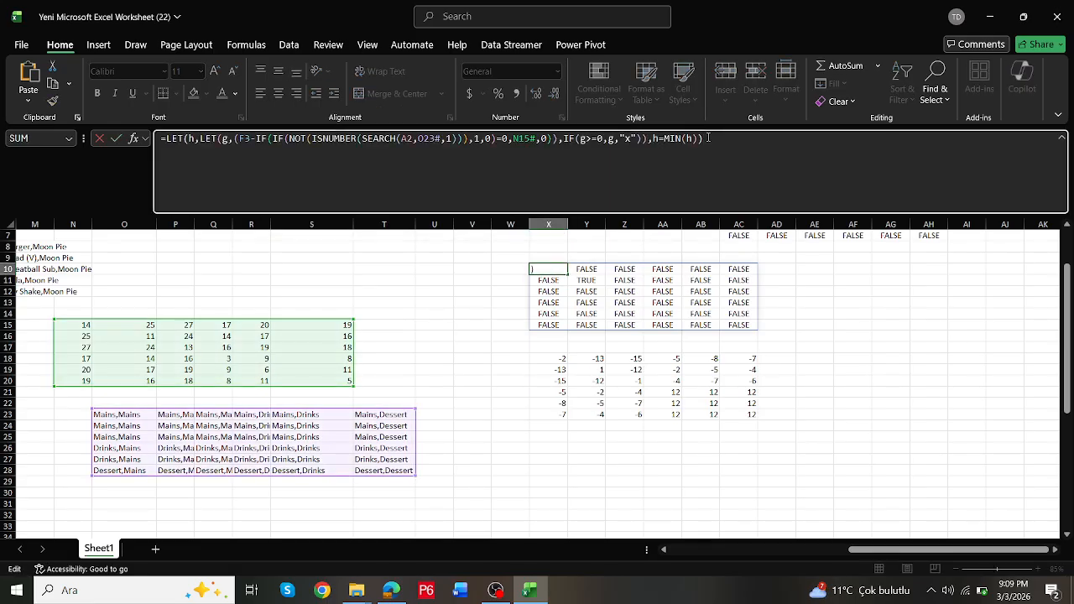
key(Escape)
click(167, 137)
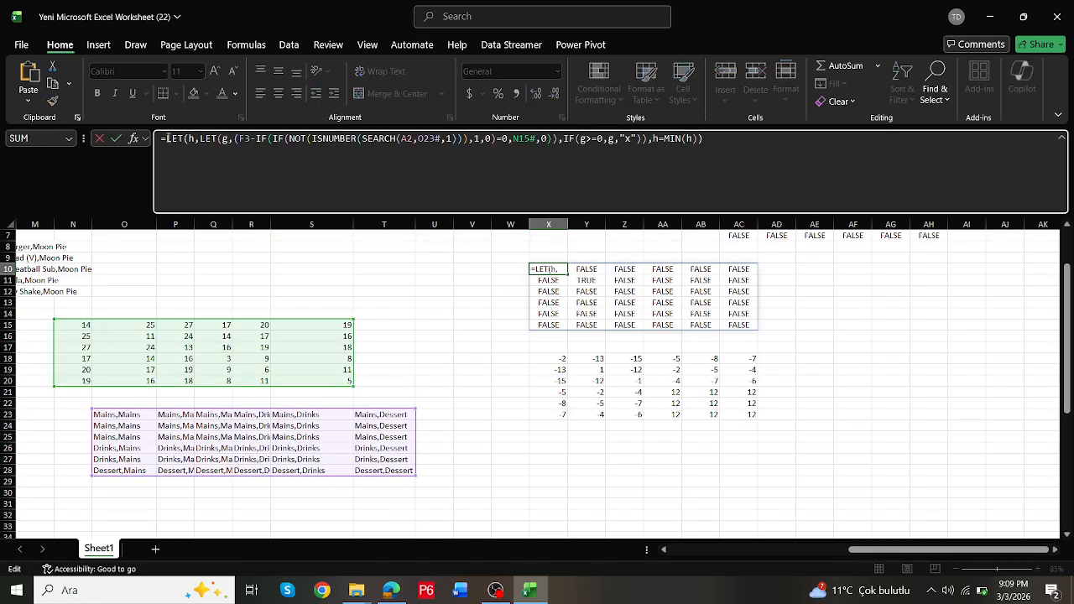
text(if()
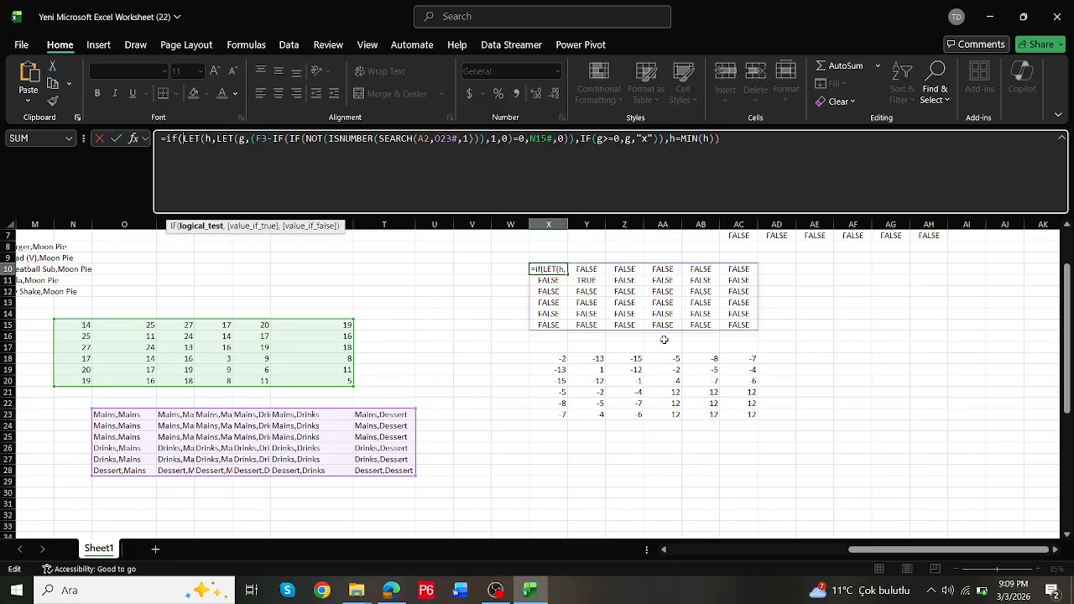
drag(869, 553, 683, 549)
scroll(436, 327, up, 2)
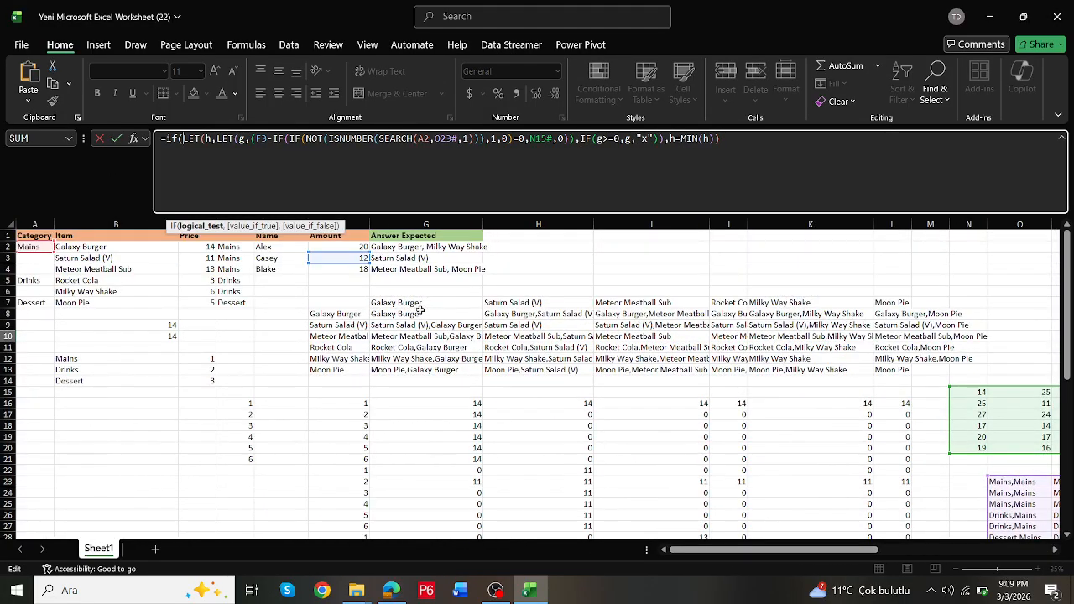
drag(401, 313, 909, 369)
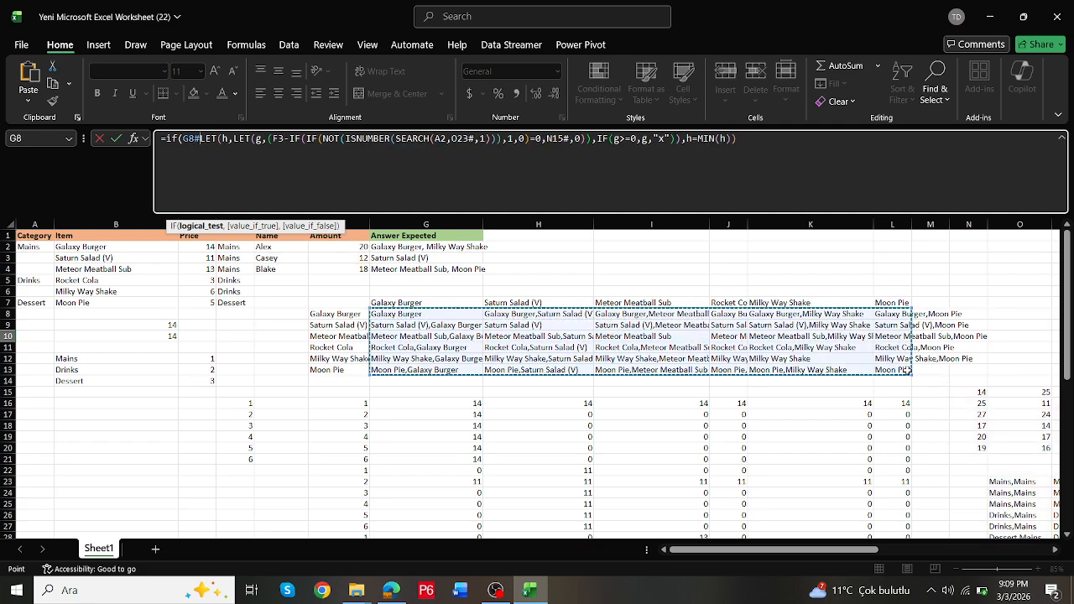
key(ctrl+shift+Left)
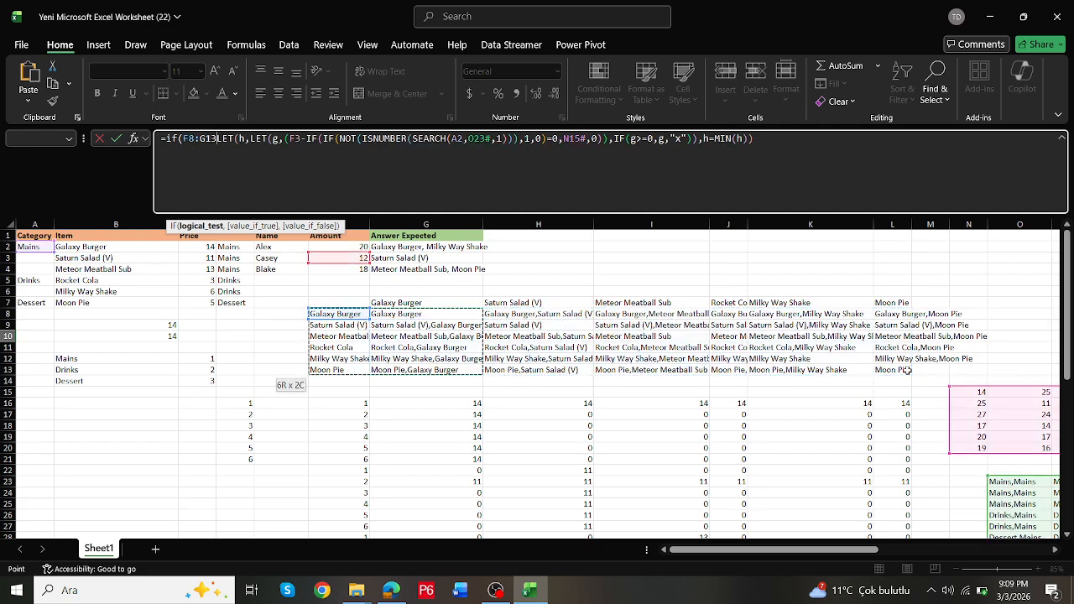
key(BackSpace)
key(BackSpace)
key(BackSpace)
key(BackSpace)
key(BackSpace)
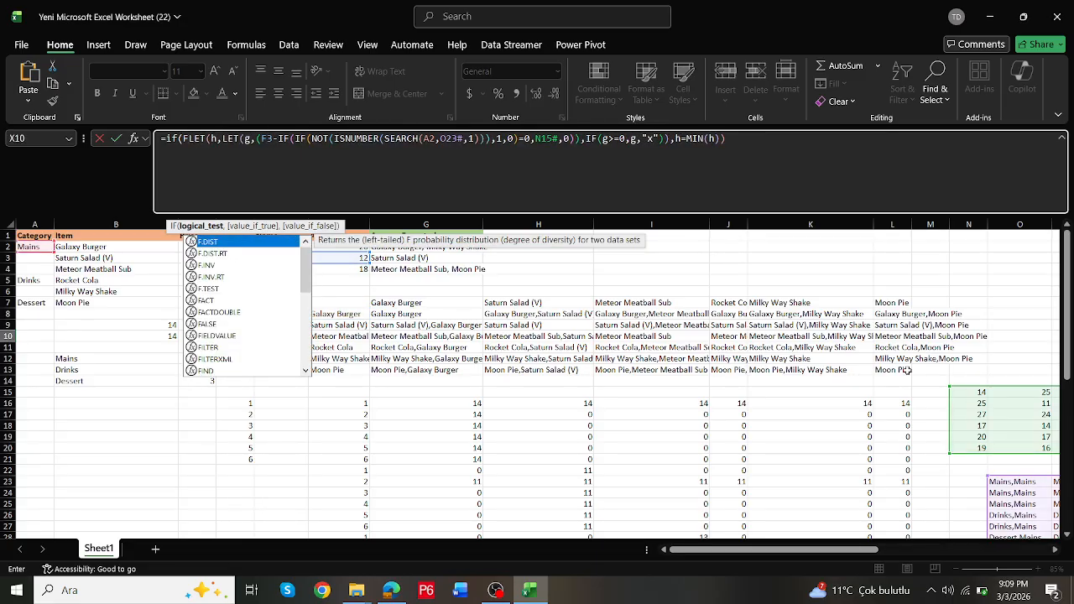
key(BackSpace)
Step: Complete X10's IF formula with G8# as the true value and "" as the false value, and commit it
click(746, 140)
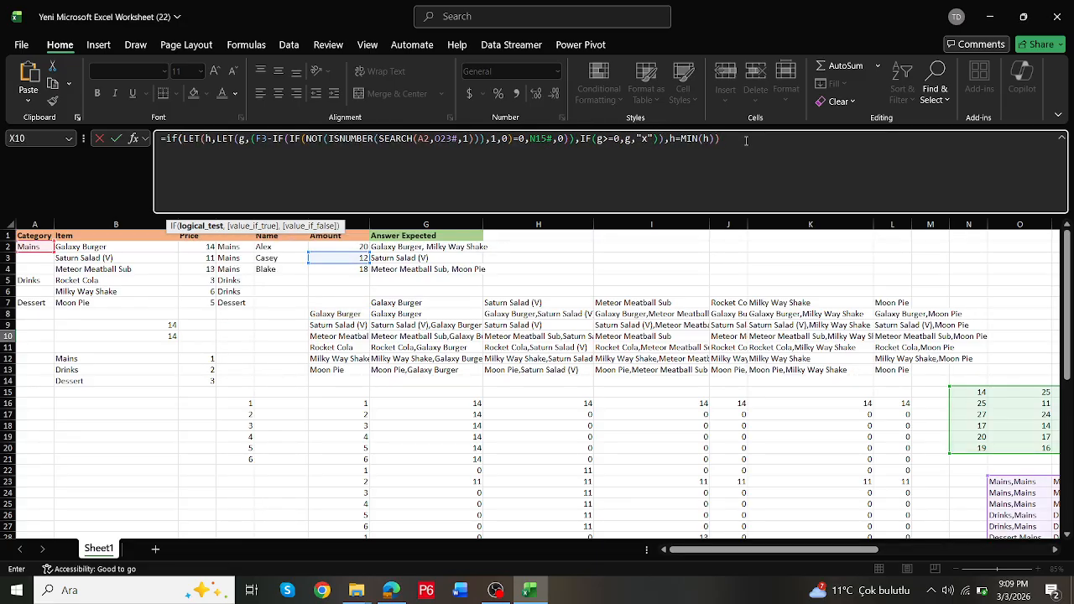
text(,)
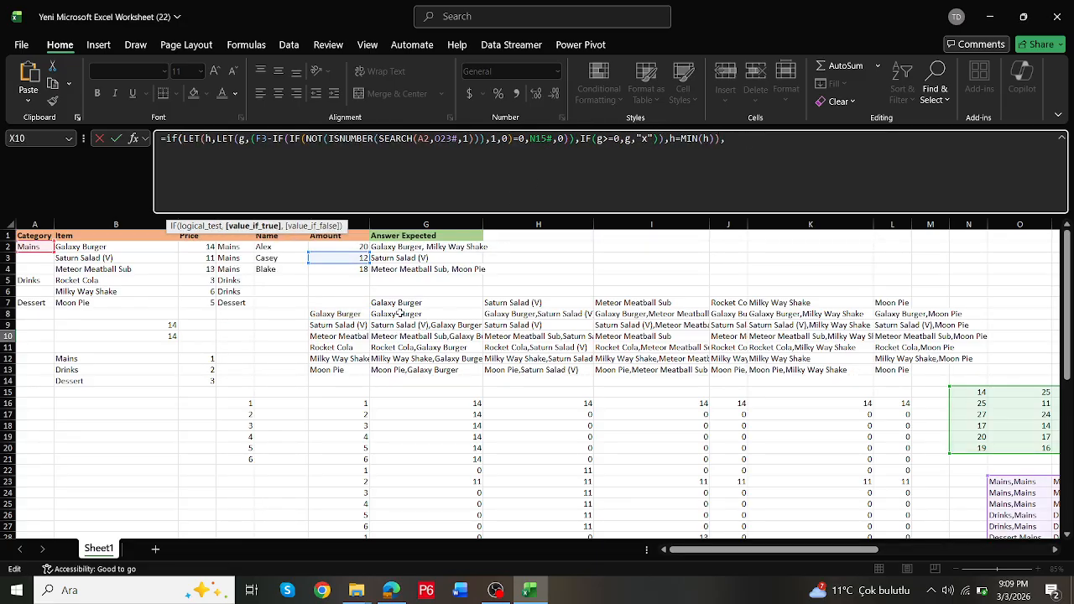
drag(399, 312, 898, 366)
text(, ""))
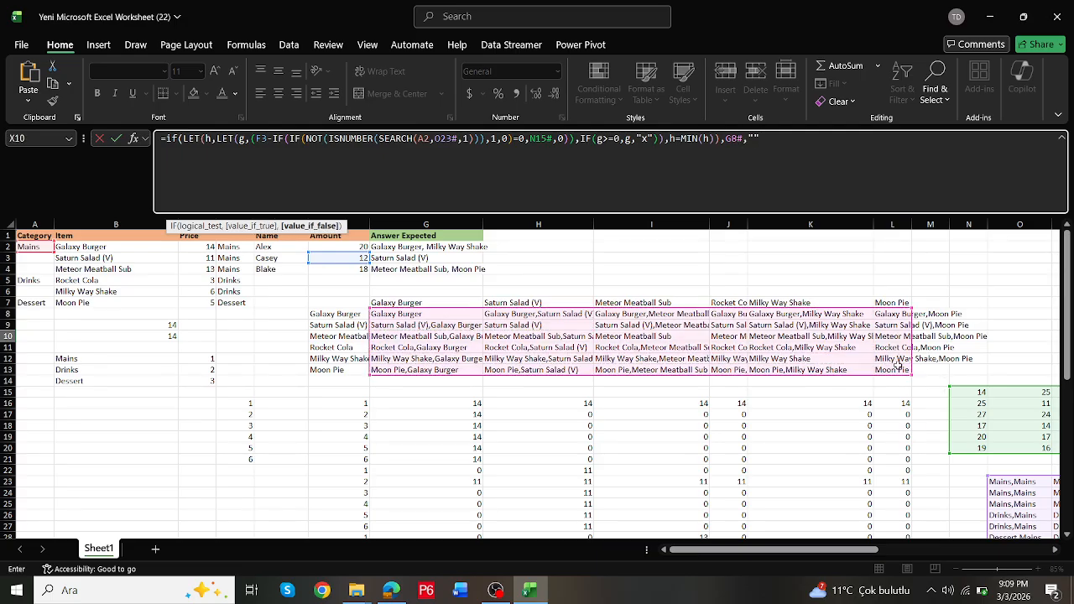
key(Return)
click(984, 336)
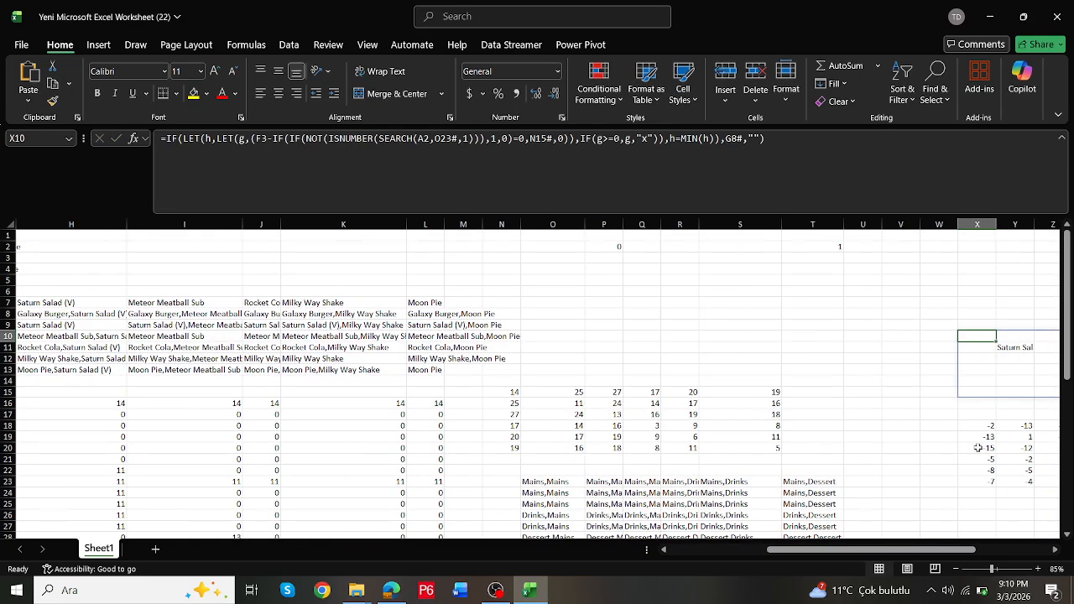
Step: Move the formula from X10 to AE11 and wrap it in TOCOL
drag(923, 549, 996, 550)
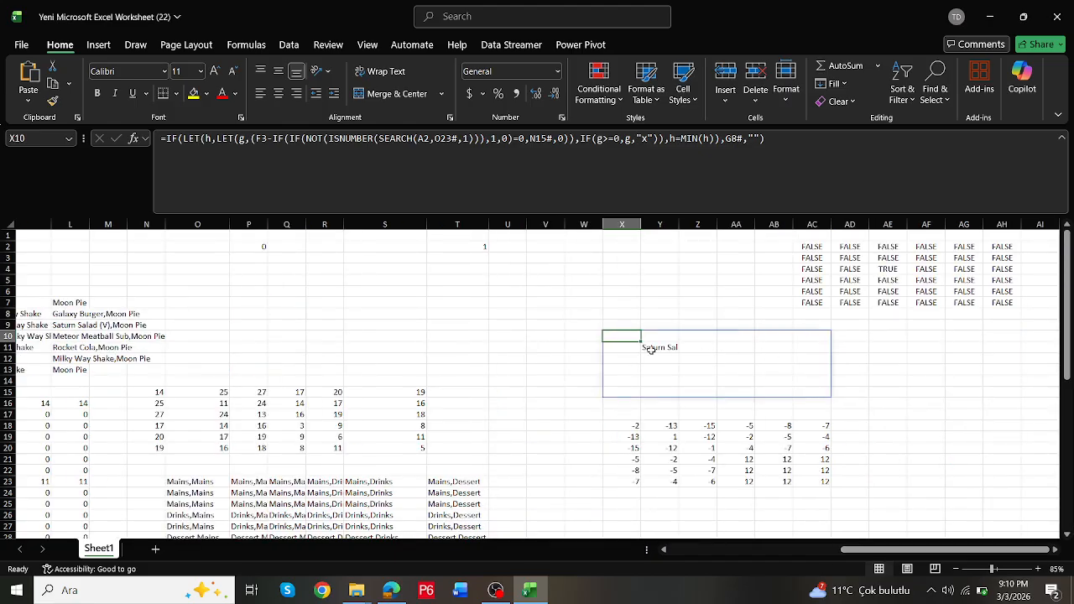
drag(625, 329, 889, 349)
click(167, 137)
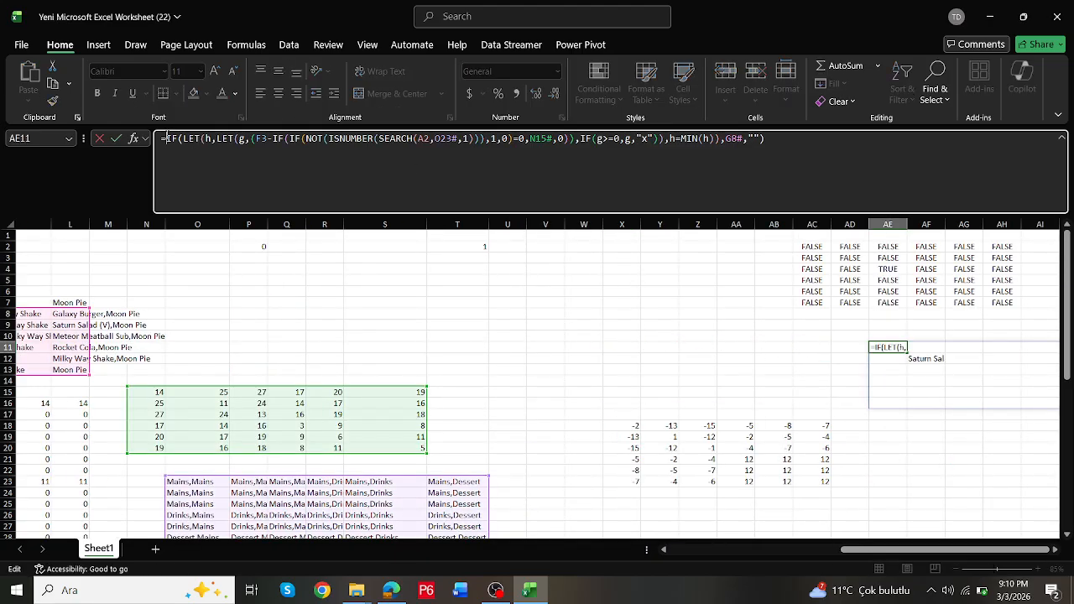
text(tocol)
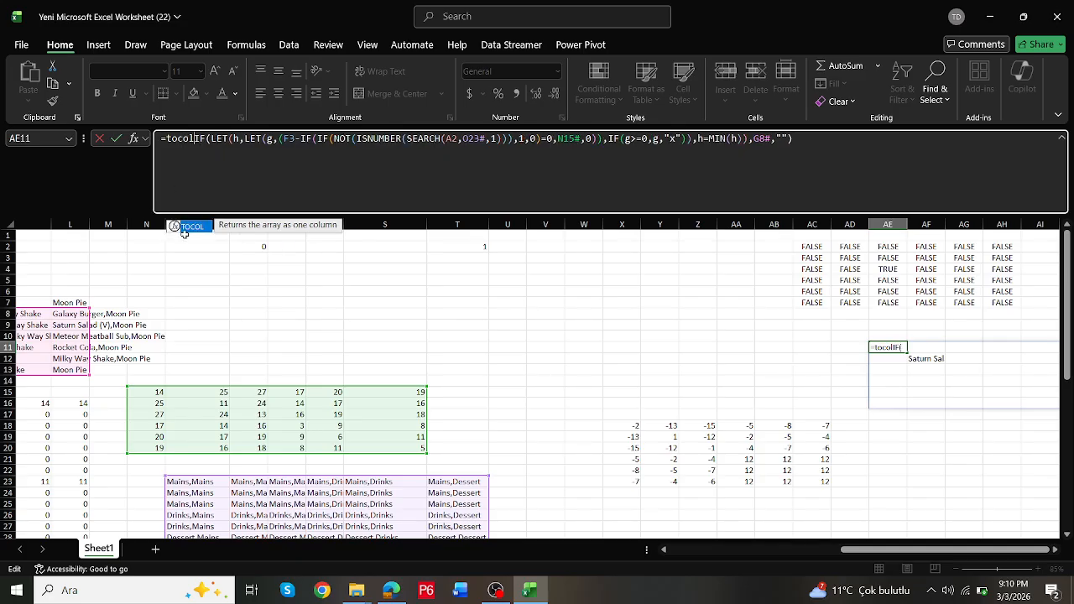
key(Tab)
click(872, 136)
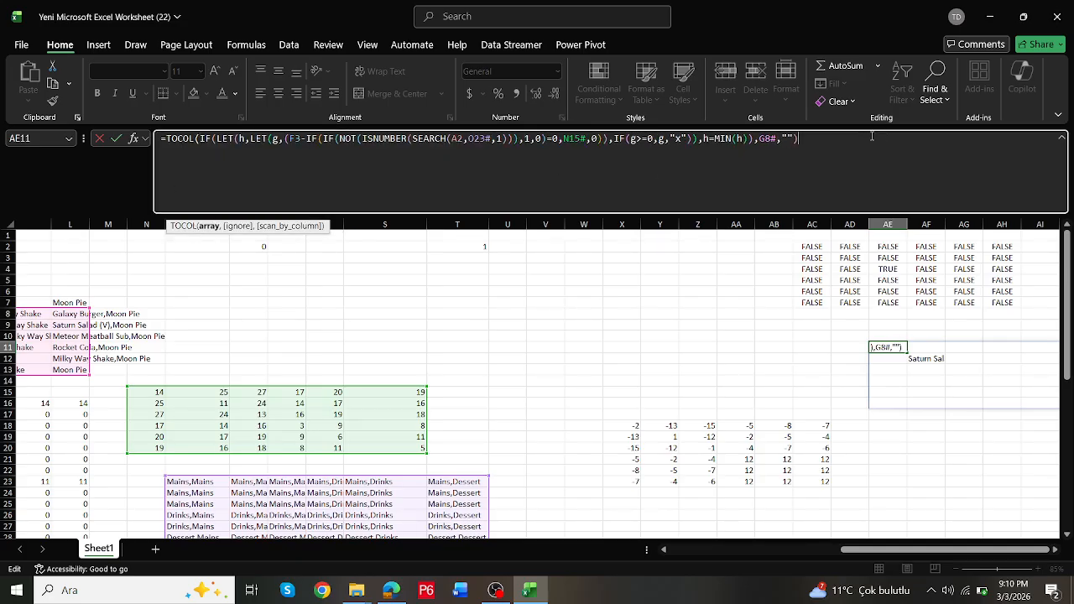
text())
key(Return)
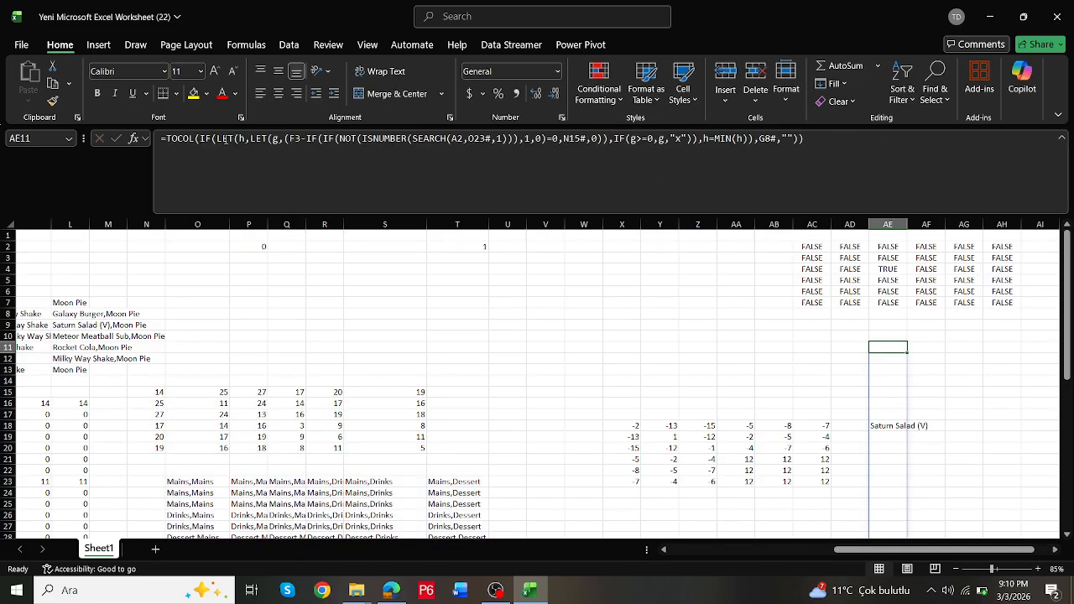
Step: Begin an outer LET in AE11's formula that names the TOCOL result i
click(167, 138)
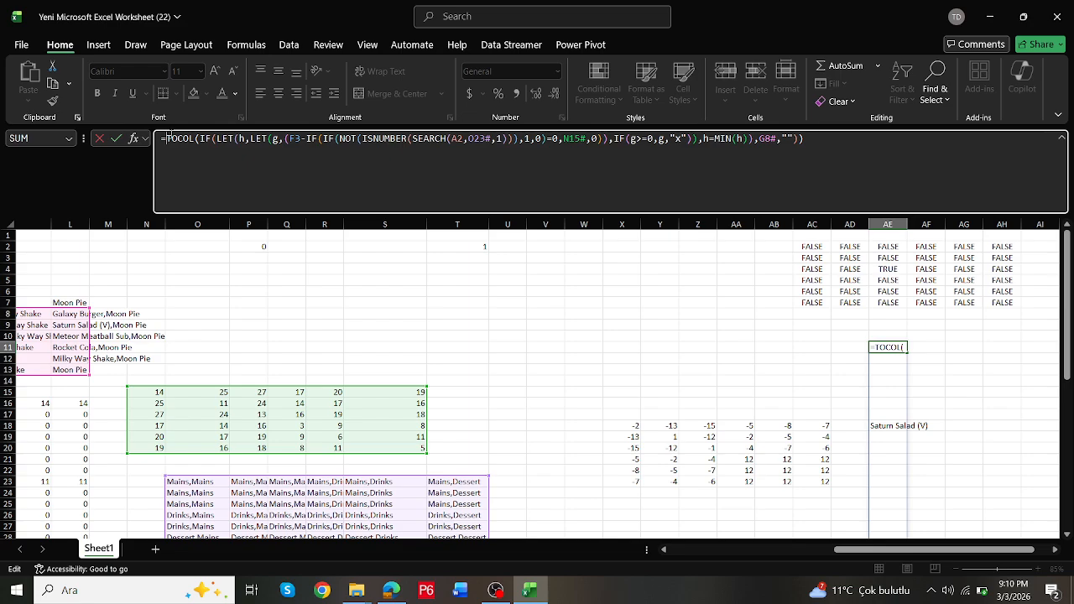
text(let()
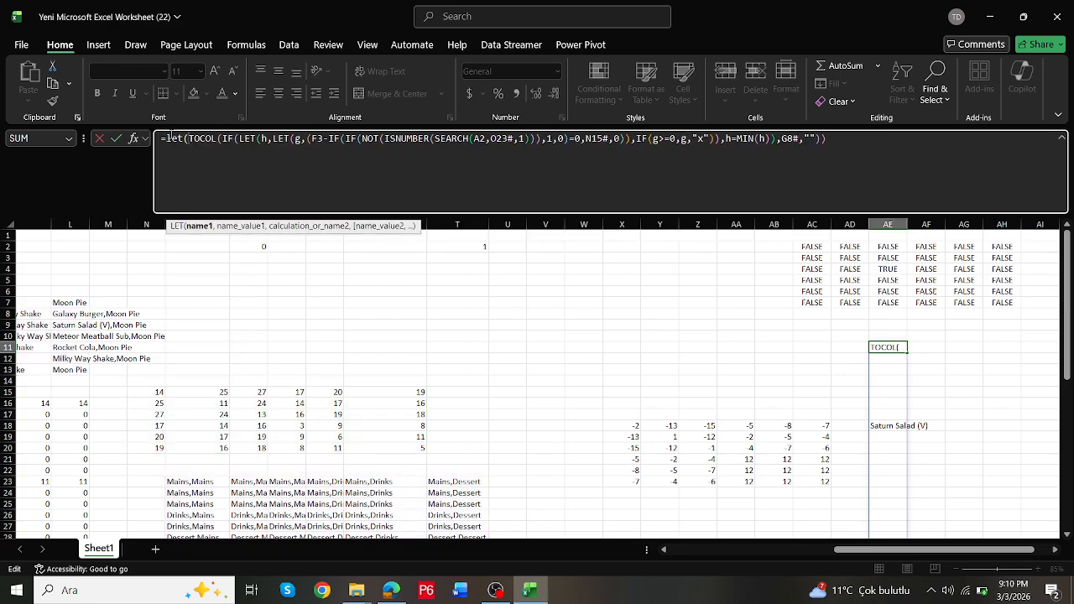
text(g,)
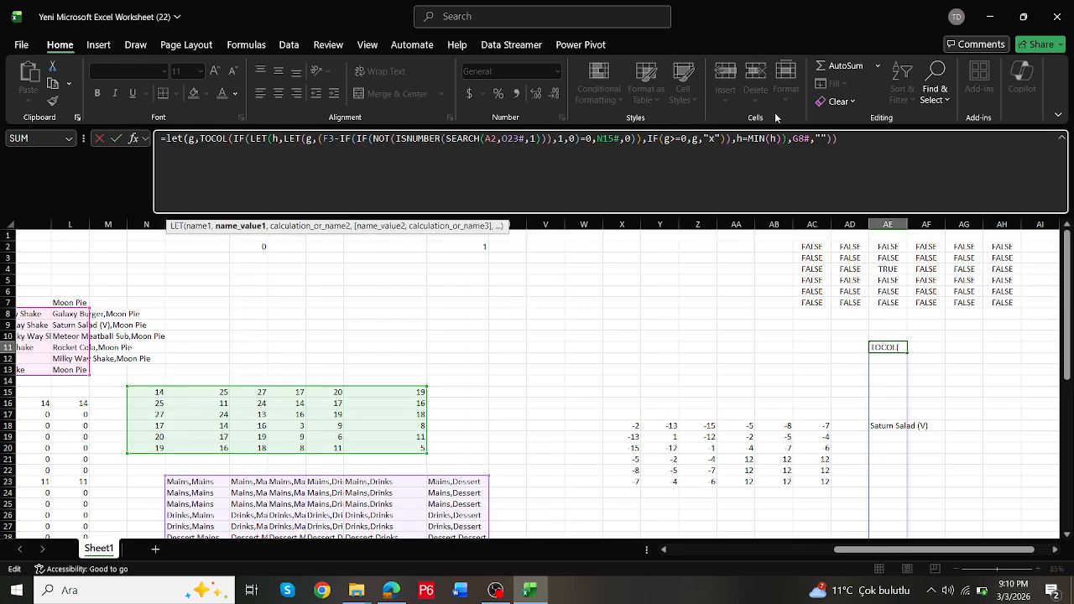
key(BackSpace)
key(BackSpace)
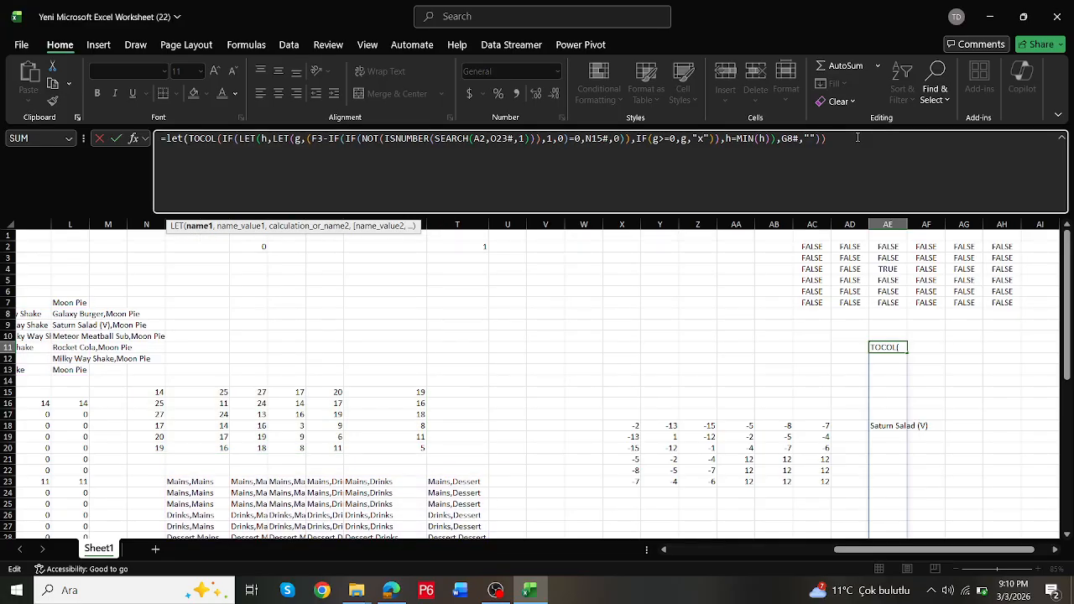
text(h,)
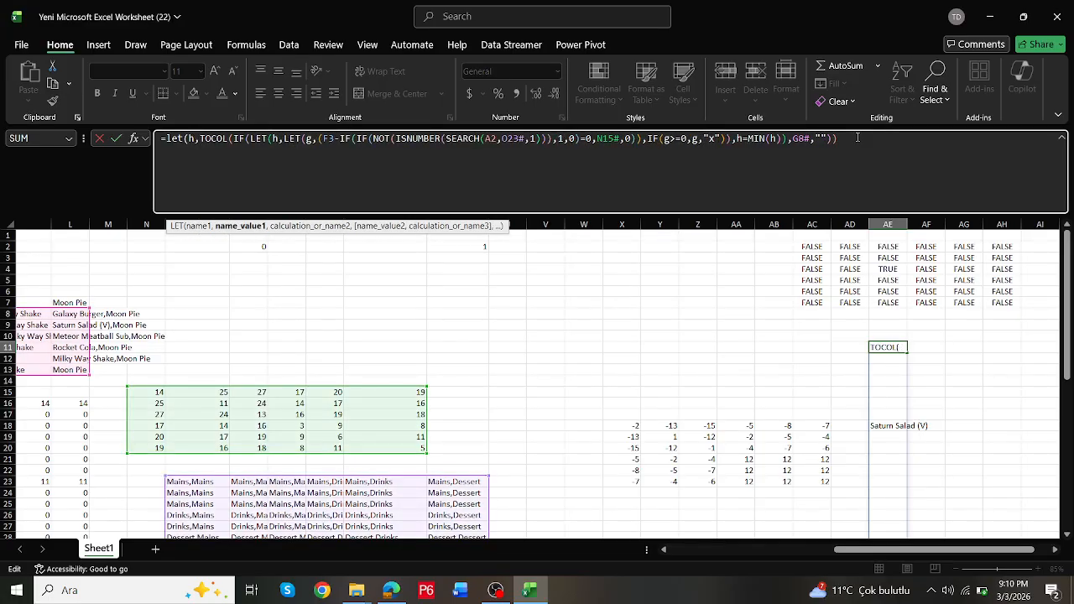
key(BackSpace)
key(BackSpace)
text(i,)
Step: Finish AE11's outer LET by returning FILTER(i,i<>"") and commit the formula
click(858, 137)
text(,fil)
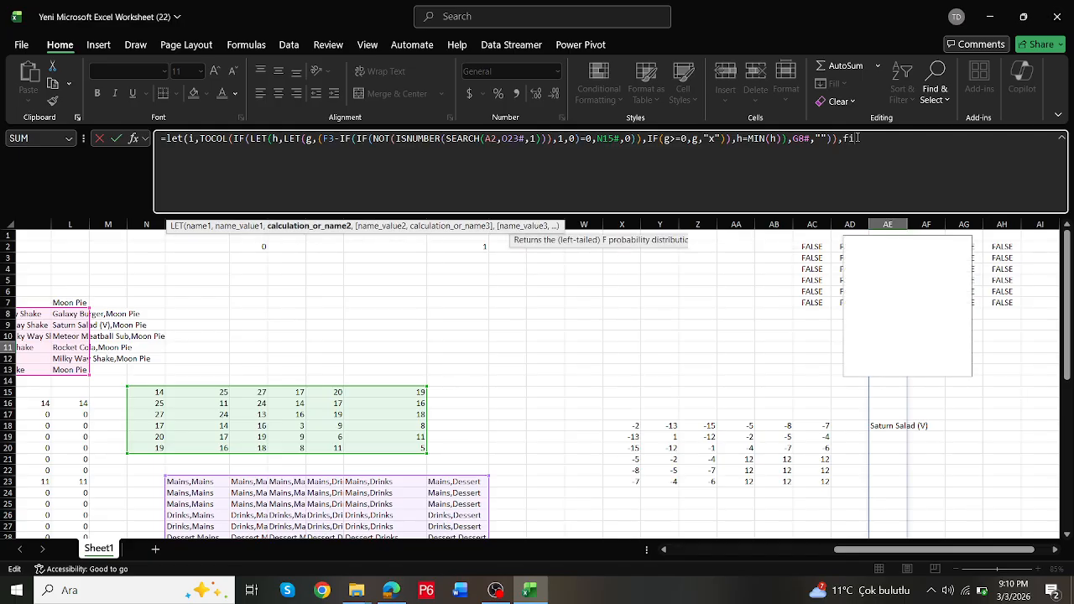
text(ter(i,i<)
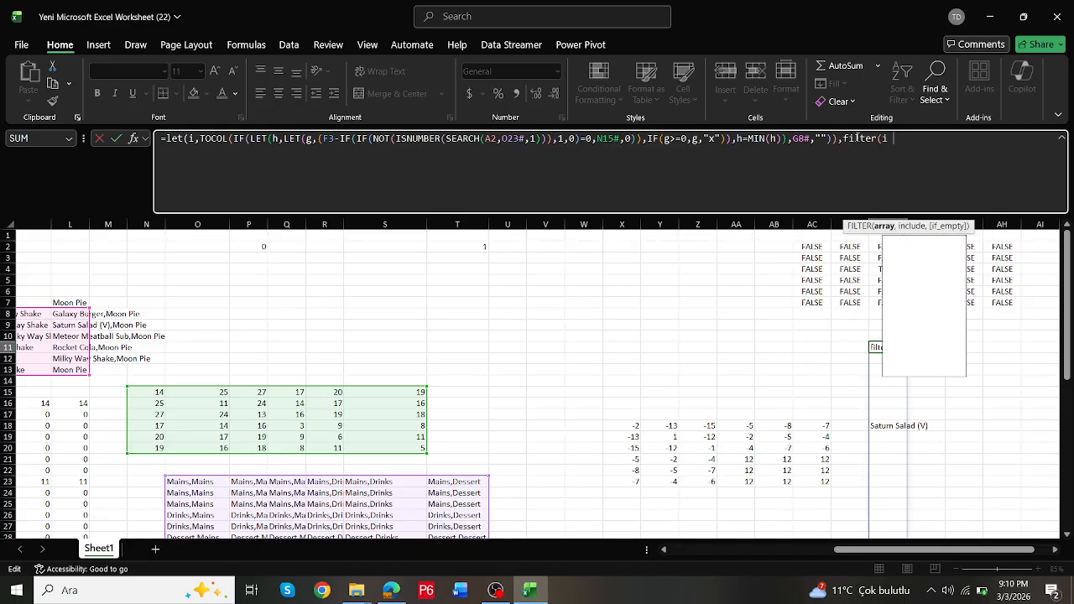
text(>")
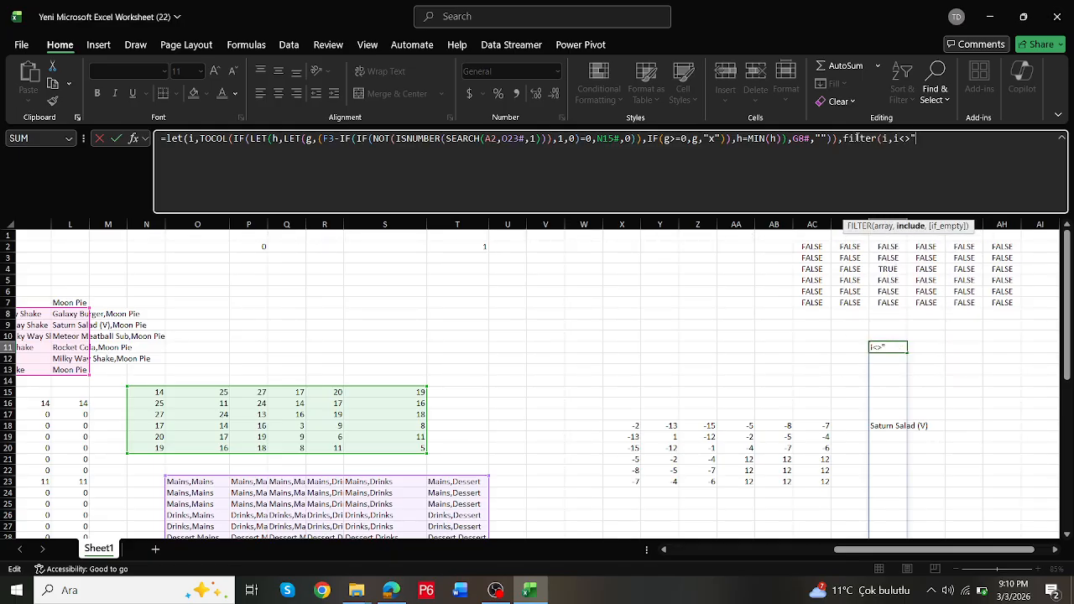
text(")))
key(ctrl+Return)
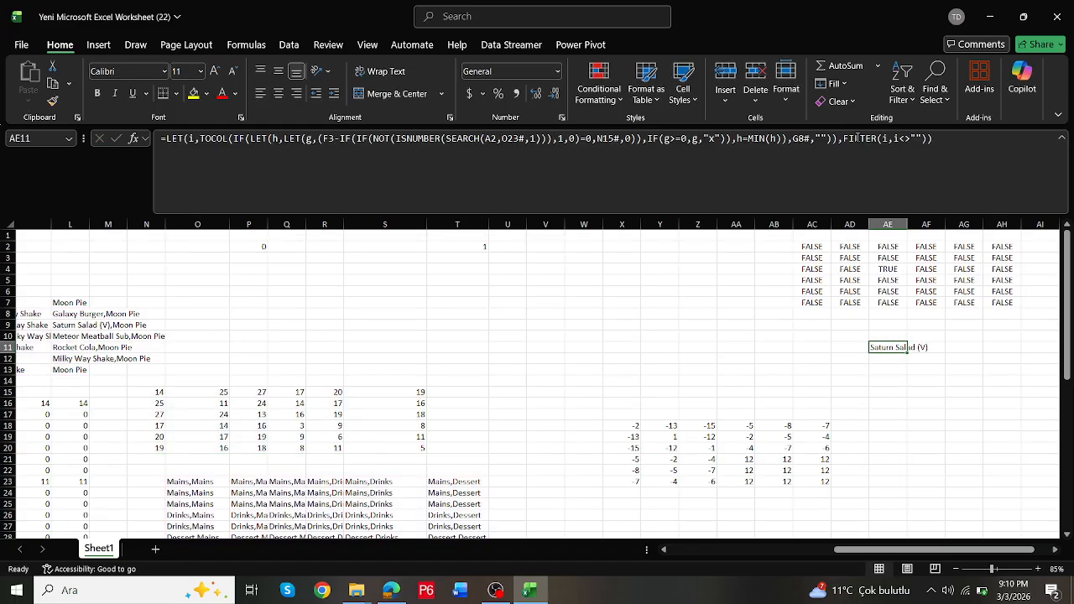
Step: Change the F3 reference in AE11's formula to F2 to test it with the first amount
click(436, 139)
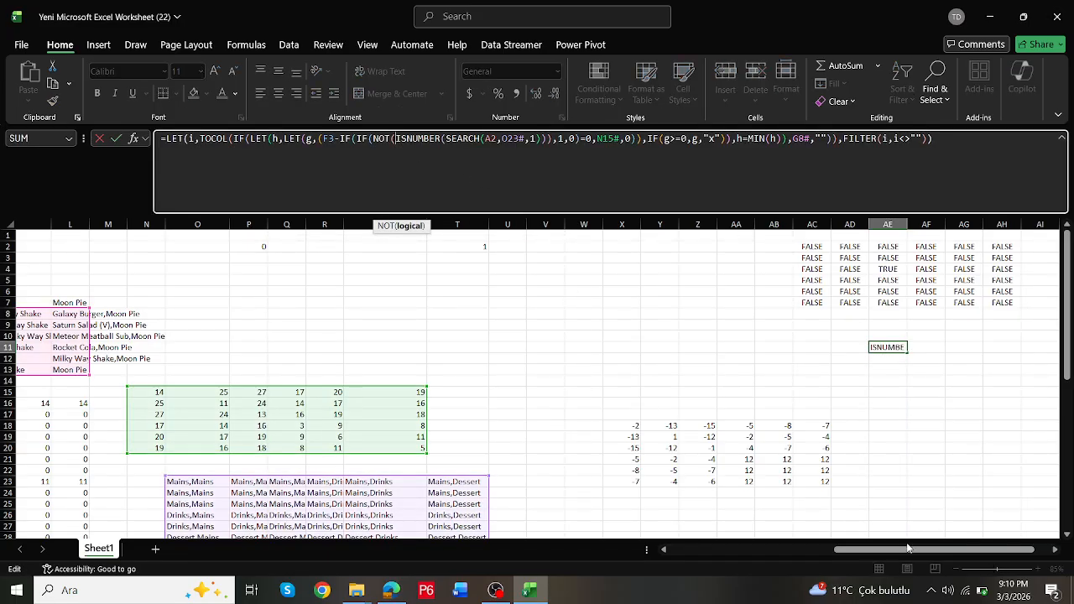
drag(931, 549, 503, 545)
click(354, 246)
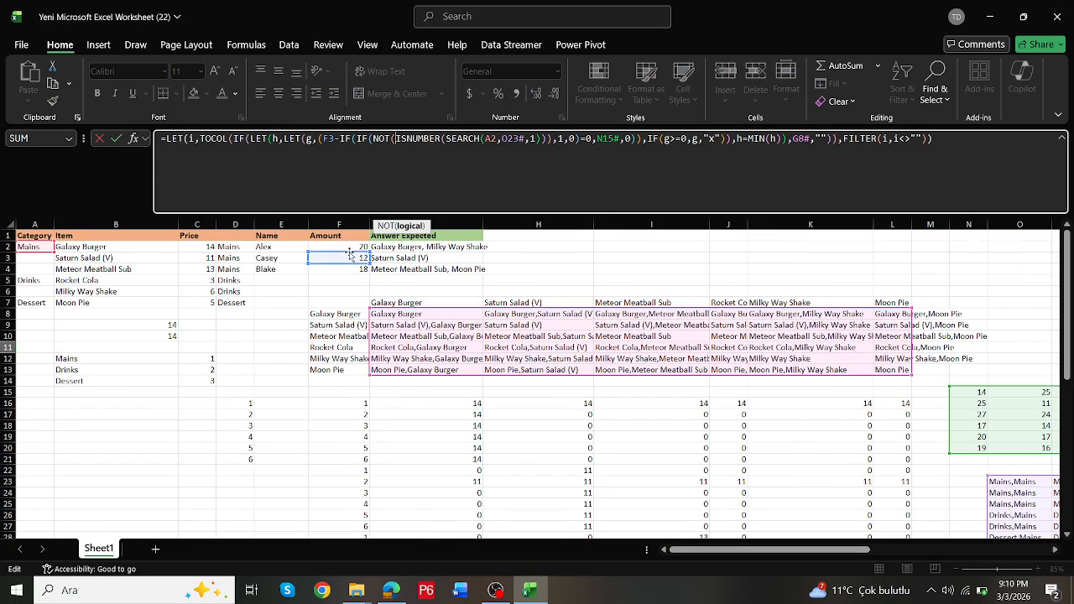
key(Return)
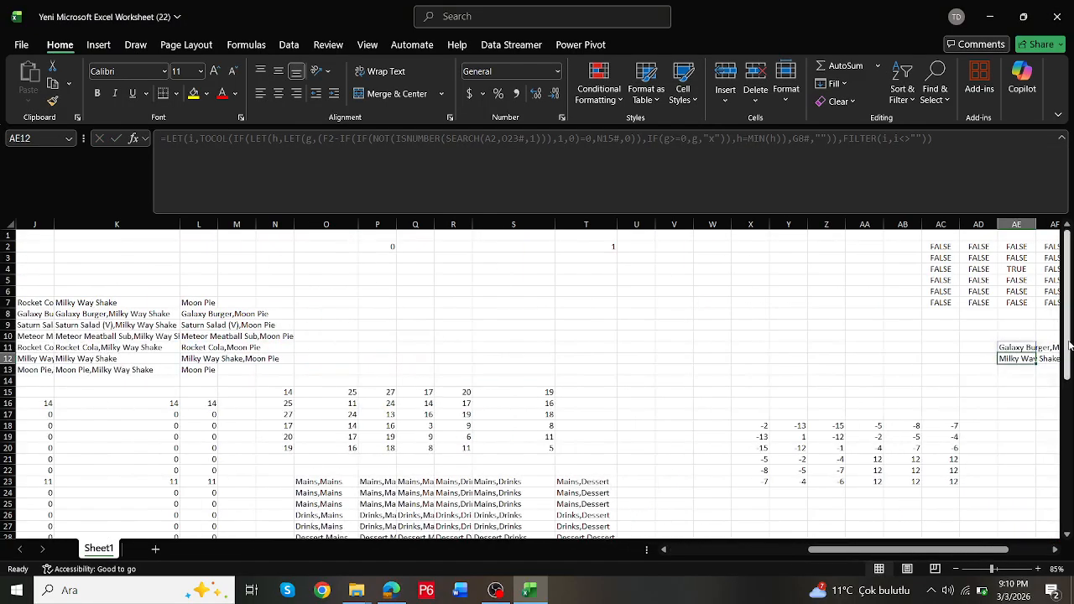
click(1015, 351)
mouse_move(936, 547)
mouse_down()
mouse_move(988, 541)
mouse_move(919, 541)
mouse_move(935, 540)
mouse_up()
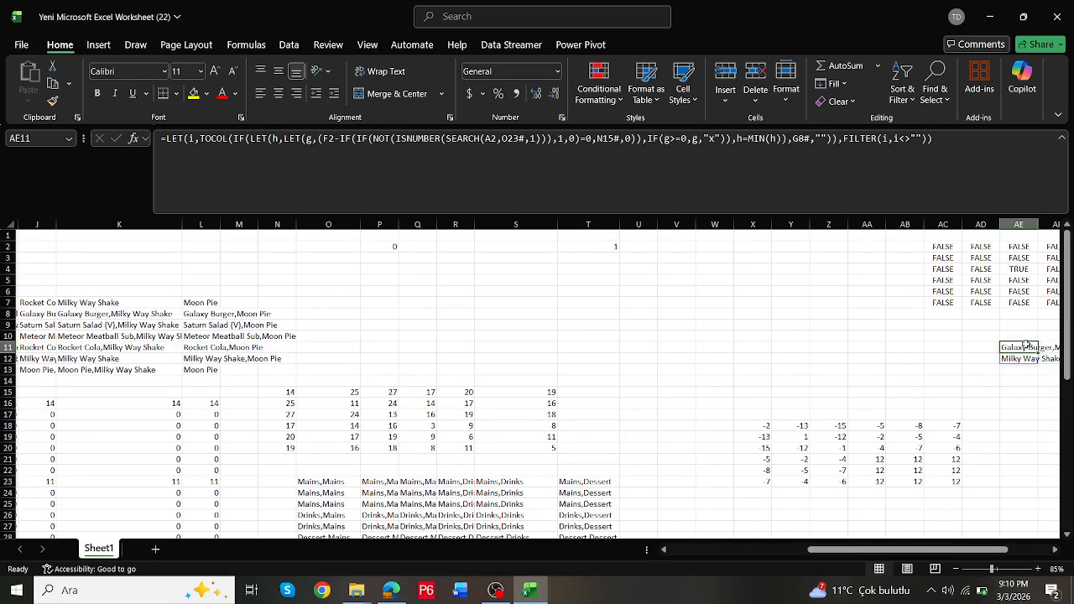
Step: Change the amount reference in AE11's formula to F4, commit it, and select the resulting combinations
double_click(1025, 346)
scroll(475, 325, left, 5)
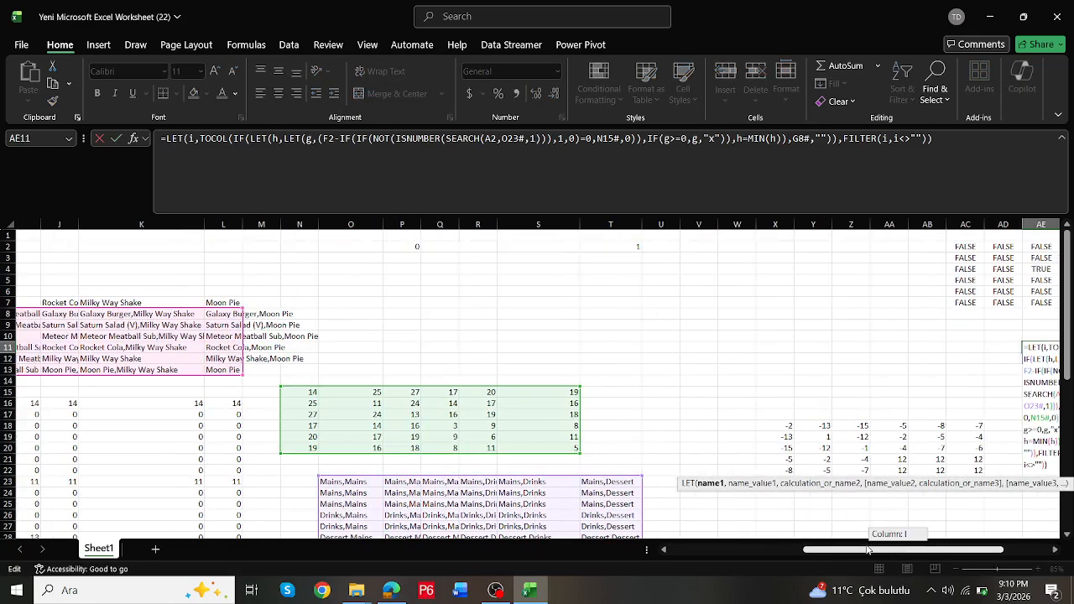
drag(335, 248, 341, 258)
drag(819, 550, 1002, 551)
double_click(818, 347)
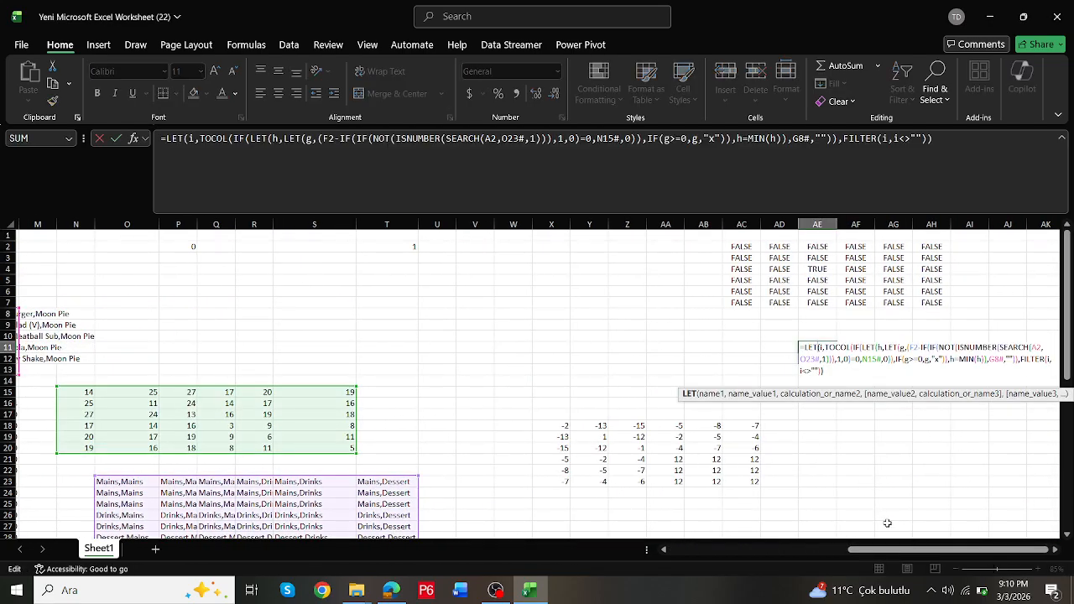
drag(881, 549, 696, 549)
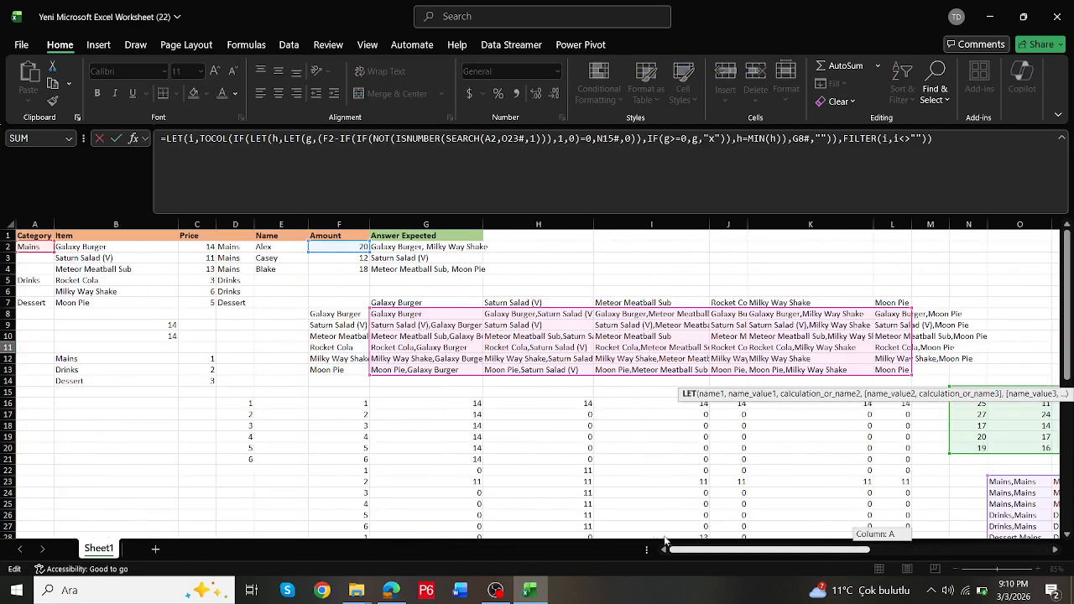
click(355, 271)
key(Return)
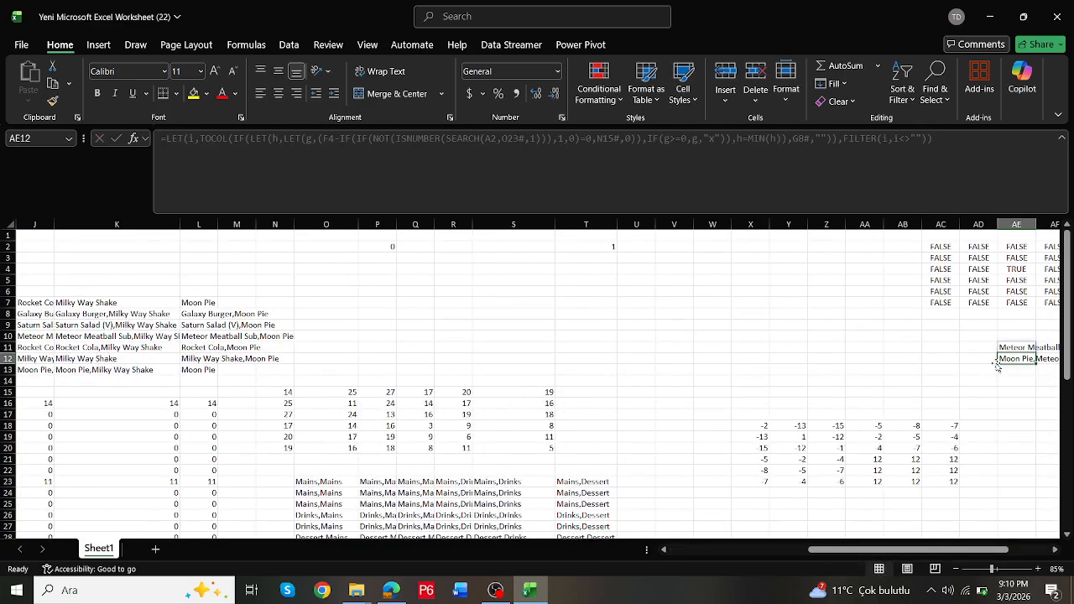
drag(1021, 346, 927, 355)
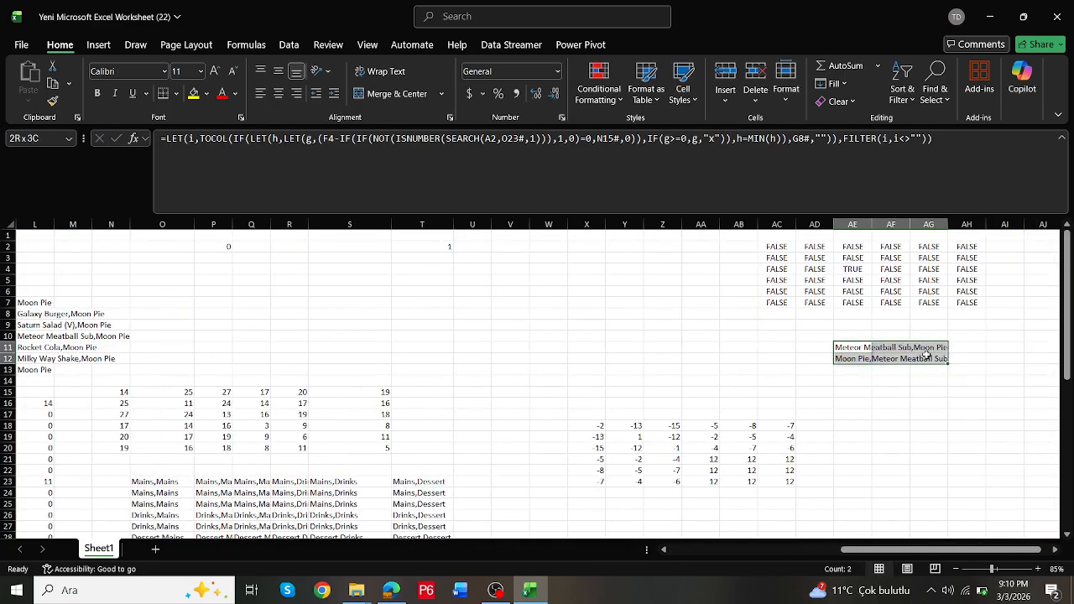
drag(911, 556, 896, 537)
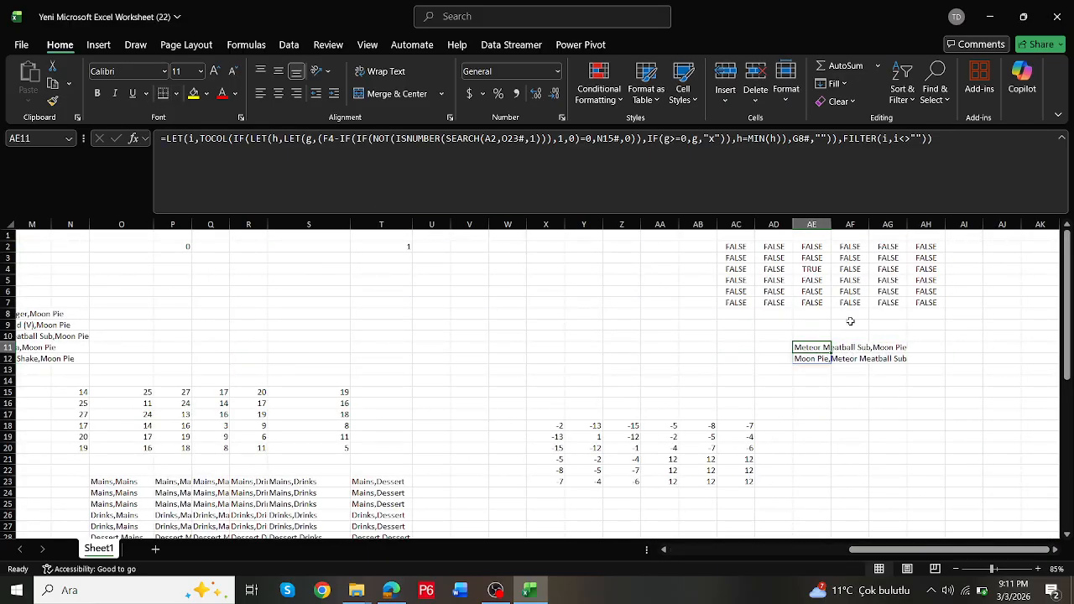
Step: Wrap AE11's LET formula in TEXTJOIN with "," as the delimiter and the ignore-empty argument left blank
click(954, 153)
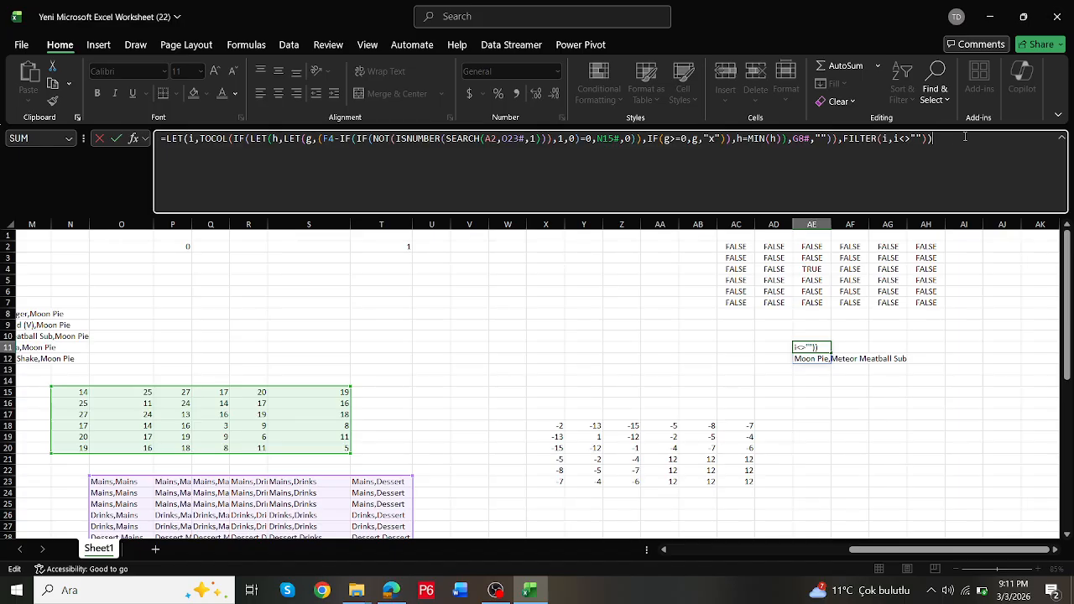
key(Escape)
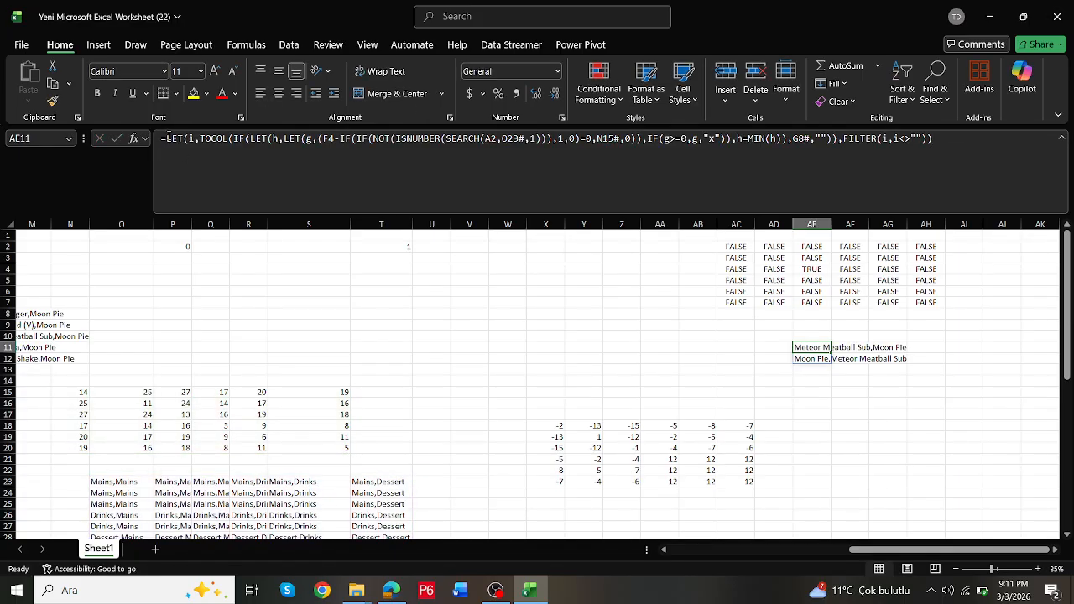
click(168, 136)
text(te)
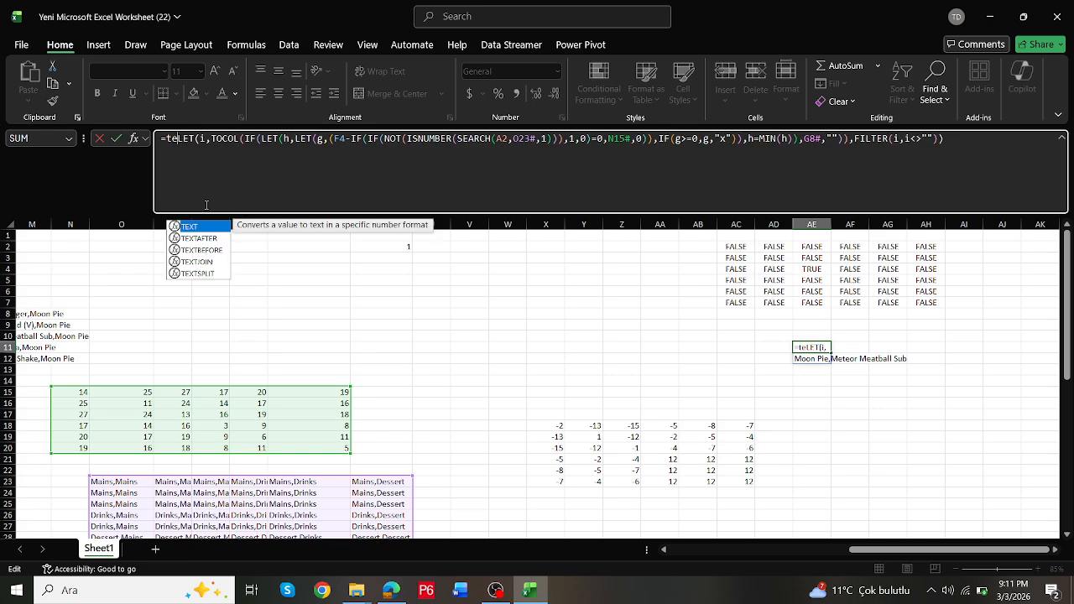
double_click(208, 261)
text(",",)
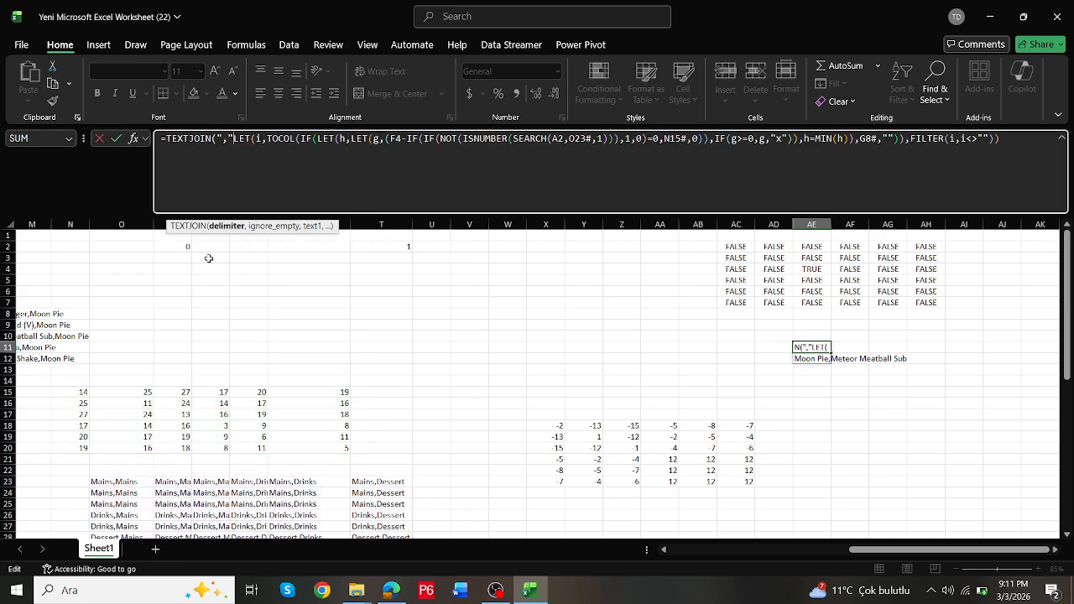
text(,,)
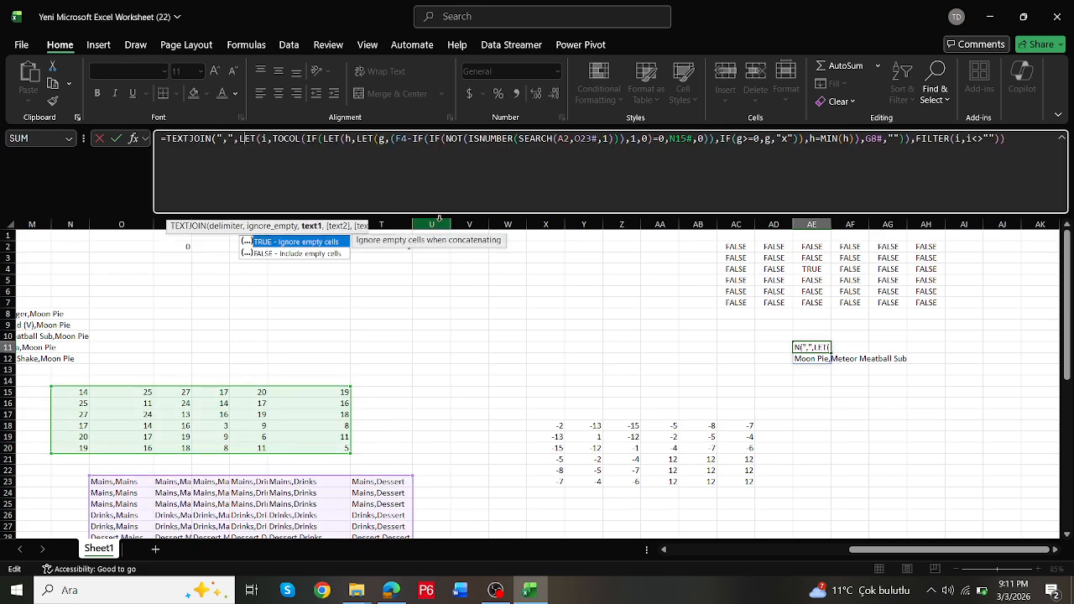
text())
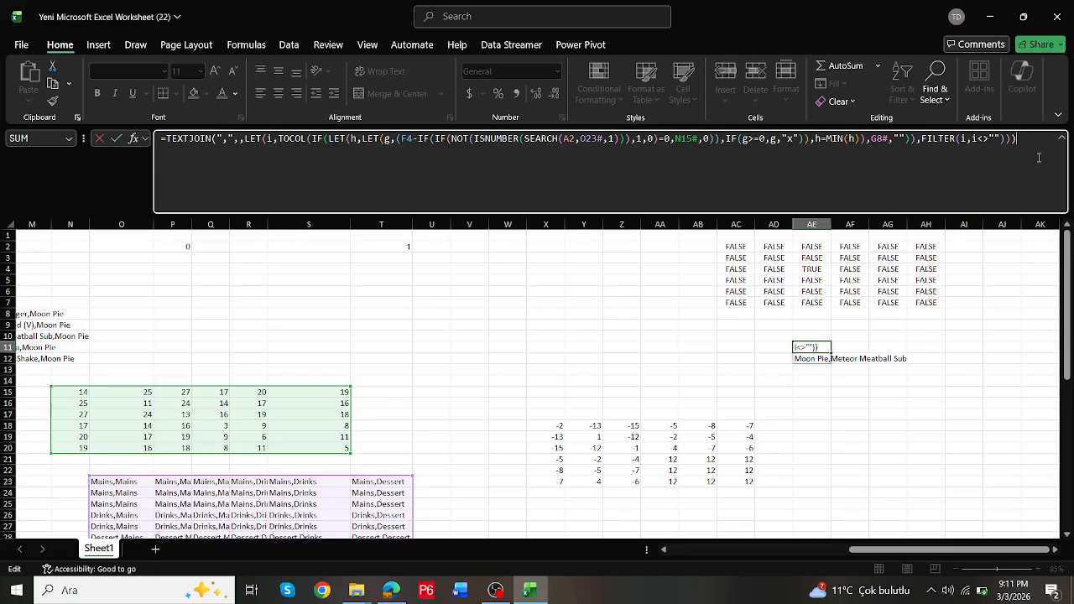
key(Return)
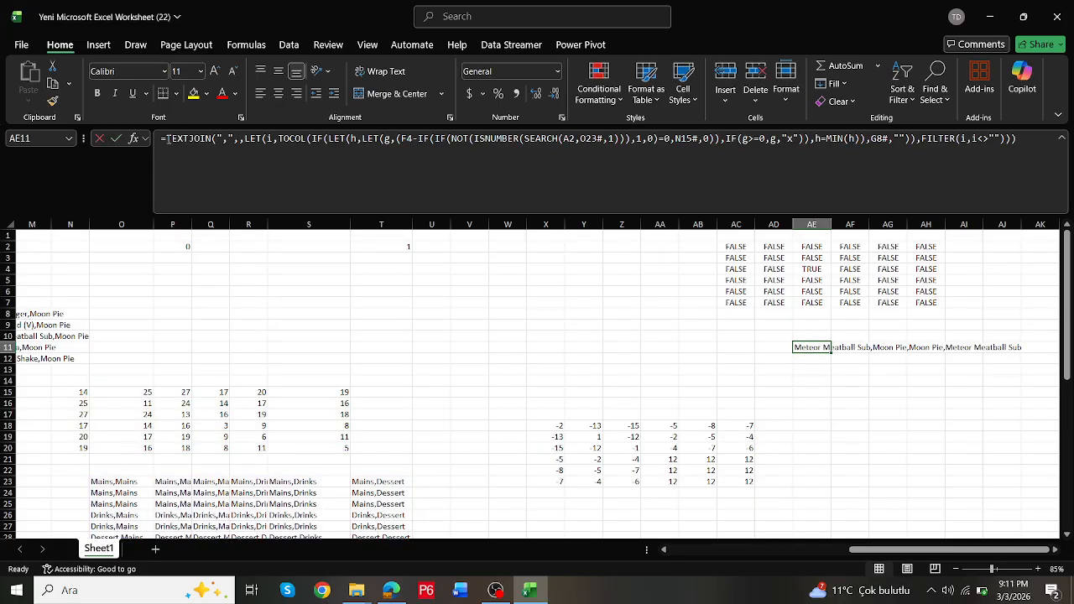
Step: Wrap AE11's formula in TEXTSPLIT with the column delimiter left blank and "," as the row delimiter, and commit it
click(167, 139)
text(te)
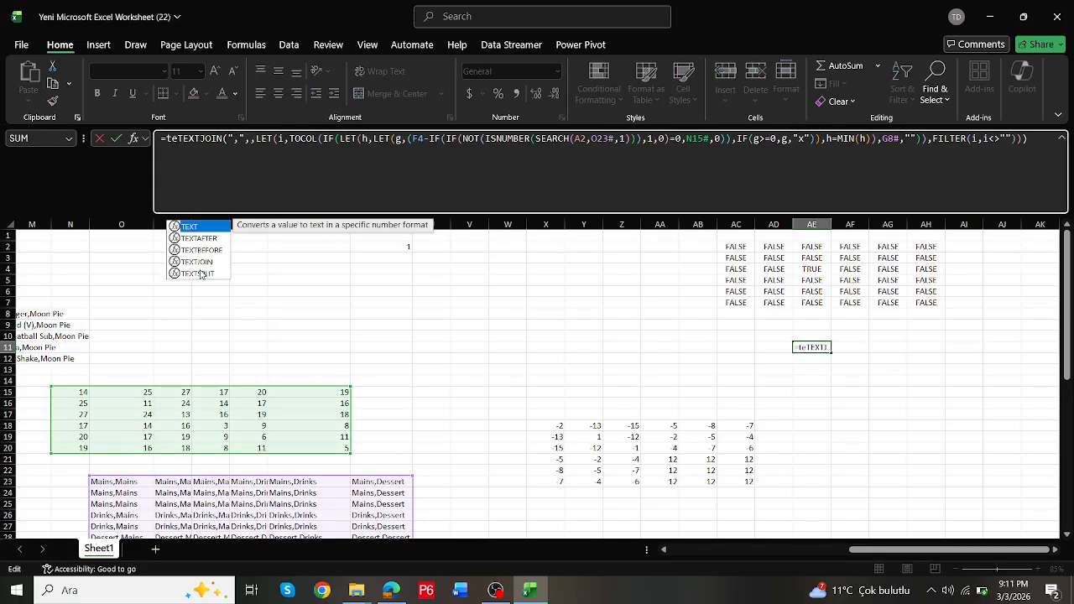
double_click(199, 273)
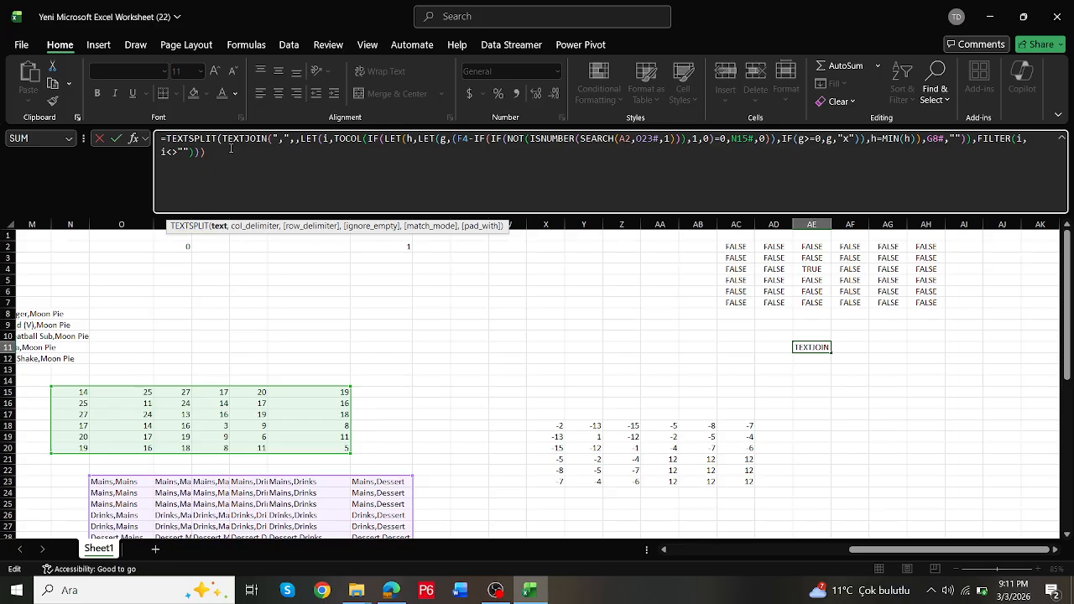
click(231, 148)
text(,)
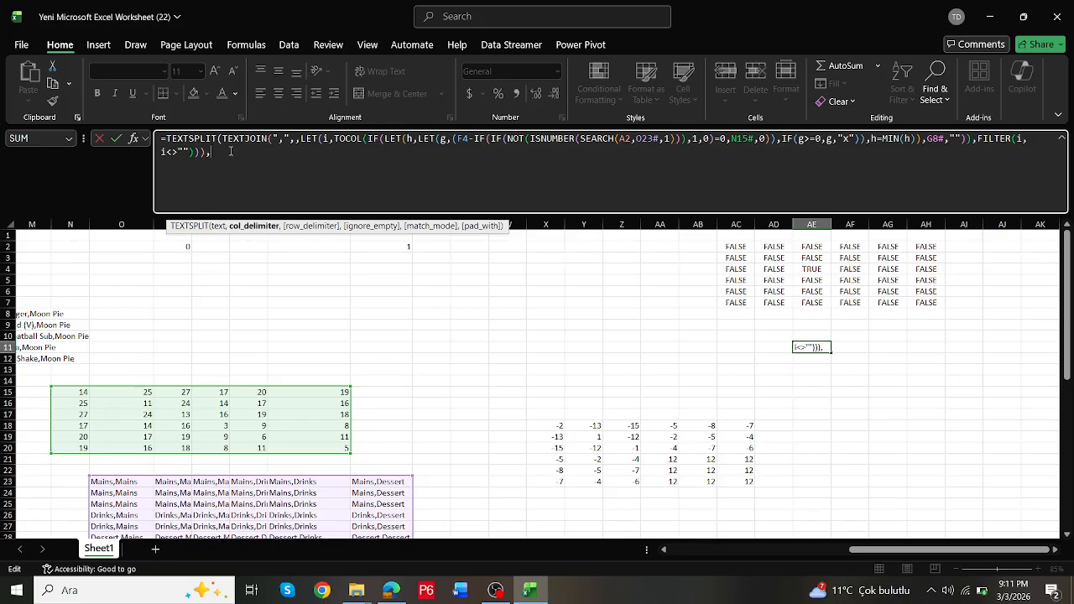
text(,",")
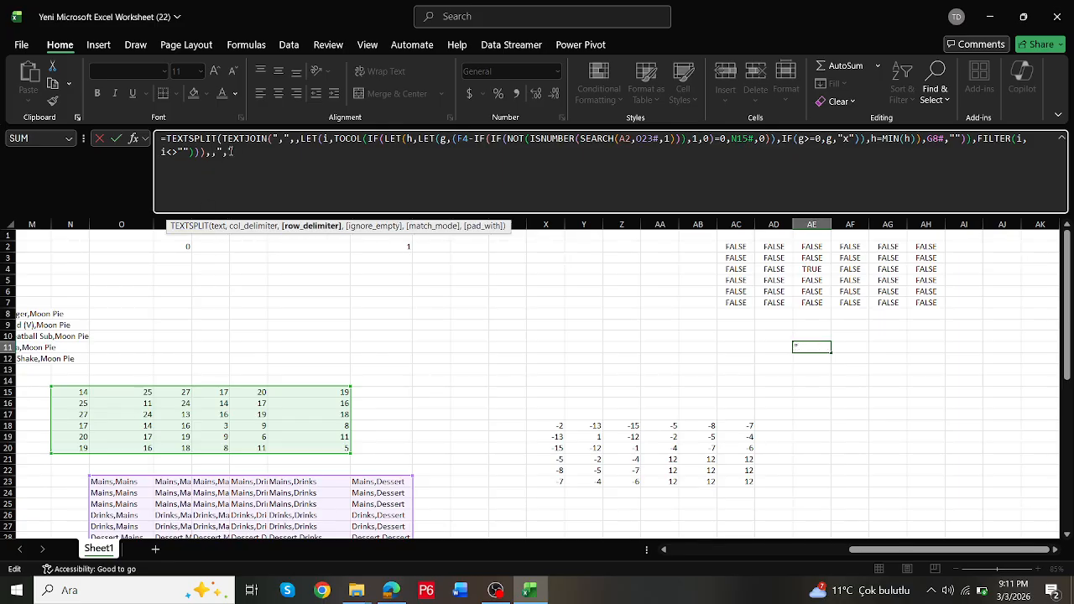
text())
key(ctrl+Return)
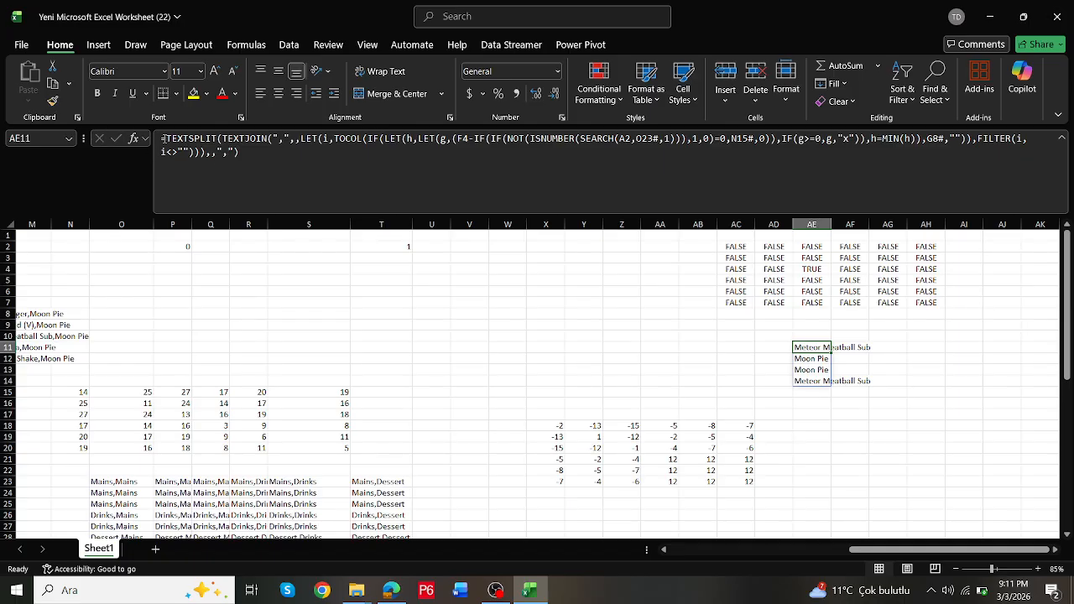
Step: Wrap AE11's TEXTSPLIT formula in UNIQUE to drop the repeated items, and commit it
click(165, 139)
text(un)
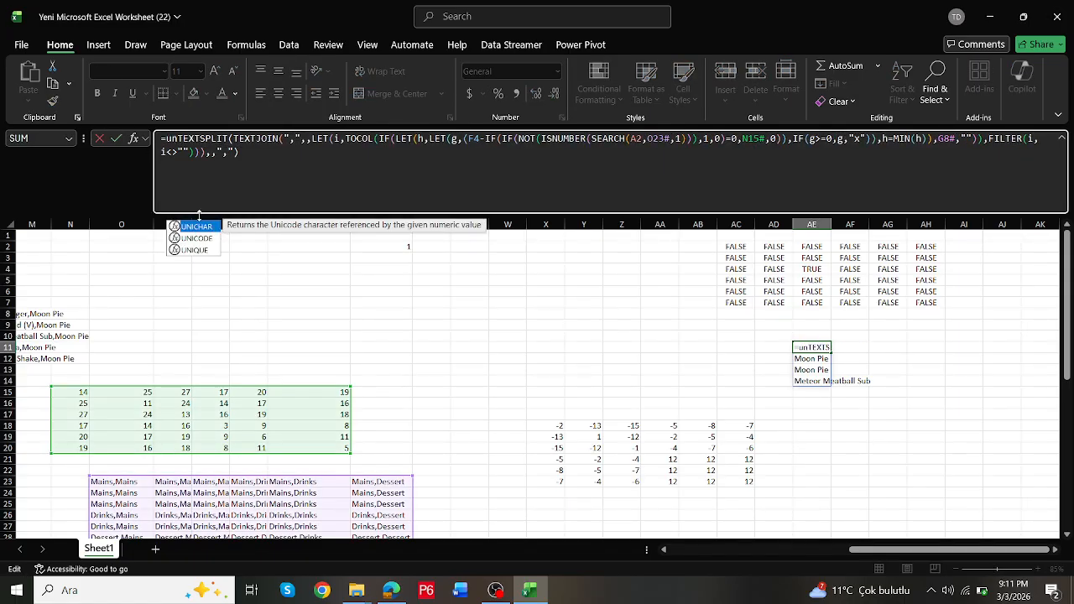
double_click(201, 249)
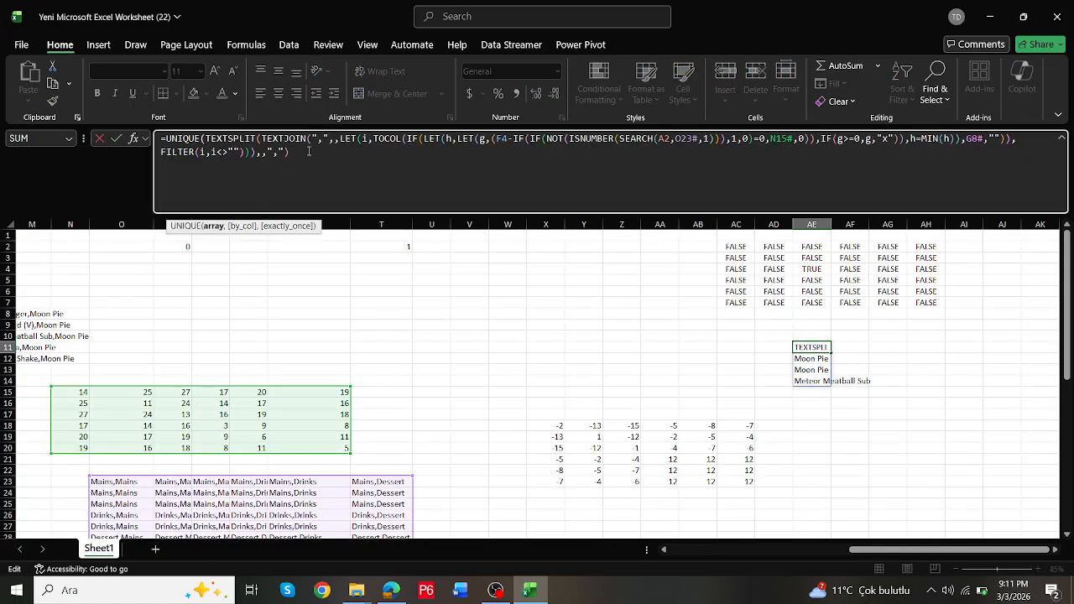
text())
key(Return)
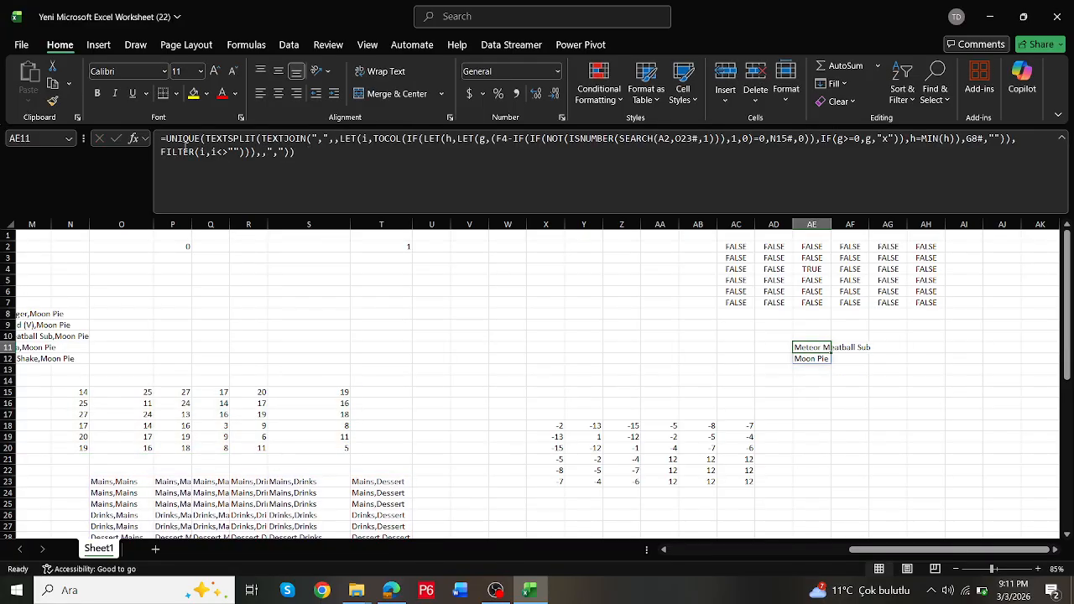
Step: Wrap AE11's UNIQUE formula in TEXTJOIN with "," as the delimiter and the ignore-empty argument left blank, and commit it
click(166, 137)
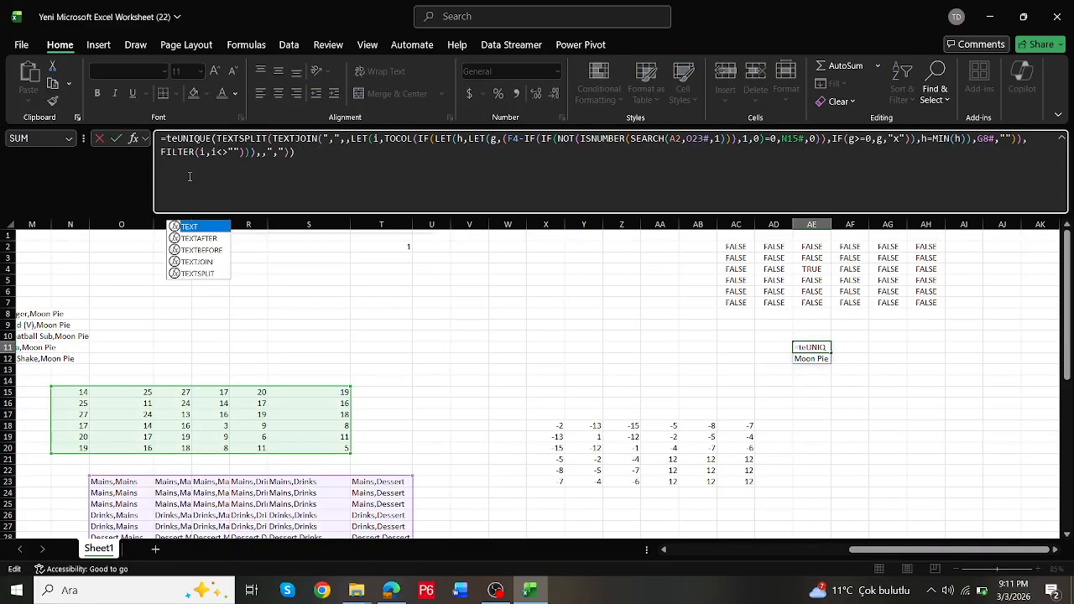
text(te)
double_click(202, 262)
text(",",,)
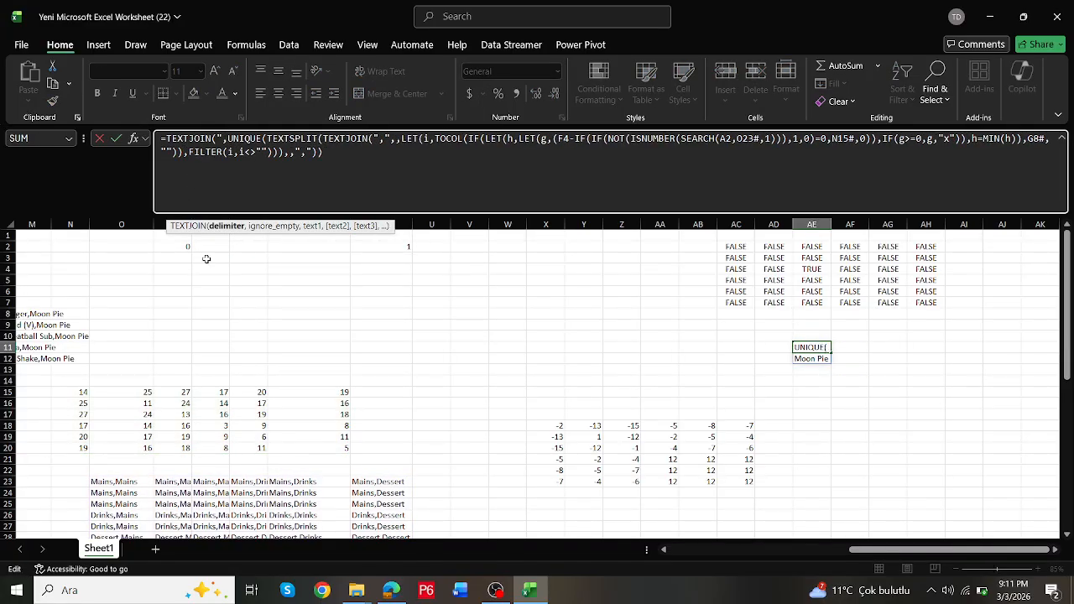
click(368, 166)
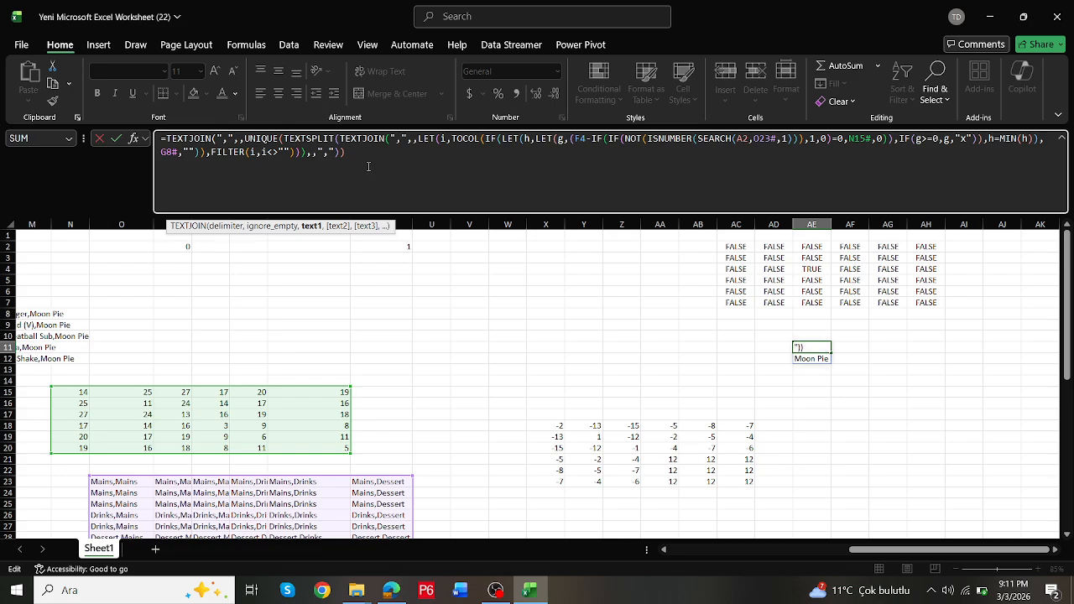
key(Return)
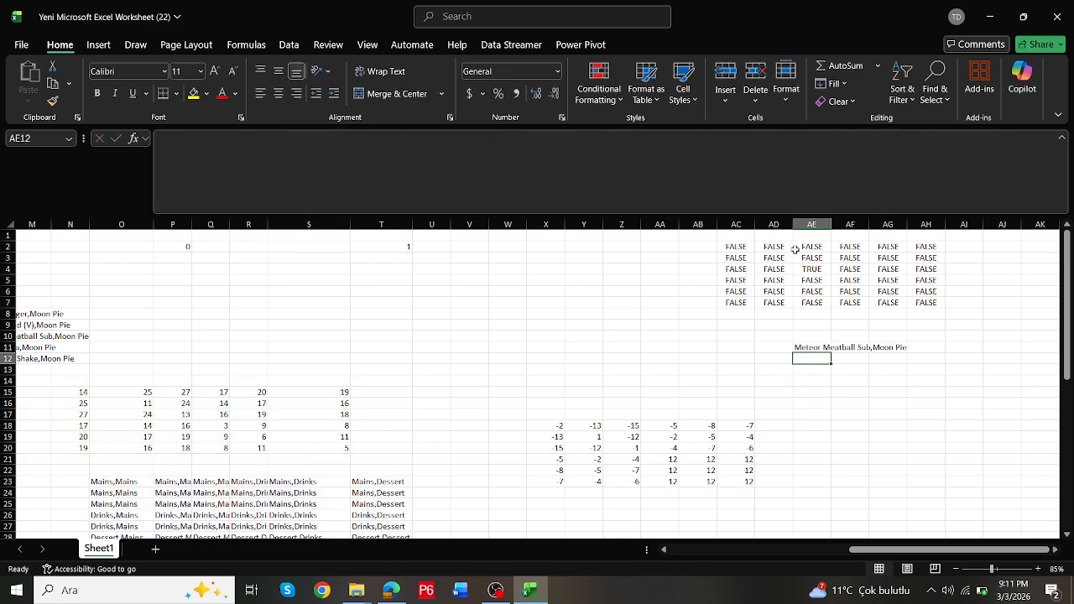
Step: Change the amount reference in AE11's formula to F3 to test it with the second amount
double_click(814, 347)
drag(886, 550, 700, 554)
click(351, 259)
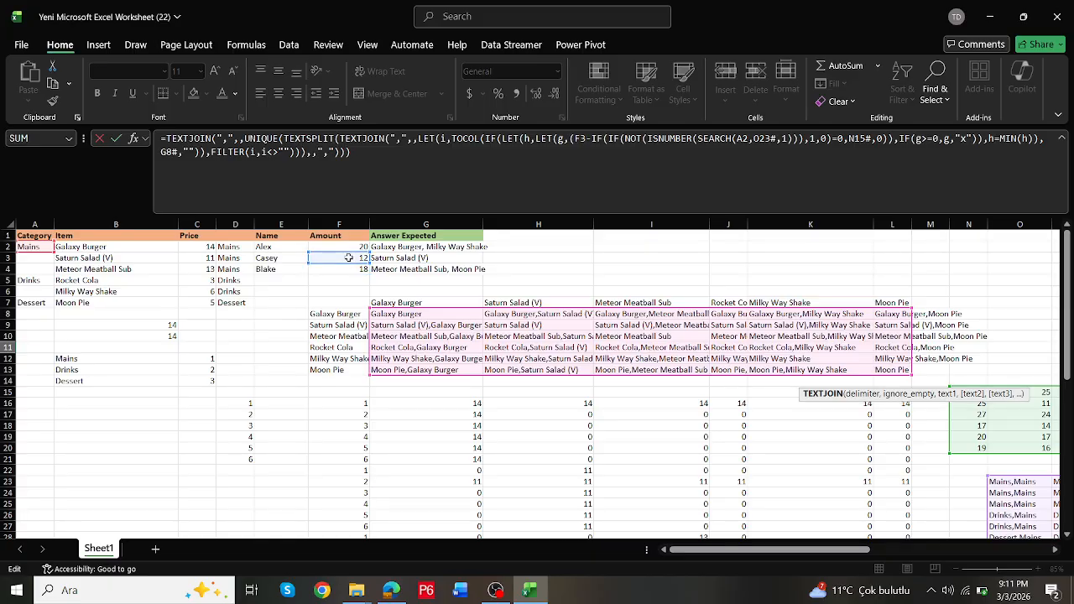
key(ctrl+Return)
Step: Point the amount reference in AE11's formula to F2 and commit it
double_click(1019, 346)
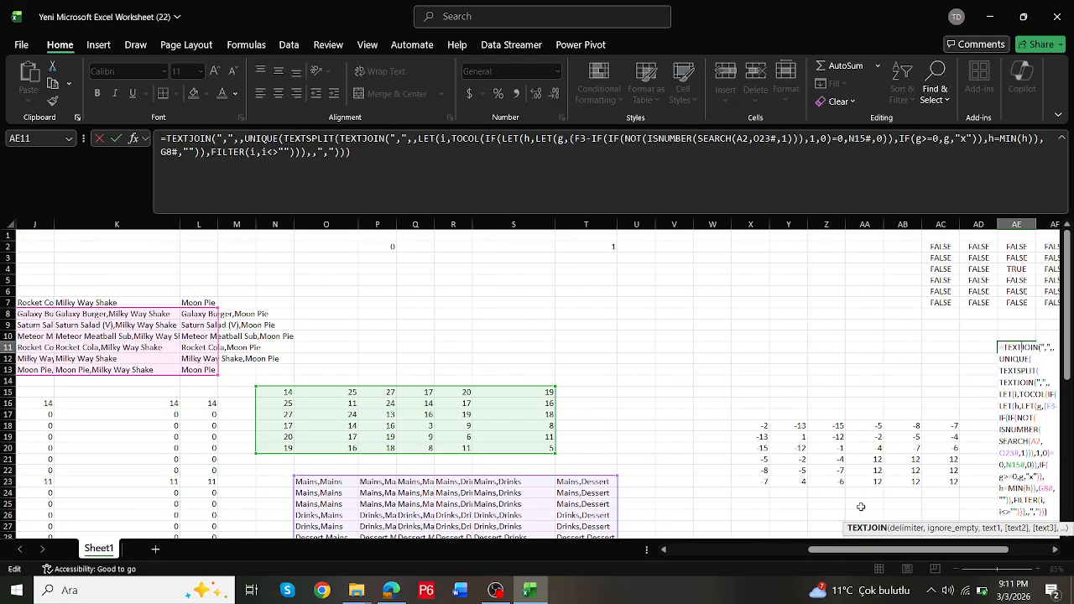
drag(864, 554, 718, 554)
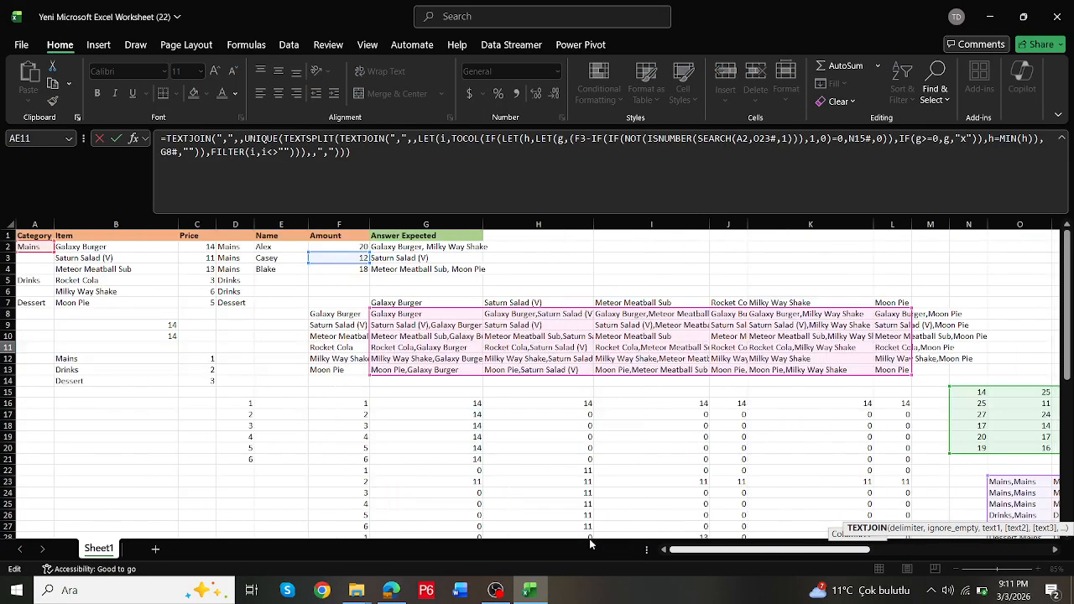
click(326, 246)
key(Return)
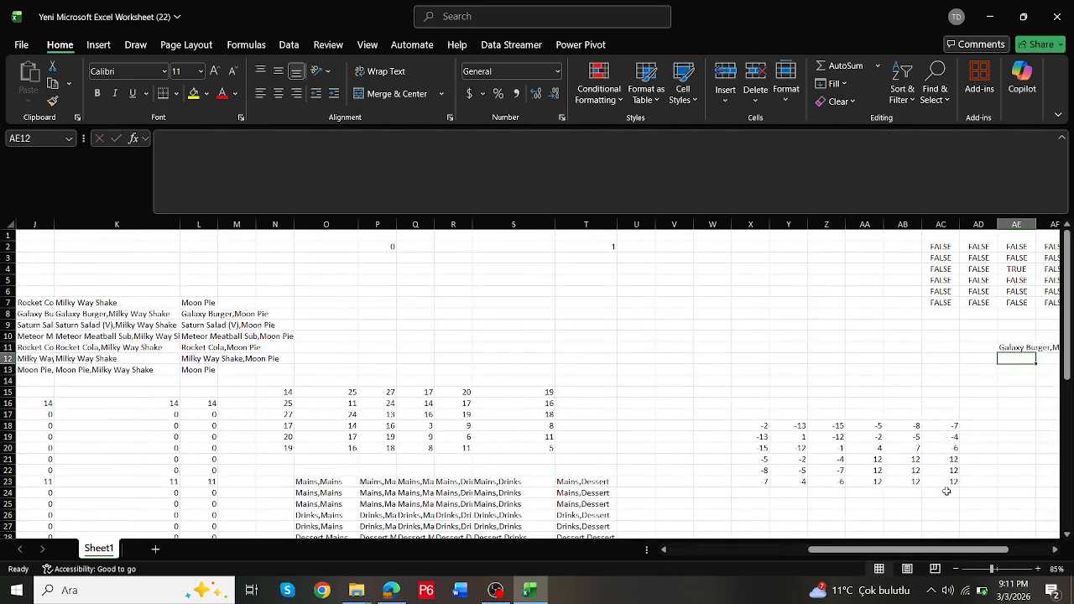
scroll(926, 535, right, 3)
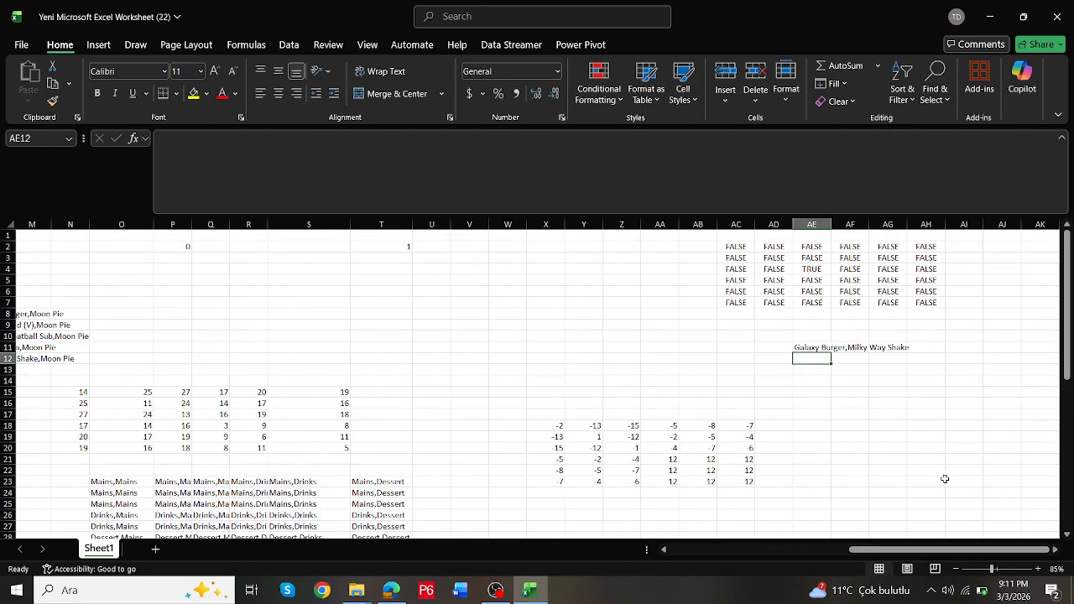
Step: Move the finished formula cell from AE11 to I2, beside the expected answers
click(829, 344)
drag(810, 342, 625, 248)
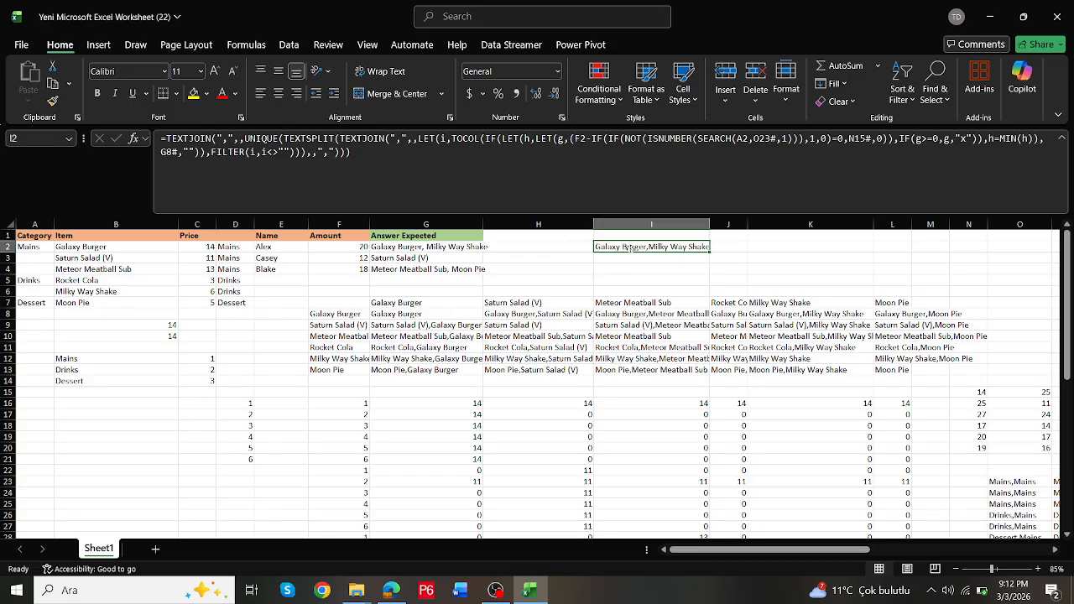
double_click(633, 246)
key(Escape)
Step: Create a copy of Sheet1 at the end of the workbook
right_click(113, 550)
click(180, 387)
click(118, 396)
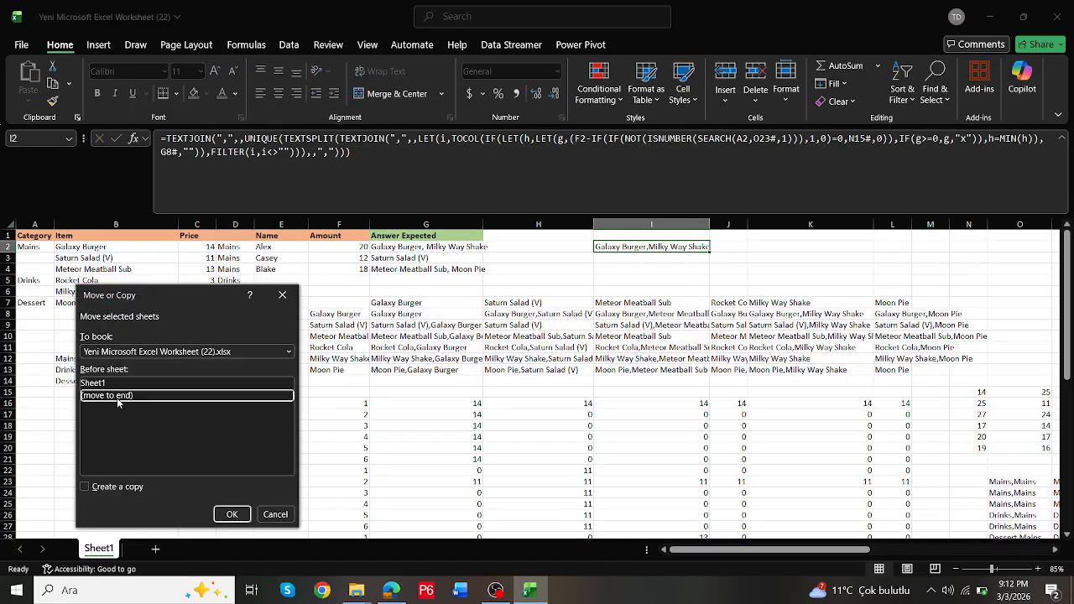
click(126, 488)
click(232, 514)
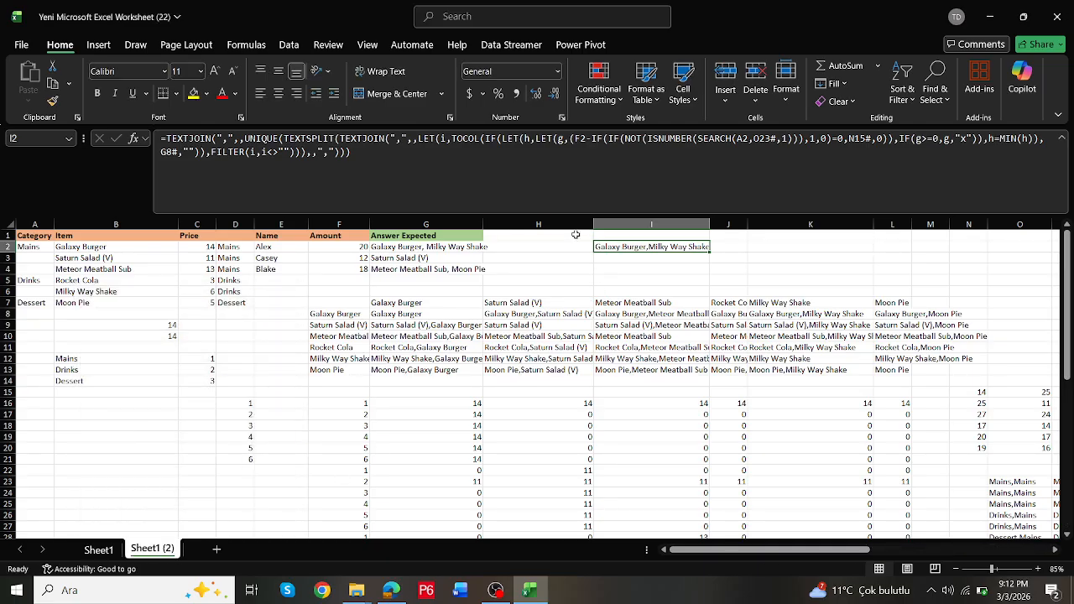
Step: On the copied sheet, start wrapping I2's formula in MAP over F2:F4 with a LAMBDA whose parameter is j
click(508, 182)
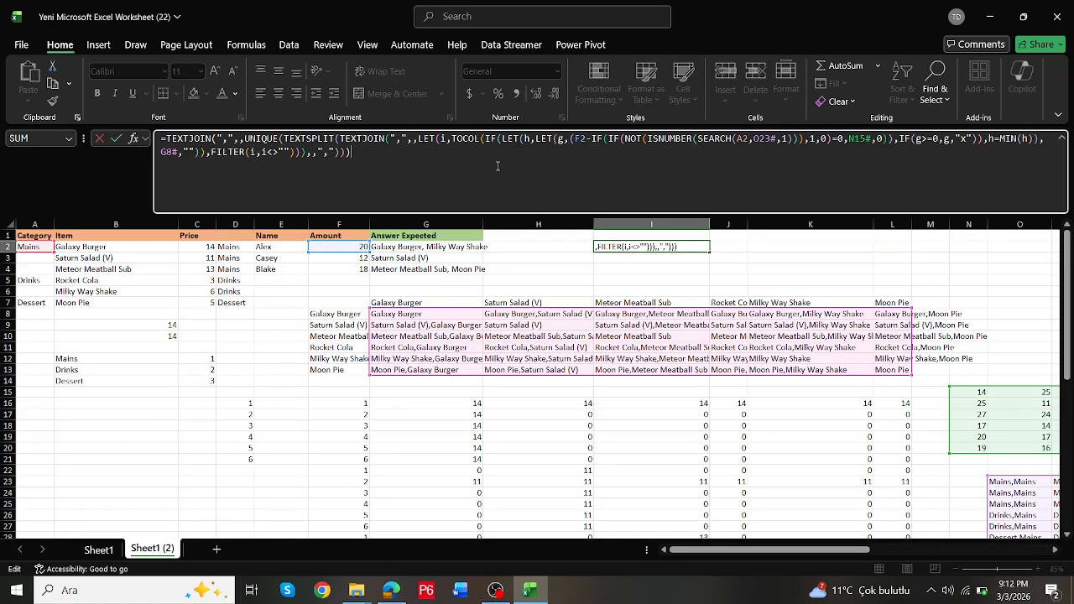
click(612, 246)
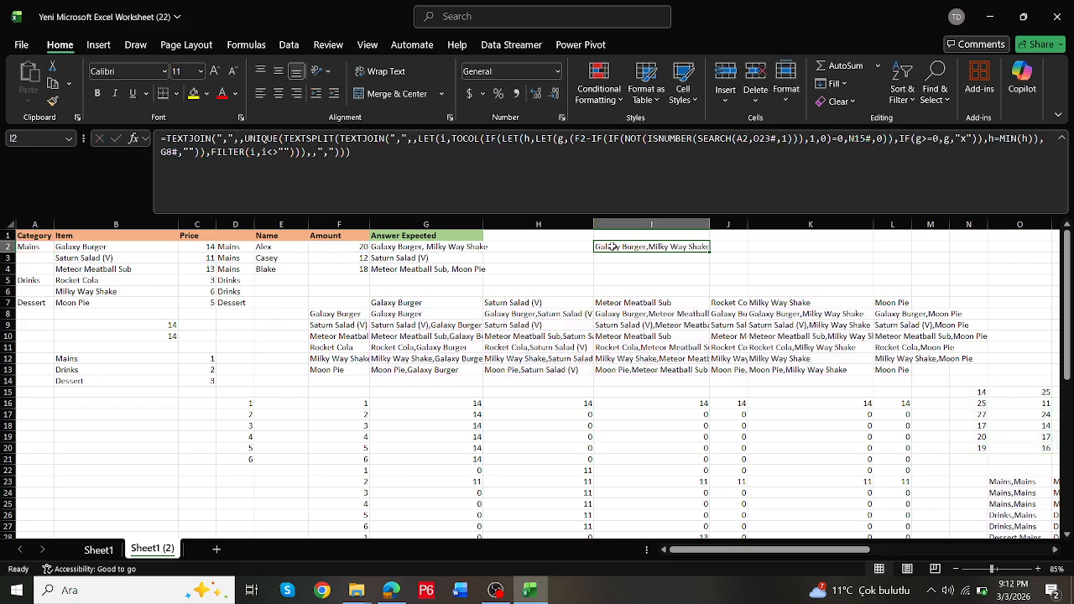
click(168, 138)
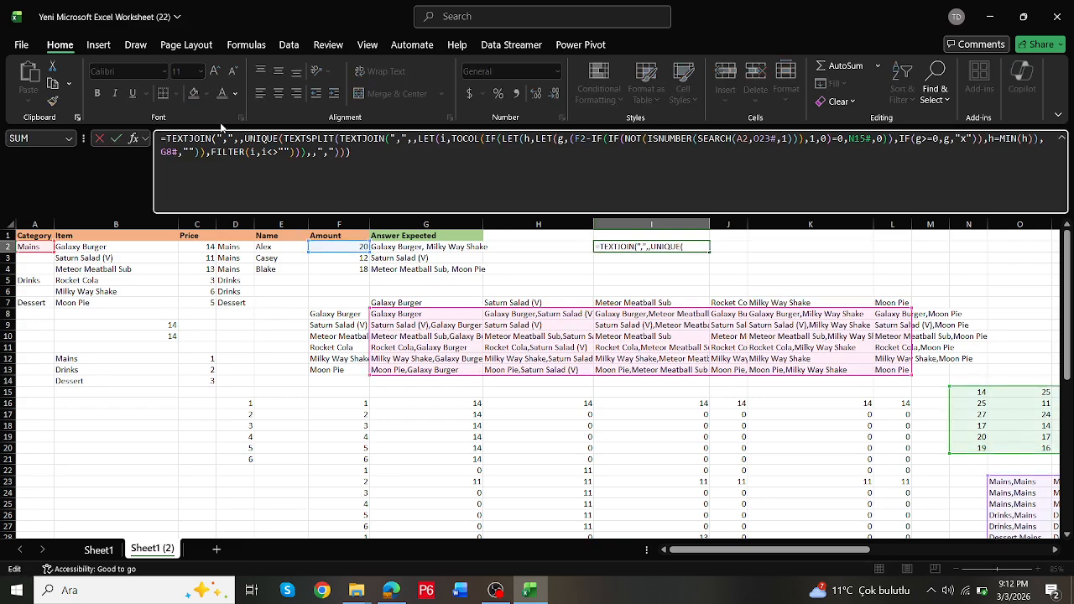
text(map()
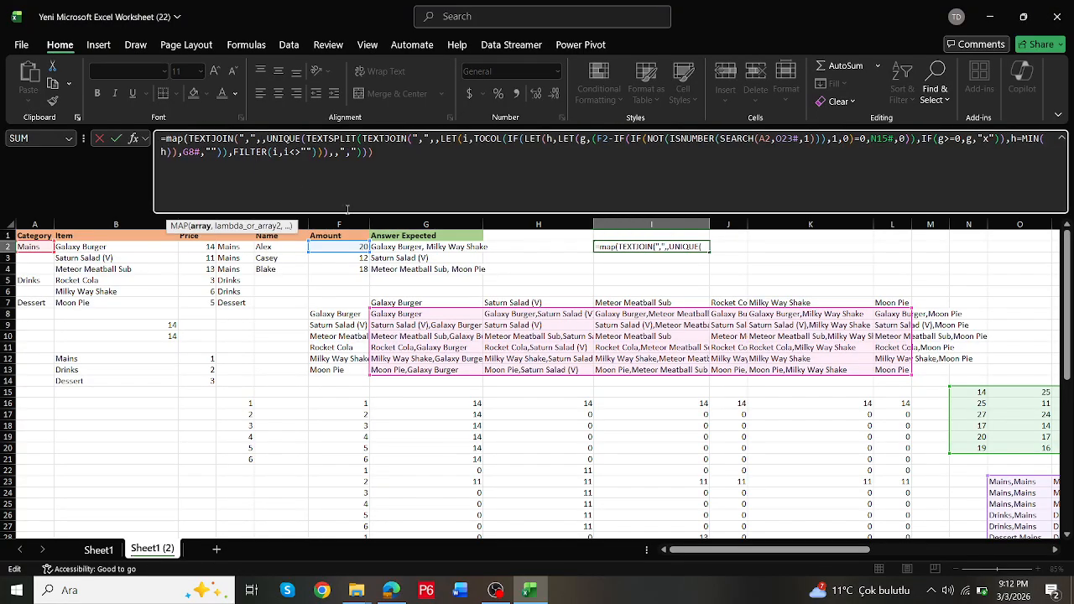
drag(349, 247, 349, 266)
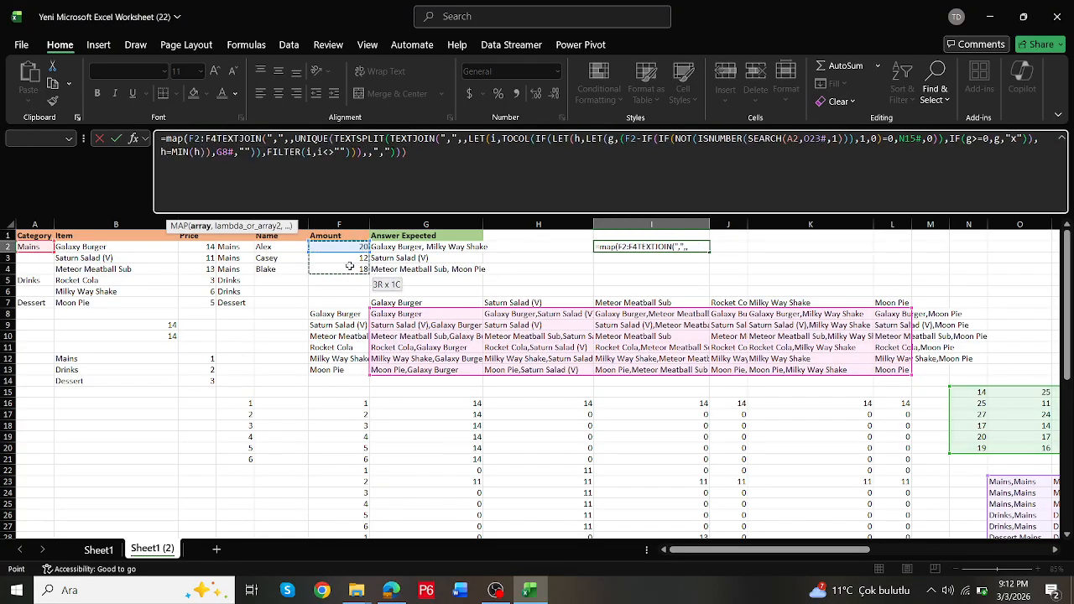
text(,)
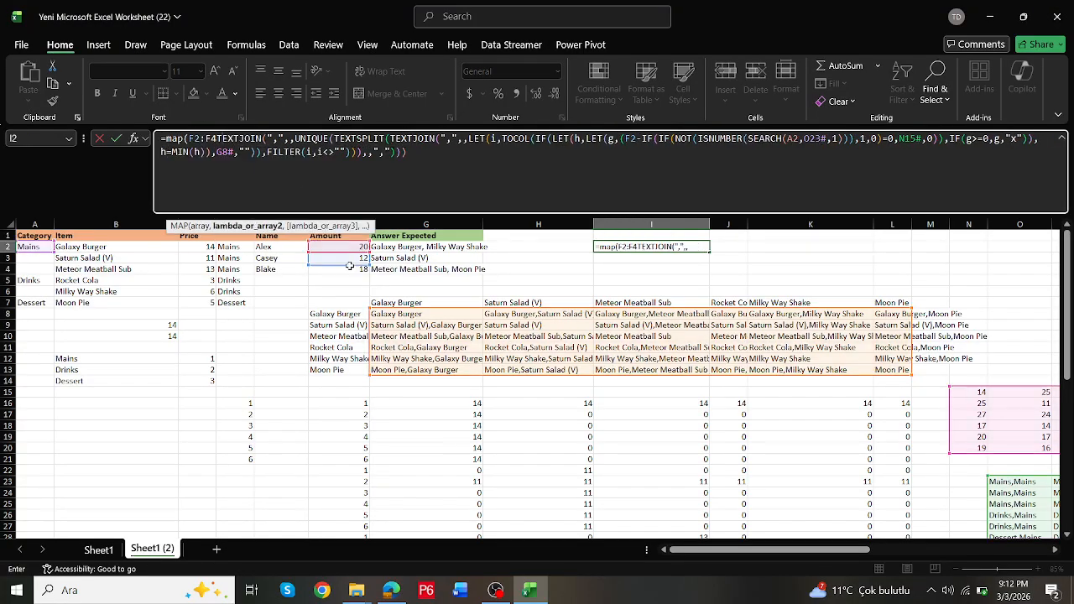
text(lambda()
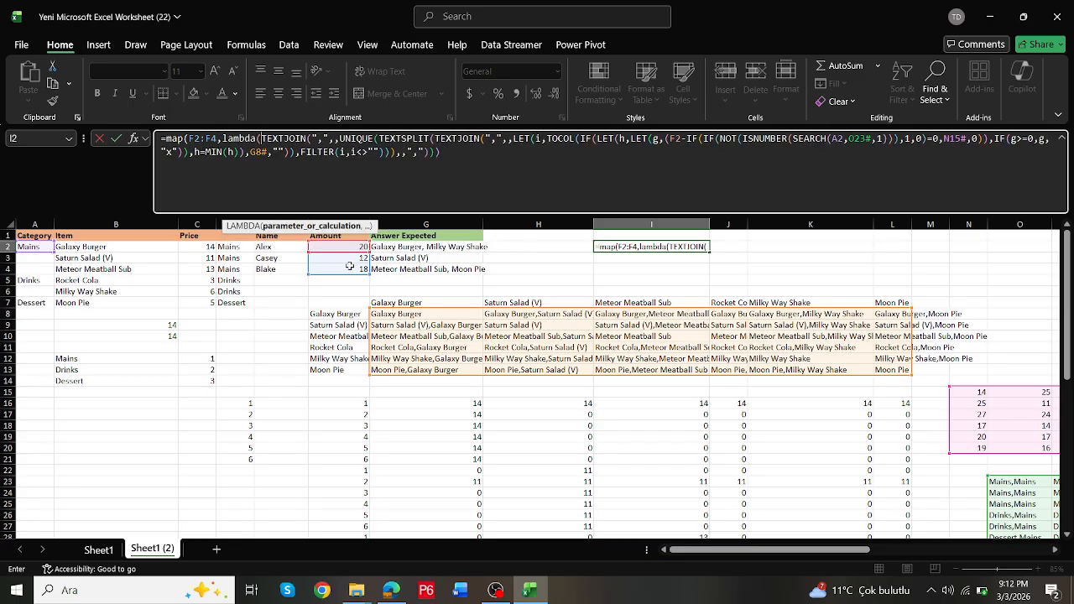
text(j,)
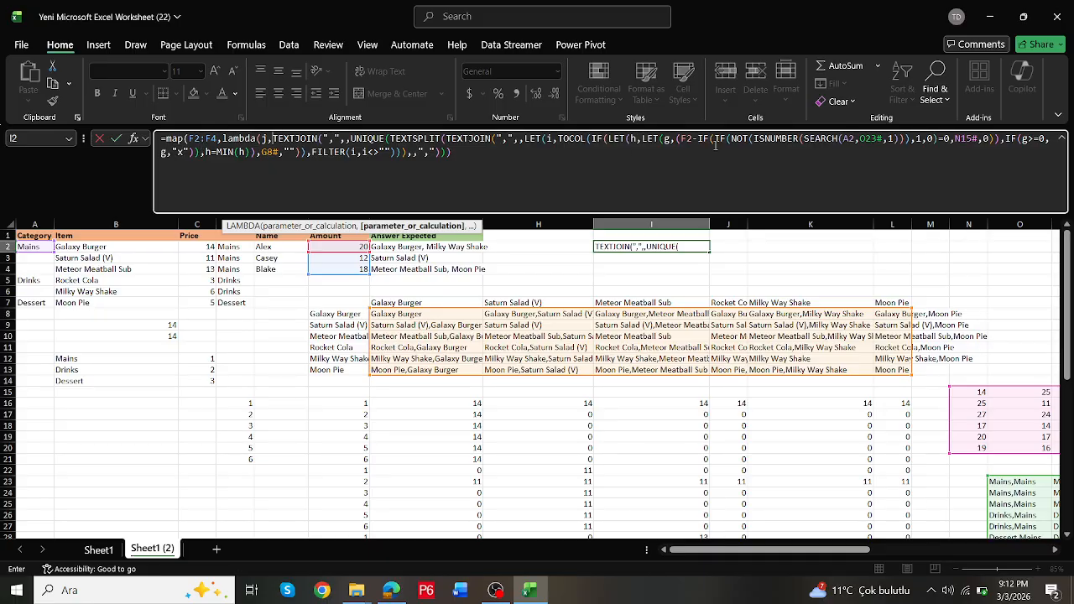
Step: Replace the F2 reference inside I2's LAMBDA with j and commit the formula
double_click(688, 139)
text(j)
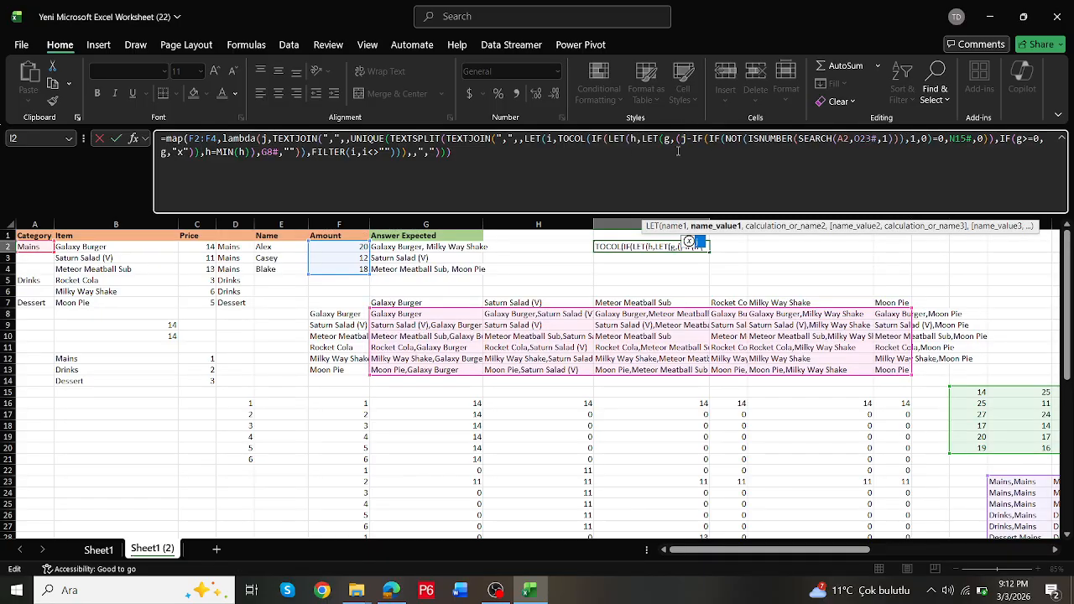
click(546, 168)
key(Return)
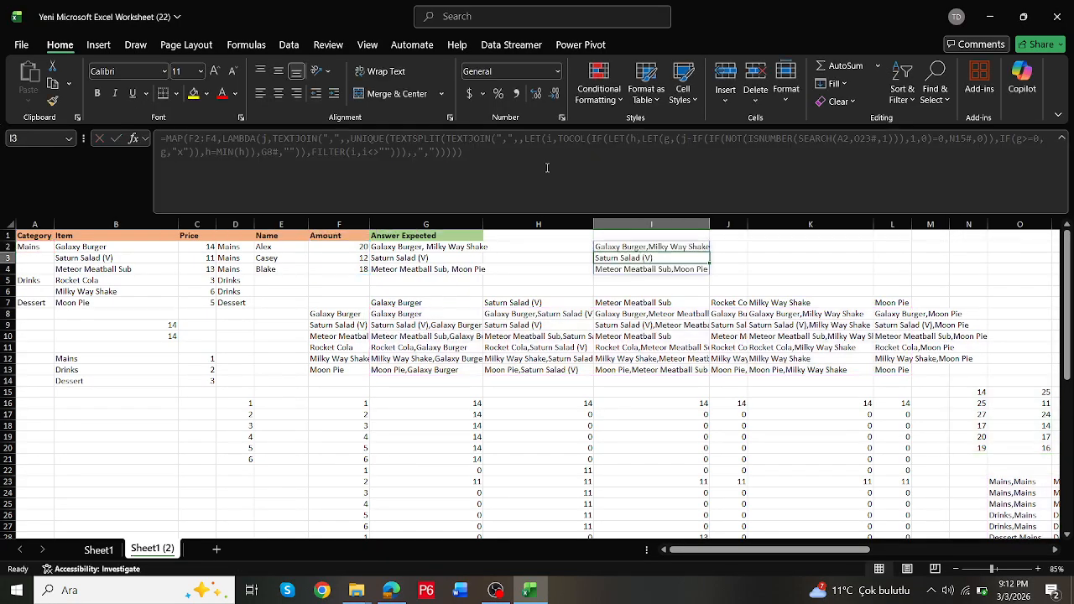
key(Up)
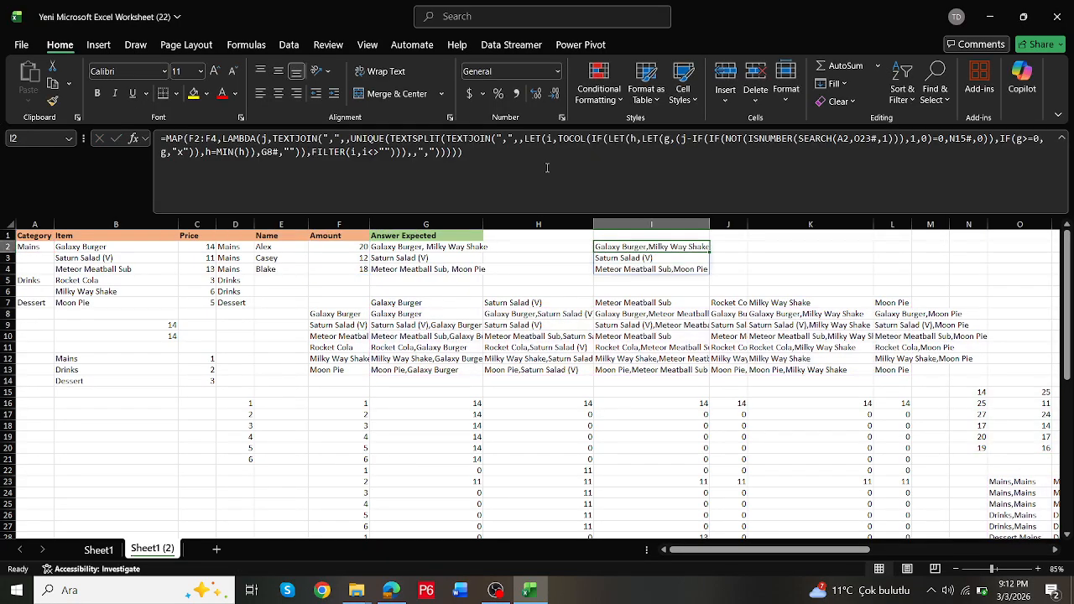
Step: Examine which helper ranges the MAP formula in I2 still refers to
double_click(667, 246)
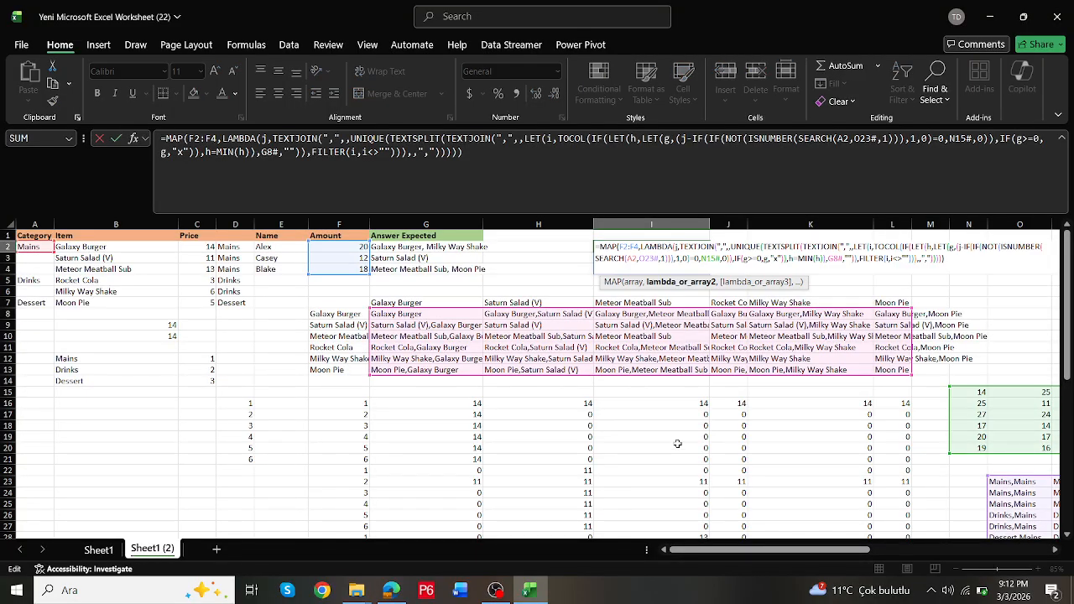
drag(746, 550, 856, 530)
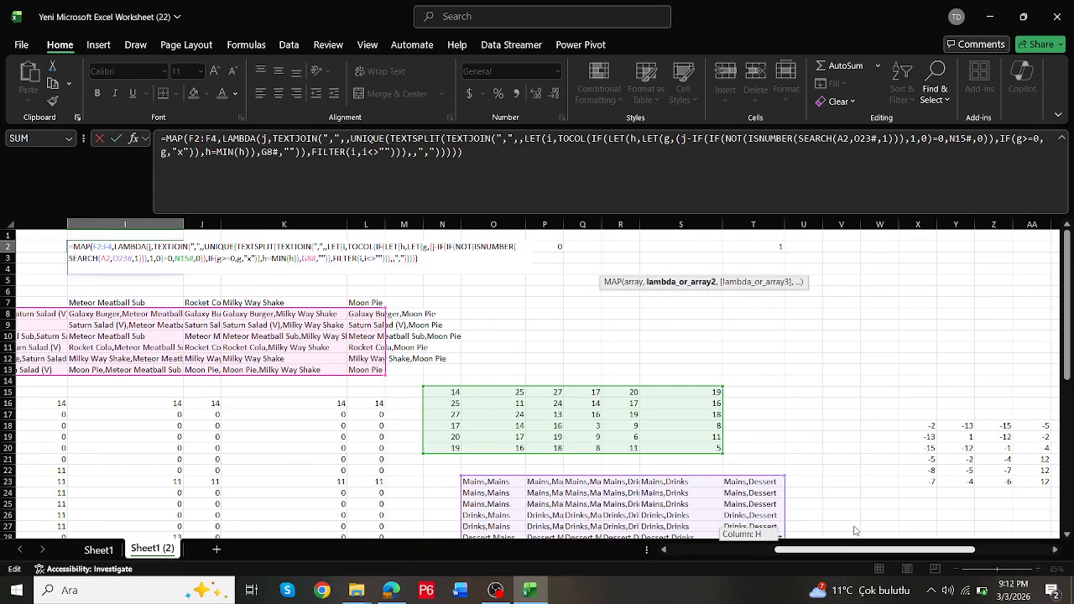
scroll(695, 436, down, 12)
scroll(693, 431, up, 8)
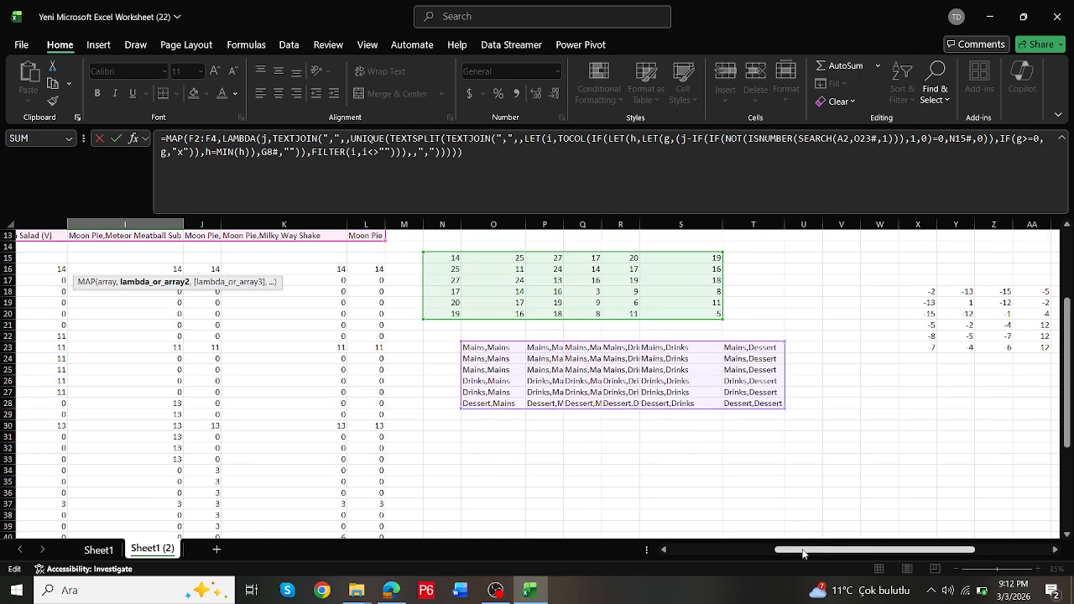
drag(944, 550, 864, 551)
scroll(839, 554, up, 4)
key(Escape)
Step: Inspect the helper formulas in O23, N15 and G8, and compare them with the references in I2's formula
double_click(700, 483)
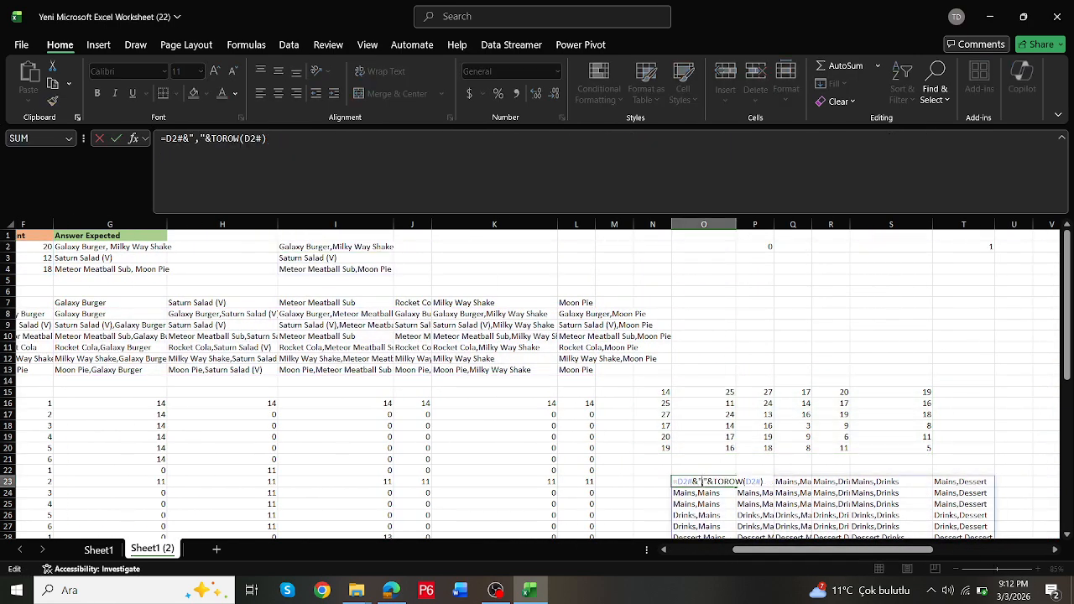
drag(804, 552, 784, 539)
key(Escape)
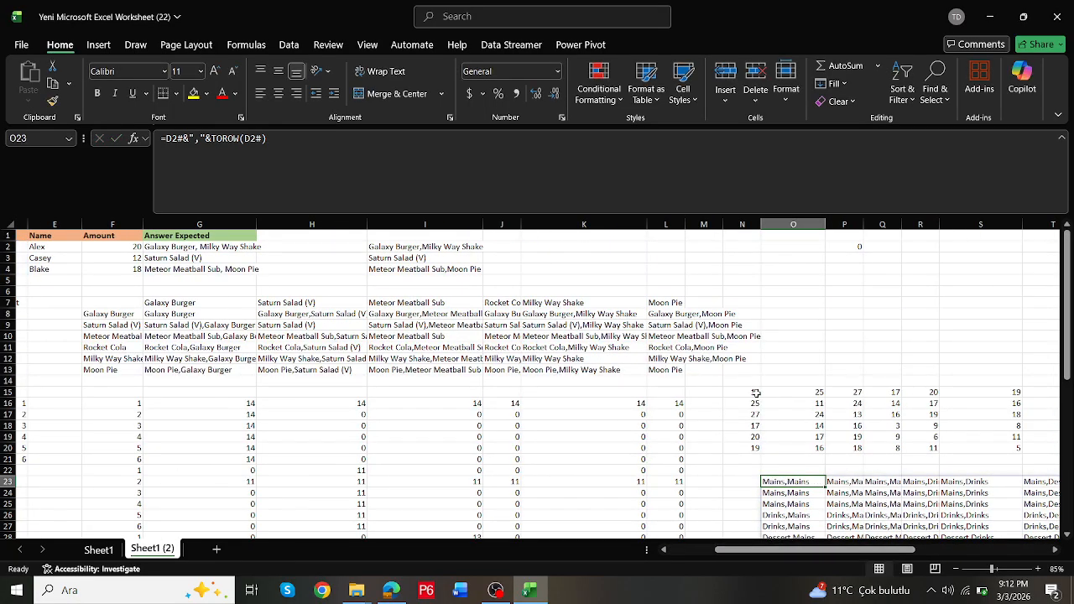
double_click(752, 392)
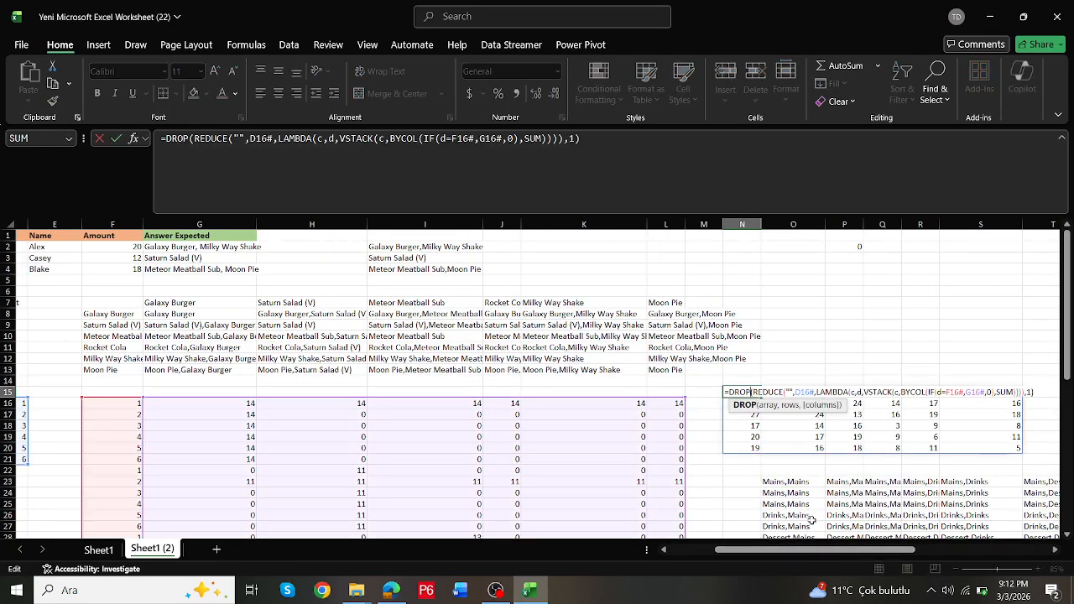
drag(810, 549, 765, 550)
key(Escape)
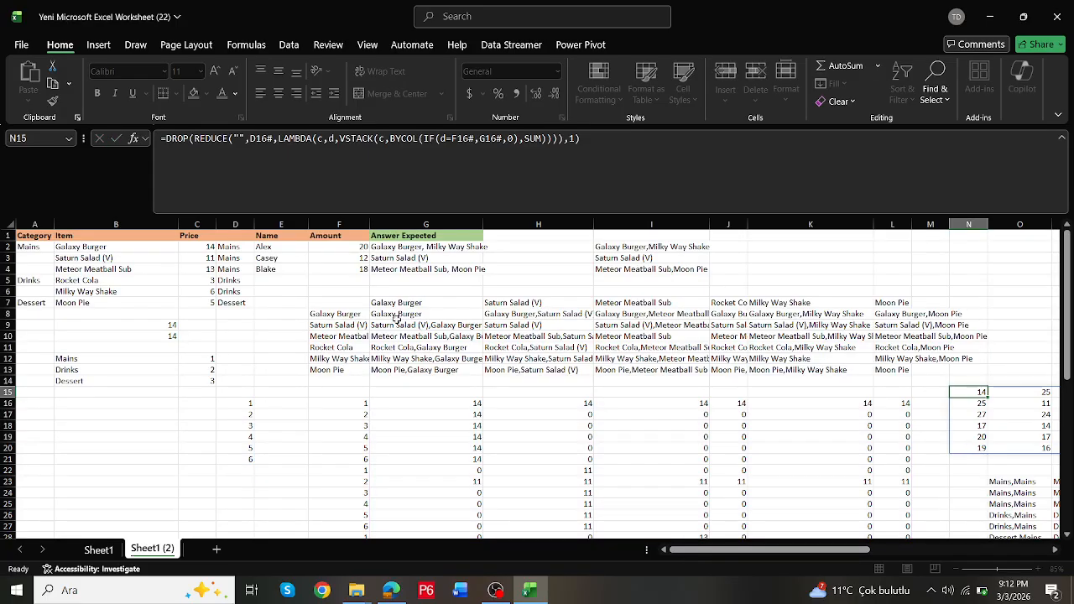
click(394, 314)
double_click(395, 314)
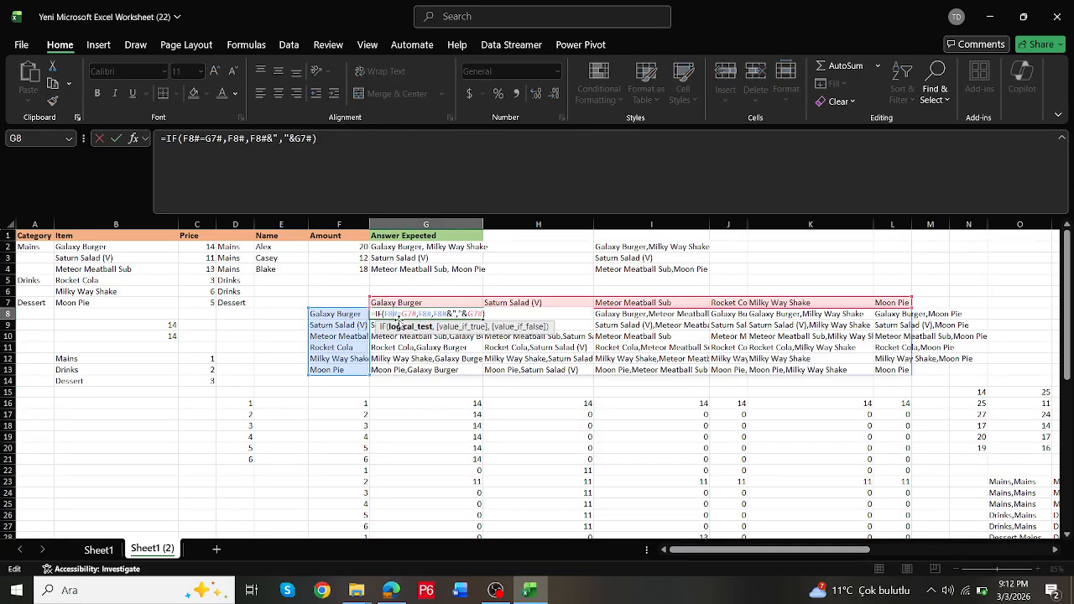
key(Escape)
click(618, 247)
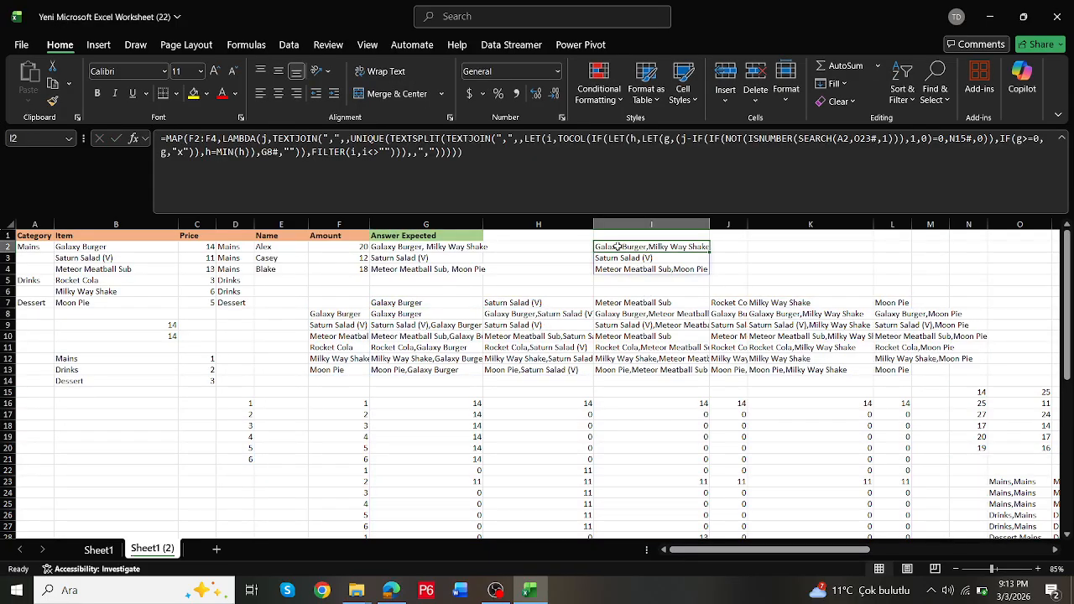
double_click(618, 246)
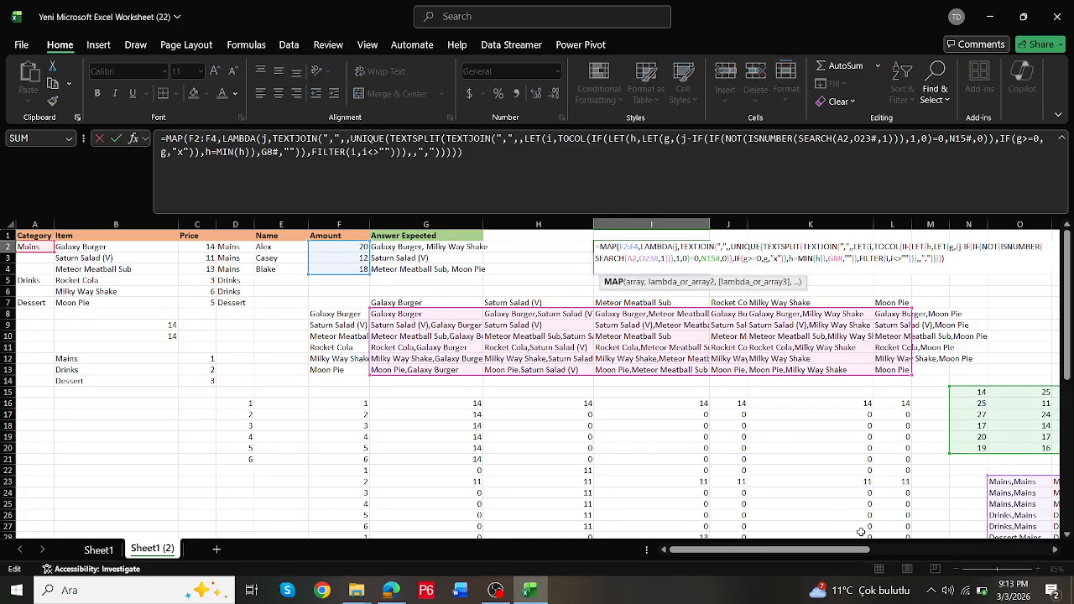
drag(844, 550, 902, 551)
scroll(865, 474, down, 3)
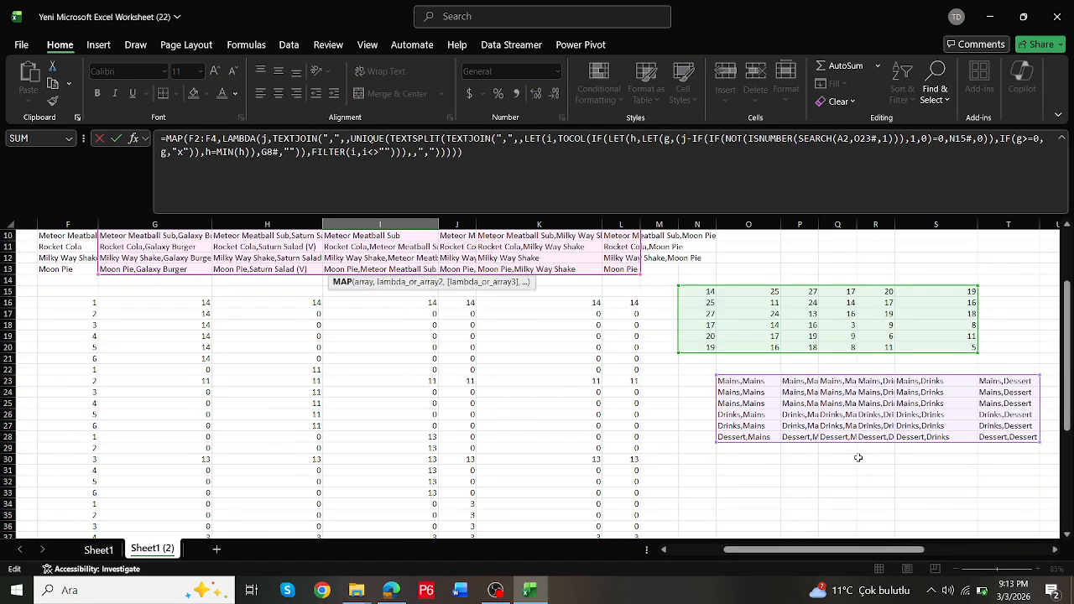
key(Escape)
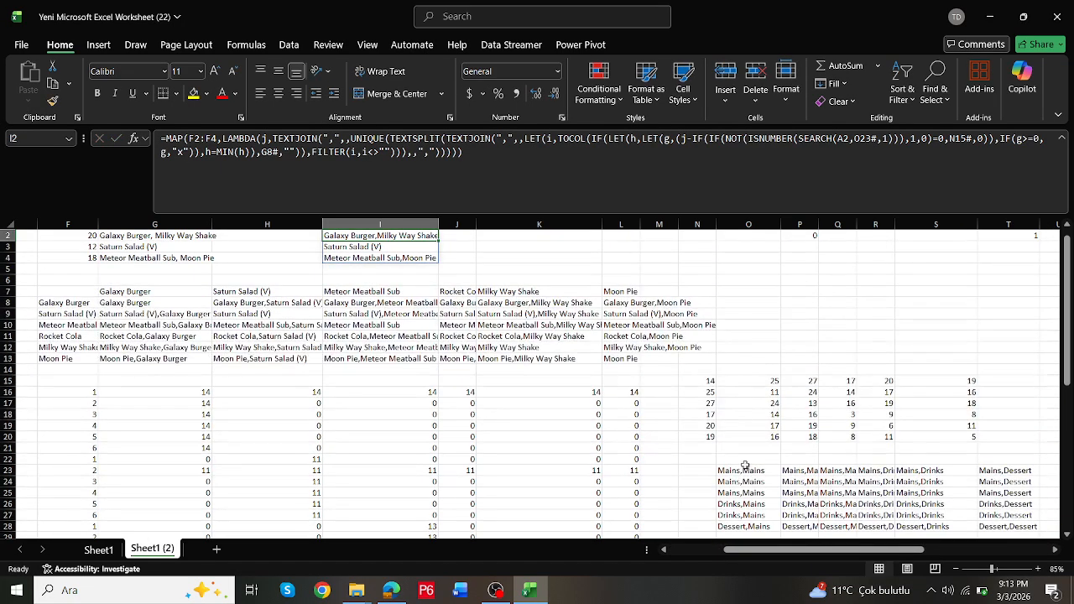
Step: Replace the O23# reference in I2's SEARCH with O23's own expression, D2#&","&TOROW(D2#), and commit the formula
click(745, 469)
click(310, 172)
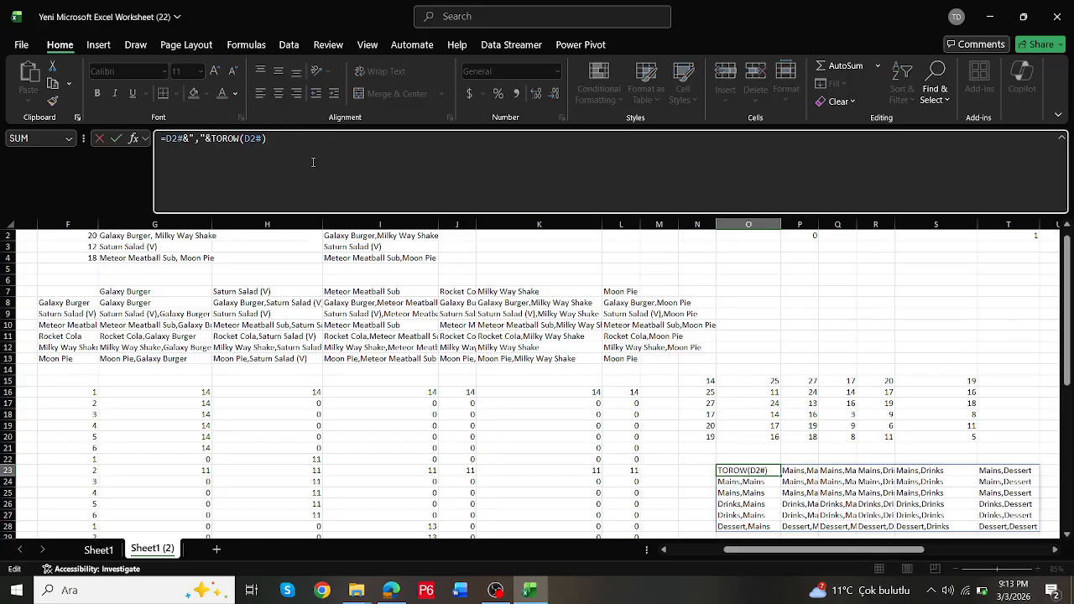
drag(267, 138, 166, 139)
key(ctrl+c)
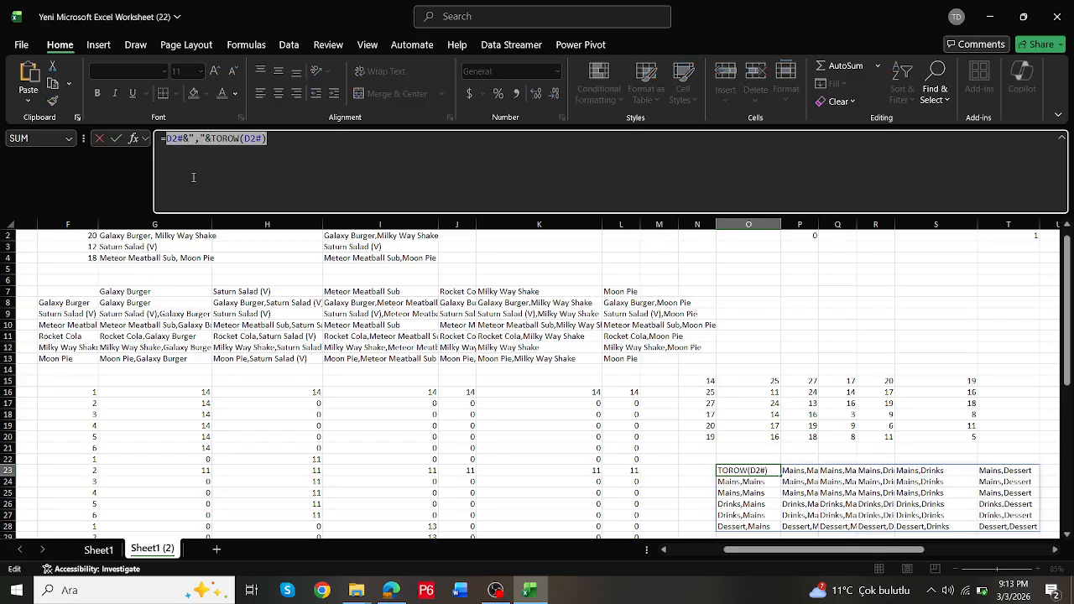
key(Escape)
double_click(331, 248)
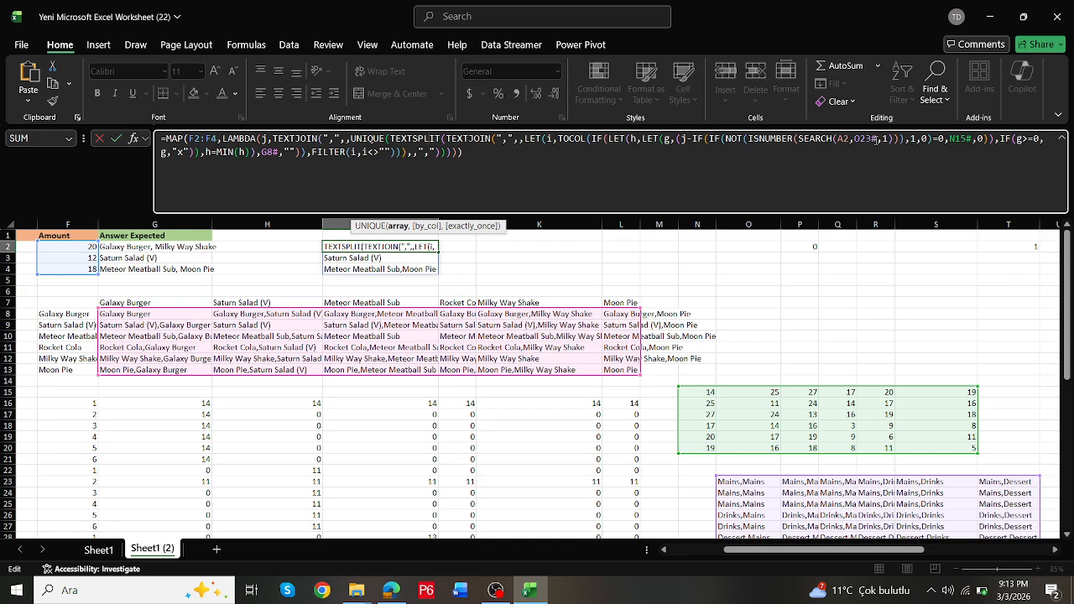
drag(879, 139, 853, 139)
key(ctrl+v)
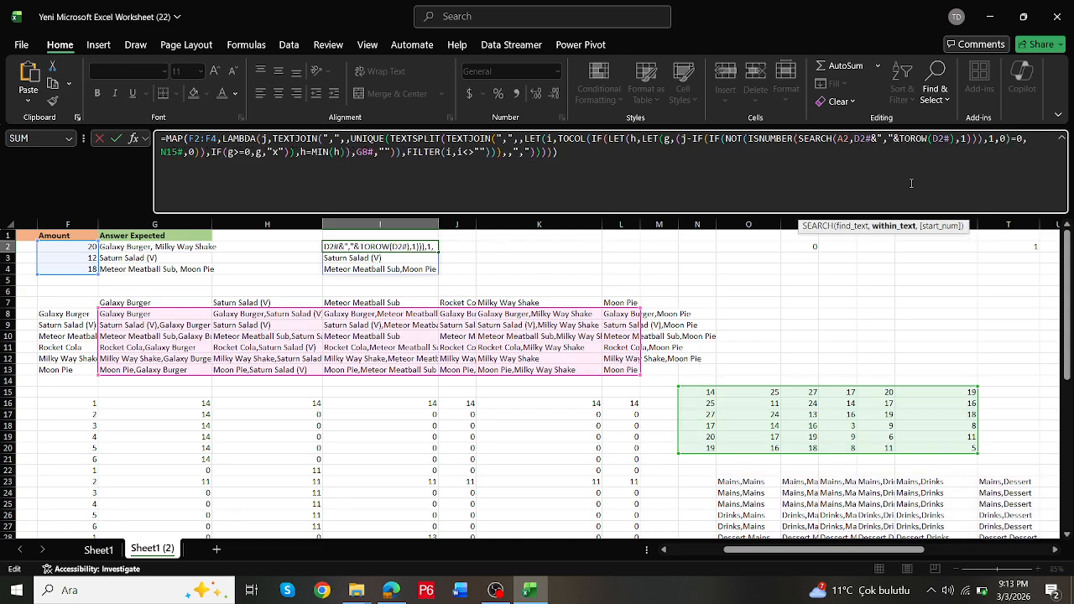
key(ctrl+Return)
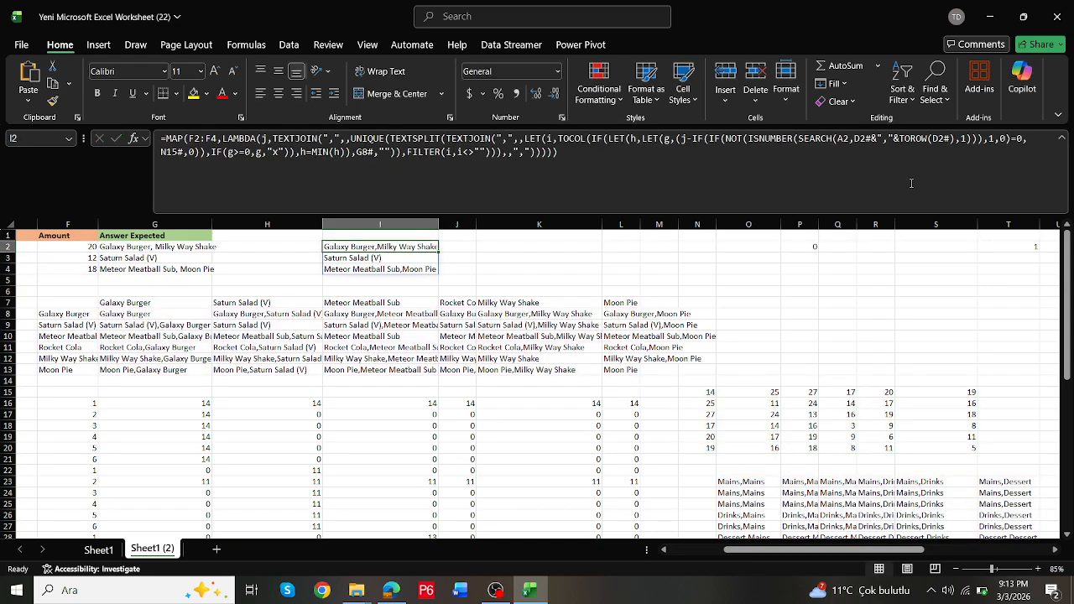
Step: Replace N15# in I2's formula with N15's expression, DROP(REDUCE("",D16#,LAMBDA(c,d,VSTACK(c,BYCOL(IF(d=F16#,G16#,0),SUM)))),1), and commit it
click(712, 393)
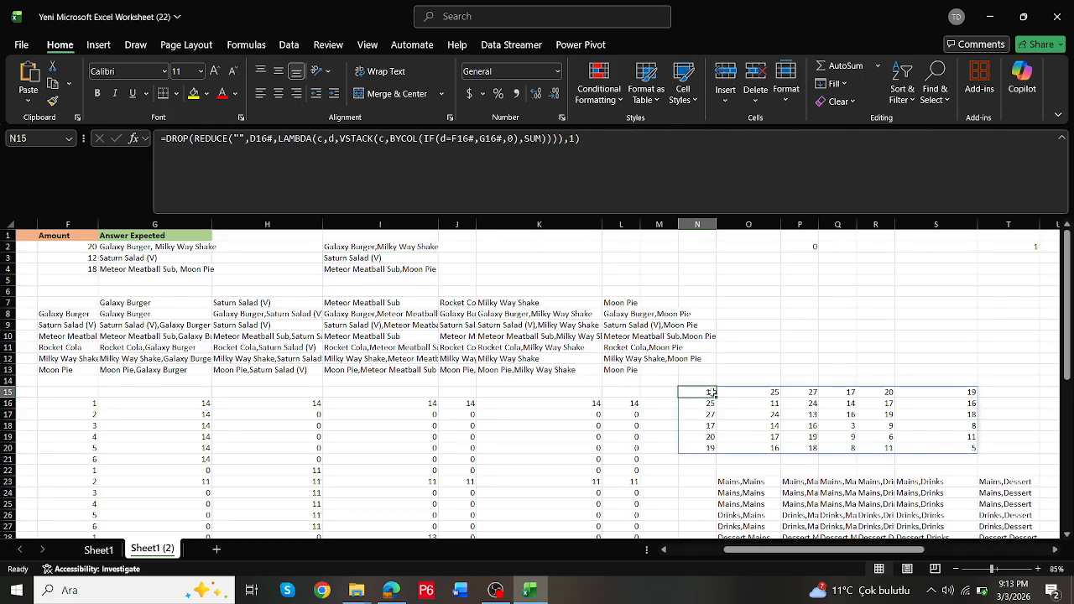
drag(599, 152, 165, 142)
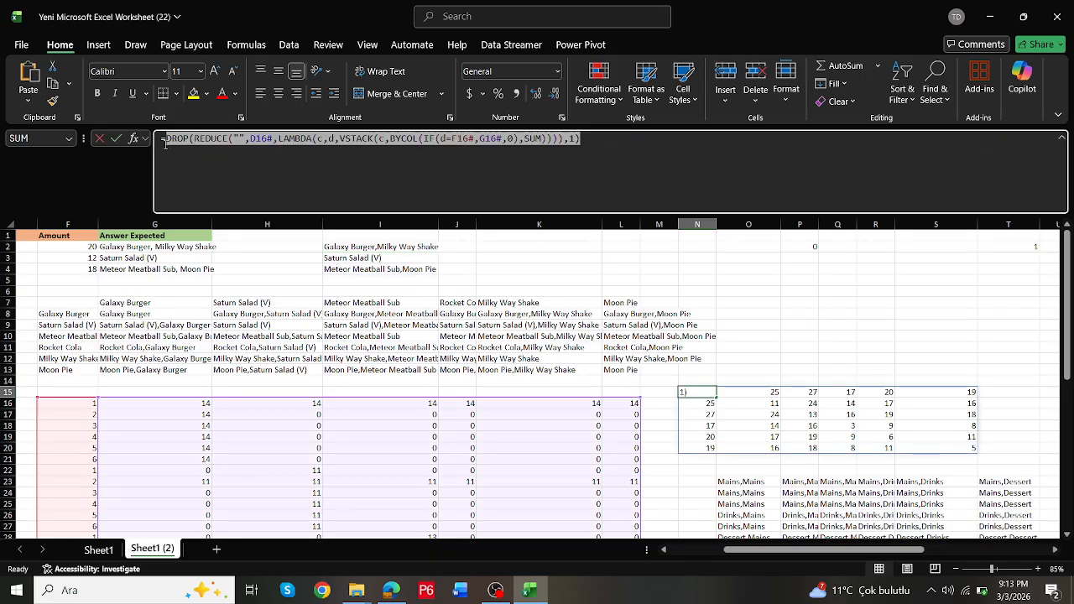
click(348, 245)
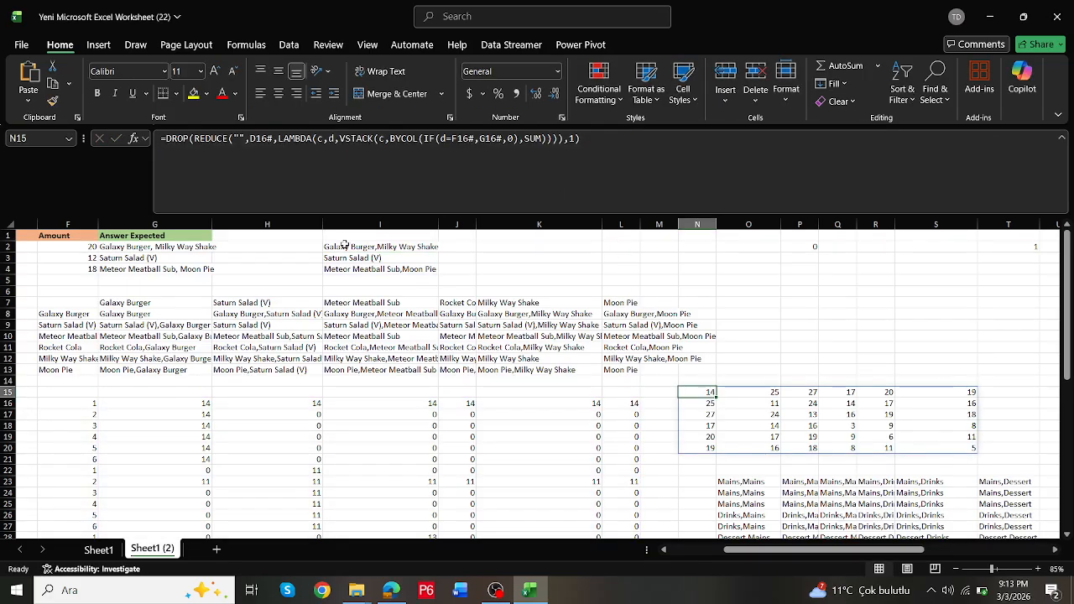
click(475, 151)
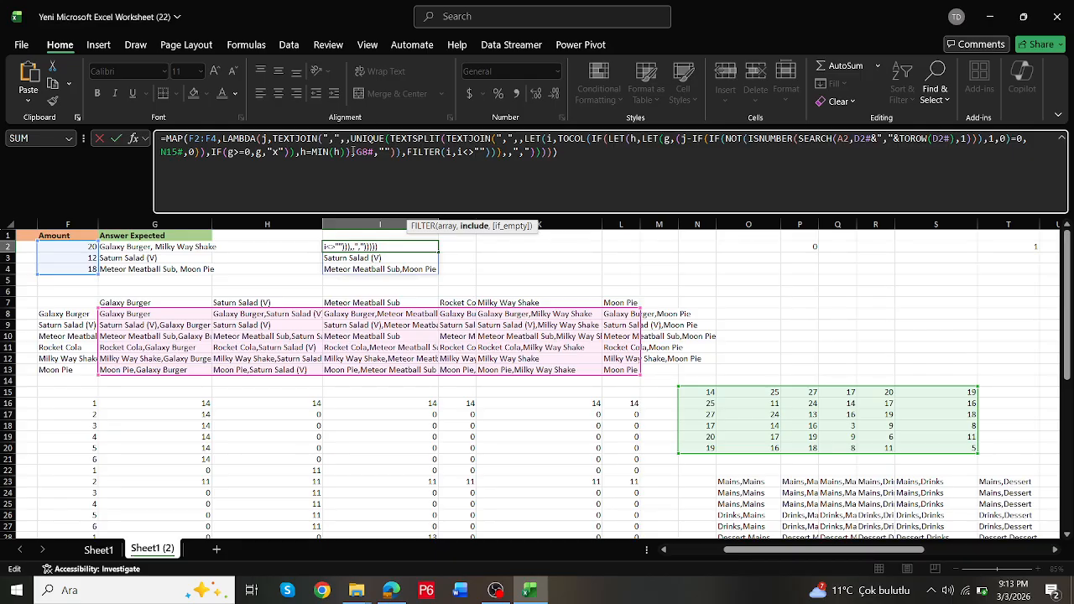
drag(183, 152, 166, 152)
key(ctrl+v)
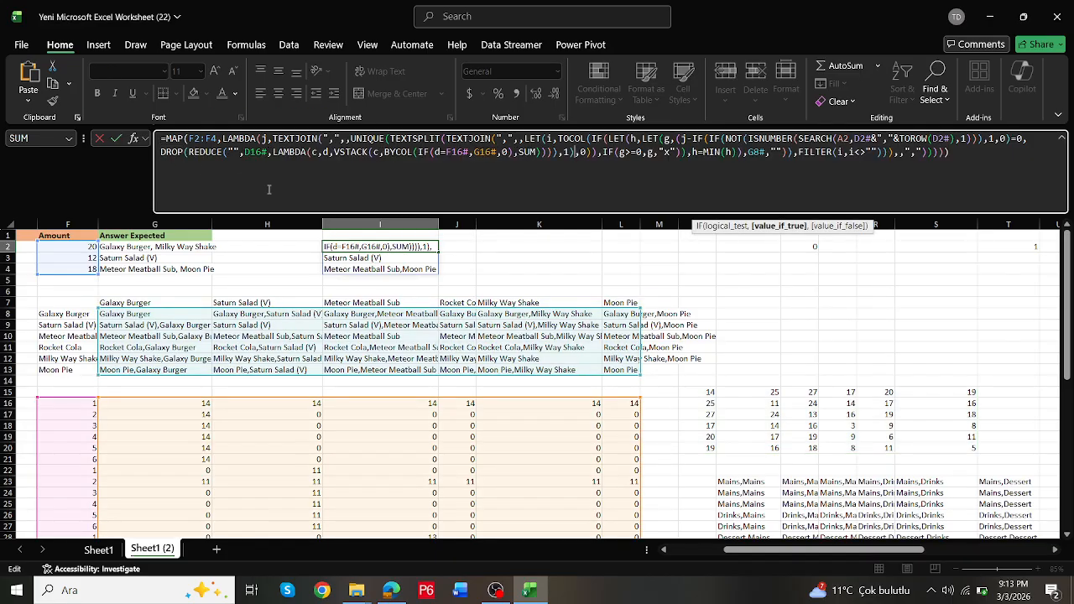
key(ctrl+Return)
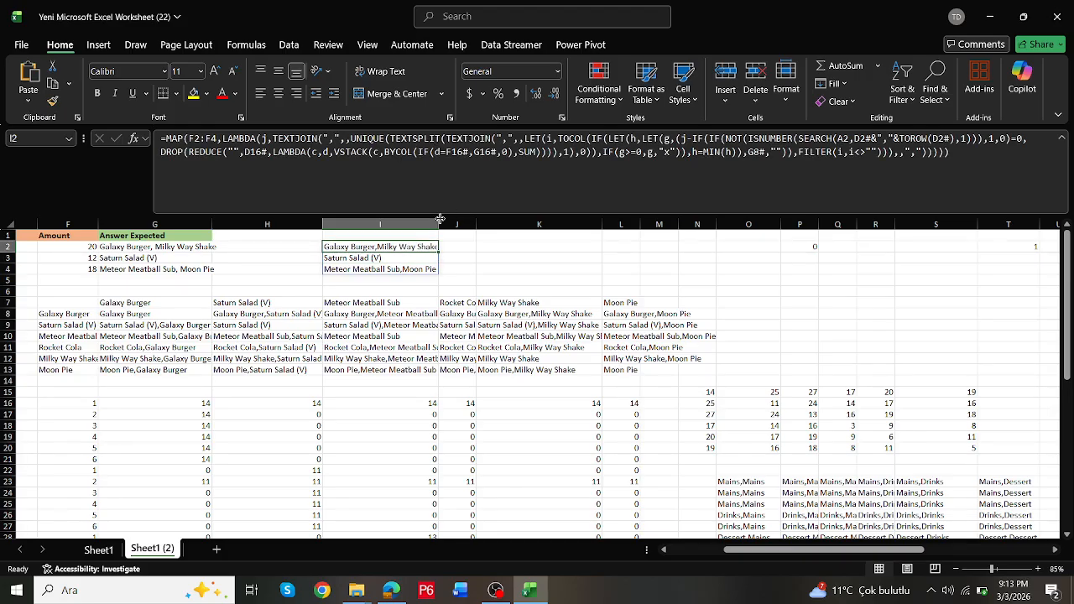
Step: Check I2's remaining helper references and copy the expression IF(F8#=G7#,F8#,F8#&","&G7#) from G8's formula
double_click(361, 246)
scroll(248, 377, down, 3)
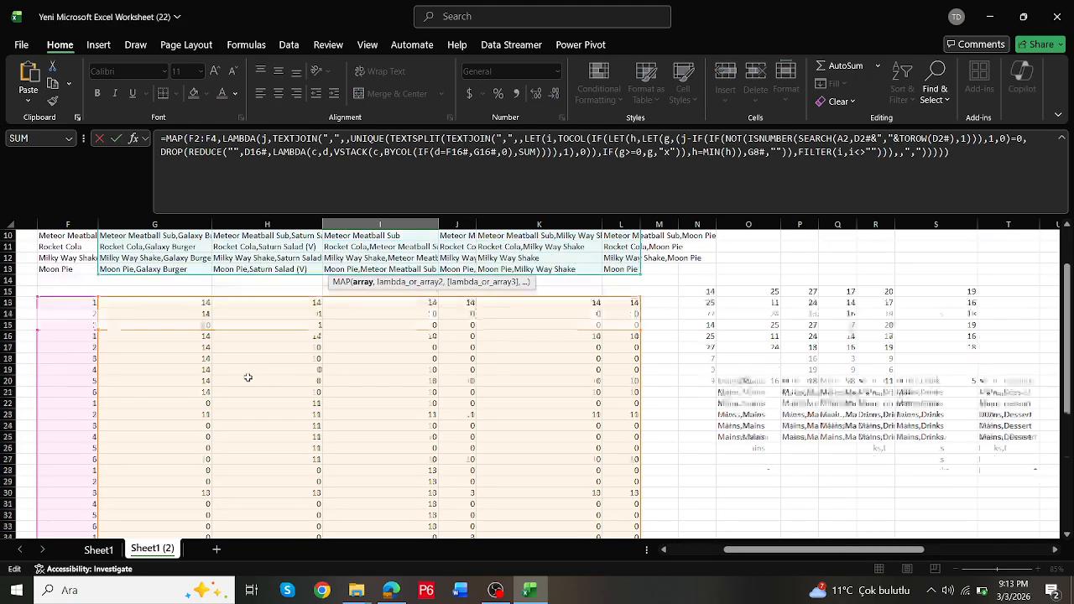
scroll(248, 378, down, 3)
scroll(251, 374, up, 10)
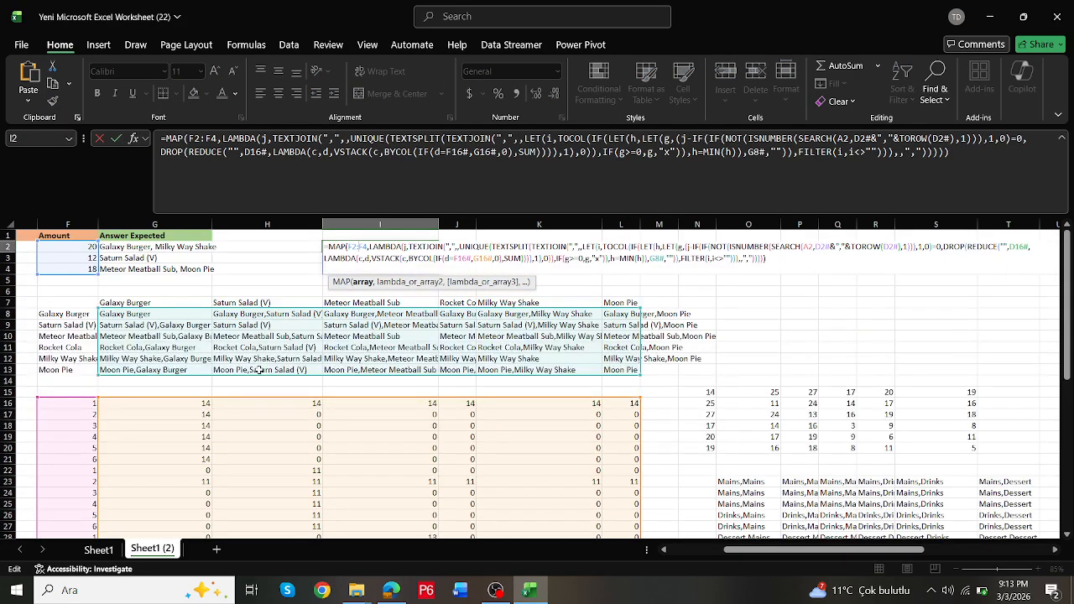
key(Escape)
click(123, 315)
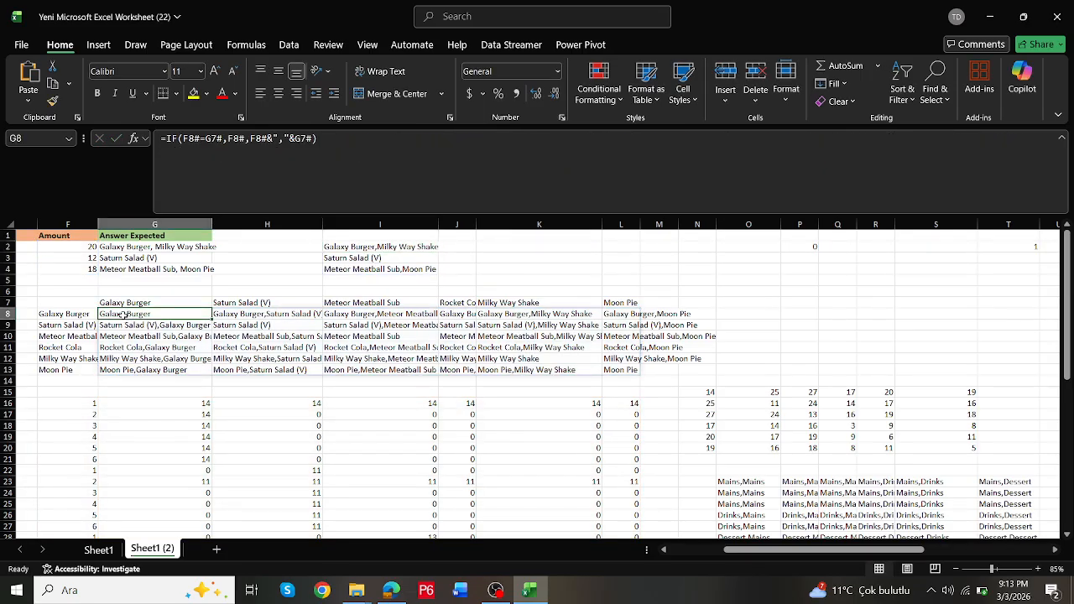
double_click(344, 247)
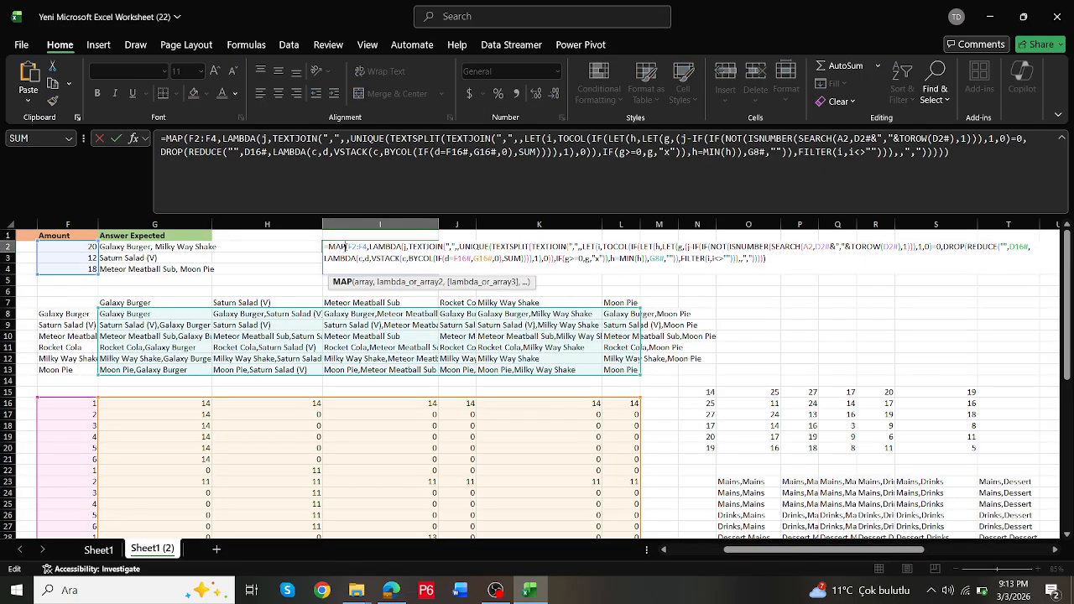
click(597, 155)
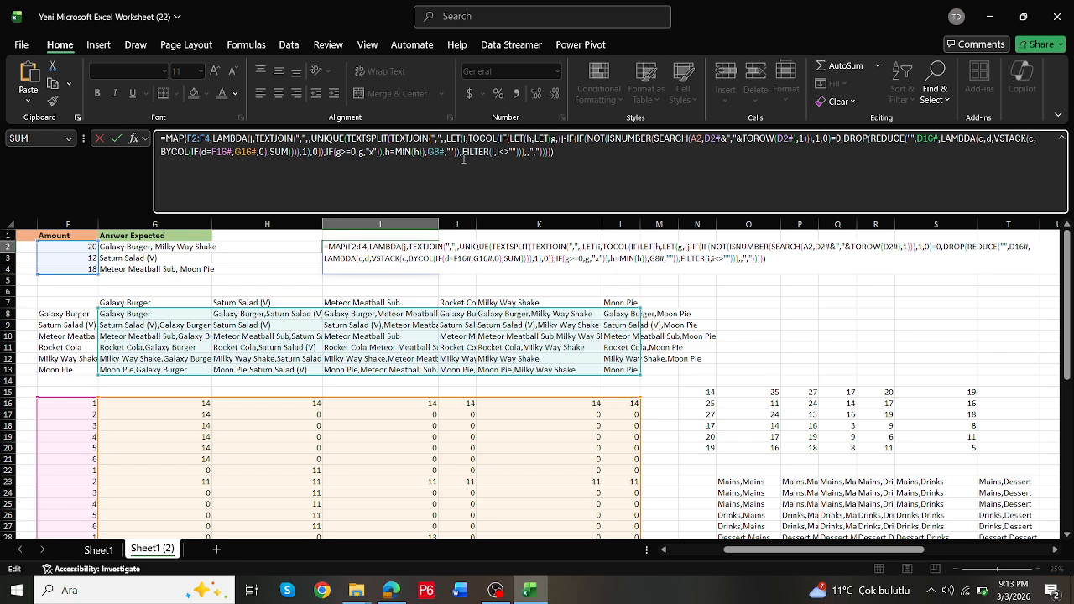
click(127, 315)
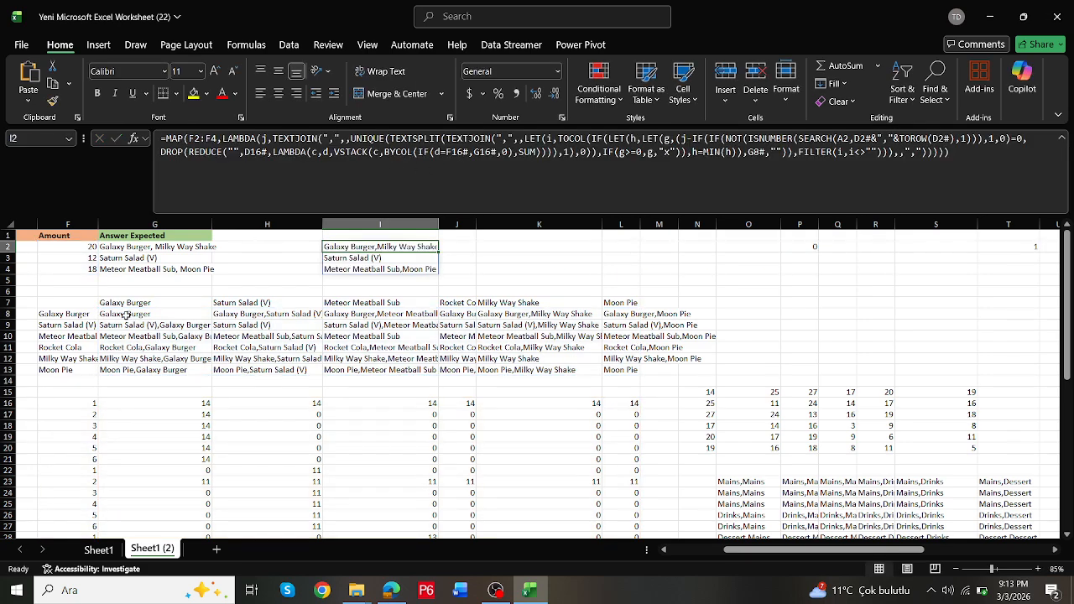
click(167, 141)
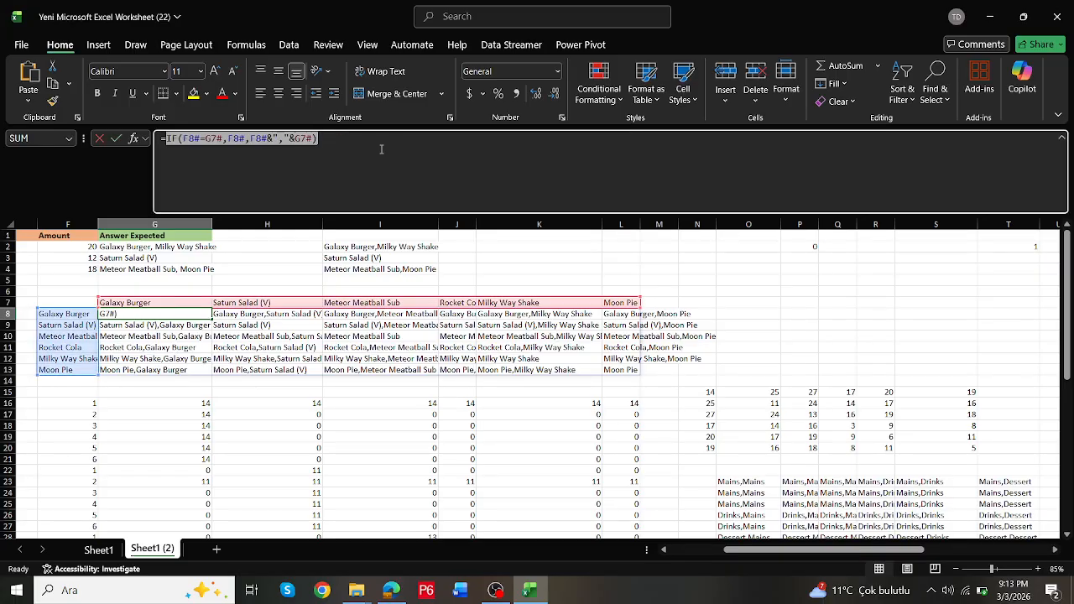
key(Escape)
Step: Replace the G8# reference in I2's formula with IF(F8#=G7#,F8#,F8#&","&G7#) and commit it
click(342, 248)
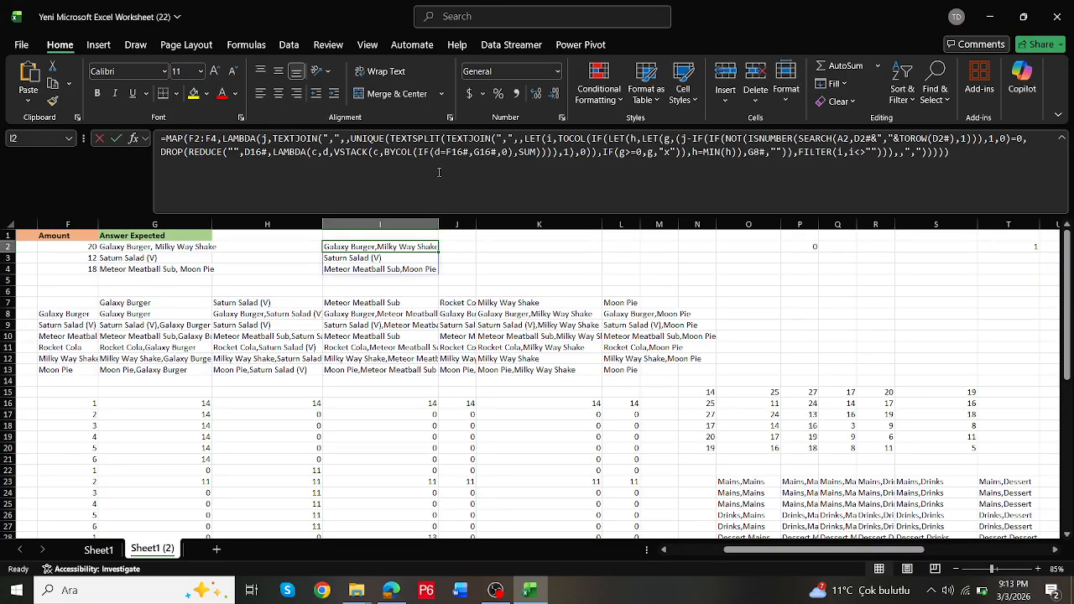
click(437, 168)
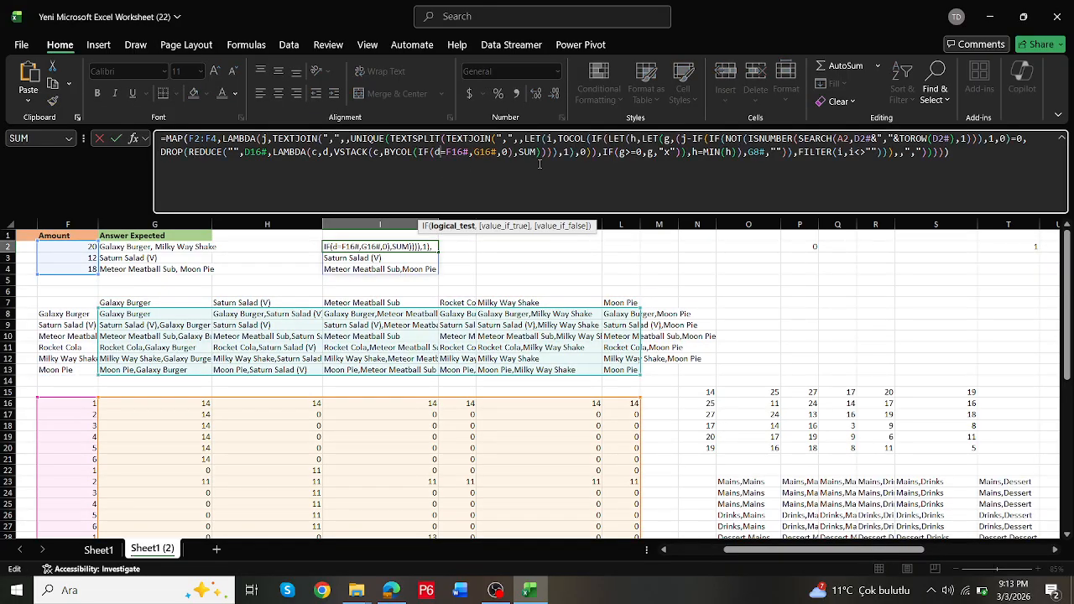
double_click(756, 152)
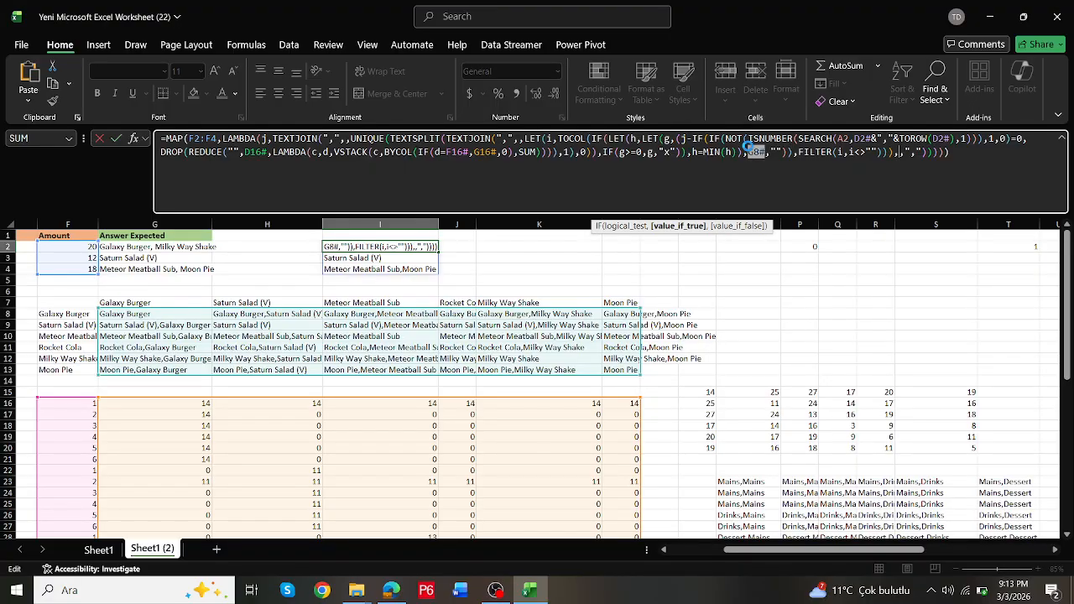
text(IF(F8#=G7#,F8#,F8#&","&G7#))
key(Return)
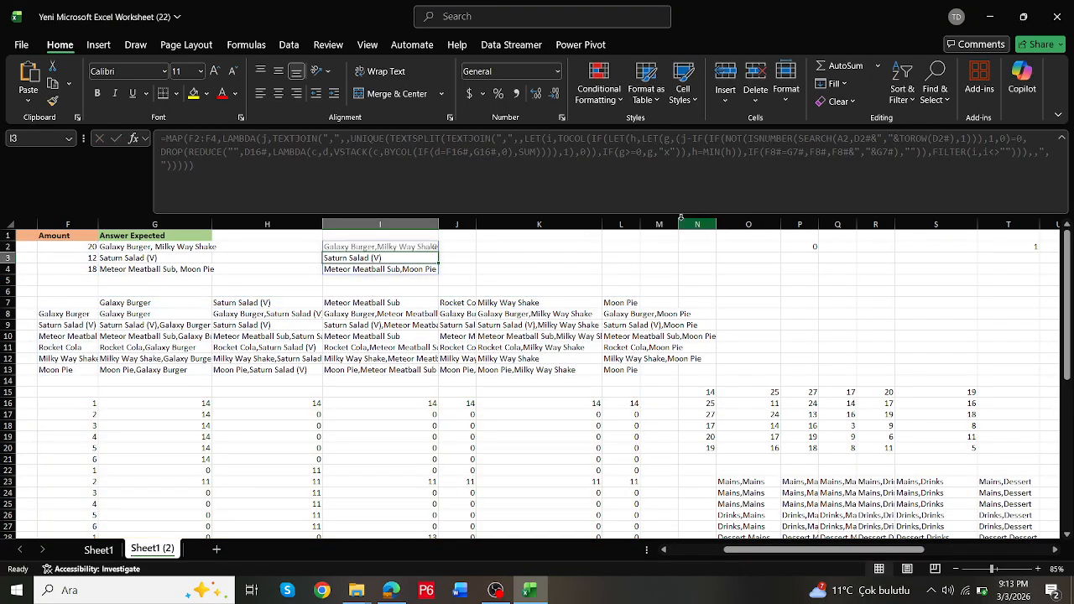
Step: Check I2's remaining helper references and copy G16's DROP(REDUCE(...)) expression without its equals sign
double_click(346, 246)
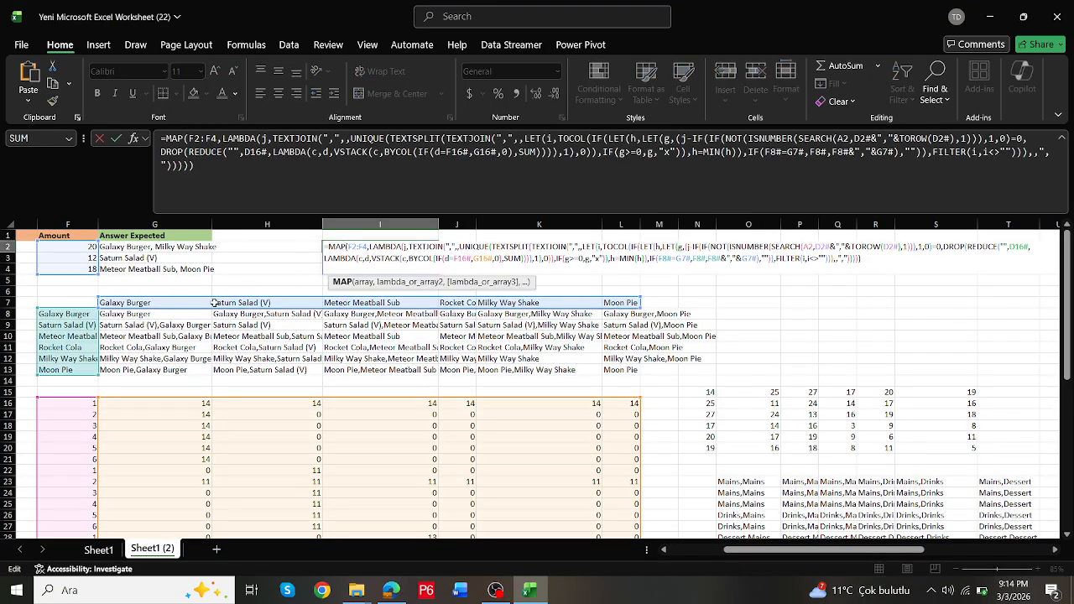
scroll(194, 338, down, 12)
scroll(193, 337, up, 12)
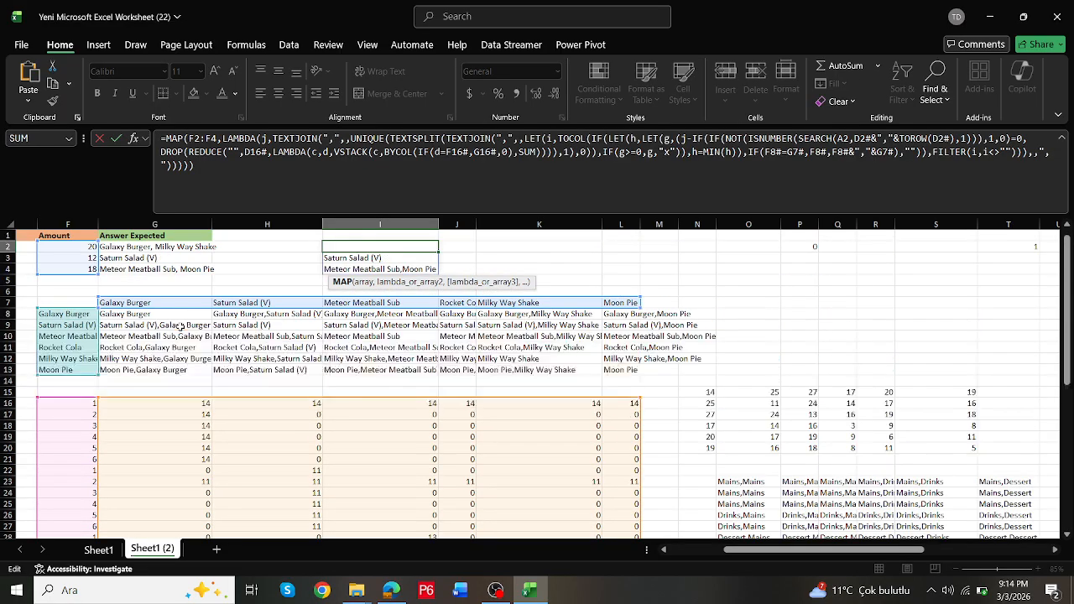
key(Escape)
click(140, 403)
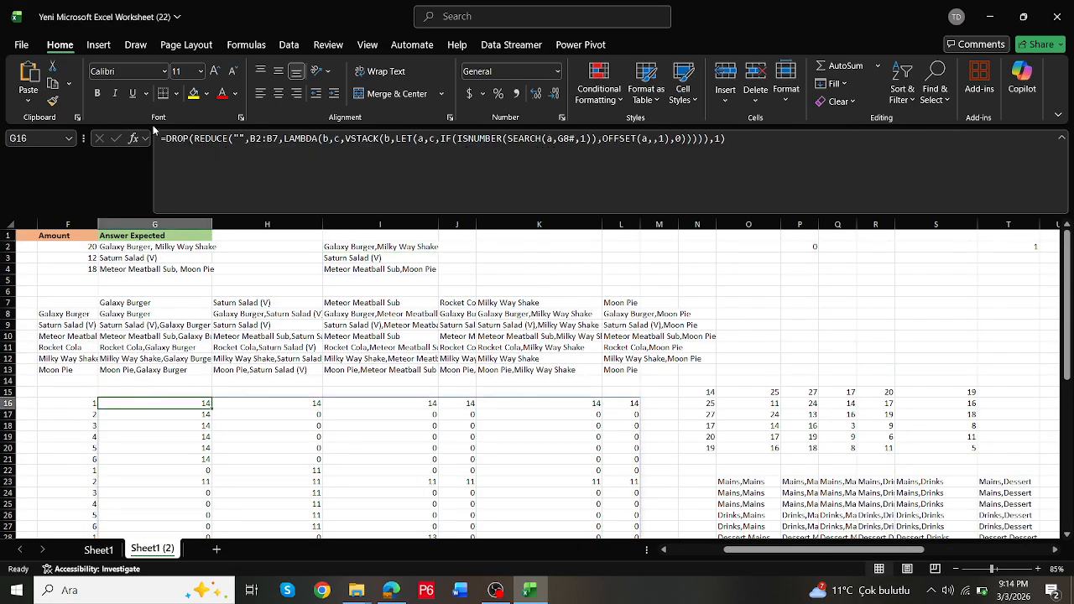
drag(166, 140, 351, 140)
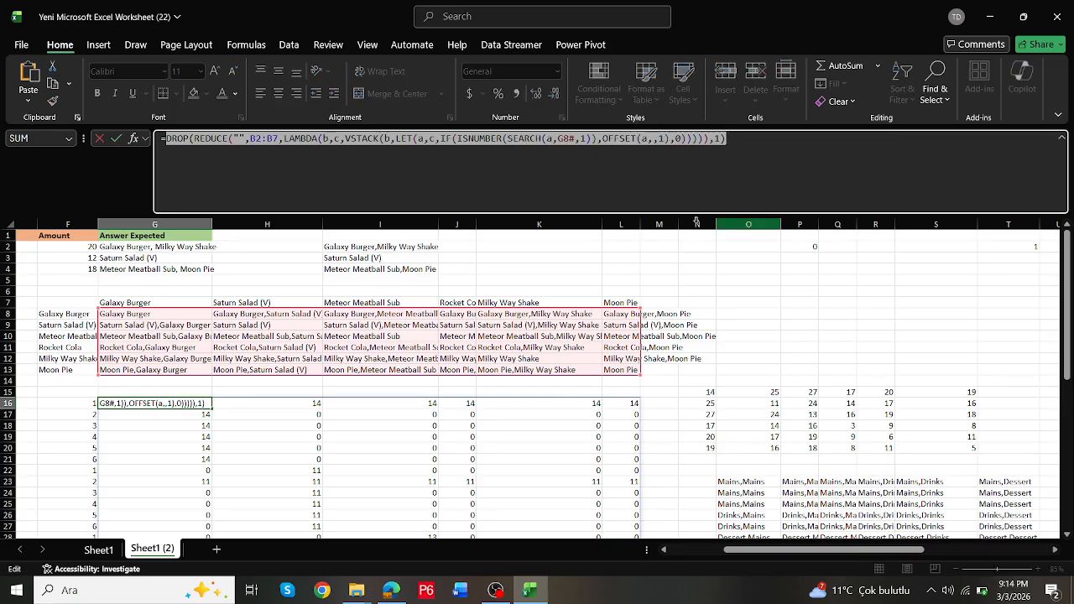
key(Escape)
Step: Replace G16# in I2's formula with DROP(REDUCE("",B2:B7,LAMBDA(b,c,VSTACK(b,LET(a,c,IF(ISNUMBER(SEARCH(a,G8#,1)),OFFSET(a,,1),0))))),1) and commit it
click(339, 247)
click(464, 162)
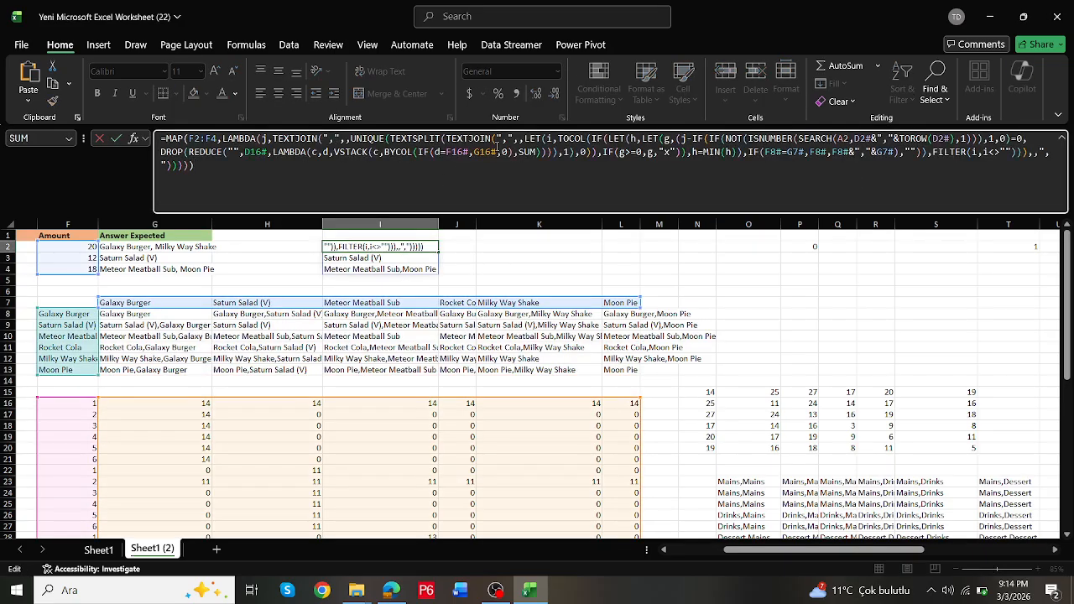
drag(496, 153, 474, 158)
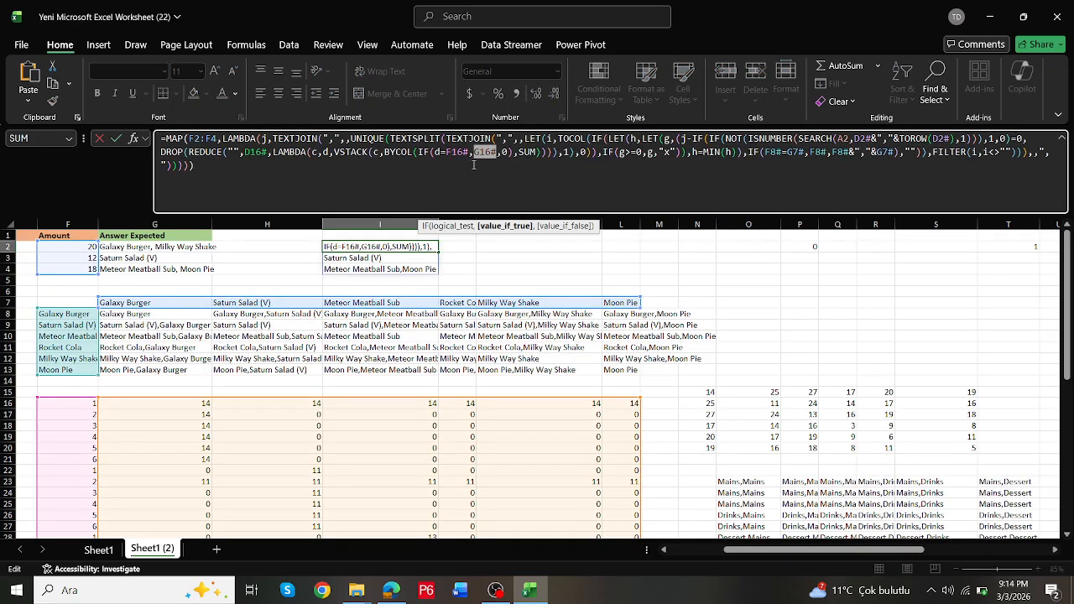
text(DROP(REDUCE("",B2:B7,LAMBDA(b,c,VSTACK(b,LET(a,c,IF(ISNUMBER(SEARCH(a,G8#,1)),OFFSET(a,,1),0))))),1))
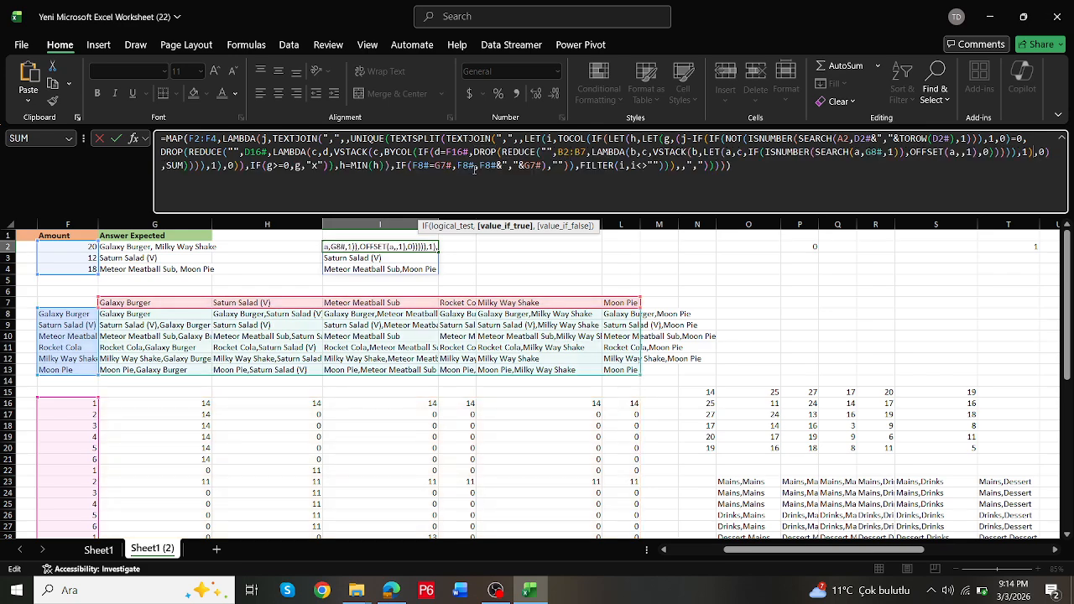
key(Return)
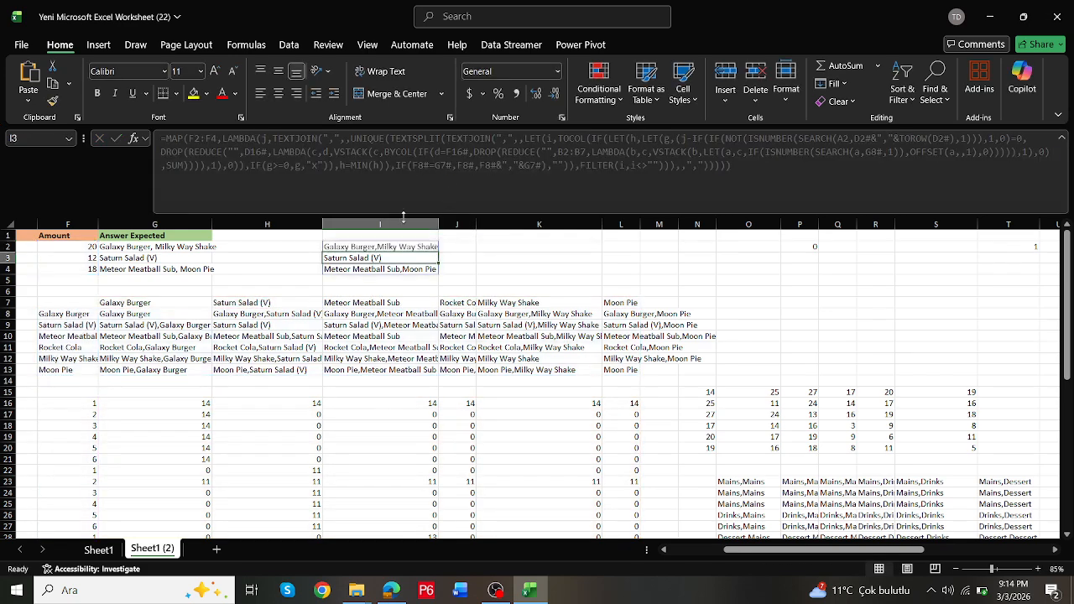
Step: Examine which helper ranges I2's formula still references and locate them on the sheet, including those in column D
double_click(354, 245)
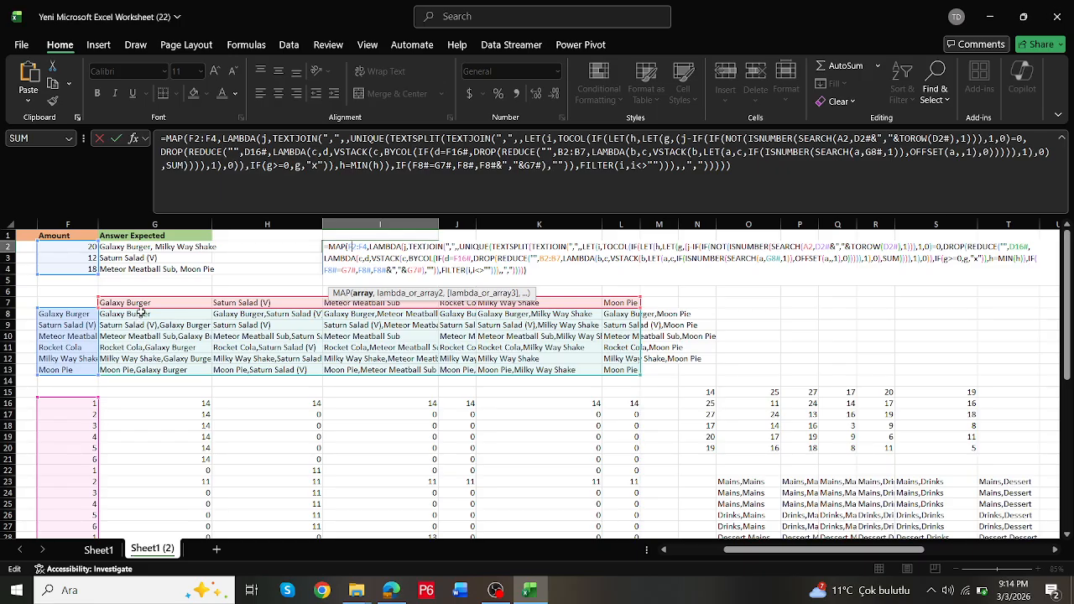
click(484, 181)
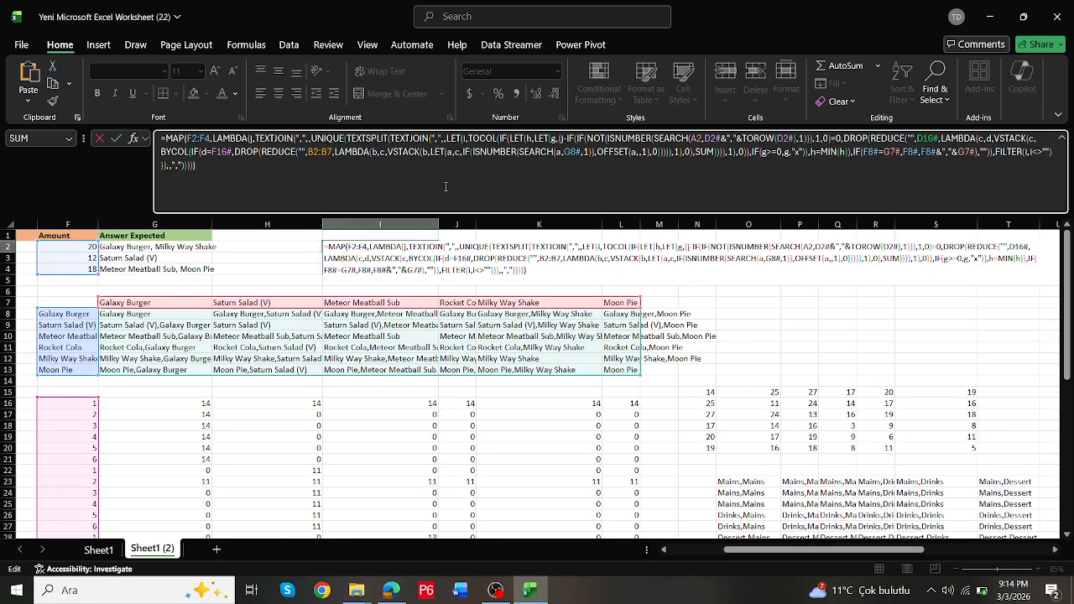
click(391, 158)
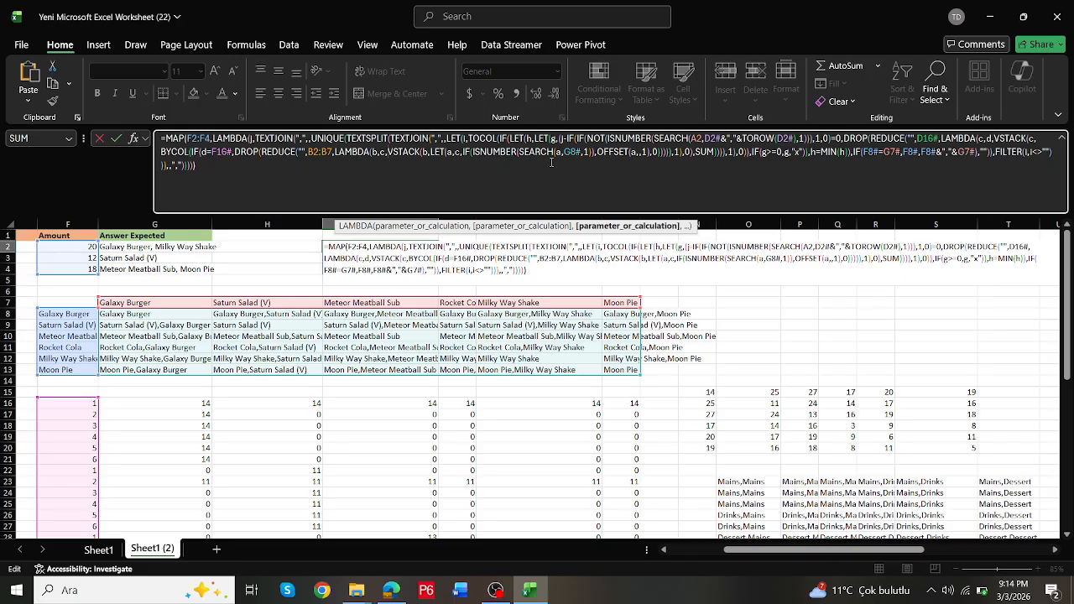
key(Escape)
click(596, 160)
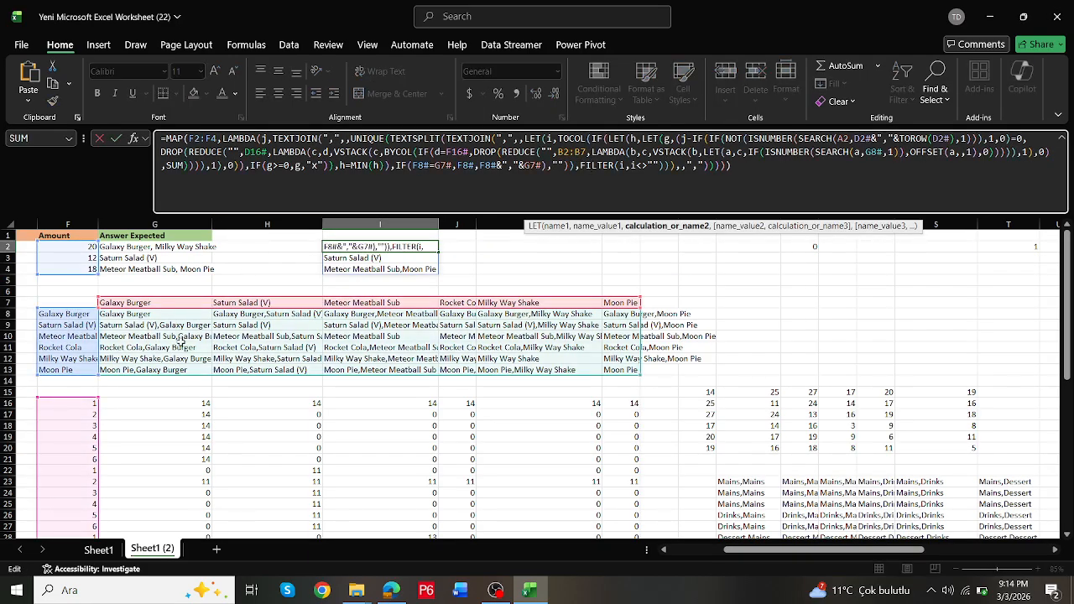
mouse_move(166, 376)
mouse_down()
mouse_move(174, 398)
mouse_move(175, 377)
mouse_up()
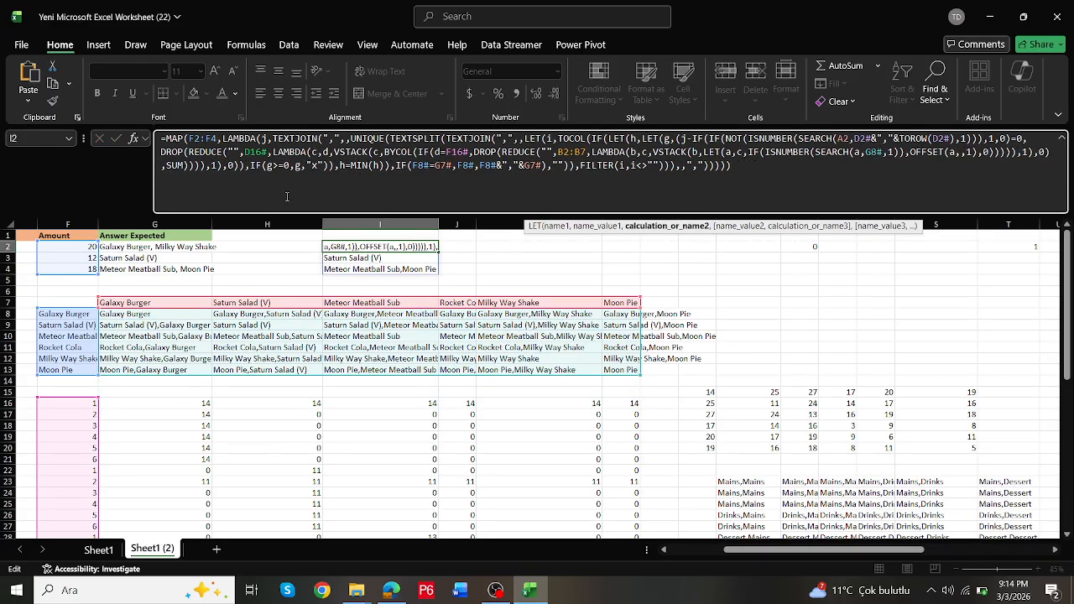
click(196, 166)
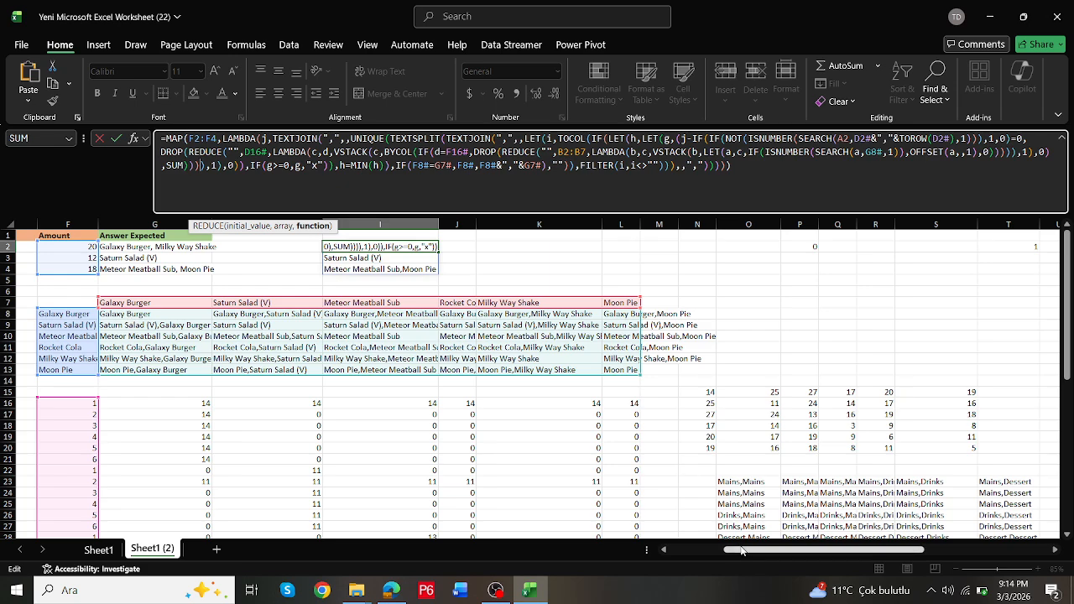
drag(745, 550, 658, 546)
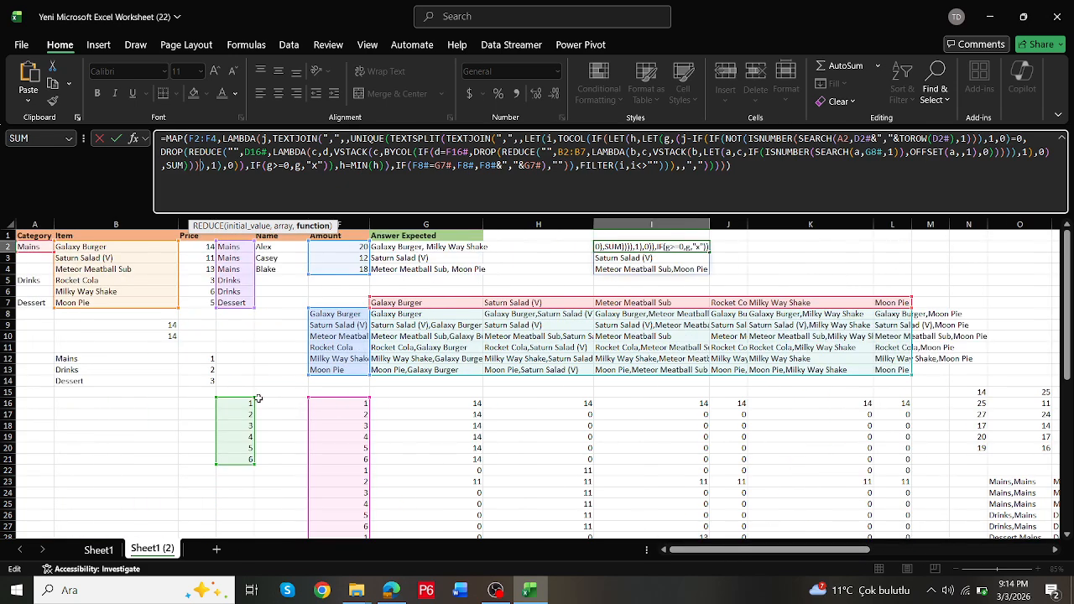
key(Escape)
Step: Inspect the source formulas in F16, G8 and D16 and compare them with the references in I2's formula
click(335, 403)
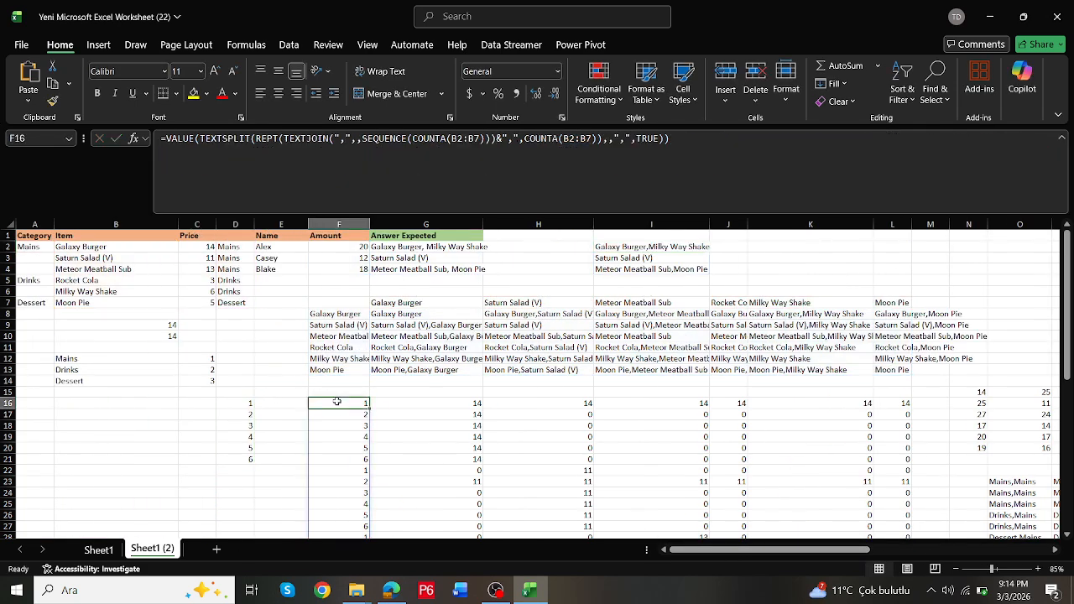
click(417, 157)
key(Escape)
click(406, 312)
click(612, 245)
double_click(611, 245)
key(Escape)
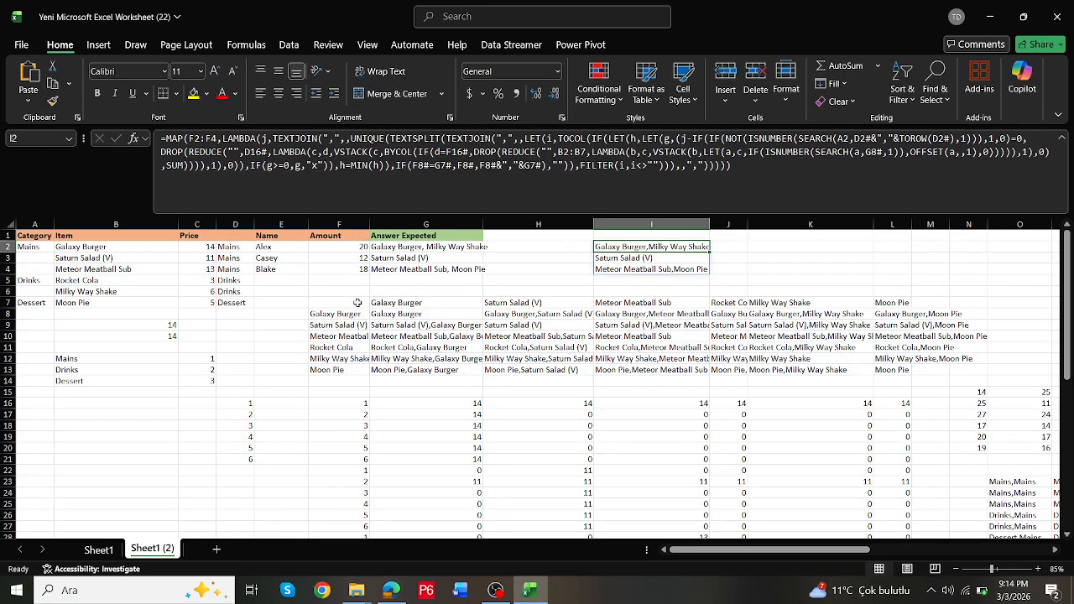
double_click(241, 405)
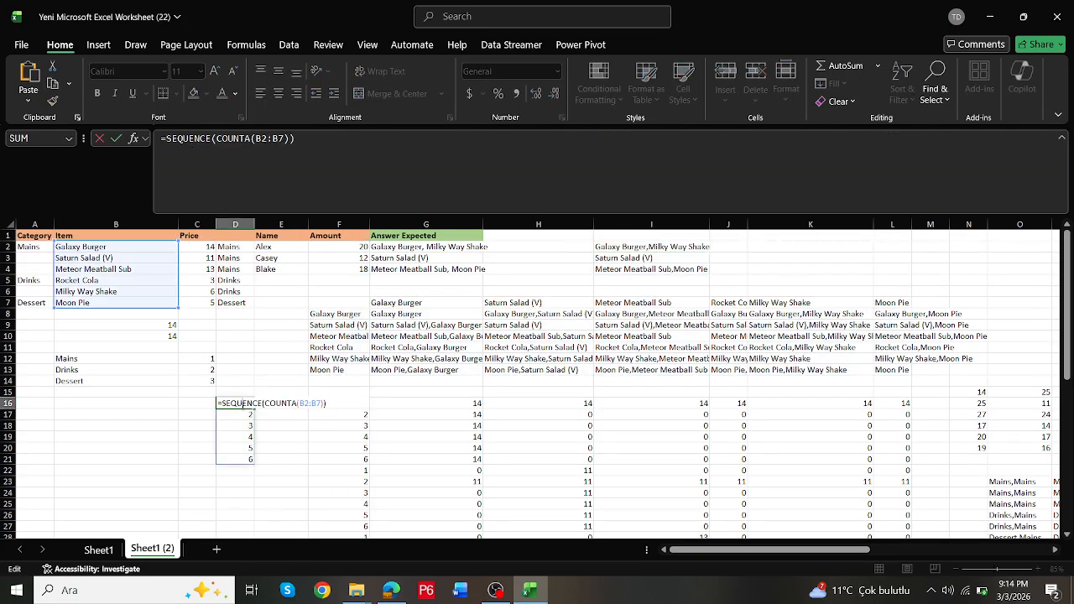
key(Escape)
click(615, 245)
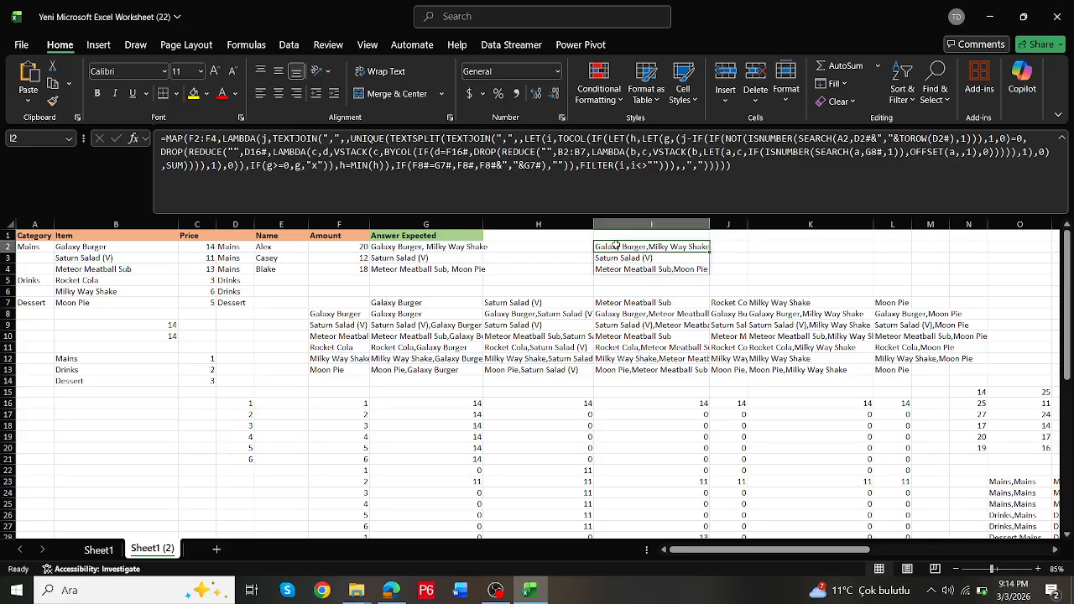
double_click(616, 246)
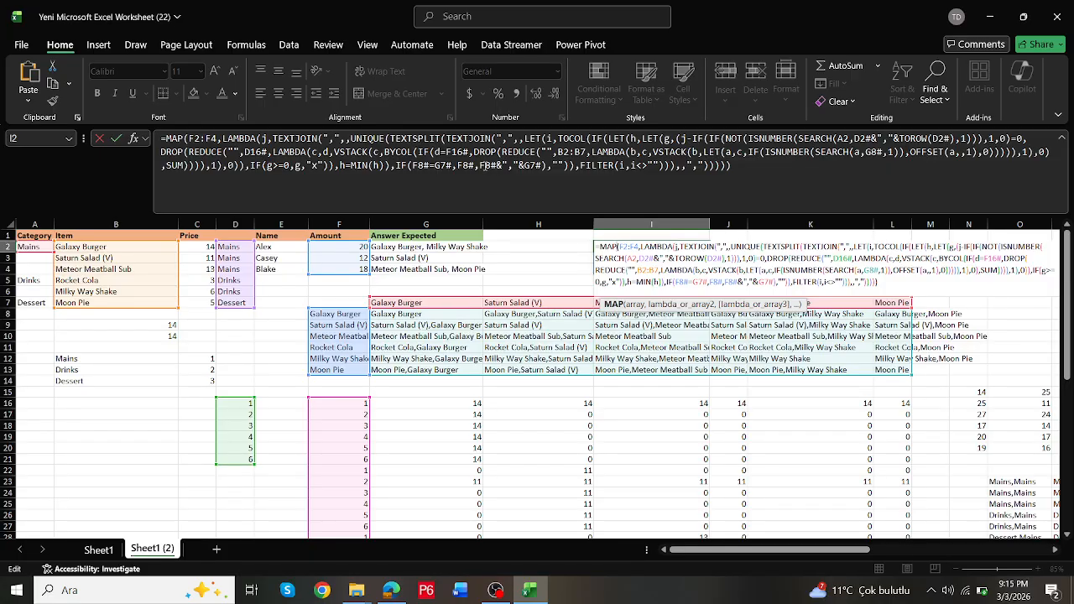
click(497, 165)
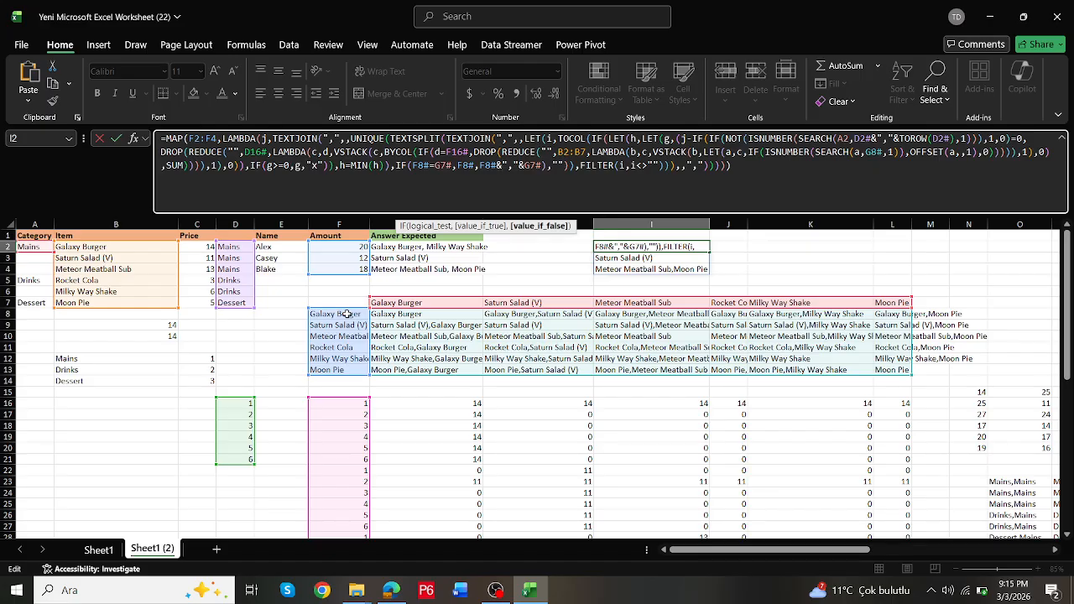
click(167, 137)
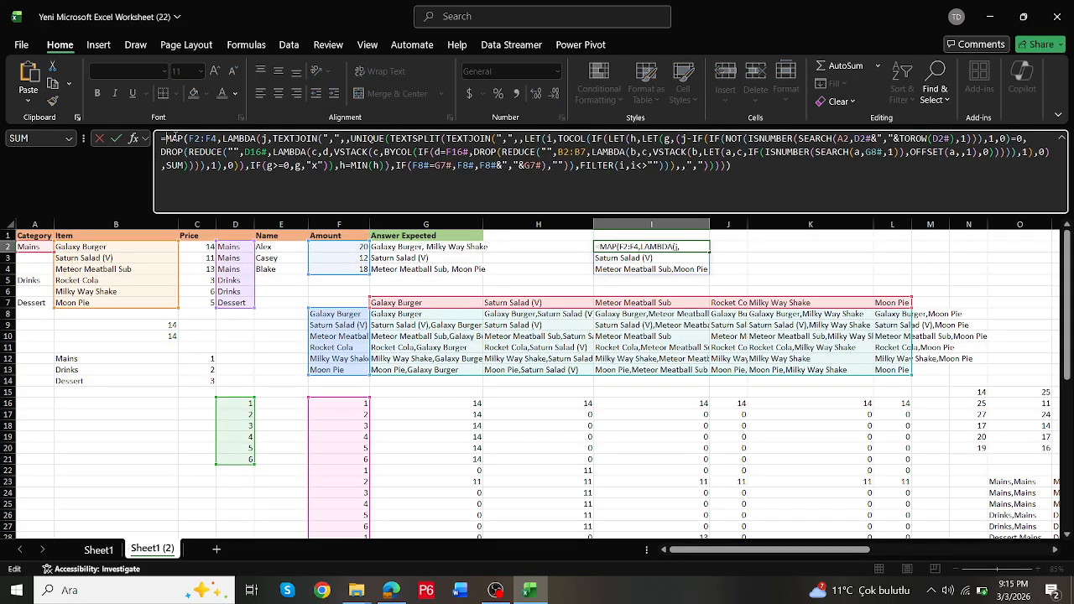
text(let()
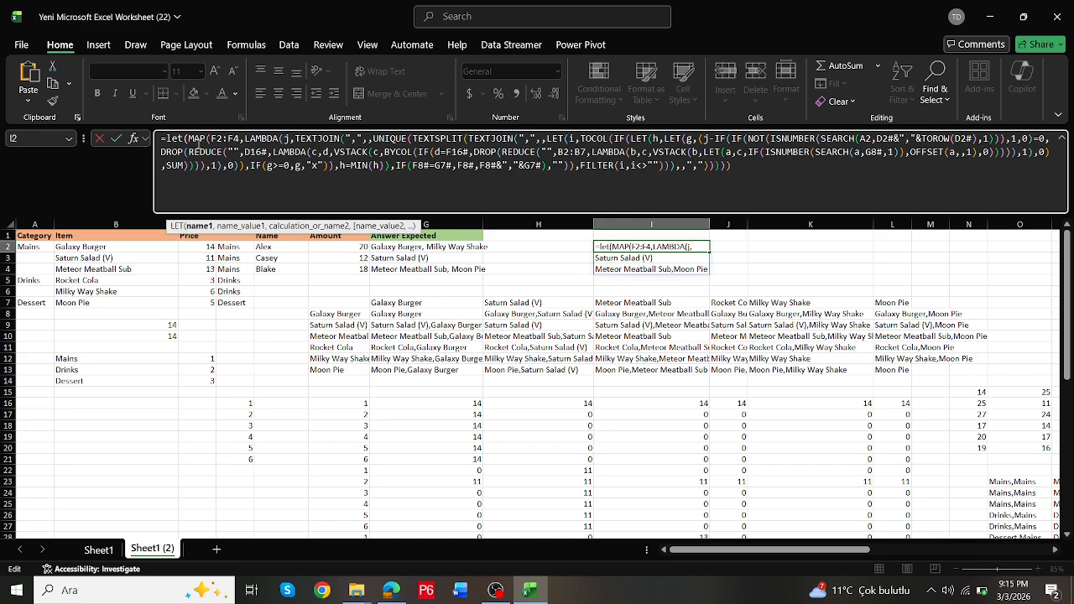
text(k,)
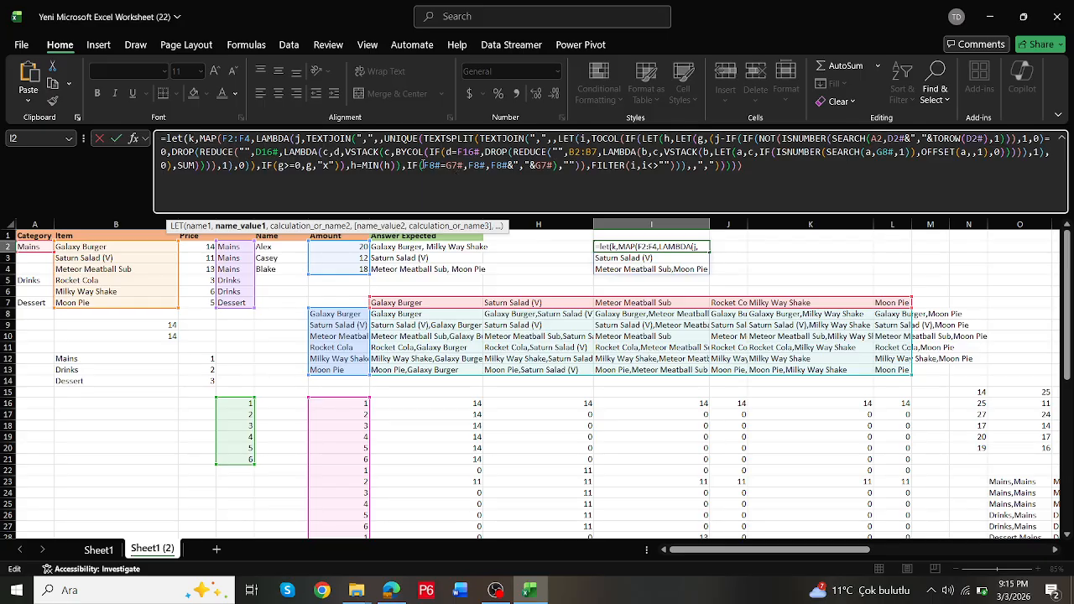
click(423, 165)
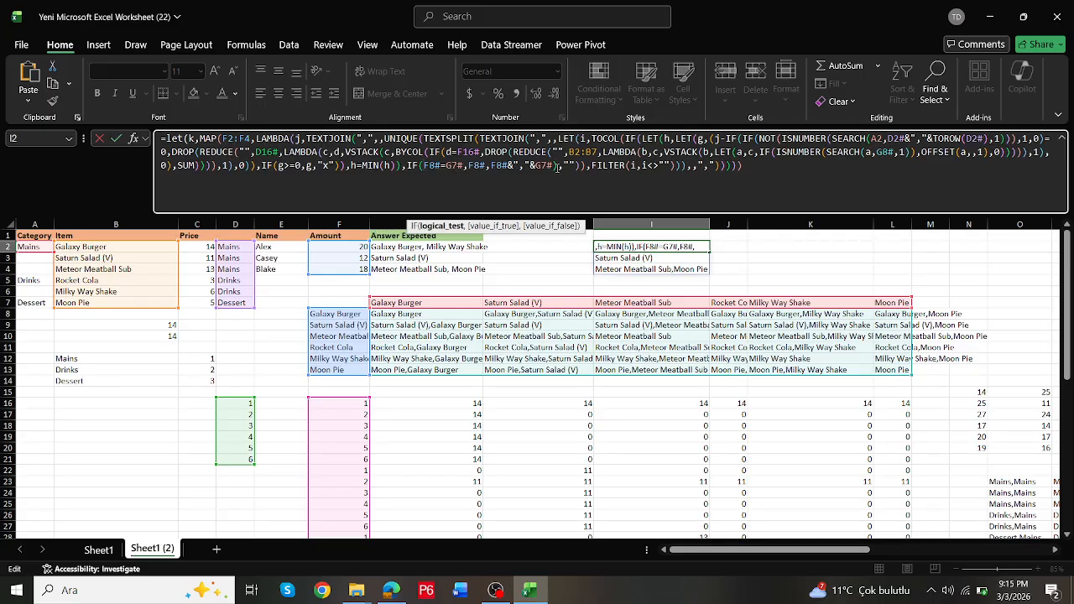
drag(558, 167, 407, 165)
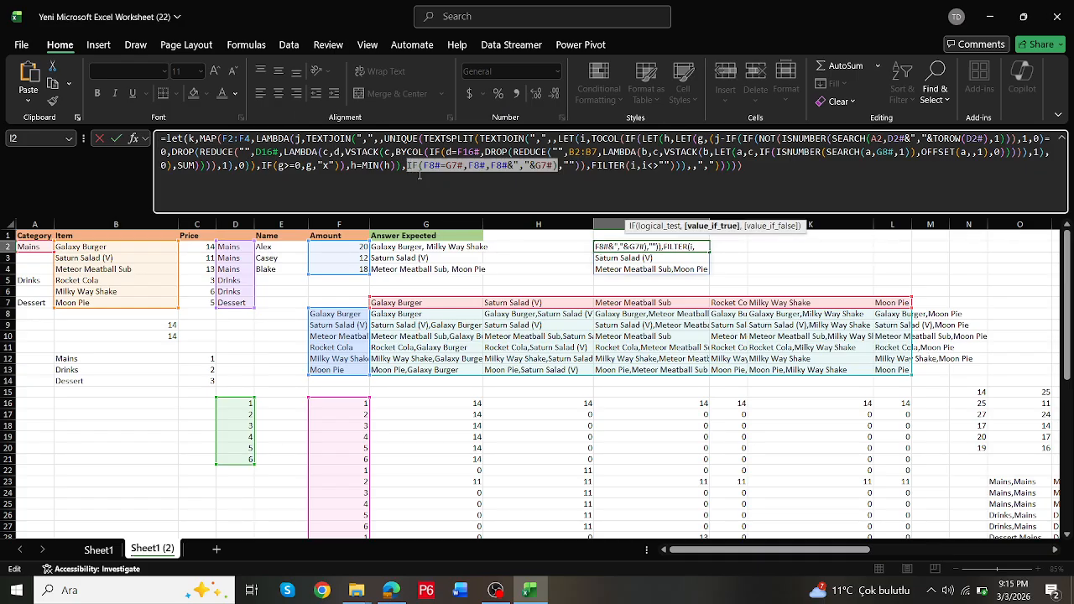
key(BackSpace)
text(k)
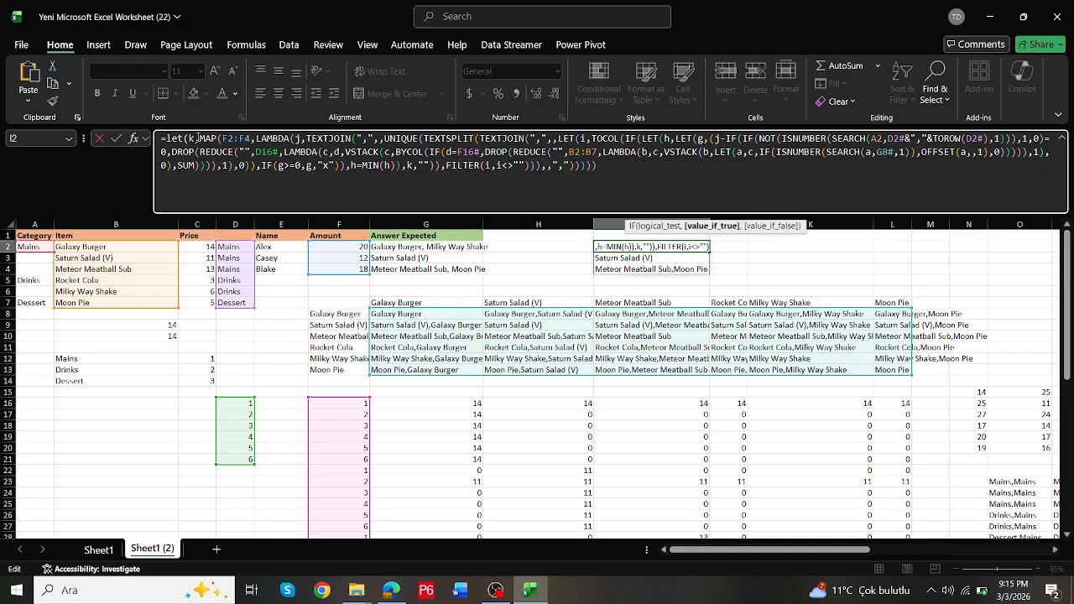
text(,)
text(IF(F8#=G7#,F8#,F8#&","&G7#),)
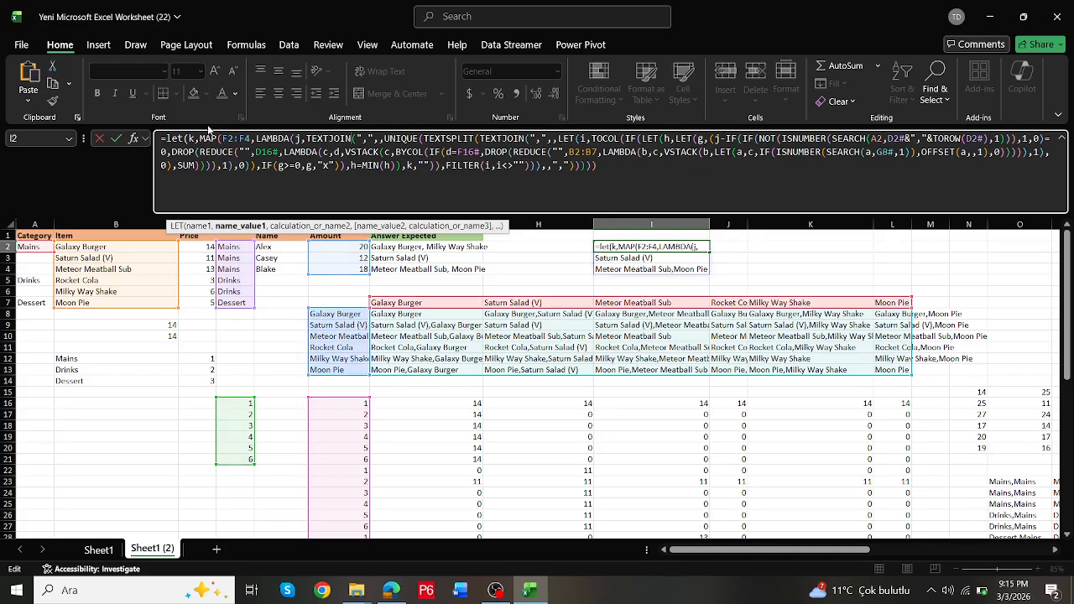
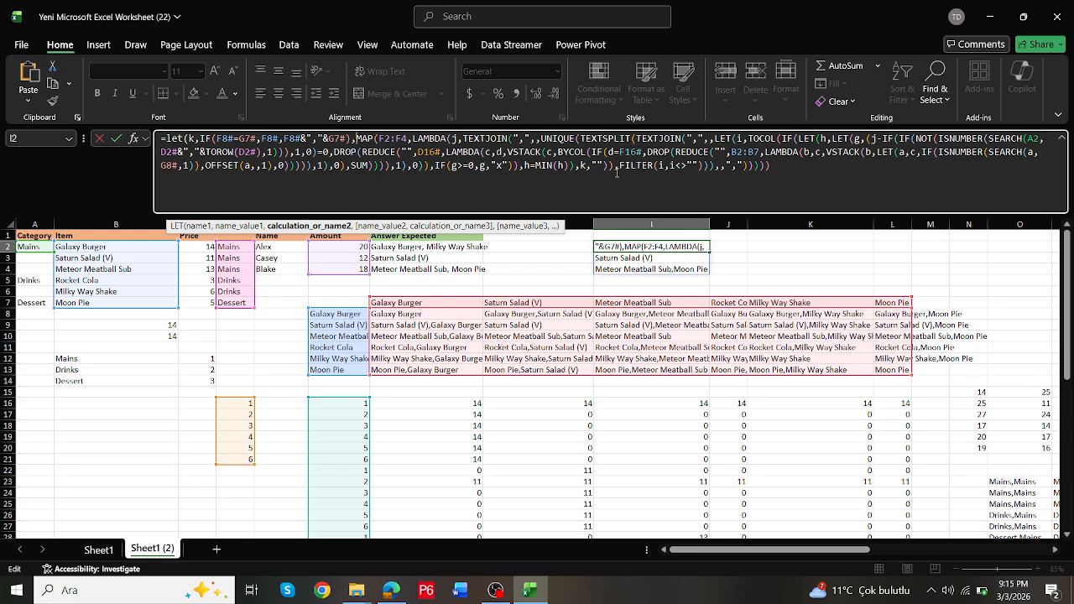
key(Escape)
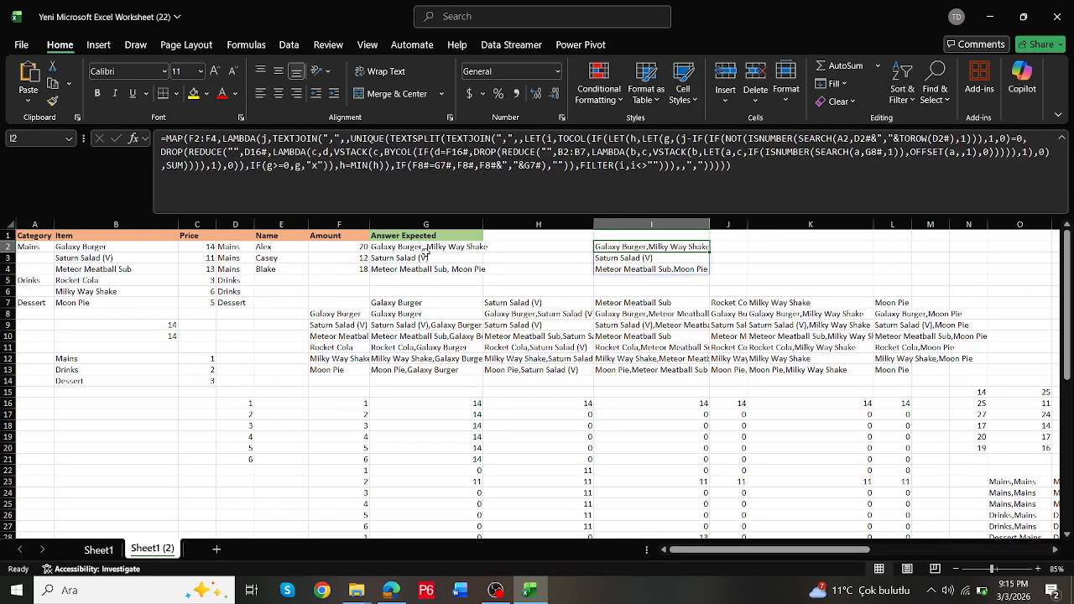
Step: Compare the helper references left in I2's formula with the source formula in G8
double_click(622, 245)
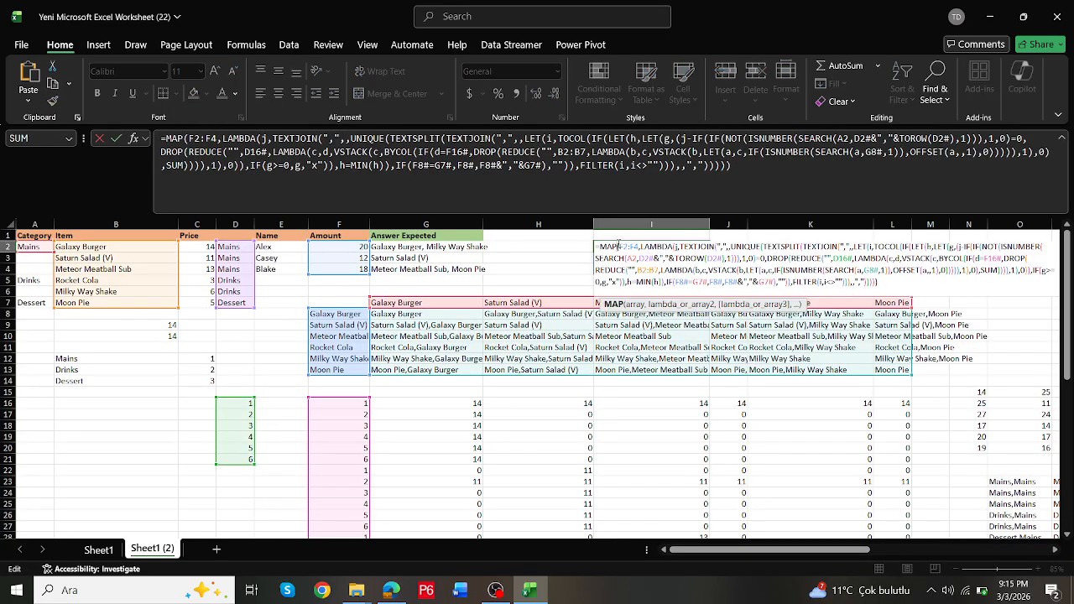
click(547, 168)
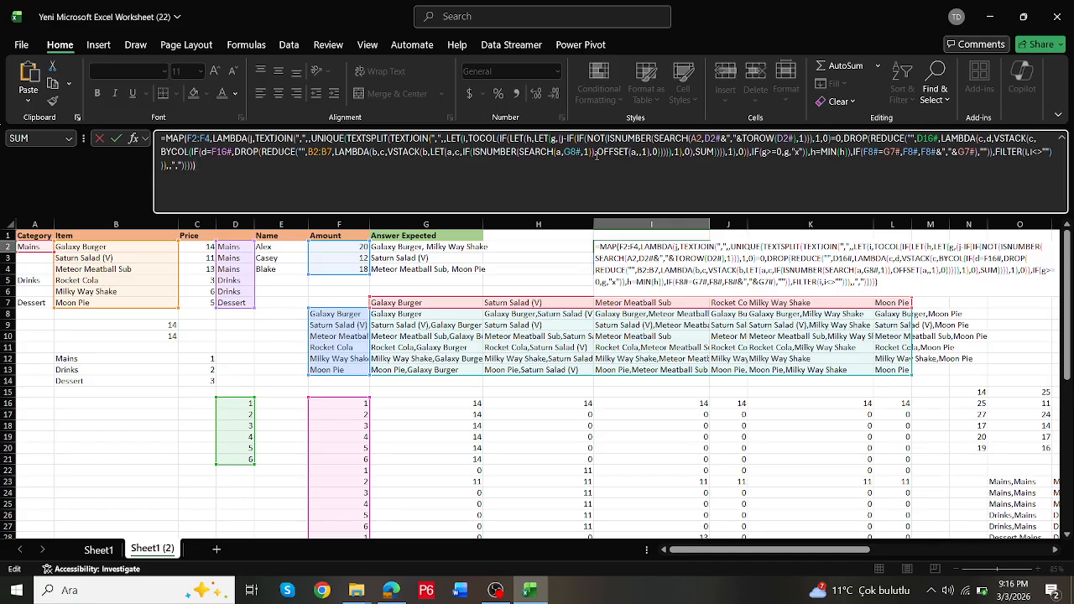
key(ctrl+Return)
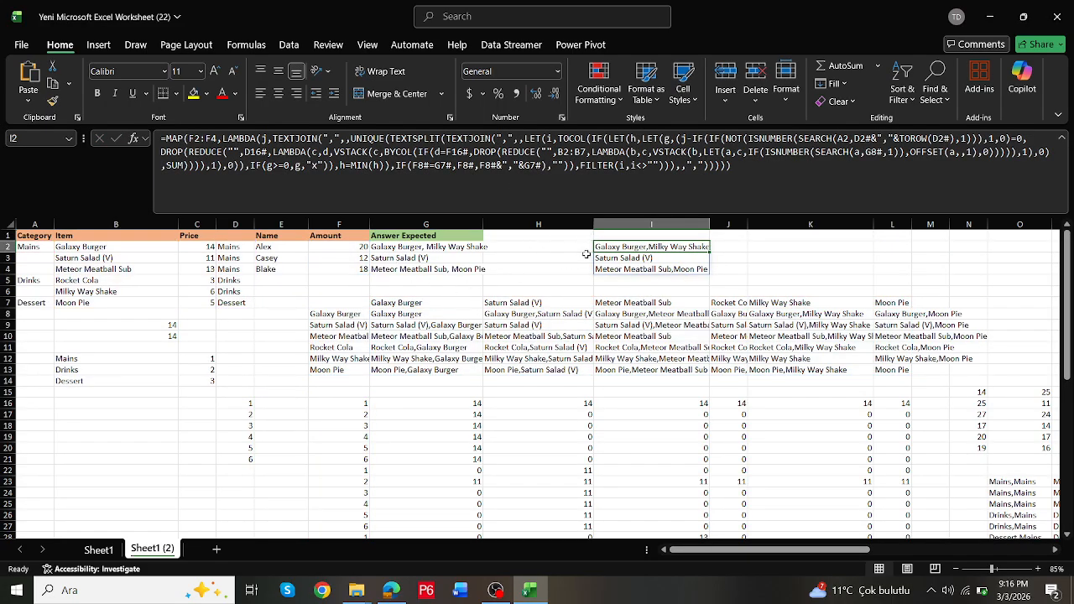
click(386, 312)
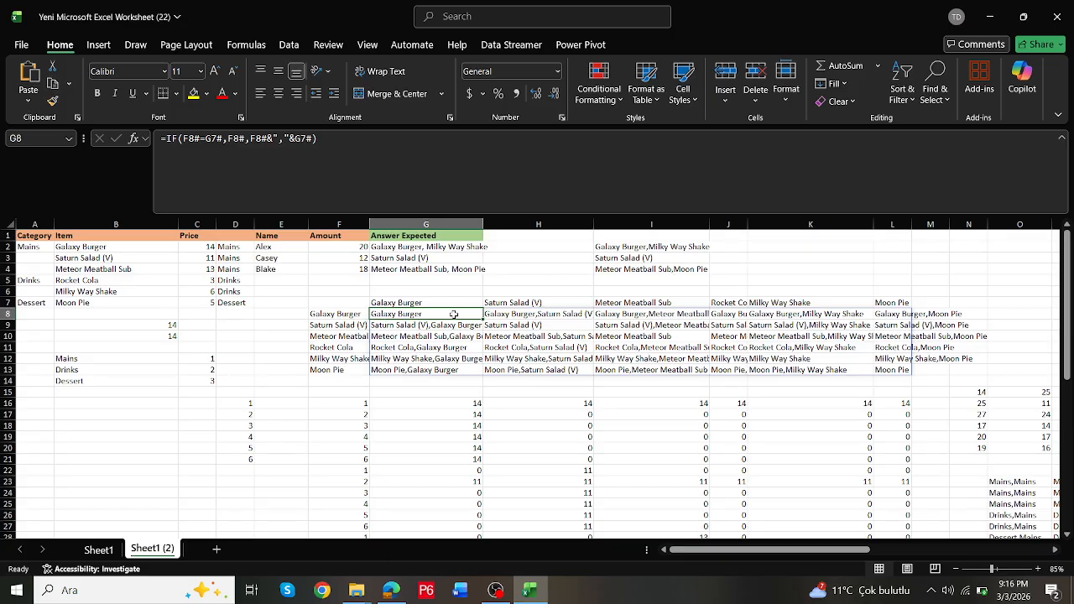
Step: Wrap I2's formula in LET with k defined as IF(F8#=G7#,F8#,F8#&","&G7#), and use k in place of that expression inside MAP
double_click(629, 246)
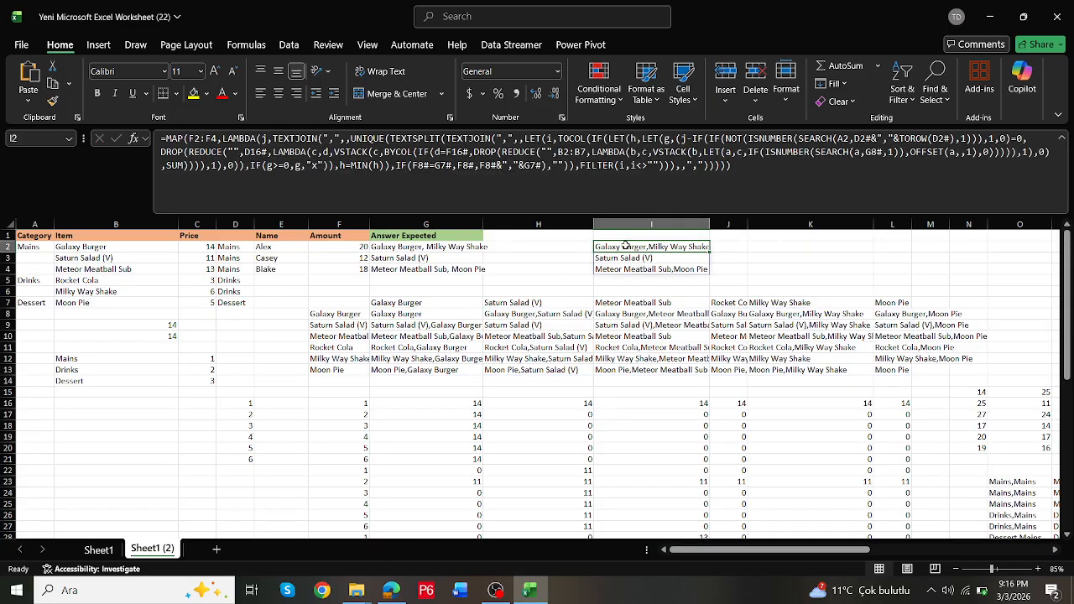
click(656, 183)
click(595, 155)
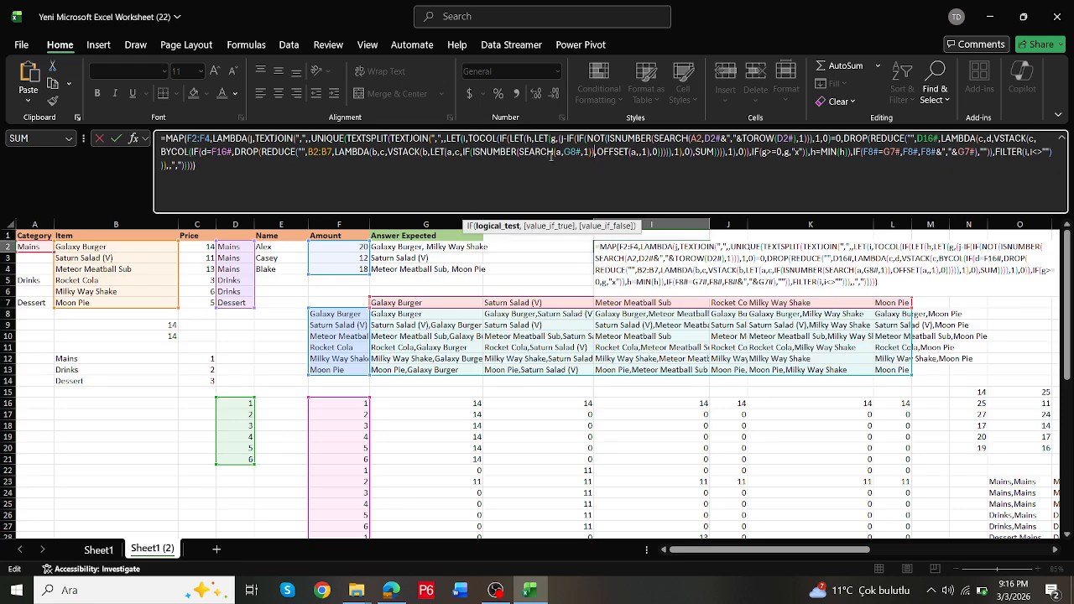
click(167, 139)
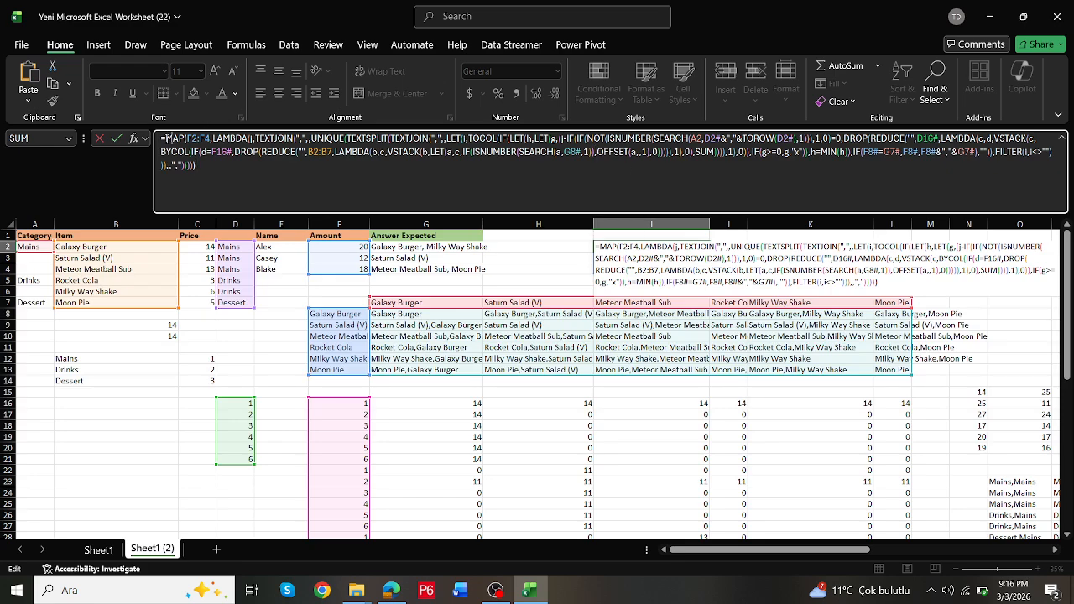
text(let(k,)
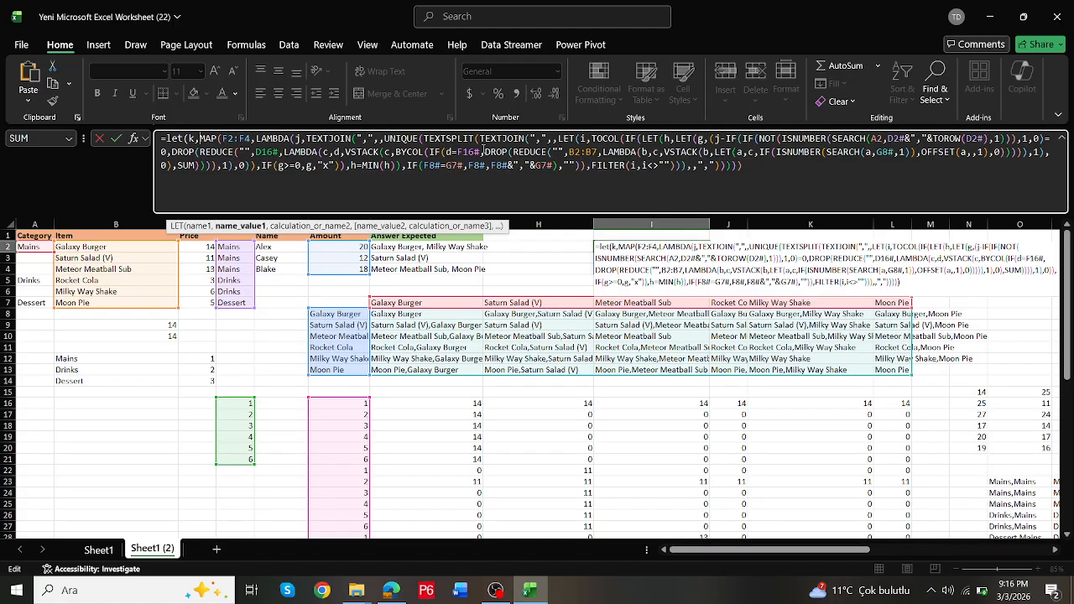
drag(407, 166, 559, 166)
key(ctrl+c)
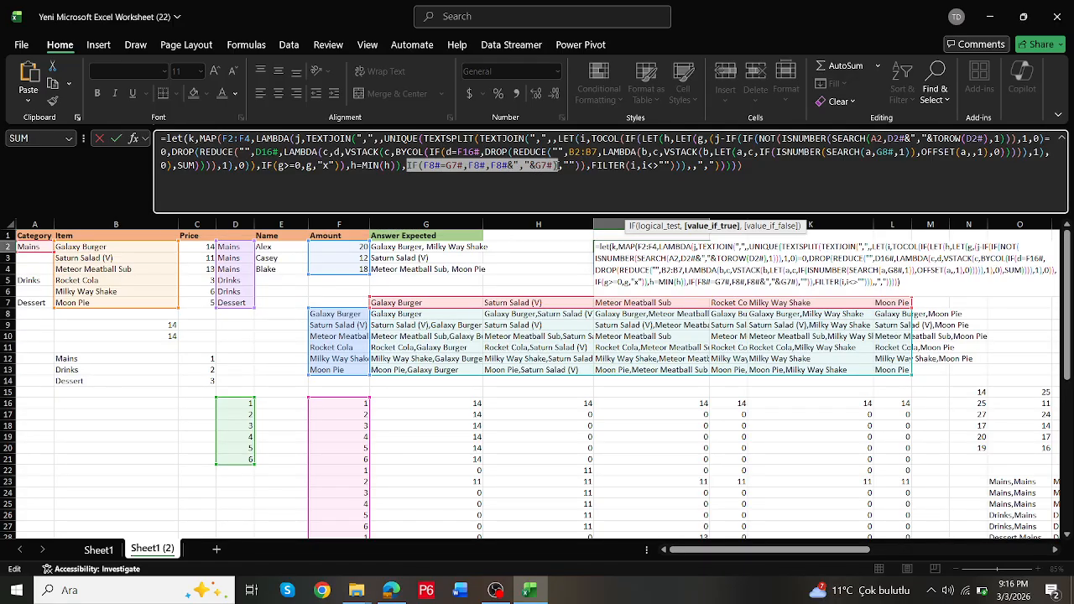
text(k)
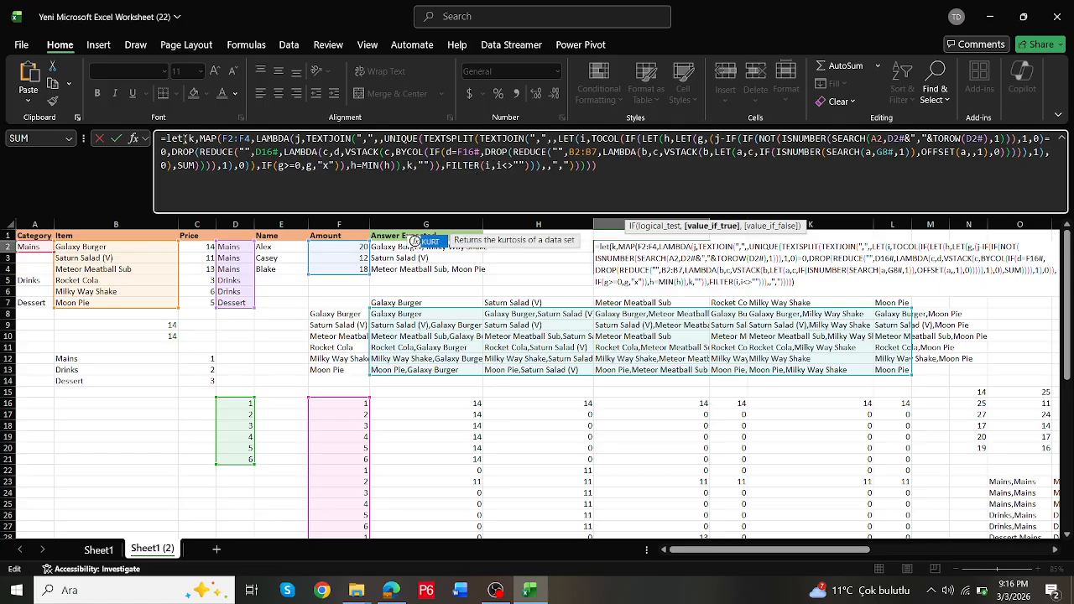
click(200, 138)
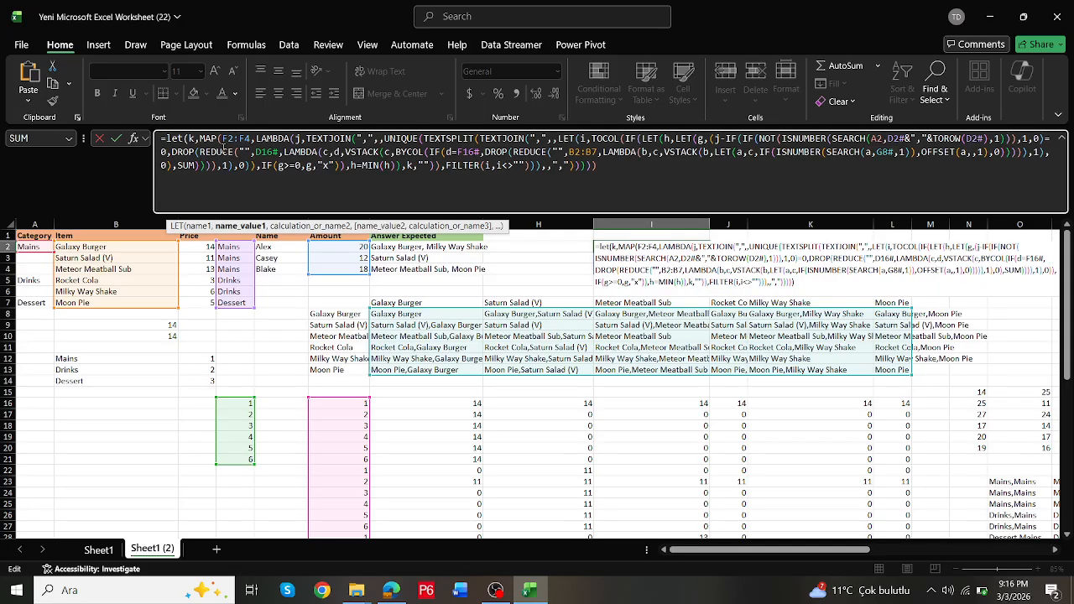
key(ctrl+v)
text(,)
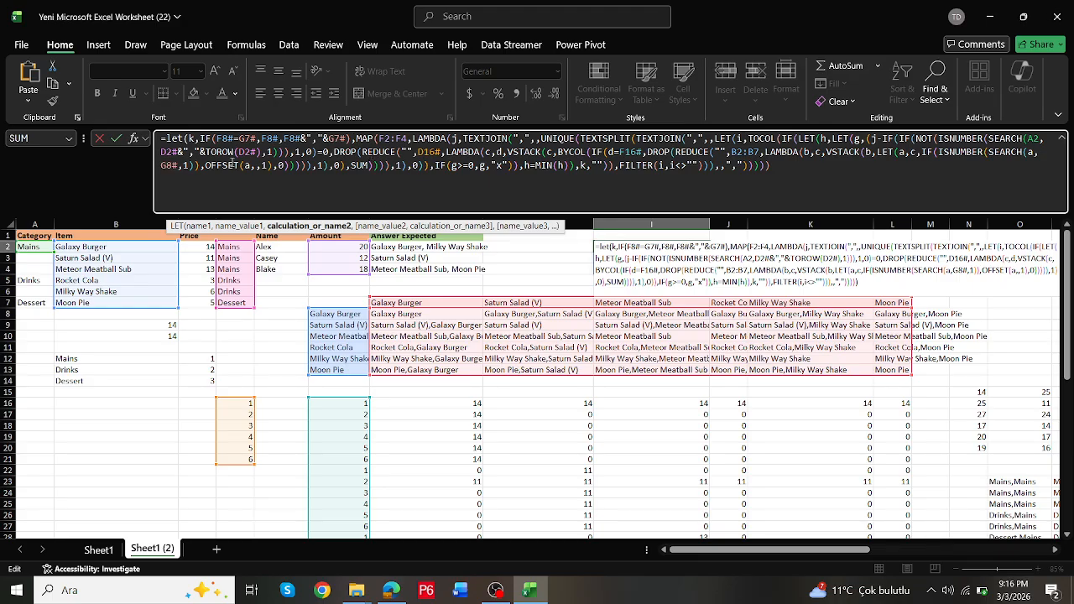
Step: Replace G8# inside I2's SEARCH(a,G8#,1) with k and commit the formula
drag(179, 165, 161, 166)
text(k,)
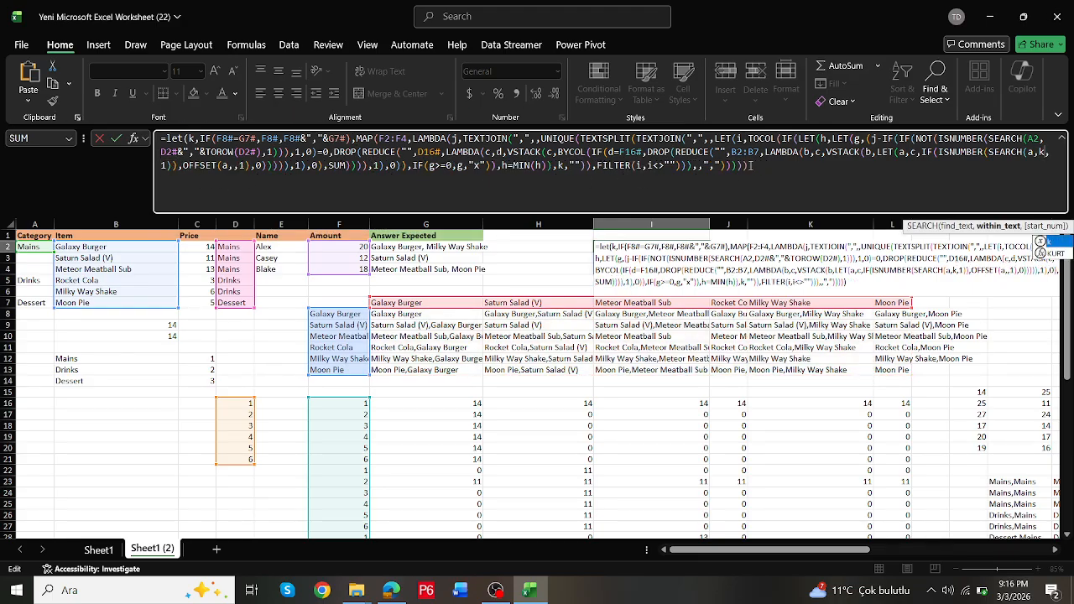
click(757, 165)
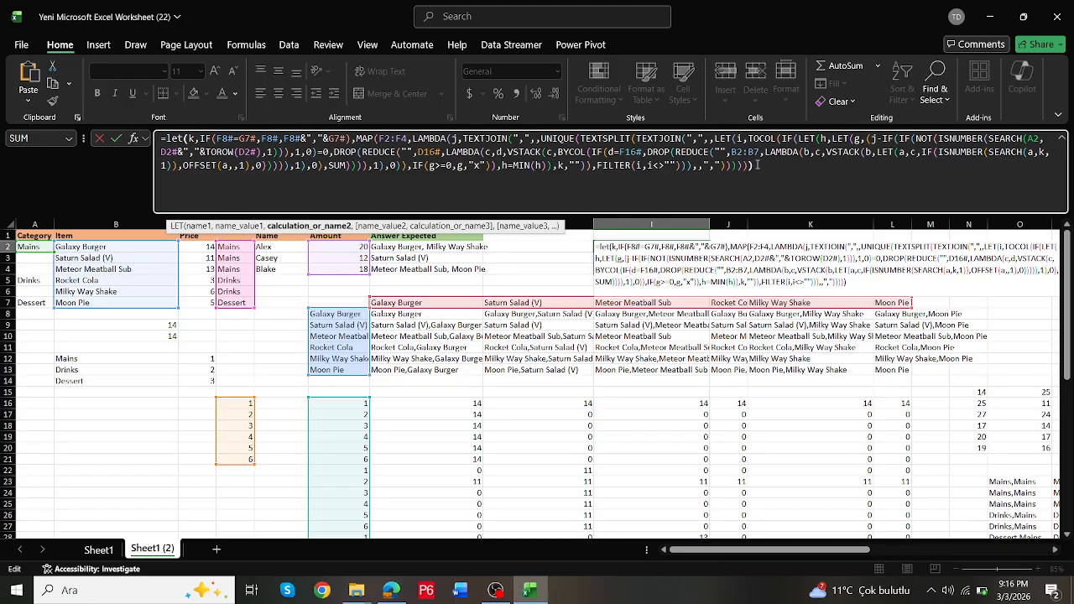
key(ctrl+Return)
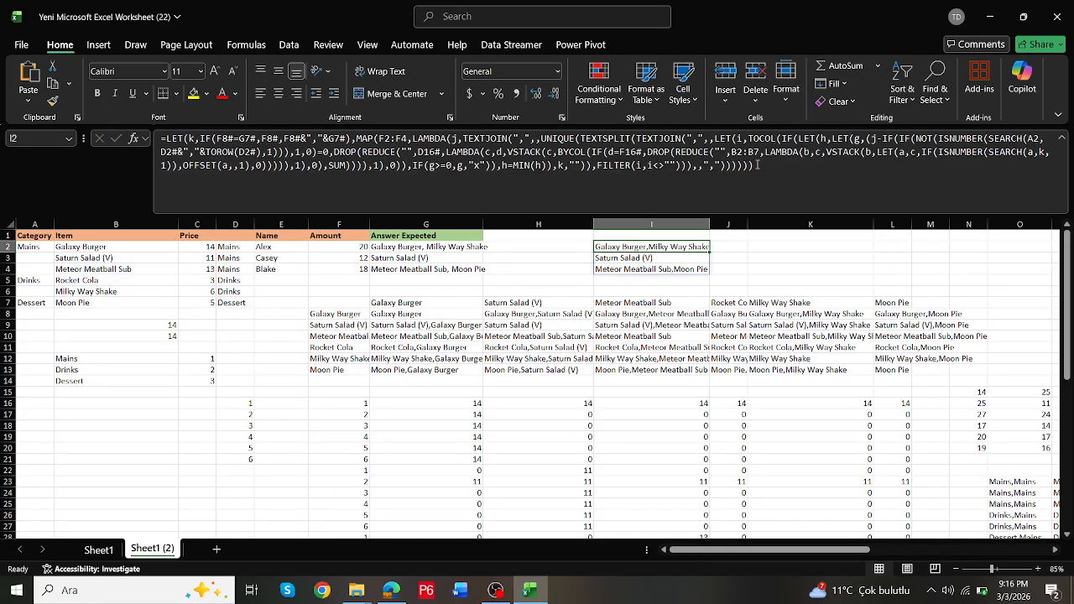
Step: Check I2's remaining helper references and copy F16's VALUE(TEXTSPLIT(...)) expression without its equals sign
double_click(611, 248)
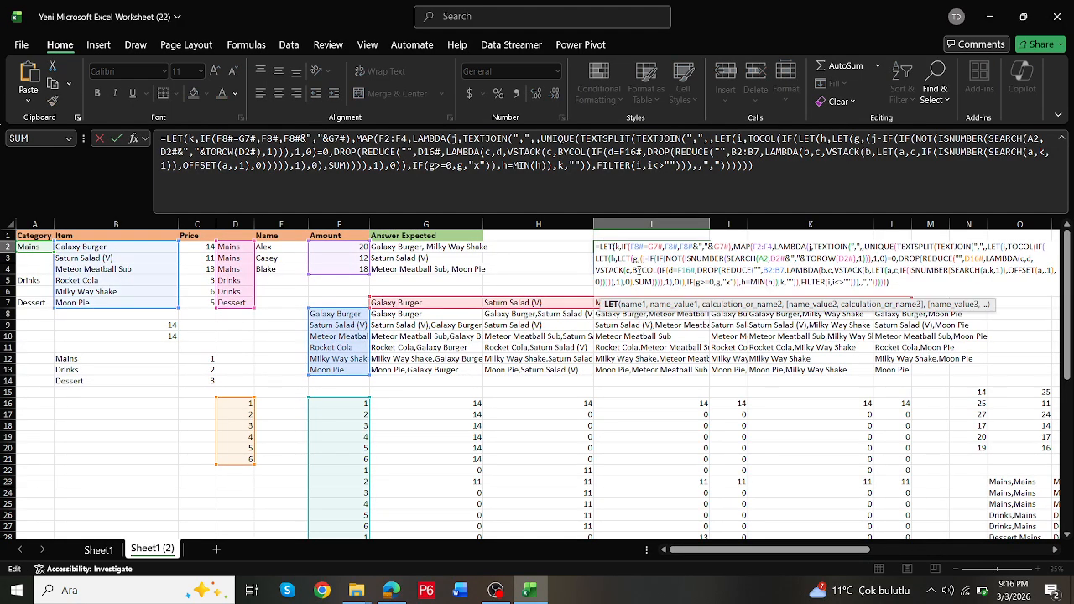
key(Escape)
click(356, 402)
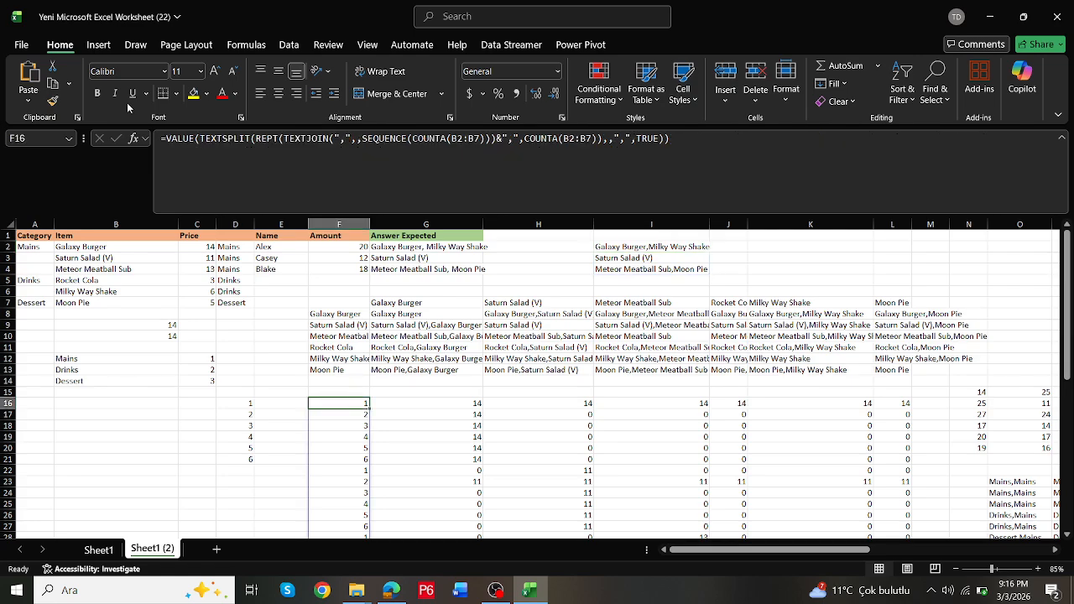
drag(164, 139, 849, 170)
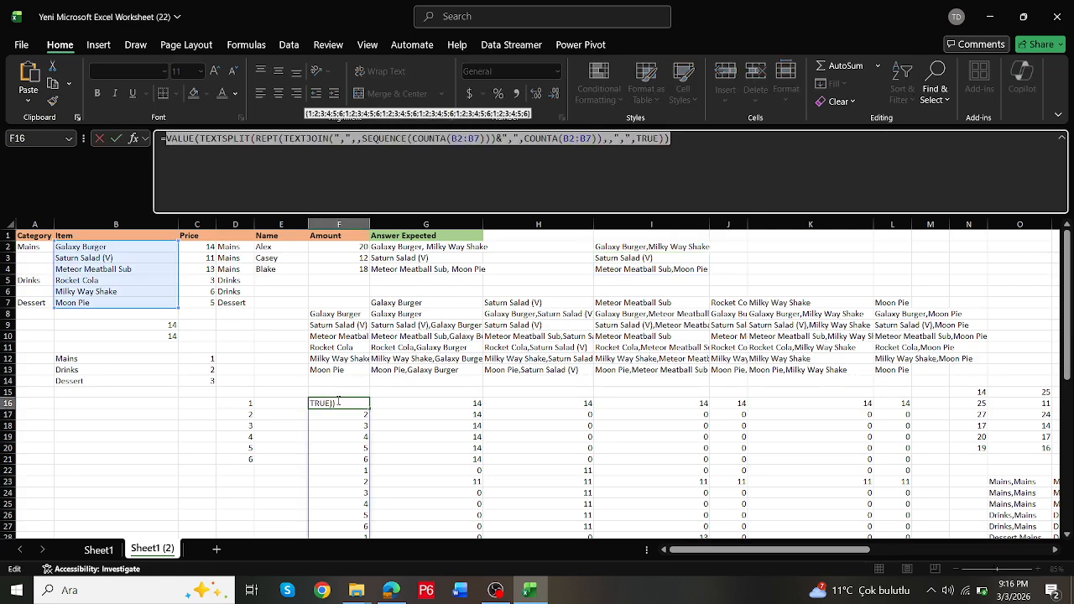
key(Escape)
Step: Replace F16# in I2's formula with VALUE(TEXTSPLIT(REPT(TEXTJOIN(",",,SEQUENCE(COUNTA(B2:B7)))&",",COUNTA(B2:B7)),,",",TRUE)) and commit it
click(622, 246)
click(622, 166)
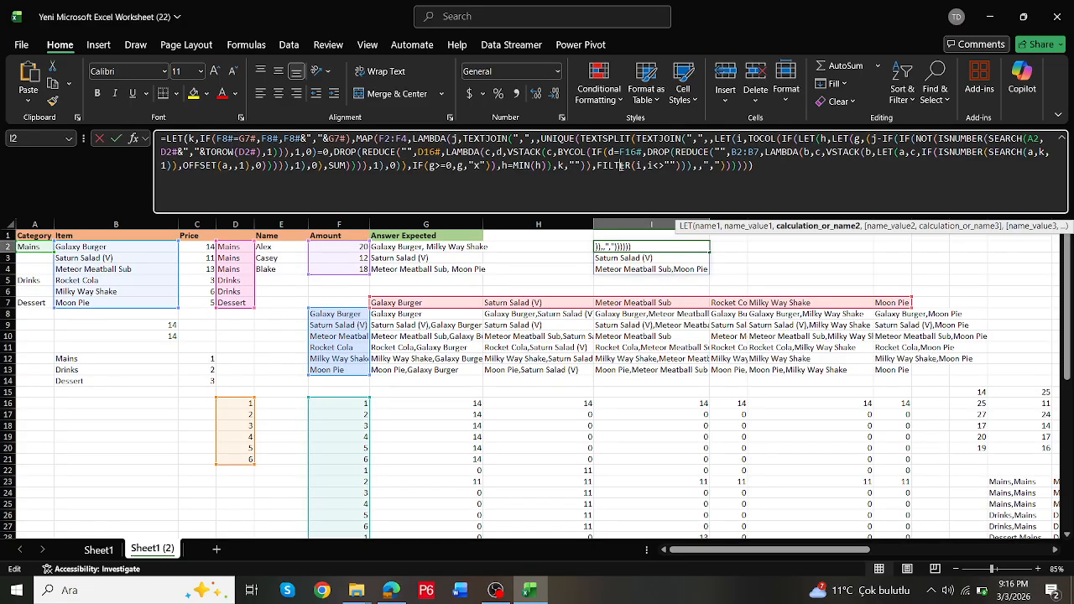
drag(645, 152, 619, 152)
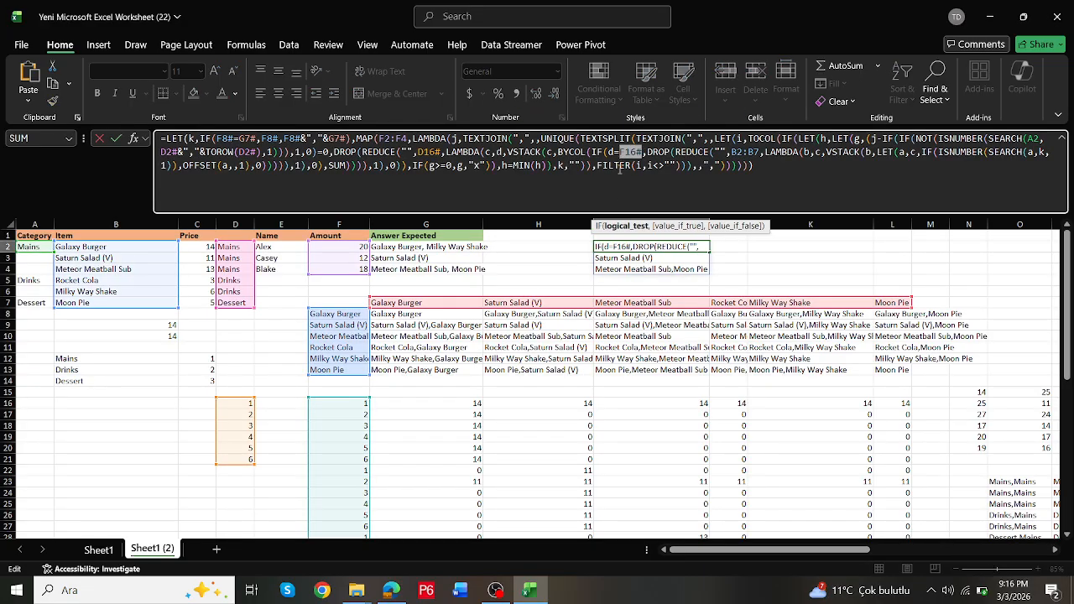
text(VALUE(TEXTSPLIT(REPT(TEXTJOIN(",",,SEQUENCE(COUNTA(B2:B7))&",",COUNTA(B2:B7)),,",",TRUE)))
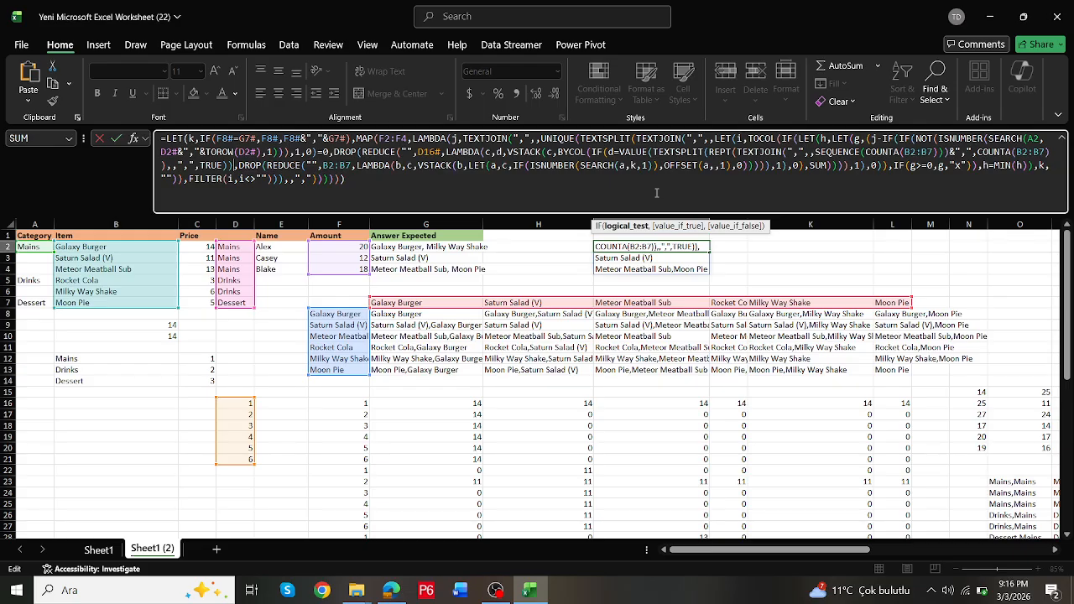
key(ctrl+Return)
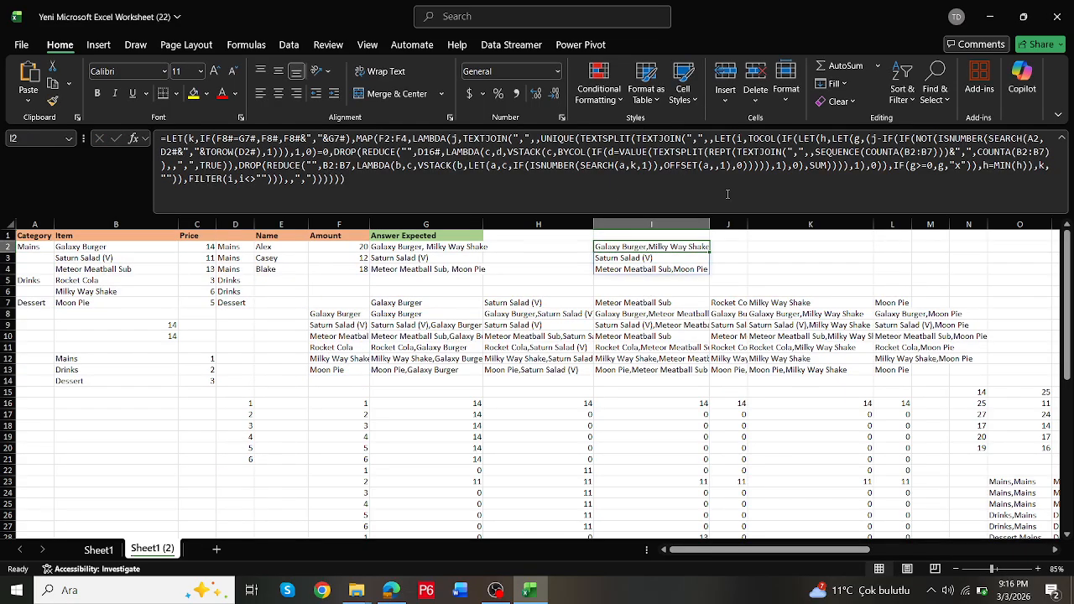
Step: Check I2's remaining helper references and copy D16's SEQUENCE(COUNTA(B2:B7)) expression without its equals sign
double_click(625, 246)
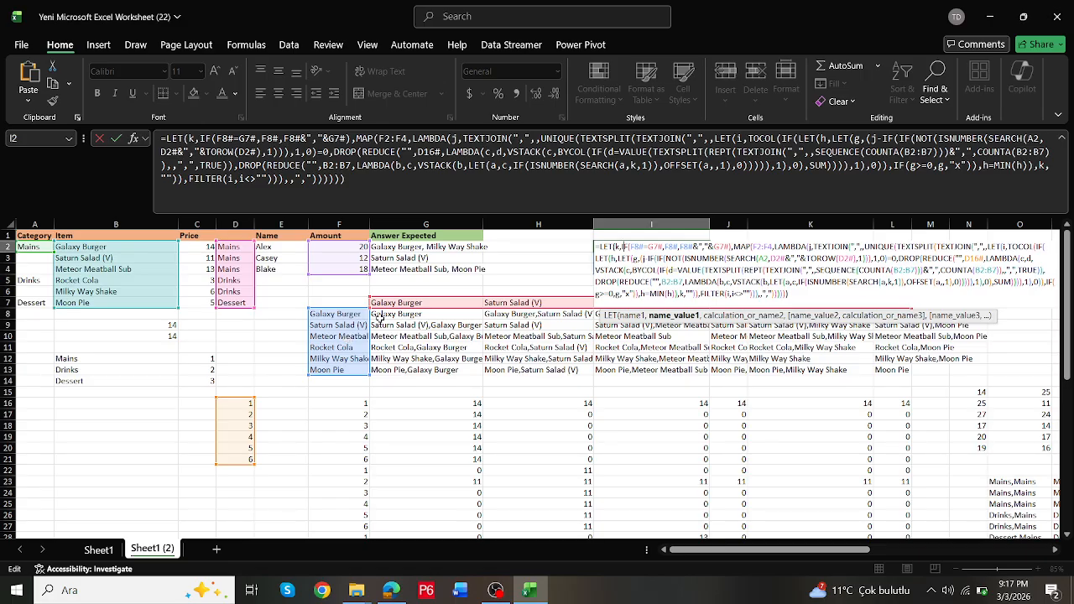
click(238, 402)
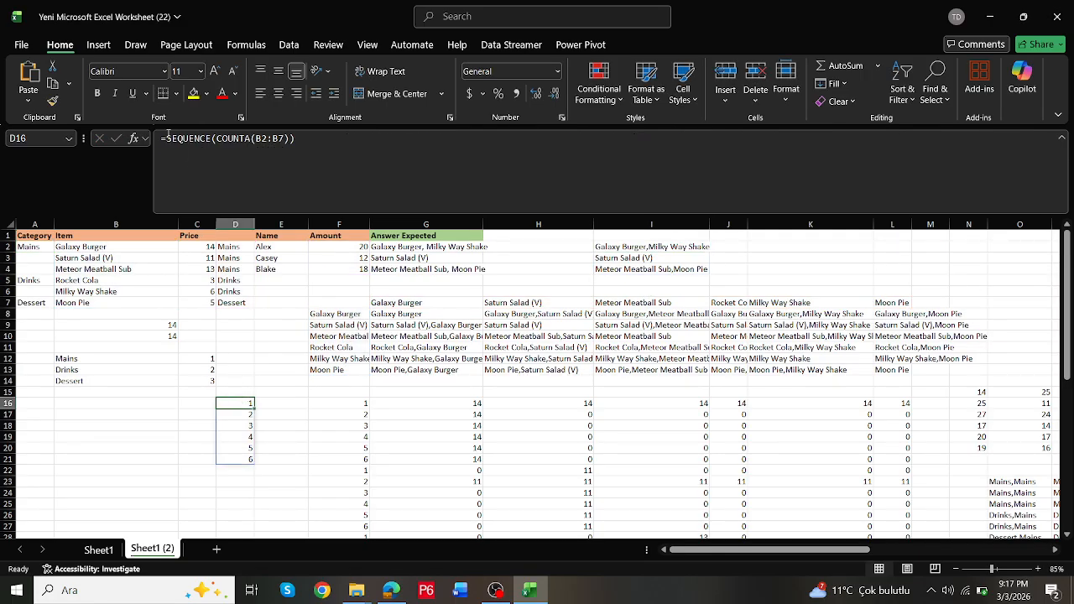
click(167, 138)
drag(167, 137, 347, 147)
key(ctrl+c)
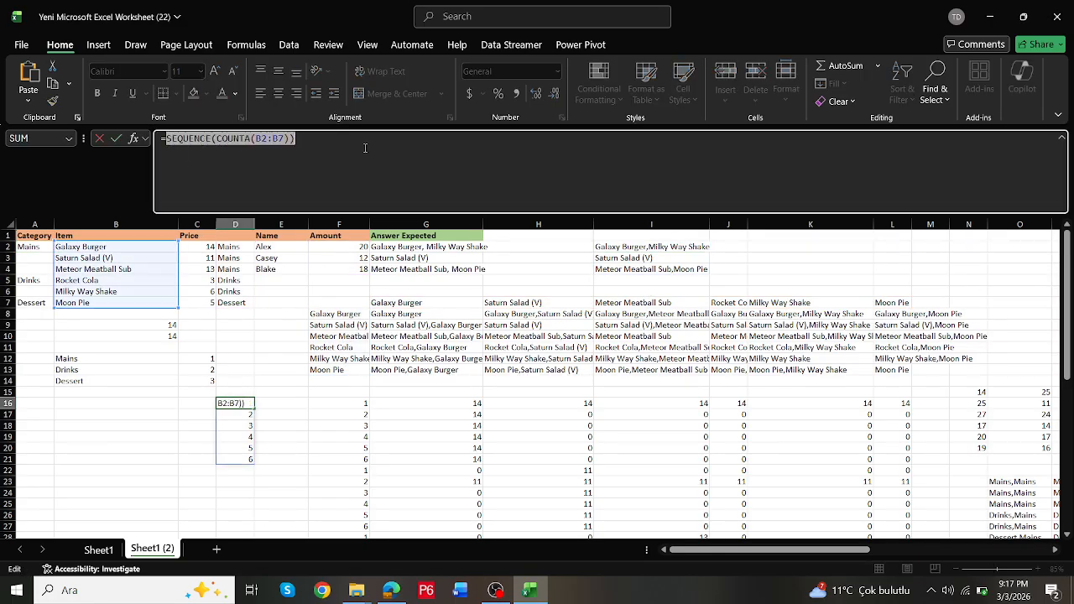
key(Escape)
Step: Replace D16# in I2's outer REDUCE with SEQUENCE(COUNTA(B2:B7)) and commit the formula
click(620, 244)
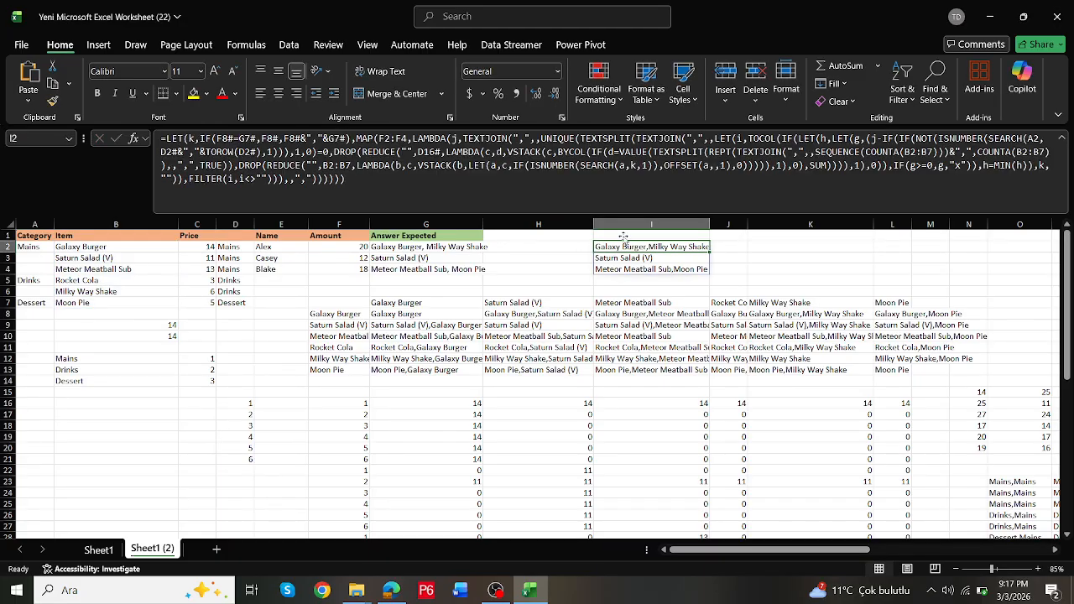
click(675, 173)
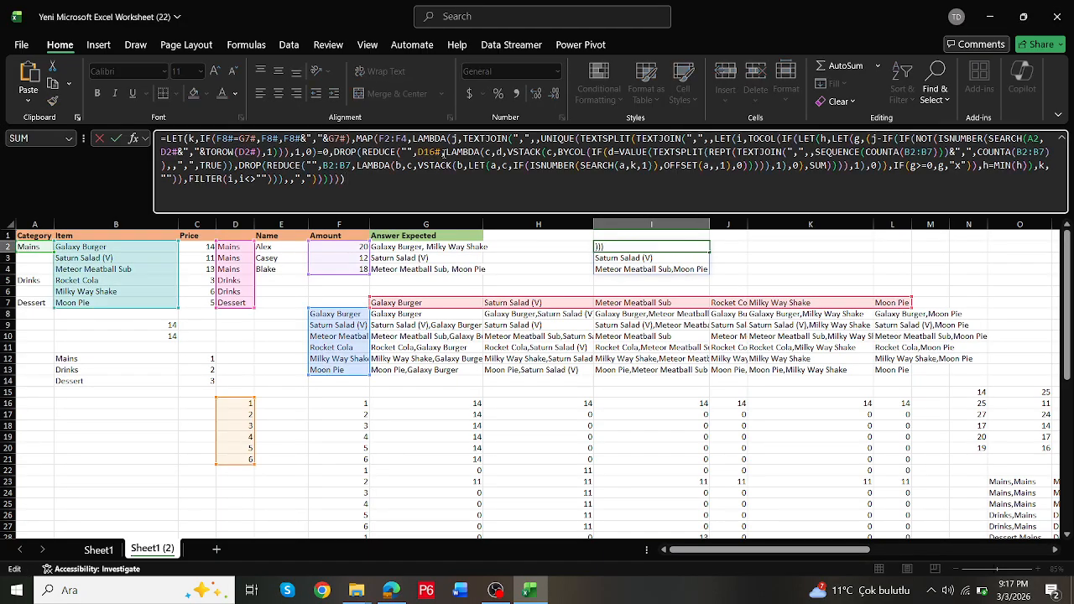
drag(446, 152, 417, 152)
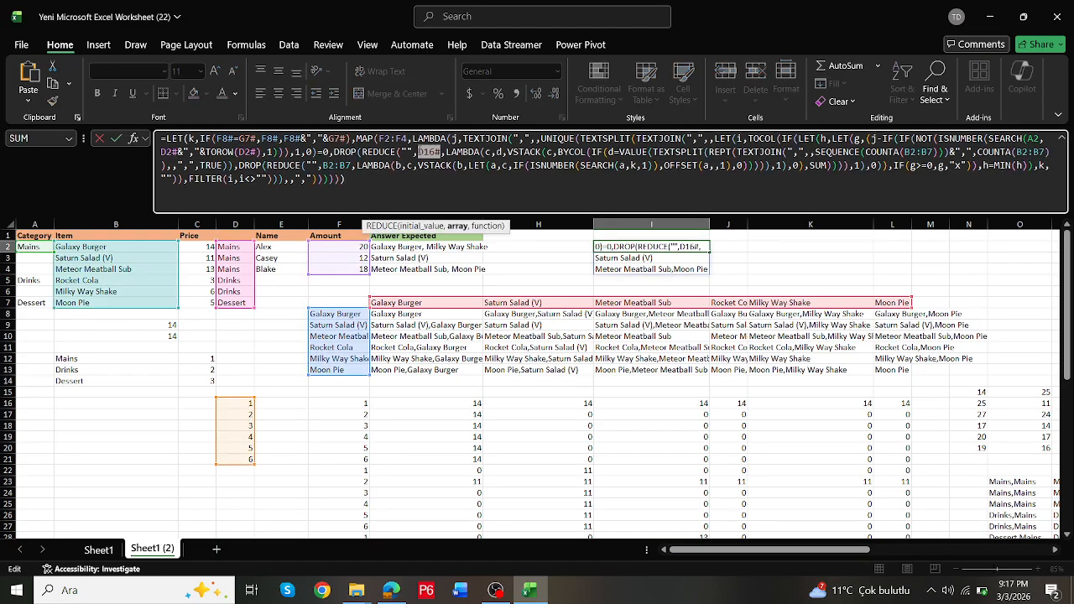
key(ctrl+v)
key(Return)
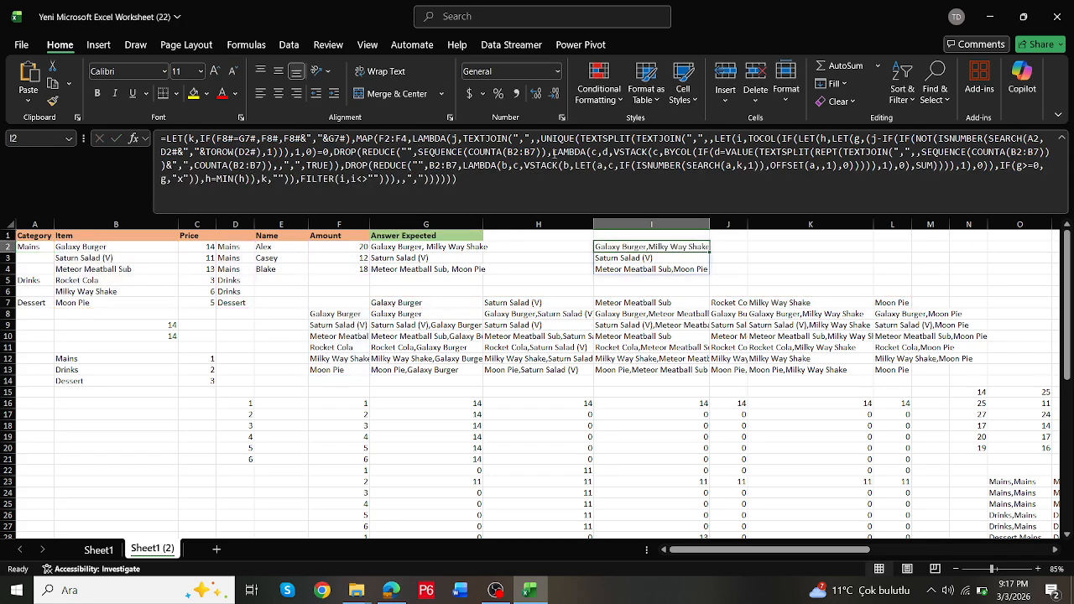
Step: Check I2's remaining helper references and copy G7's TOROW(B2:B7) expression without its equals sign
double_click(618, 246)
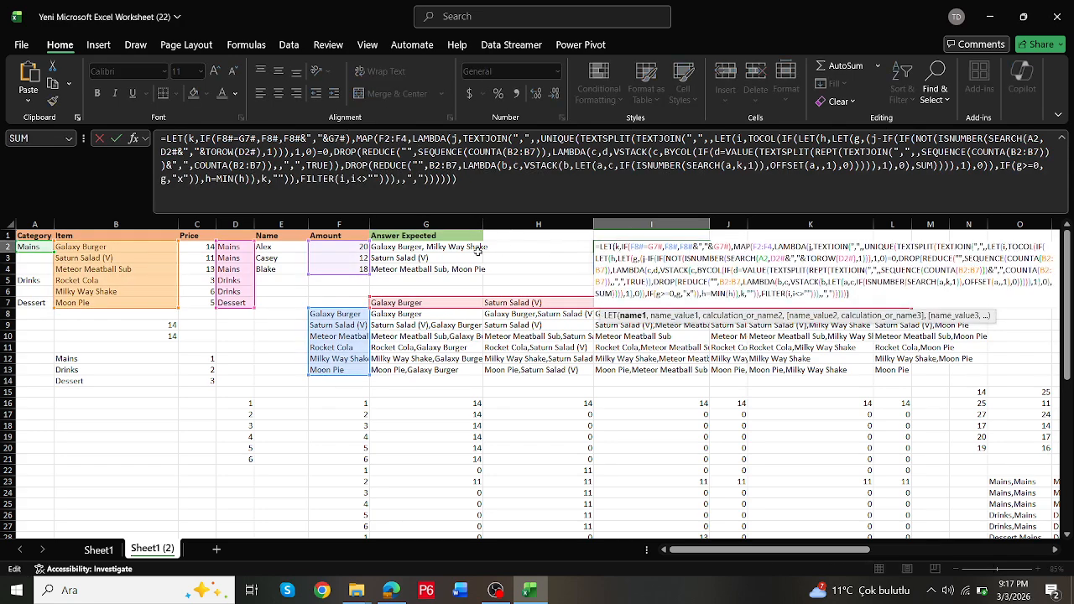
key(Escape)
click(403, 303)
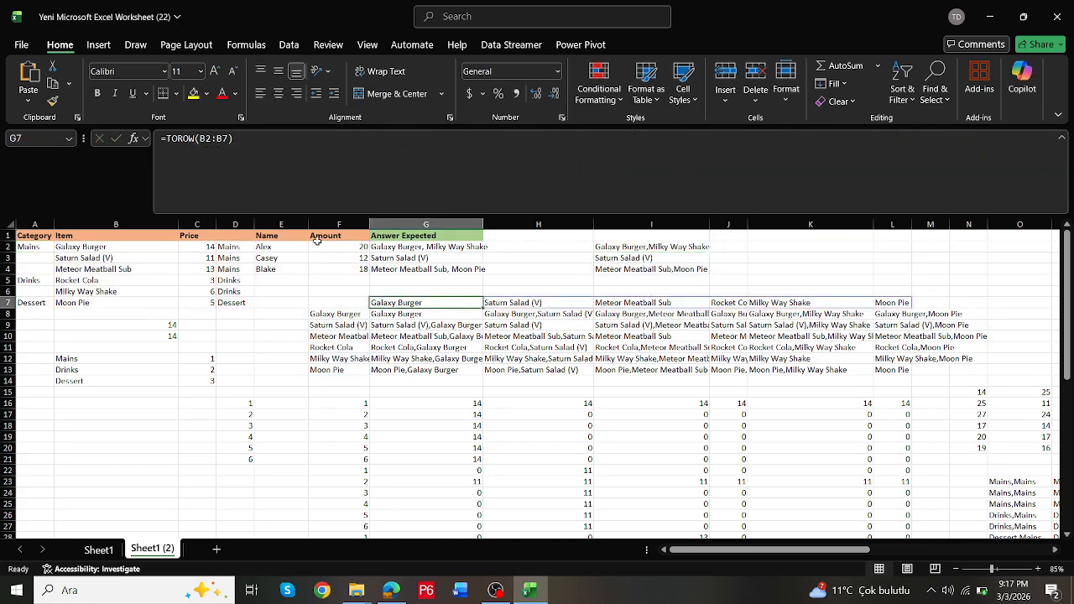
drag(247, 143, 167, 139)
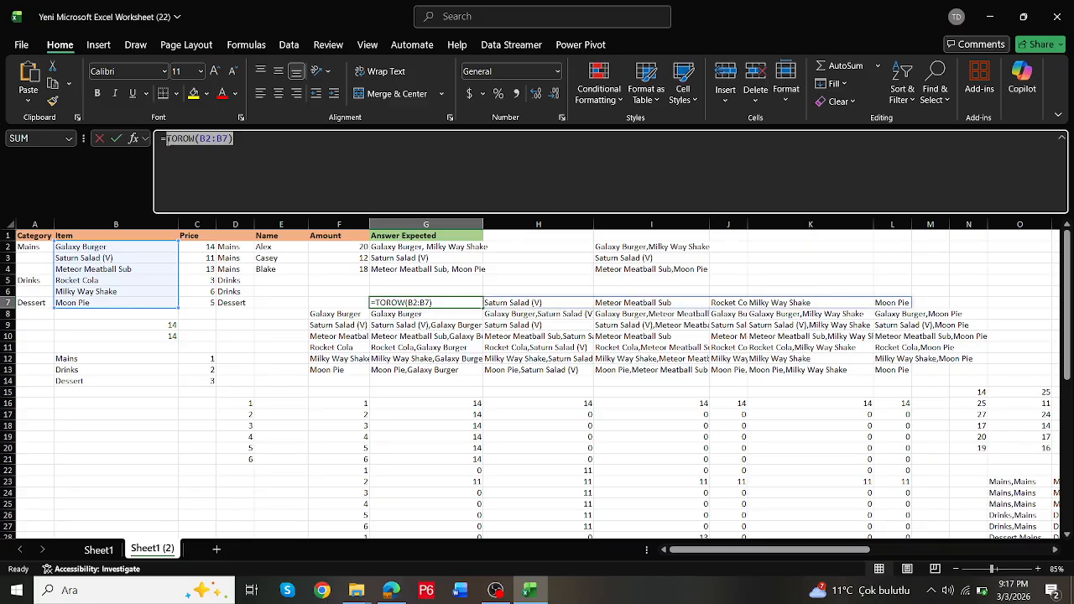
key(ctrl+c)
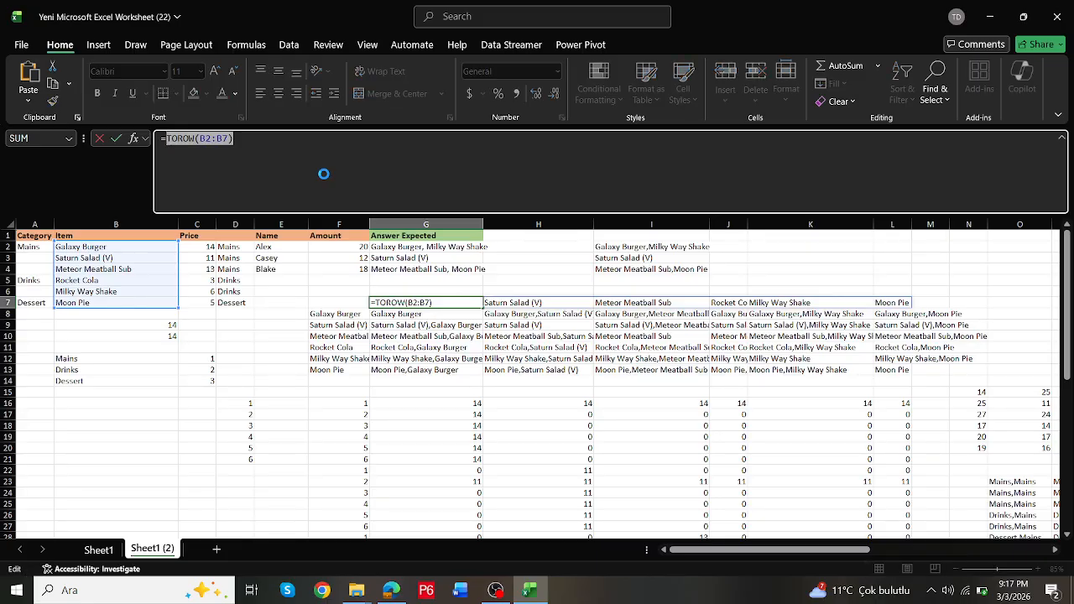
key(Escape)
Step: Define LET variable l as TOROW(B2:B7) at the start of I2's formula, replace both G7# references with l, and commit
click(630, 248)
click(576, 154)
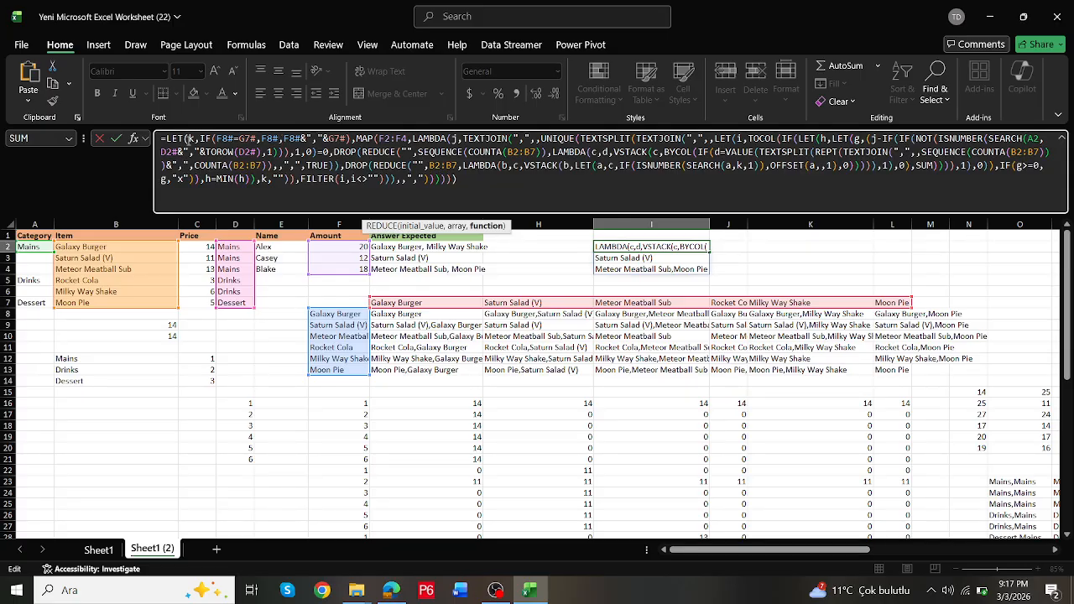
click(191, 140)
text(l,)
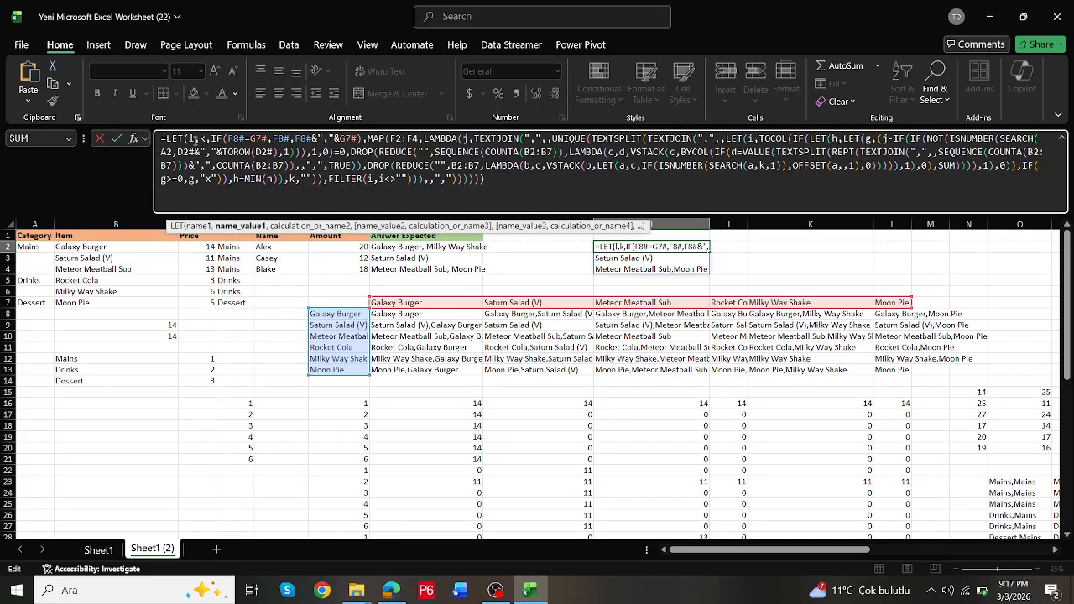
text(TOROW(B2:B7),)
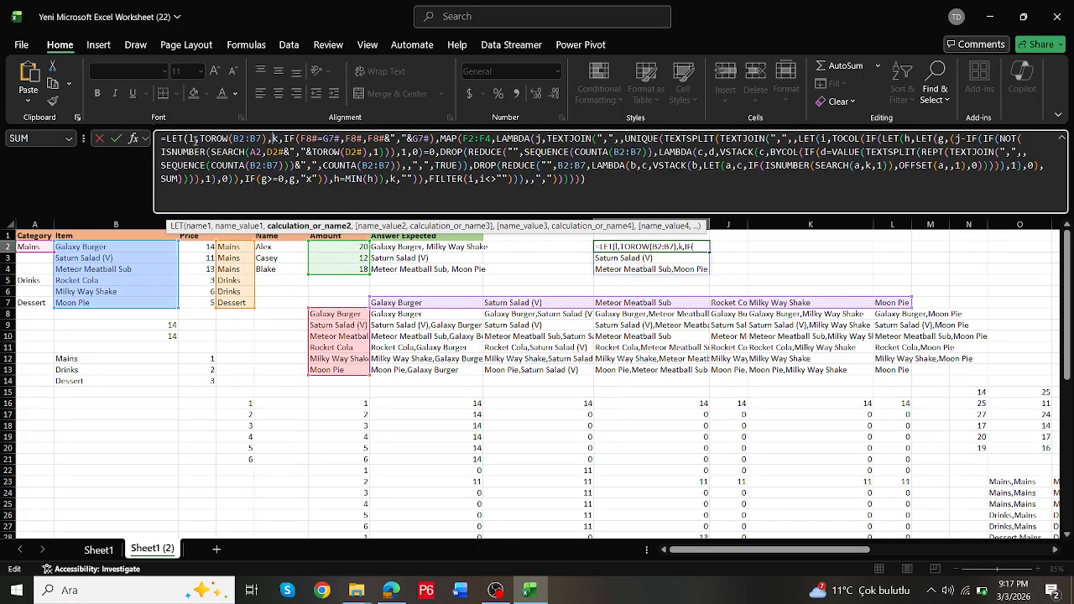
drag(323, 139, 420, 139)
text(l)
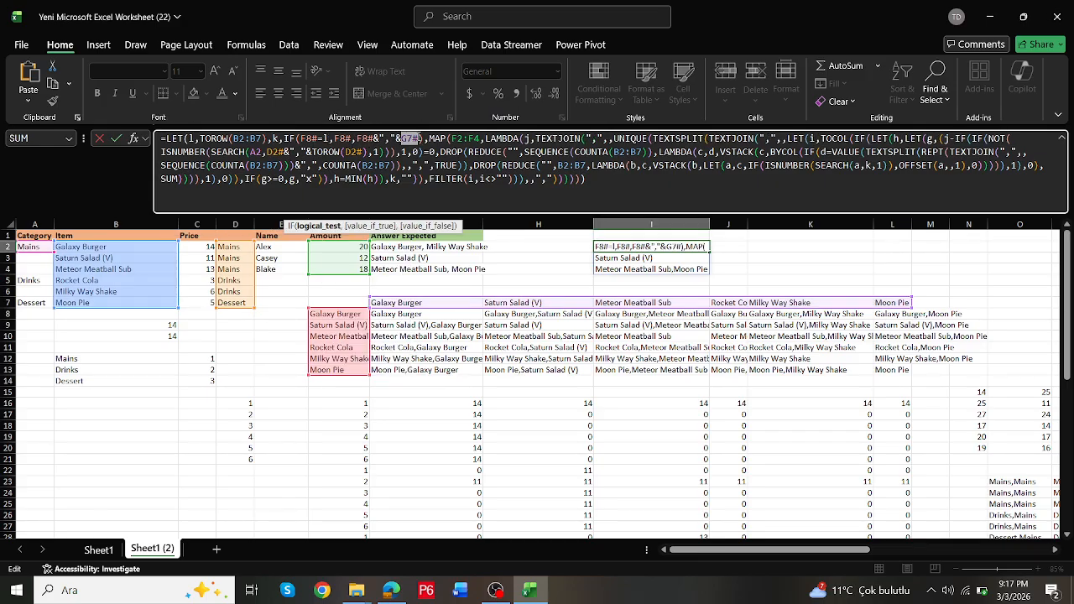
text(l)
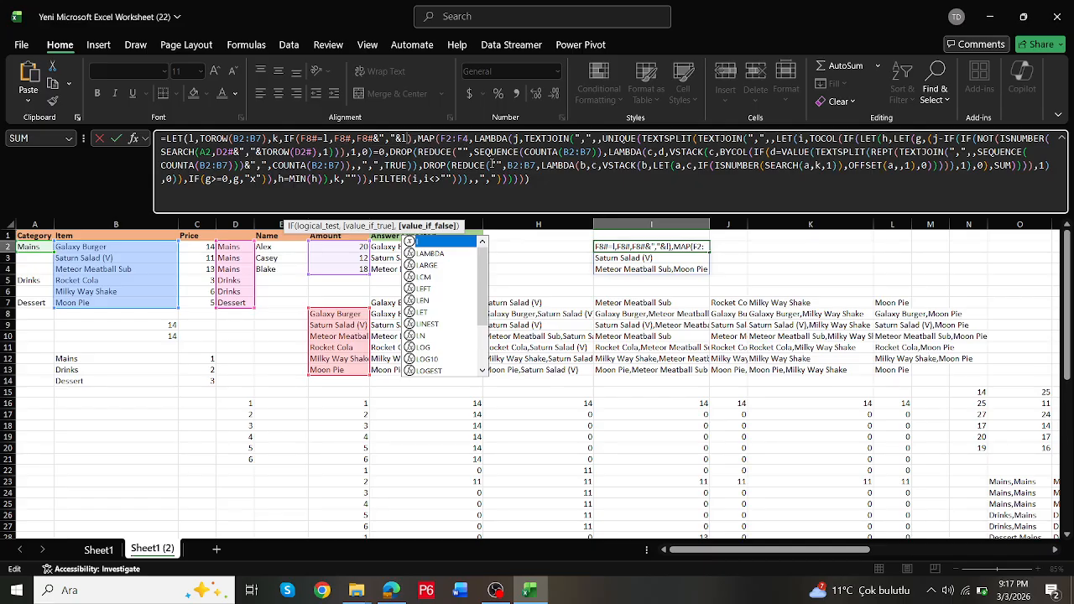
key(ctrl+Return)
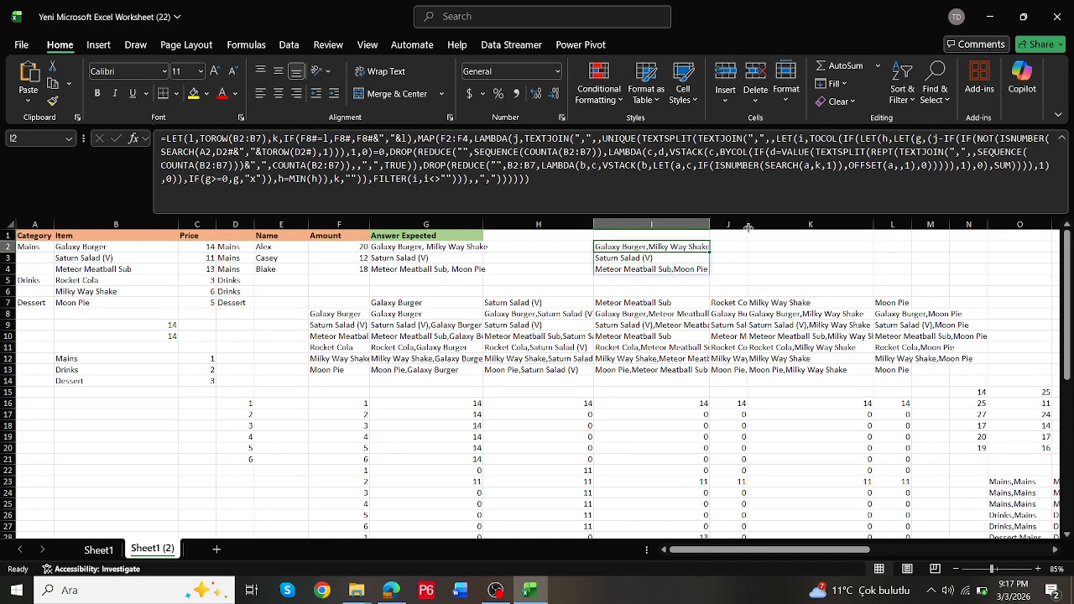
Step: Check I2's remaining helper references and copy F8's B2:B7 reference without its equals sign
double_click(651, 247)
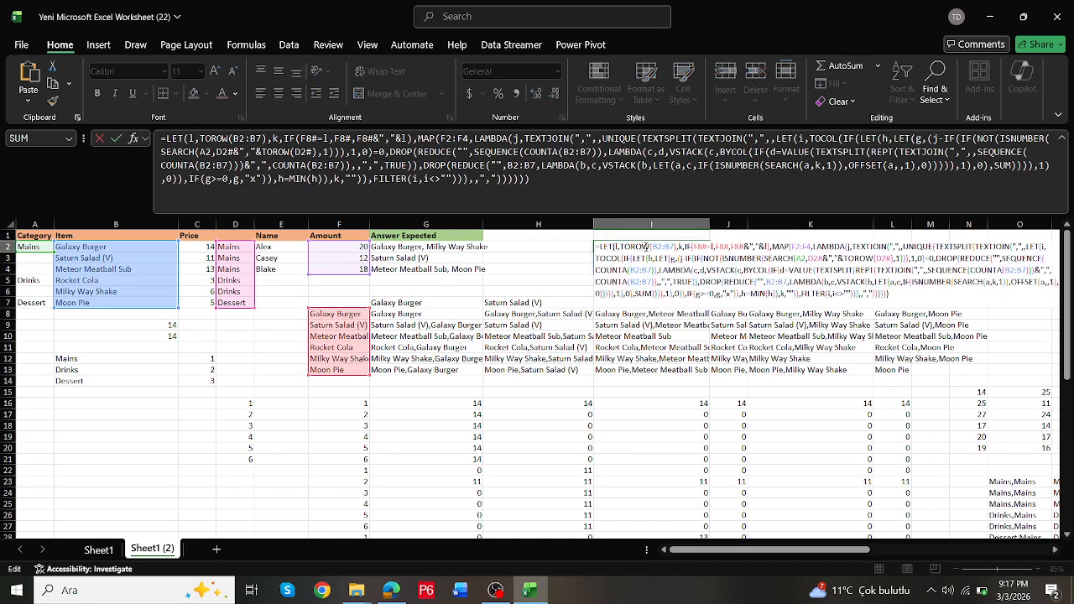
key(Escape)
click(339, 312)
click(164, 138)
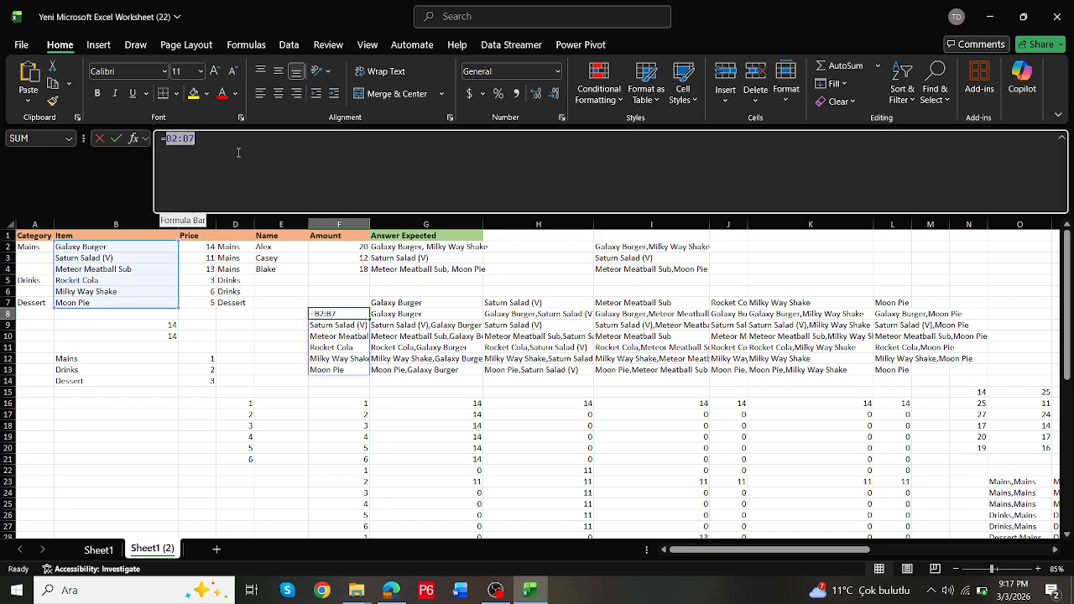
key(Escape)
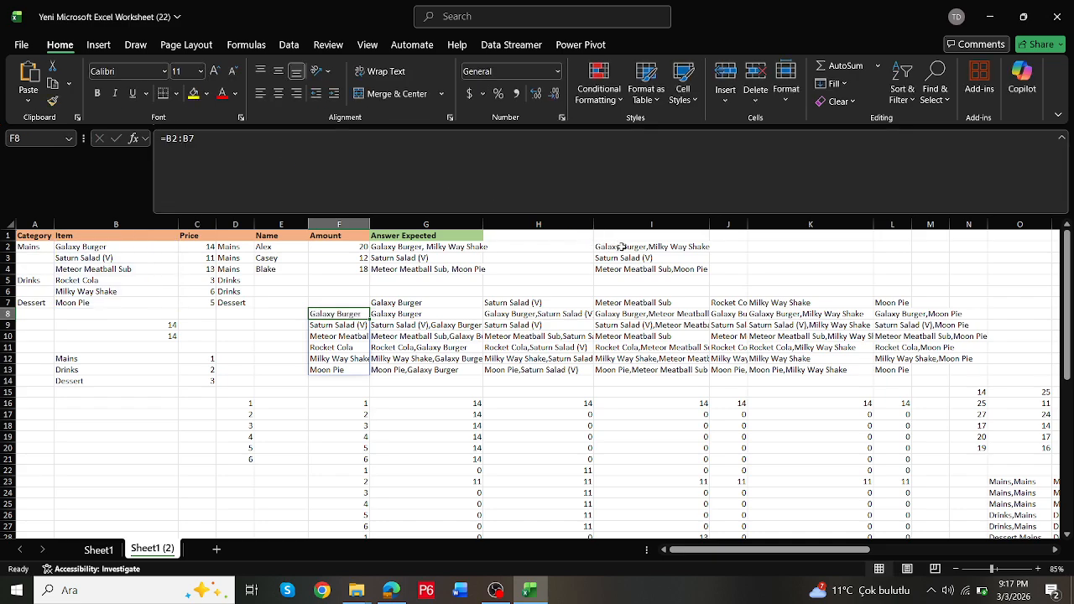
Step: Define LET variable m as B2:B7 at the start of I2's formula and replace all F8# references with m
click(621, 246)
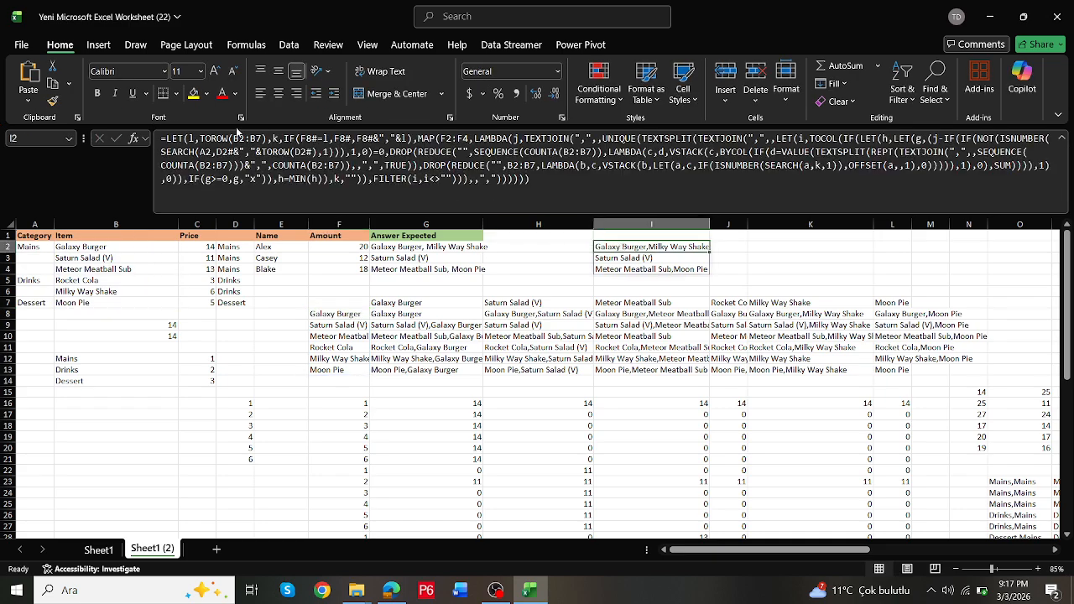
click(190, 139)
text(m,)
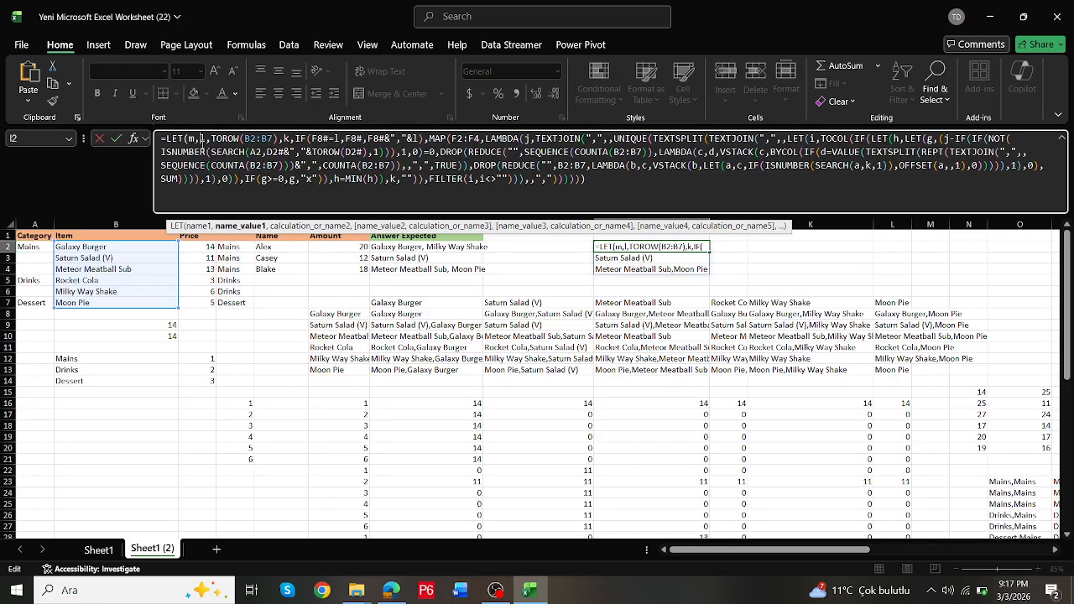
text(B2:B7,)
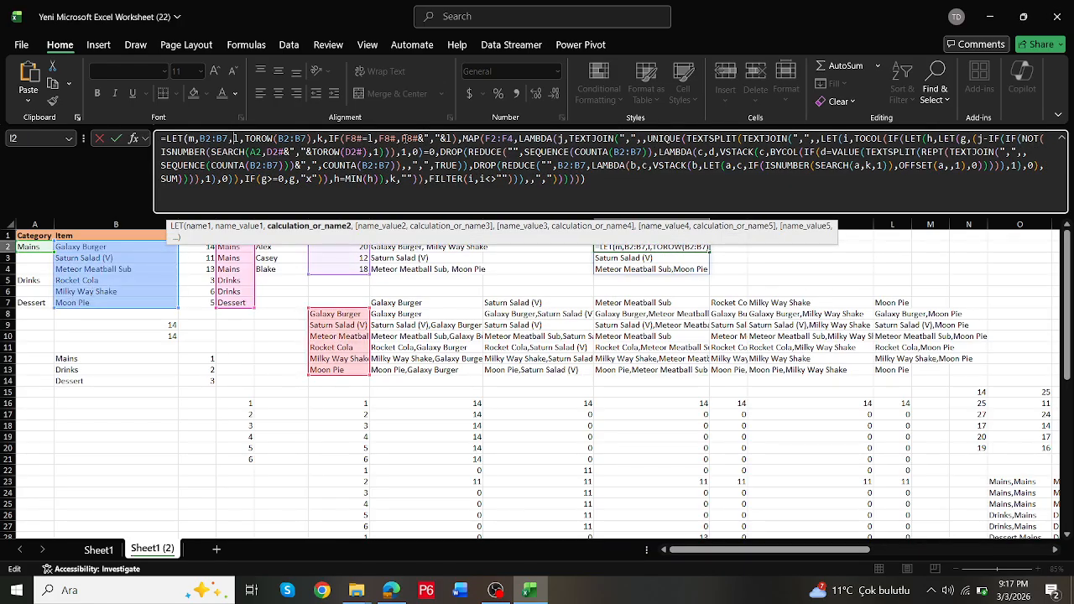
drag(343, 138, 399, 139)
text(m=1,m,)
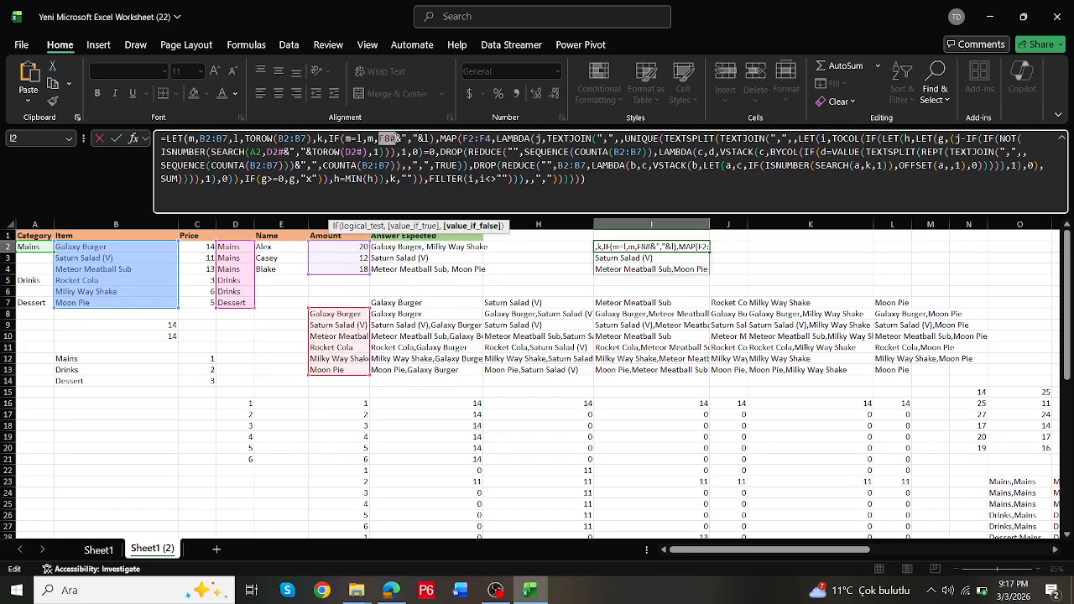
text(m)
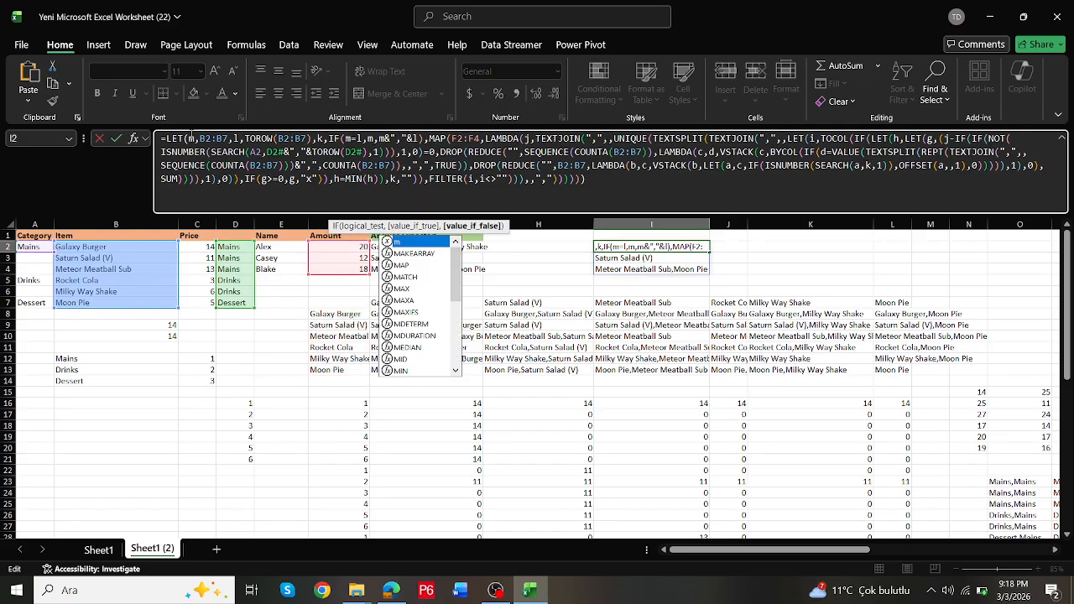
Step: Define LET variable n as D2# in I2's formula, replace both D2# references inside SEARCH with n, and commit
click(192, 138)
text(n,)
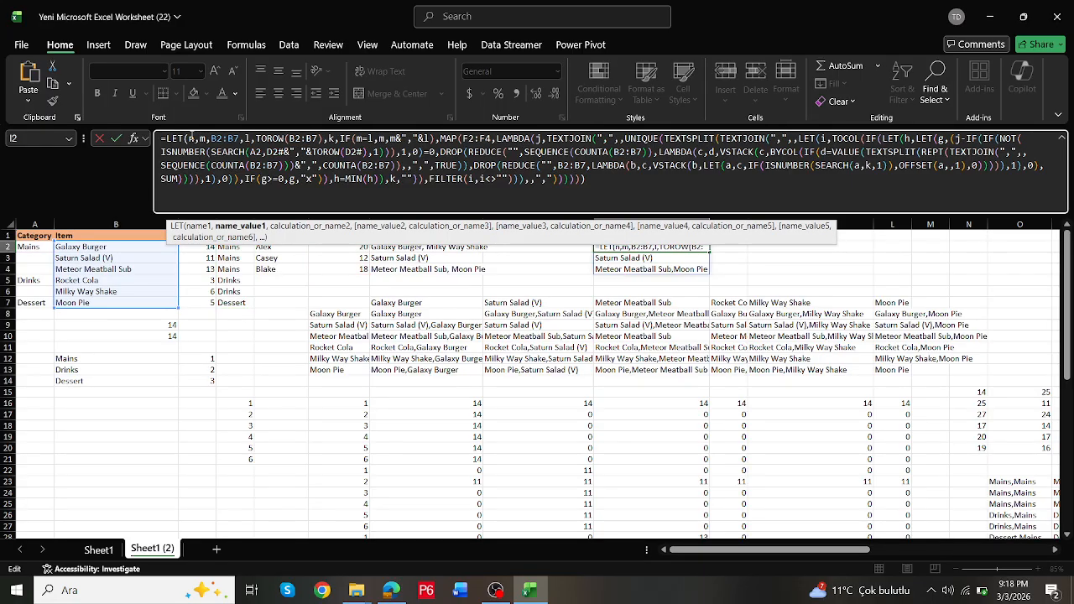
text(d2#,)
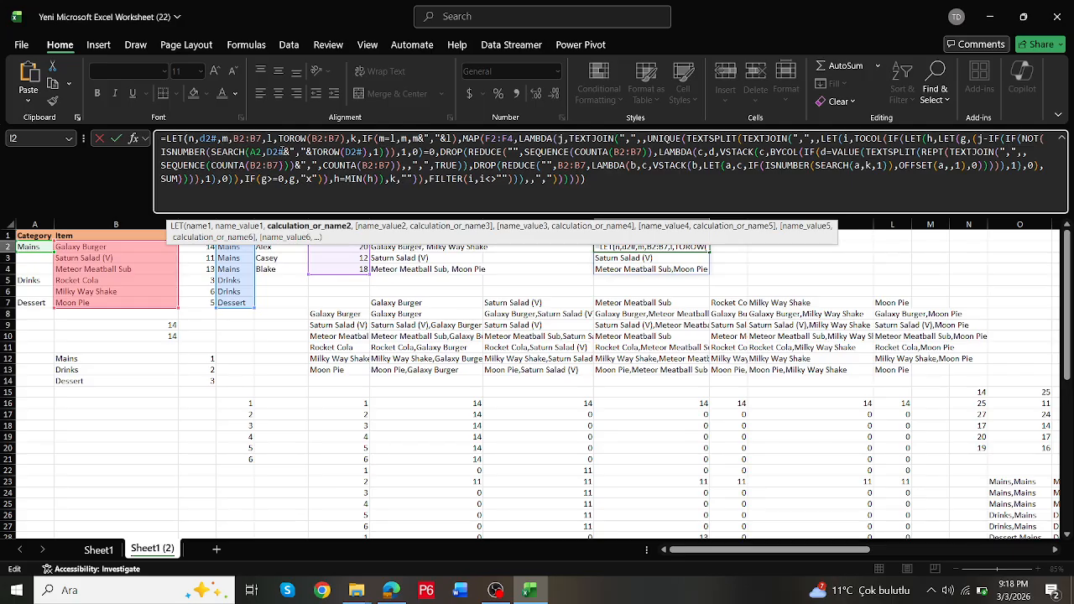
drag(286, 152, 266, 152)
text(n)
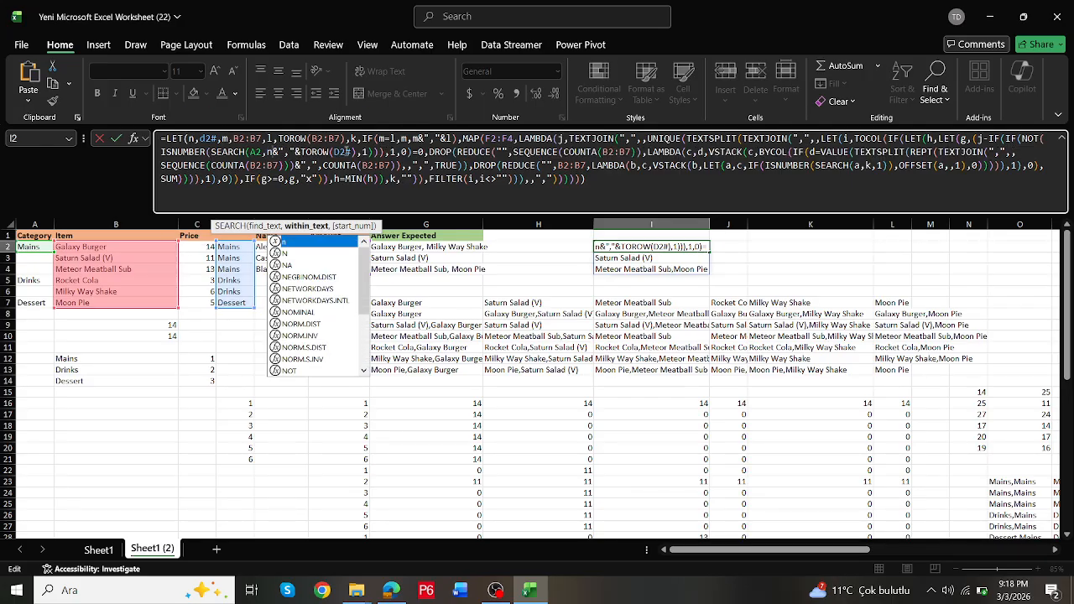
drag(351, 152, 334, 151)
text(n)
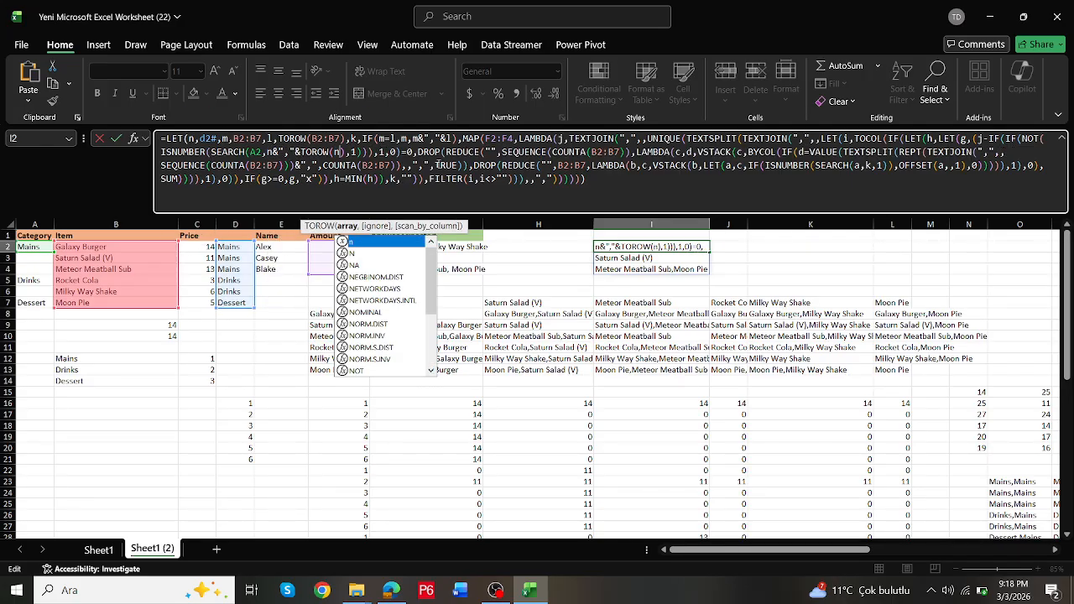
key(ctrl+Return)
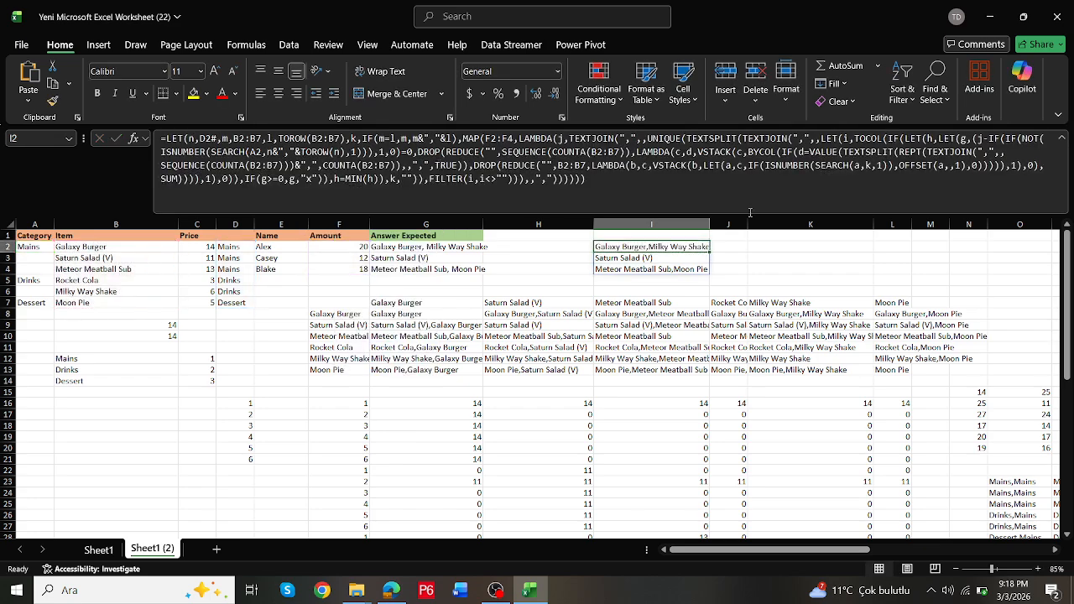
Step: Check I2's remaining helper references and copy D2's XLOOKUP(SCAN(0,IF(A2:A7<>"",1,0),SUM),C12#,B12#) expression without its equals sign
double_click(655, 247)
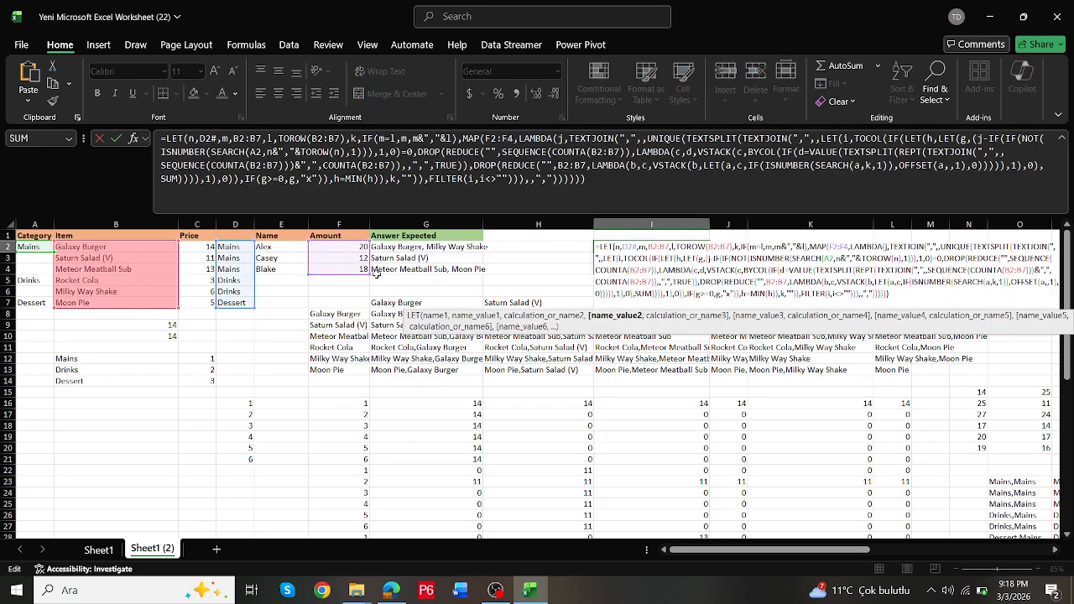
click(354, 245)
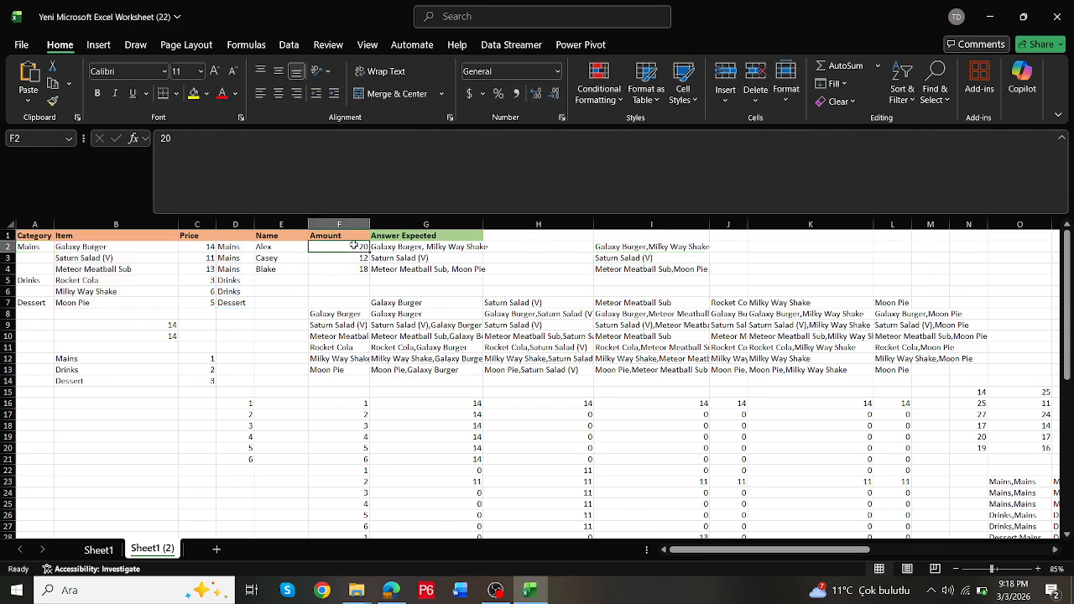
double_click(615, 249)
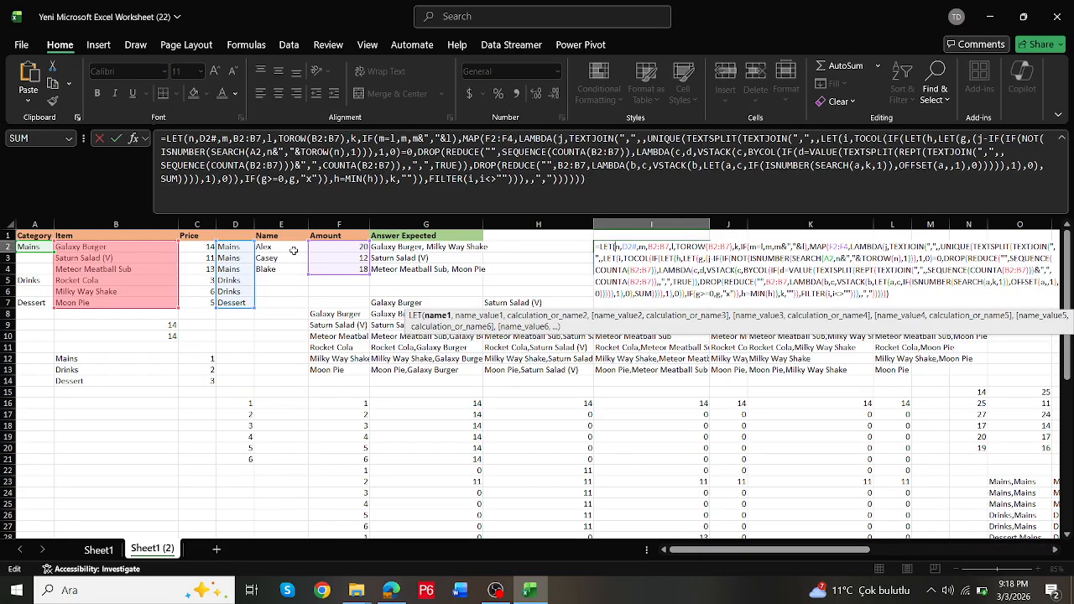
click(239, 246)
drag(167, 138, 469, 139)
key(ctrl+c)
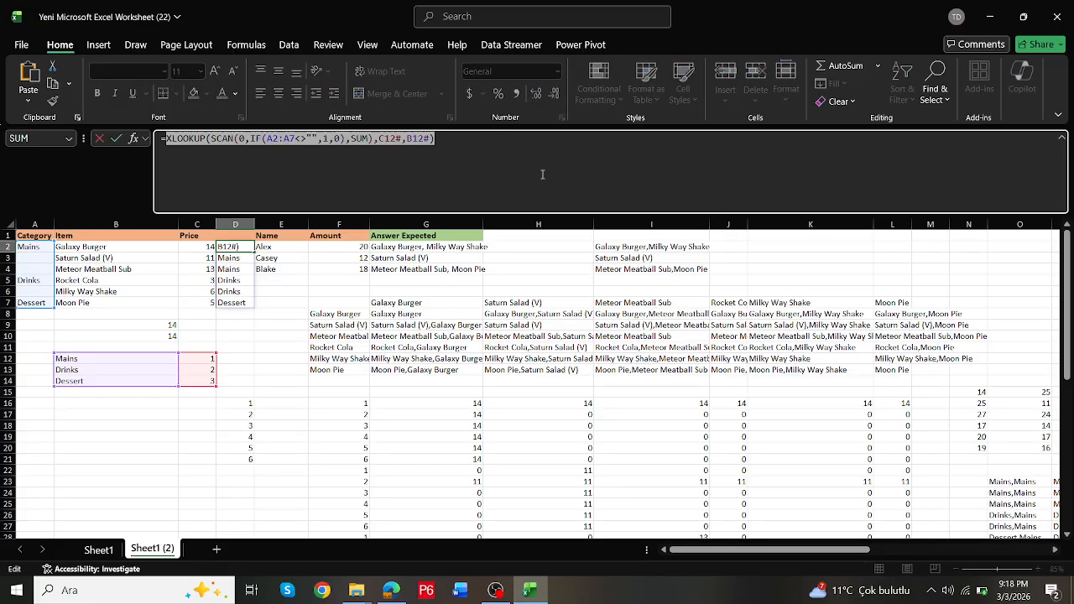
key(Escape)
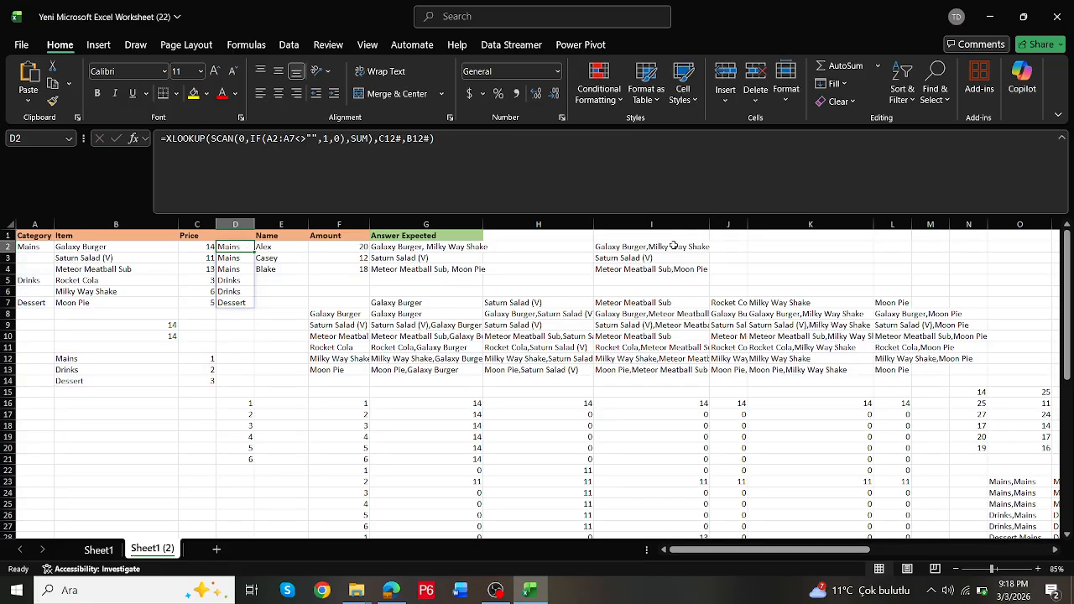
Step: Replace D2# as the value of n in I2's formula with XLOOKUP(SCAN(0,IF(A2:A7<>"",1,0),SUM),C12#,B12#) and commit it
click(625, 247)
drag(218, 139, 199, 139)
key(ctrl+v)
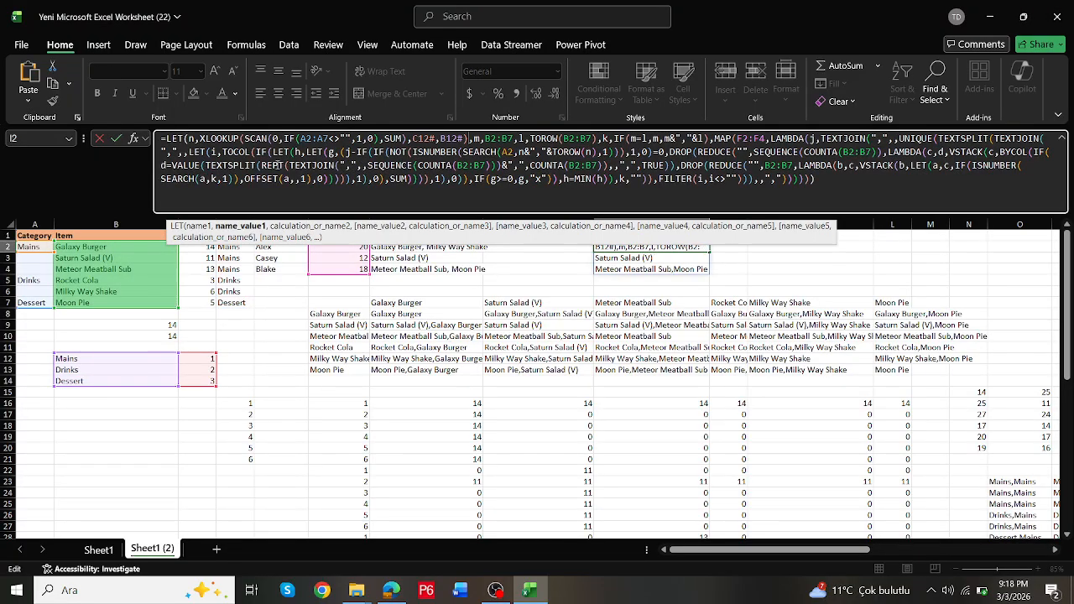
key(ctrl+Return)
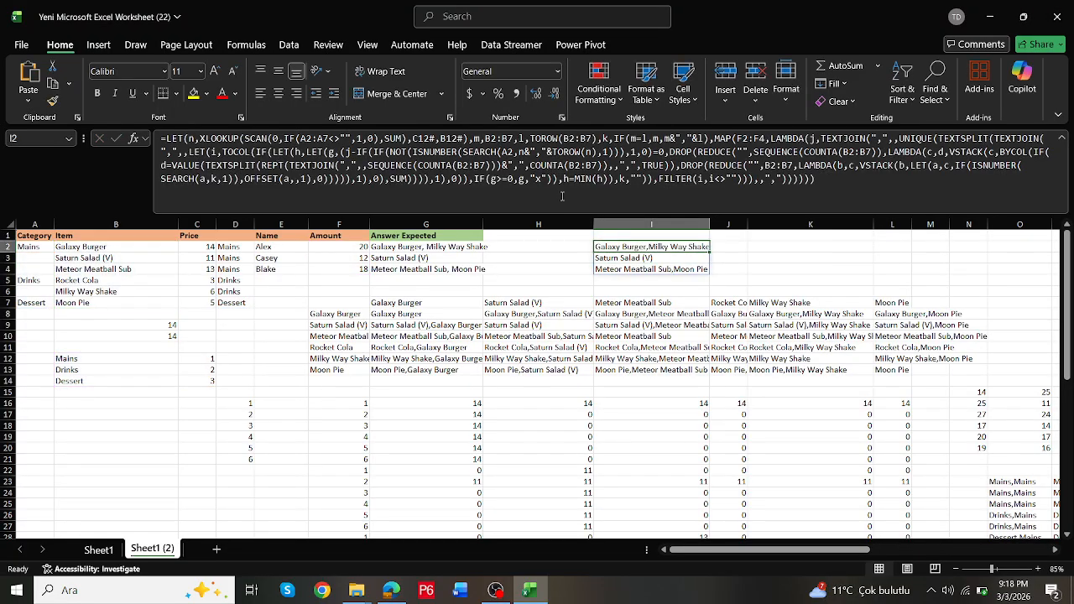
Step: Check I2's remaining helper references and copy B12's LET(f,A2:A7,FILTER(f,f<>0)) expression without its equals sign
double_click(610, 246)
key(Escape)
click(143, 359)
click(167, 138)
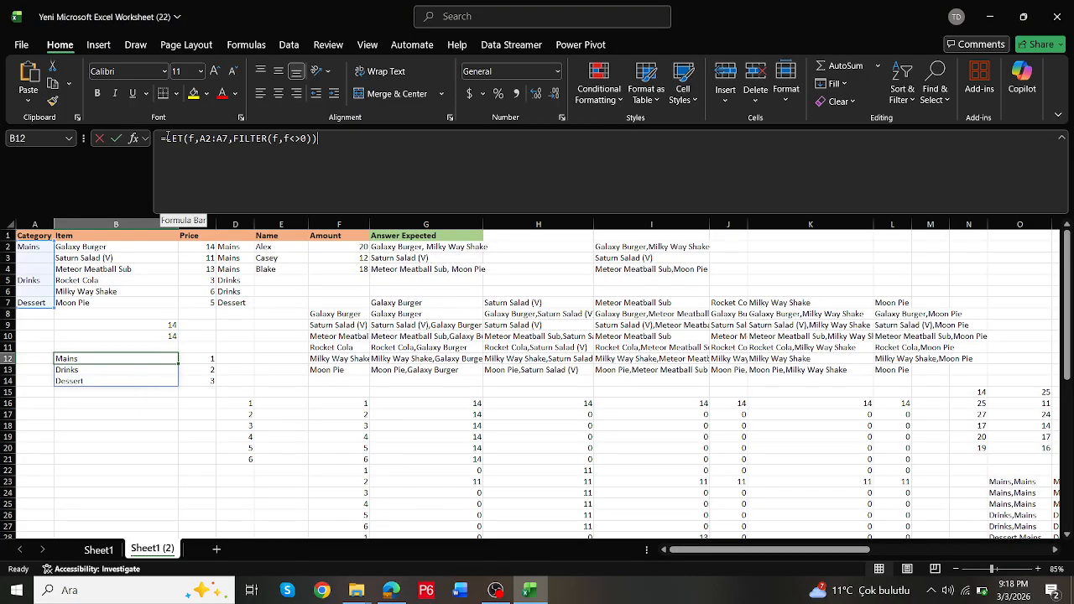
drag(167, 138, 400, 132)
key(ctrl+c)
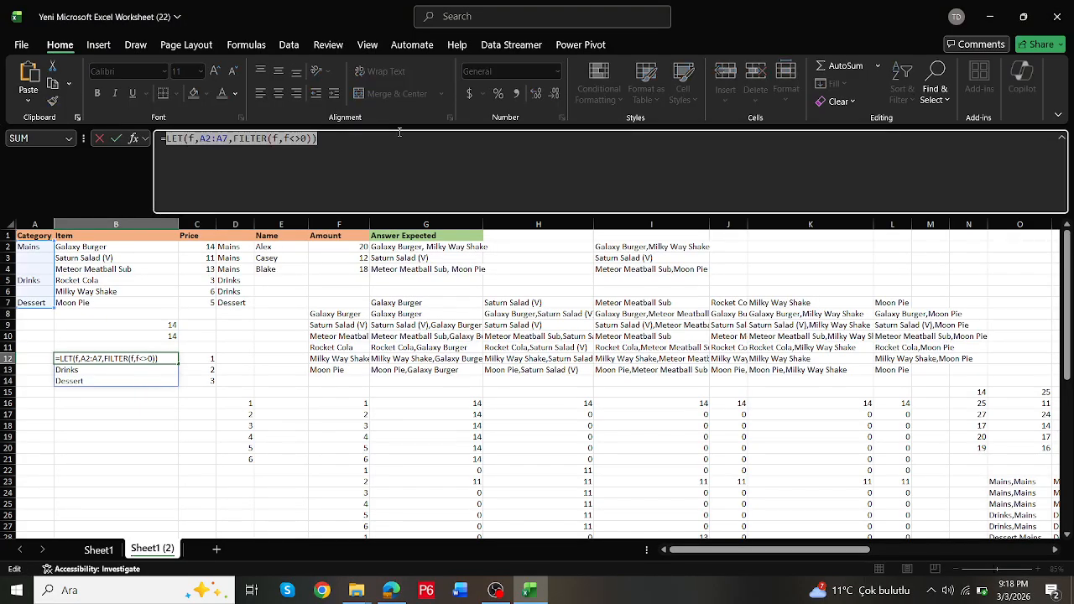
key(Escape)
Step: Replace B12# as XLOOKUP's return array in I2's formula with LET(f,A2:A7,FILTER(f,f<>0)) and commit it
click(615, 247)
click(395, 136)
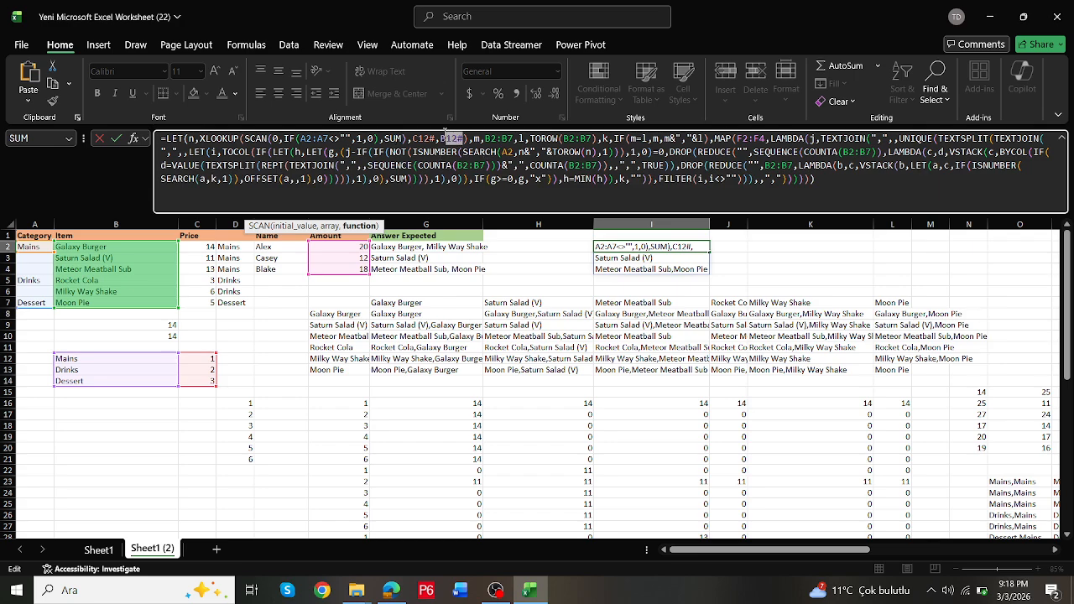
double_click(453, 136)
key(ctrl+v)
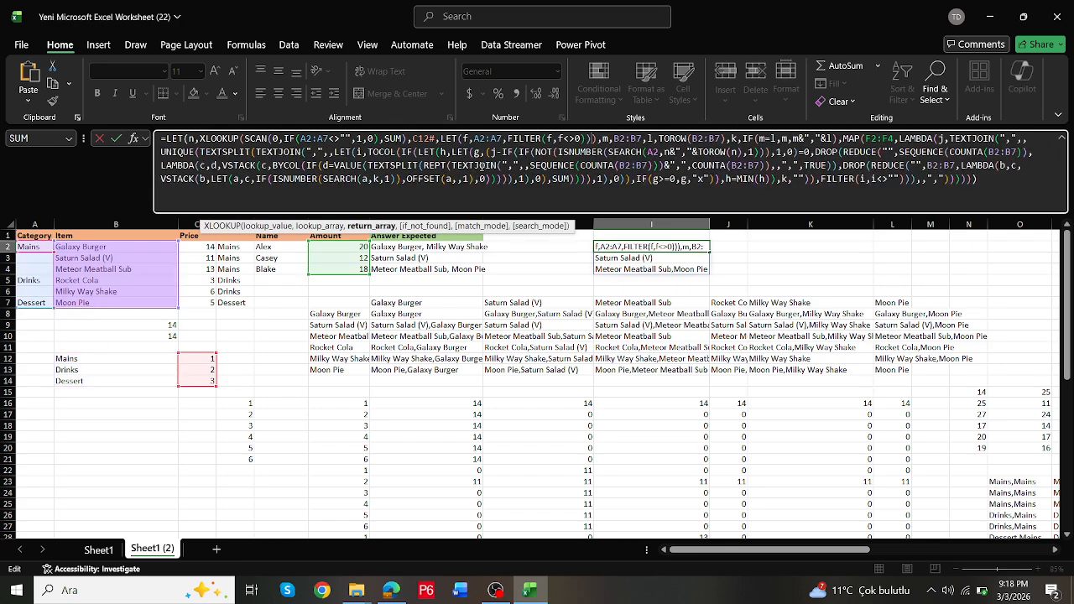
key(ctrl+Return)
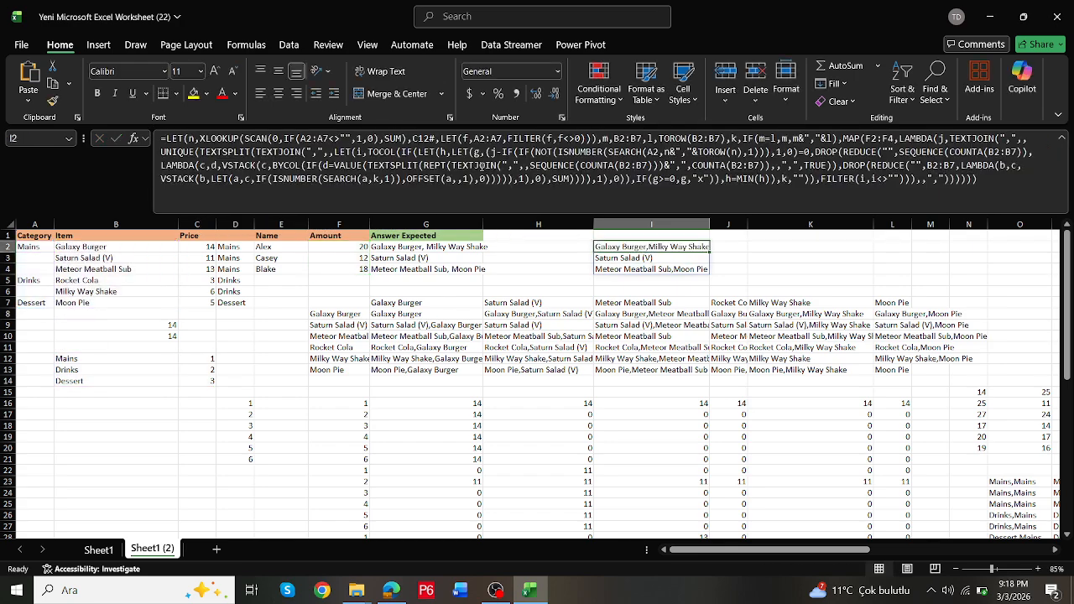
Step: Check I2's remaining helper references and copy C12's SEQUENCE(COUNTA(B12#)) expression without its equals sign
double_click(604, 246)
key(Escape)
click(195, 354)
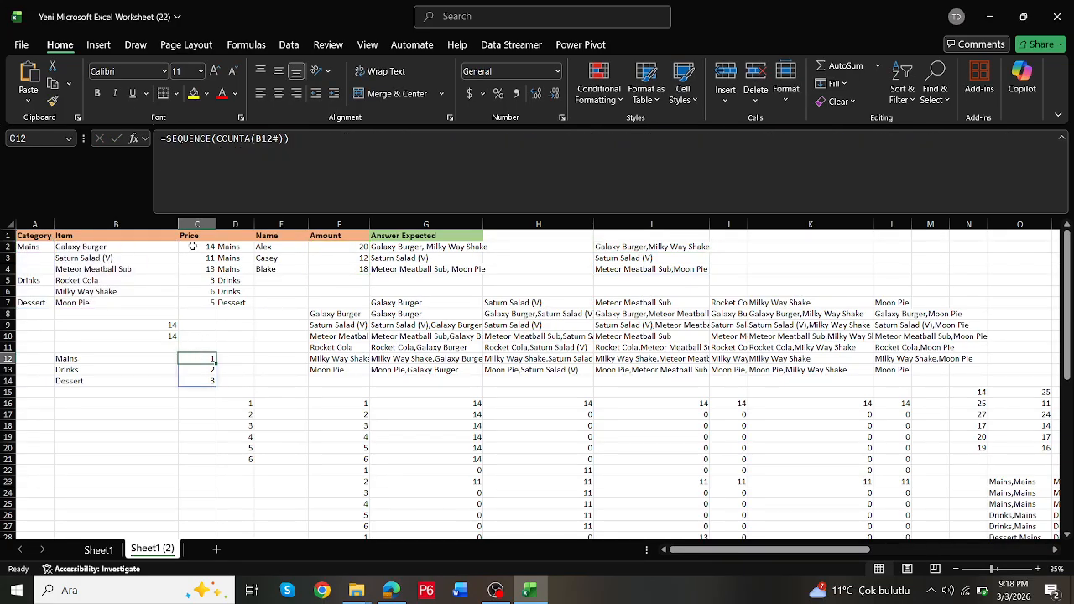
drag(165, 137, 384, 174)
key(ctrl+c)
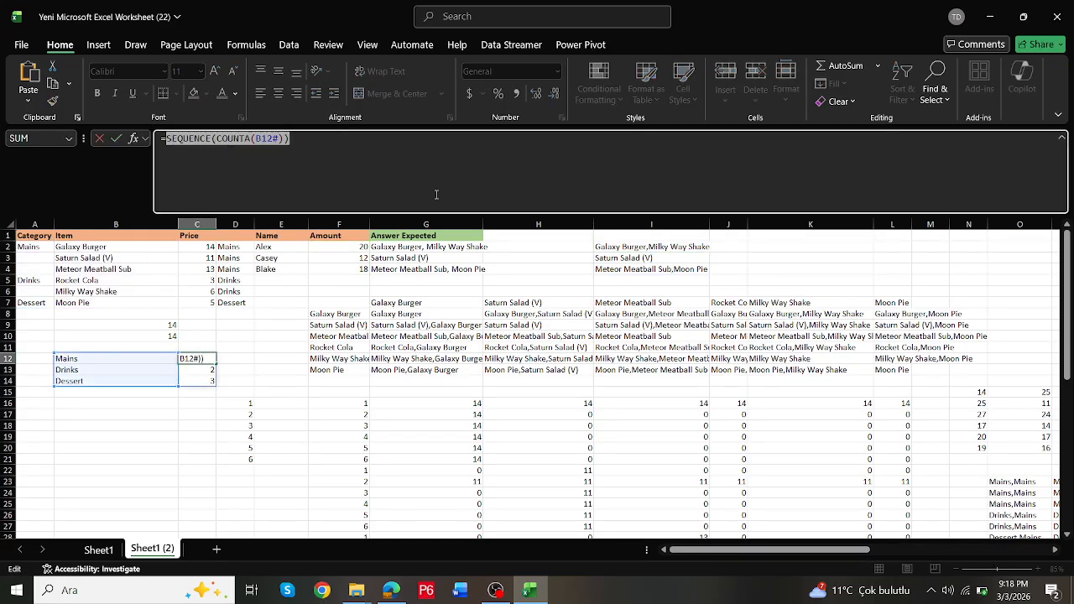
key(Escape)
Step: Replace C12# as XLOOKUP's lookup array in I2's formula with SEQUENCE(COUNTA(B12#)) and commit it
click(605, 247)
click(446, 151)
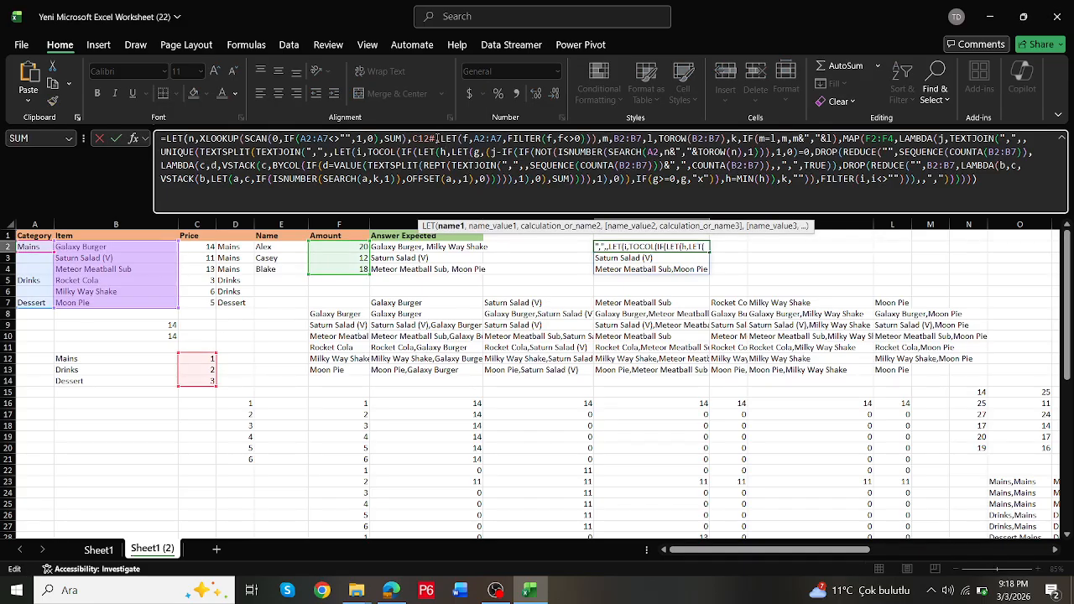
drag(437, 138, 412, 138)
key(ctrl+v)
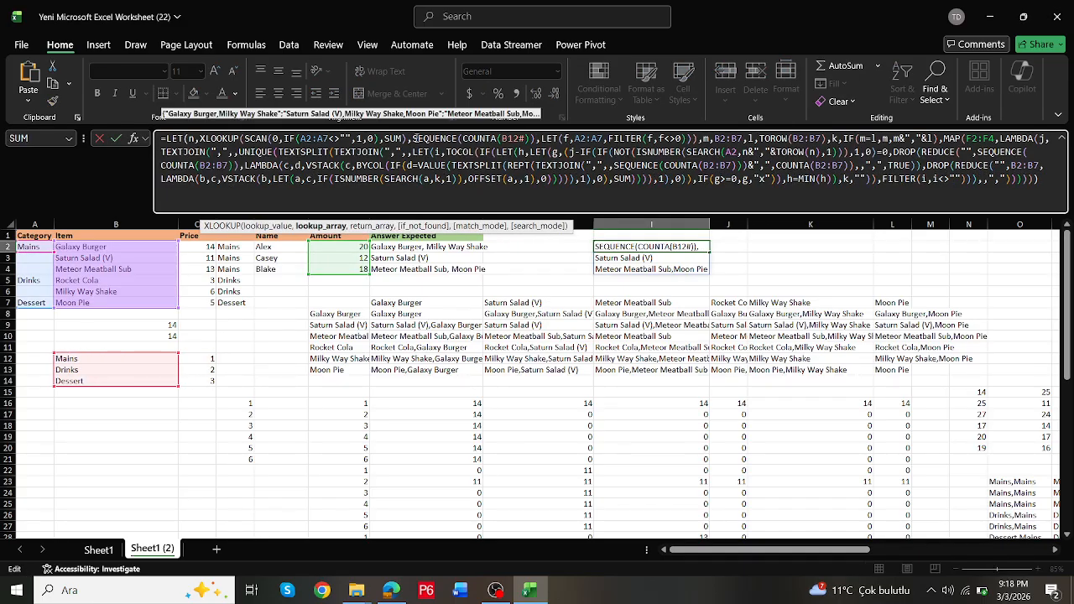
key(ctrl+Return)
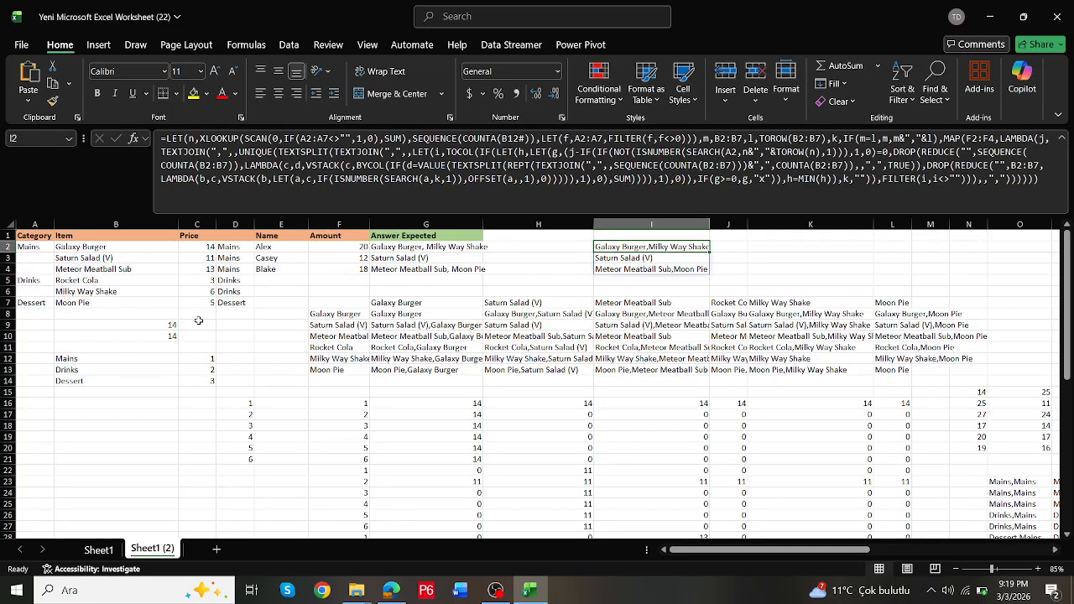
Step: Check C12's formula for its helper reference and copy B12's LET(f,A2:A7,FILTER(f,f<>0)) expression without its equals sign
click(197, 359)
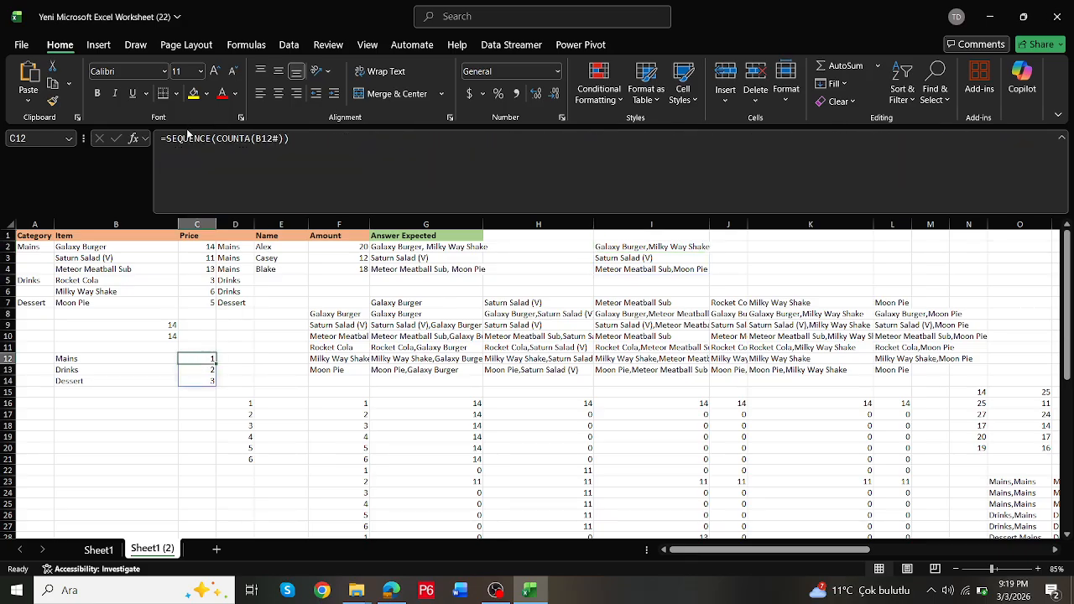
click(131, 358)
drag(161, 140, 372, 165)
key(ctrl+c)
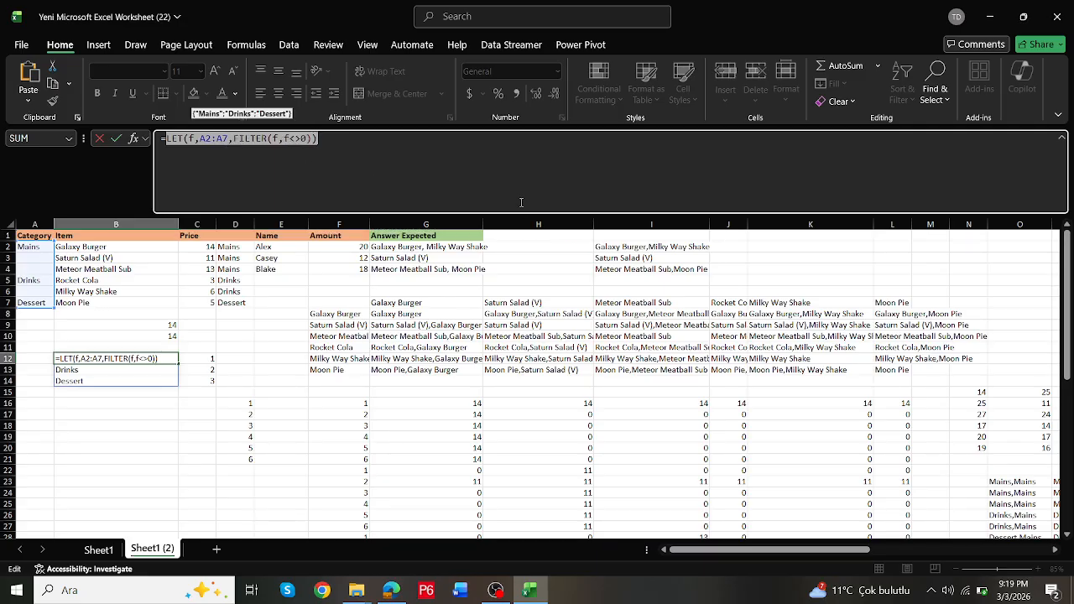
key(Escape)
Step: Define variable o as LET(f,A2:A7,FILTER(f,f<>0)) at the start of I2's outer LET, before n
click(640, 248)
click(193, 139)
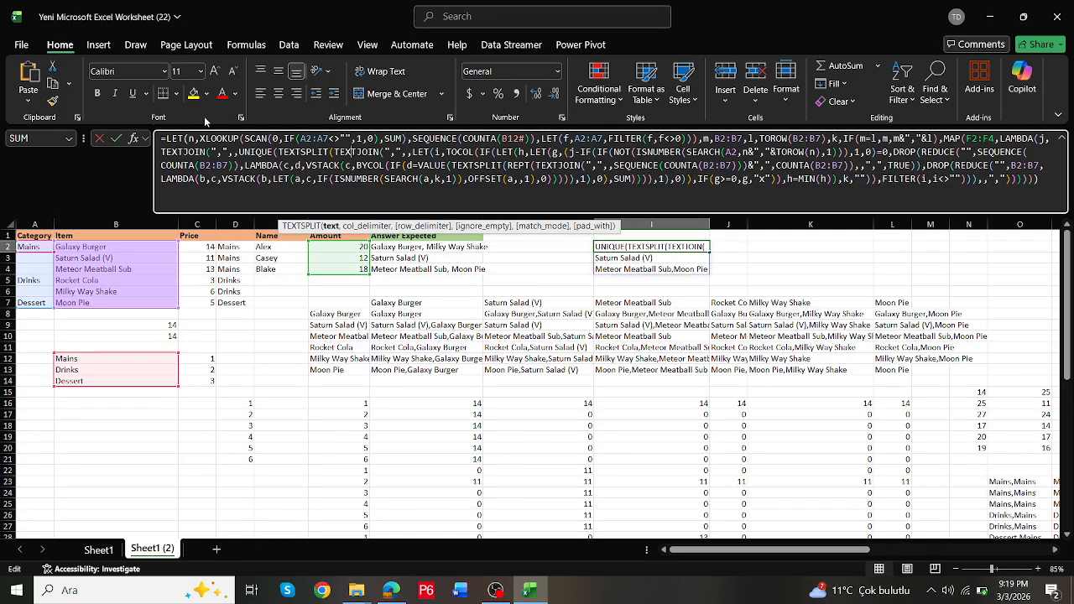
click(189, 138)
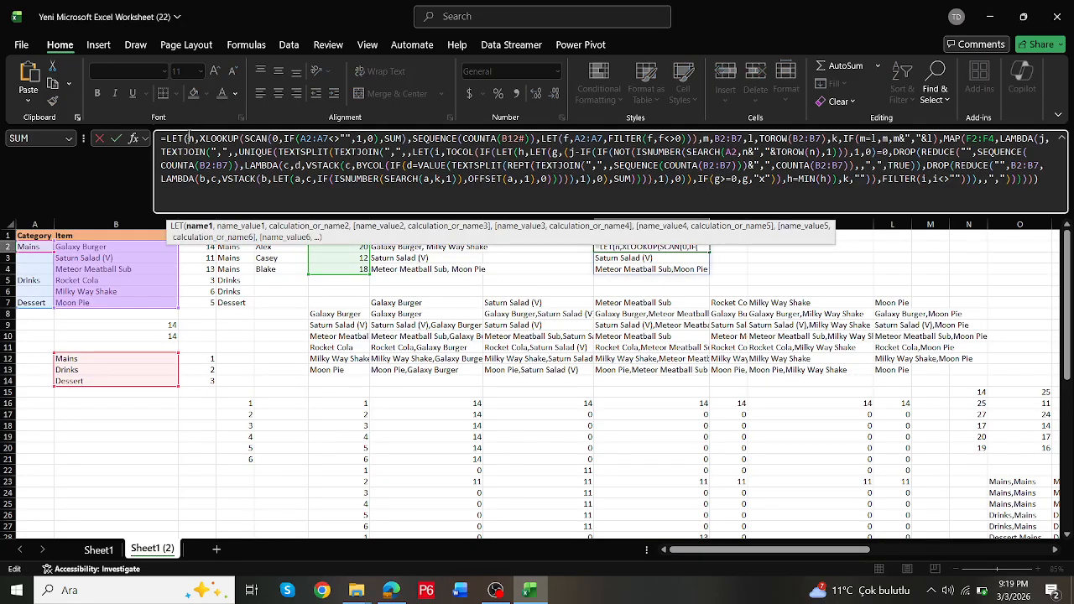
text(n,)
key(ctrl+v)
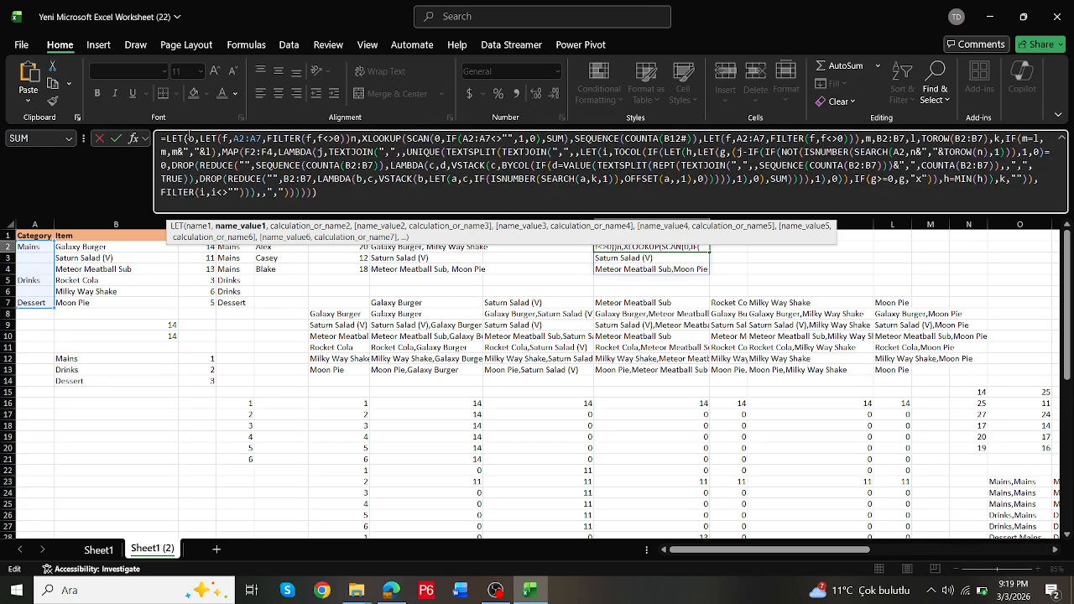
text(,)
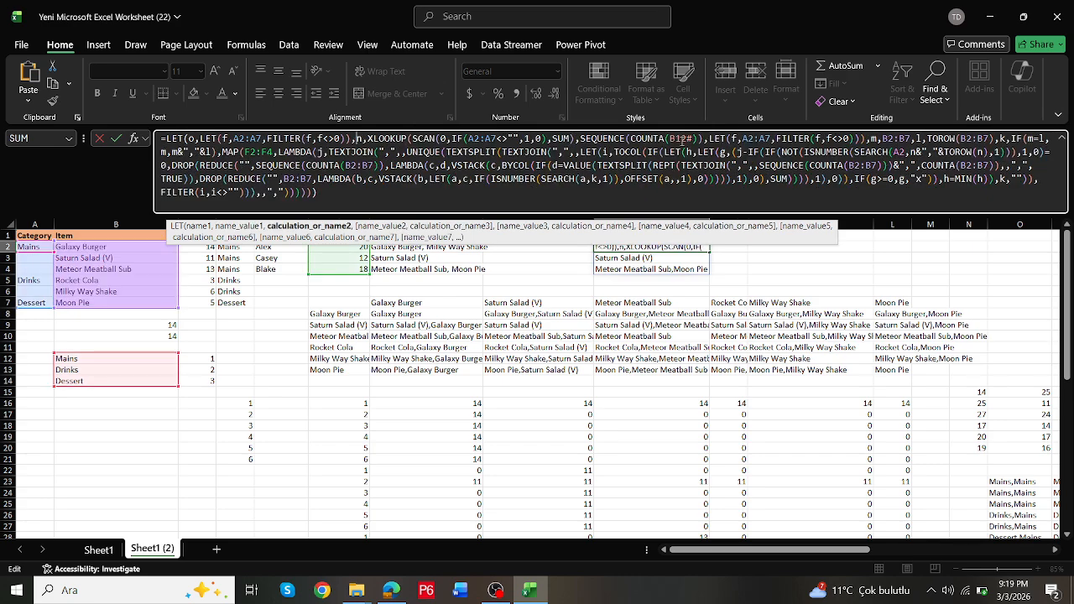
Step: Replace B12# inside COUNTA and the inner LET in XLOOKUP's return array with o, and commit I2's formula
drag(693, 139, 668, 138)
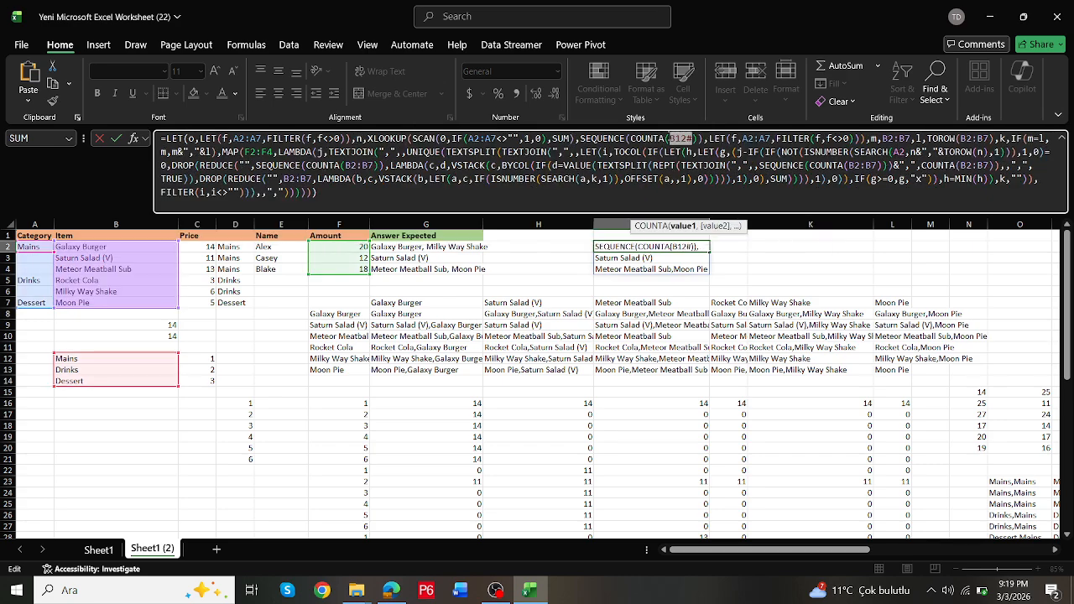
text(o)
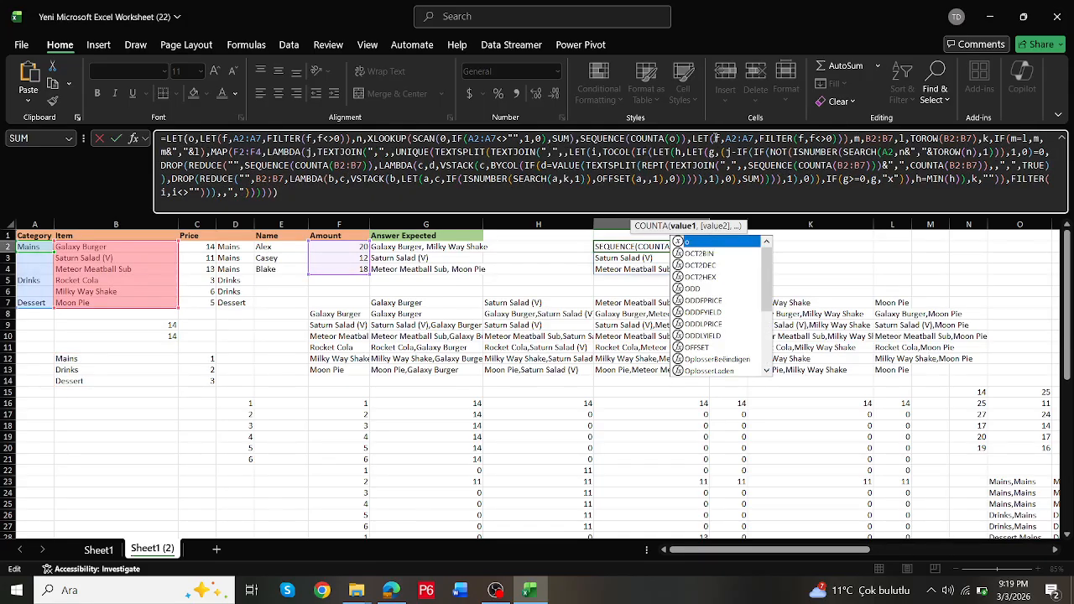
click(715, 139)
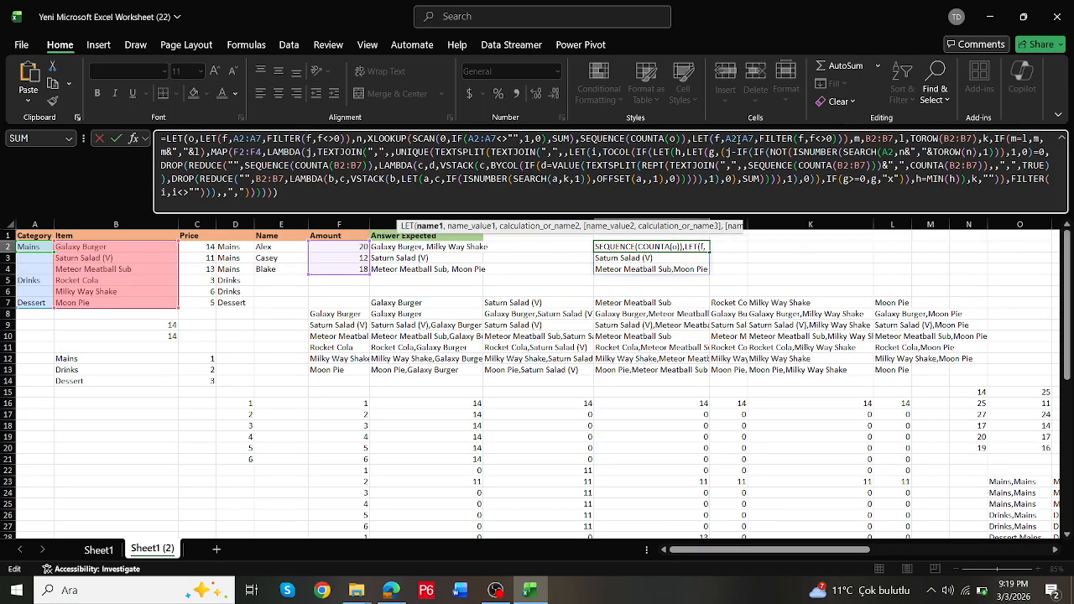
drag(844, 139, 693, 138)
text(o)
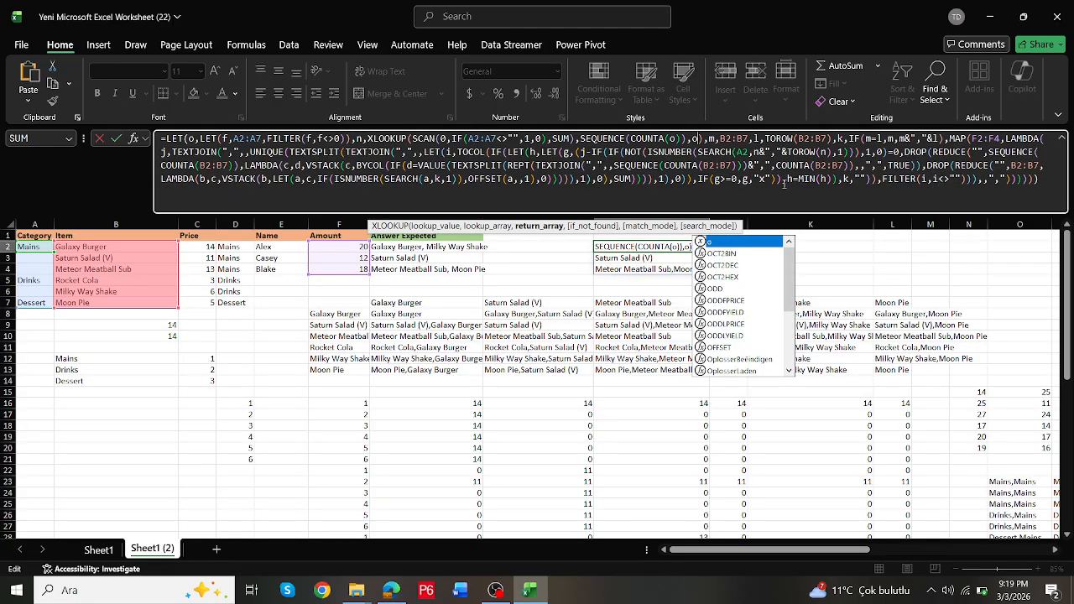
key(ctrl+Return)
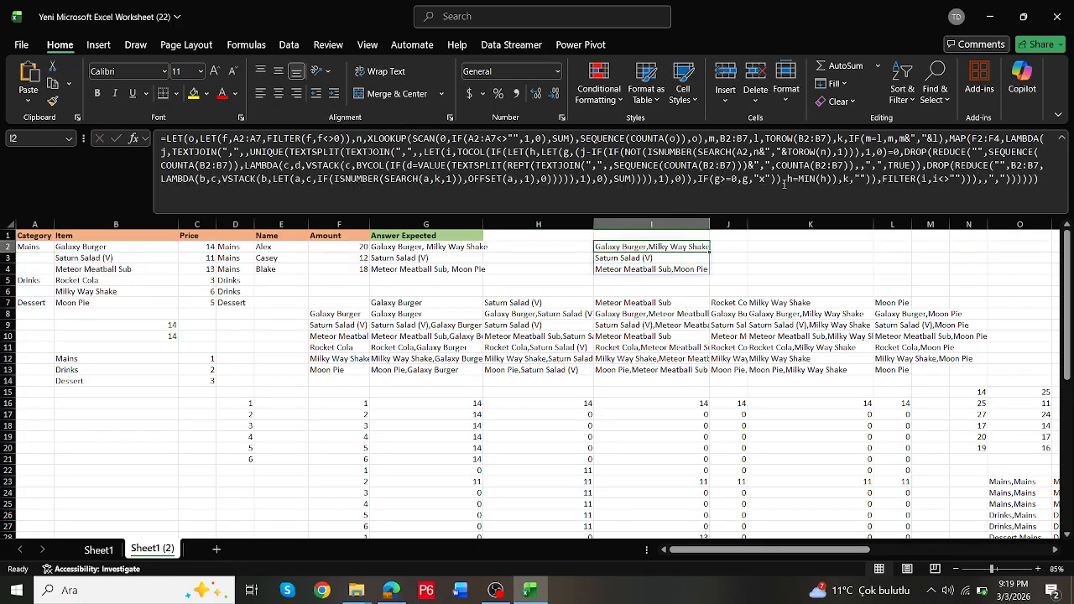
Step: Define variable p as B2:B7 at the start of I2's outer LET, before o
double_click(628, 244)
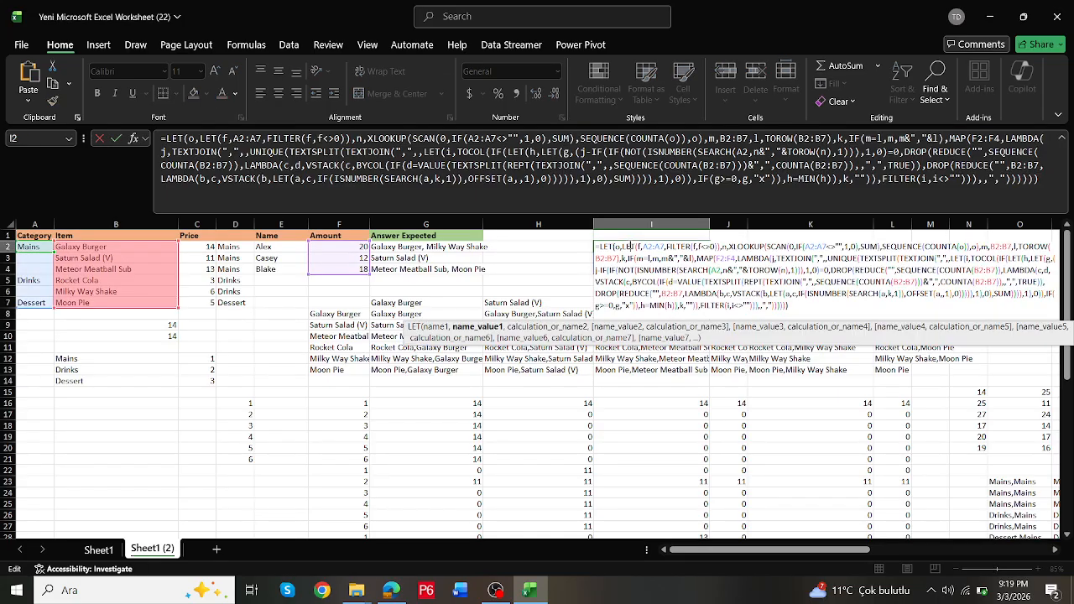
key(Escape)
click(191, 138)
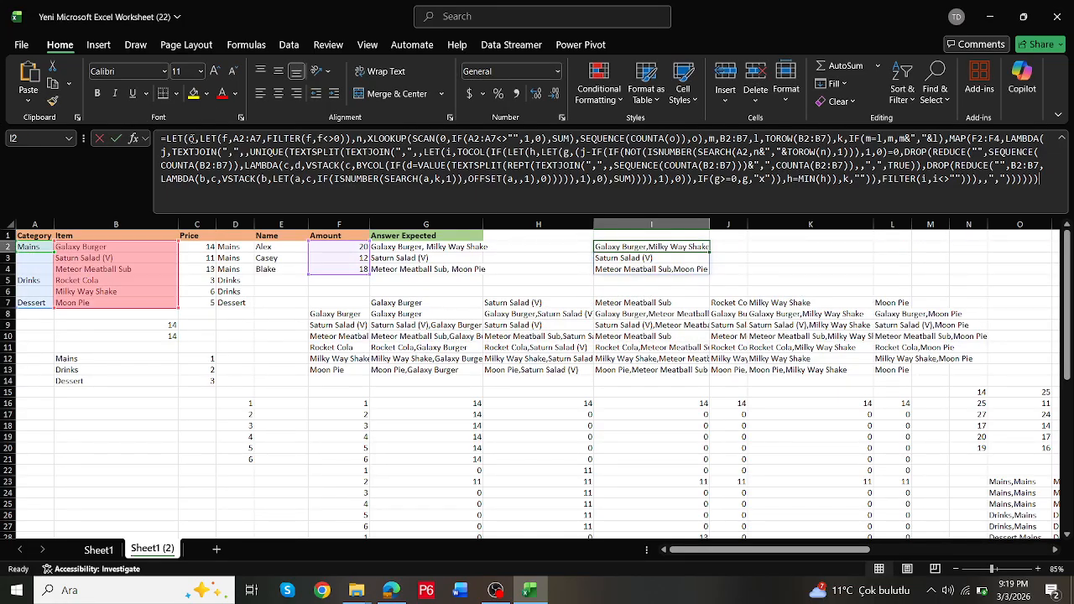
key(BackSpace)
text(p,o)
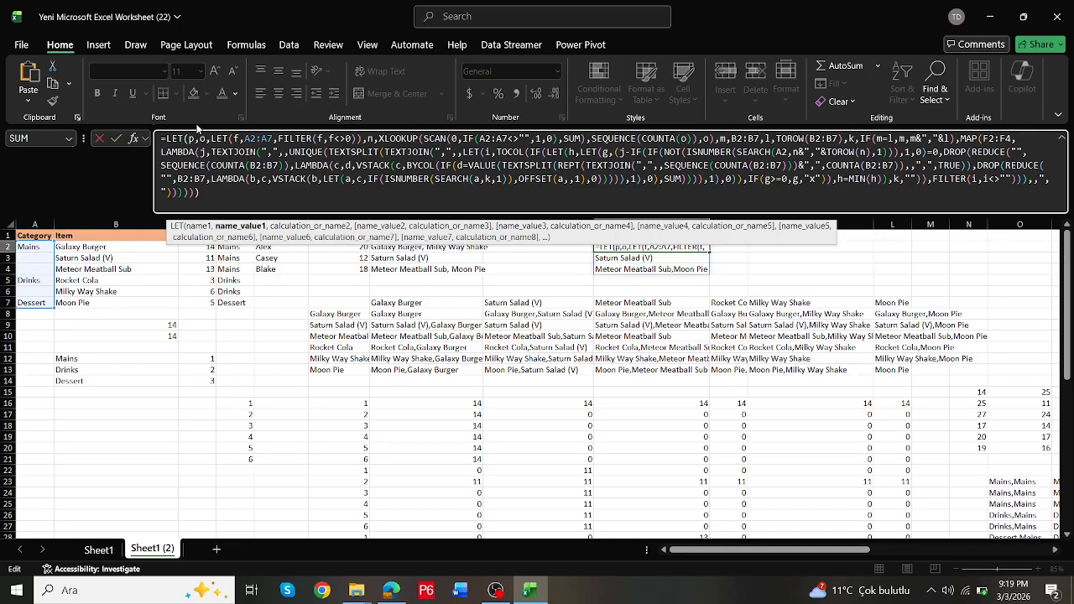
key(Left)
text(b2:)
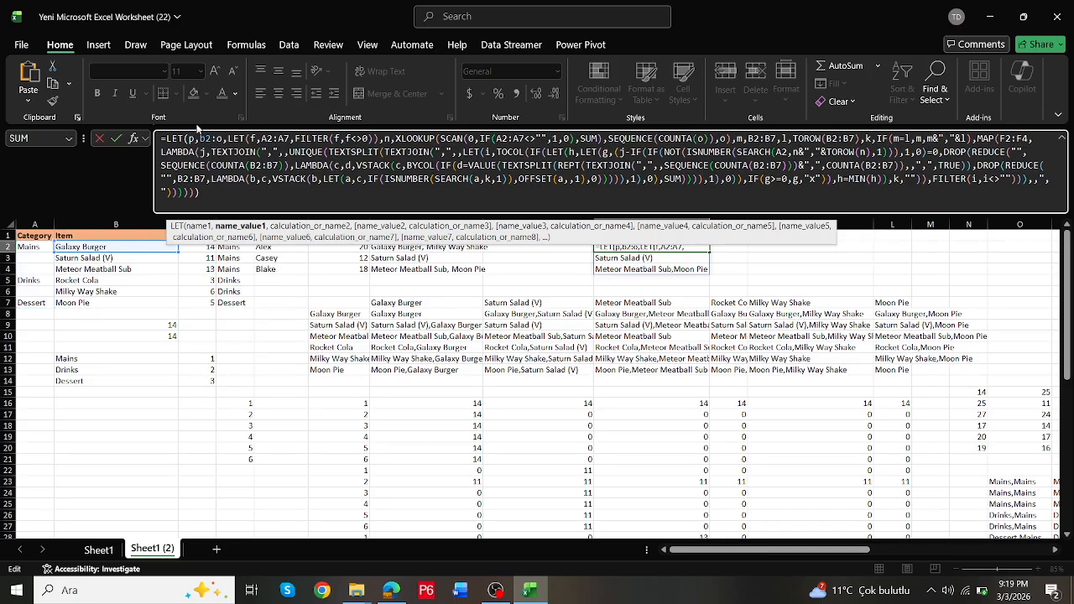
text(b)
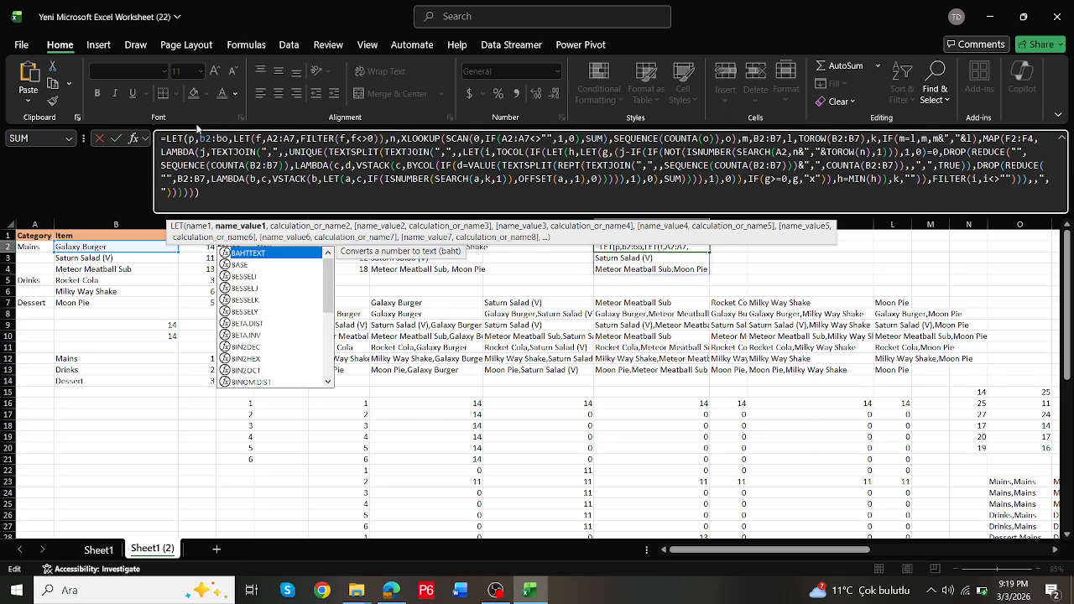
text(7,)
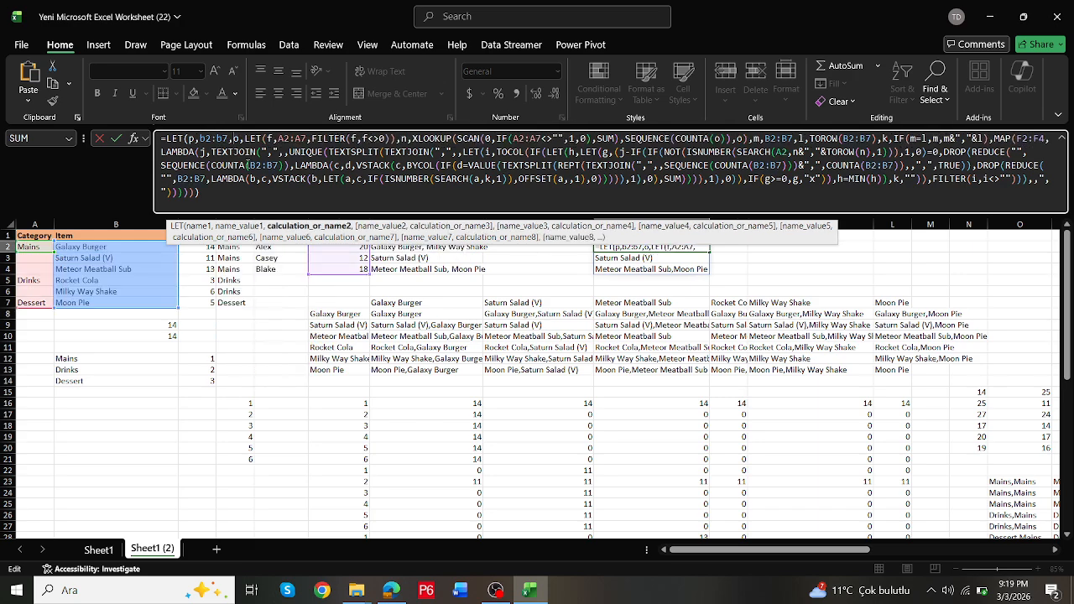
Step: Replace B2:B7 with p in the three COUNTA and REDUCE arguments of I2's formula that follow the SEARCH test
drag(249, 165, 279, 165)
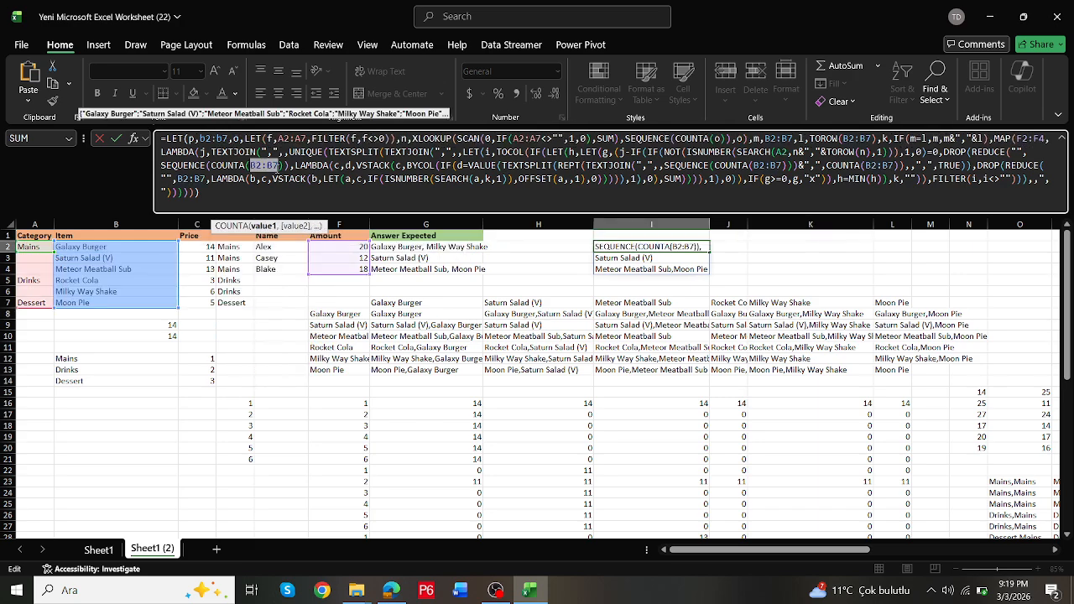
text(p)
drag(191, 179, 162, 178)
text(p,)
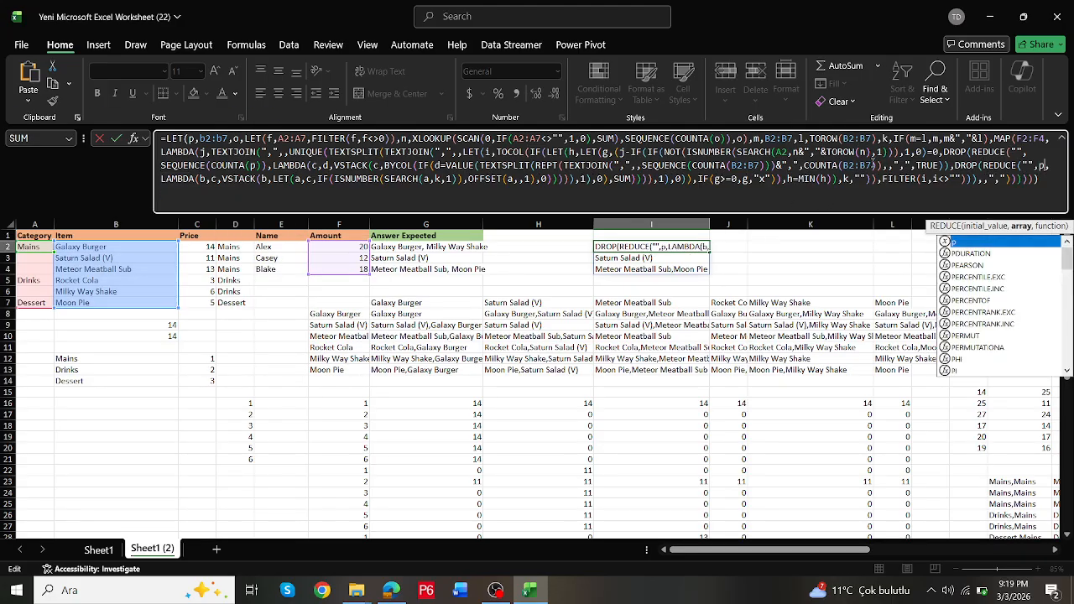
mouse_move(870, 165)
mouse_down()
mouse_move(844, 165)
mouse_move(874, 165)
mouse_up()
text(p)
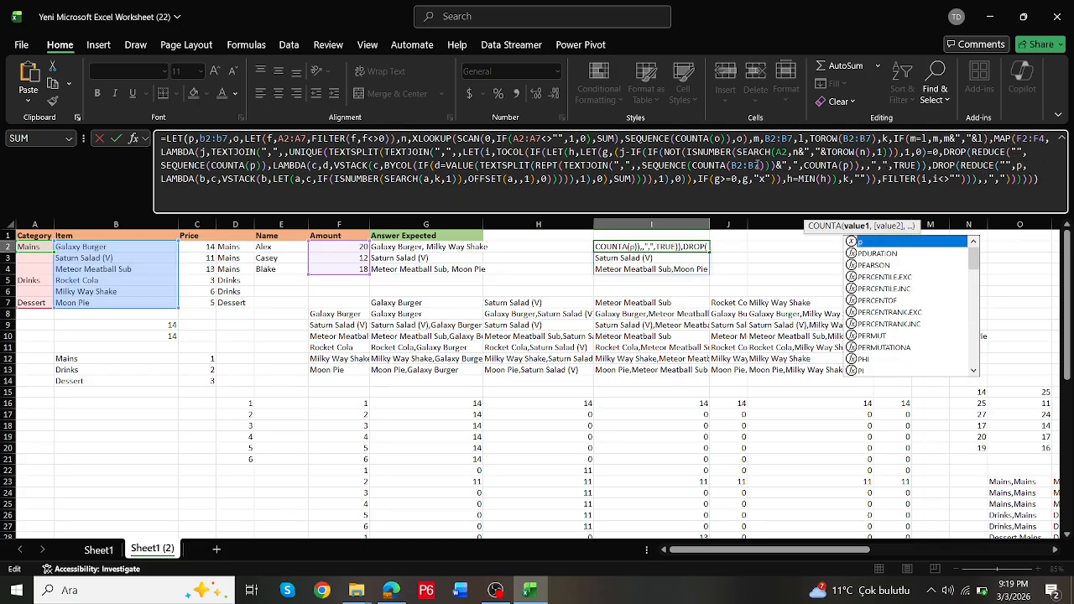
click(759, 165)
drag(759, 165, 731, 165)
text(p)
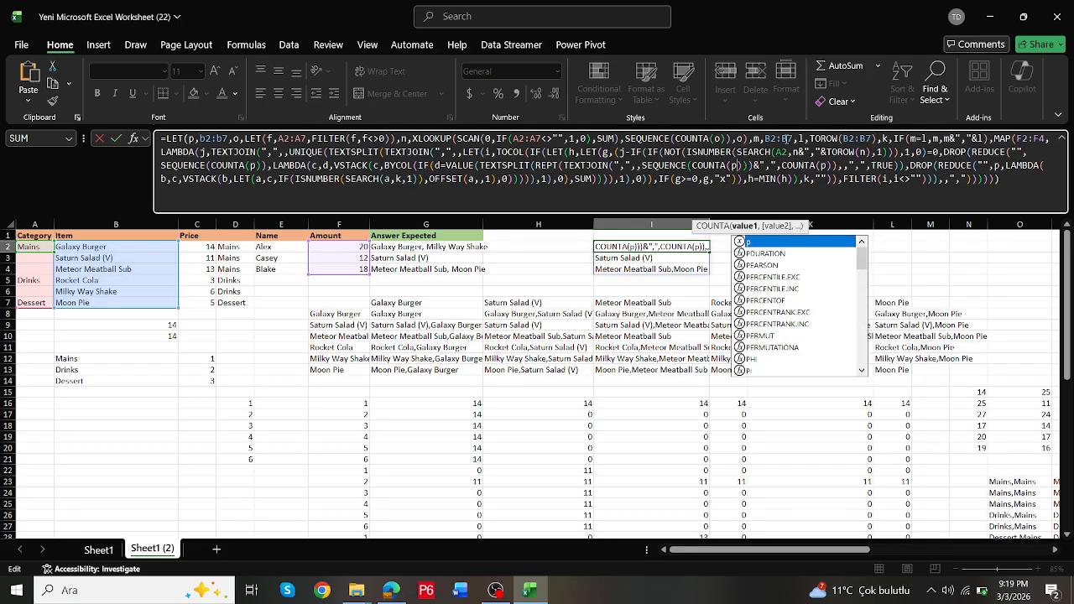
Step: Replace B2:B7 with p in the definition of m and inside TOROW in the definition of l
drag(794, 139, 767, 133)
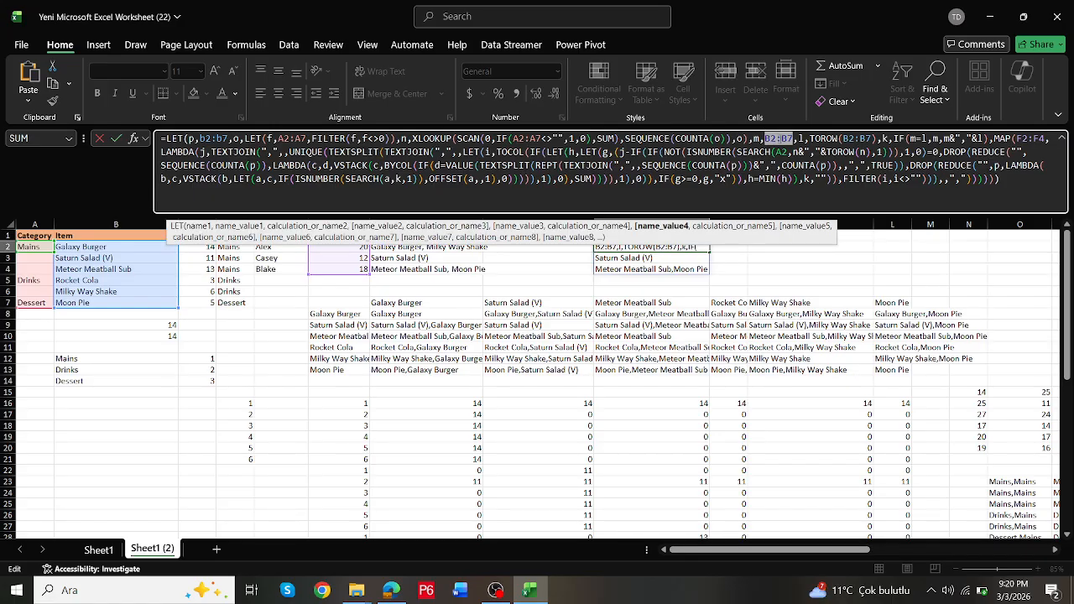
text(p)
drag(849, 138, 822, 136)
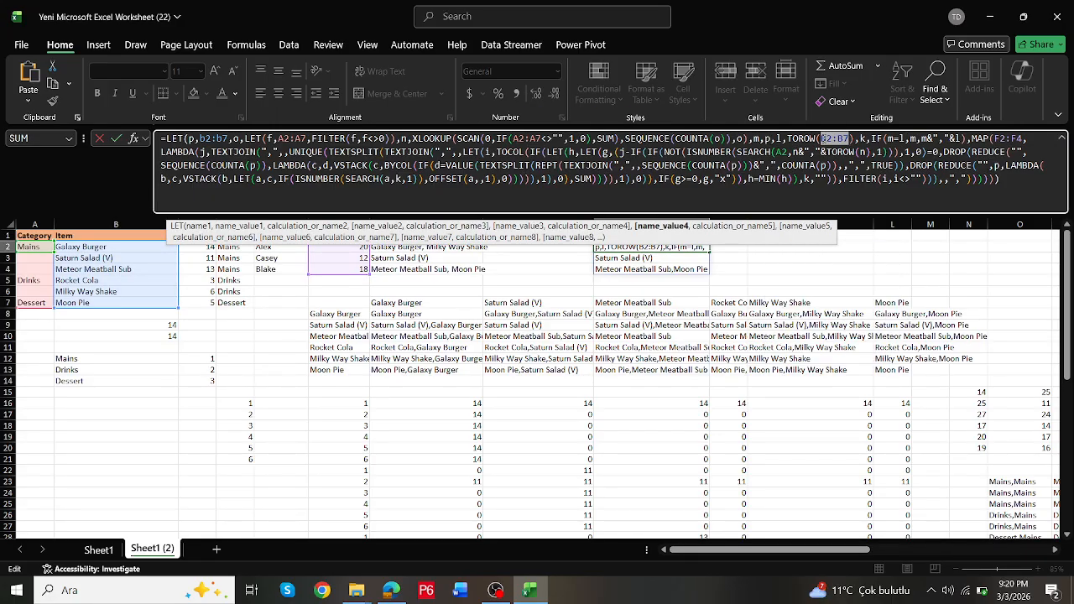
text(p)
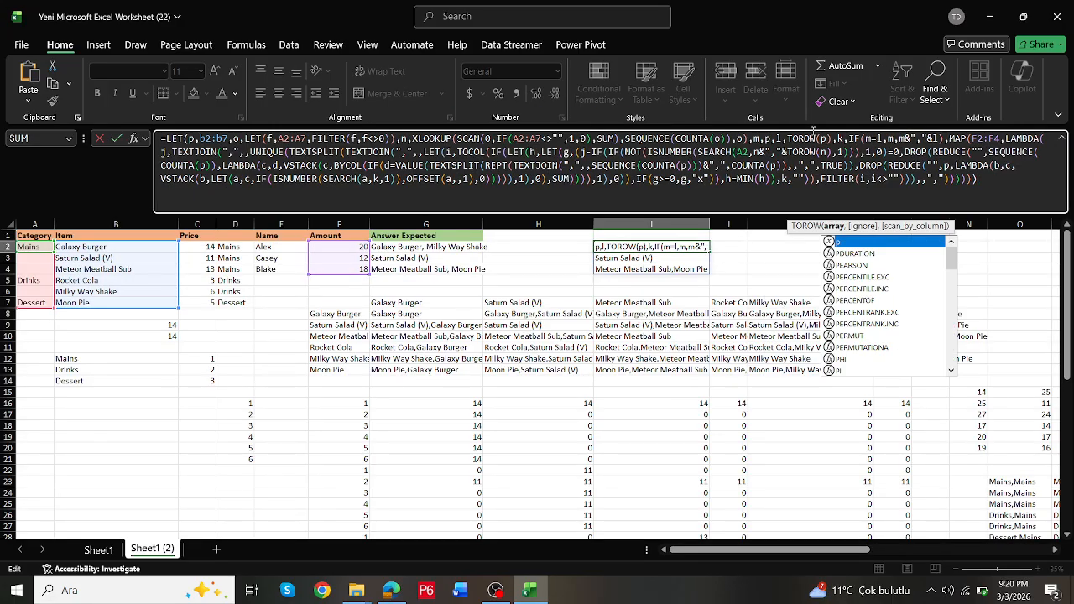
click(985, 185)
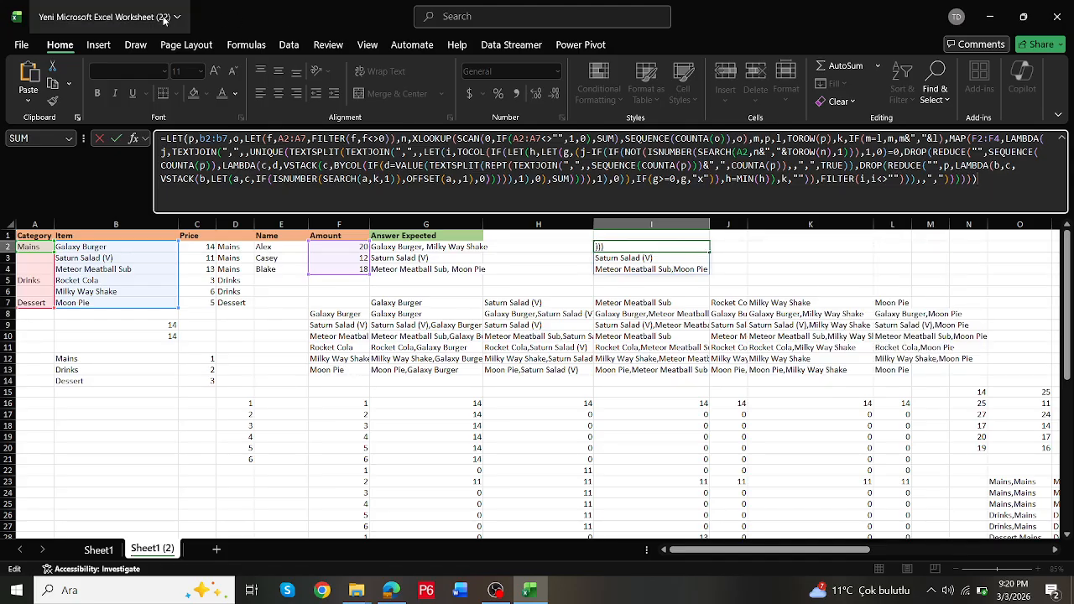
Step: Define variable q as A2:A7 at the start of I2's outer LET, before p
click(191, 139)
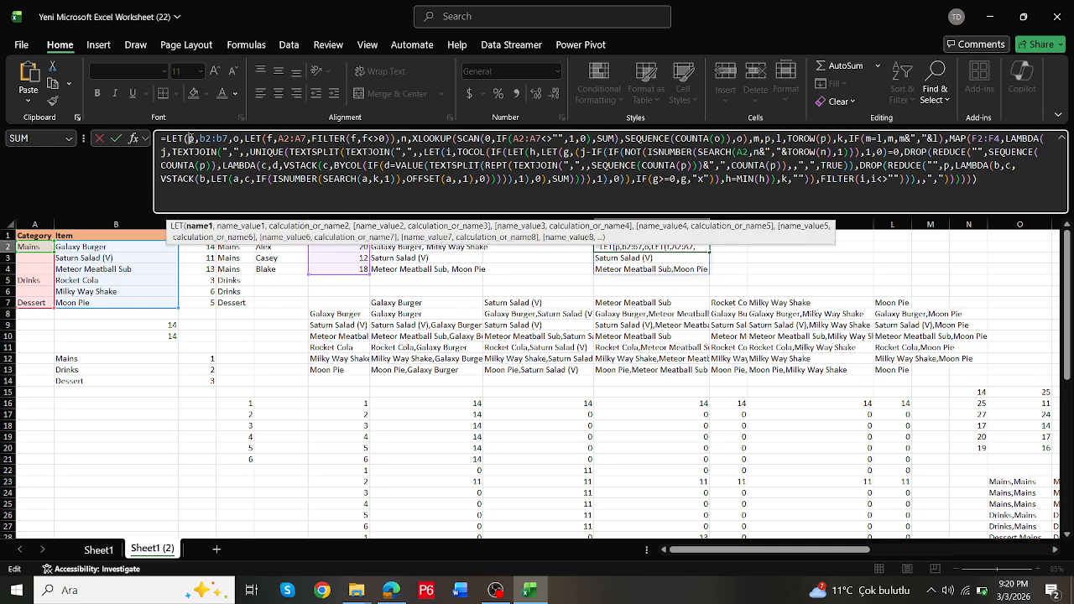
text(q,a2)
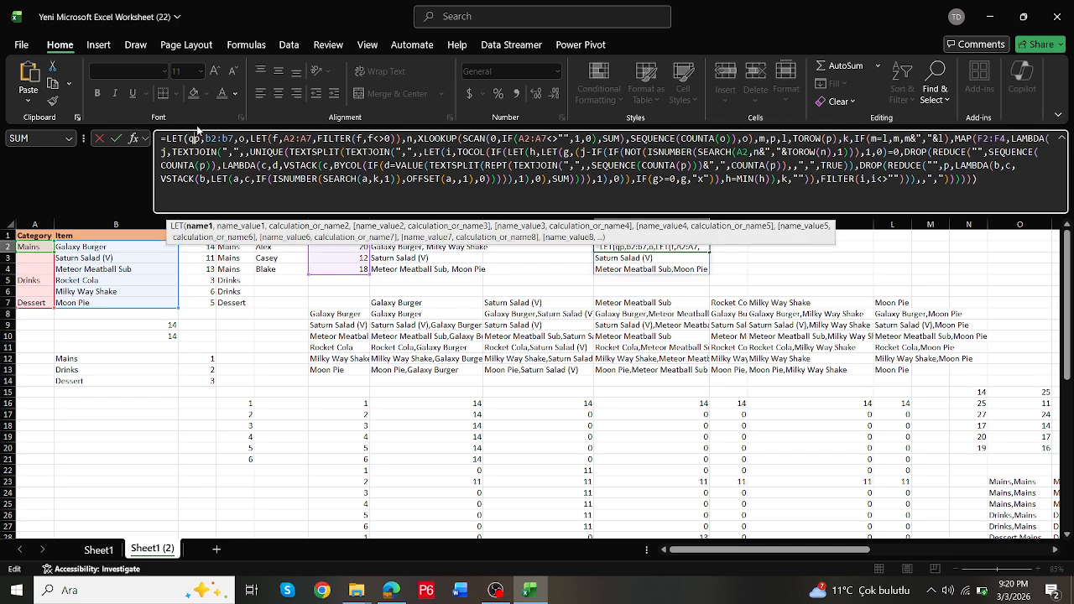
text(:a7,)
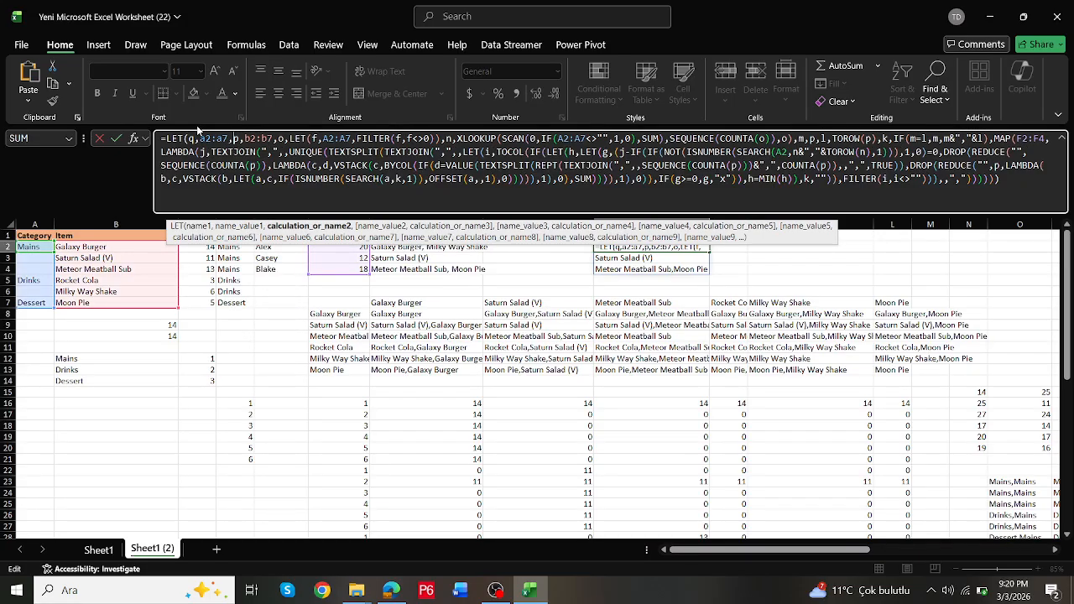
Step: Replace A2:A7 with q in o's inner LET and in SCAN's IF test, commit the formula and reselect I2
key(shift+Right)
key(shift+Right)
key(shift+Right)
key(shift+Right)
key(shift+Right)
text(q)
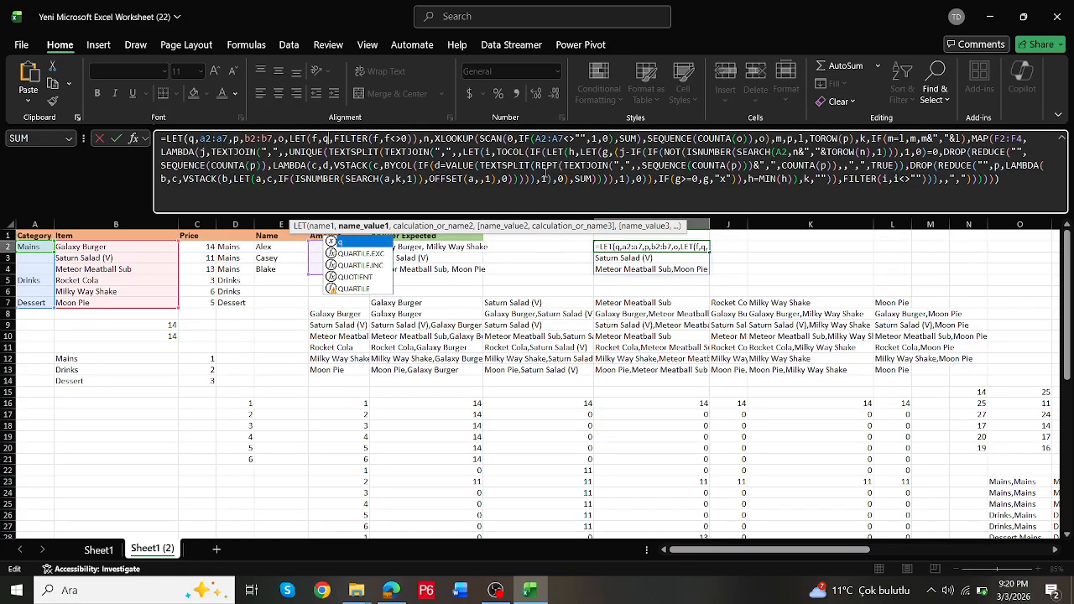
drag(534, 138, 560, 139)
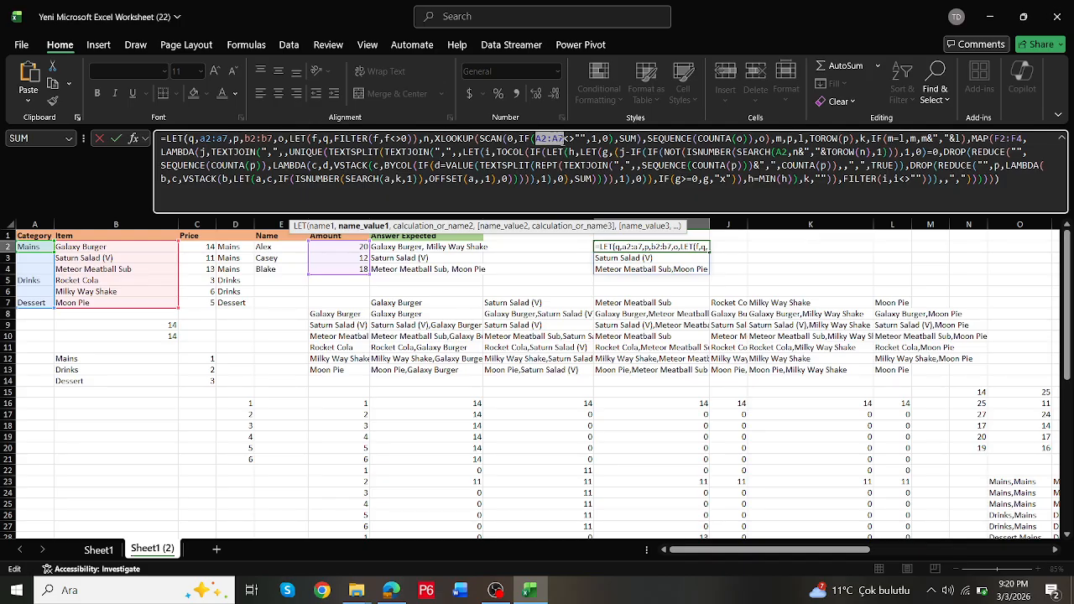
text(q)
click(979, 177)
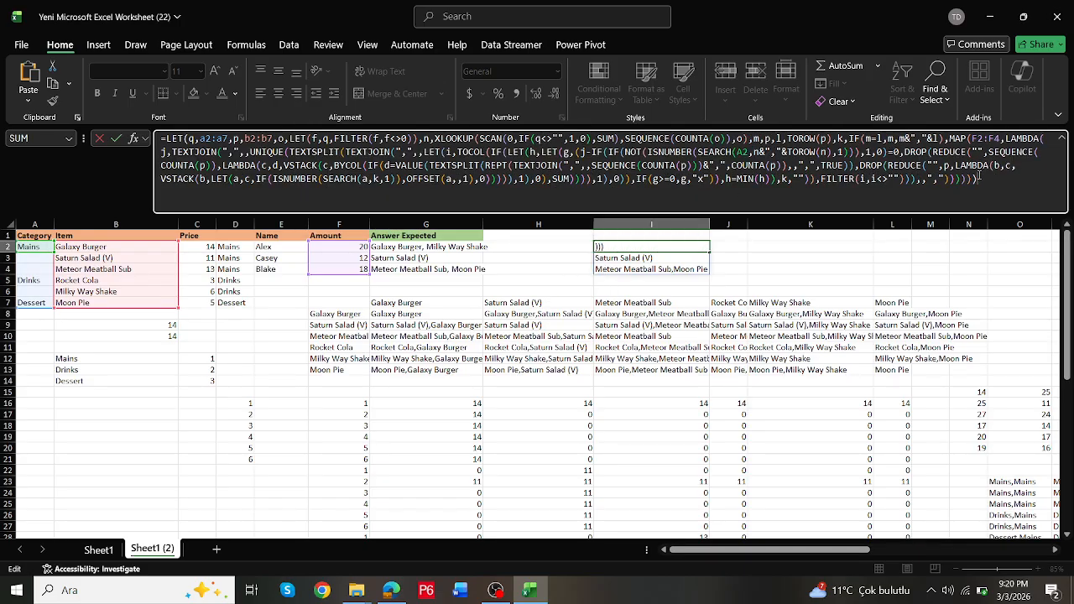
key(Return)
click(651, 246)
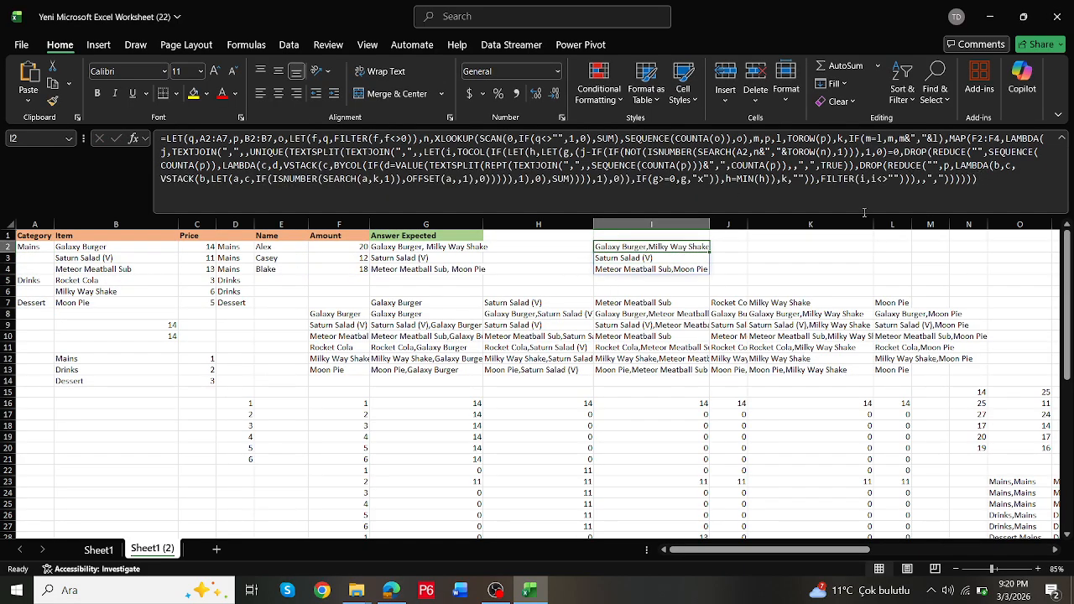
Step: Set the Saturn Salad (V) price in C3 to 15 to test the formula in I2
double_click(651, 246)
key(Escape)
click(208, 248)
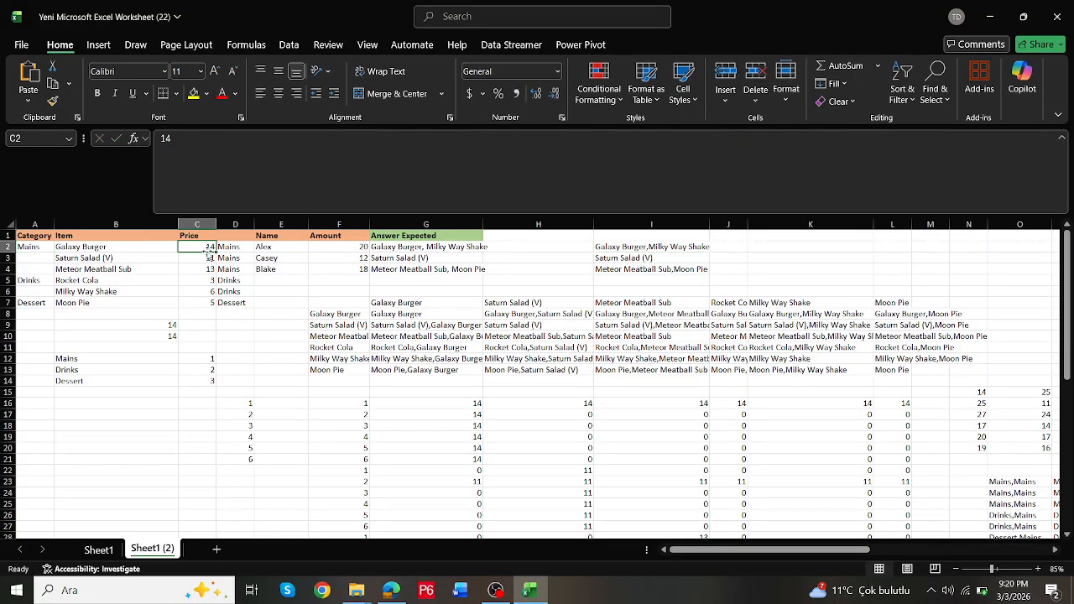
click(207, 257)
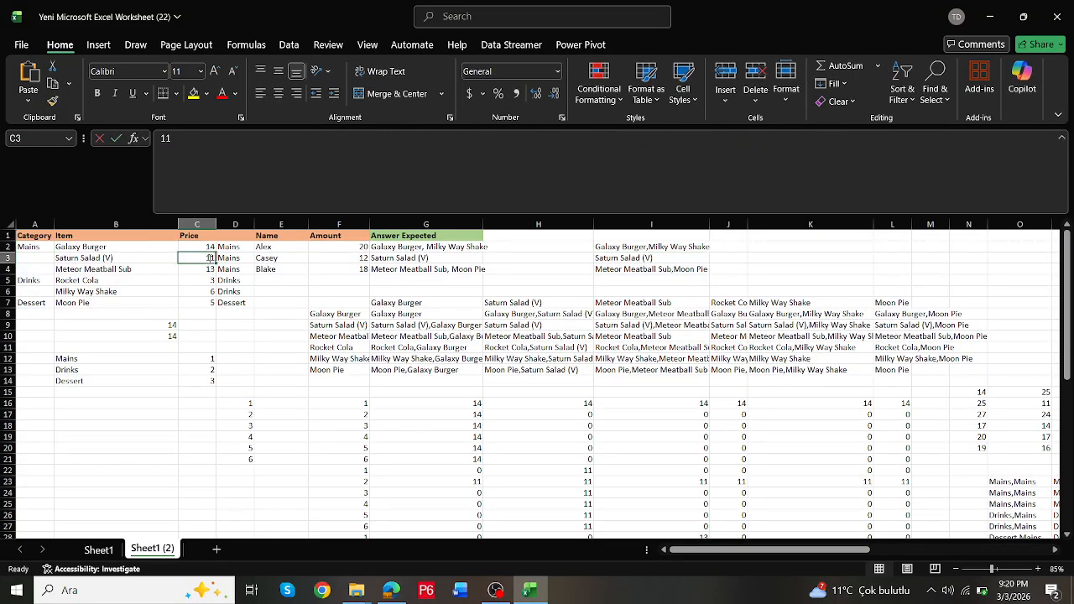
text(15)
click(210, 258)
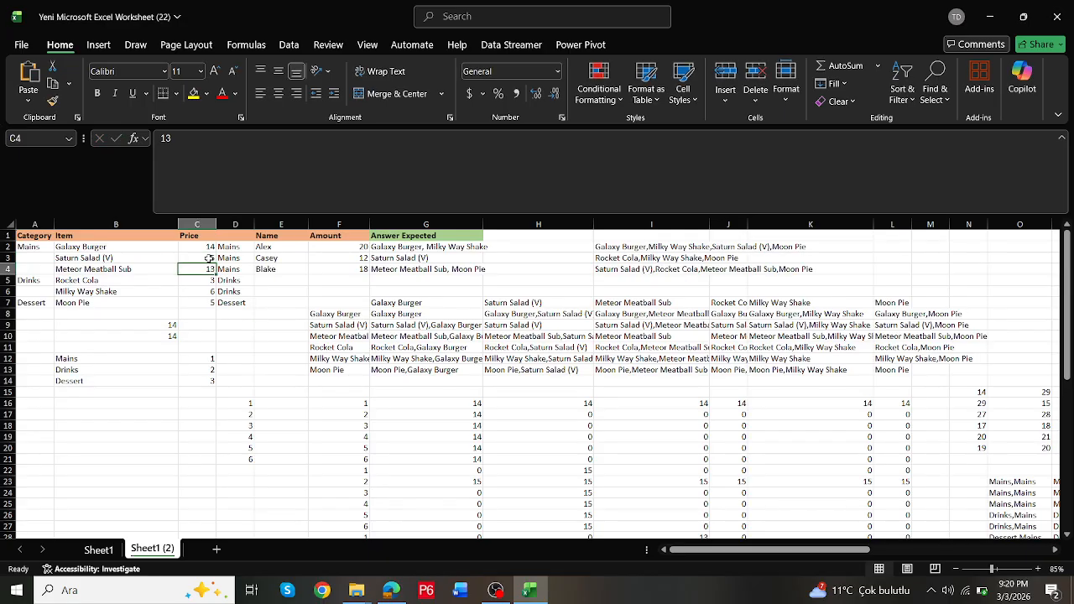
Step: Widen column I to fit the full item combinations and compare I2's result with the prices in C6 and C7
click(617, 245)
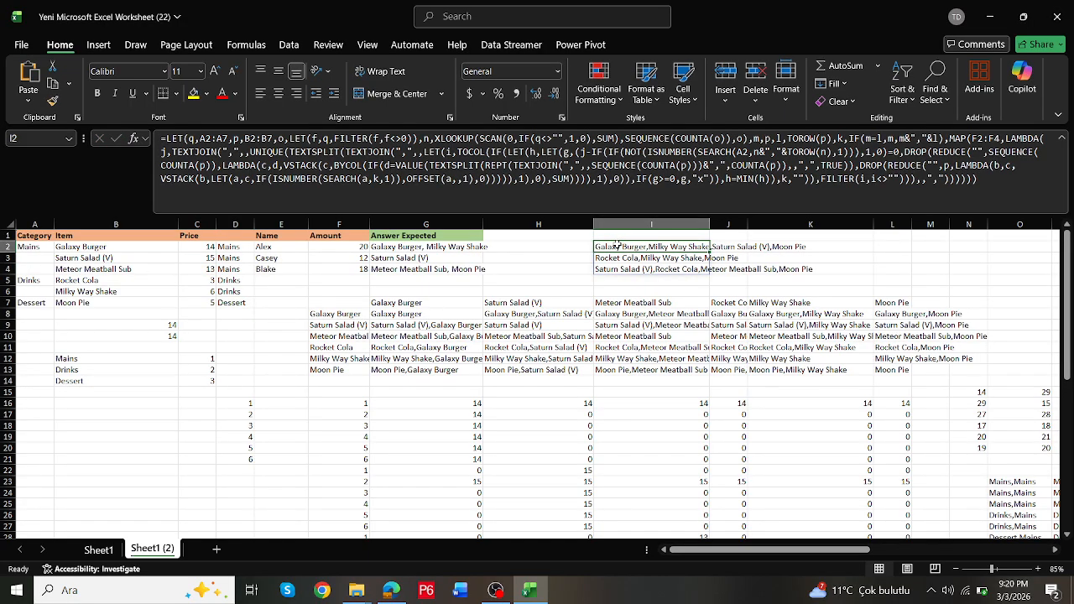
drag(709, 224, 908, 223)
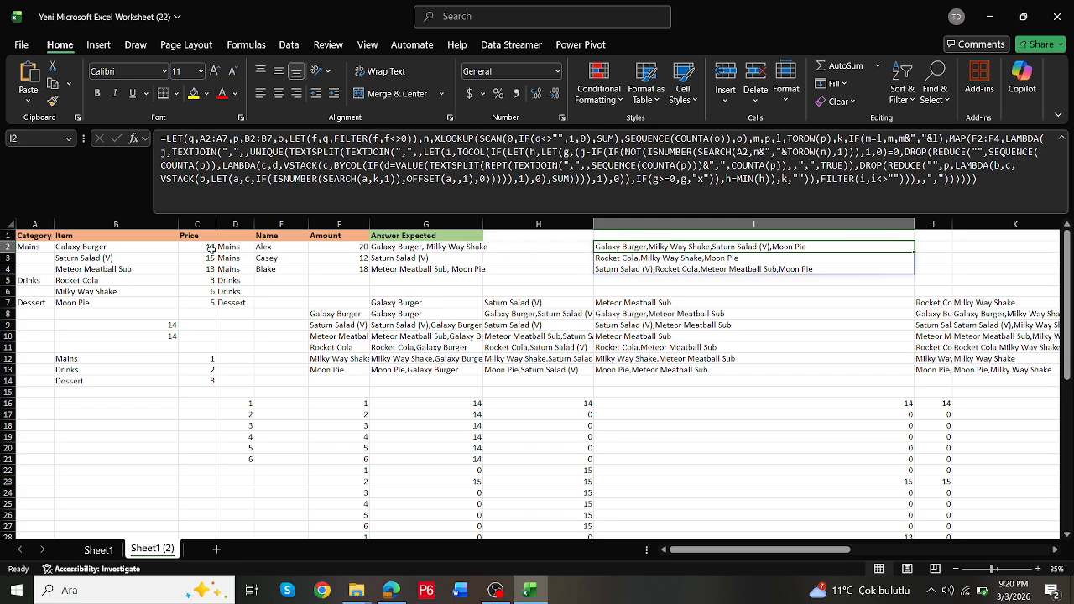
click(211, 293)
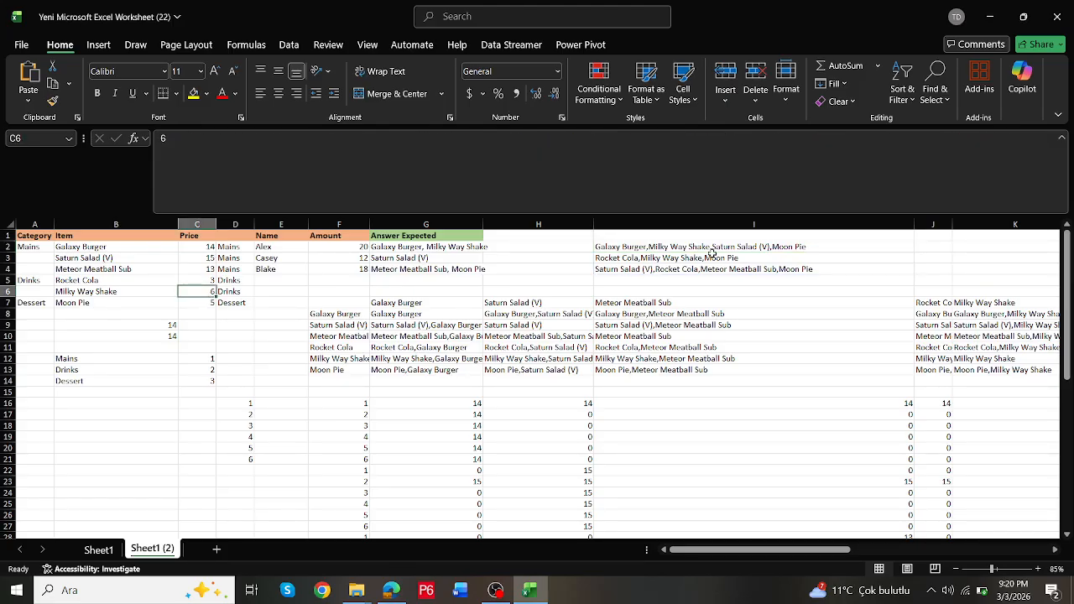
click(622, 250)
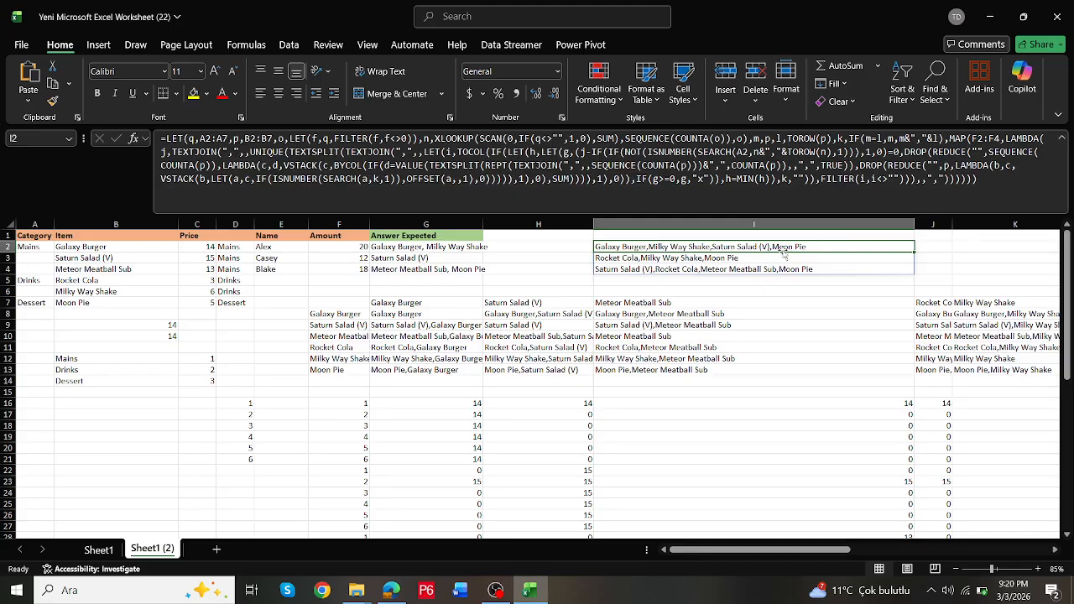
click(212, 304)
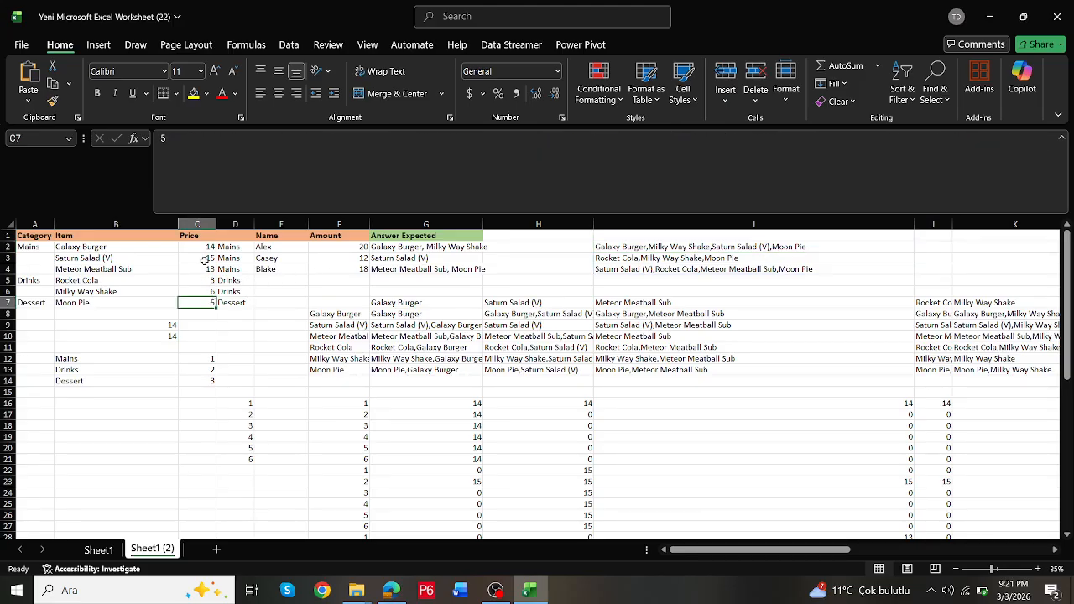
click(643, 249)
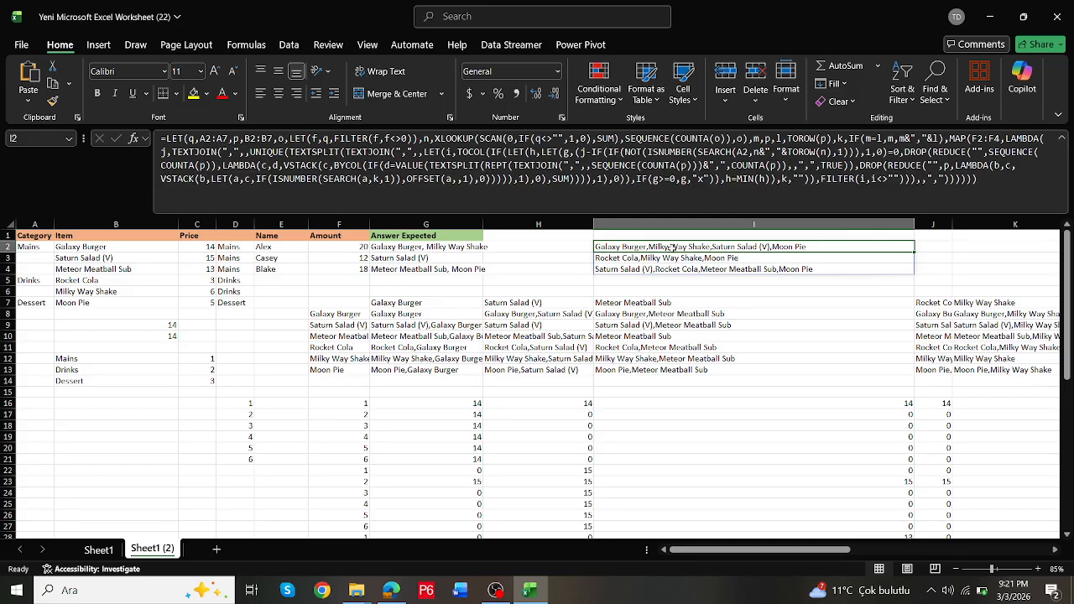
Step: Check I2's combinations against the amount in F2 by summing the price pairs C2 with C6 and C3 with C7
click(206, 248)
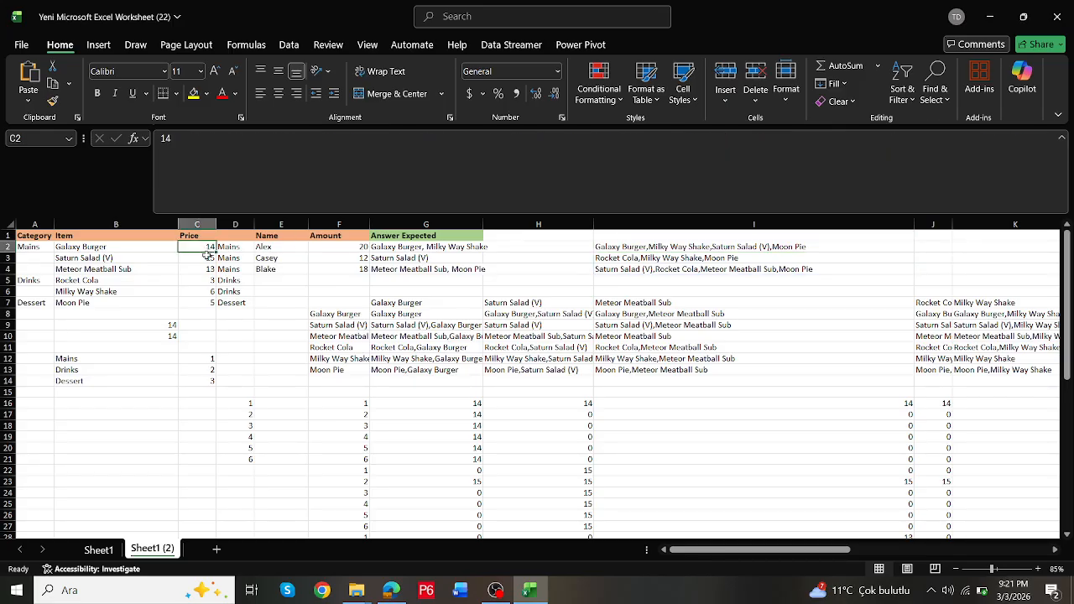
ctrl+click(210, 290)
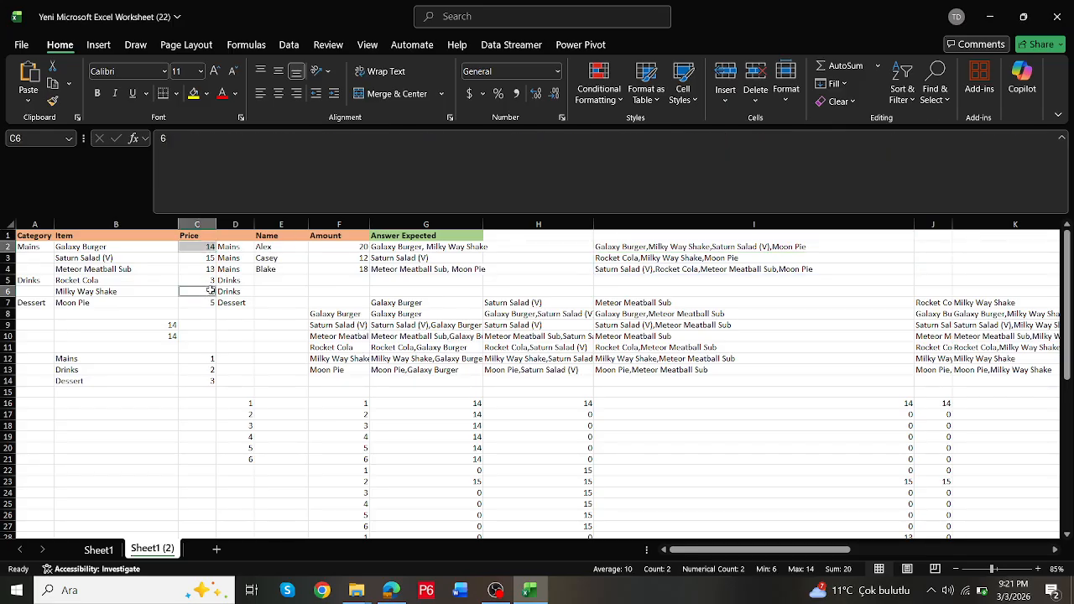
click(619, 247)
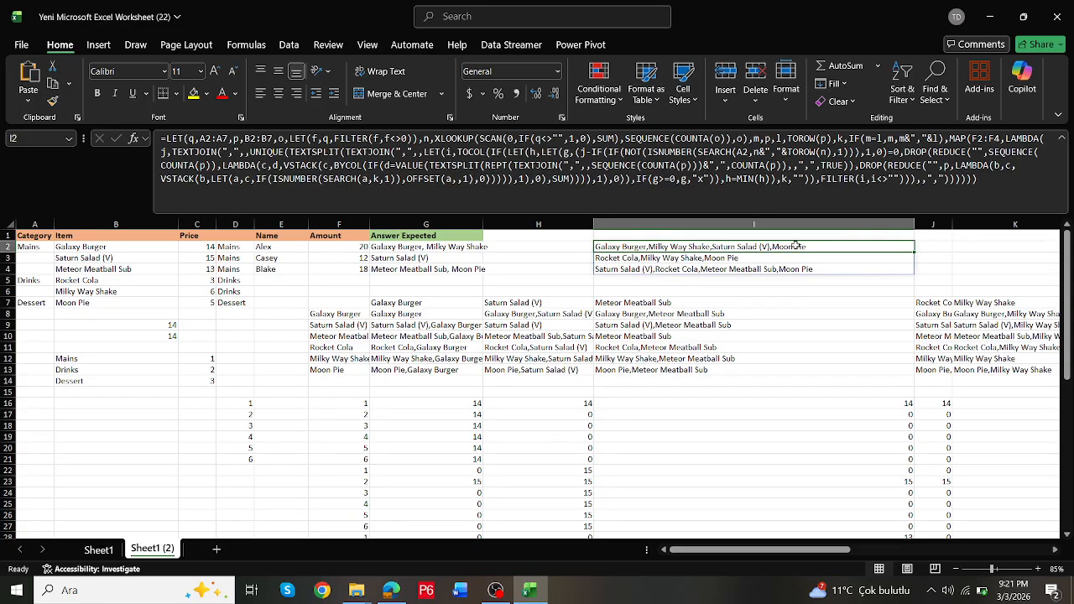
click(209, 256)
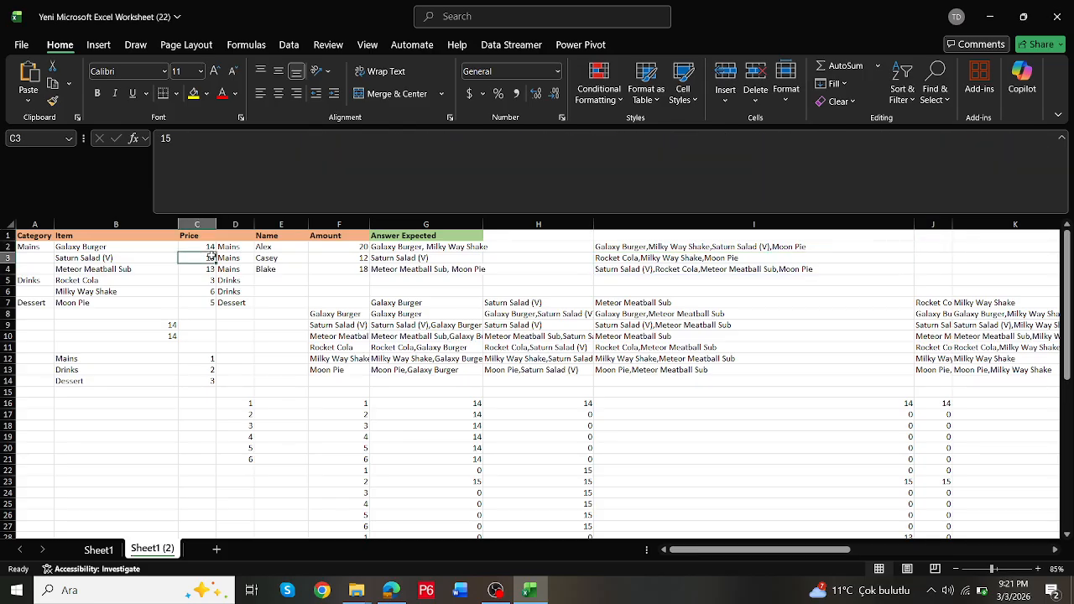
ctrl+click(207, 302)
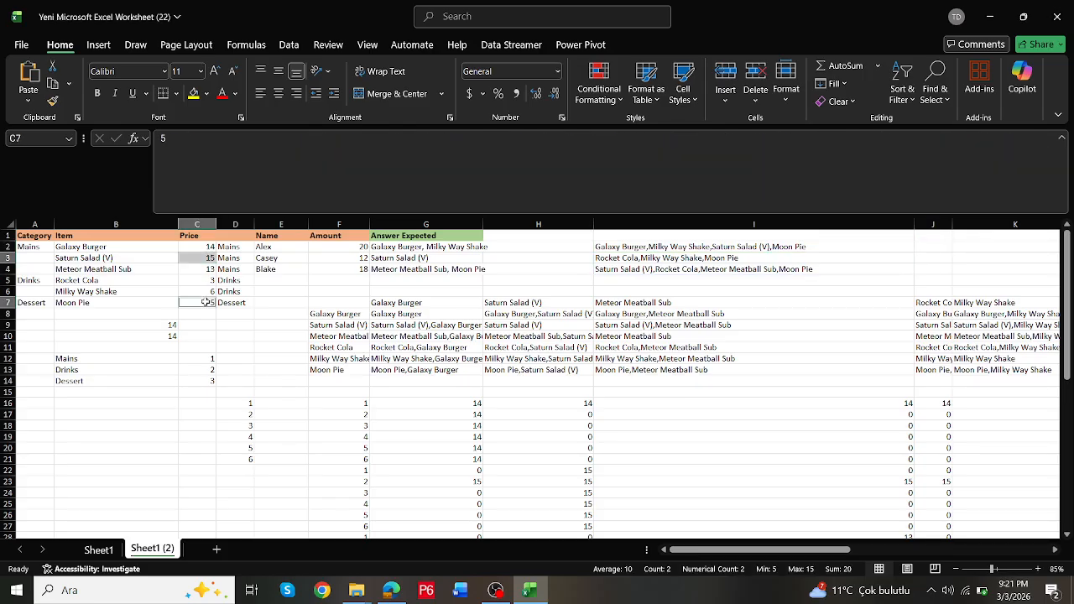
Step: Check I3's combination against the amount in F3 by summing the Rocket Cola, Milky Way Shake and Moon Pie prices in C5:C7
click(613, 259)
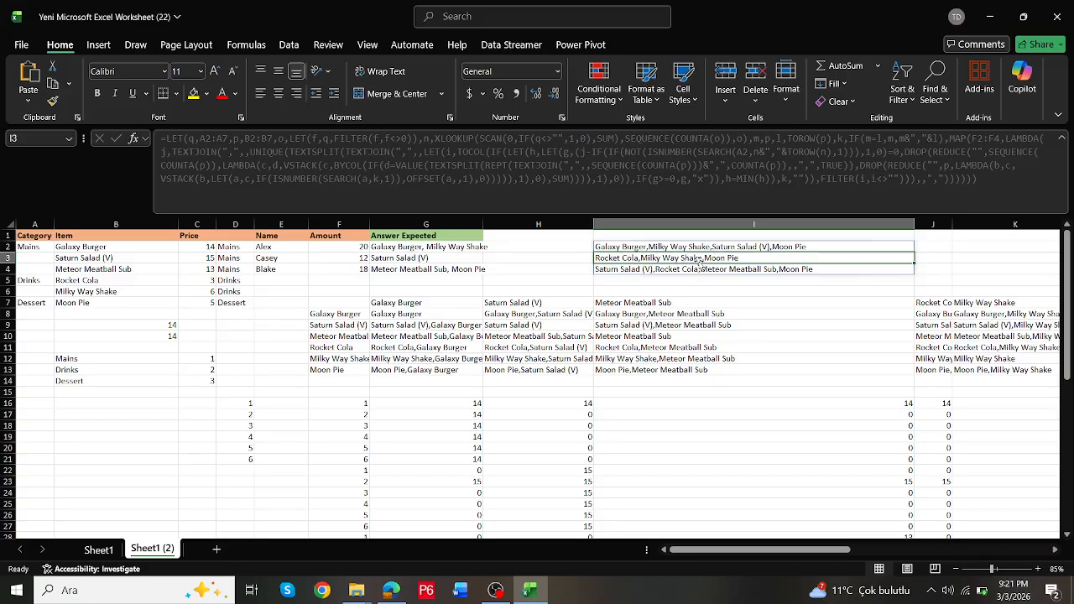
click(208, 281)
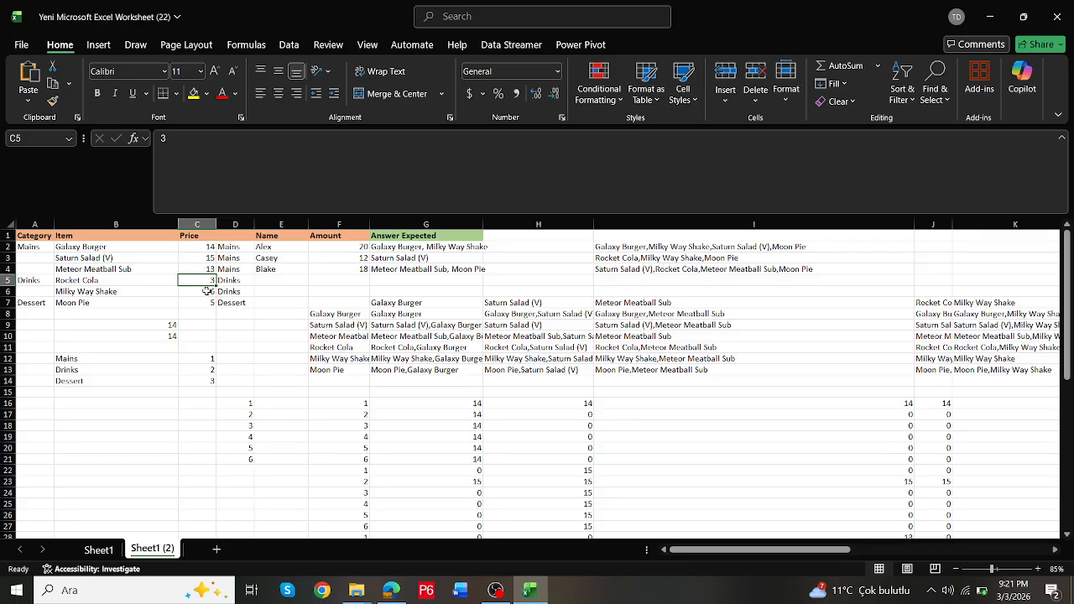
ctrl+click(208, 291)
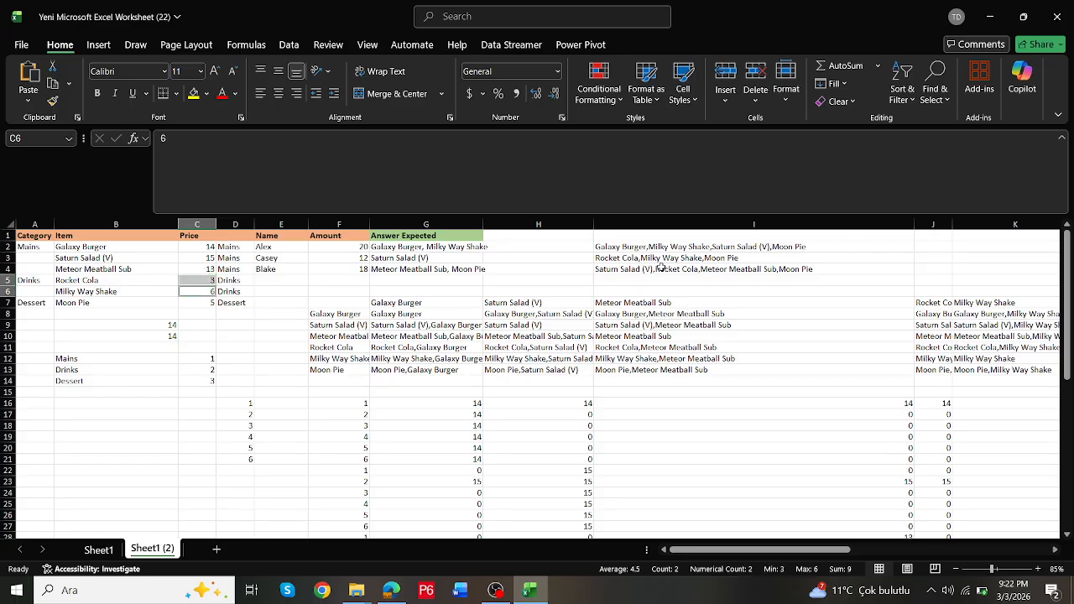
ctrl+click(208, 303)
key(ctrl+c)
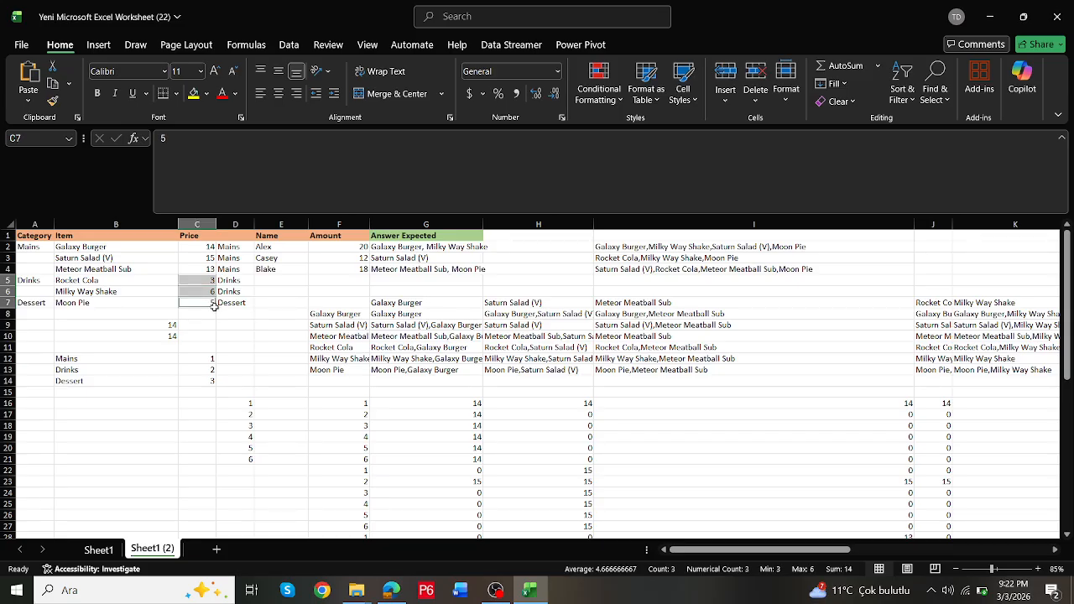
double_click(602, 245)
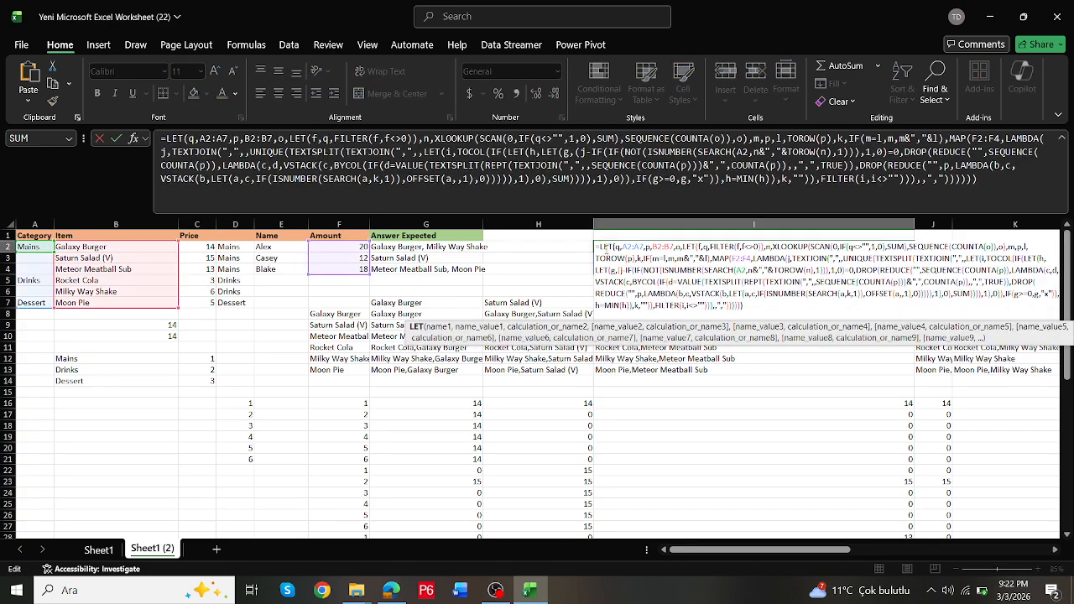
key(ctrl+Return)
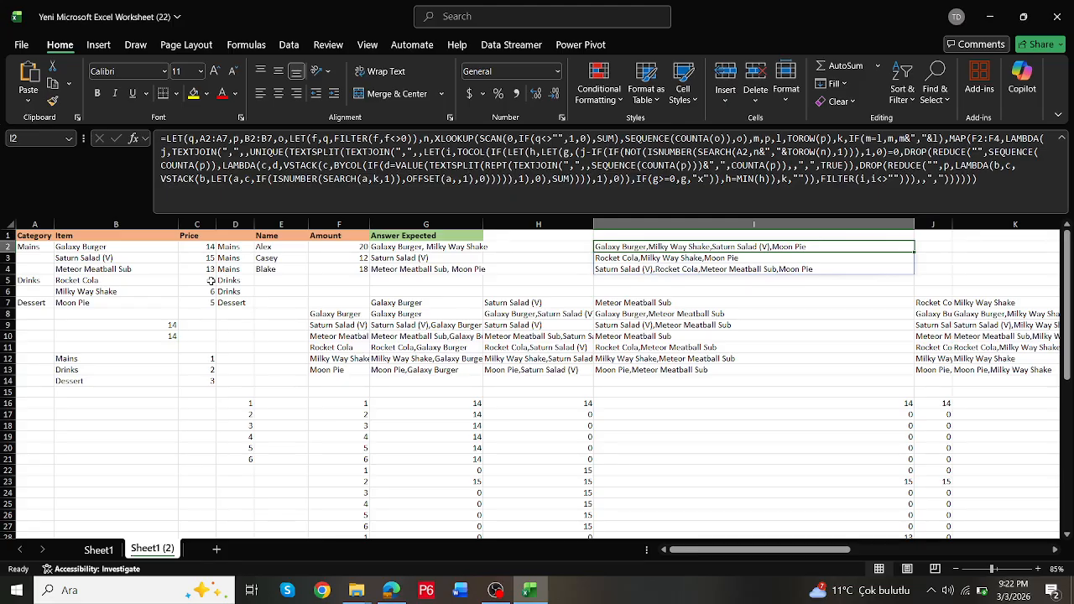
drag(212, 282, 210, 305)
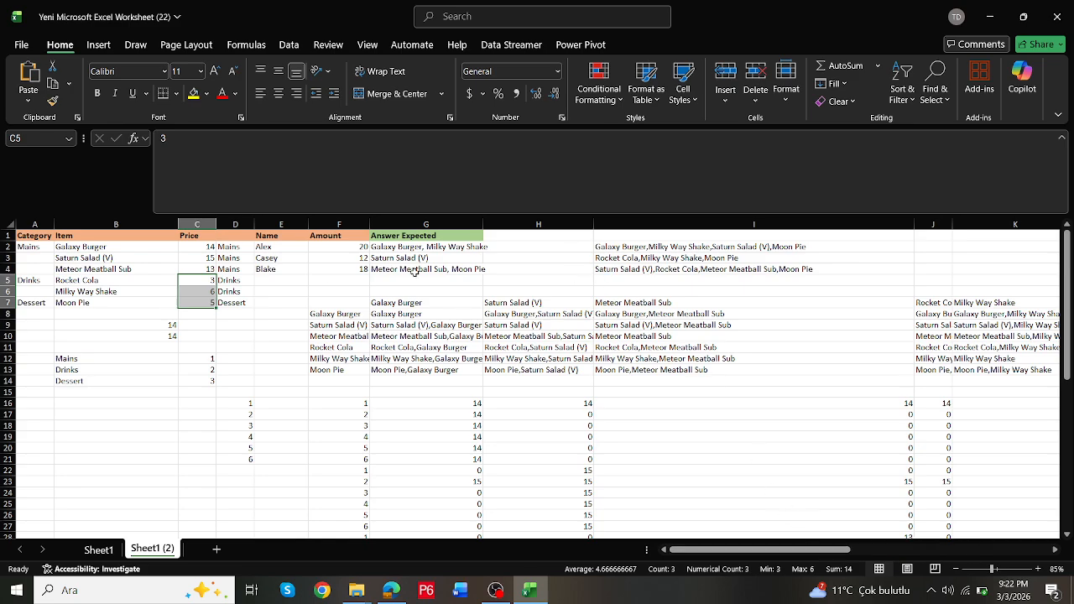
key(ctrl+v)
Step: Check I4's combinations against the amount in F4 by summing the price pairs C3 with C5 and C4 with C7
click(209, 258)
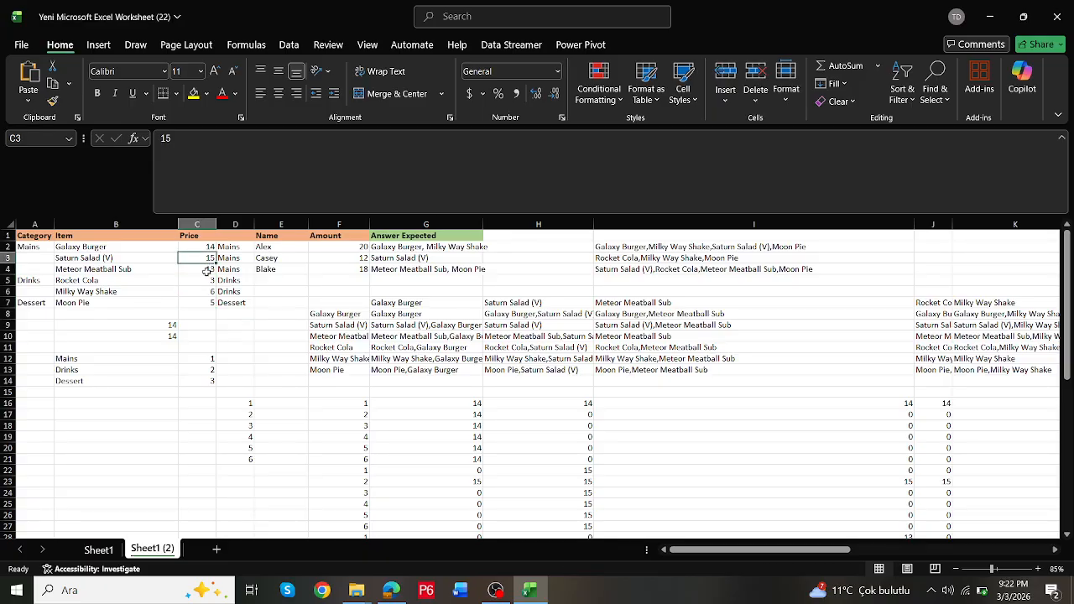
ctrl+click(206, 280)
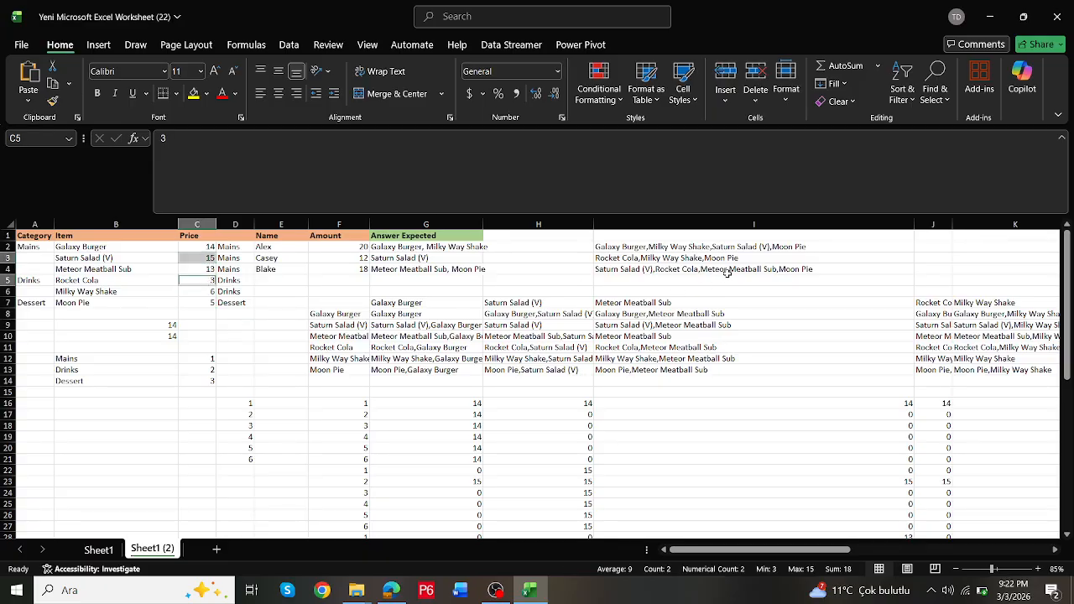
click(207, 268)
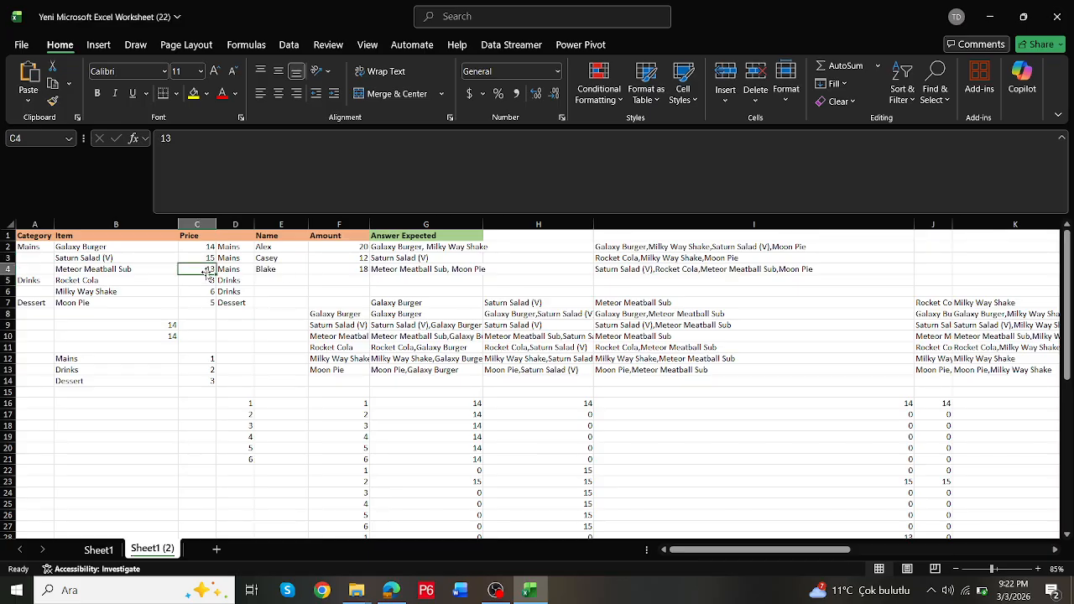
ctrl+click(202, 302)
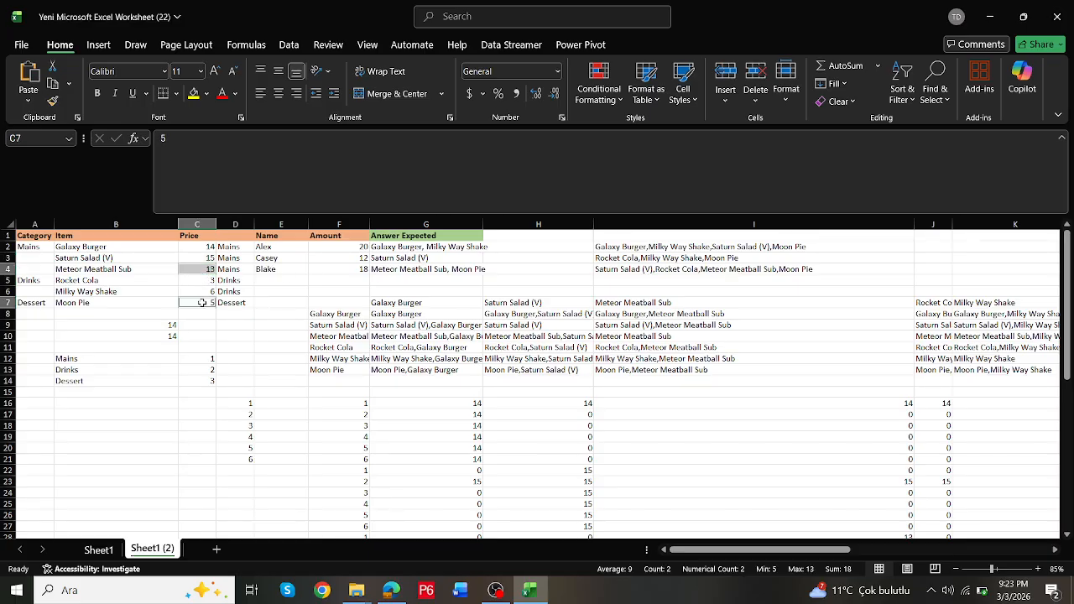
click(611, 256)
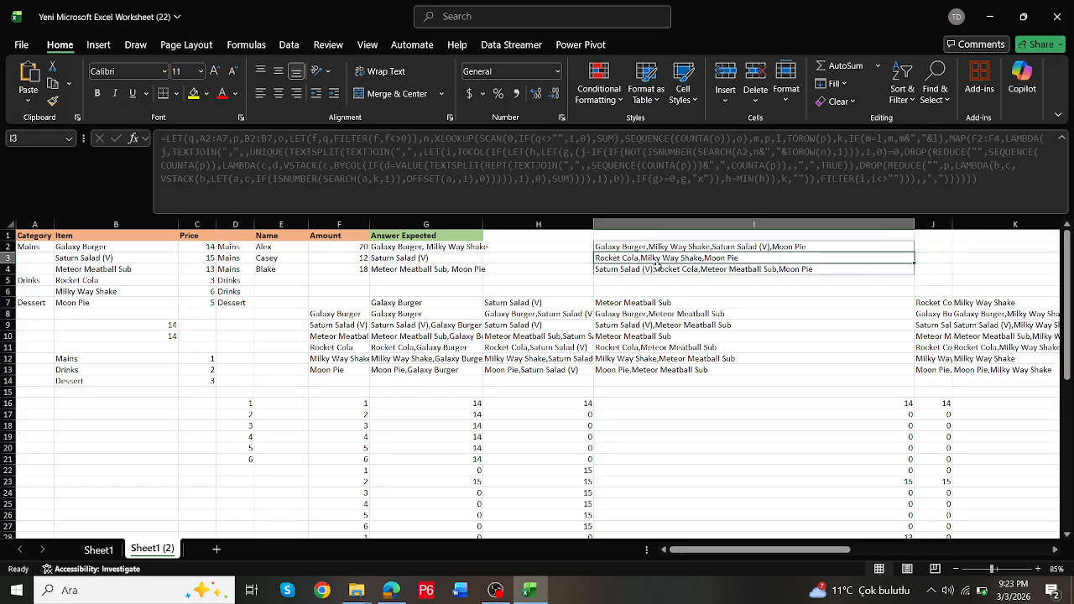
Step: Review the complete LET formula in I2
double_click(617, 246)
key(Escape)
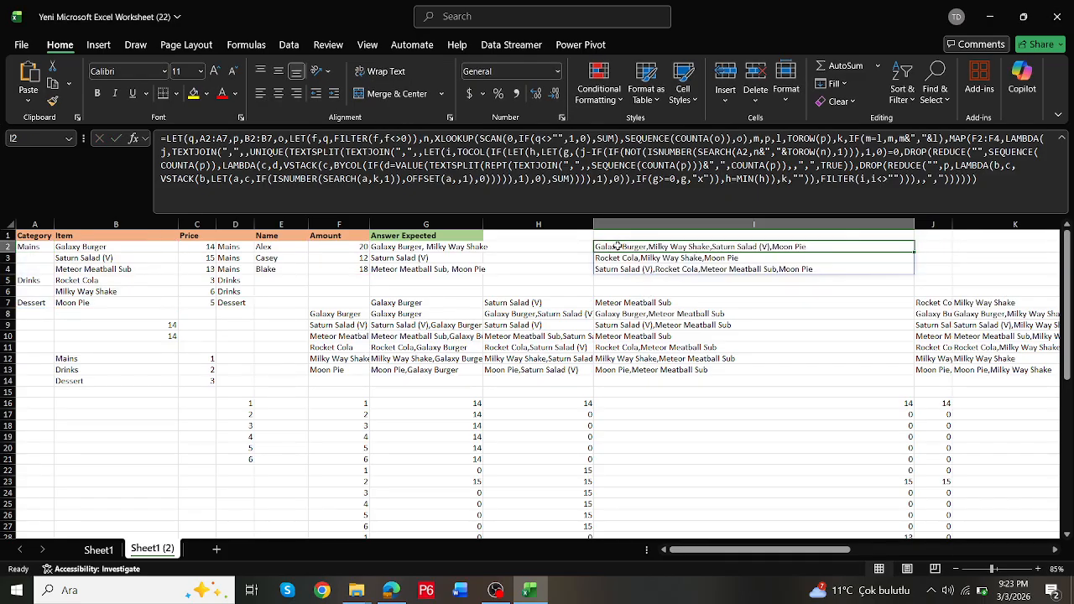
click(994, 182)
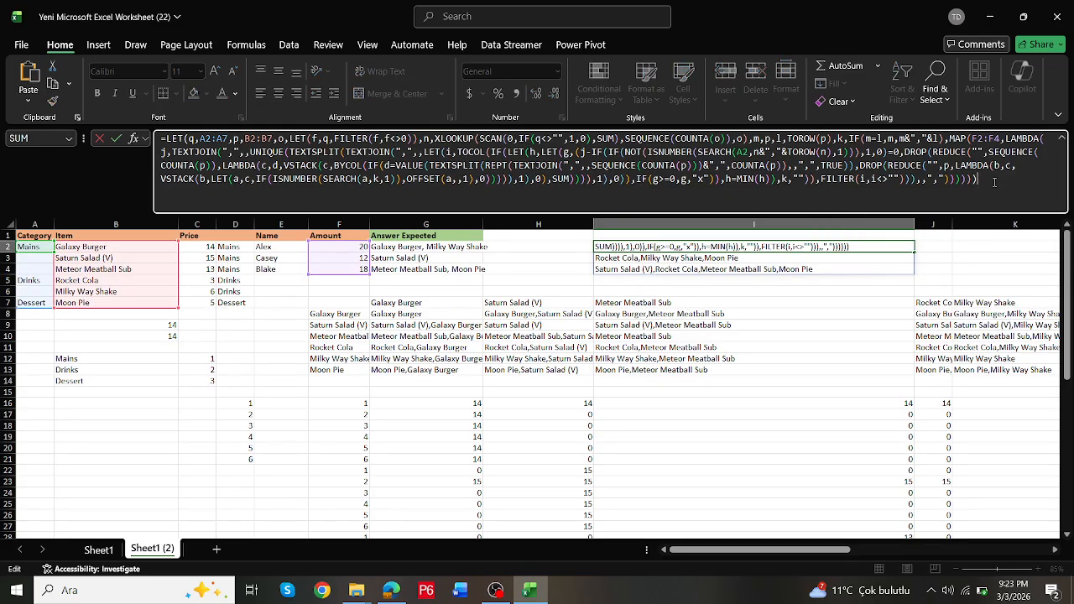
key(Escape)
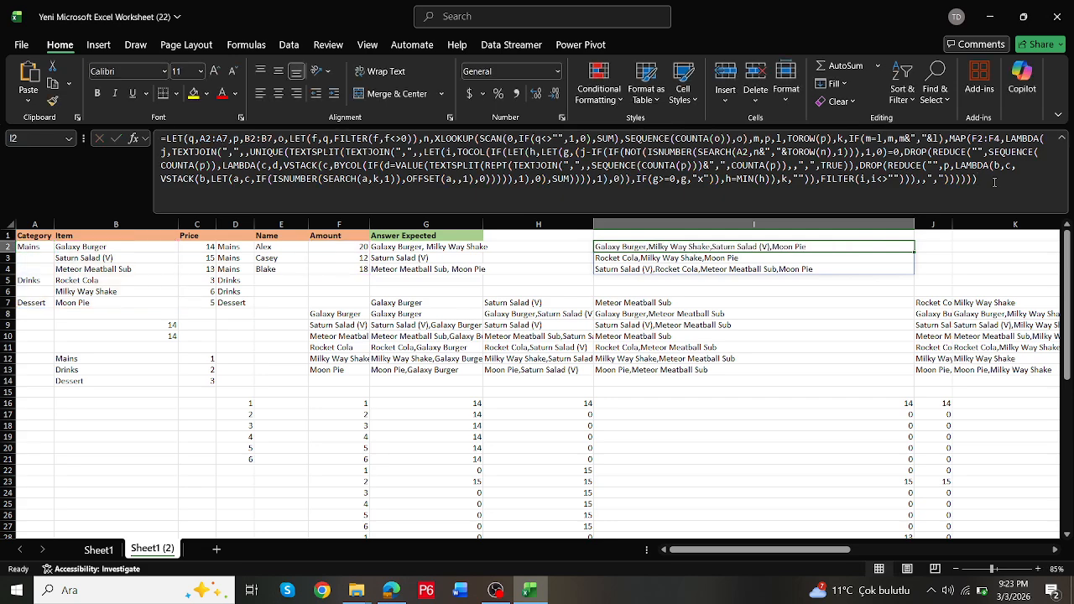